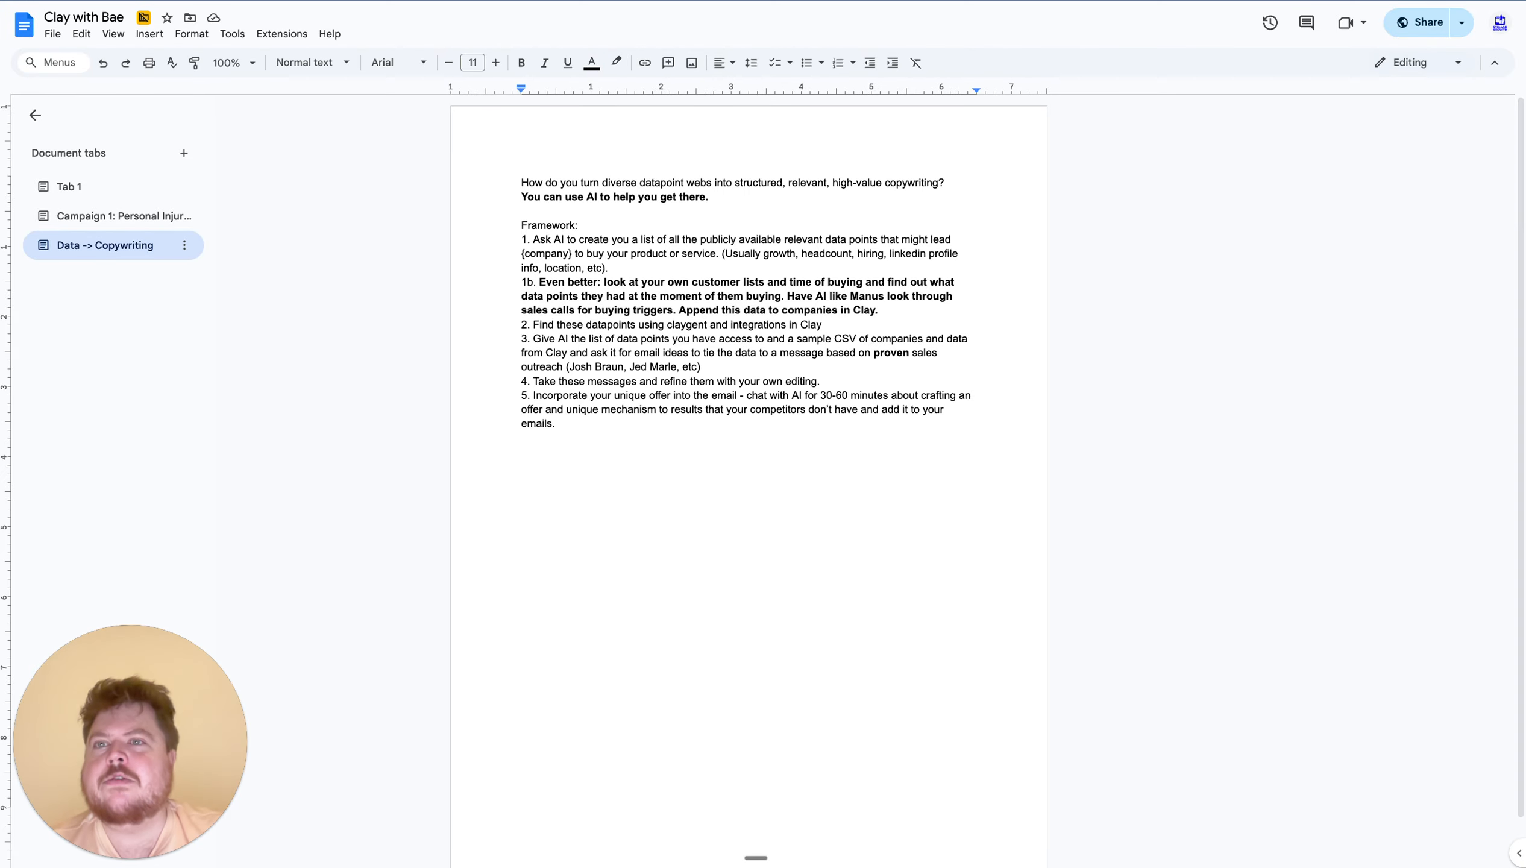
Open Claude in a new browser tab
key(ctrl+t)
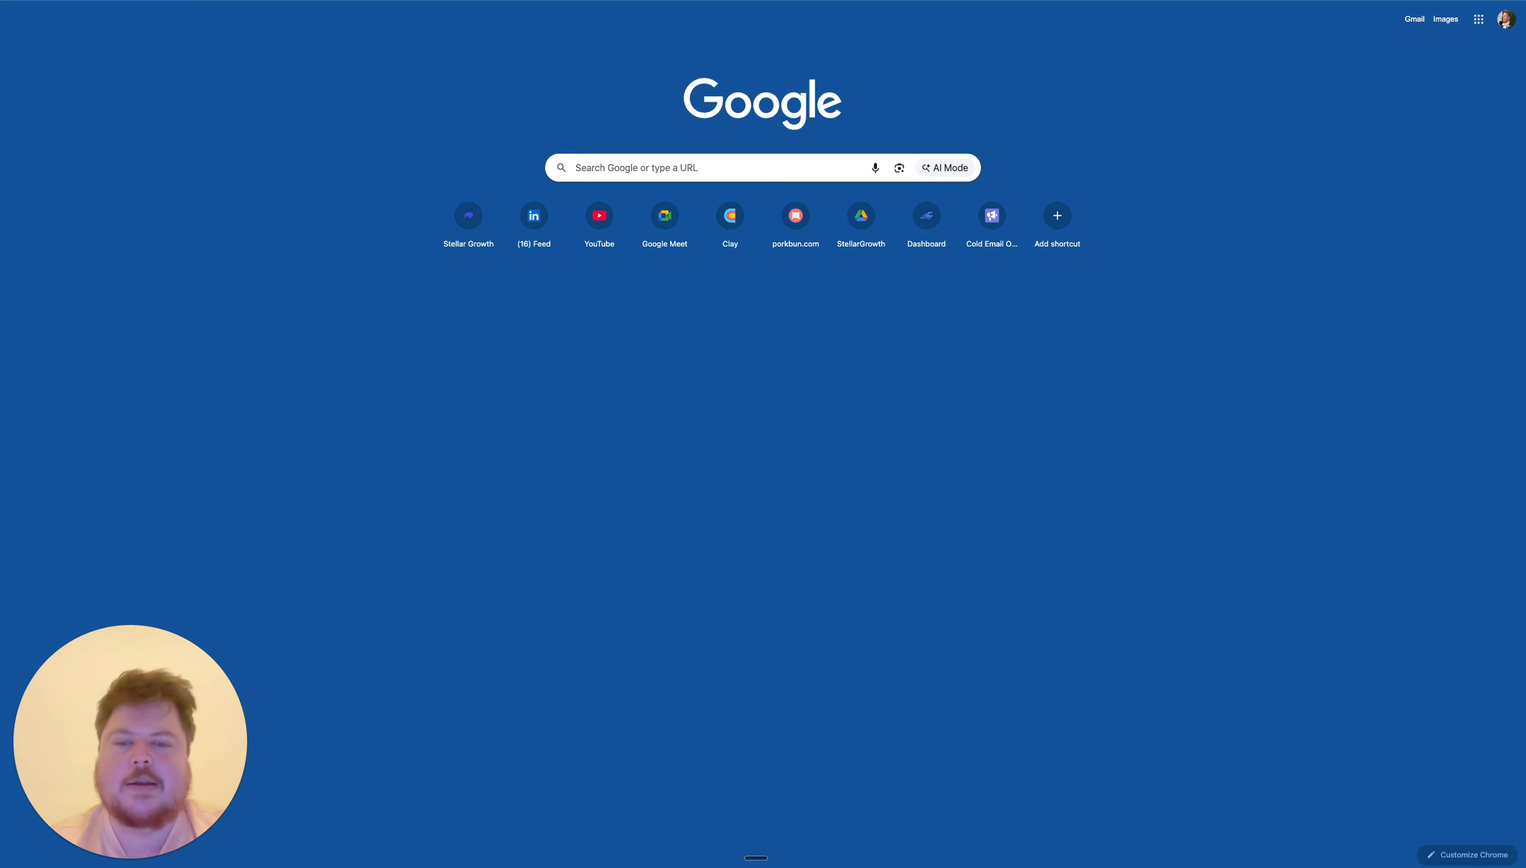
text(claude)
key(Return)
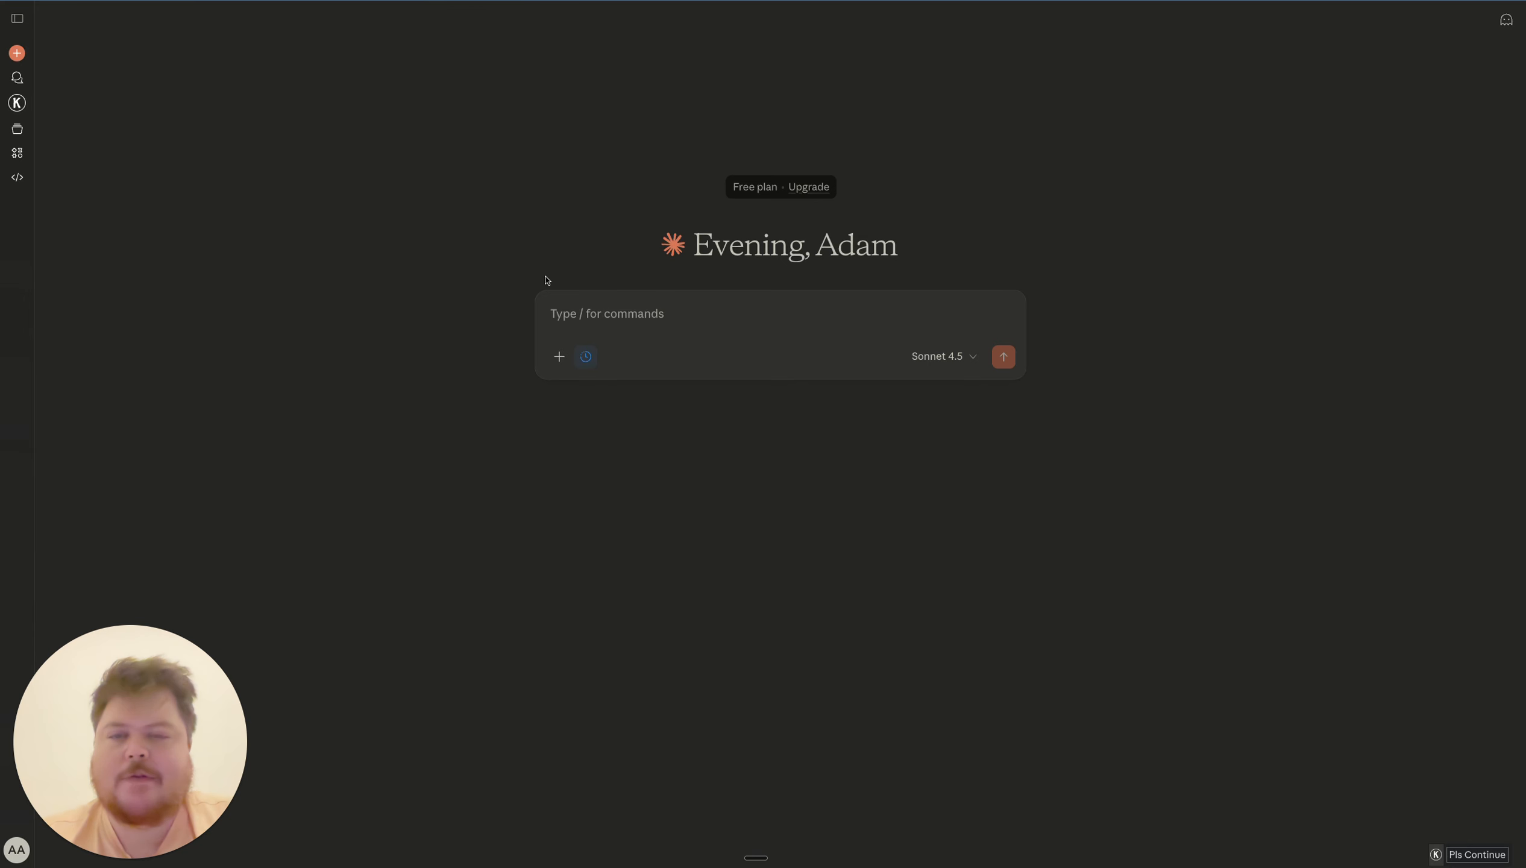
Ask Claude "what is an example of a great product led offer for clio and/or practicepanther?"
click(562, 307)
text(wha)
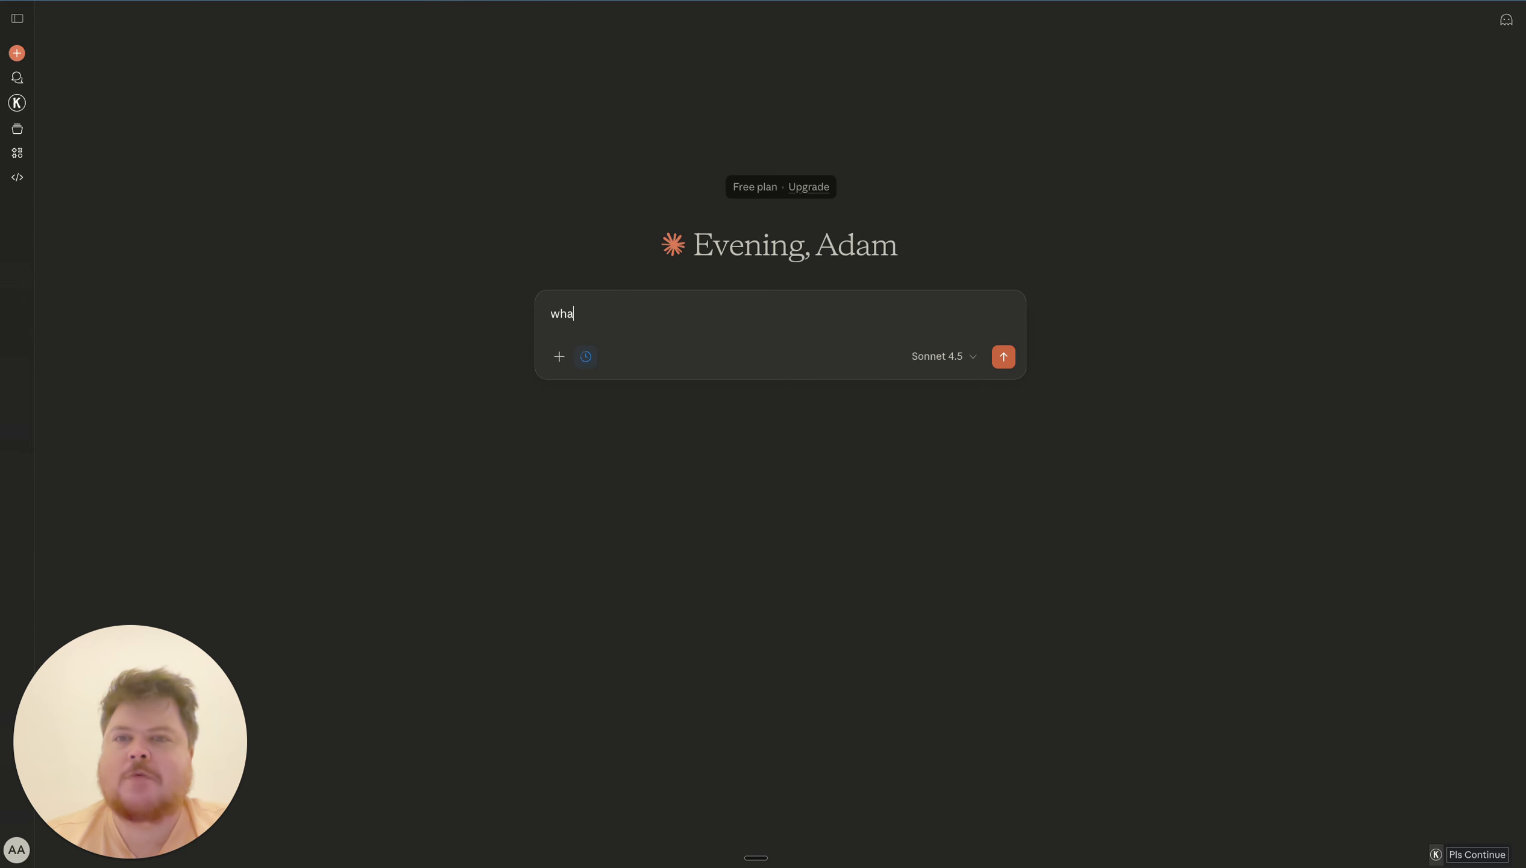
text(t is an example )
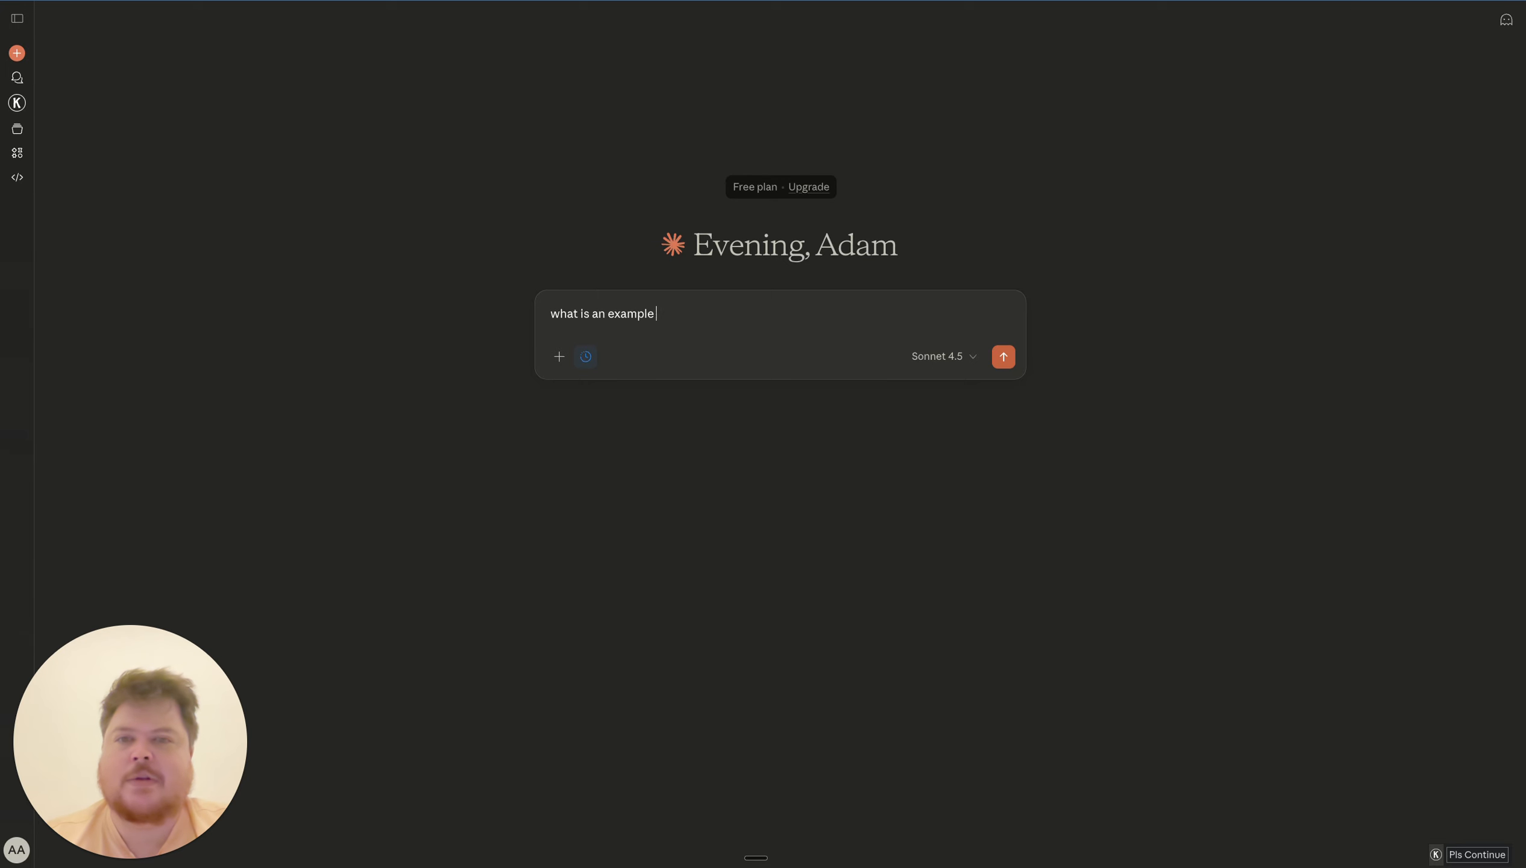
text(of a great pro)
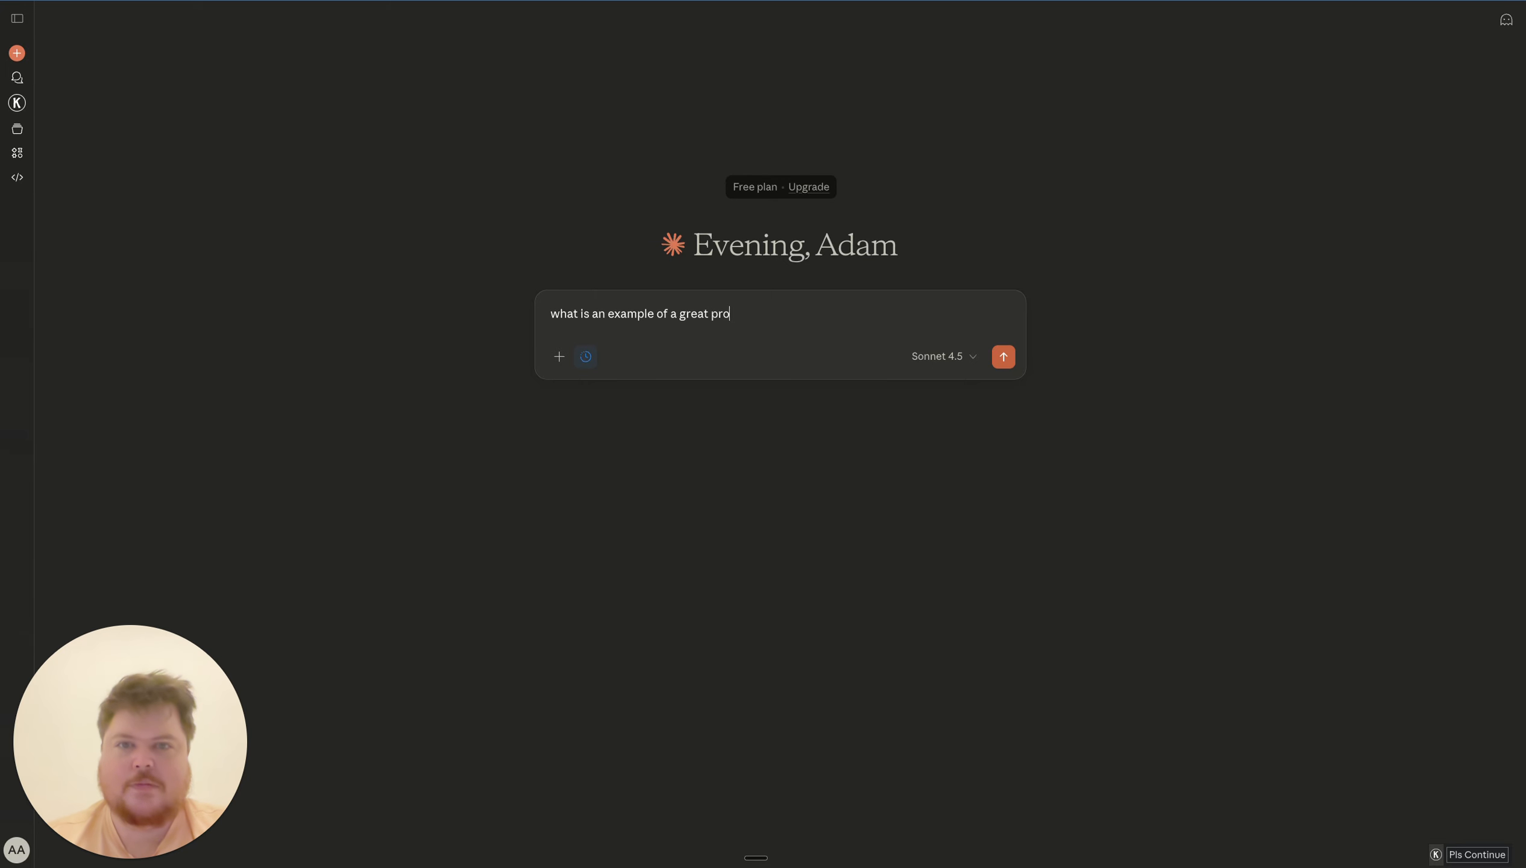
text(duct led offer )
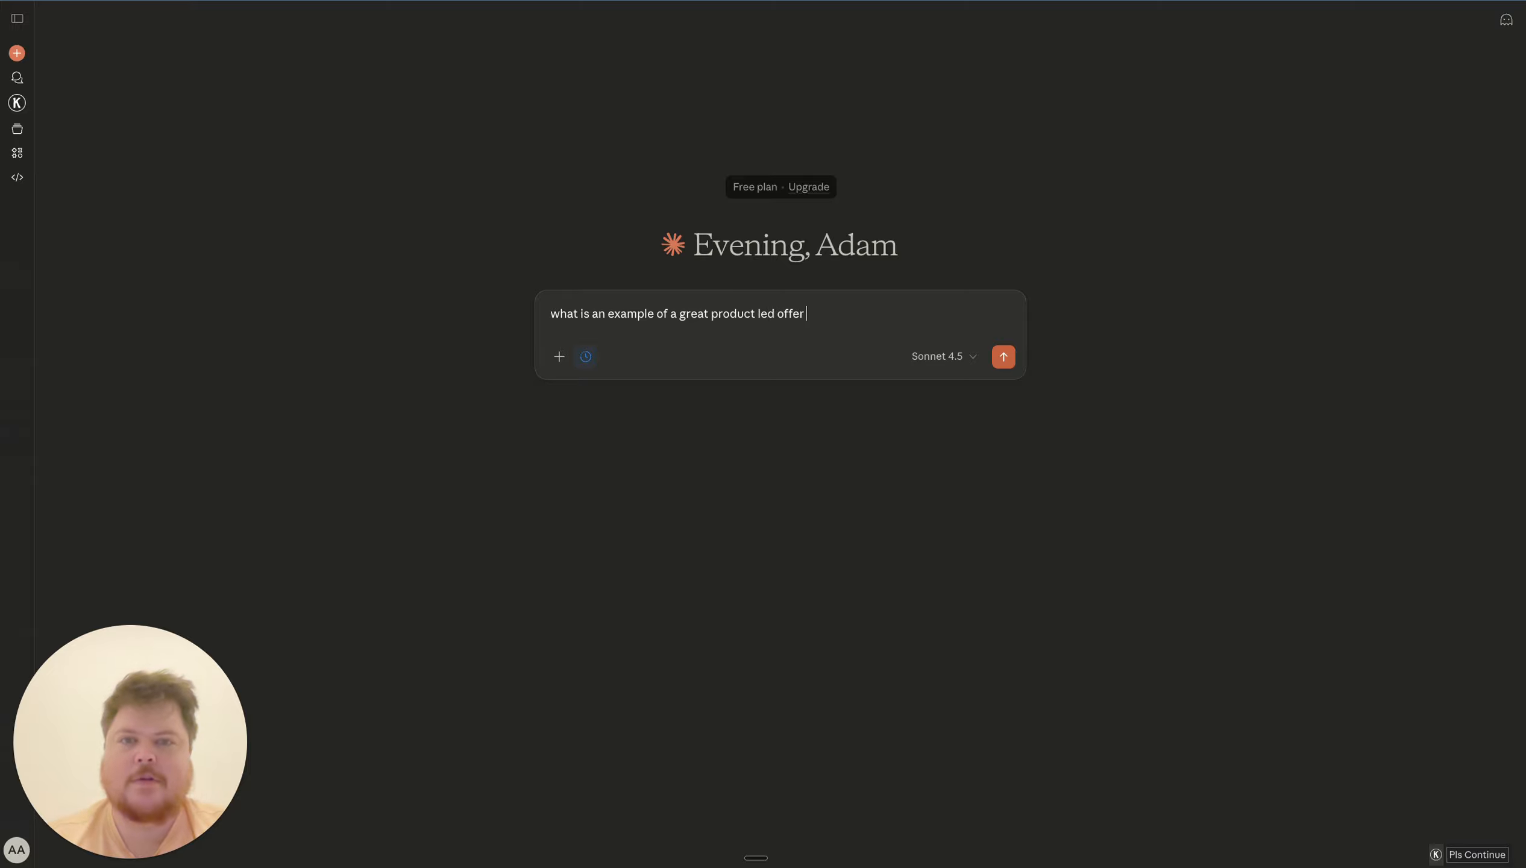
text(for clio or )
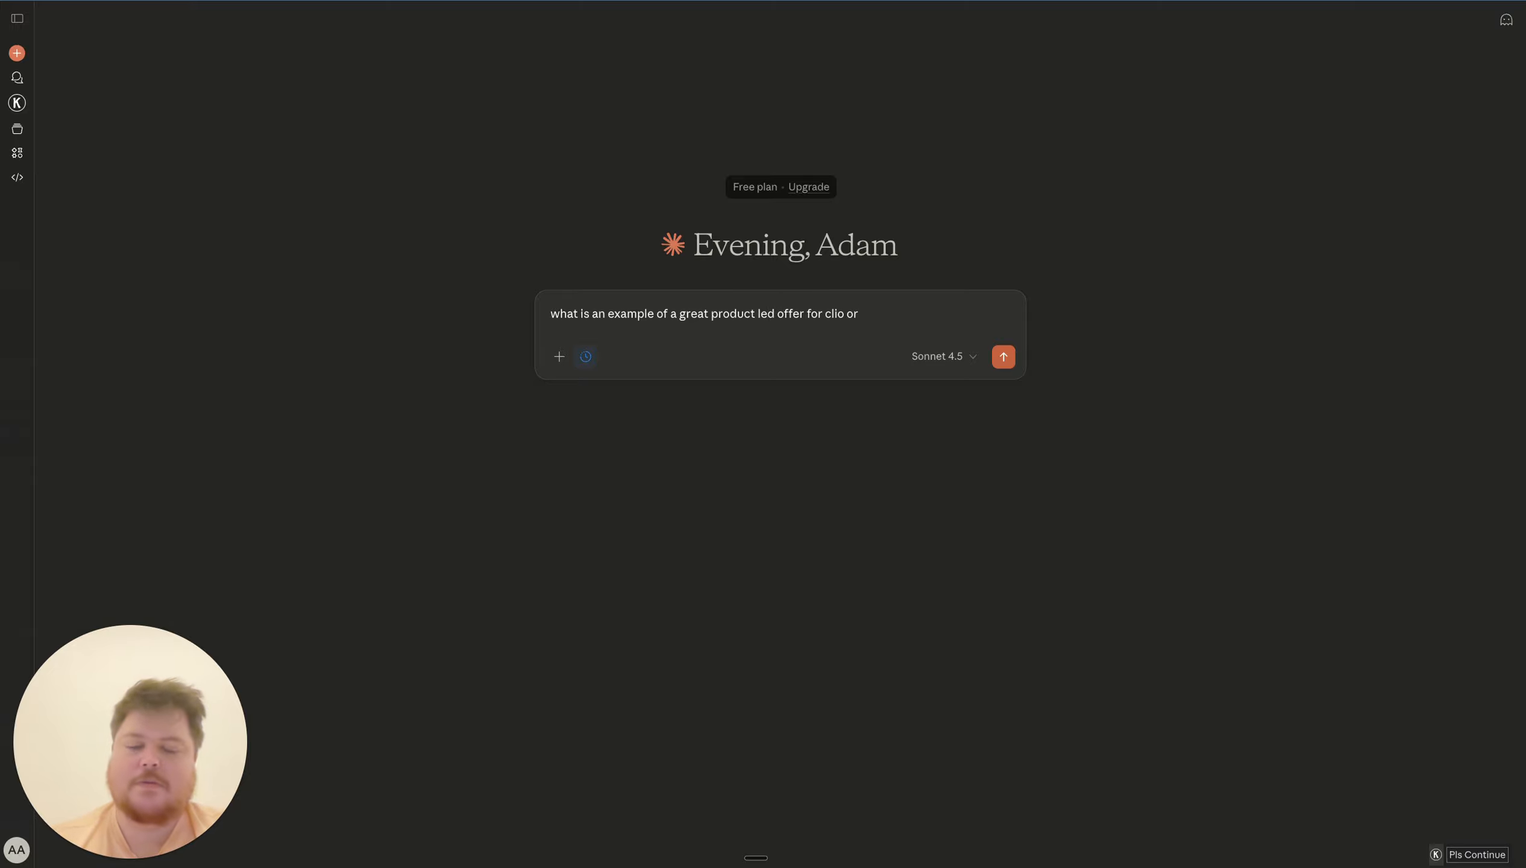
text(practicepanther?)
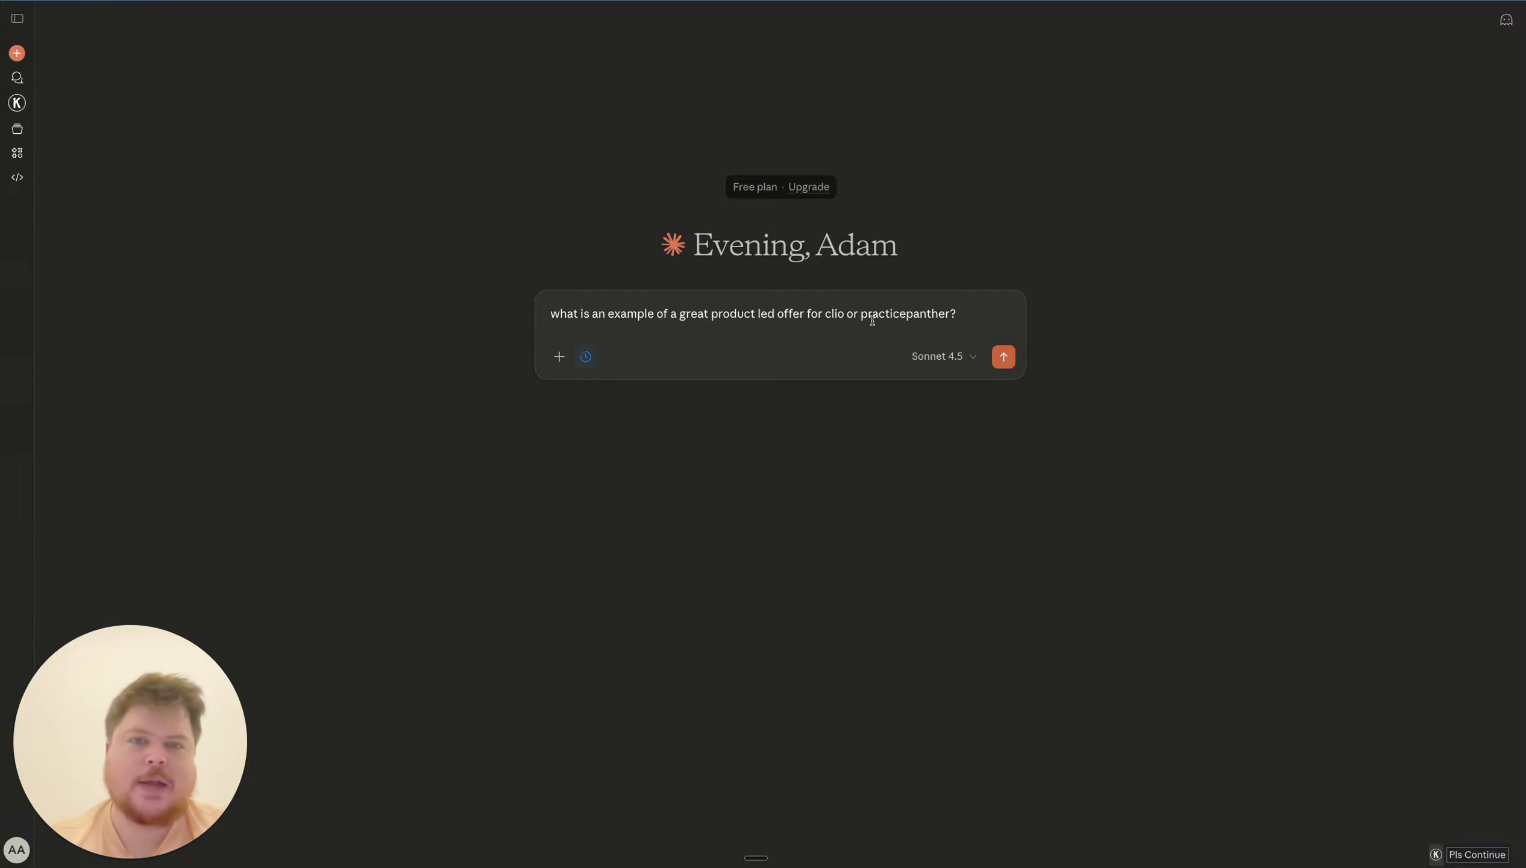
click(848, 315)
text(and/)
key(Return)
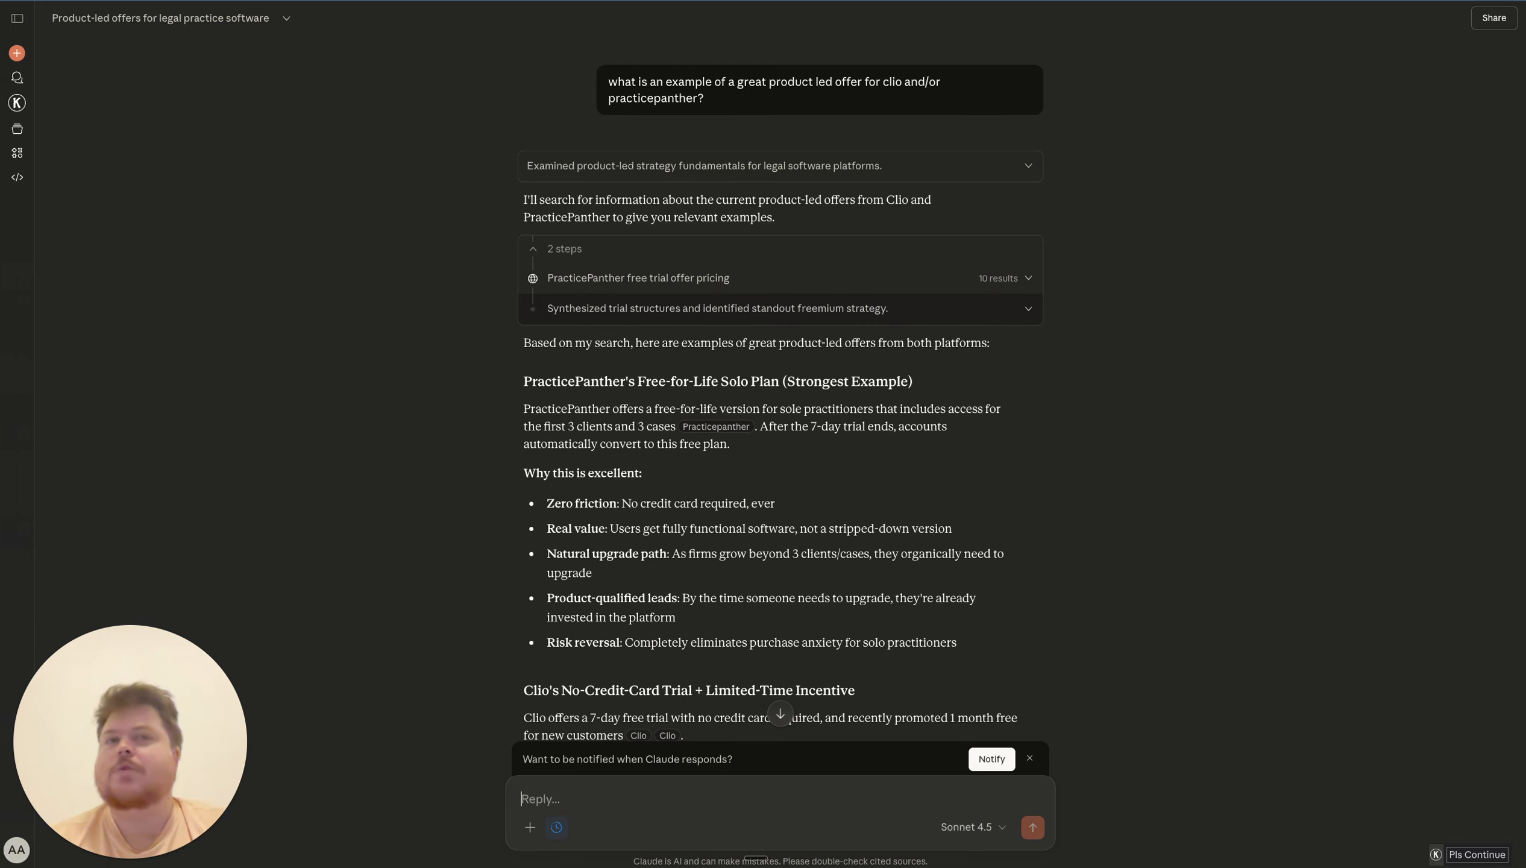
Read through Claude's answer on the PracticePanther and Clio product-led offers, including the shared key elements and bottom line
scroll(834, 467, down, 5)
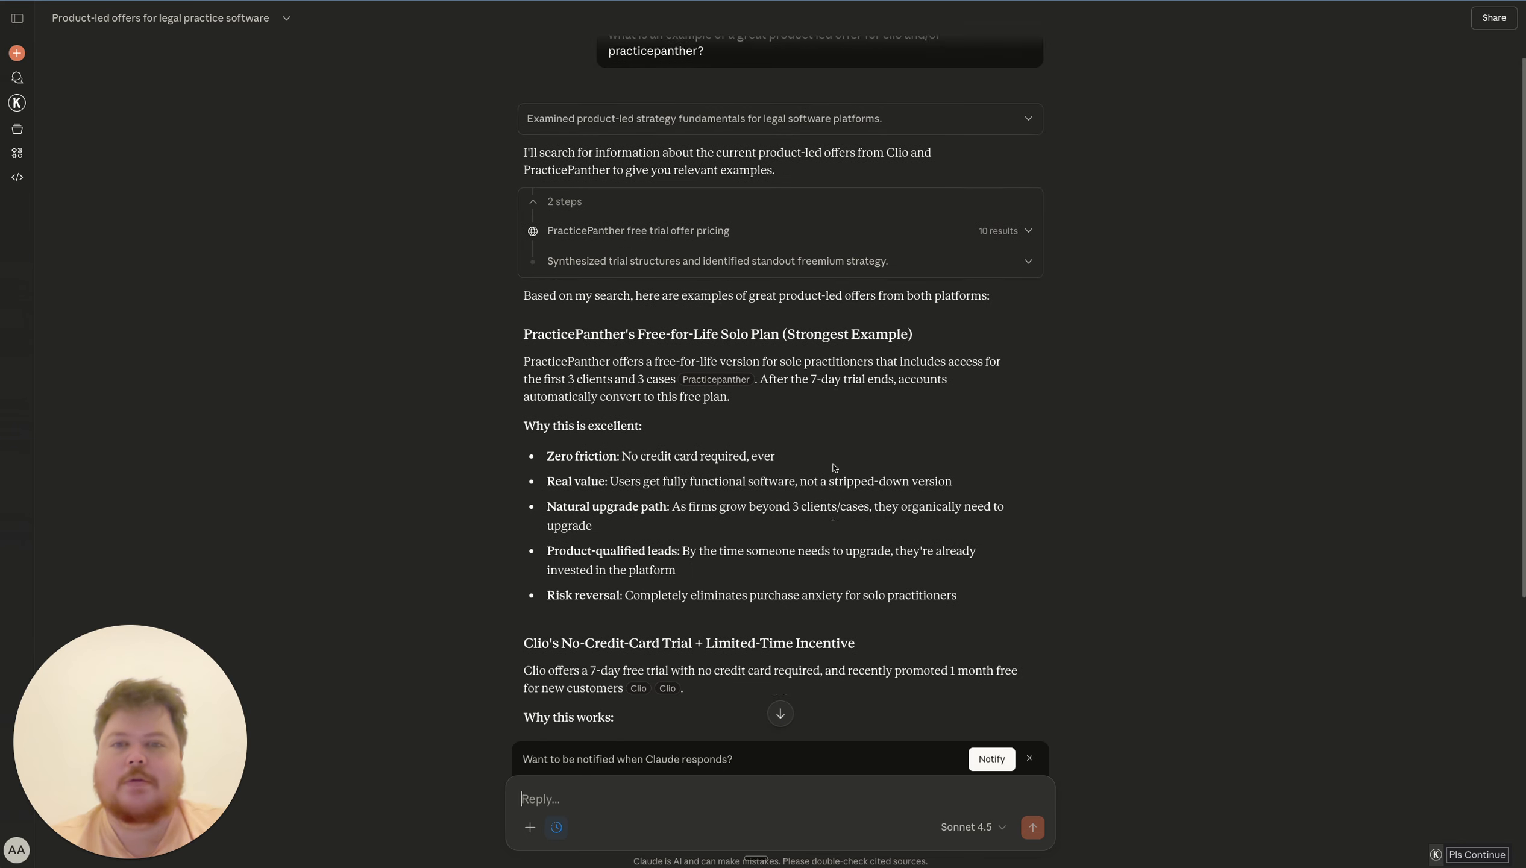
scroll(833, 467, down, 4)
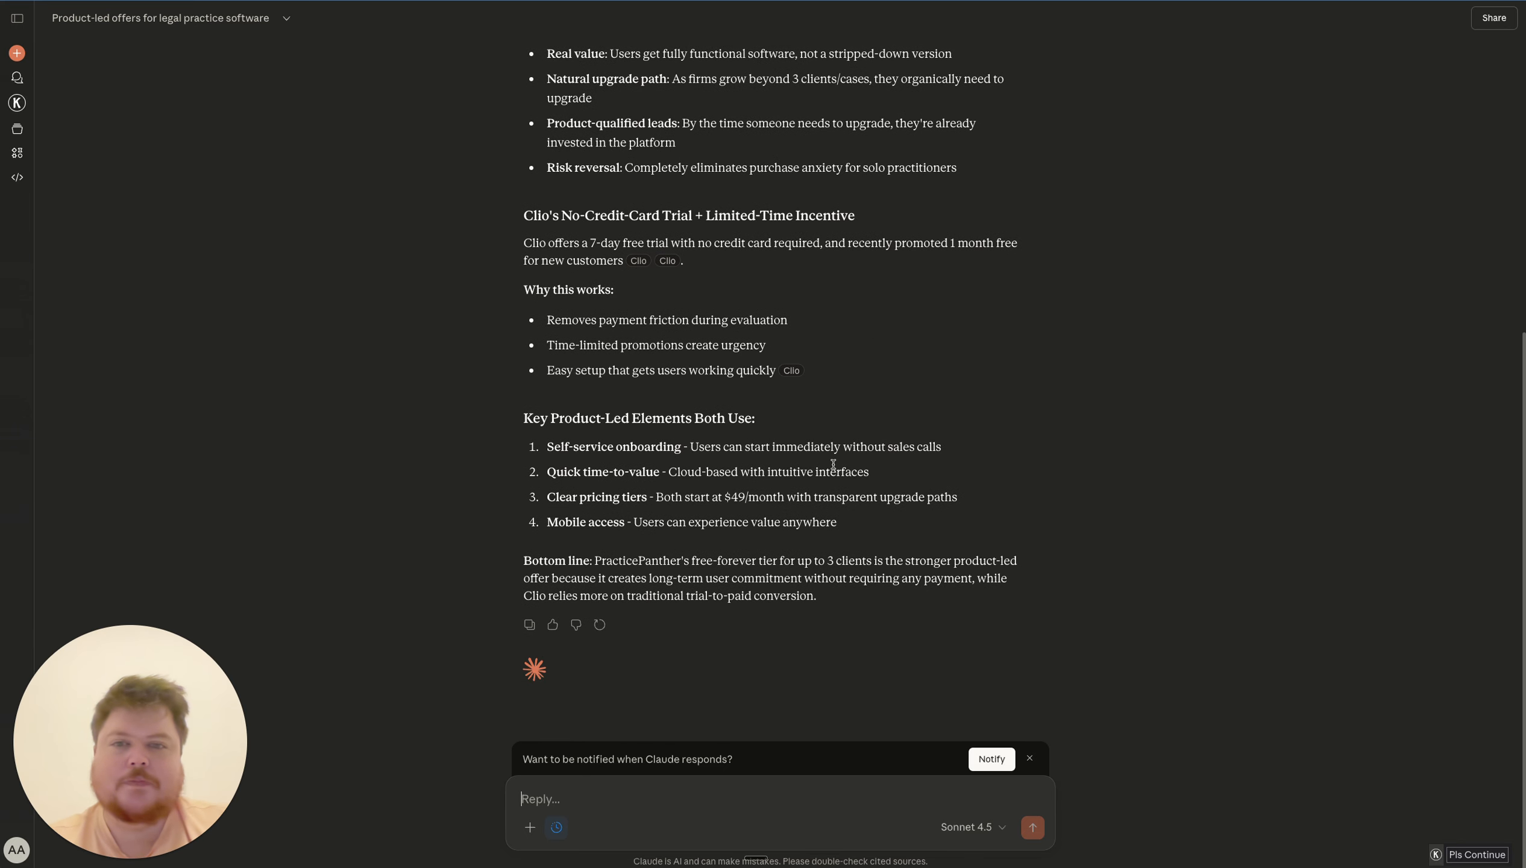
scroll(834, 467, up, 4)
scroll(834, 467, up, 1)
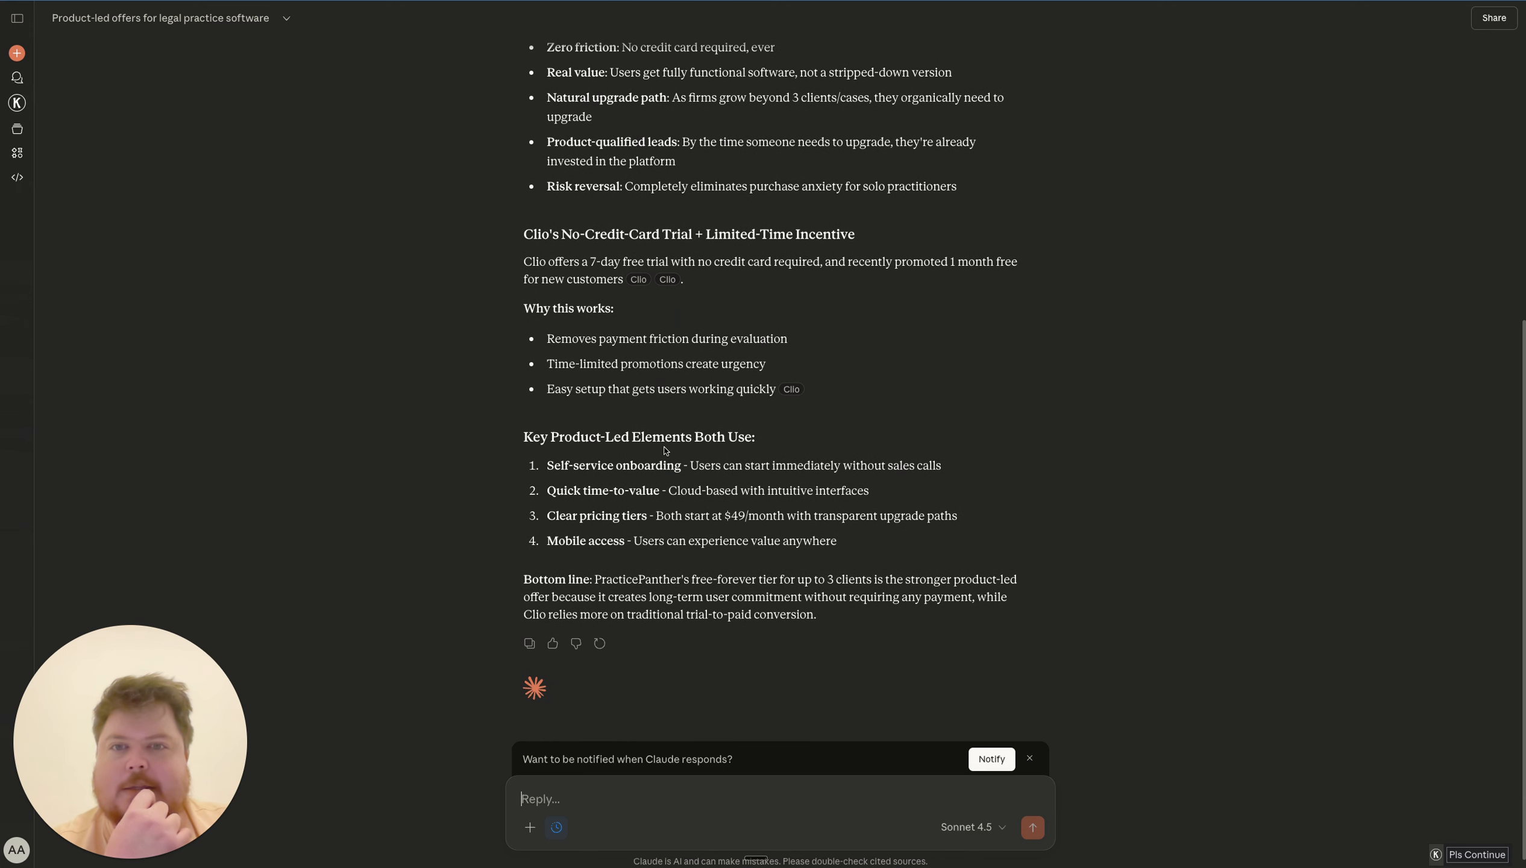
scroll(665, 451, up, 5)
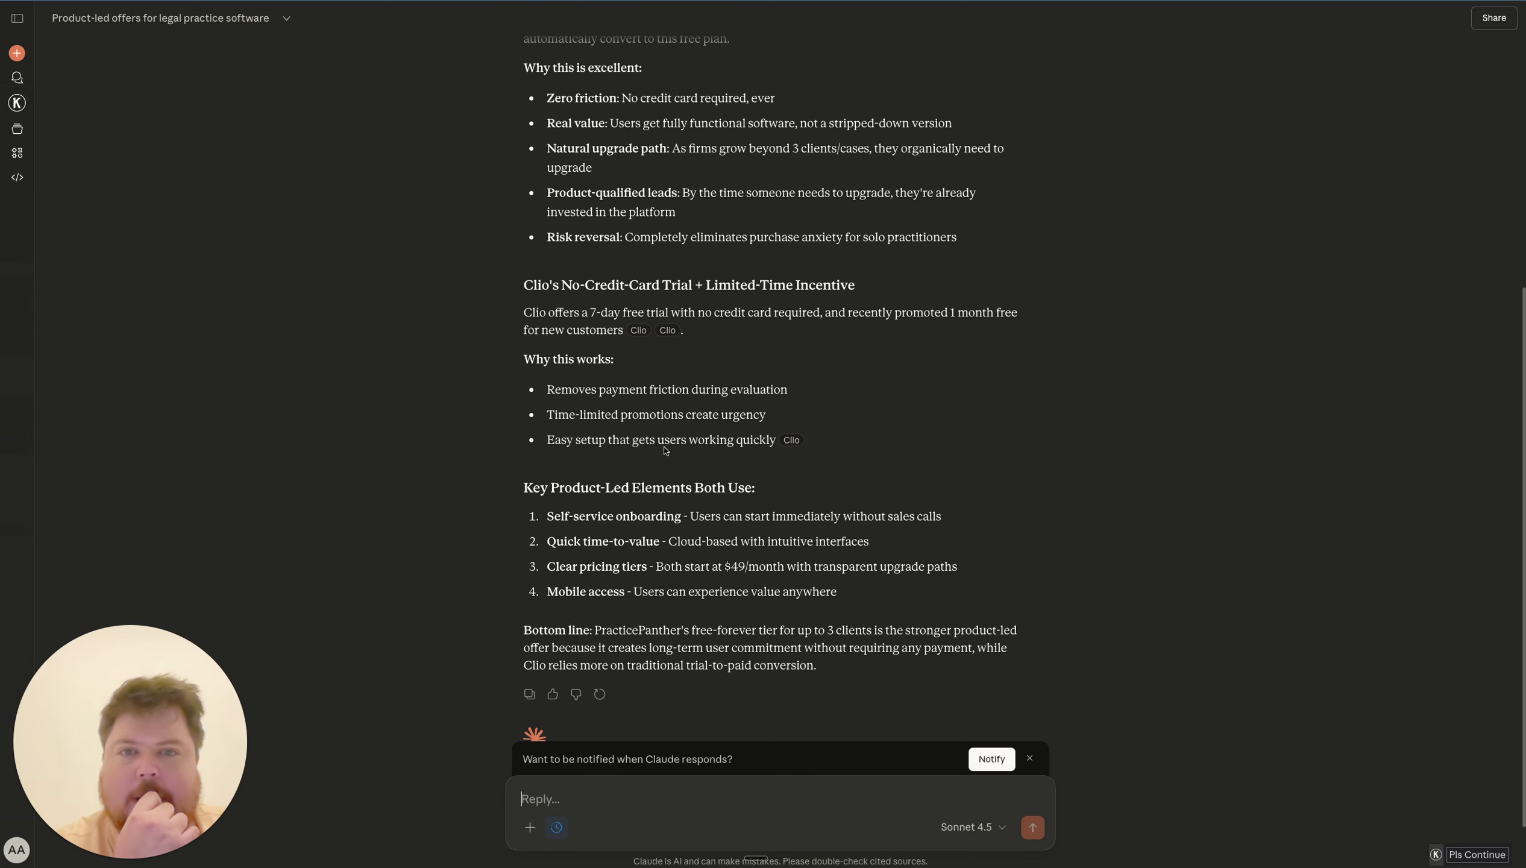
scroll(665, 449, up, 1)
scroll(665, 319, down, 1)
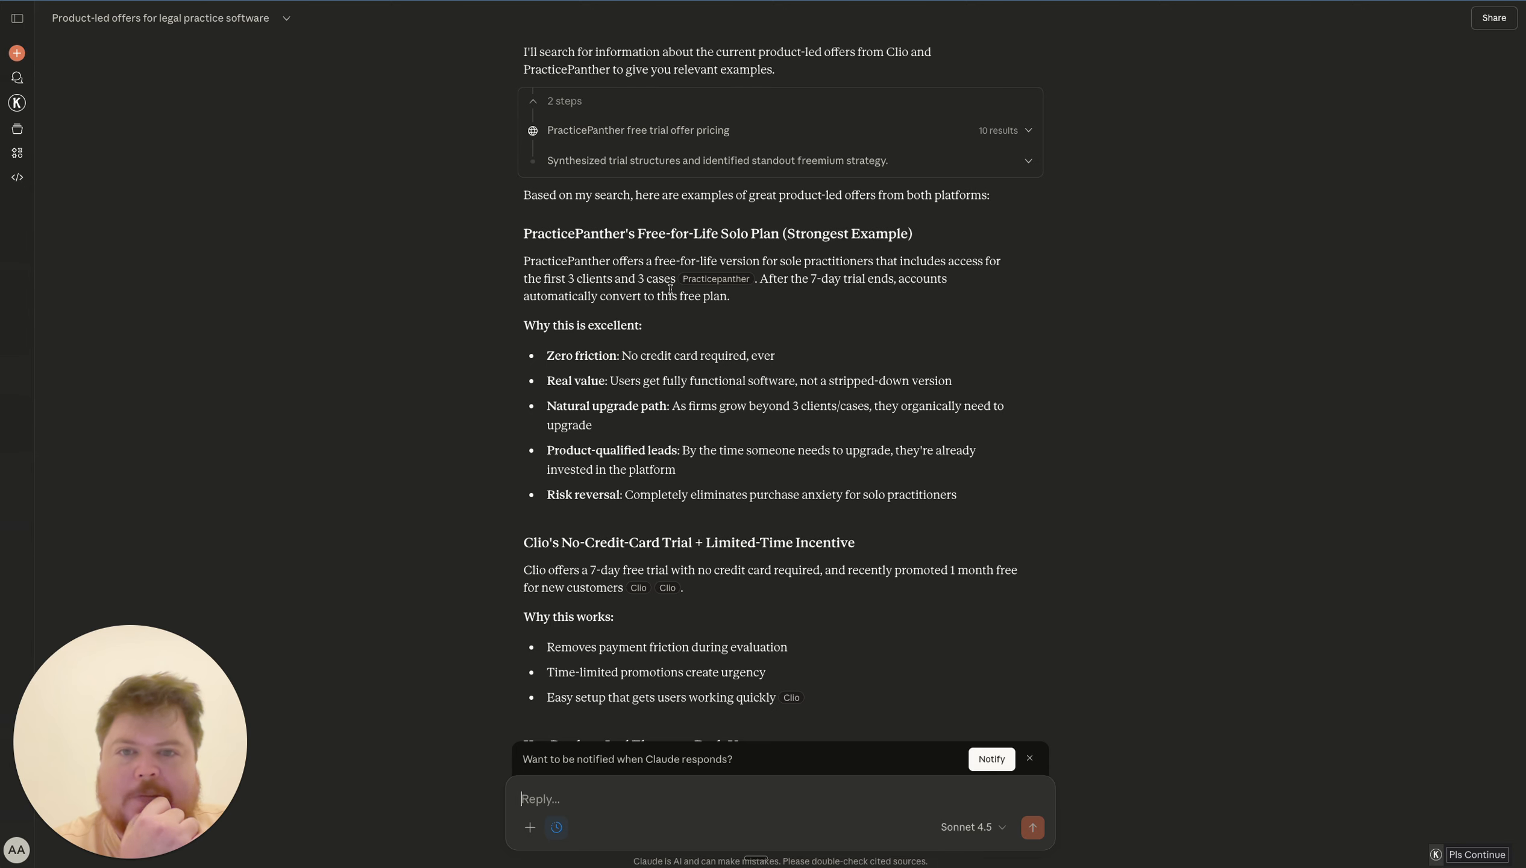
scroll(684, 325, down, 1)
scroll(707, 330, down, 4)
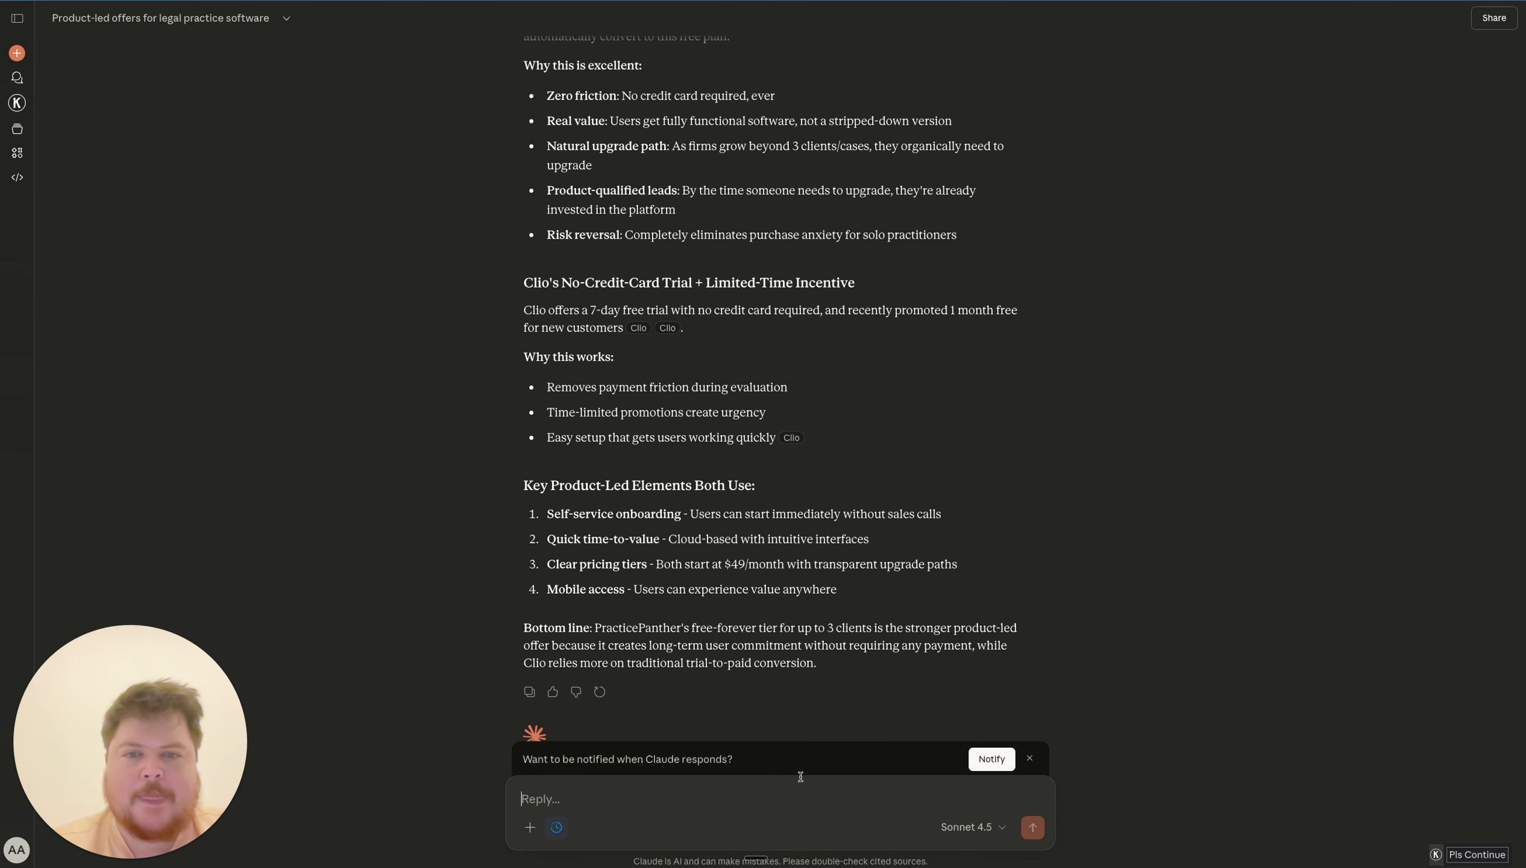
scroll(761, 804, down, 1)
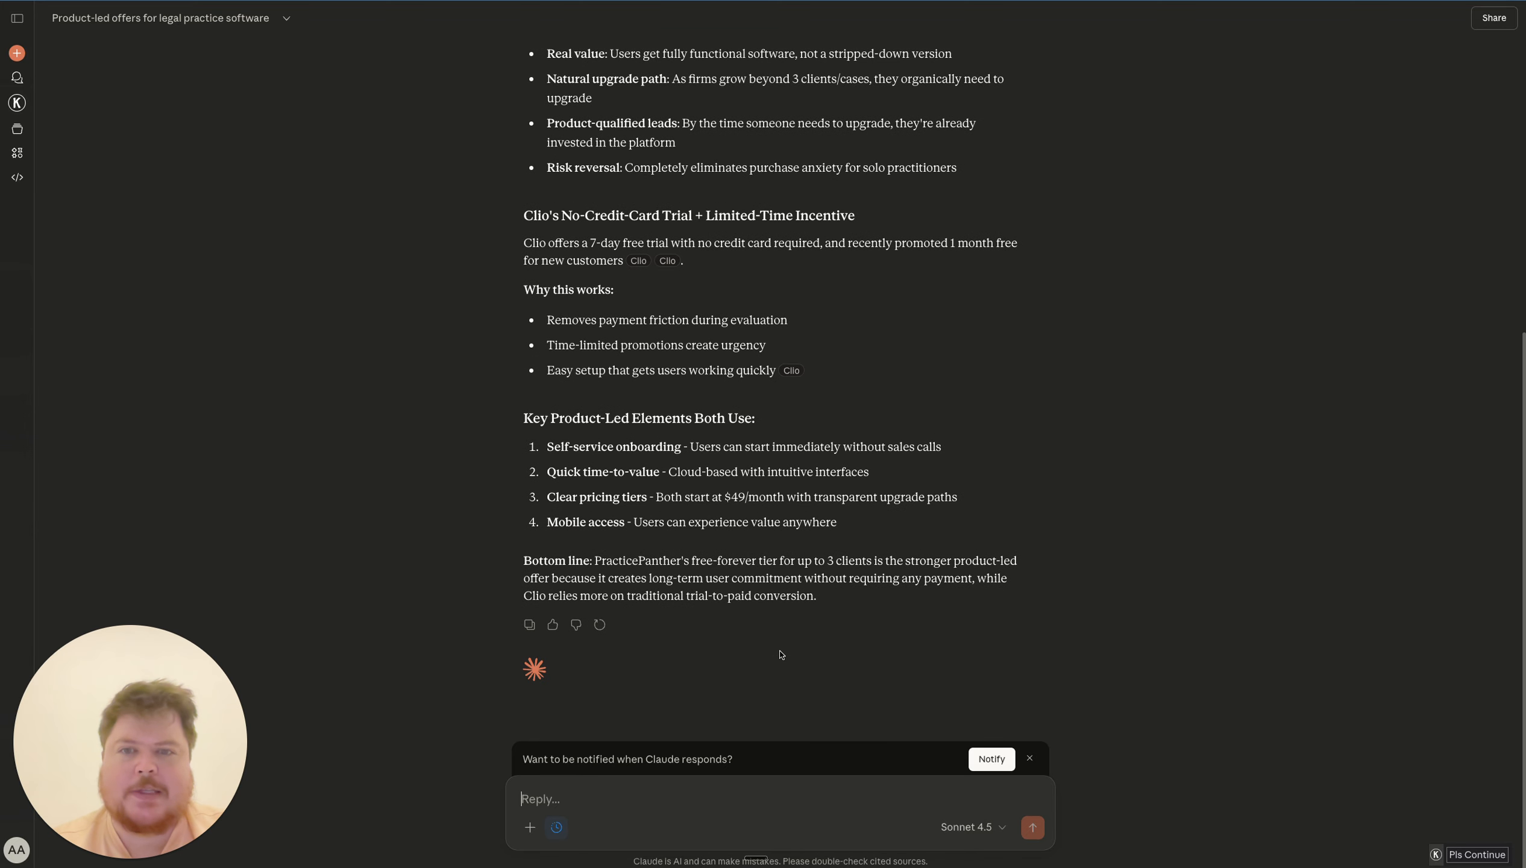
scroll(766, 594, up, 1)
scroll(766, 595, down, 1)
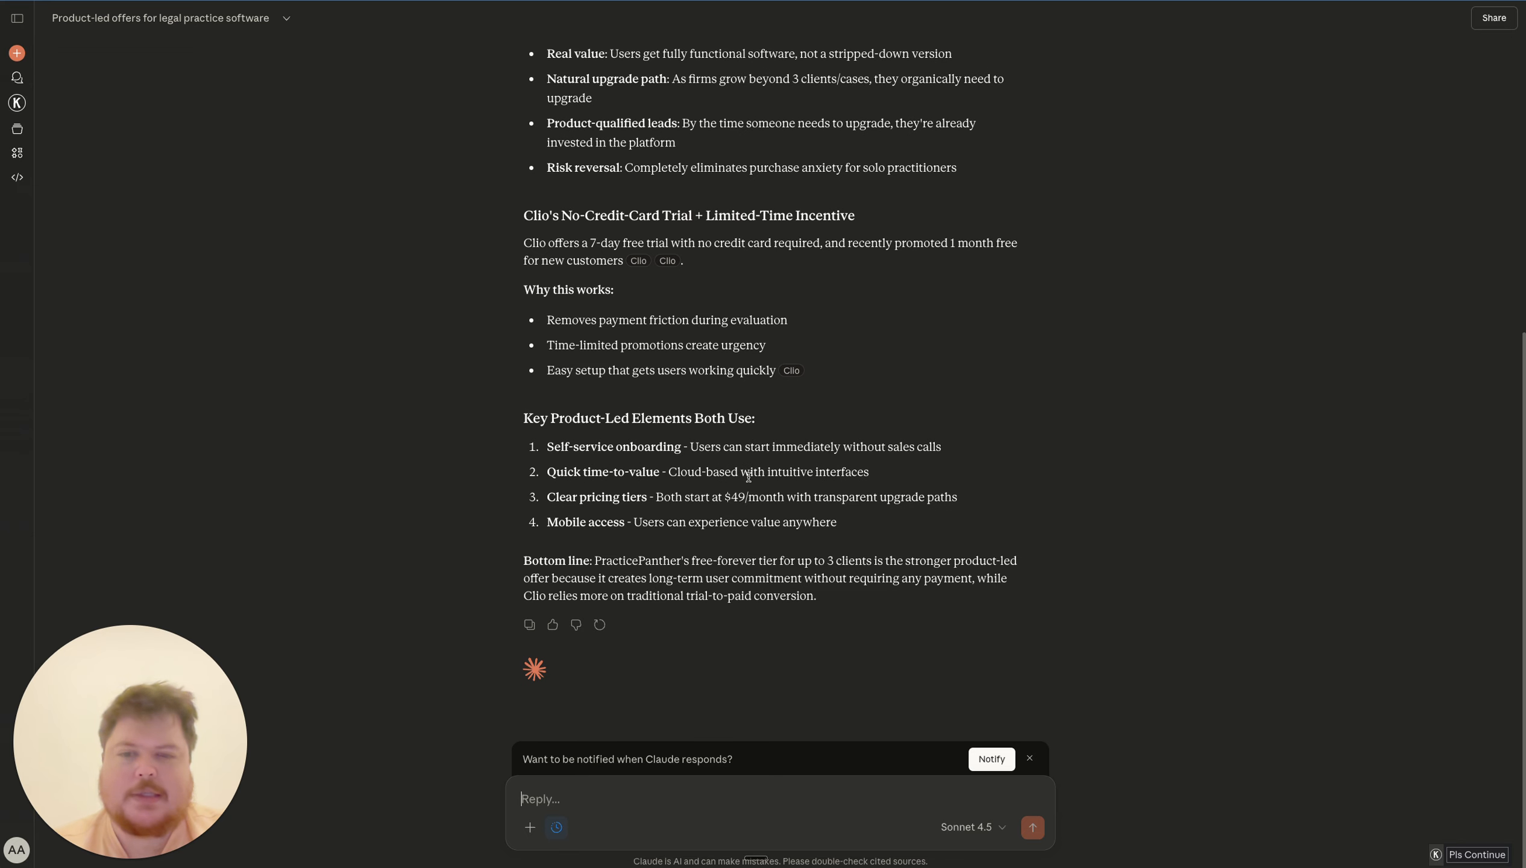
Send the follow-up request "hormozi style, please" to have the offers reframed
text(i)
key(BackSpace)
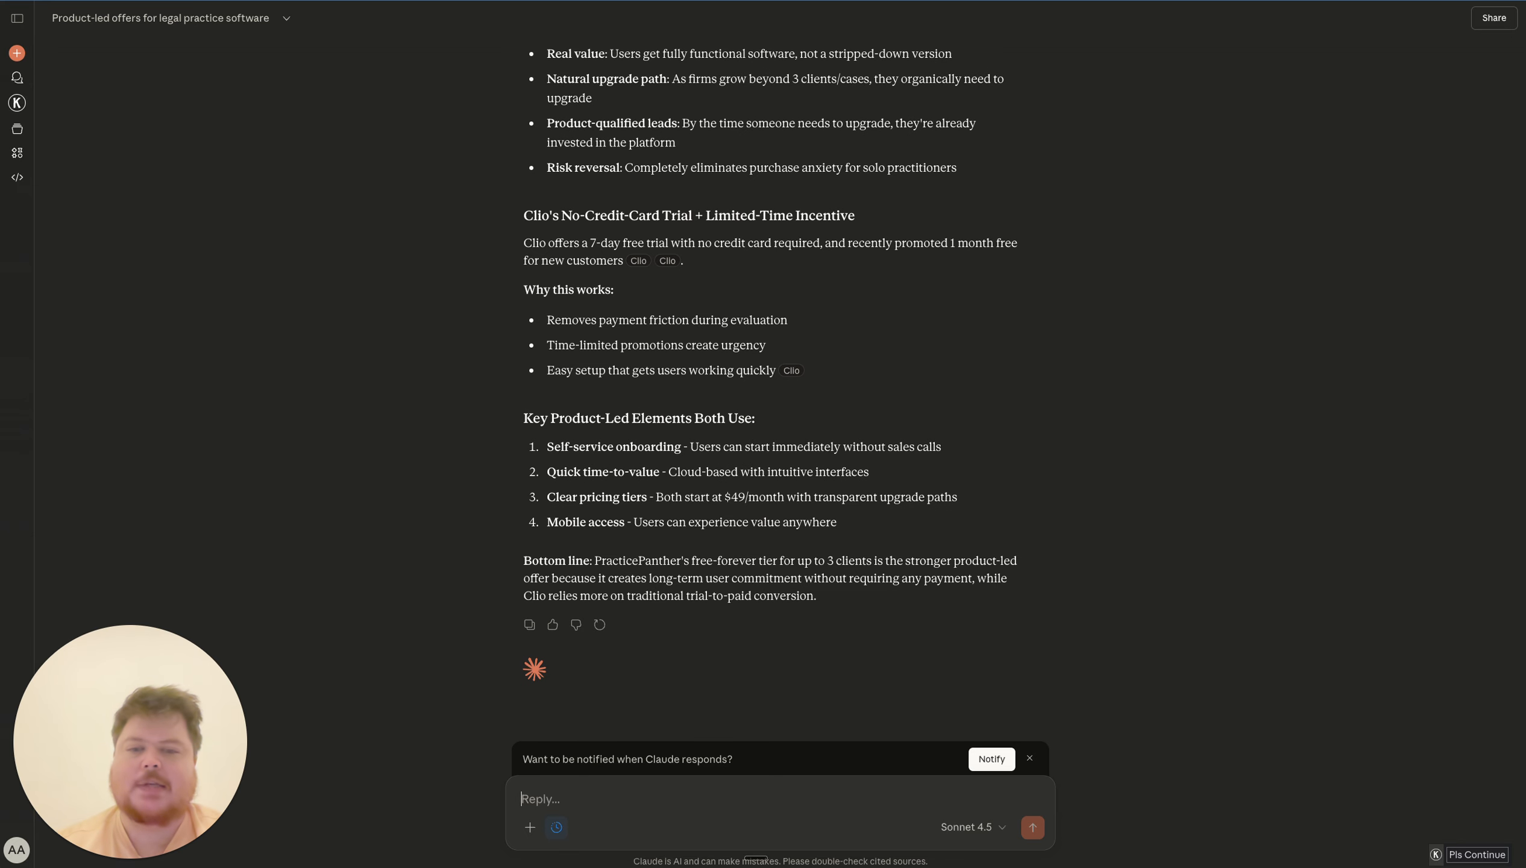
text(hormozi )
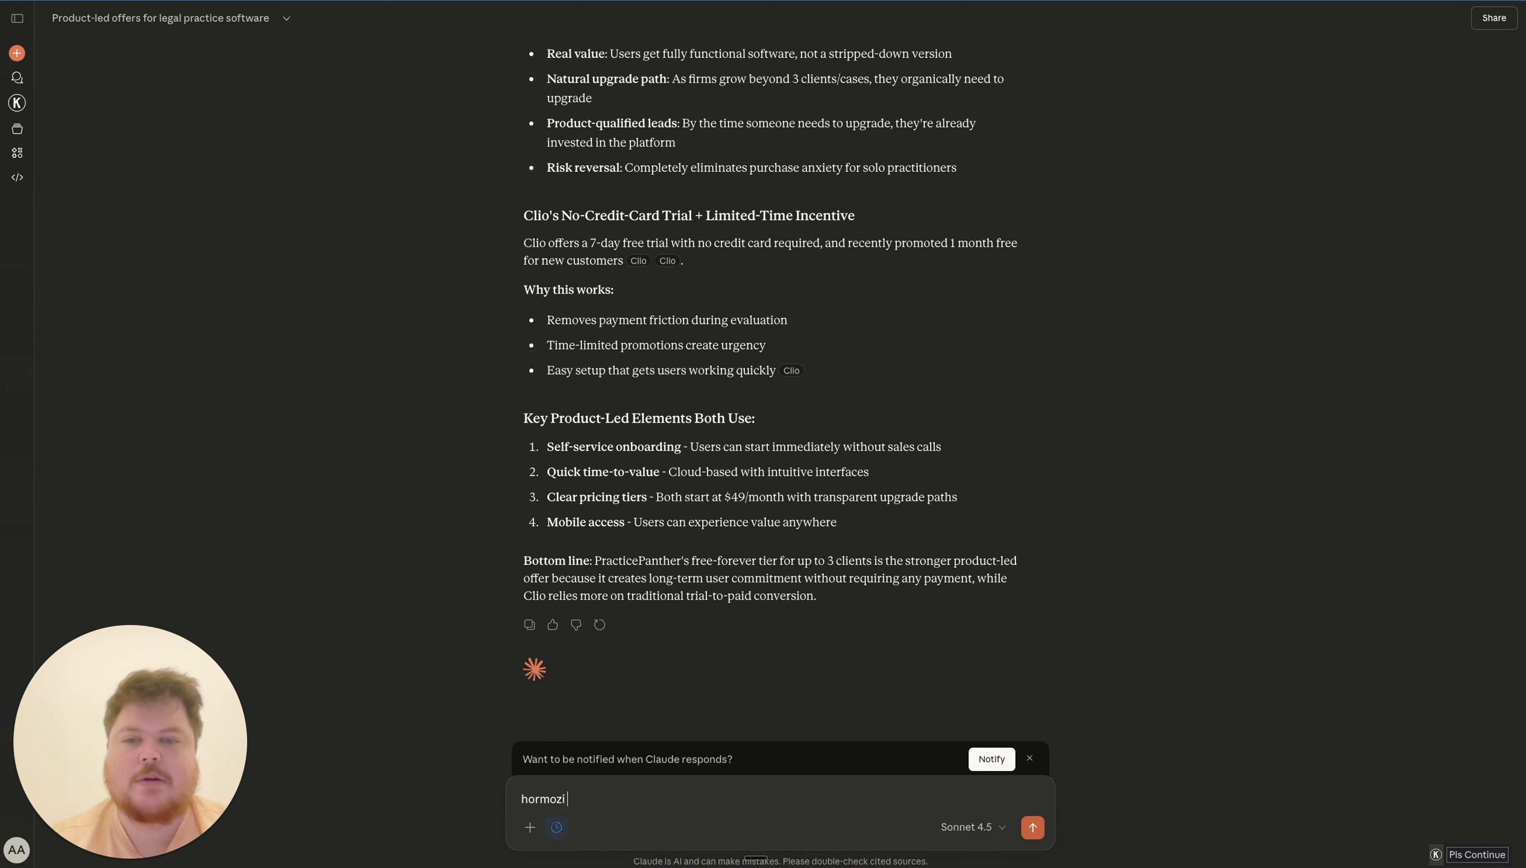
text(style)
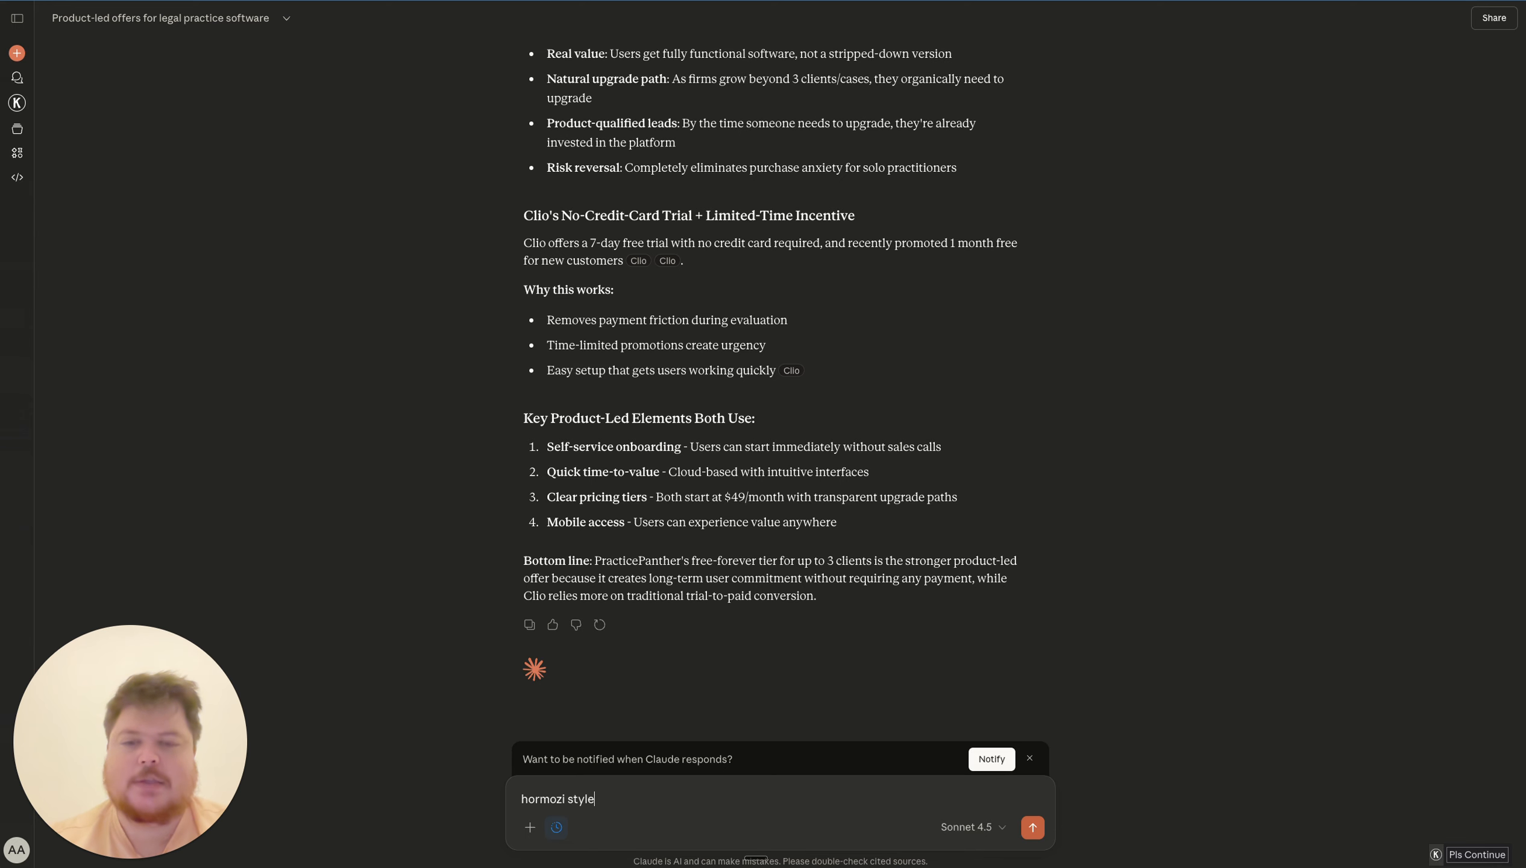
text(, pl)
text(ease)
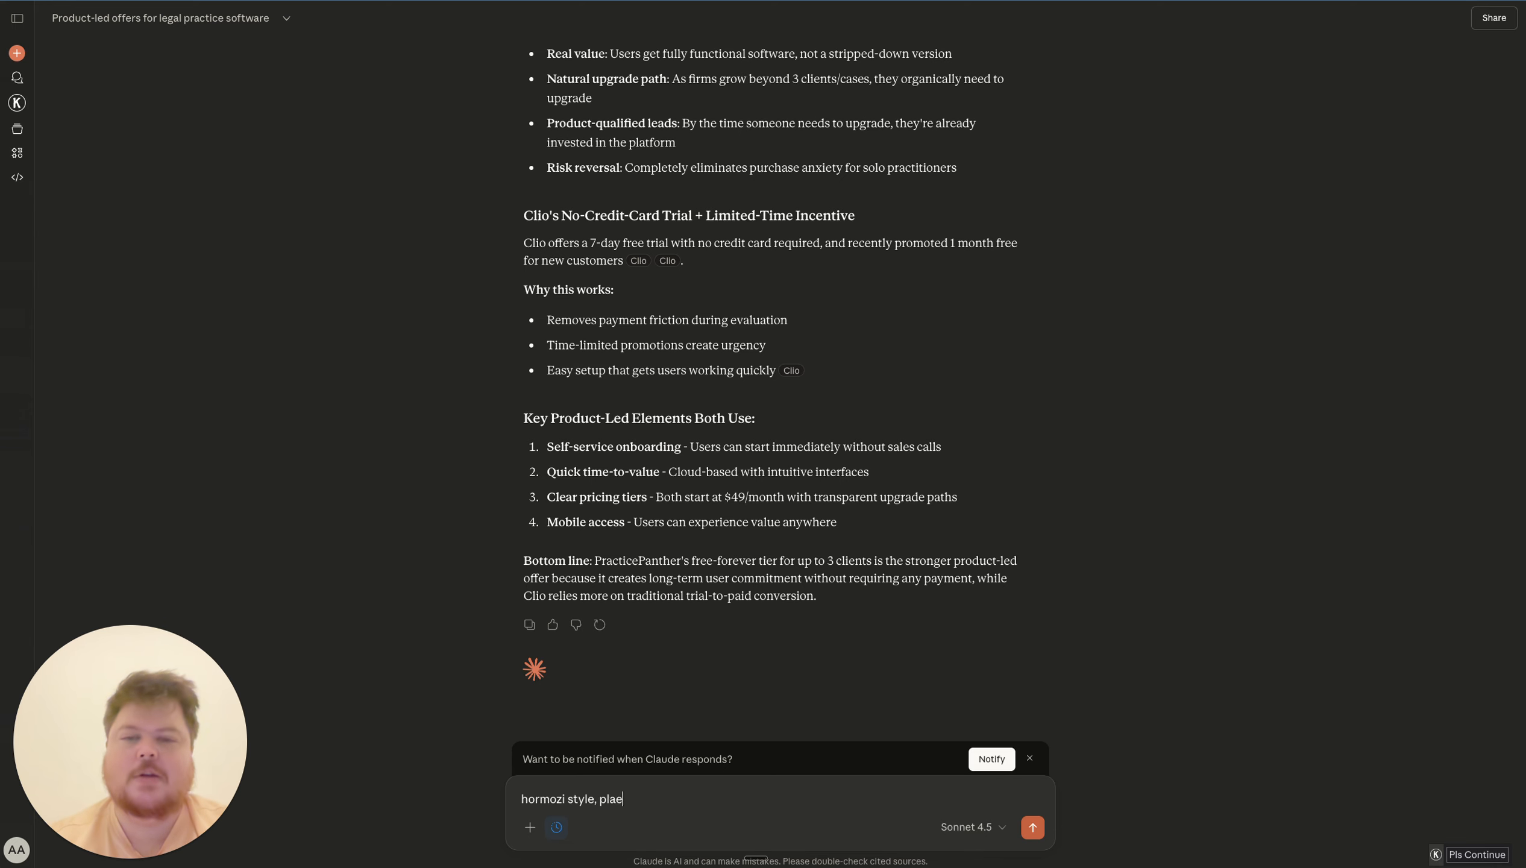
key(Return)
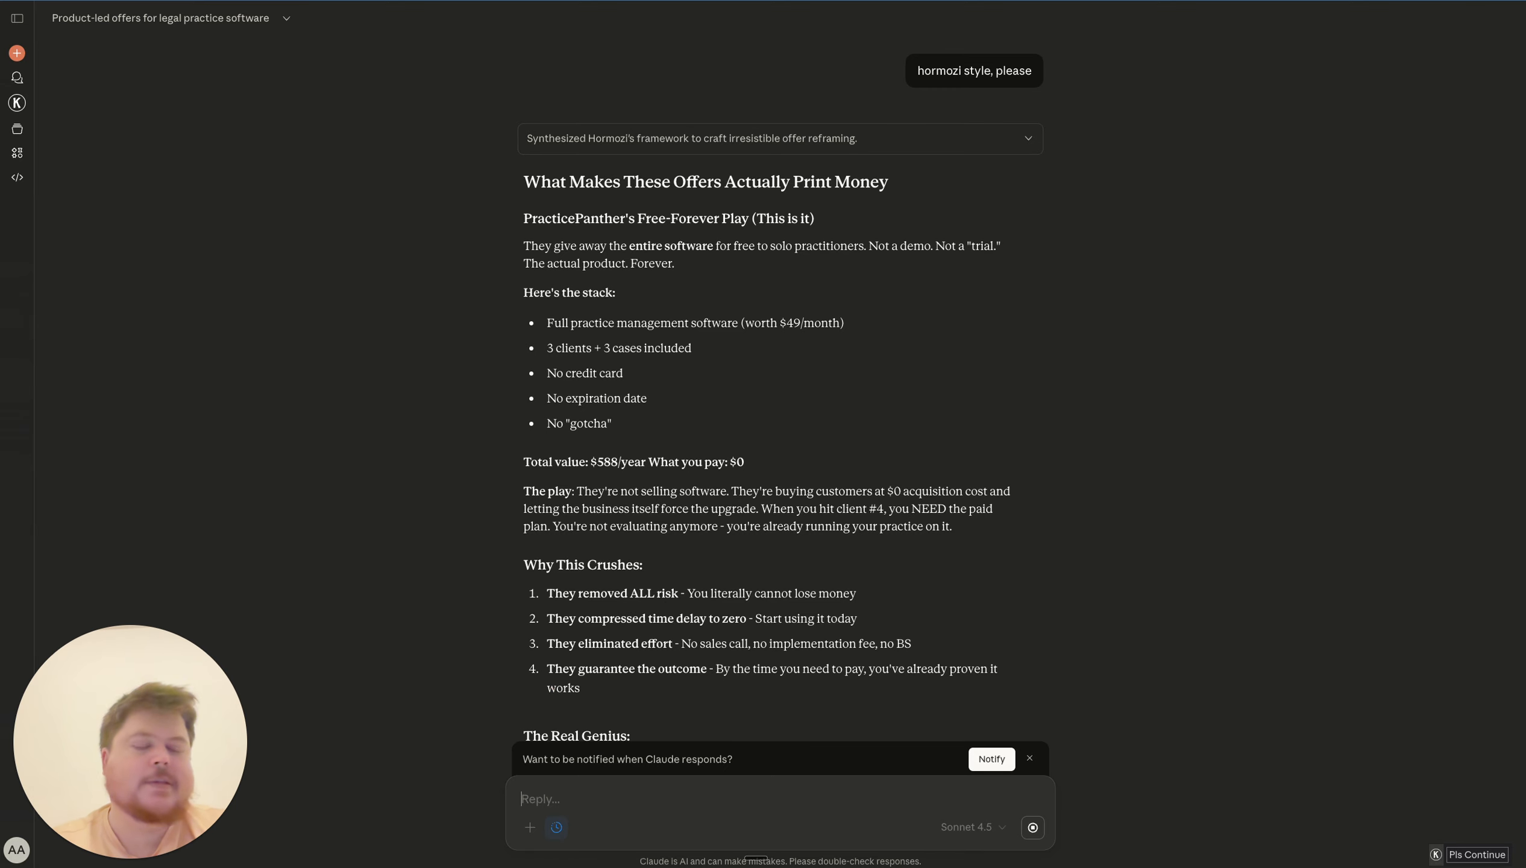
Read through the Hormozi-style answer on the PracticePanther and Clio offers, from the offer stack down to the takeaway
scroll(705, 432, down, 5)
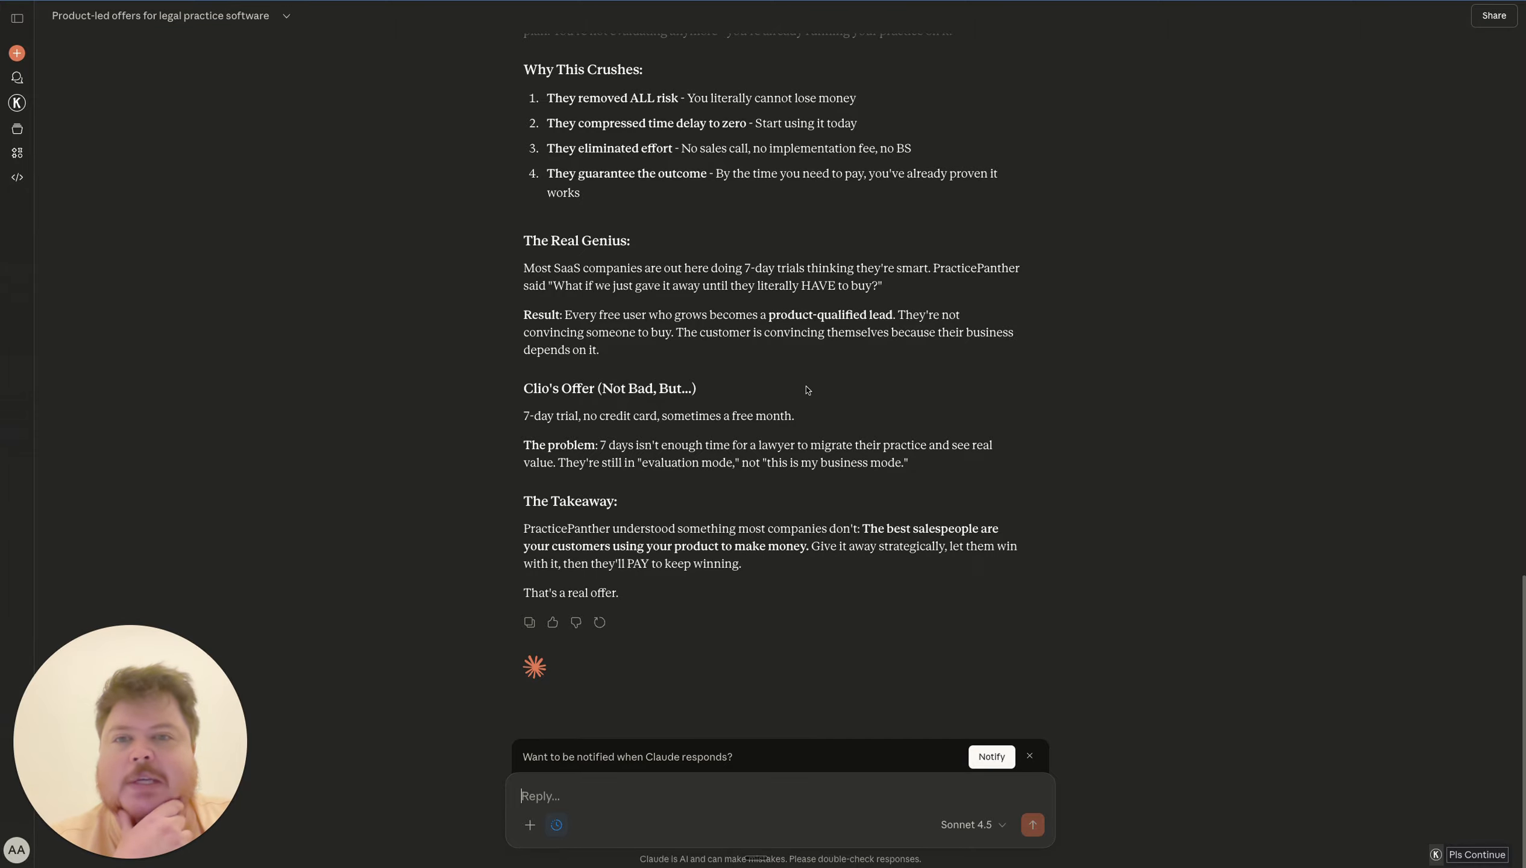
scroll(834, 356, up, 10)
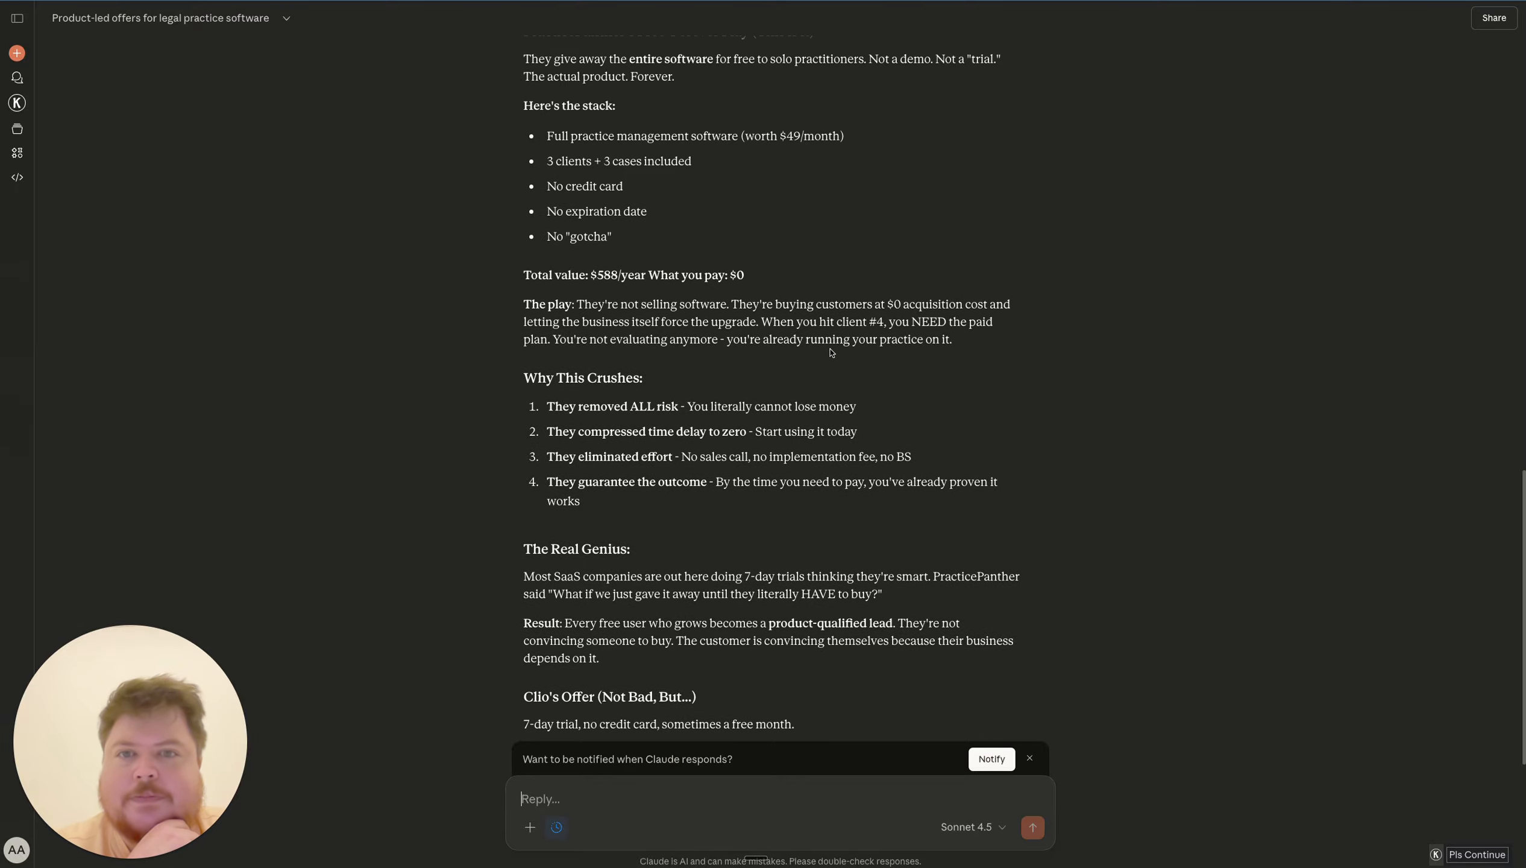
scroll(831, 353, down, 2)
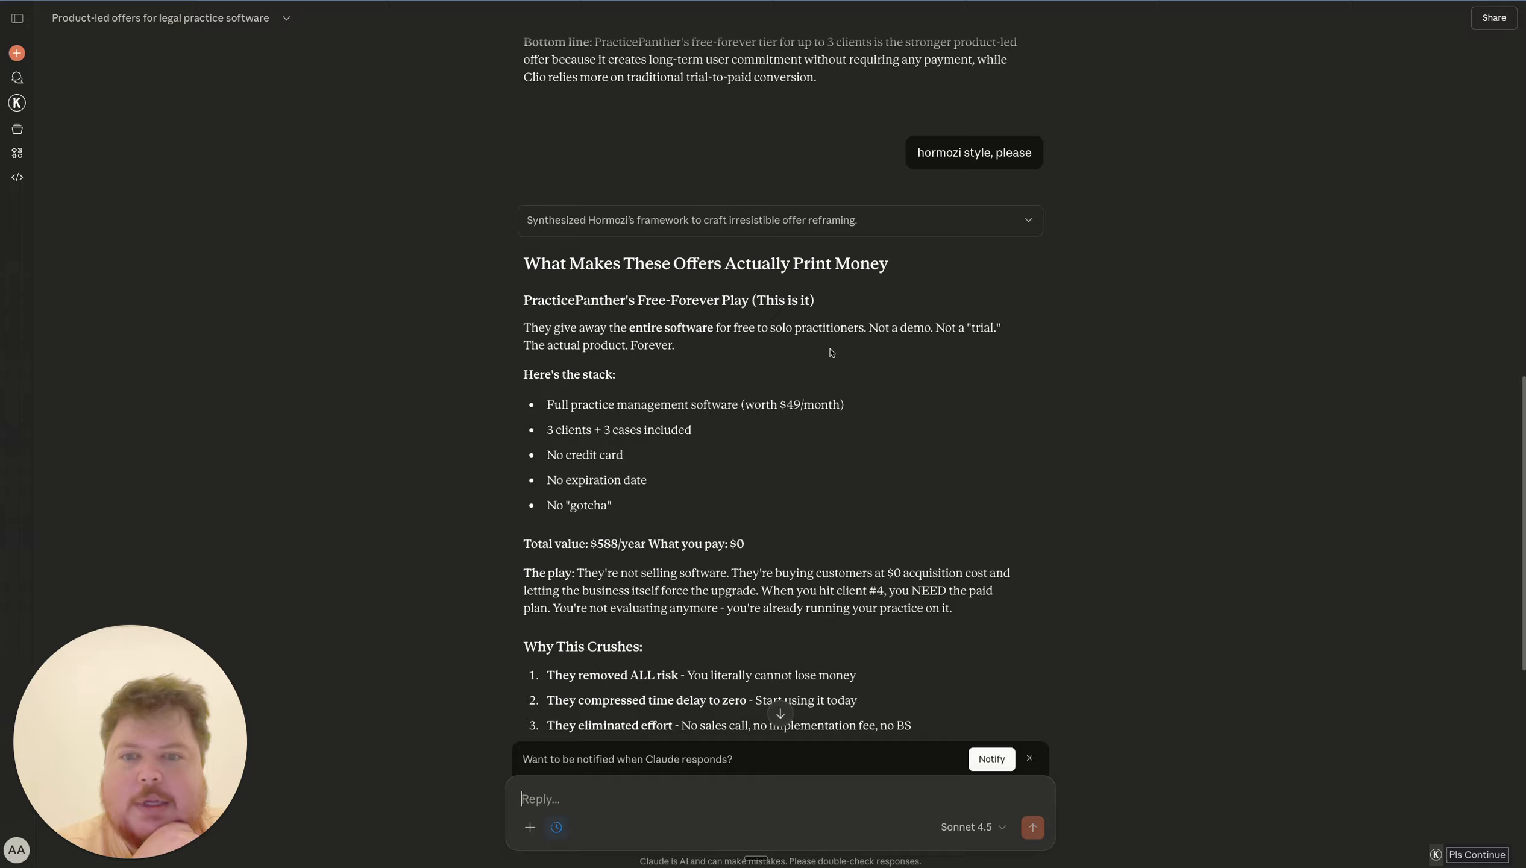
scroll(832, 353, down, 8)
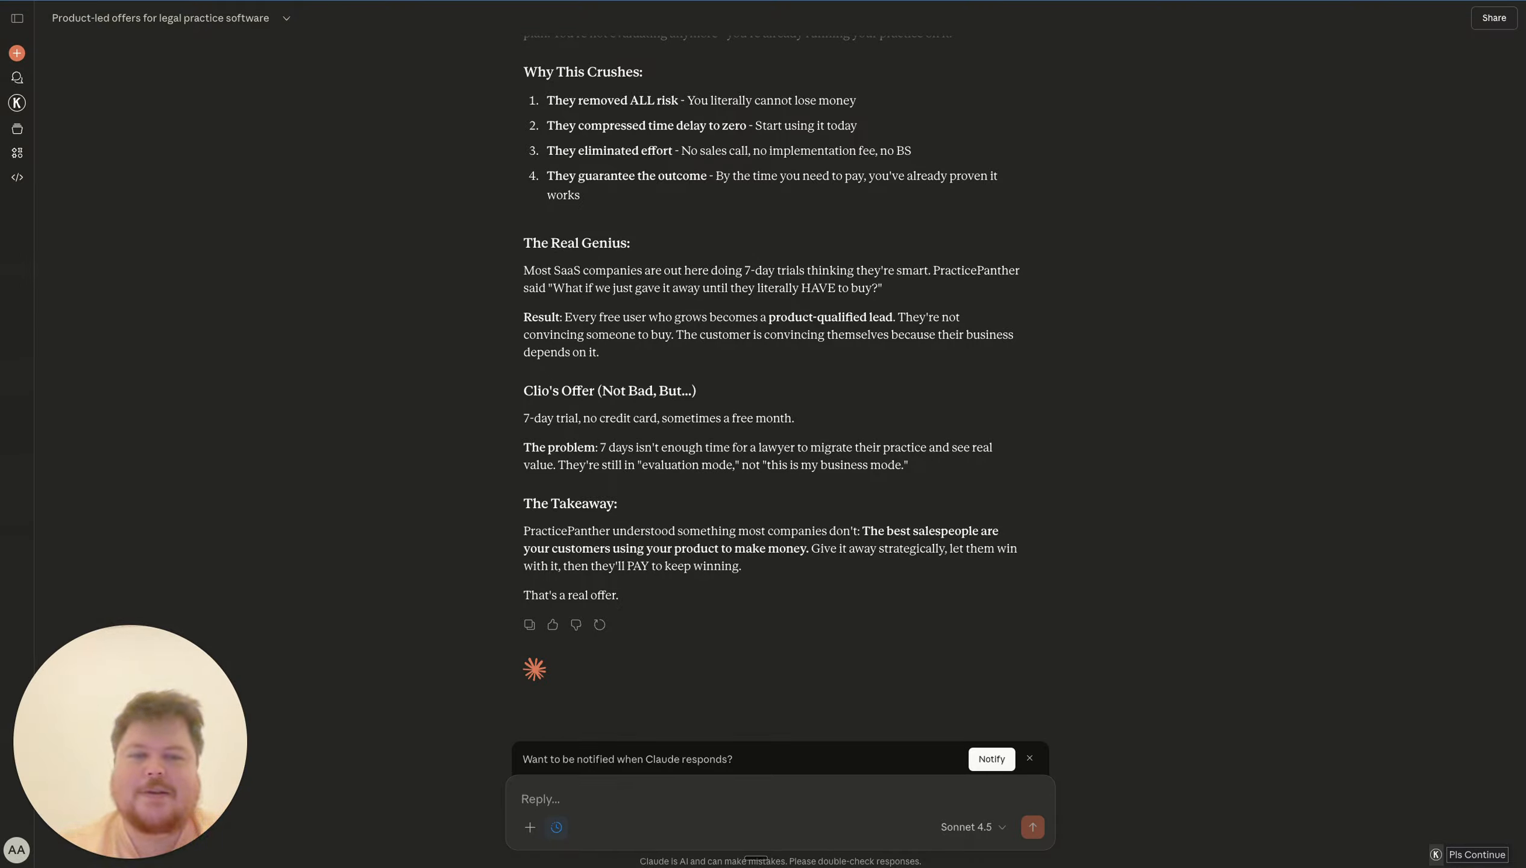
Send the follow-up request "please phrase this as an offer framework: we do X for Y within A using B without C"
text(please phrase this )
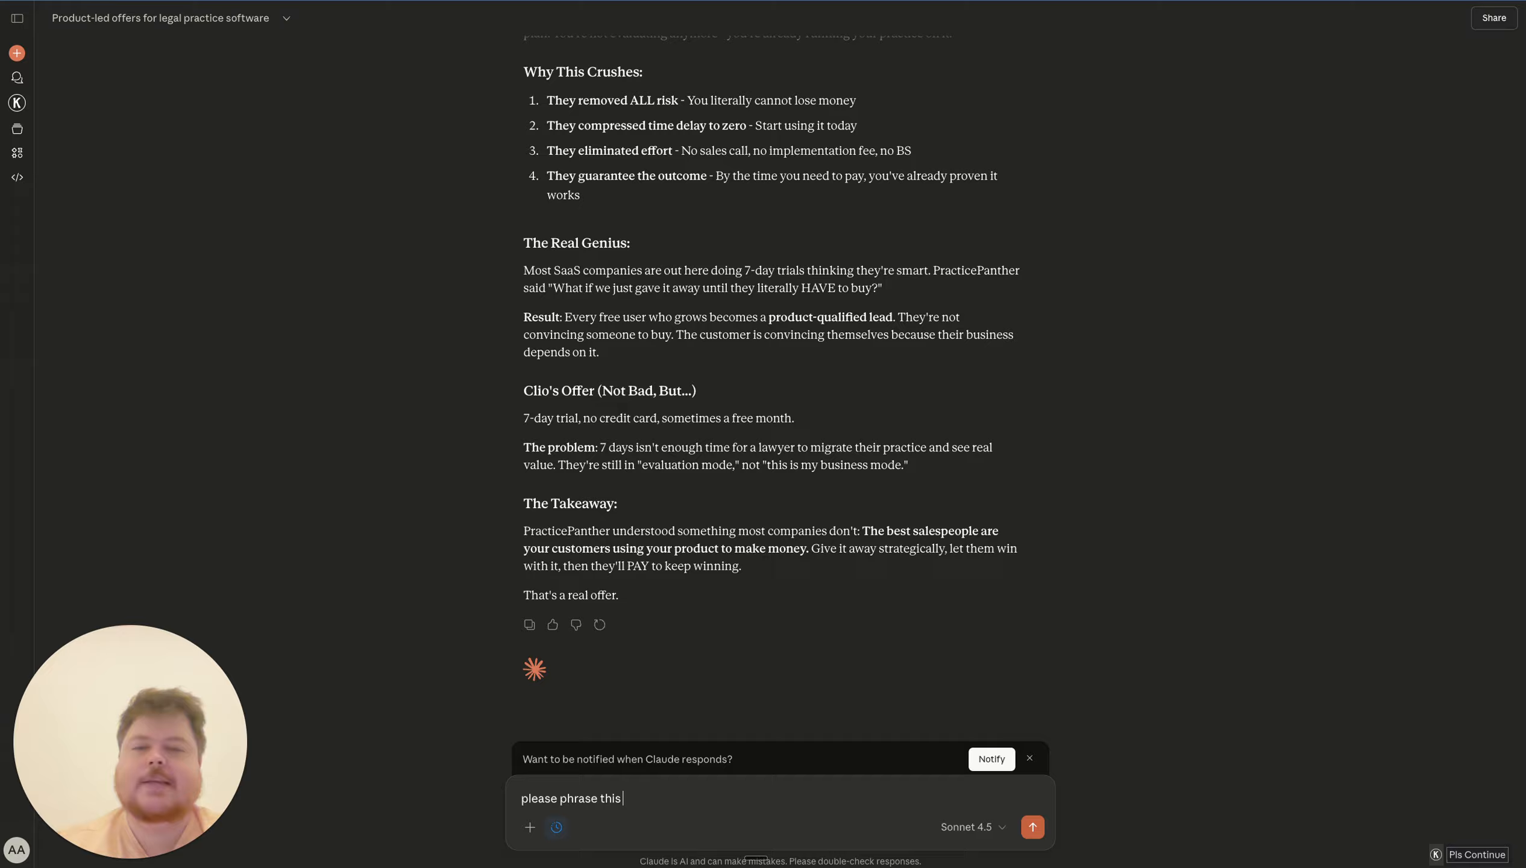
text(as an offer)
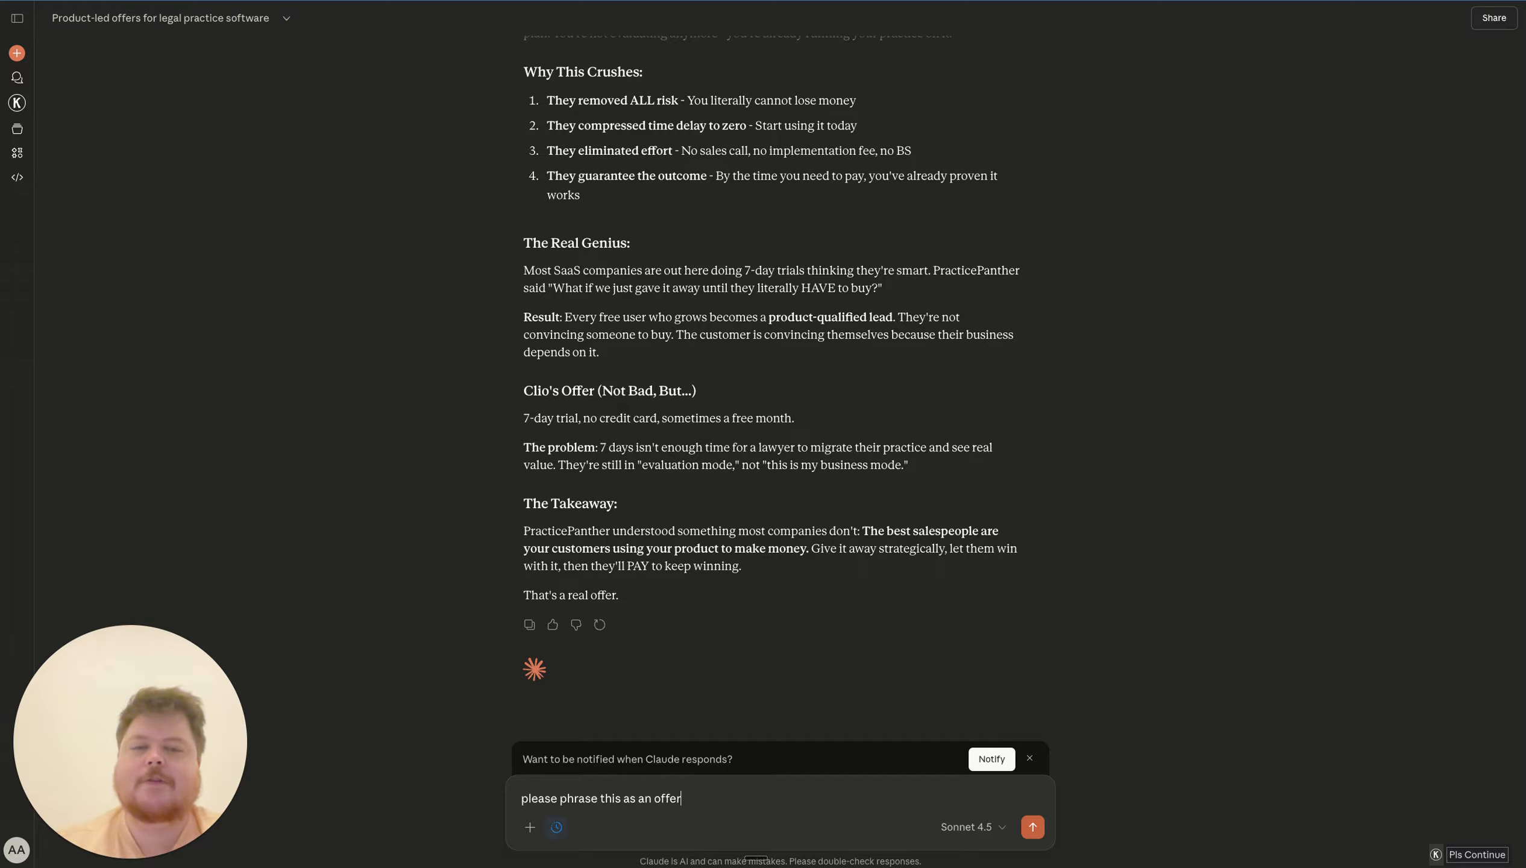
text( framework)
key(BackSpace)
key(BackSpace)
key(BackSpace)
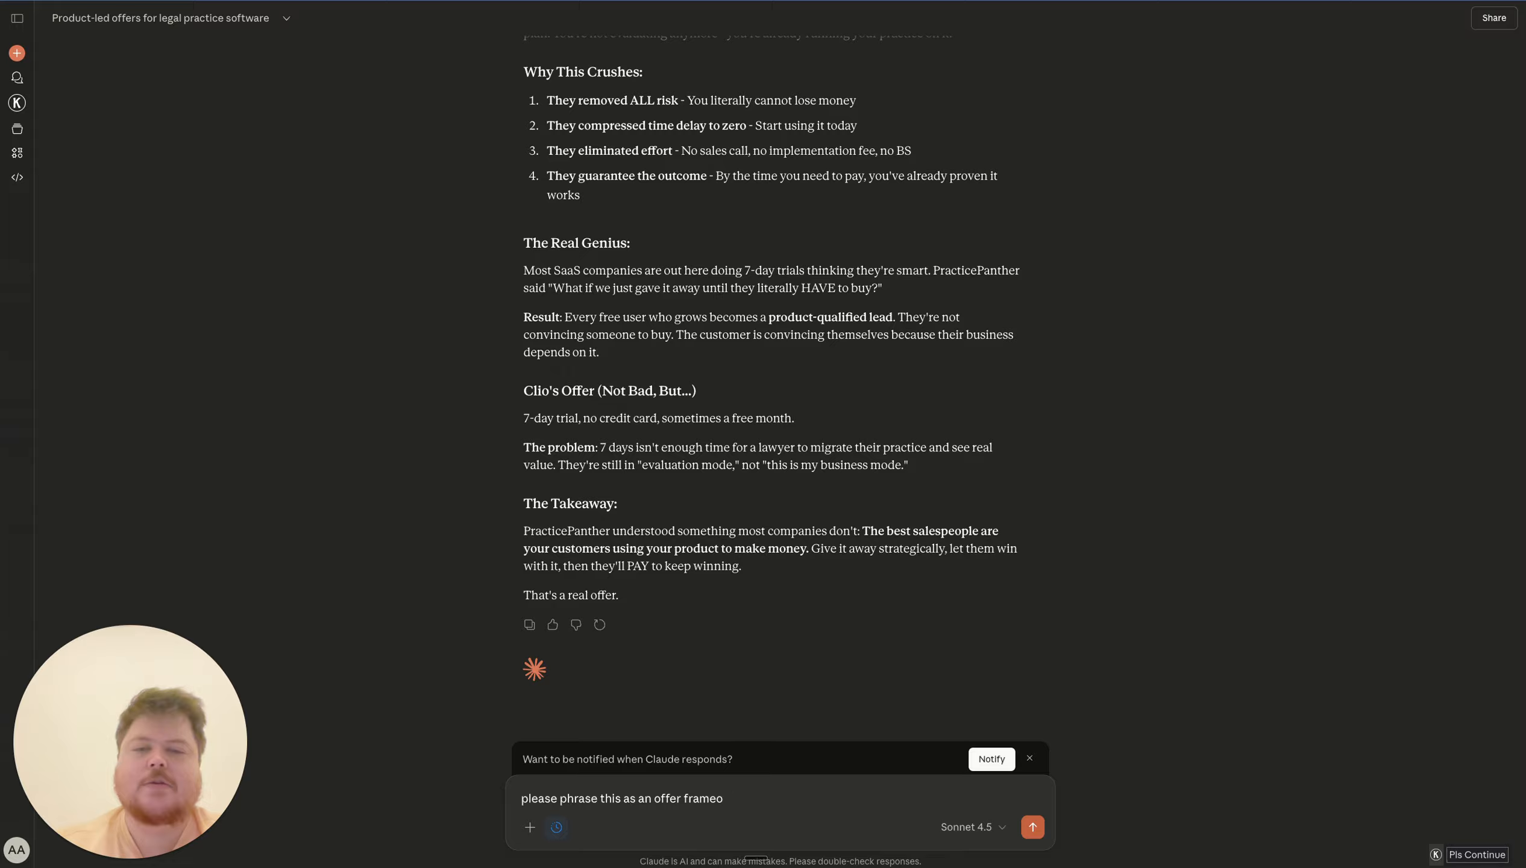
text(ork: we will do)
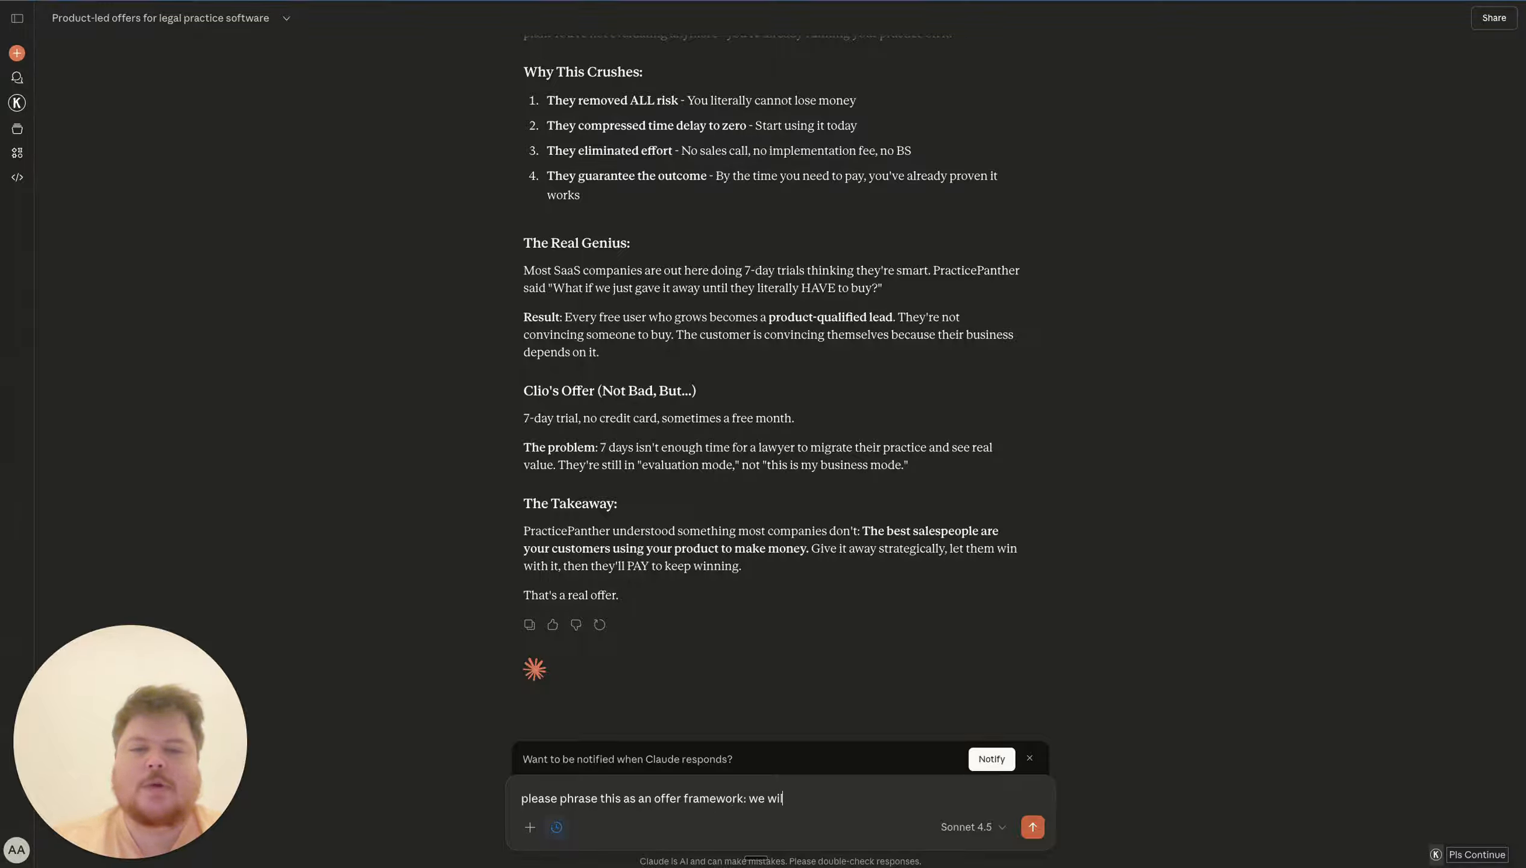
key(BackSpace)
key(BackSpace)
key(BackSpace)
key(BackSpace)
key(BackSpace)
key(BackSpace)
key(BackSpace)
key(BackSpace)
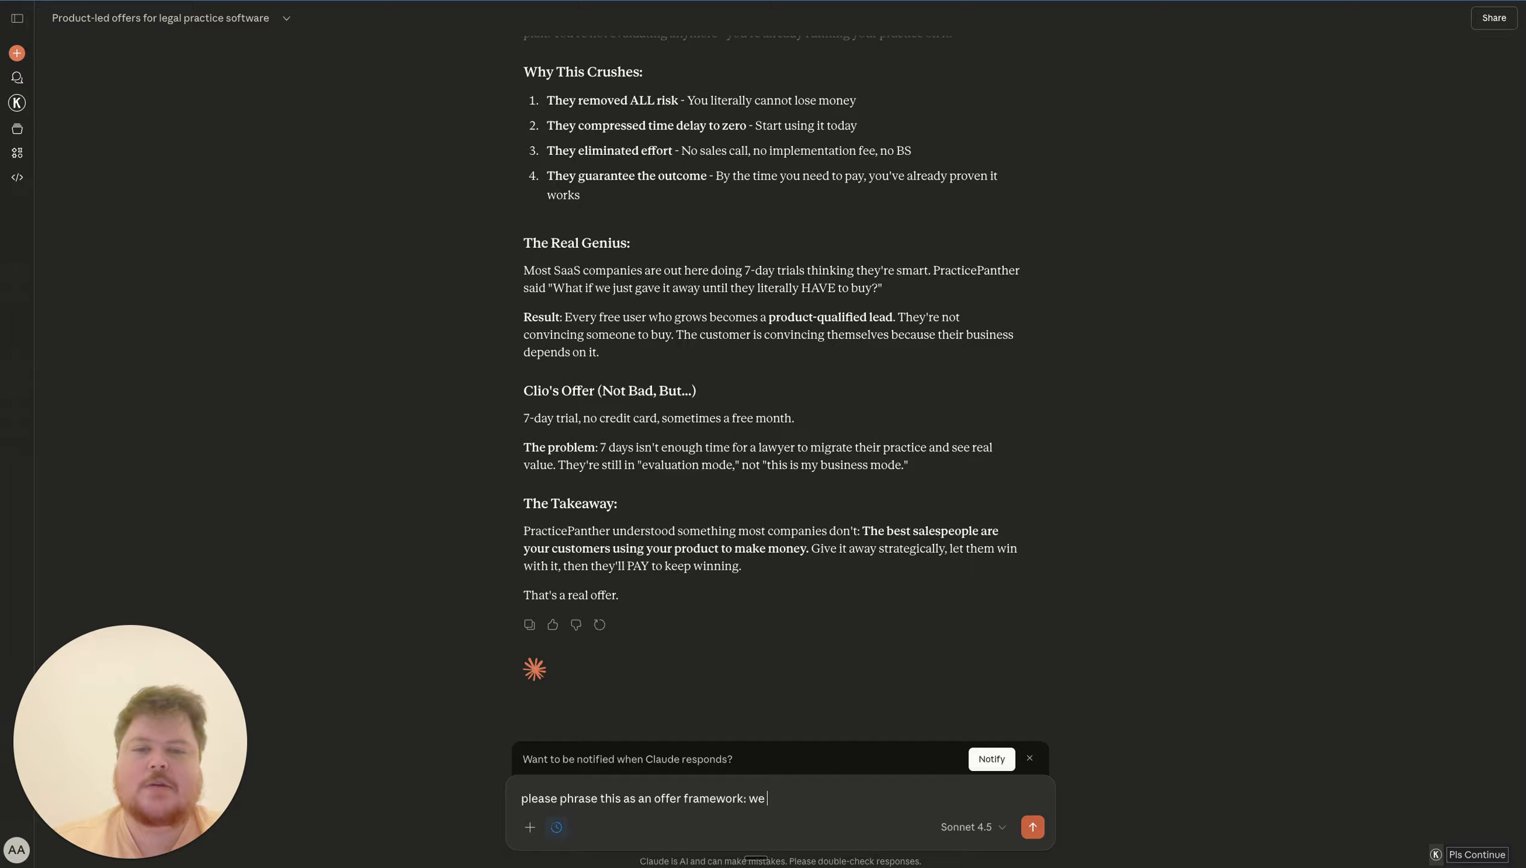
text(do X for Y)
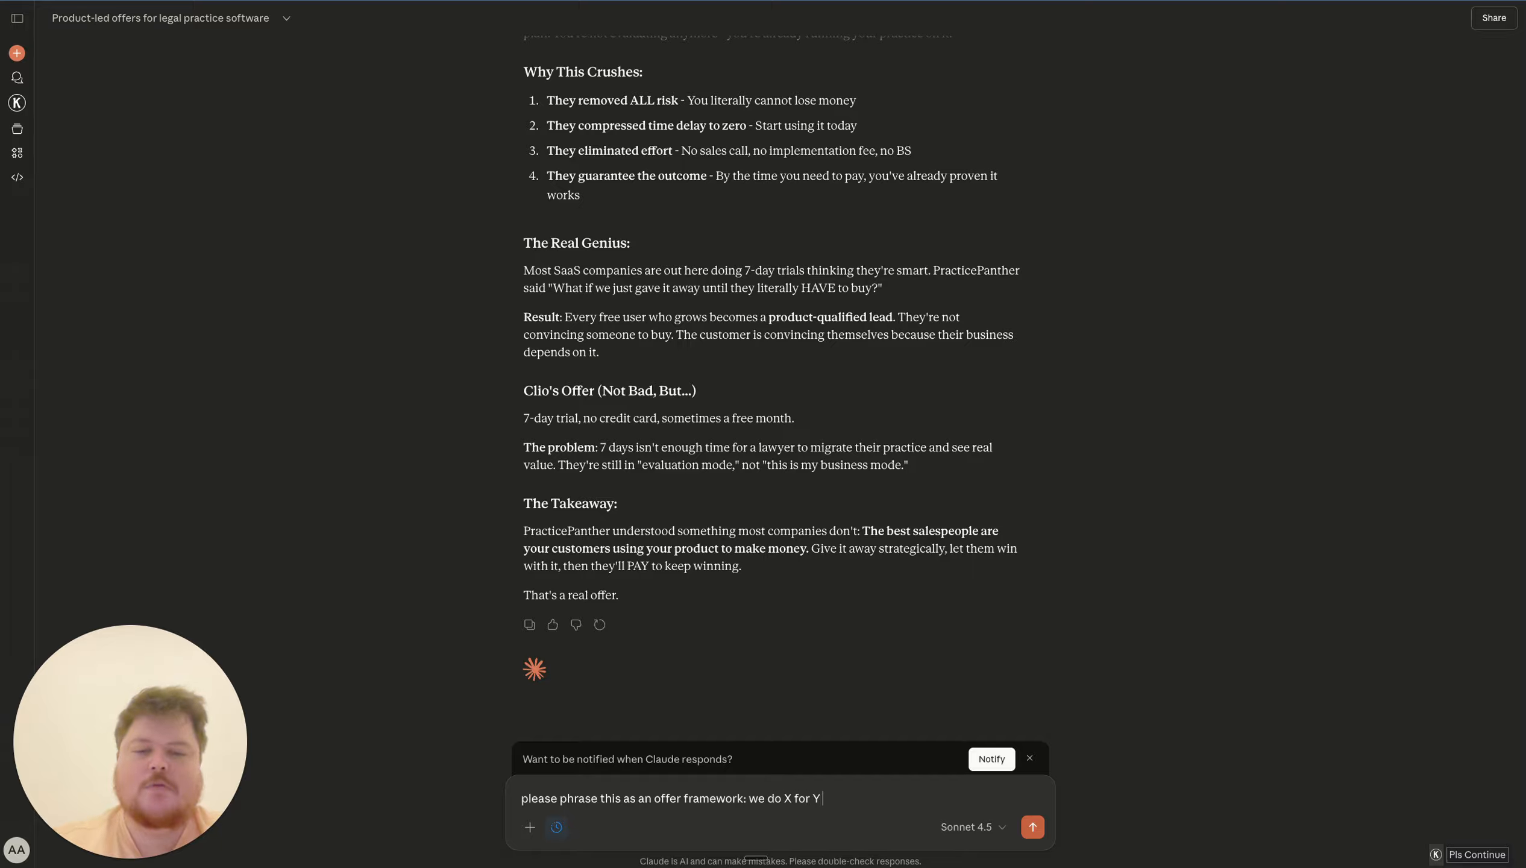
text( within A usi)
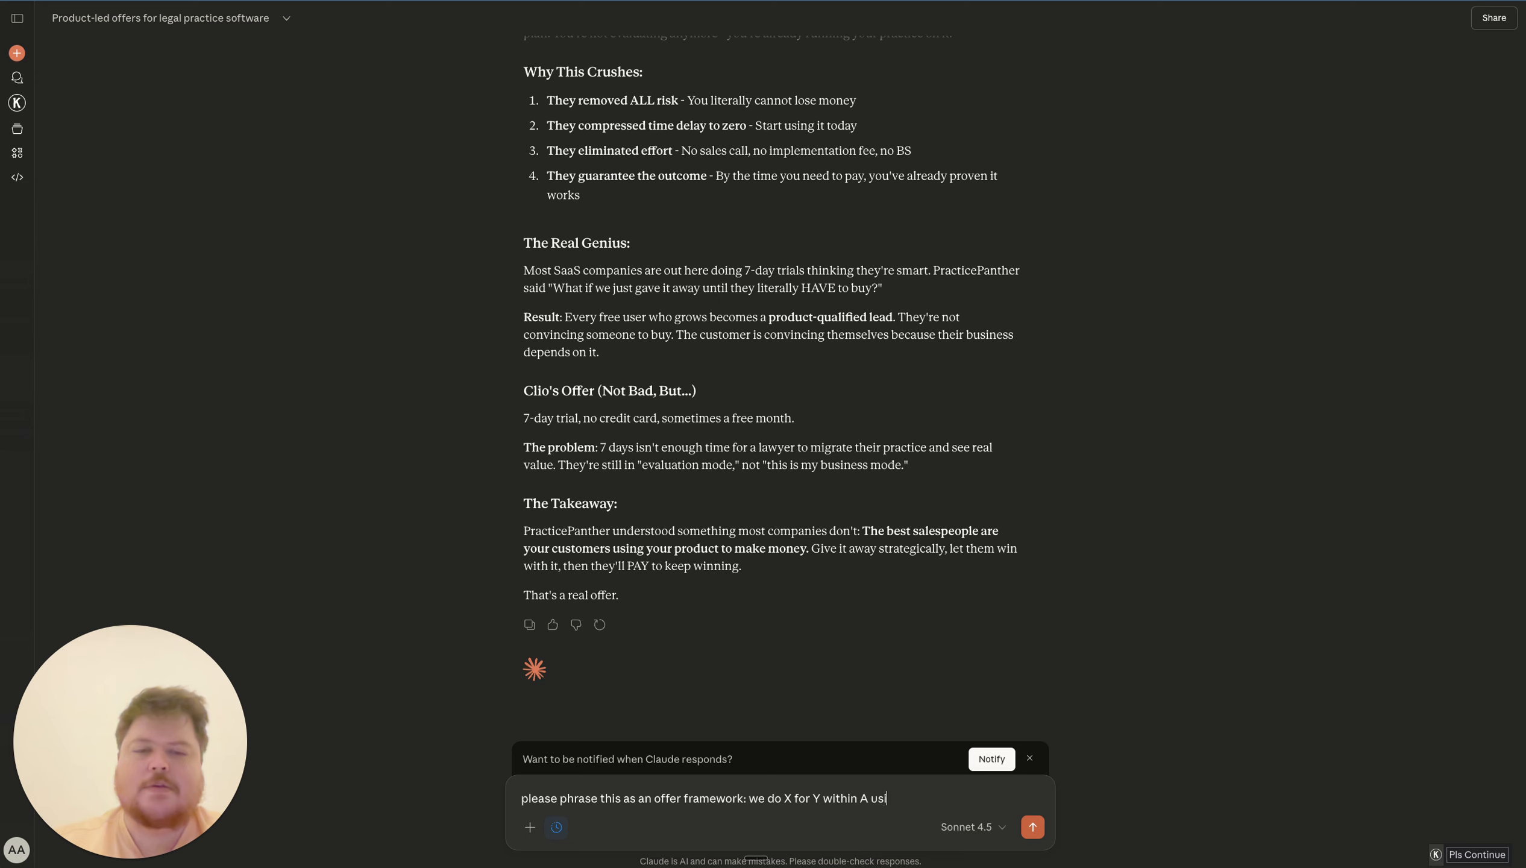
text(ng B without)
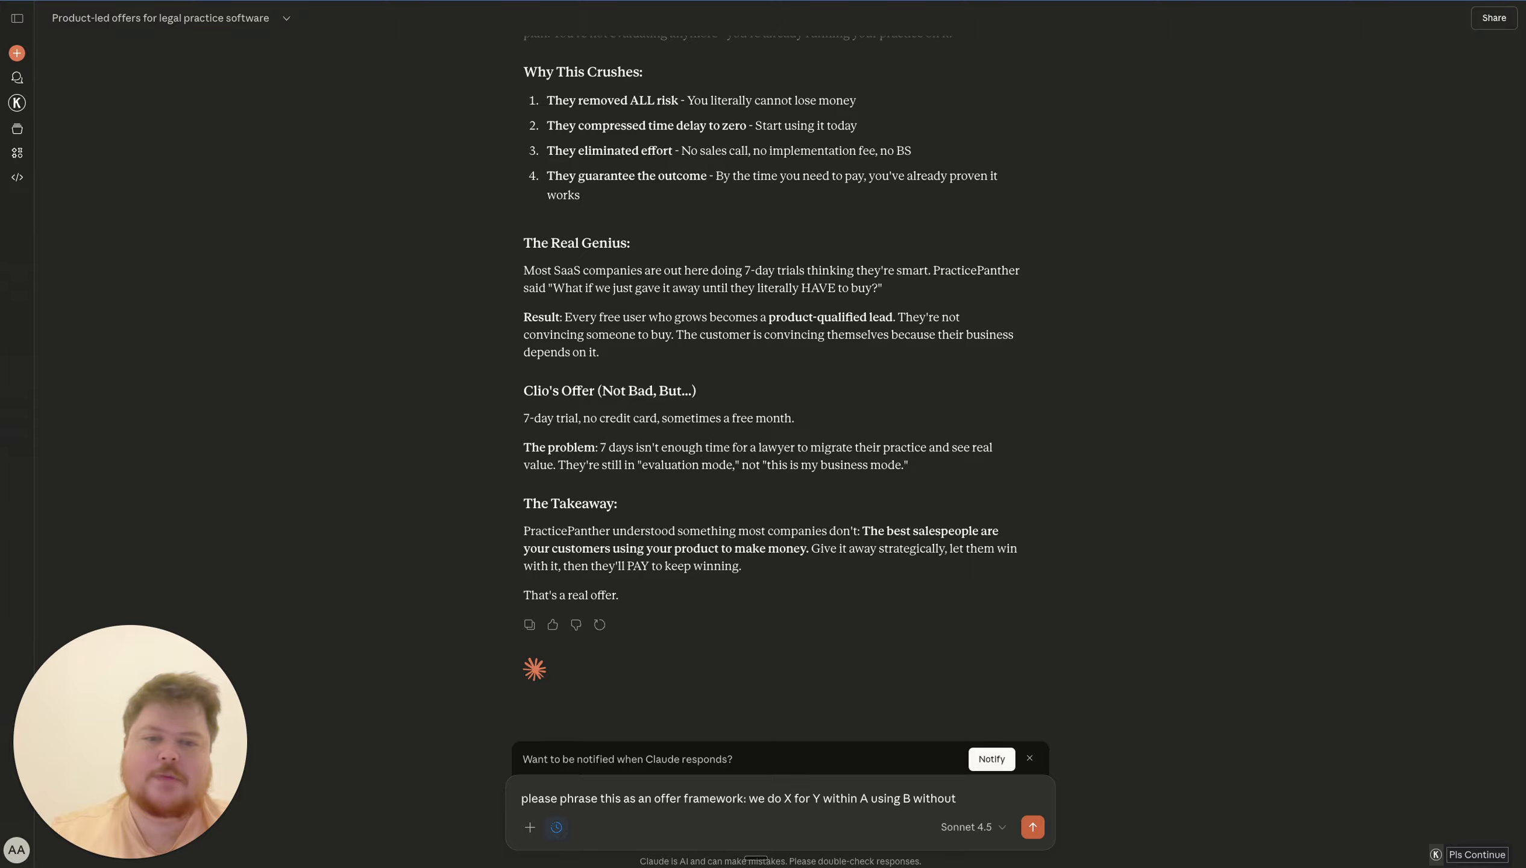
text( C)
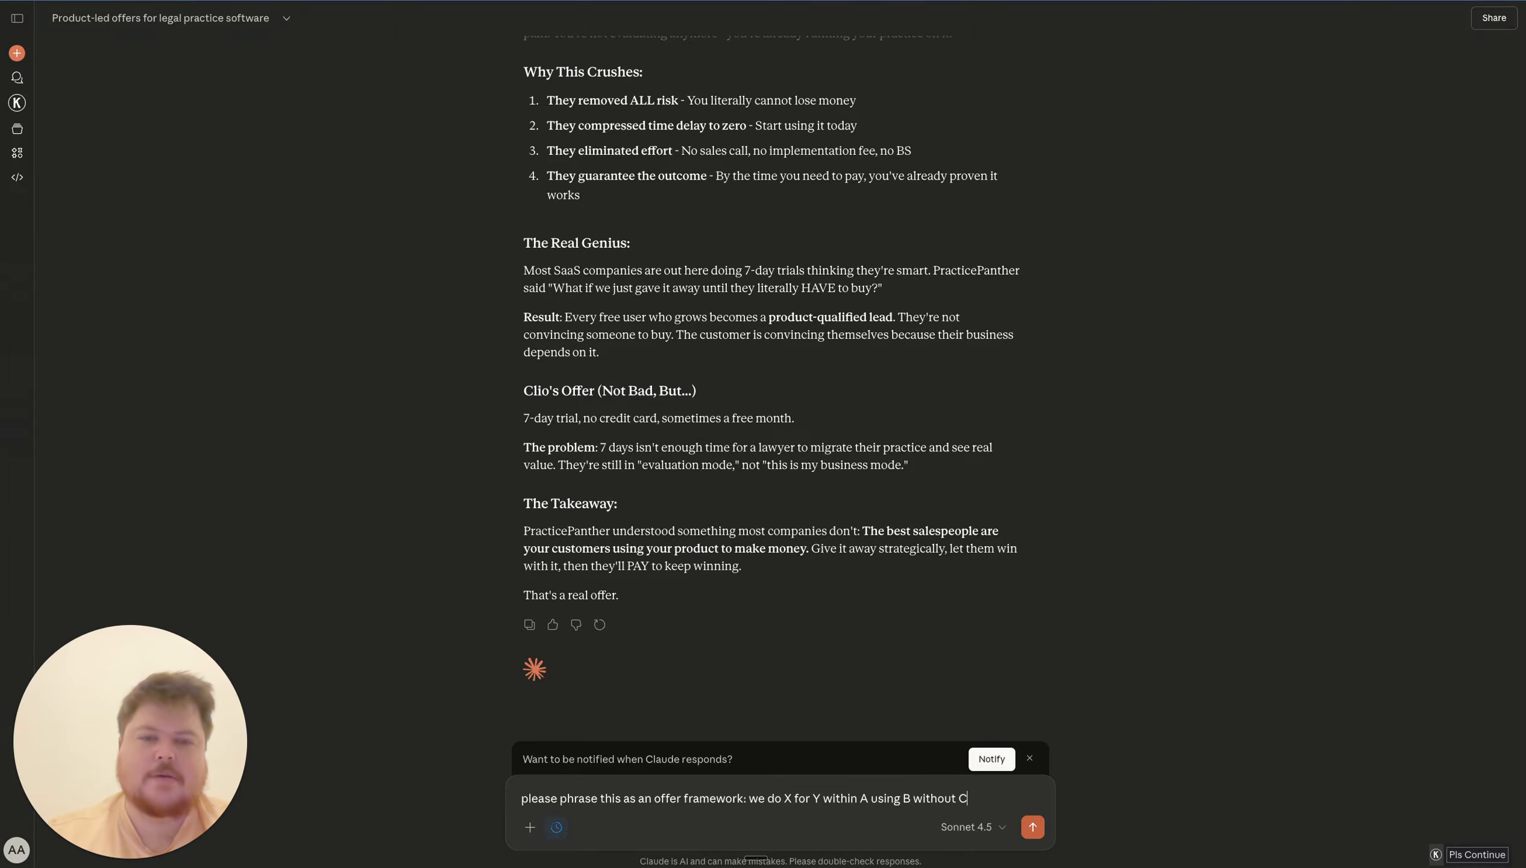
key(Return)
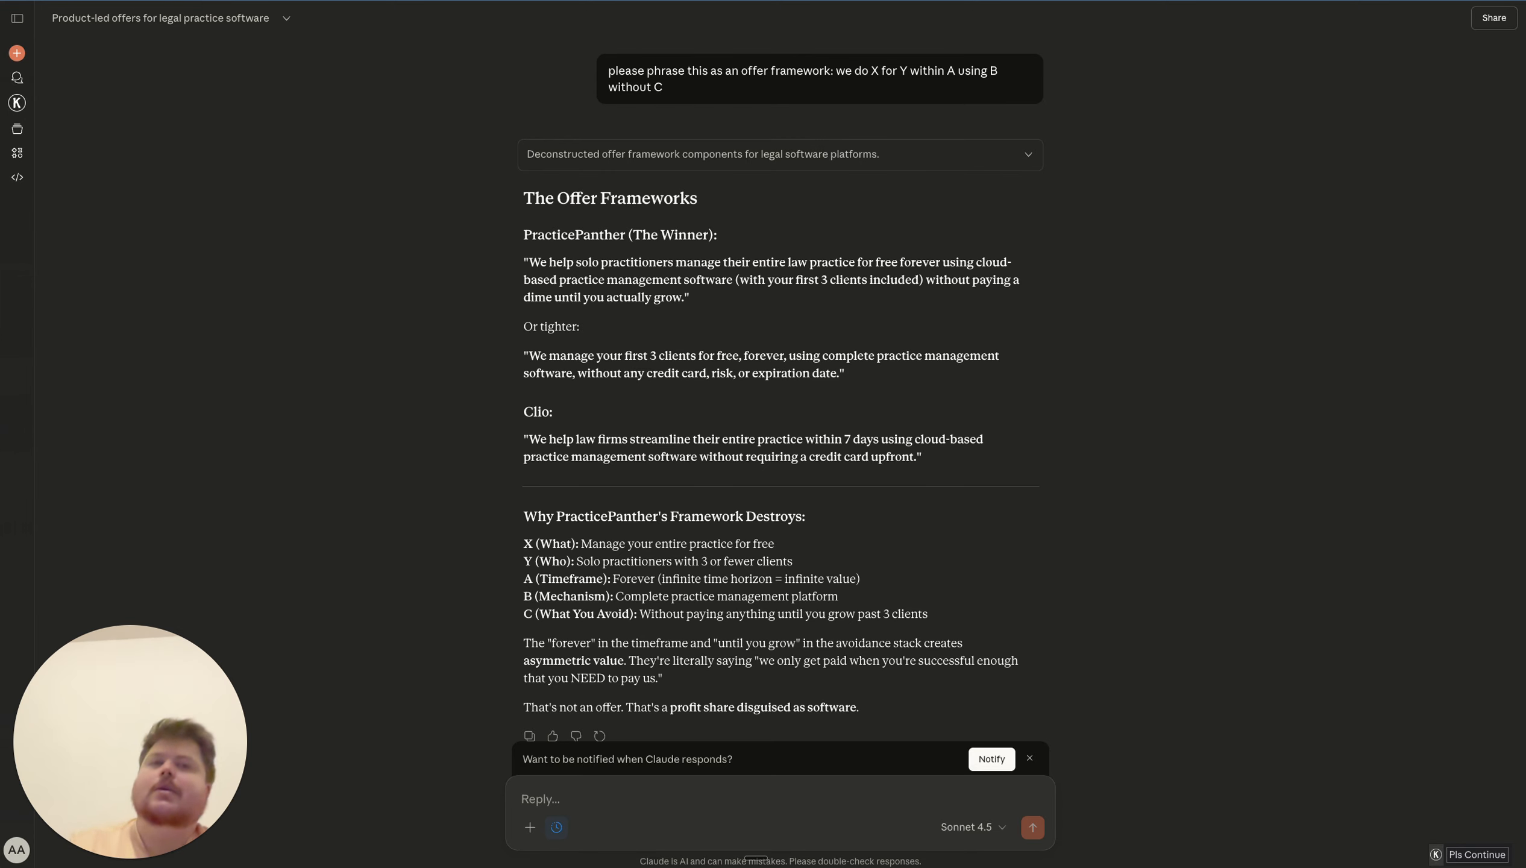
Review the offer framework sentences for PracticePanther and Clio and the breakdown of their X, Y, A, B and C parts
scroll(603, 666, down, 2)
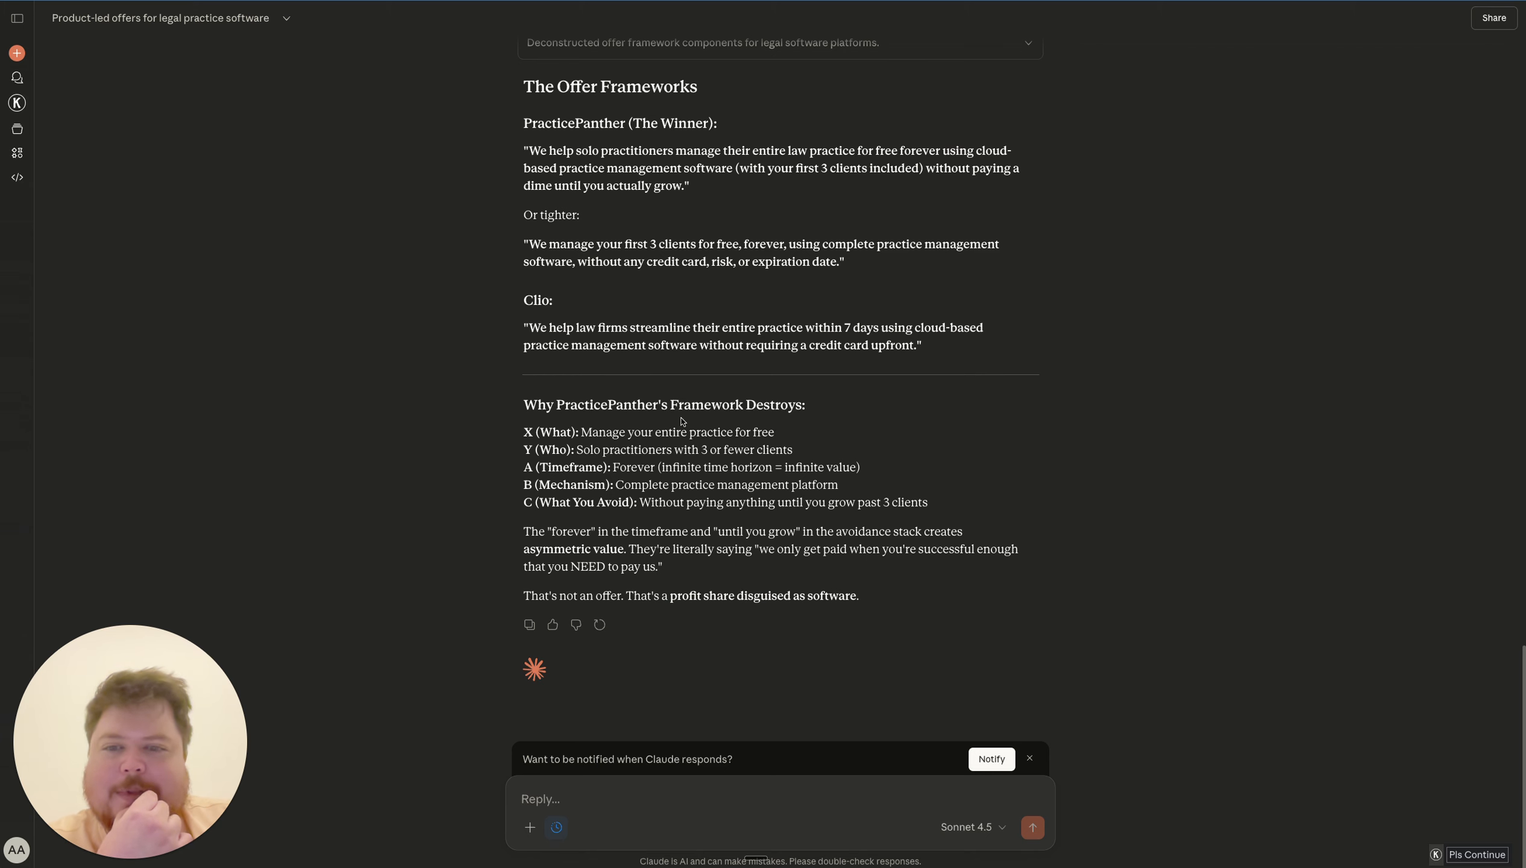
scroll(672, 448, up, 1)
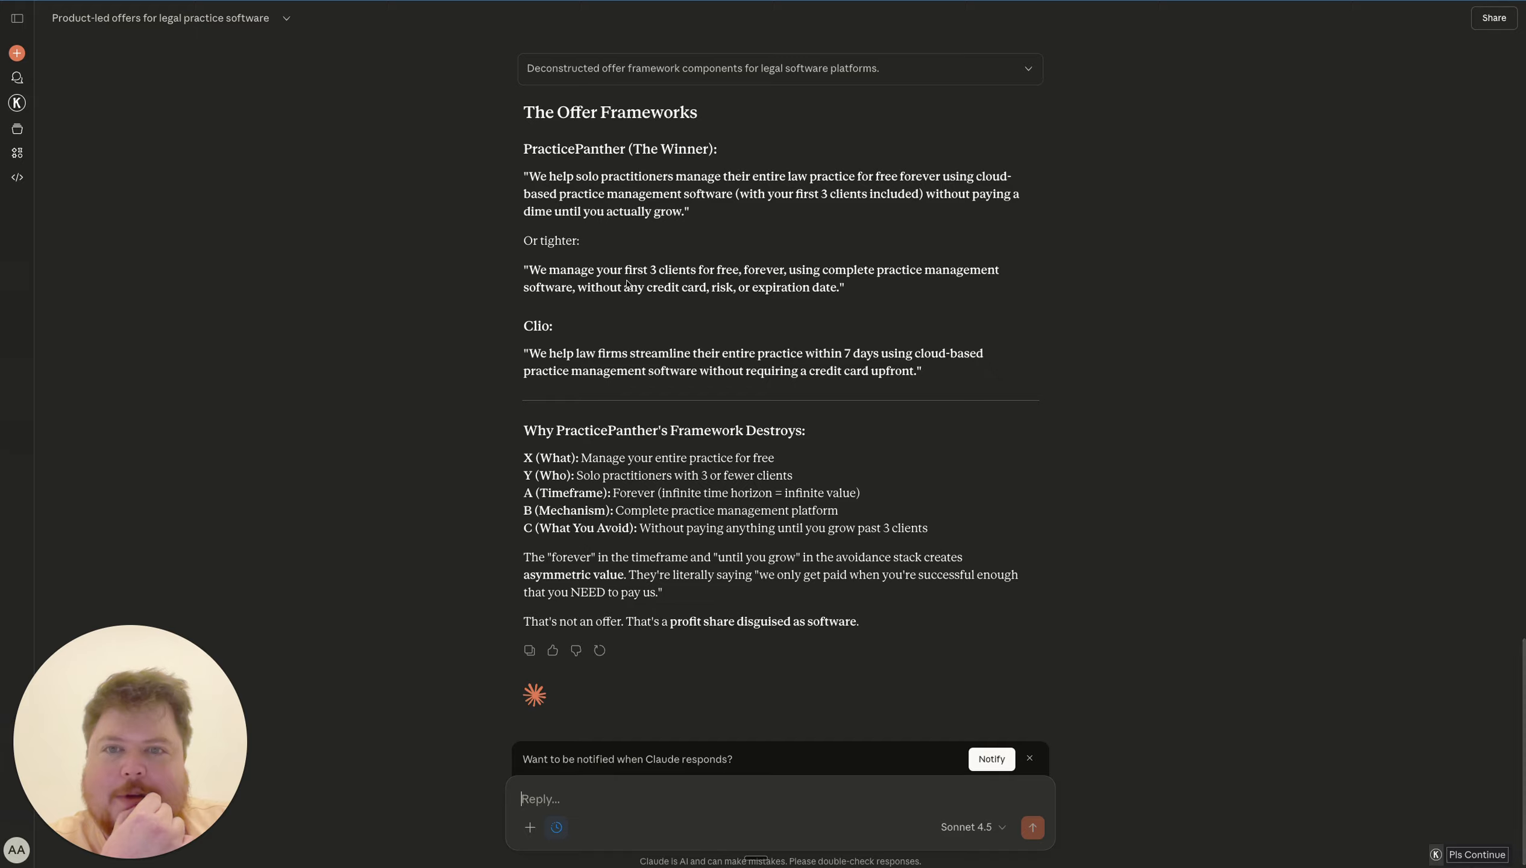
scroll(630, 206, up, 1)
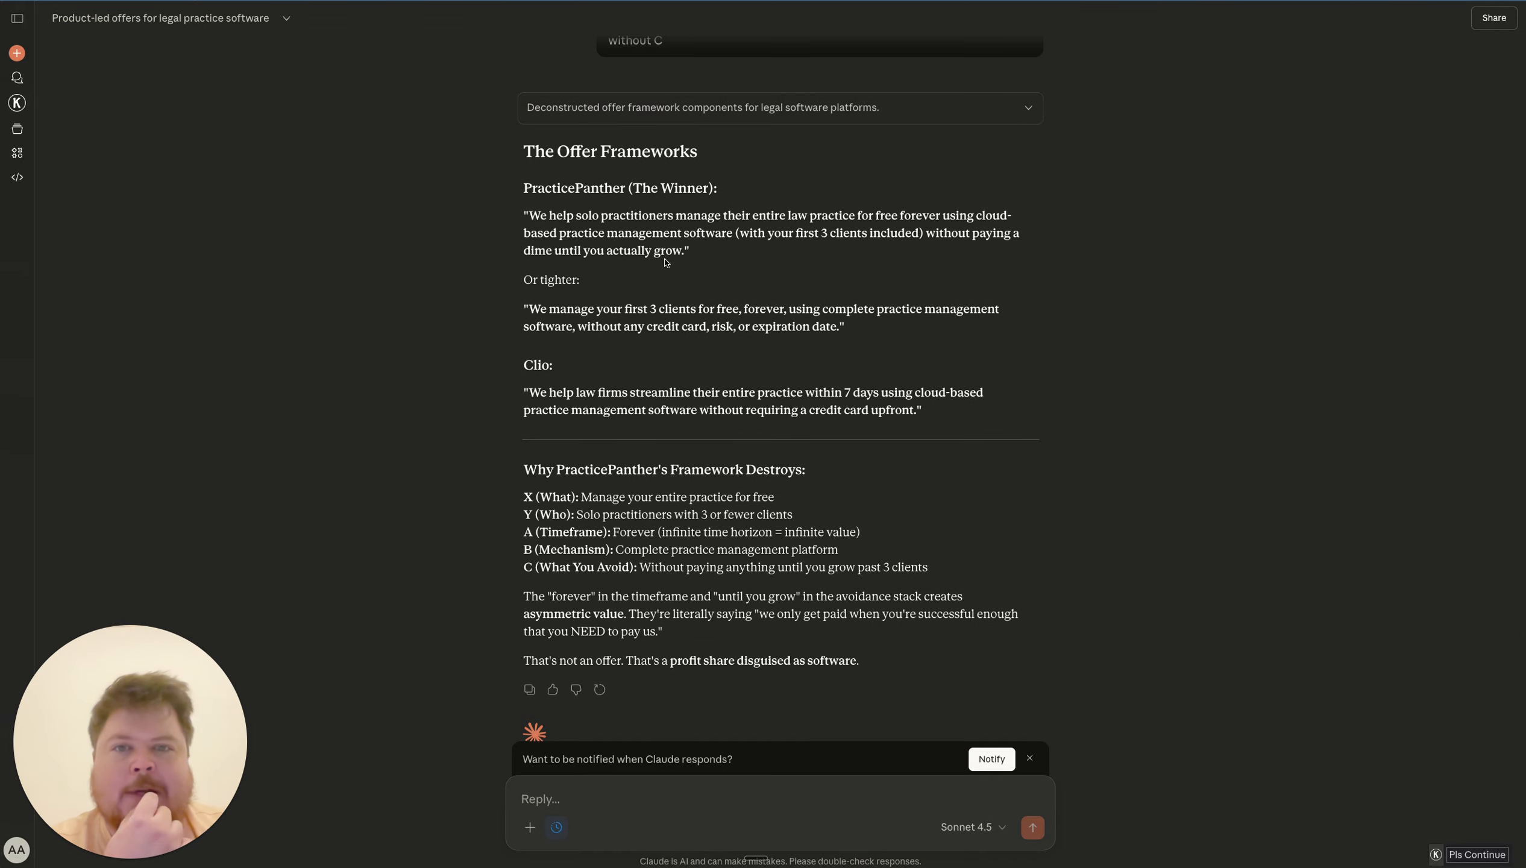
scroll(935, 264, down, 1)
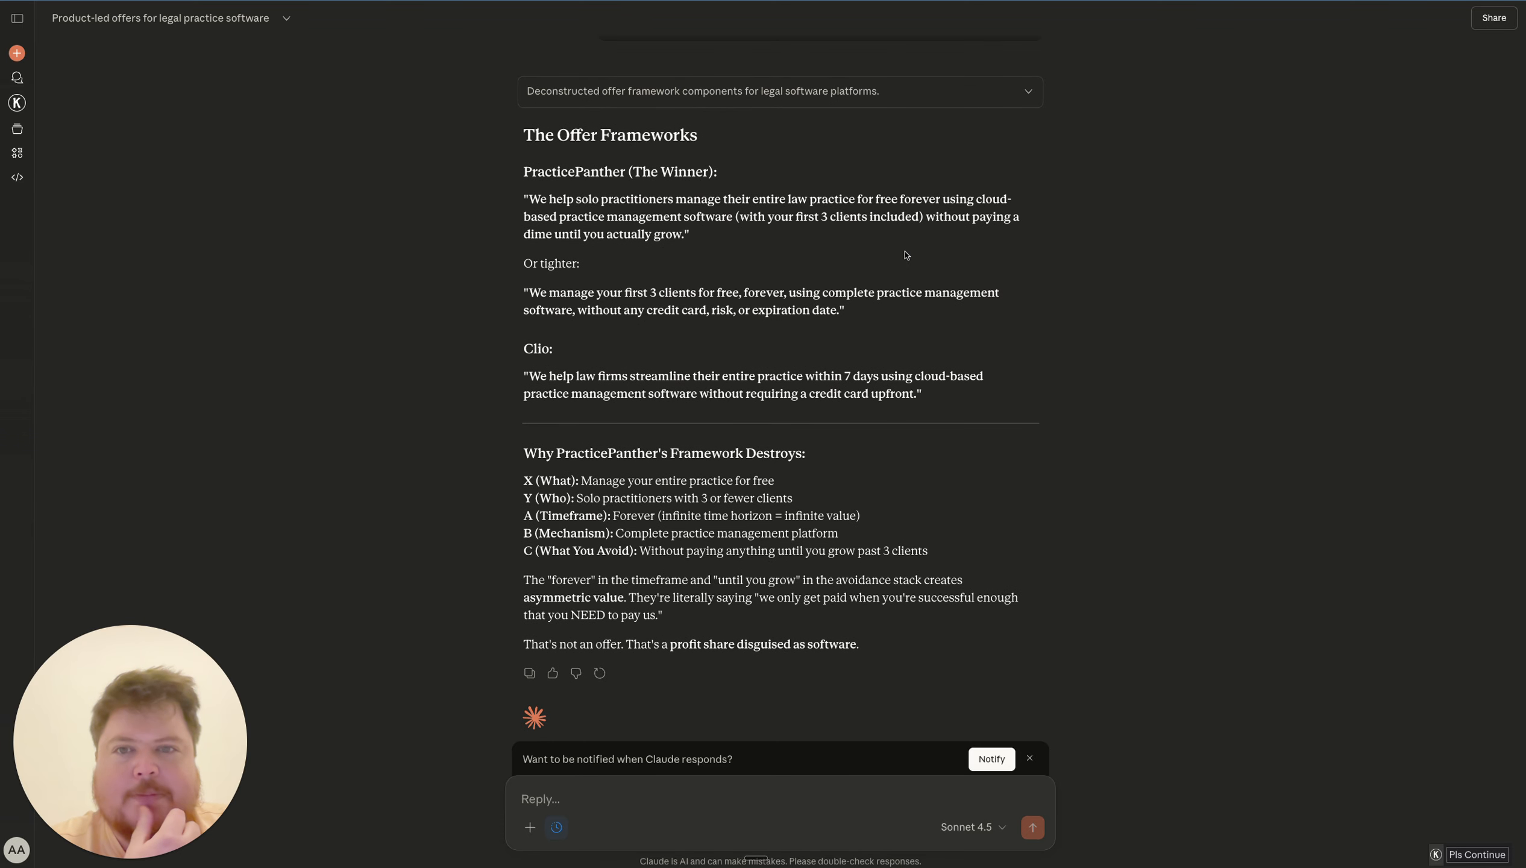
scroll(818, 253, up, 1)
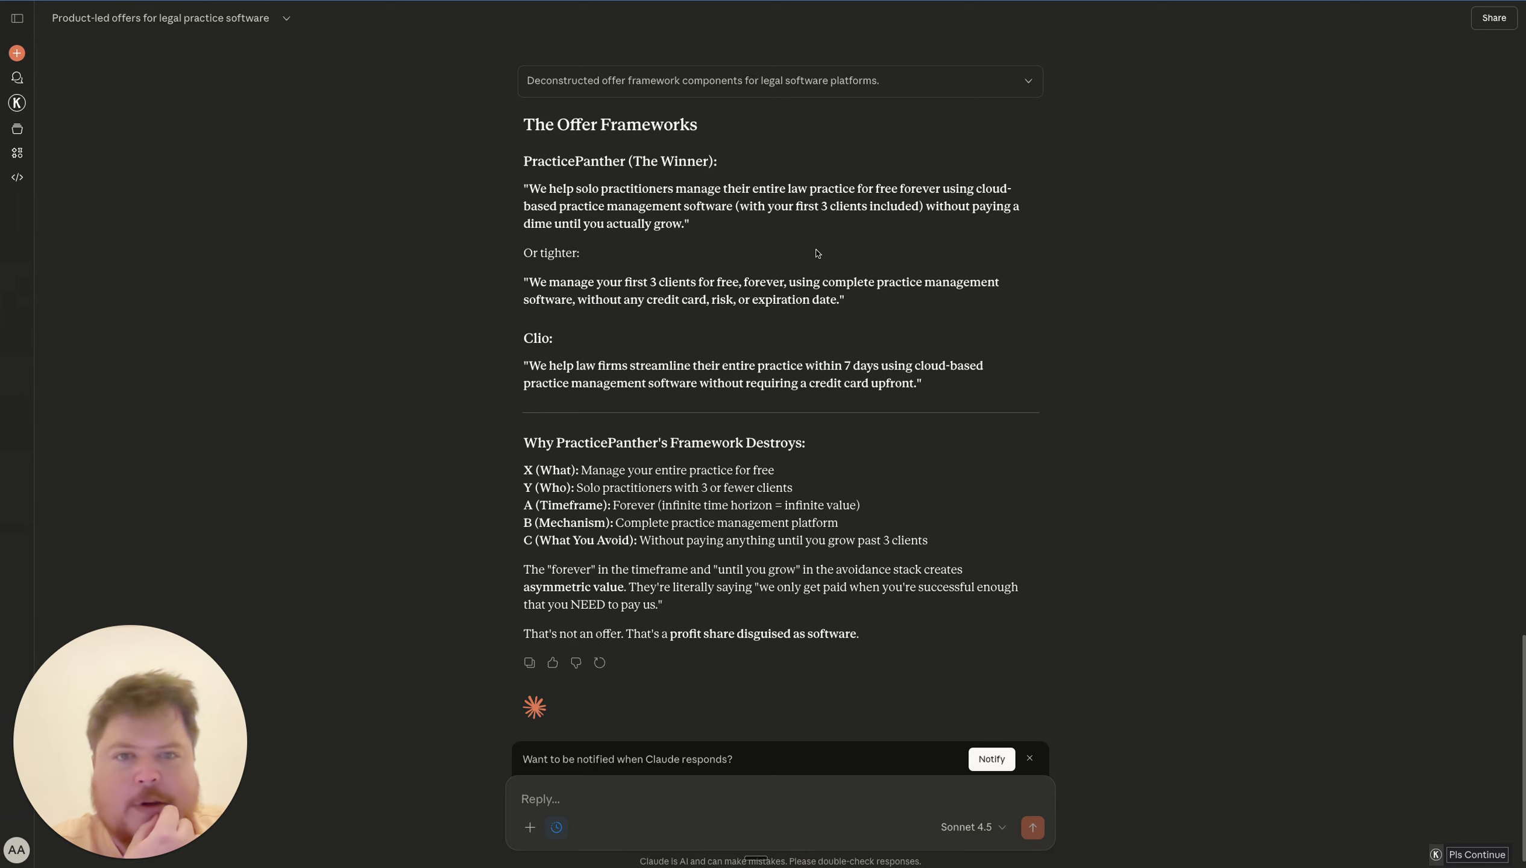
scroll(851, 285, up, 1)
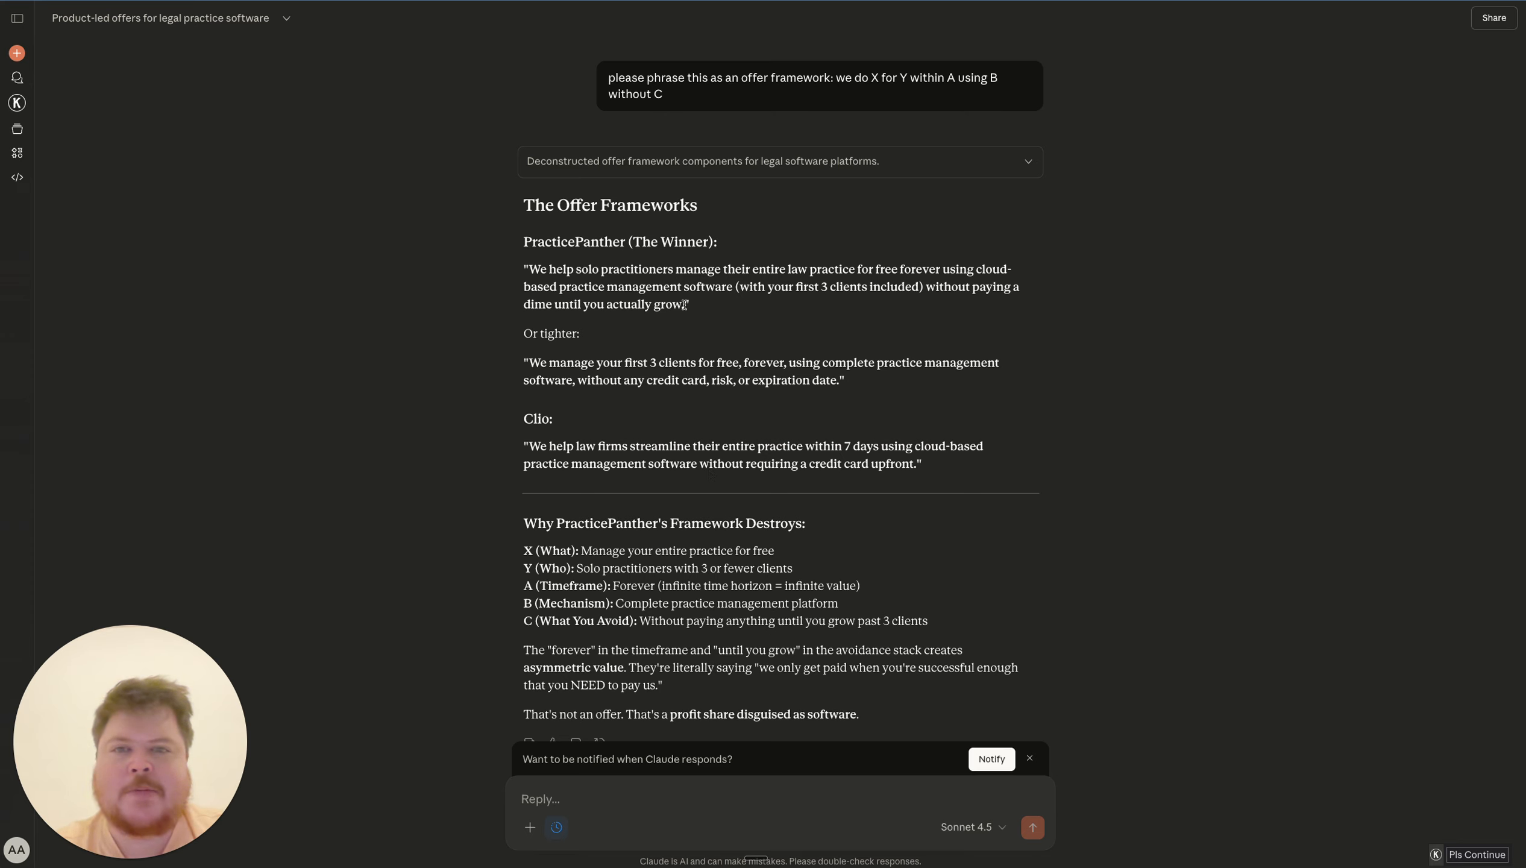
Copy the first PracticePanther offer sentence without its quotation marks and switch to the Campaign 1 section of the Clay with Bae Google Doc
drag(684, 305, 532, 270)
key(ctrl+c)
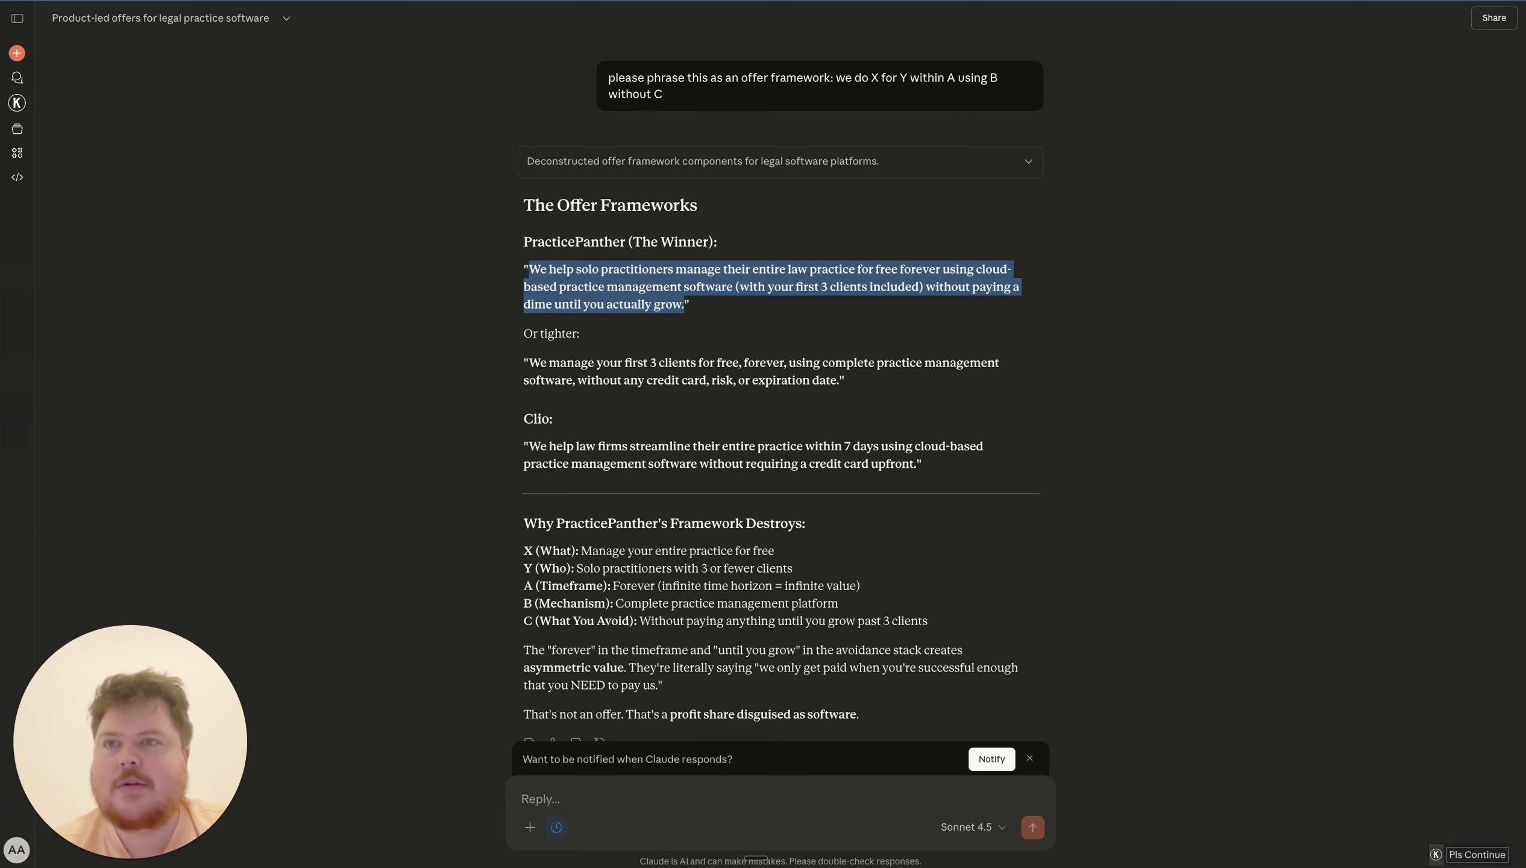
key(ctrl+Tab)
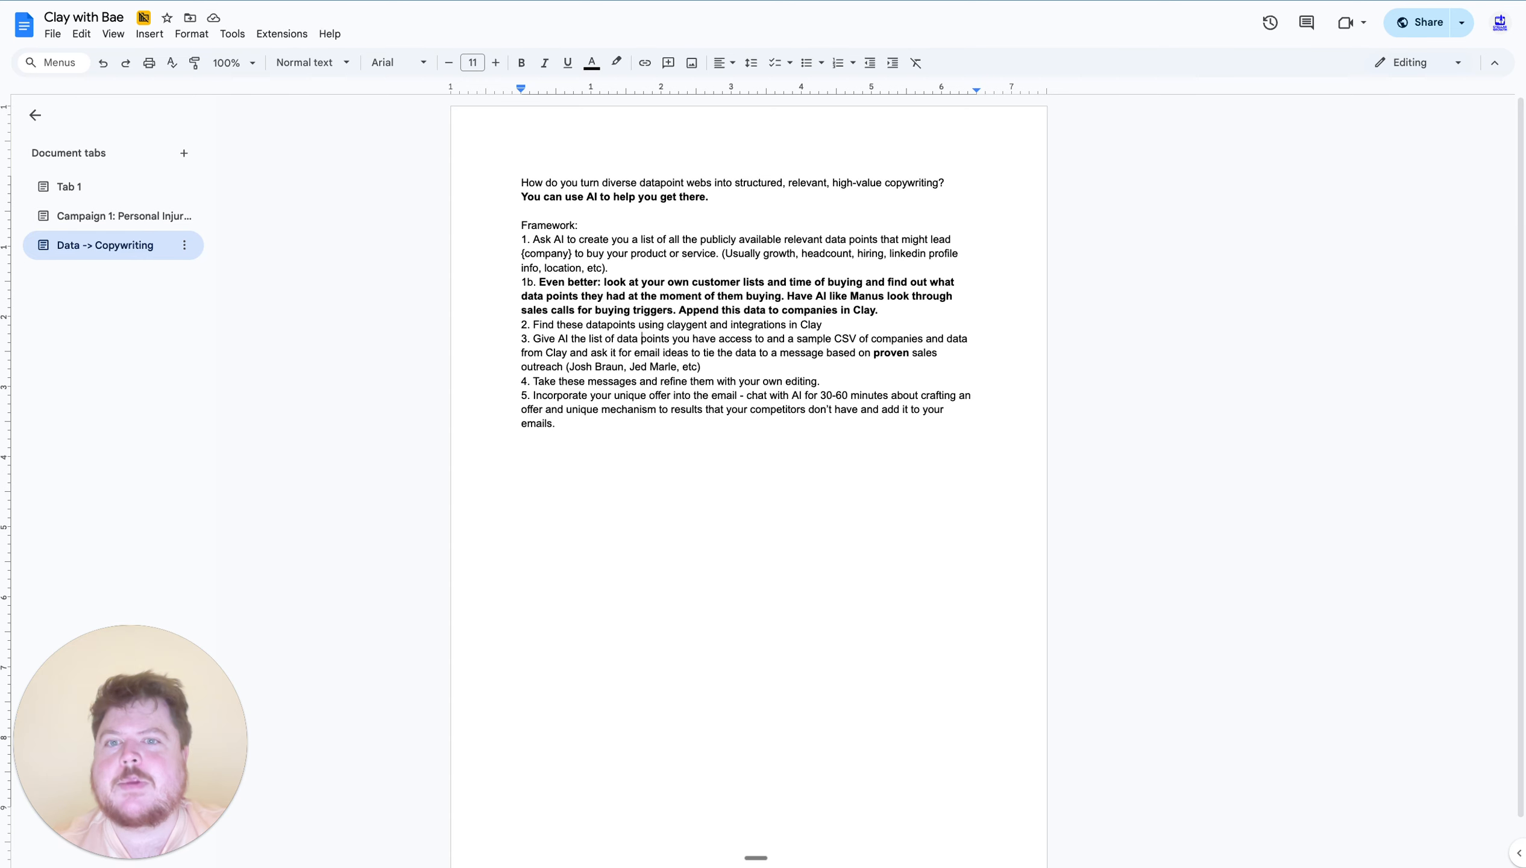
click(141, 224)
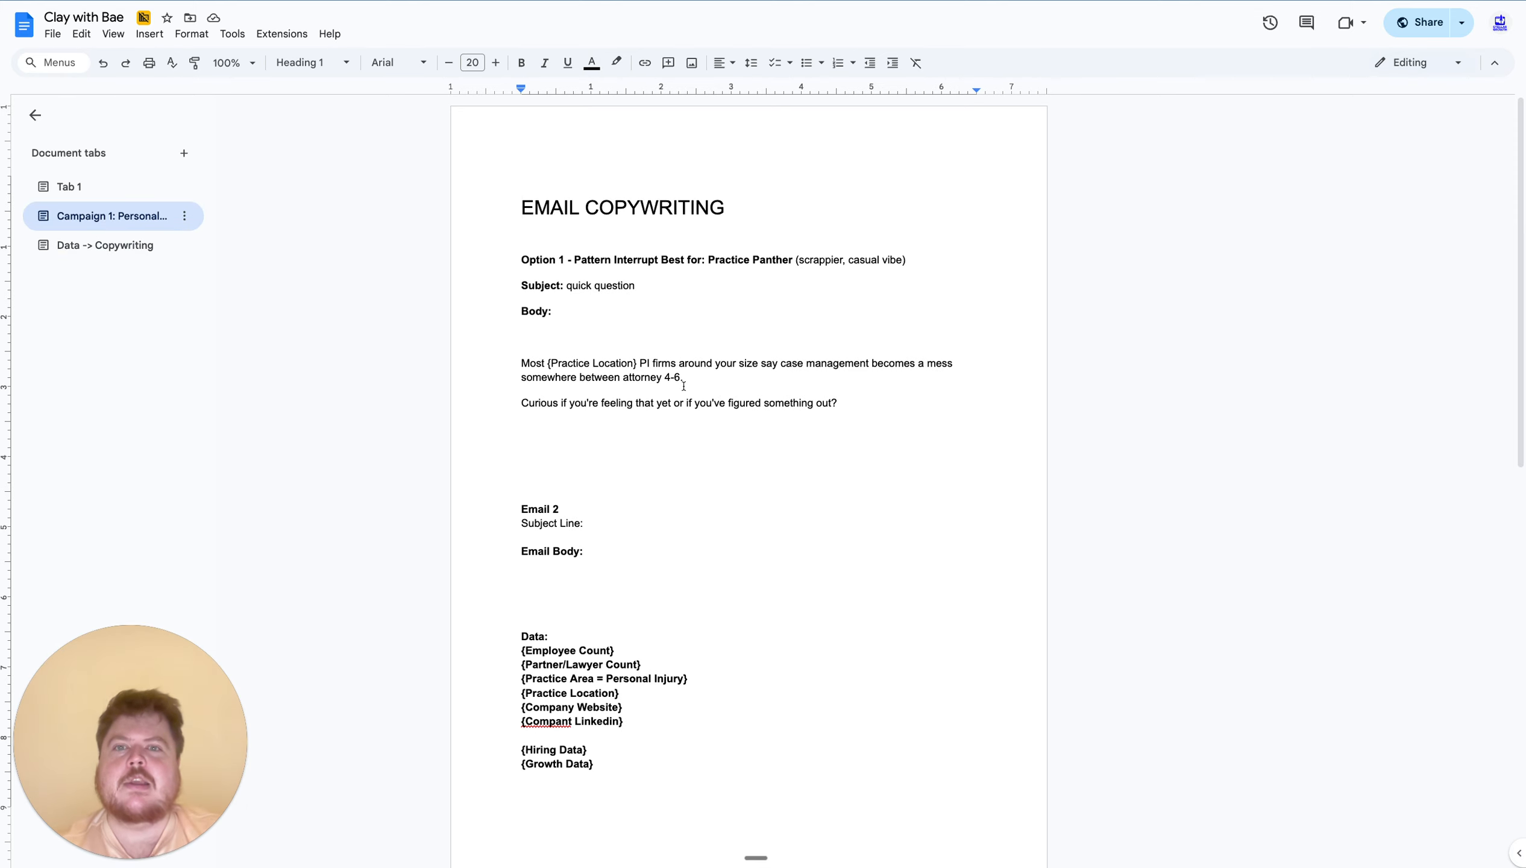
Remove the empty line between the "Body:" label and the opening paragraph of the Option 1 email
click(855, 409)
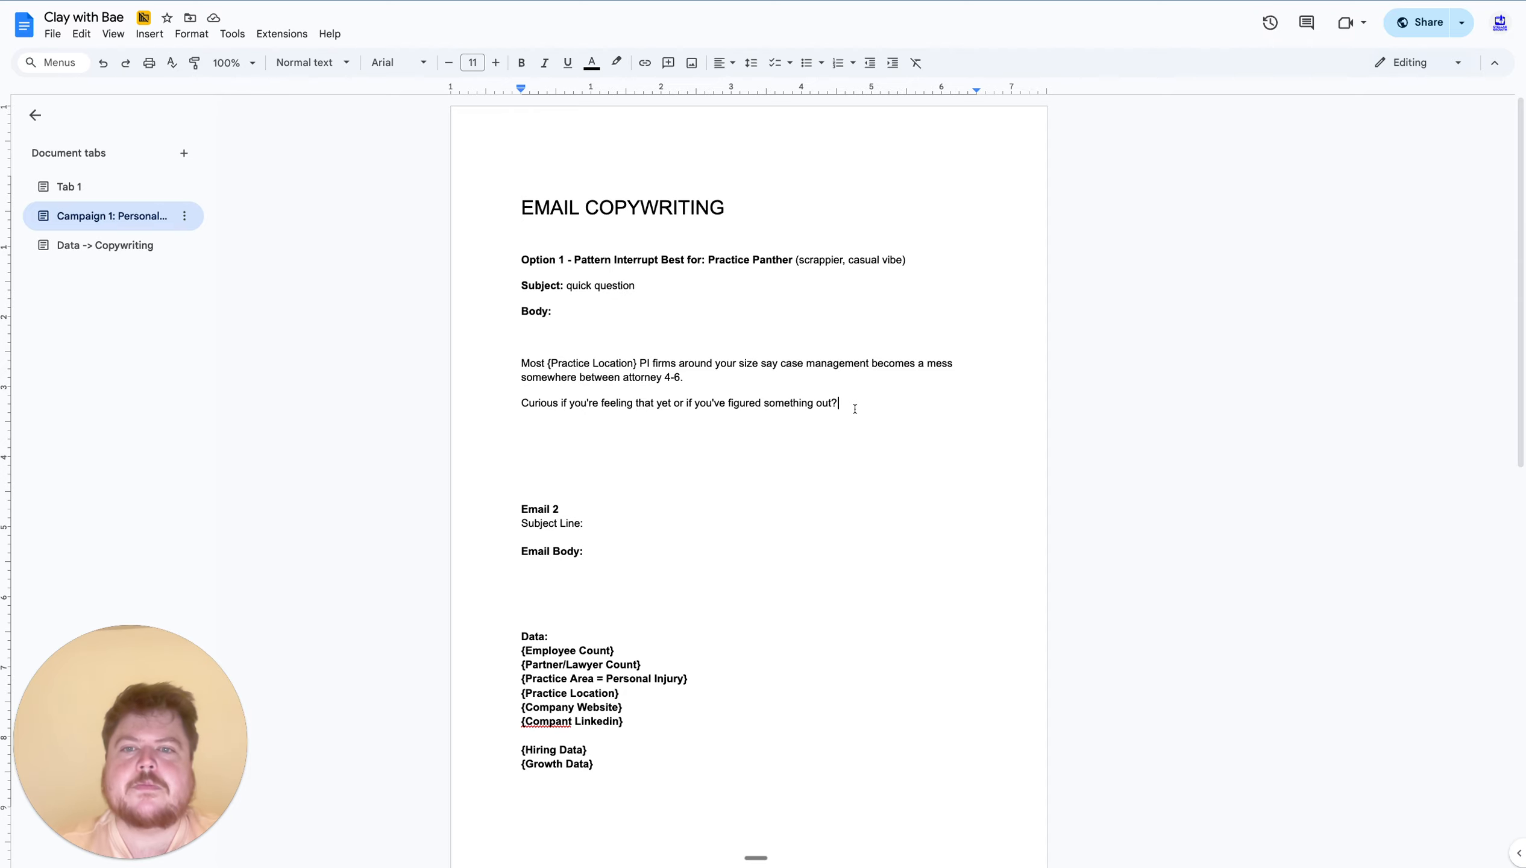
scroll(780, 483, down, 10)
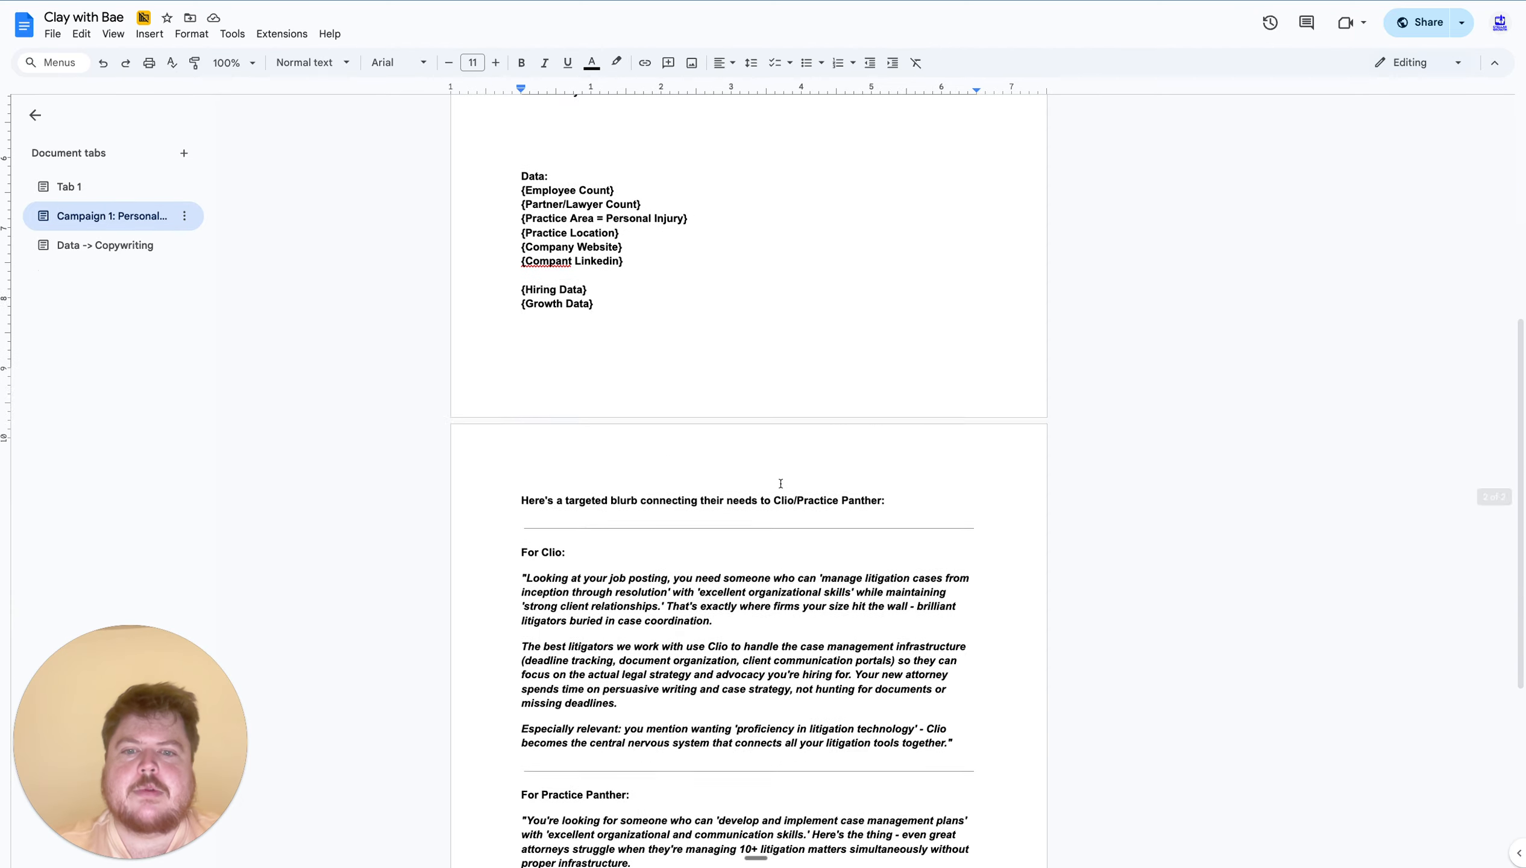
scroll(781, 483, up, 10)
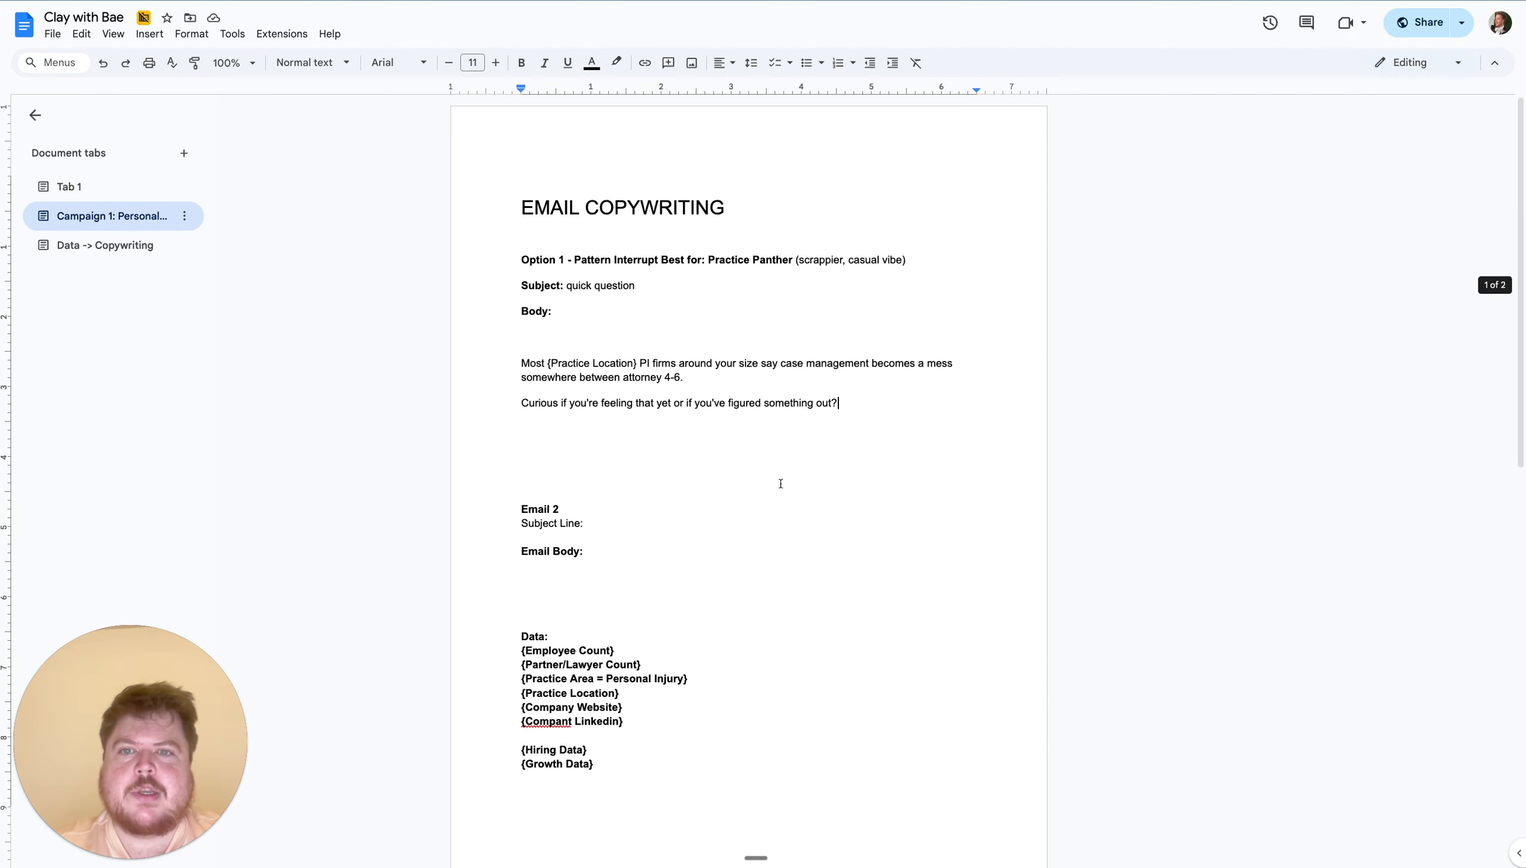
click(630, 346)
key(BackSpace)
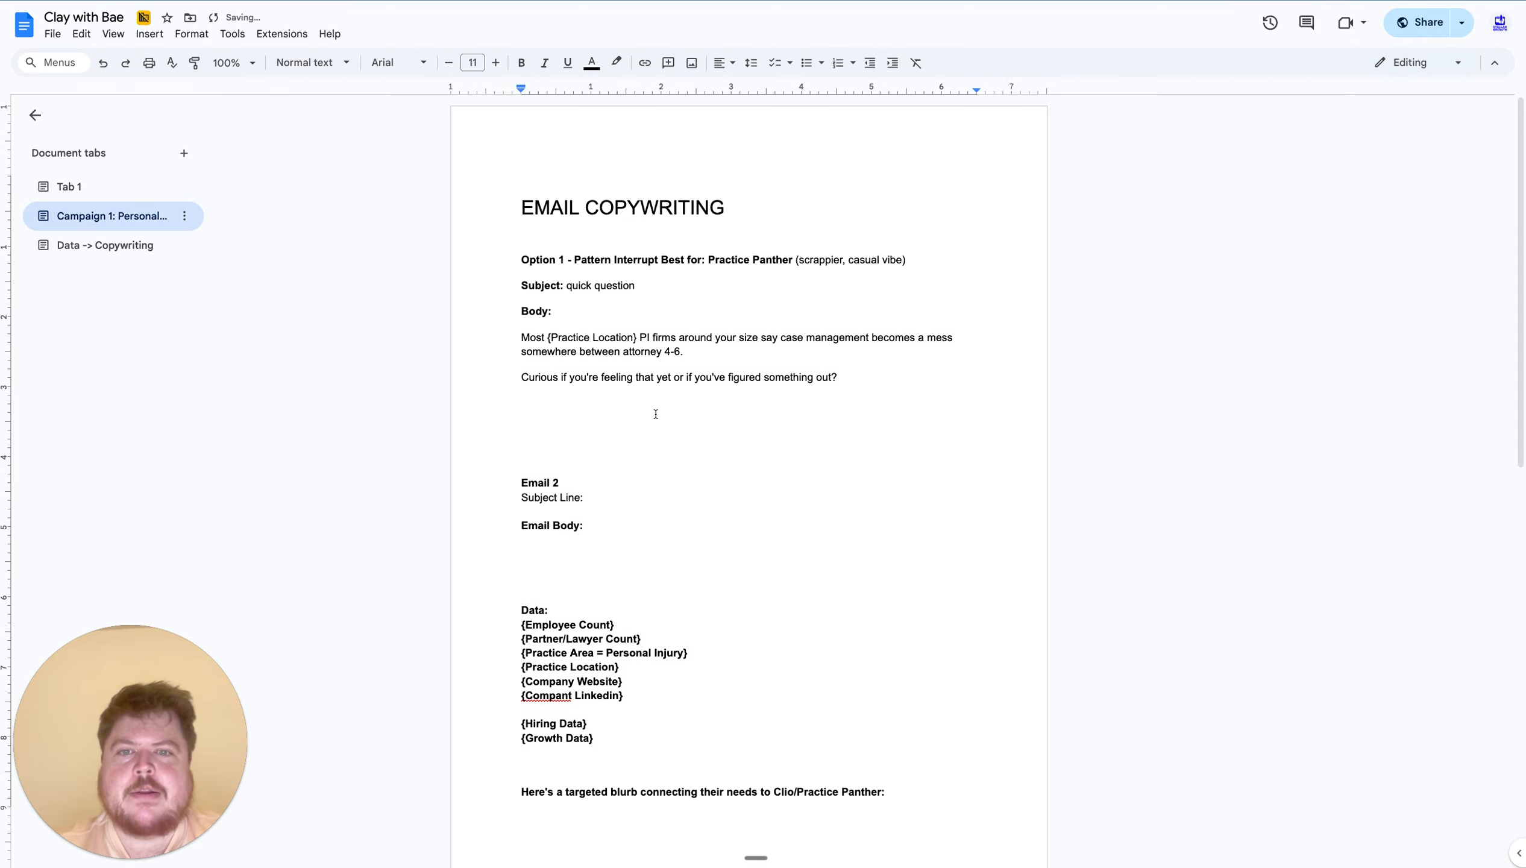
Paste the copied offer sentence as a new paragraph after "somewhere between attorney 4-6." in the Option 1 email
click(714, 355)
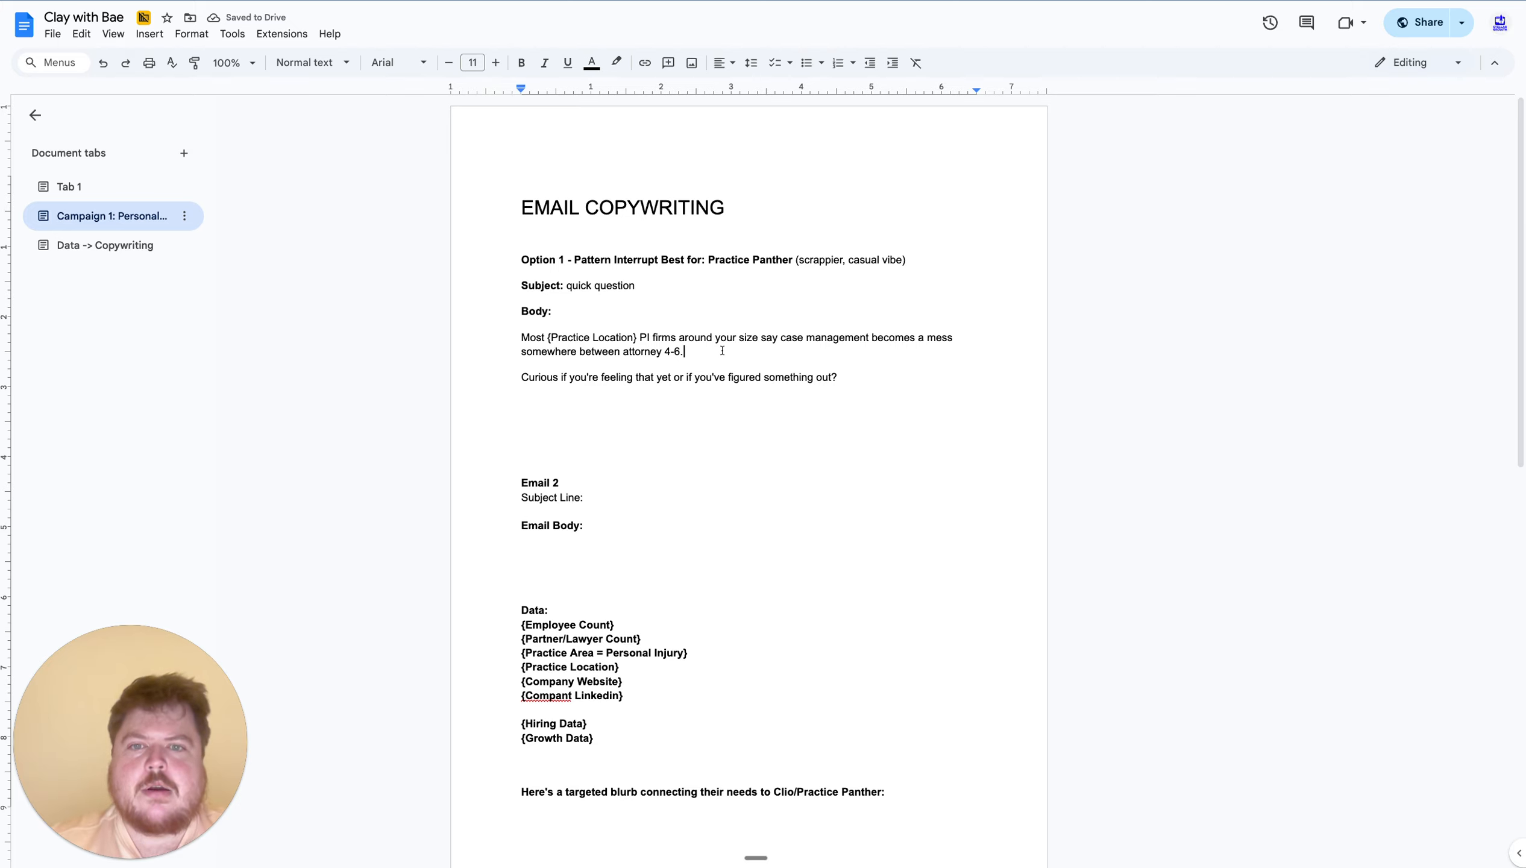
key(Return)
key(ctrl+v)
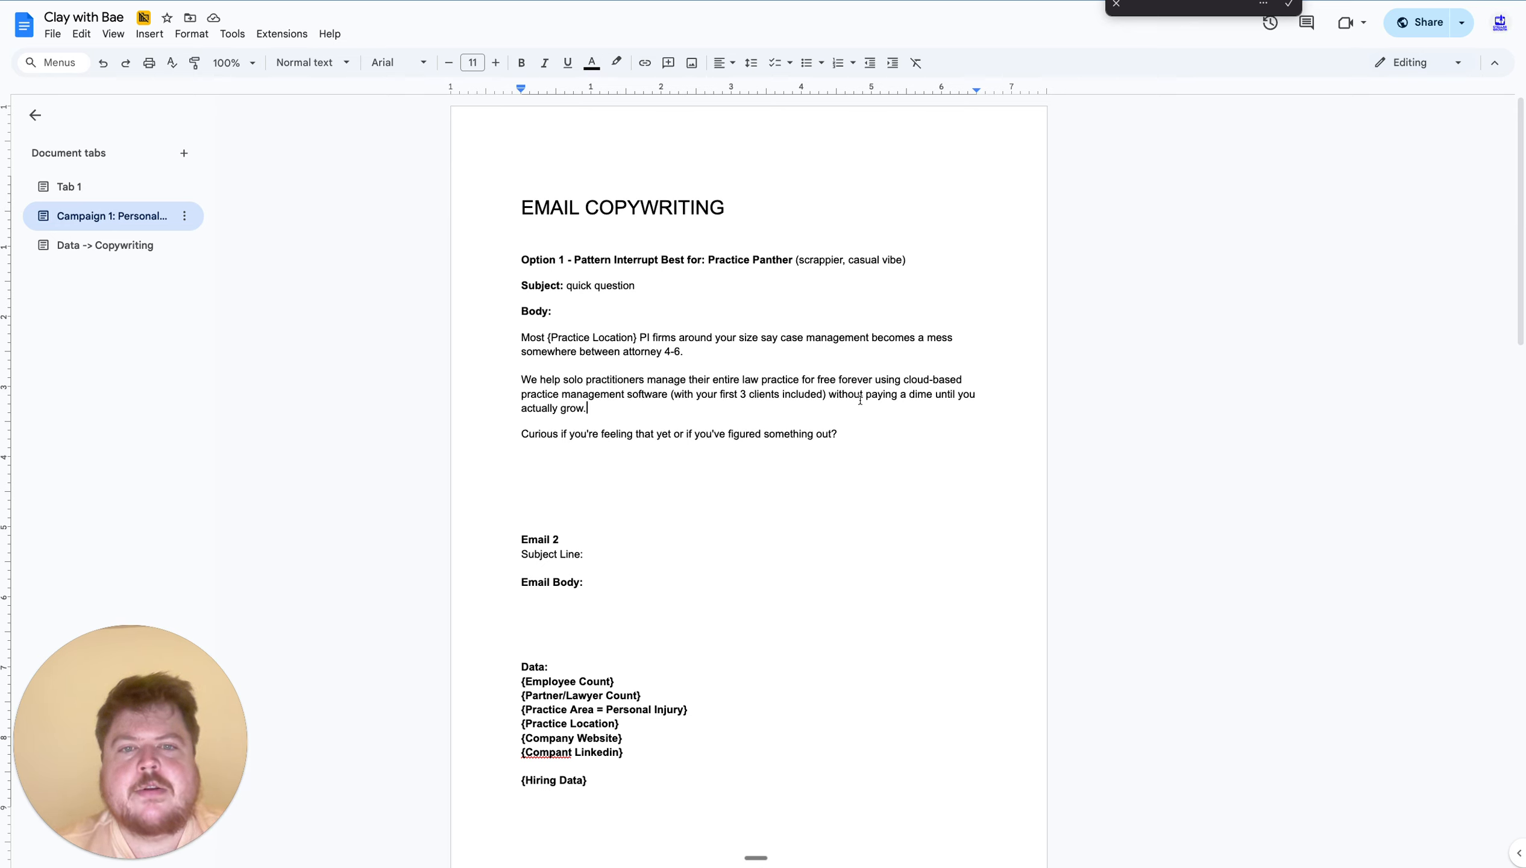
Reword the offer's ending into a separate sentence reading "You won't pay a dime until you actually grow."
drag(866, 394, 827, 394)
key(BackSpace)
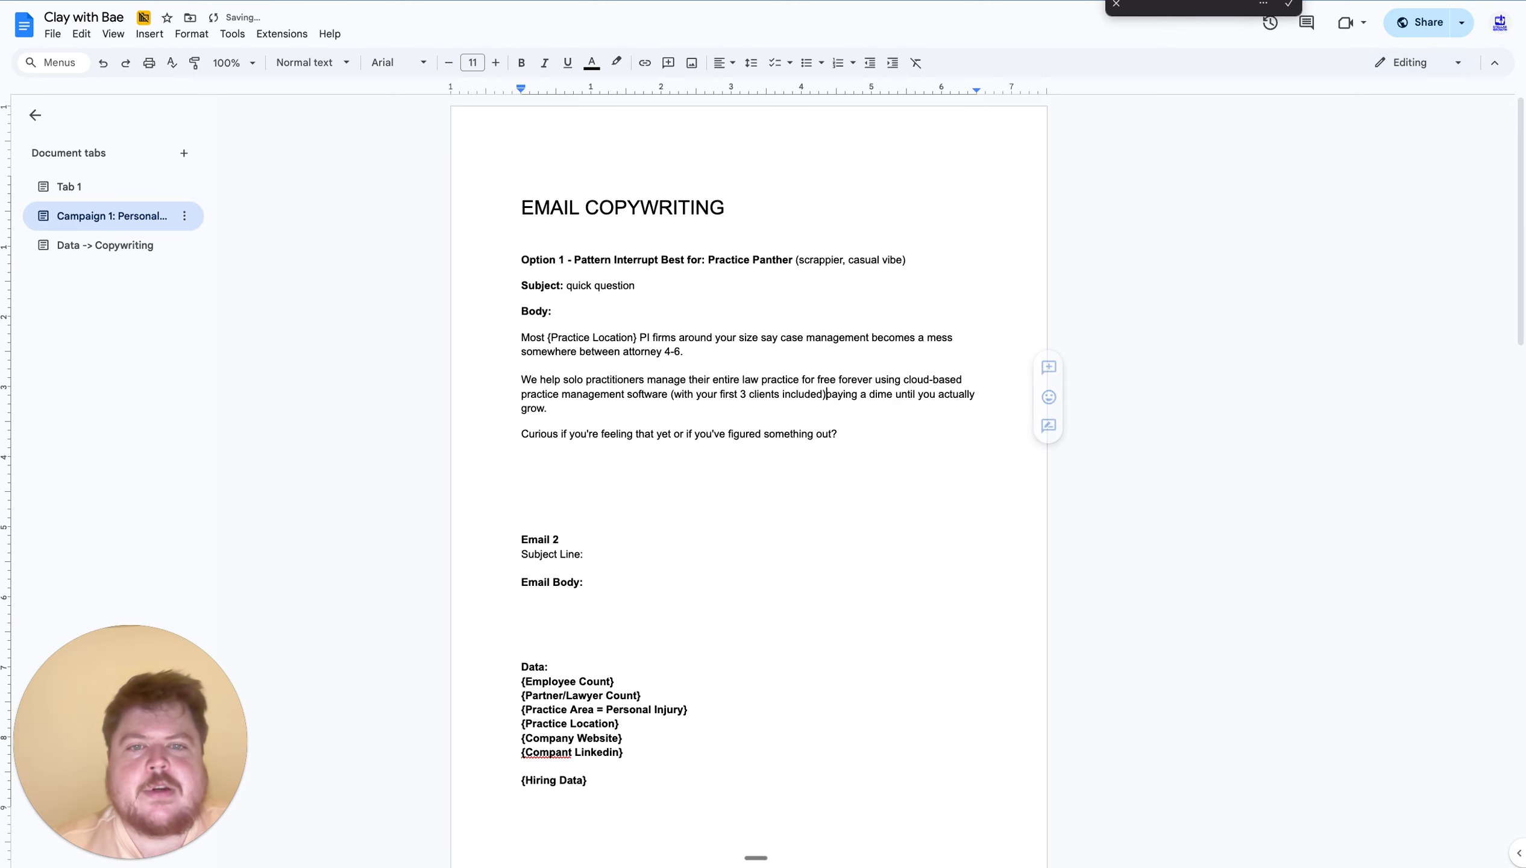
text(. You won)
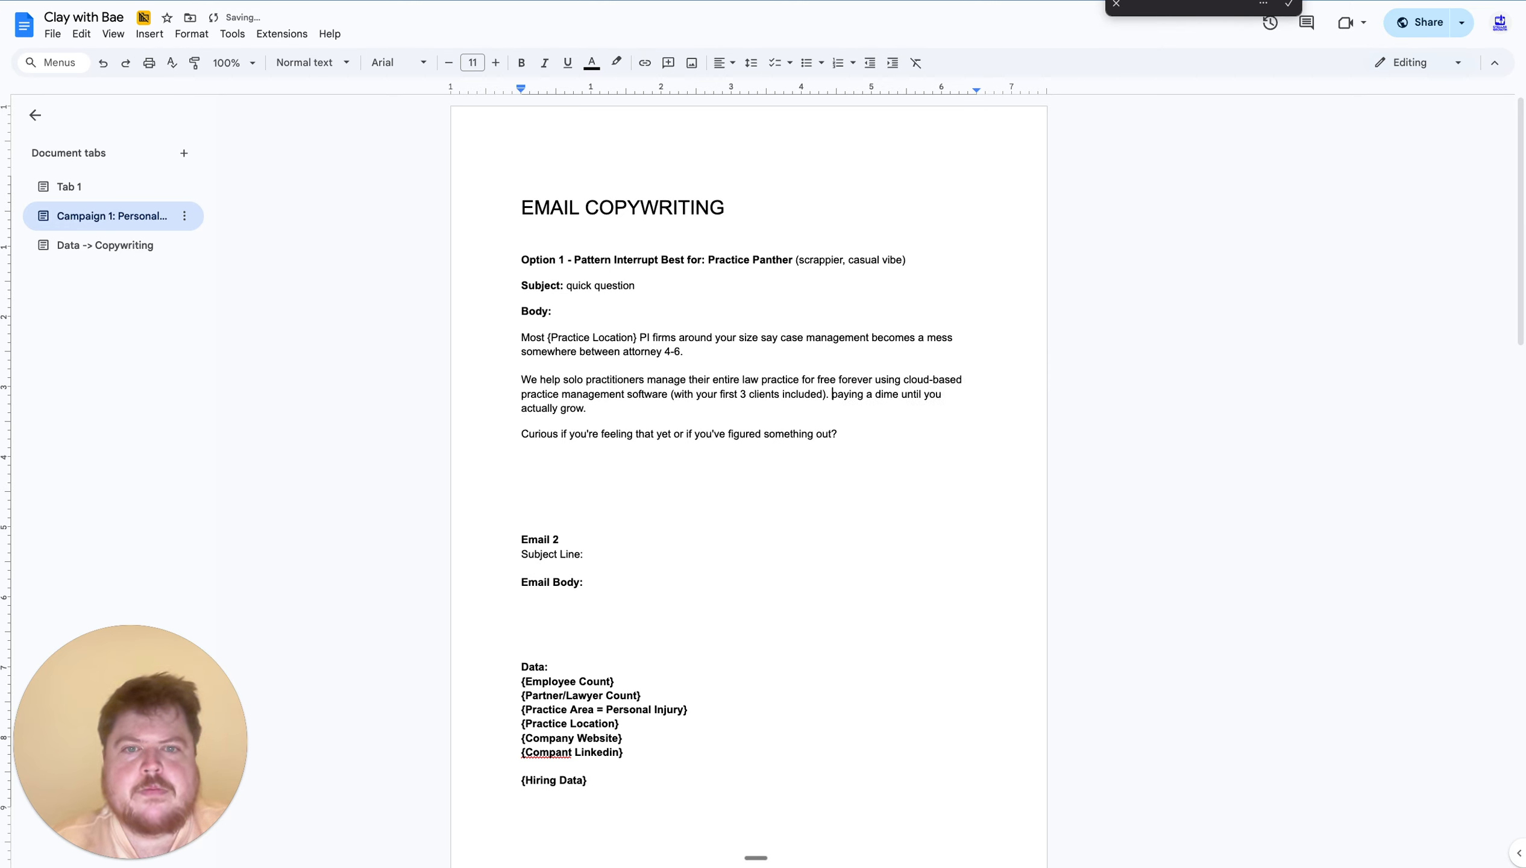
text('t)
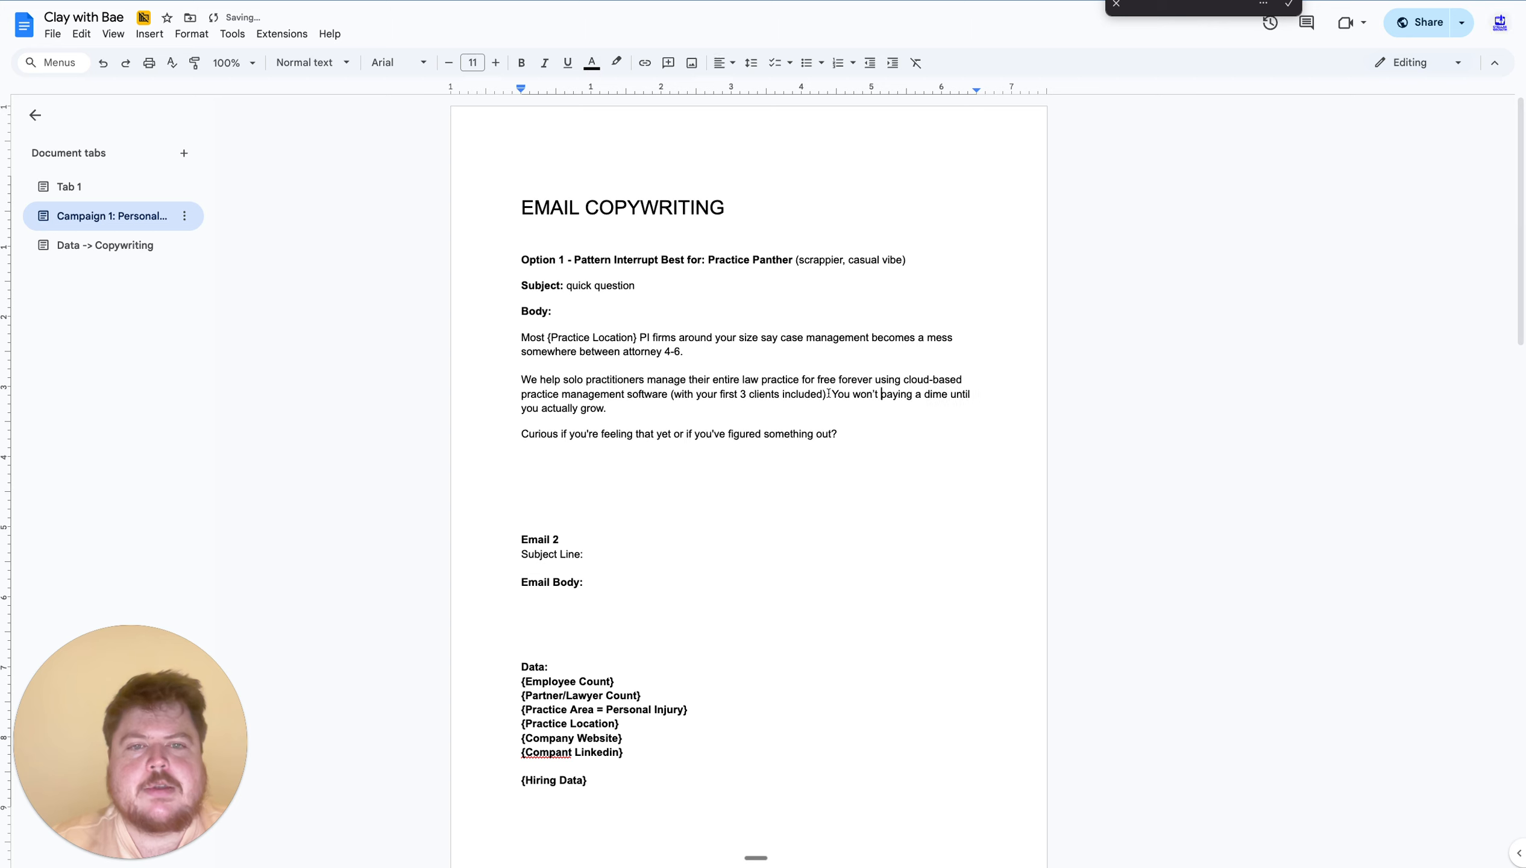
click(910, 394)
key(BackSpace)
key(BackSpace)
key(BackSpace)
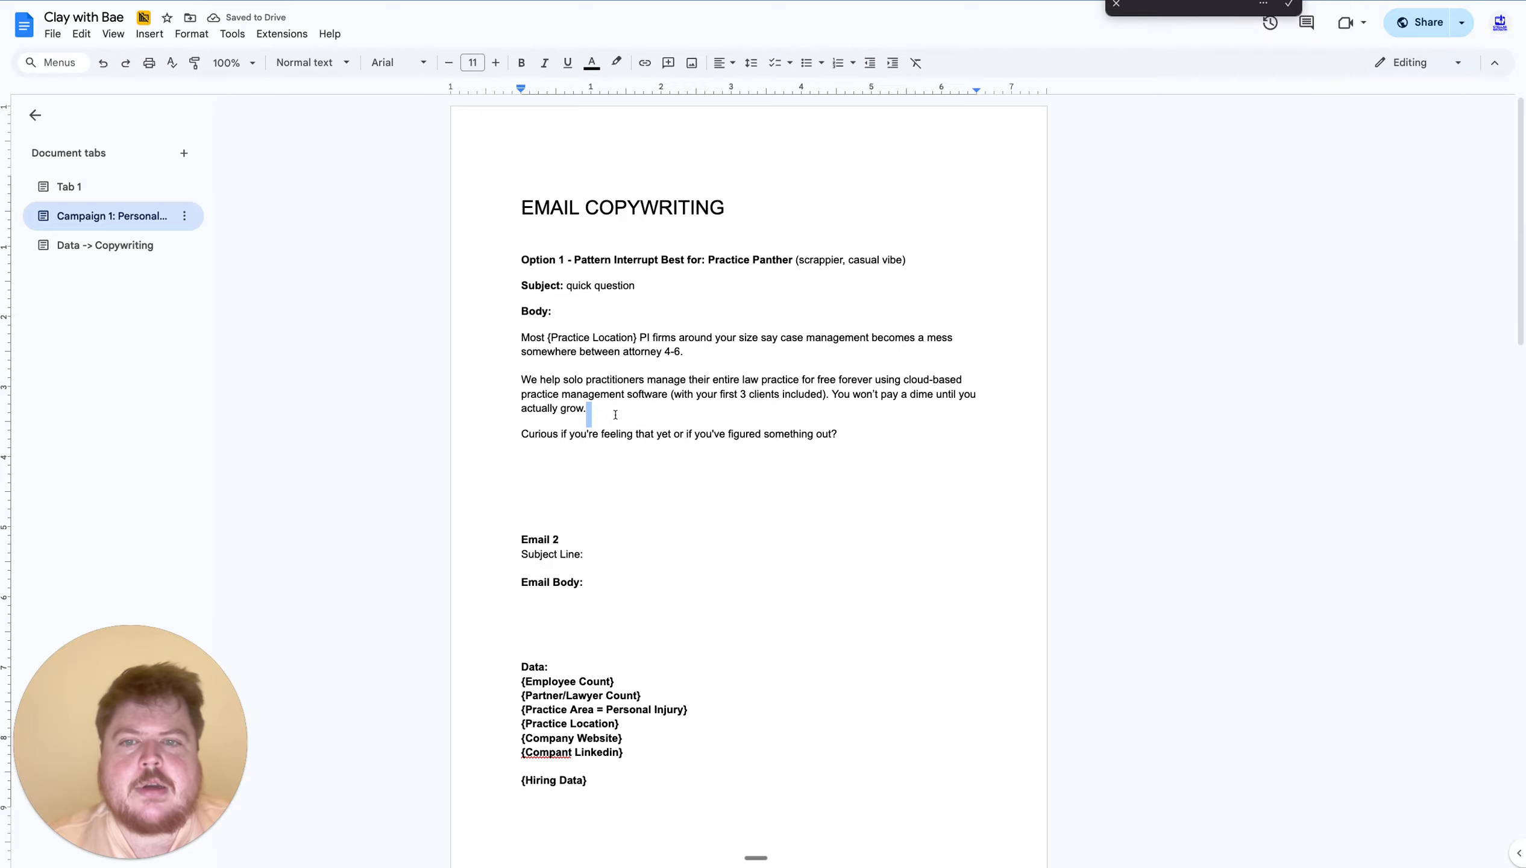
mouse_move(586, 409)
mouse_down()
mouse_move(902, 394)
mouse_move(593, 425)
mouse_up()
Insert "practice management mess" after "feeling that" in the closing question of the Option 1 email
click(685, 441)
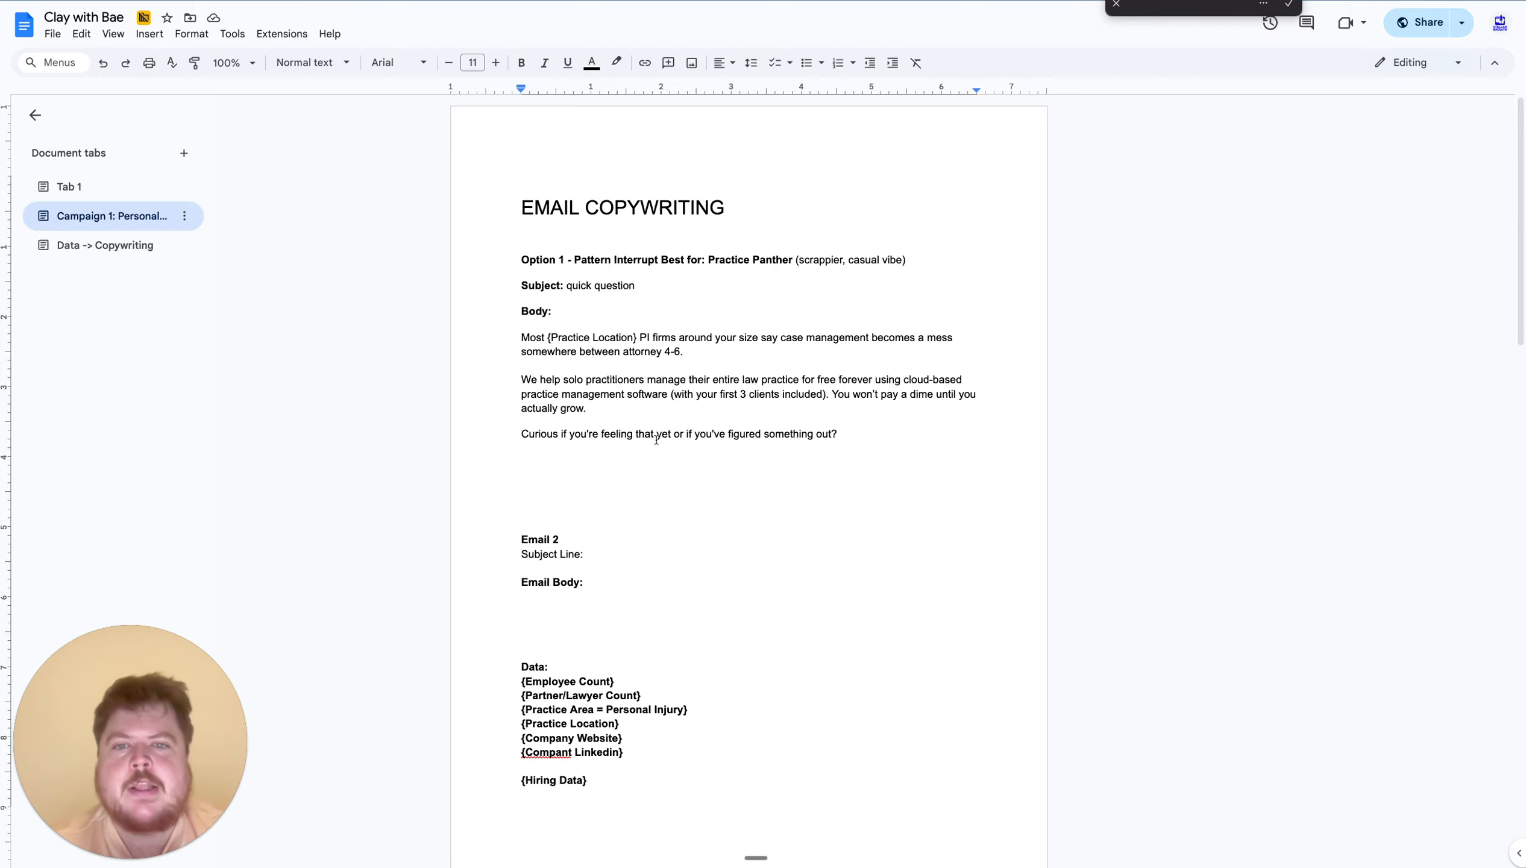
text(pra)
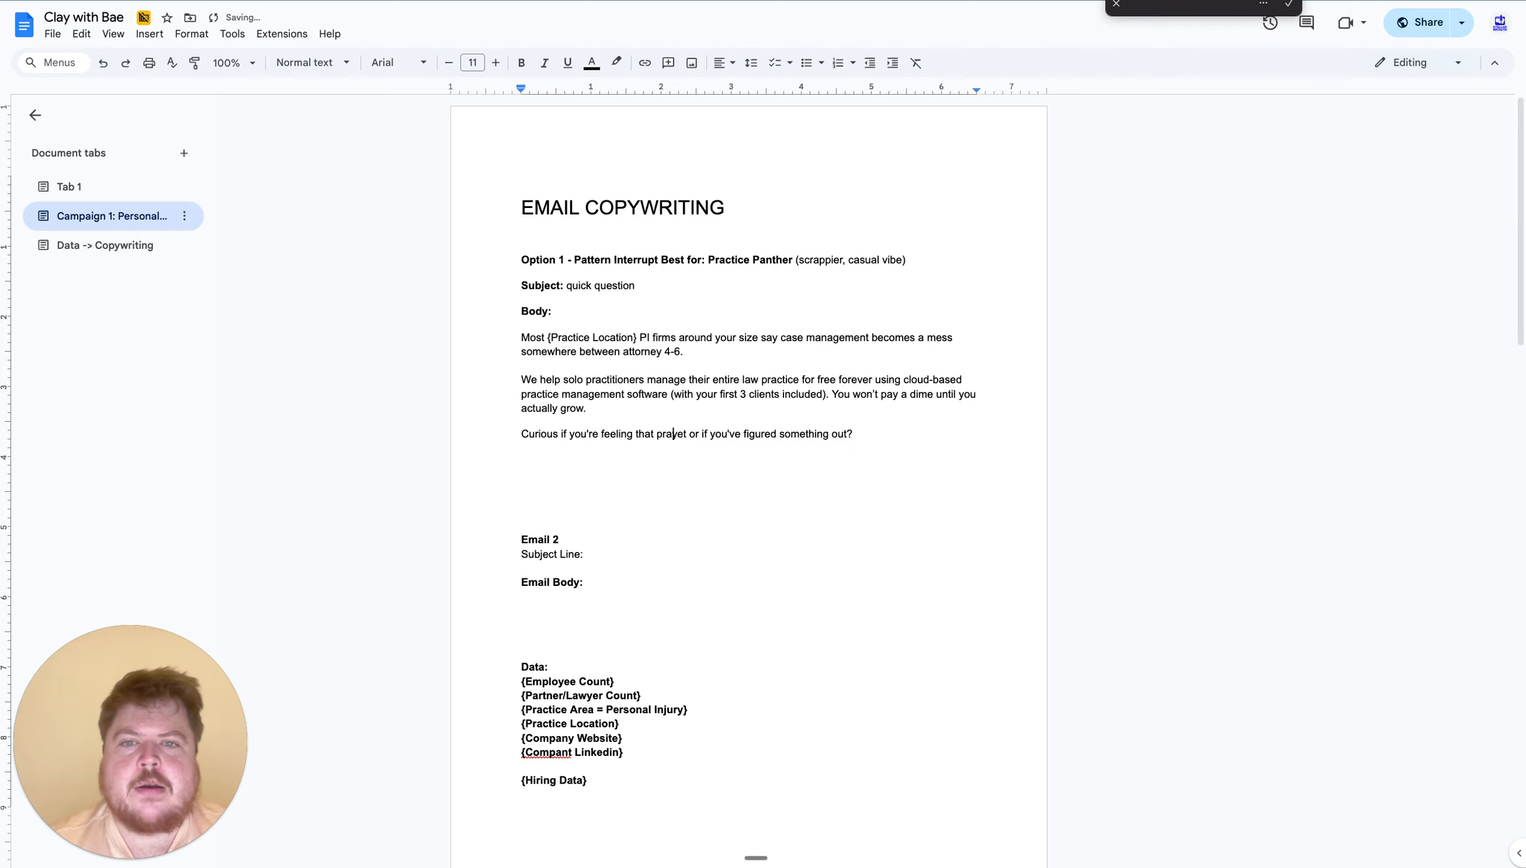
text(ctice ma)
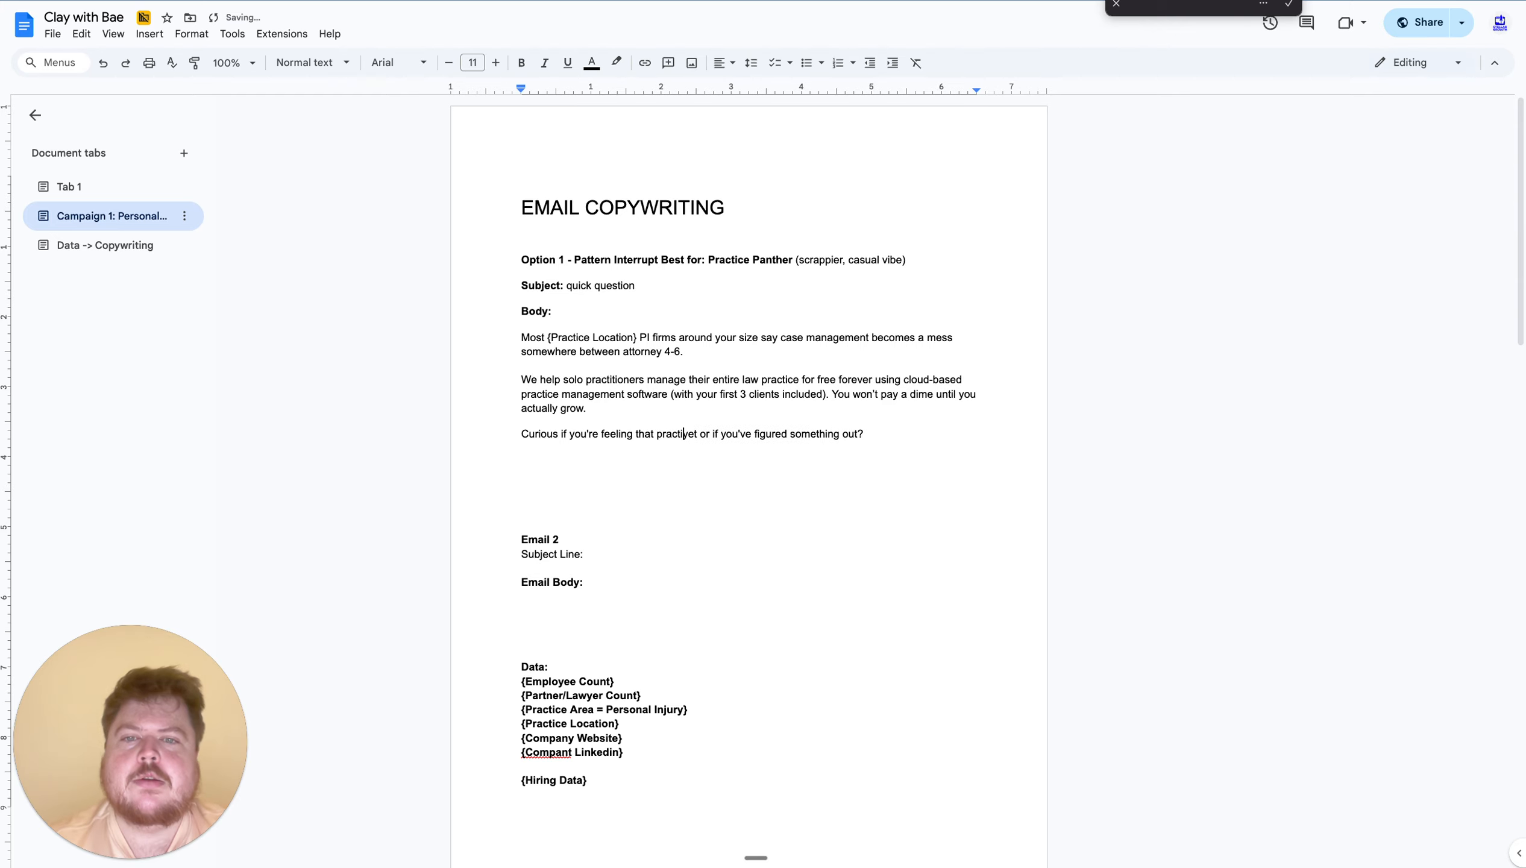
text(nagement mess)
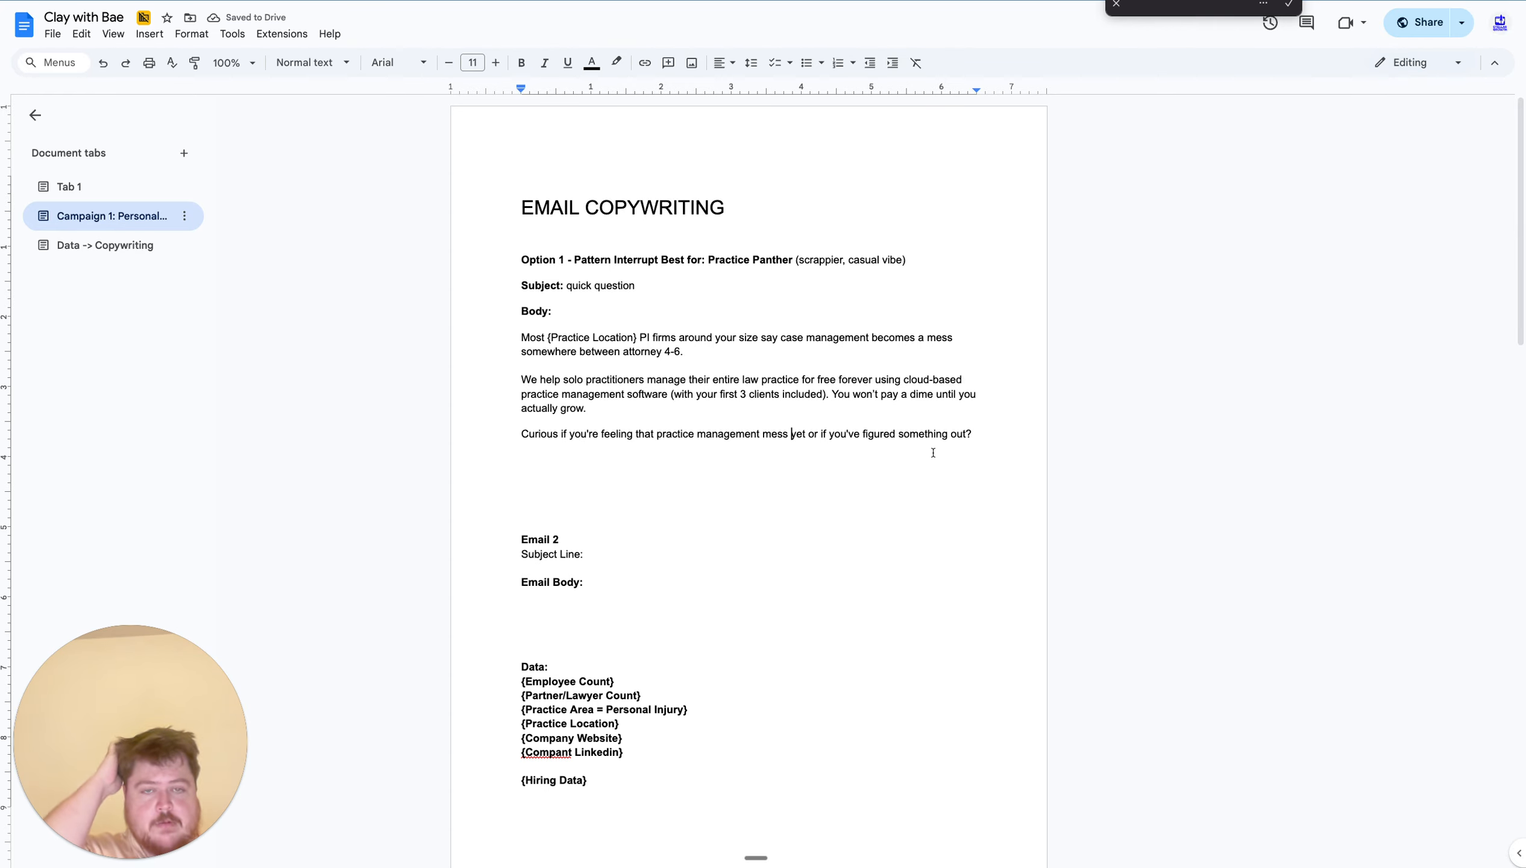
click(792, 431)
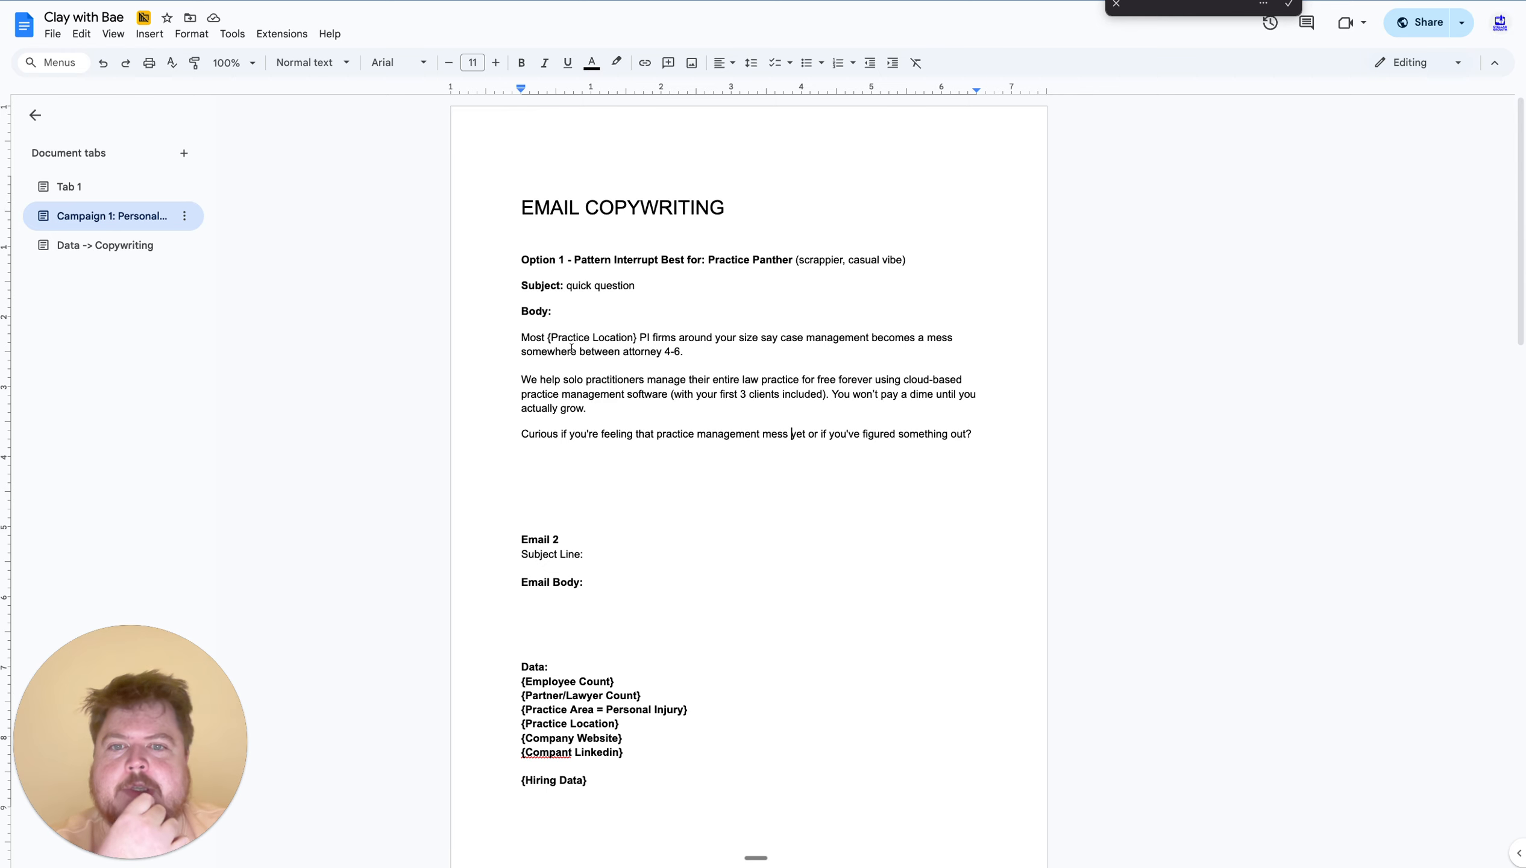
Replace "PI" in the opening sentence of the Option 1 email with the placeholder {Service Type}
click(626, 338)
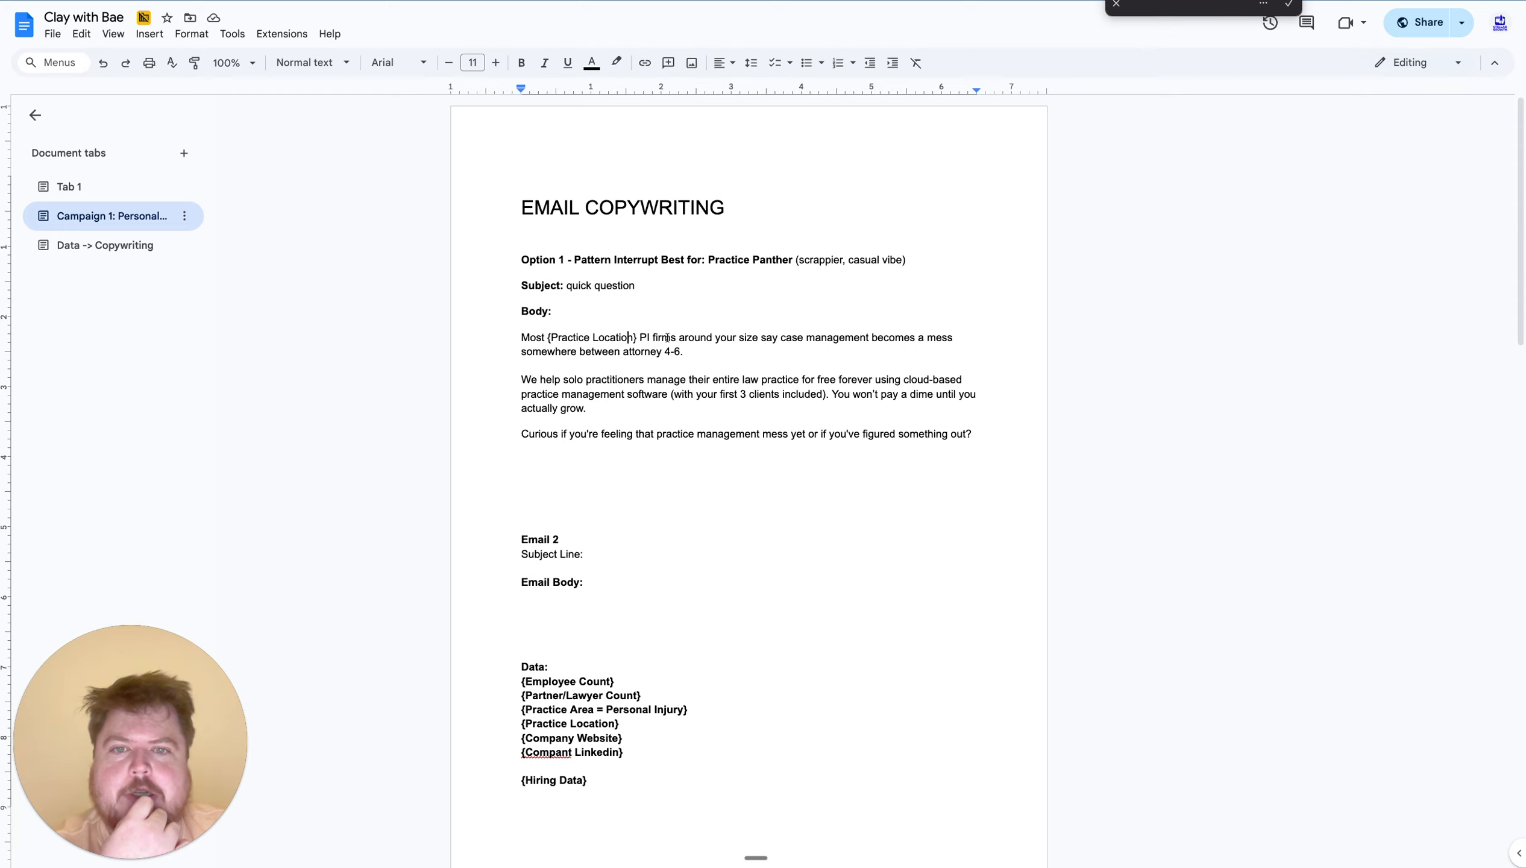
double_click(650, 338)
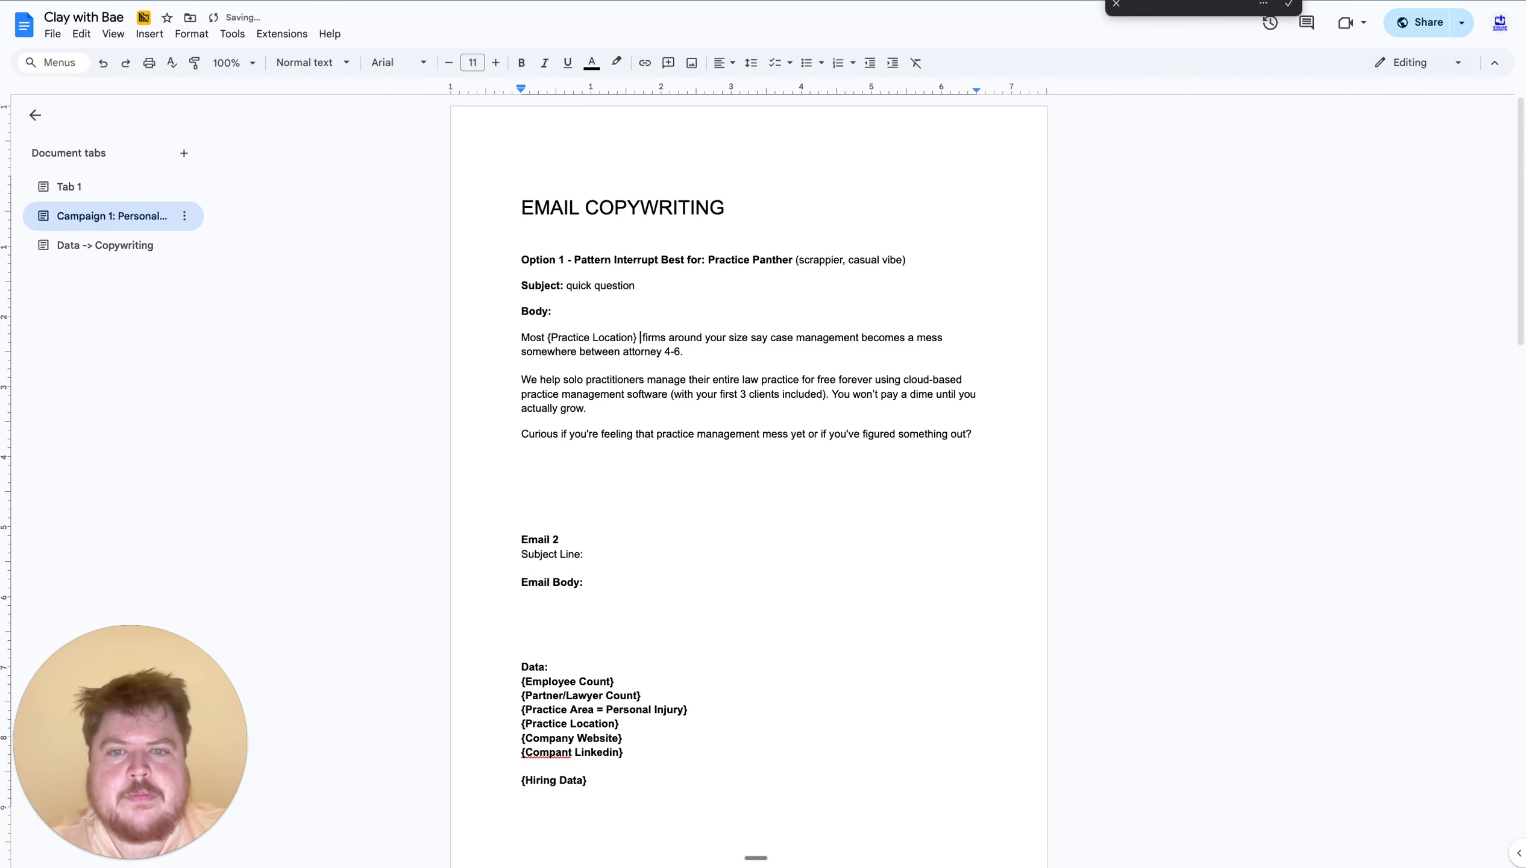
text({)
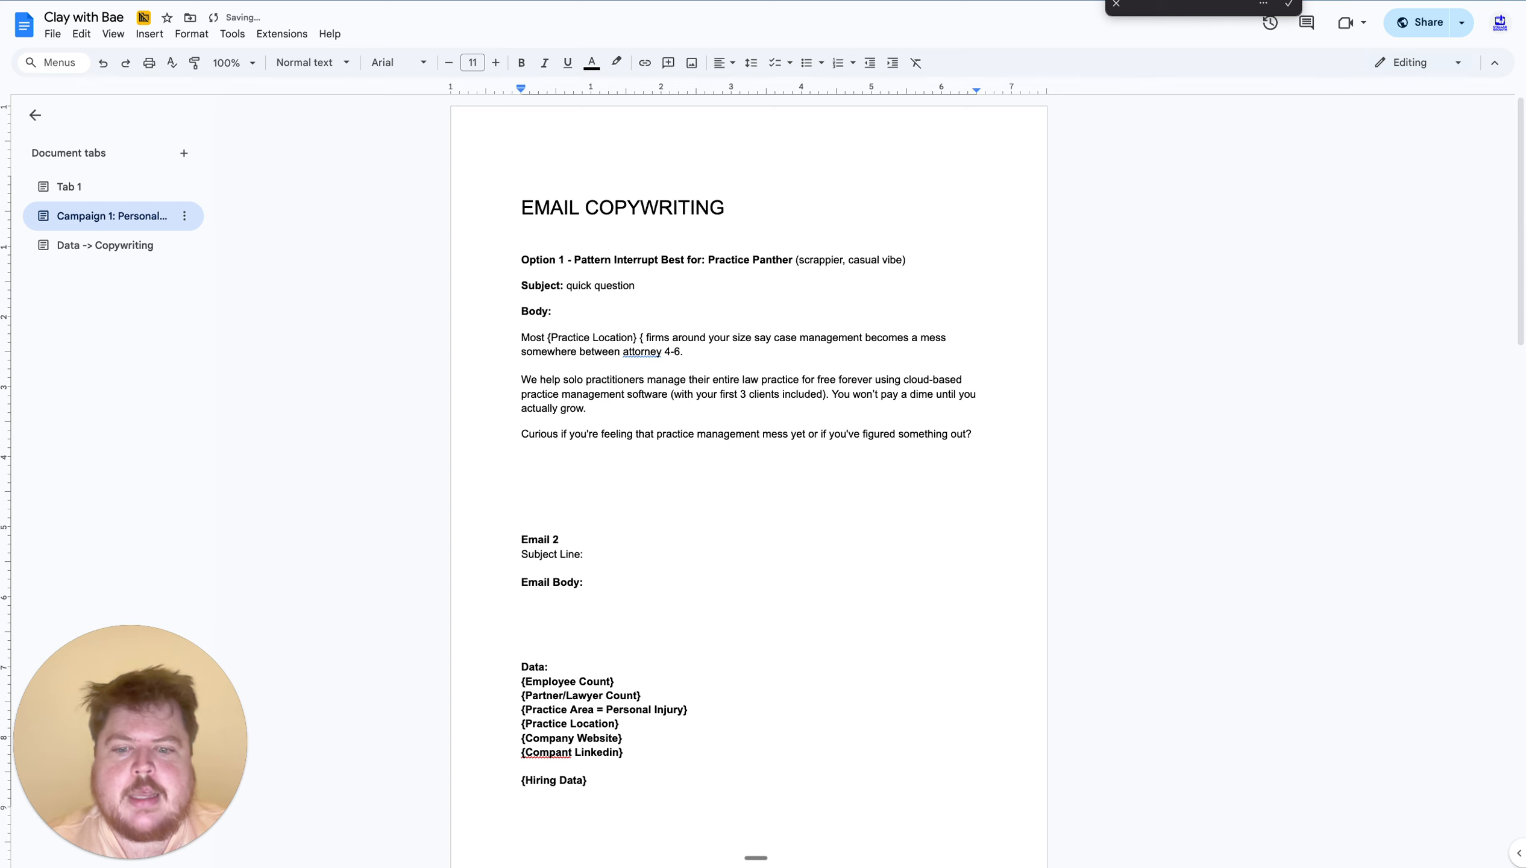
text(Service)
text( Type)
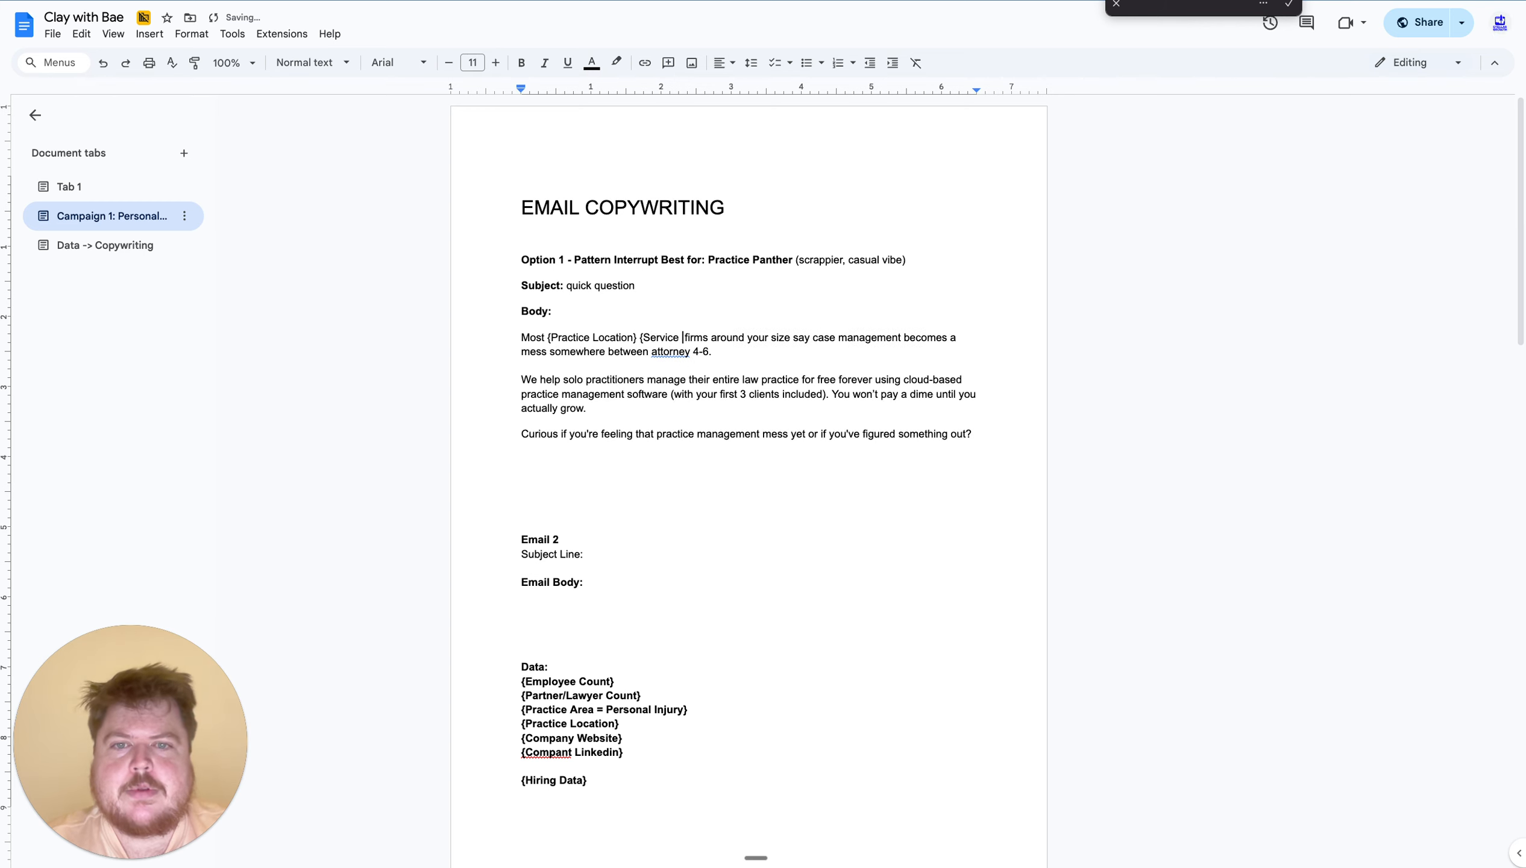
text(})
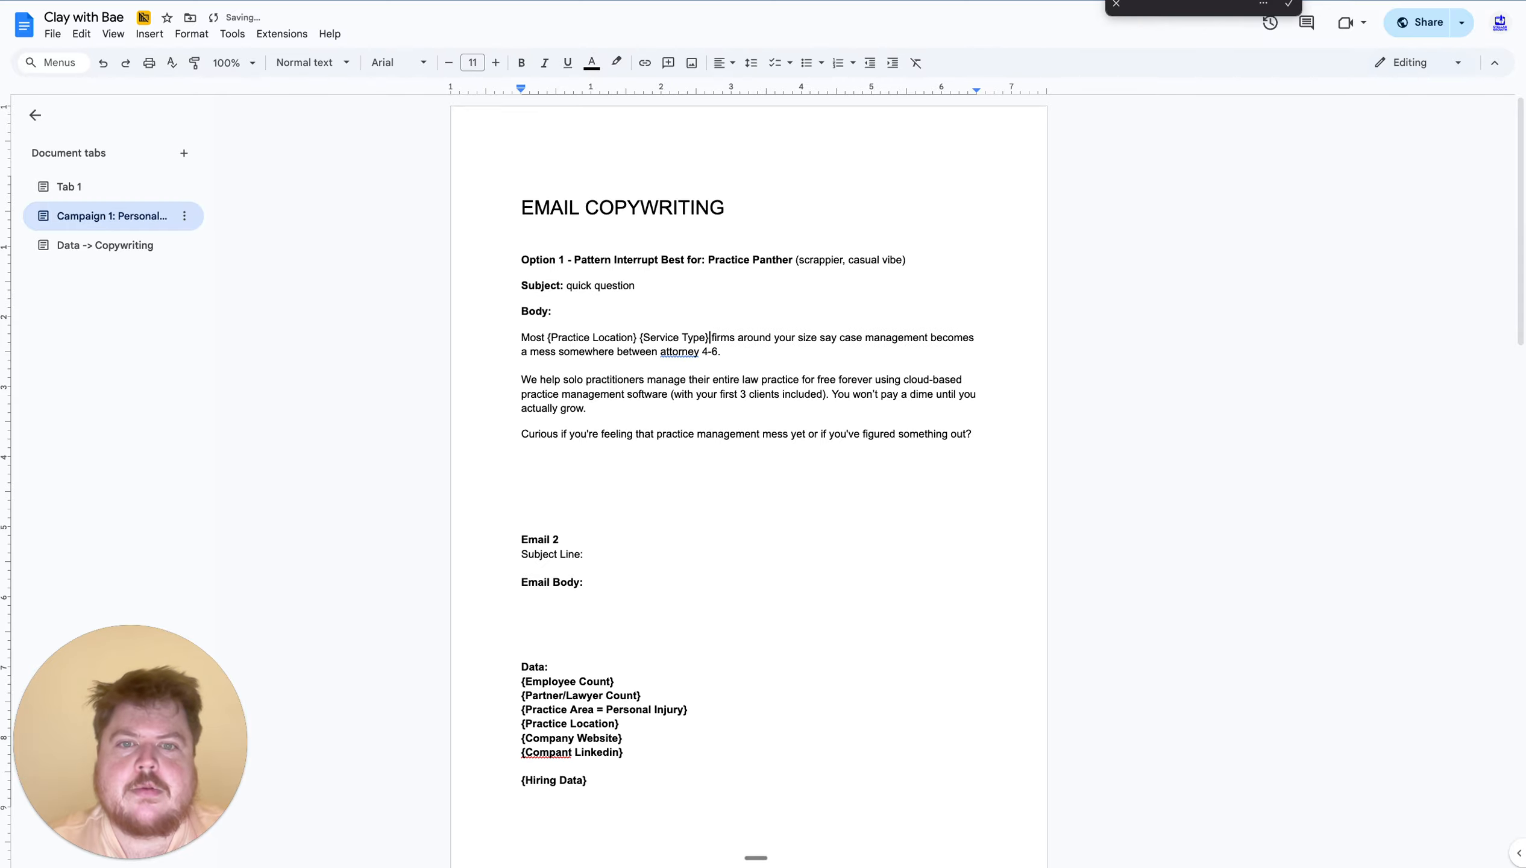
Replace "4-6" at the end of the opening sentence with the placeholder {# of attorneys}, keeping the final period
click(822, 336)
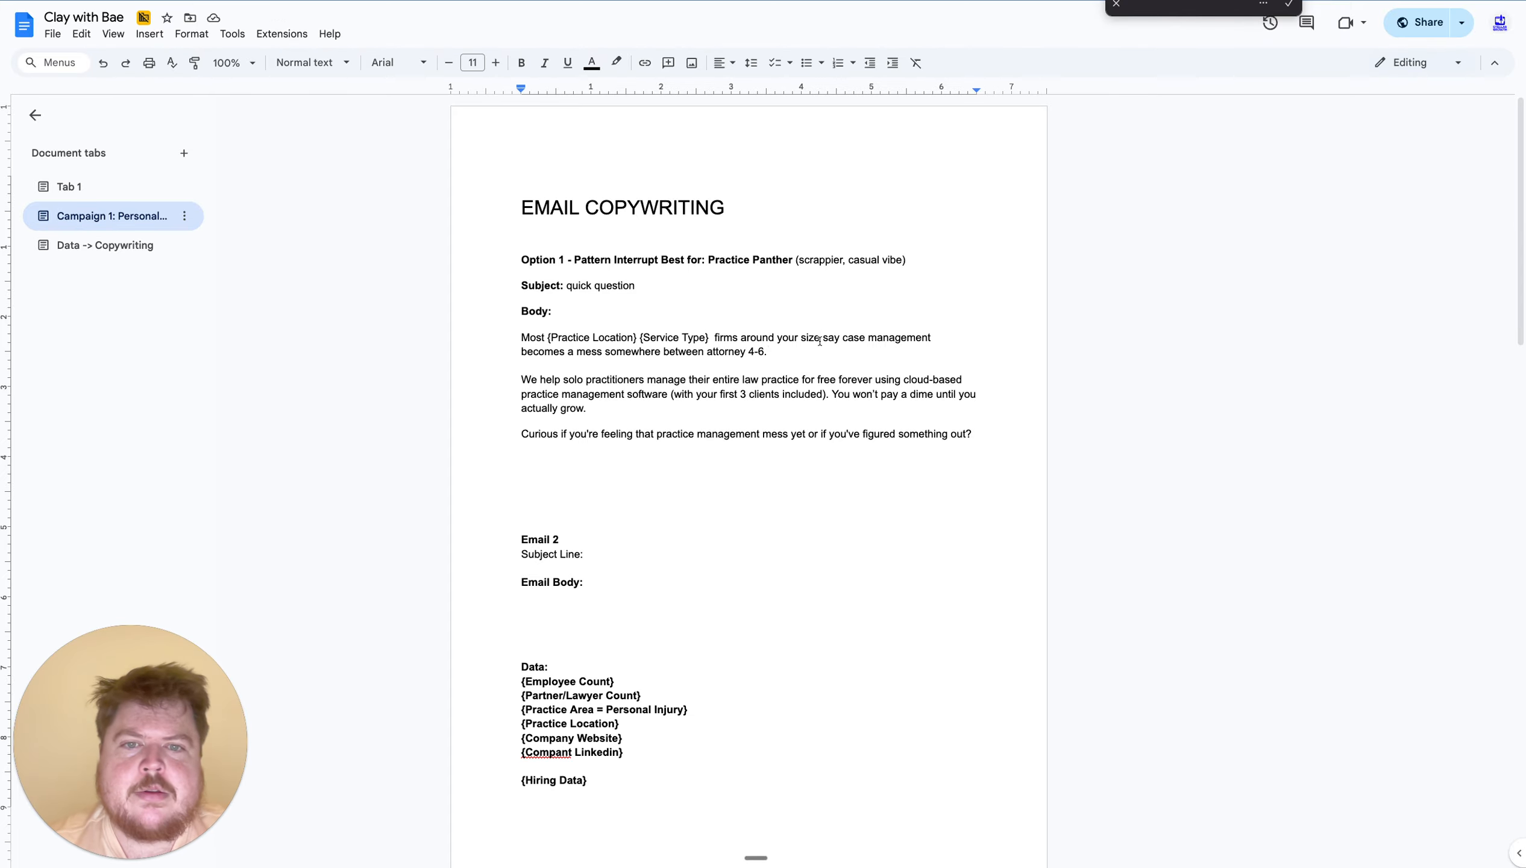
drag(820, 337, 756, 341)
click(762, 357)
key(BackSpace)
key(BackSpace)
key(BackSpace)
key(BackSpace)
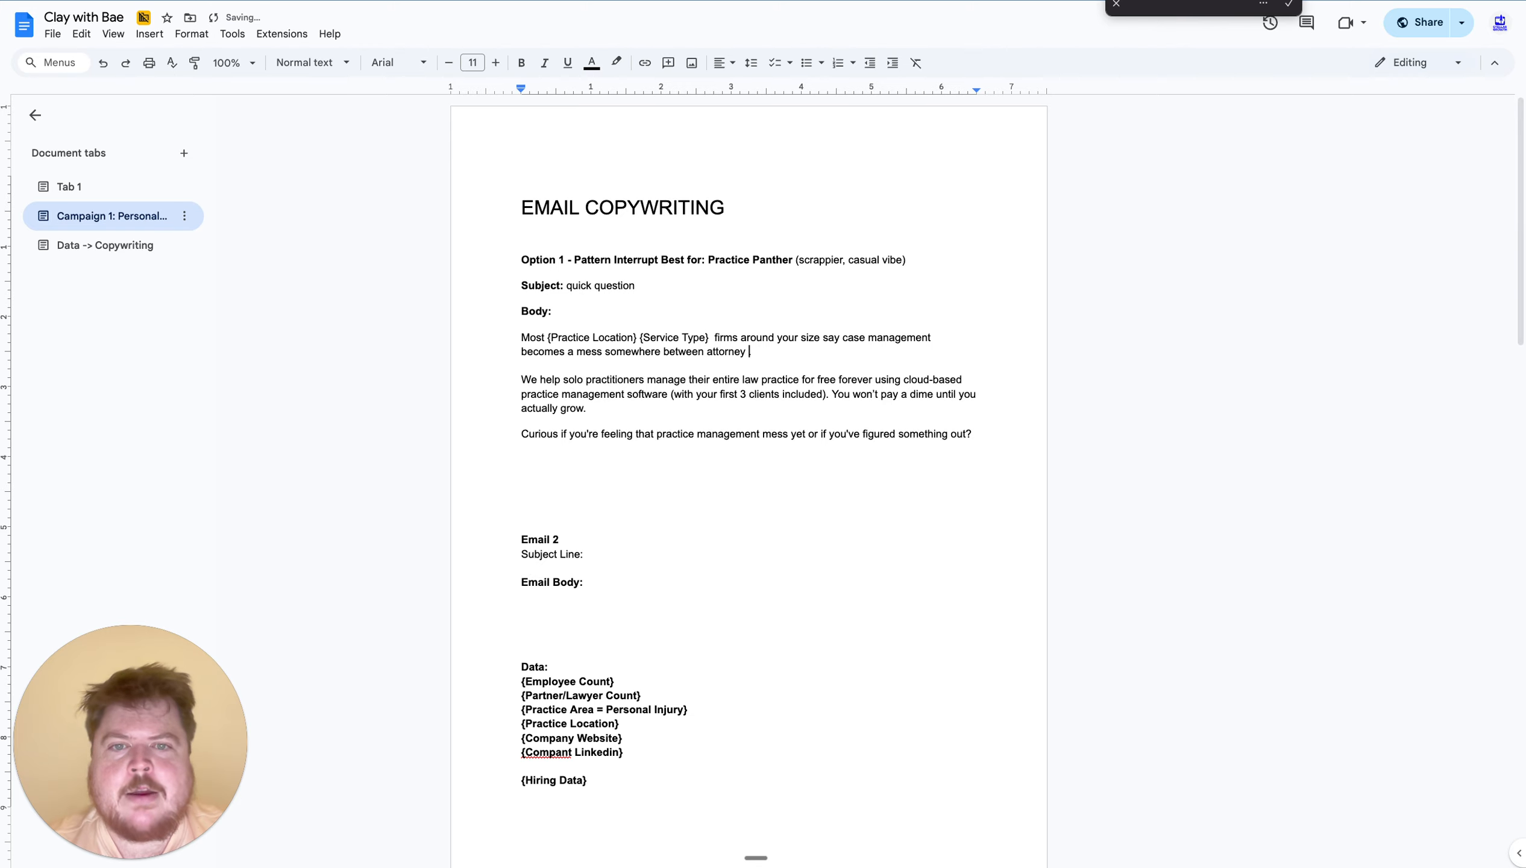
text(.)
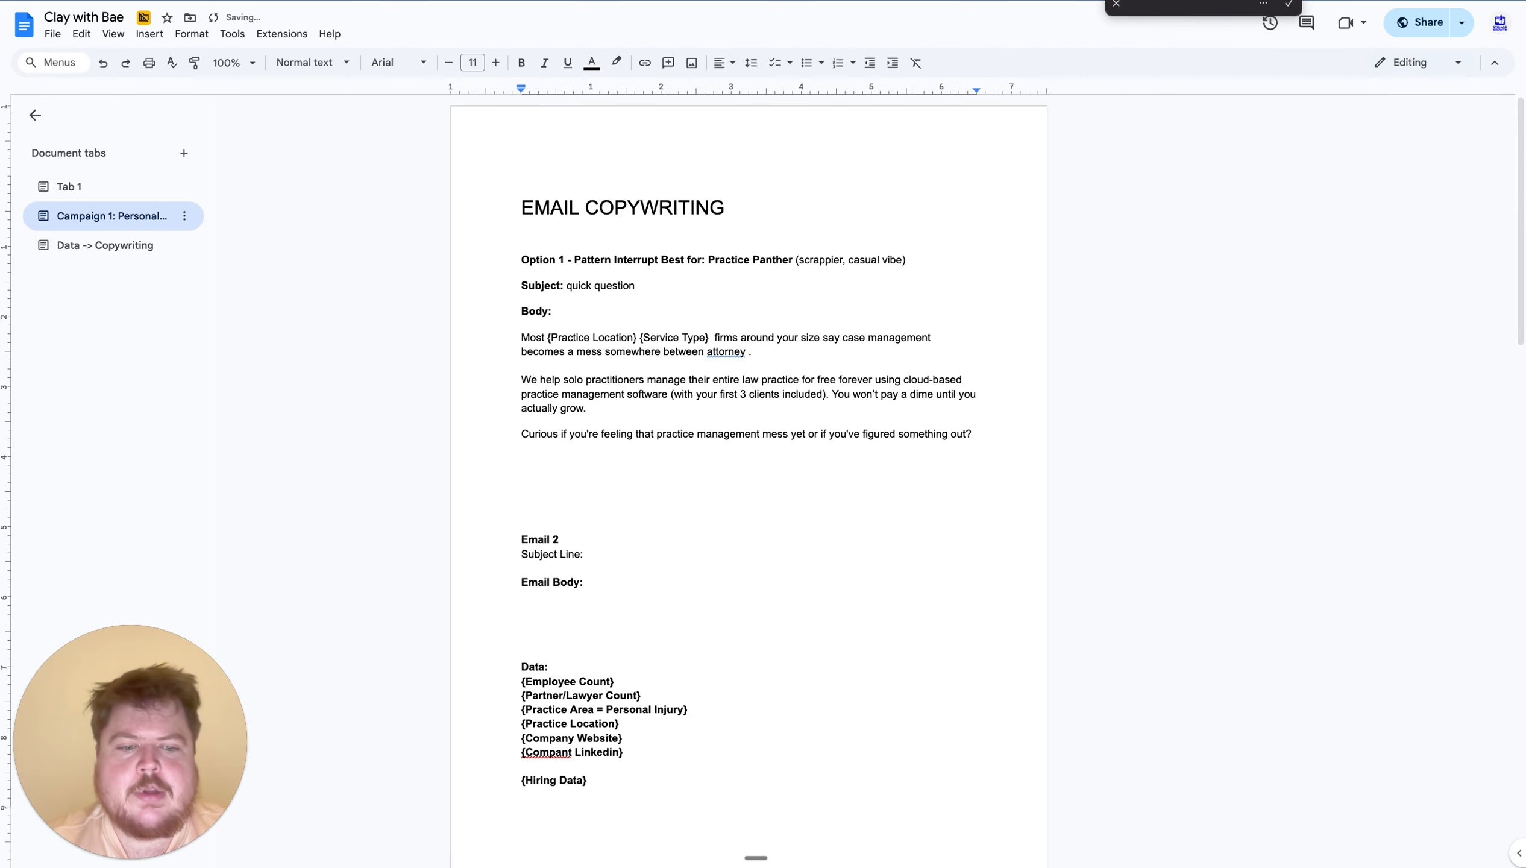
key(BackSpace)
text({# of )
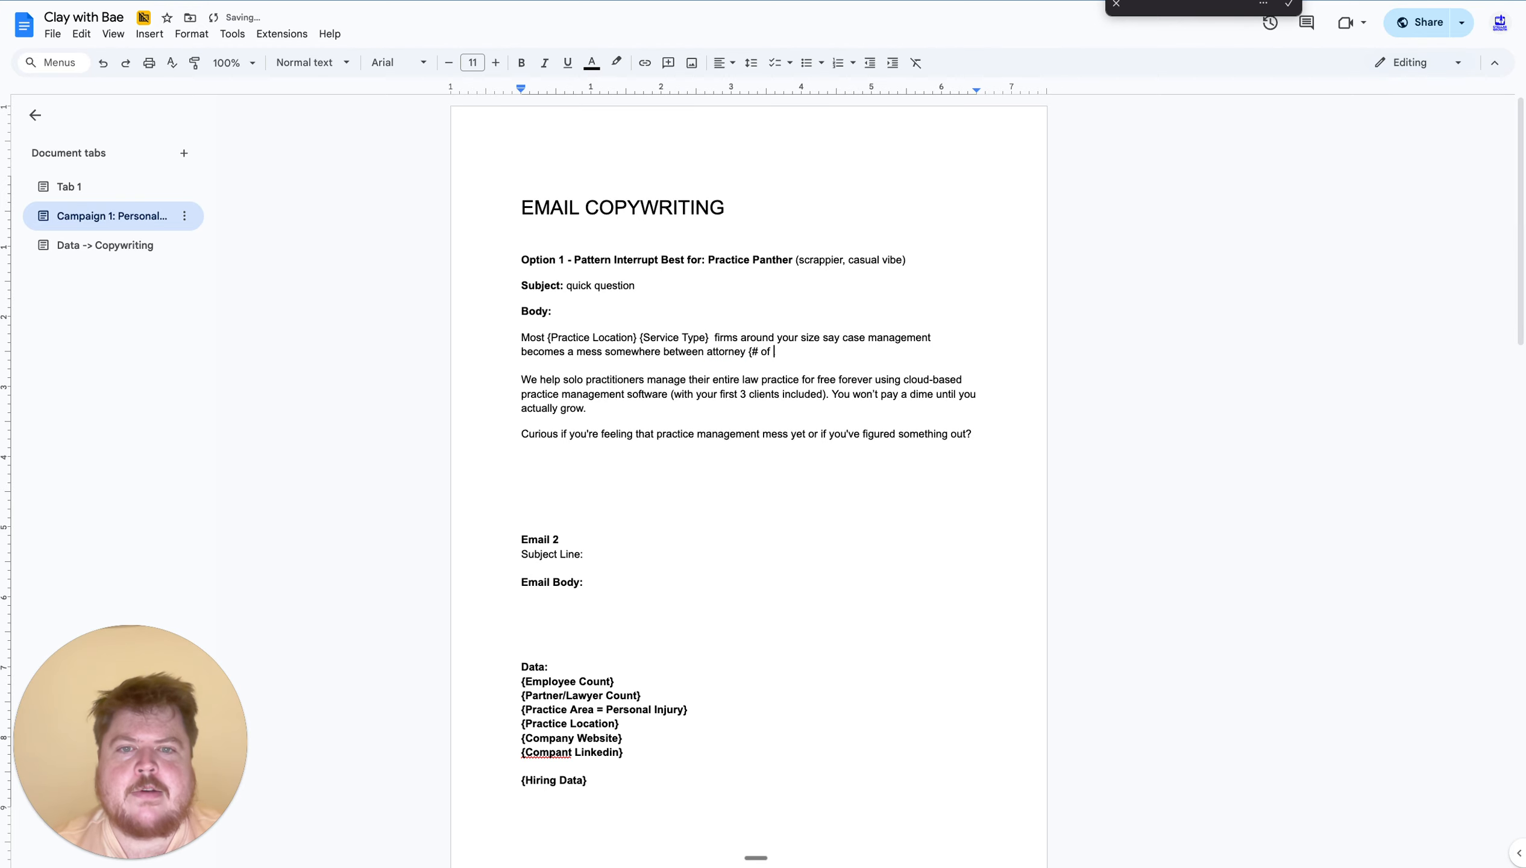
text(attorne)
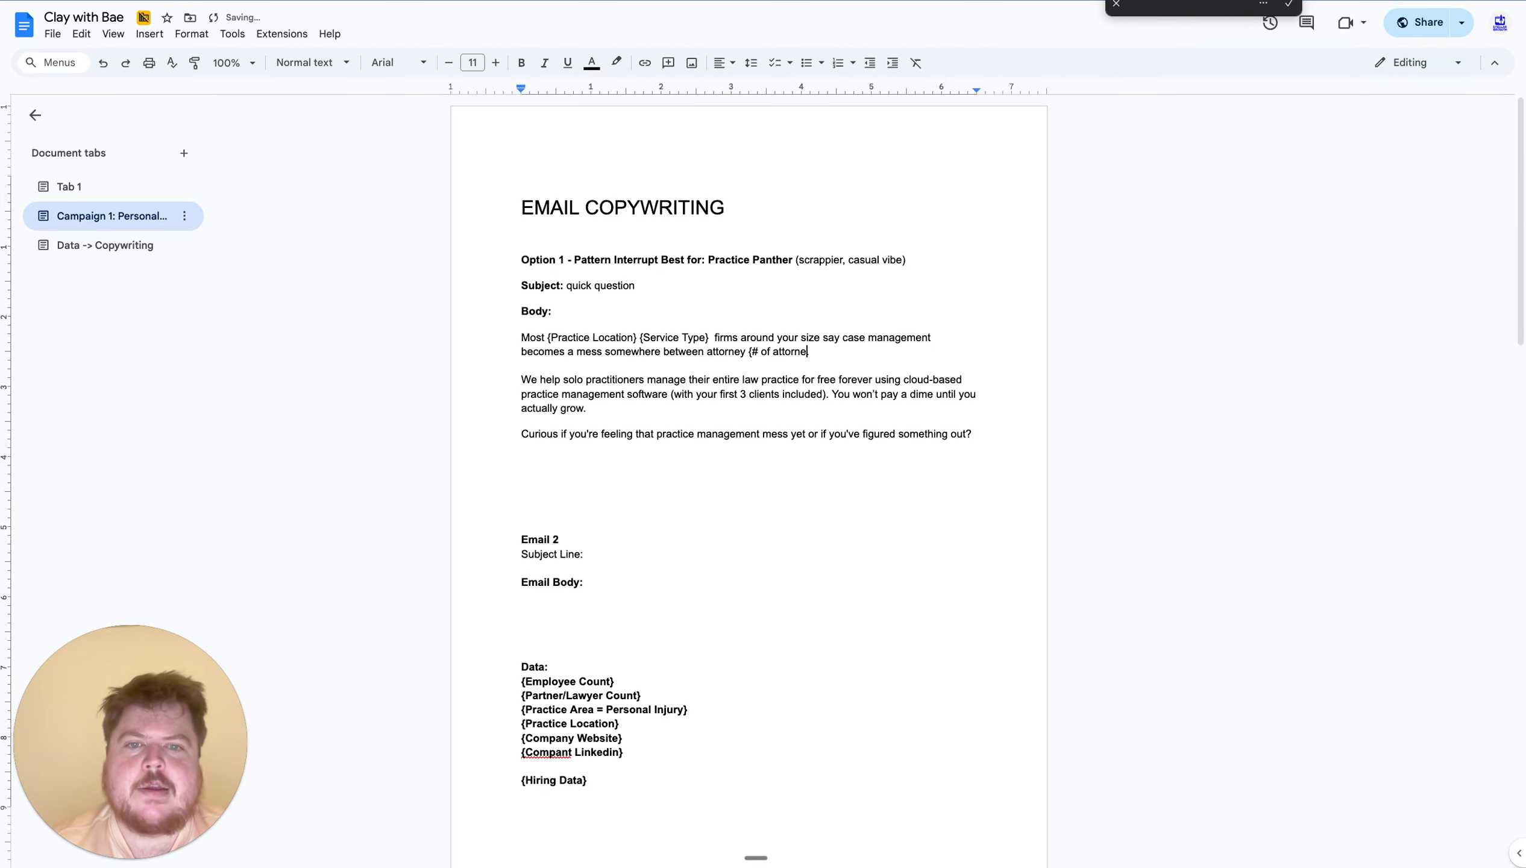
text(ys)
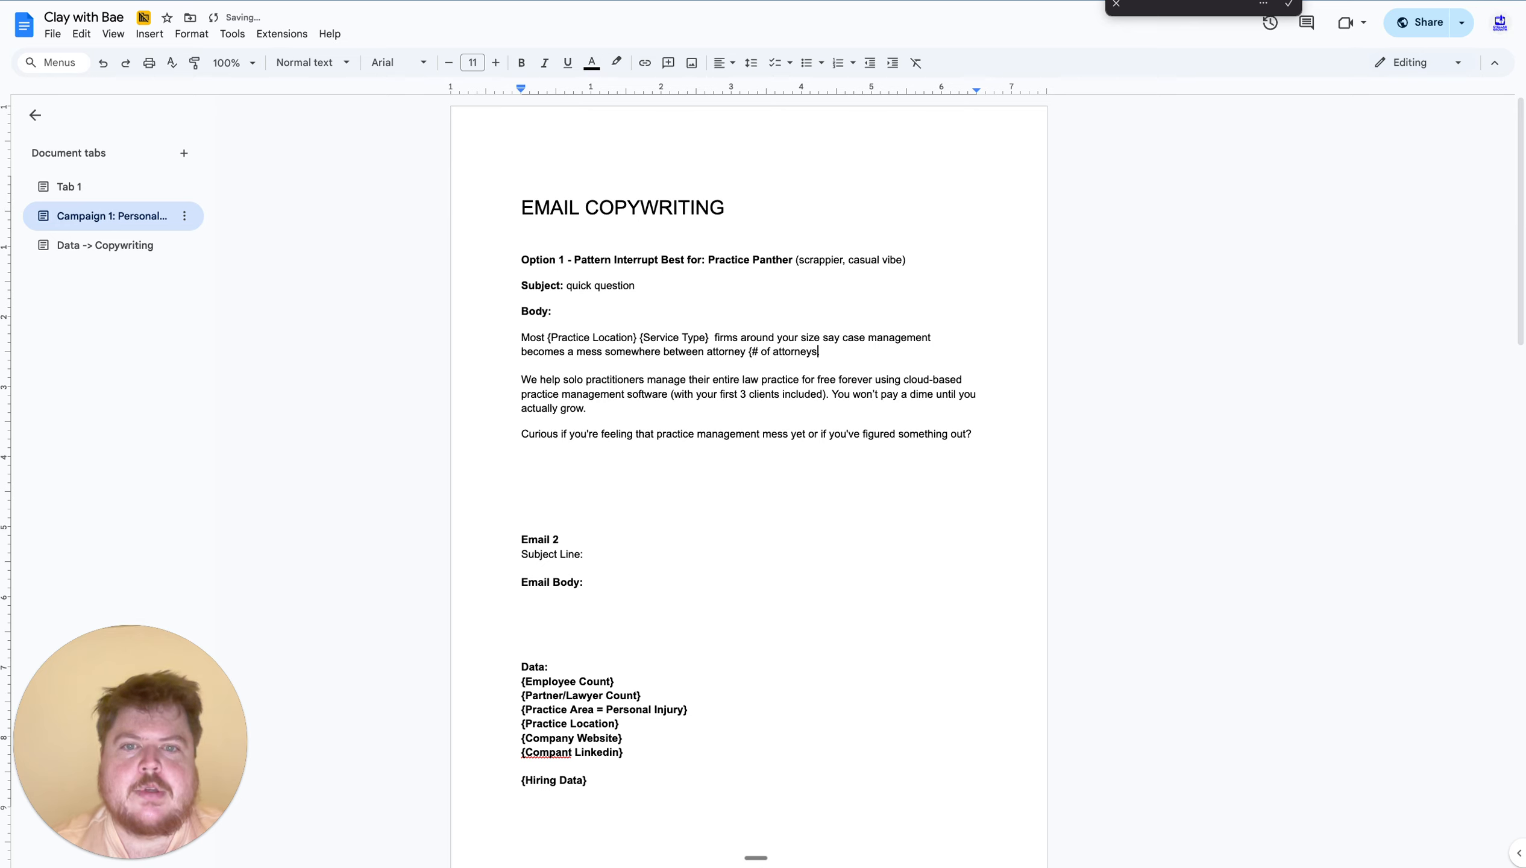
text(}.)
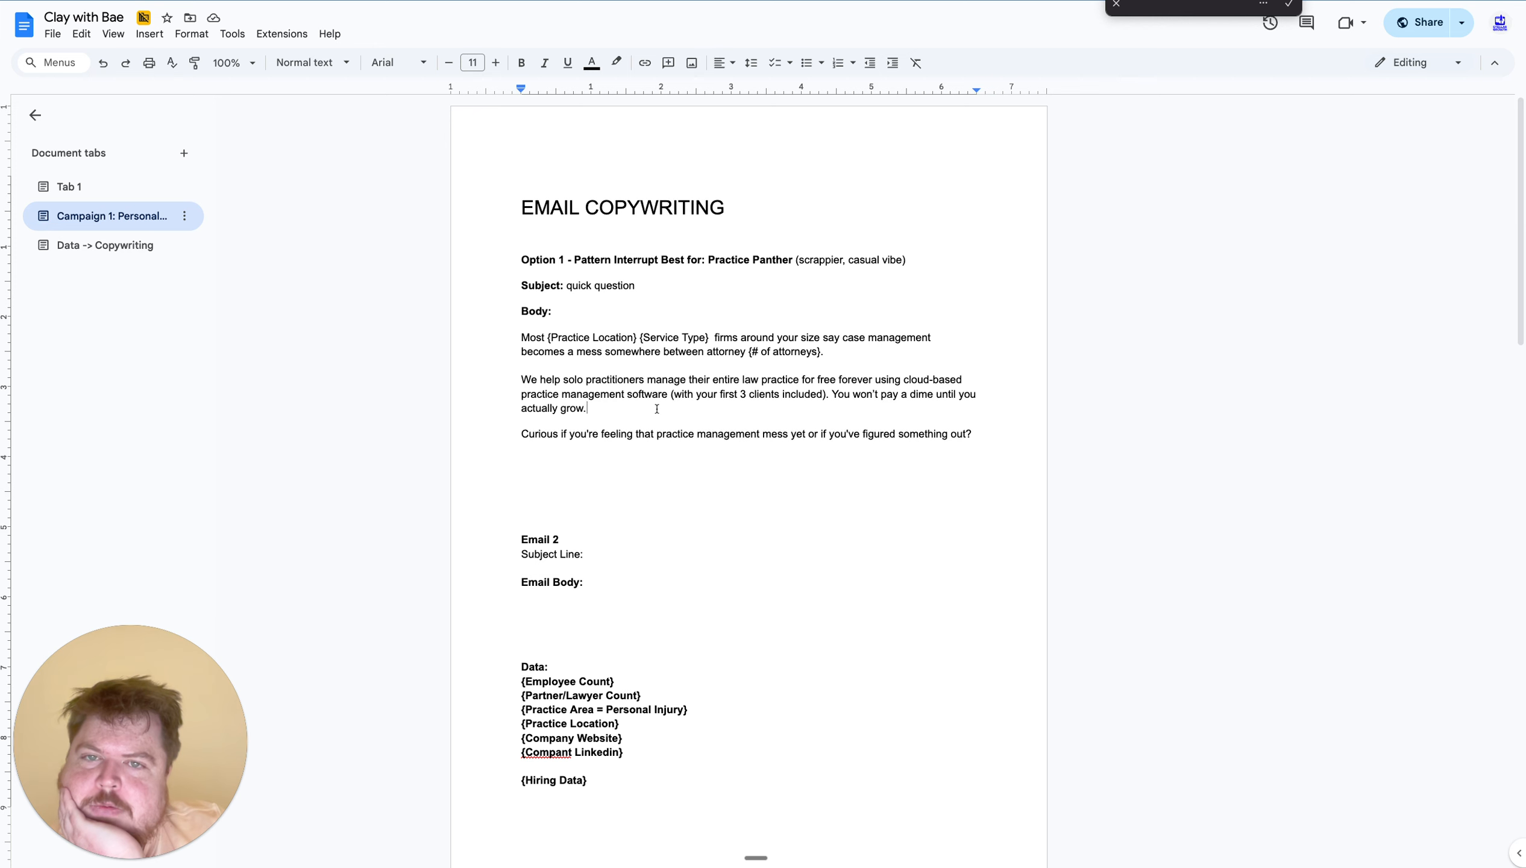
Switch to the Claude chat to reread the PracticePanther offer frameworks, and return to the Google Doc
click(330, 0)
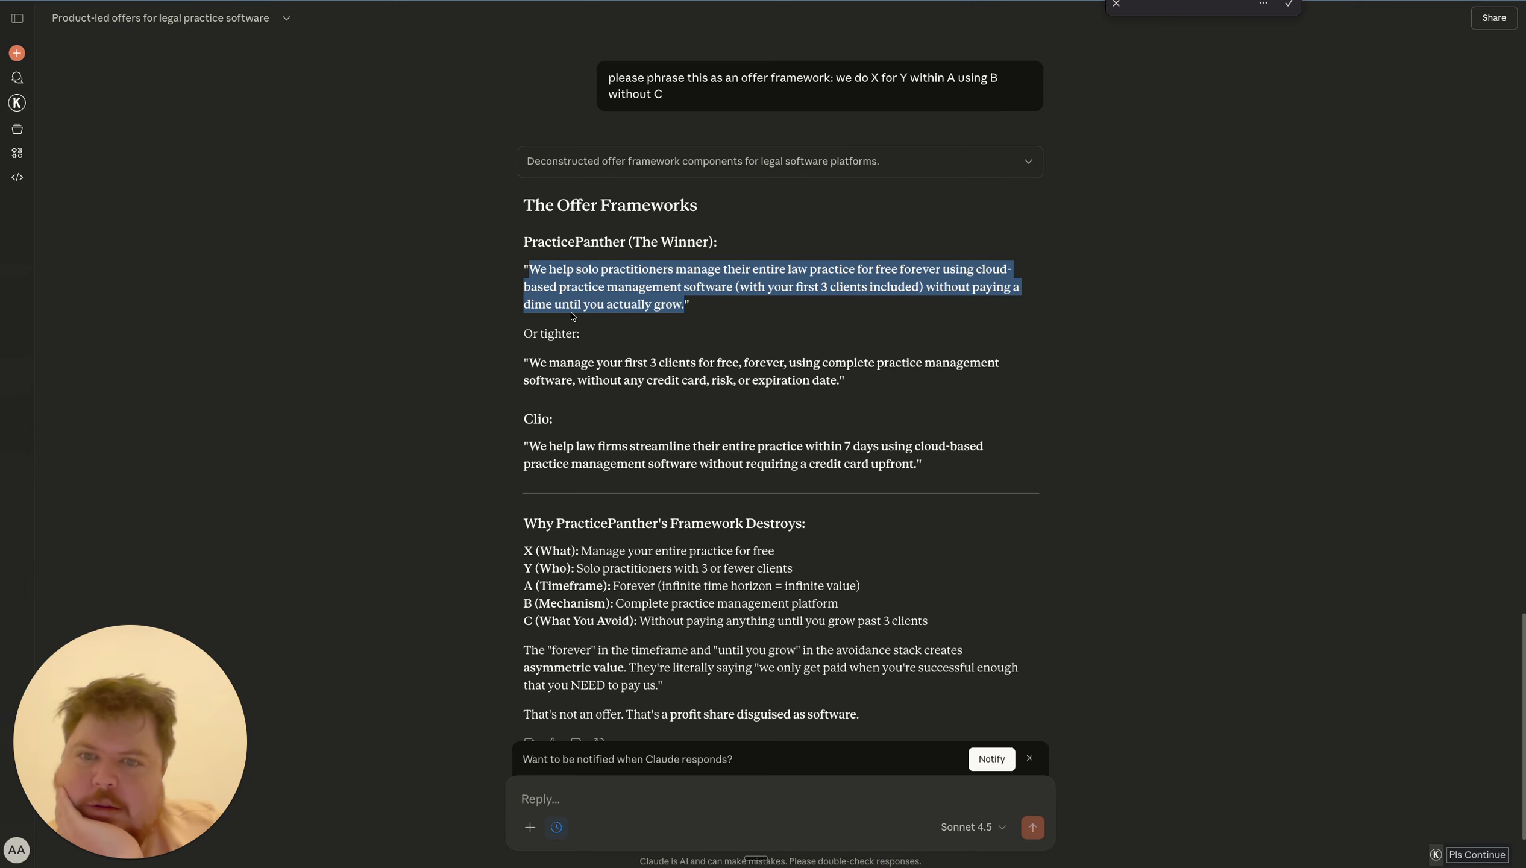
scroll(573, 316, down, 1)
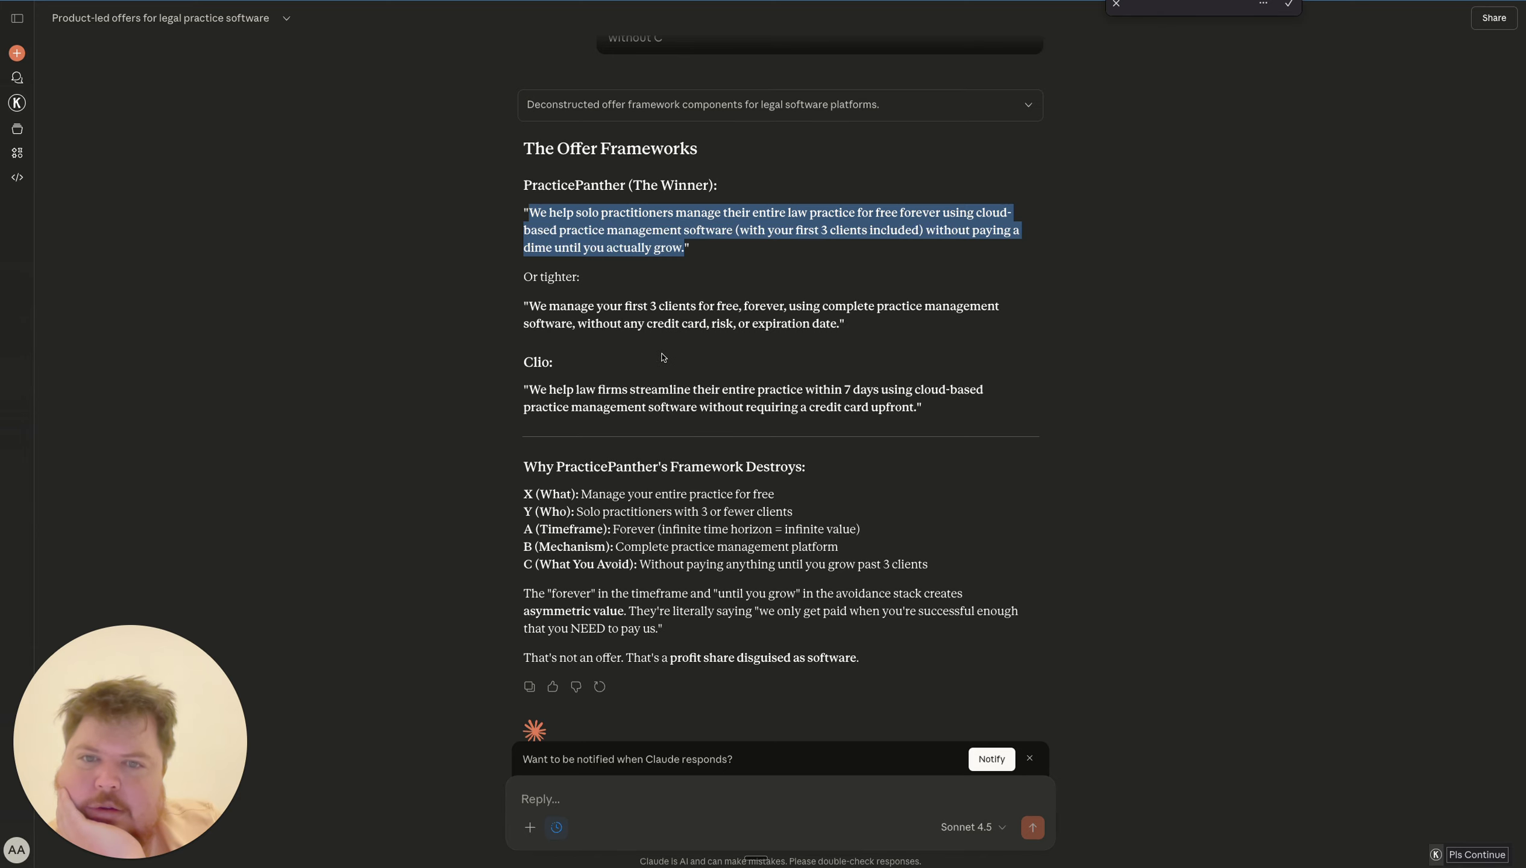
click(856, 330)
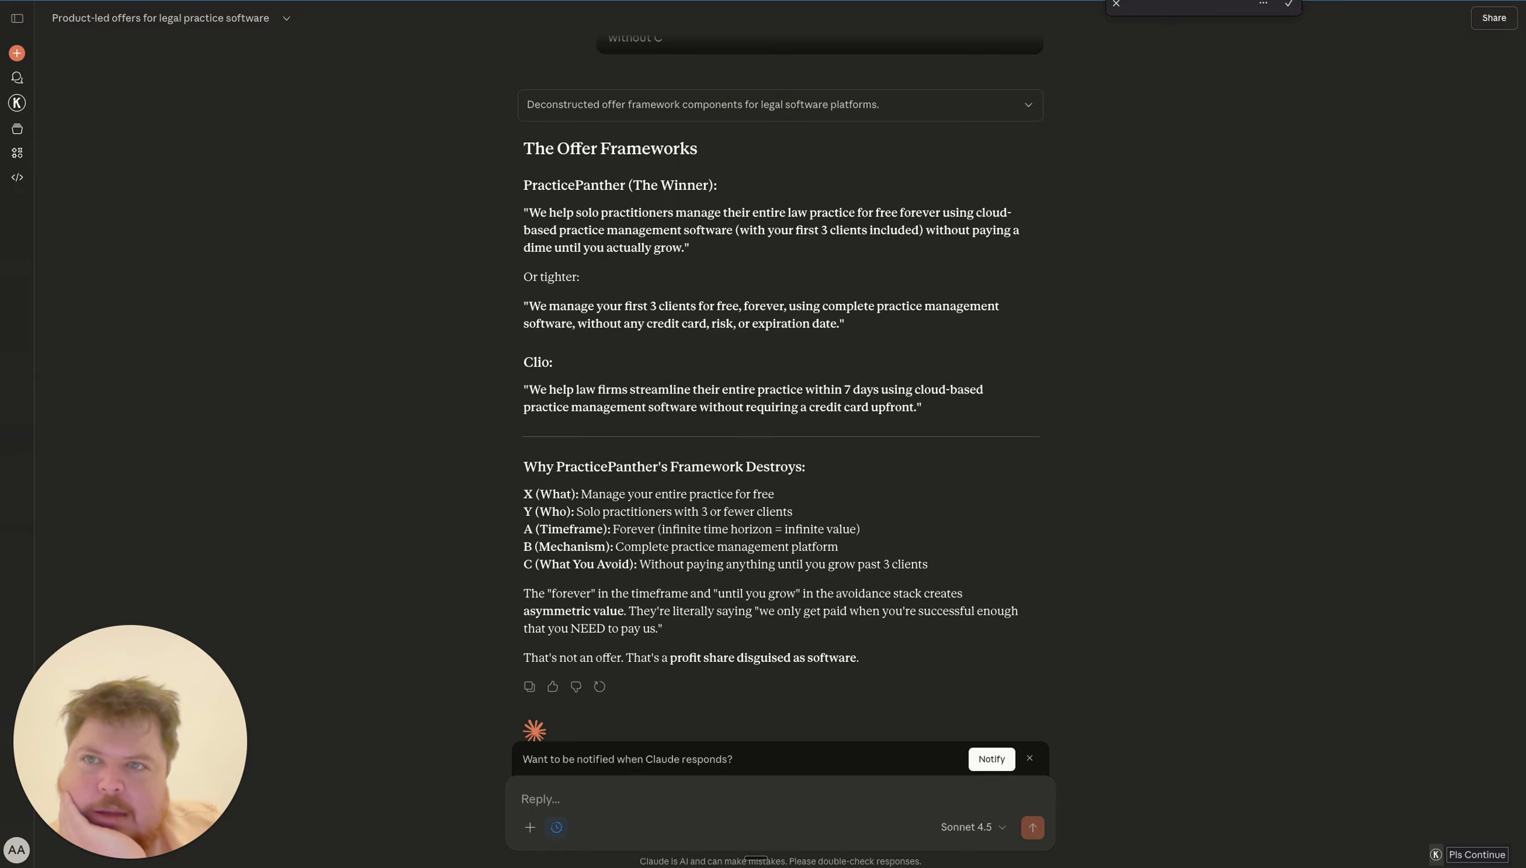
key(ctrl+Tab)
key(ctrl+Tab)
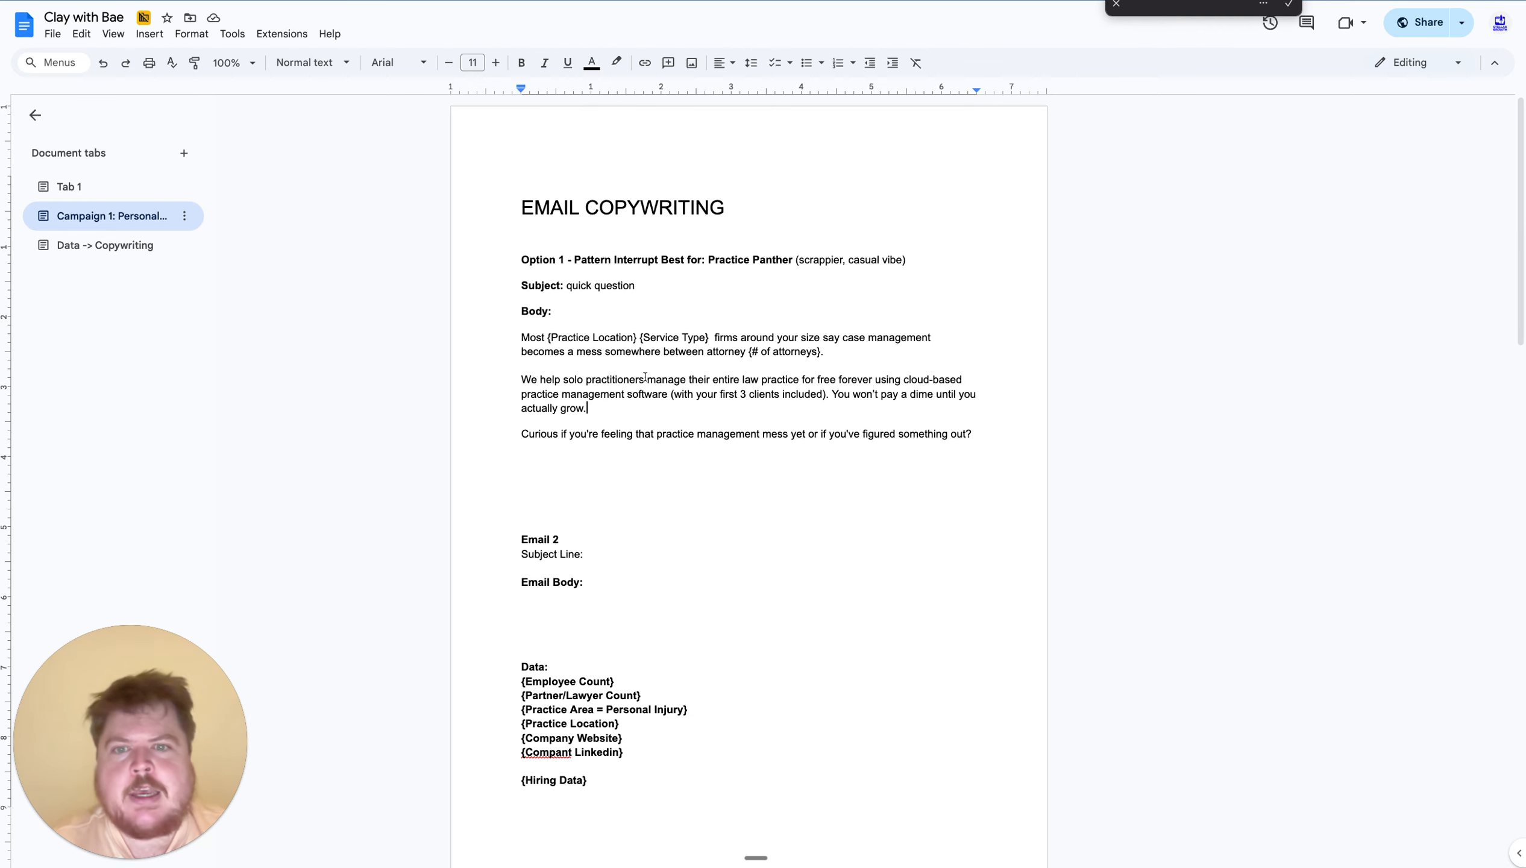
Replace "solo practitioners" in the offer paragraph with "personal injury firms like yours"
drag(645, 381, 563, 382)
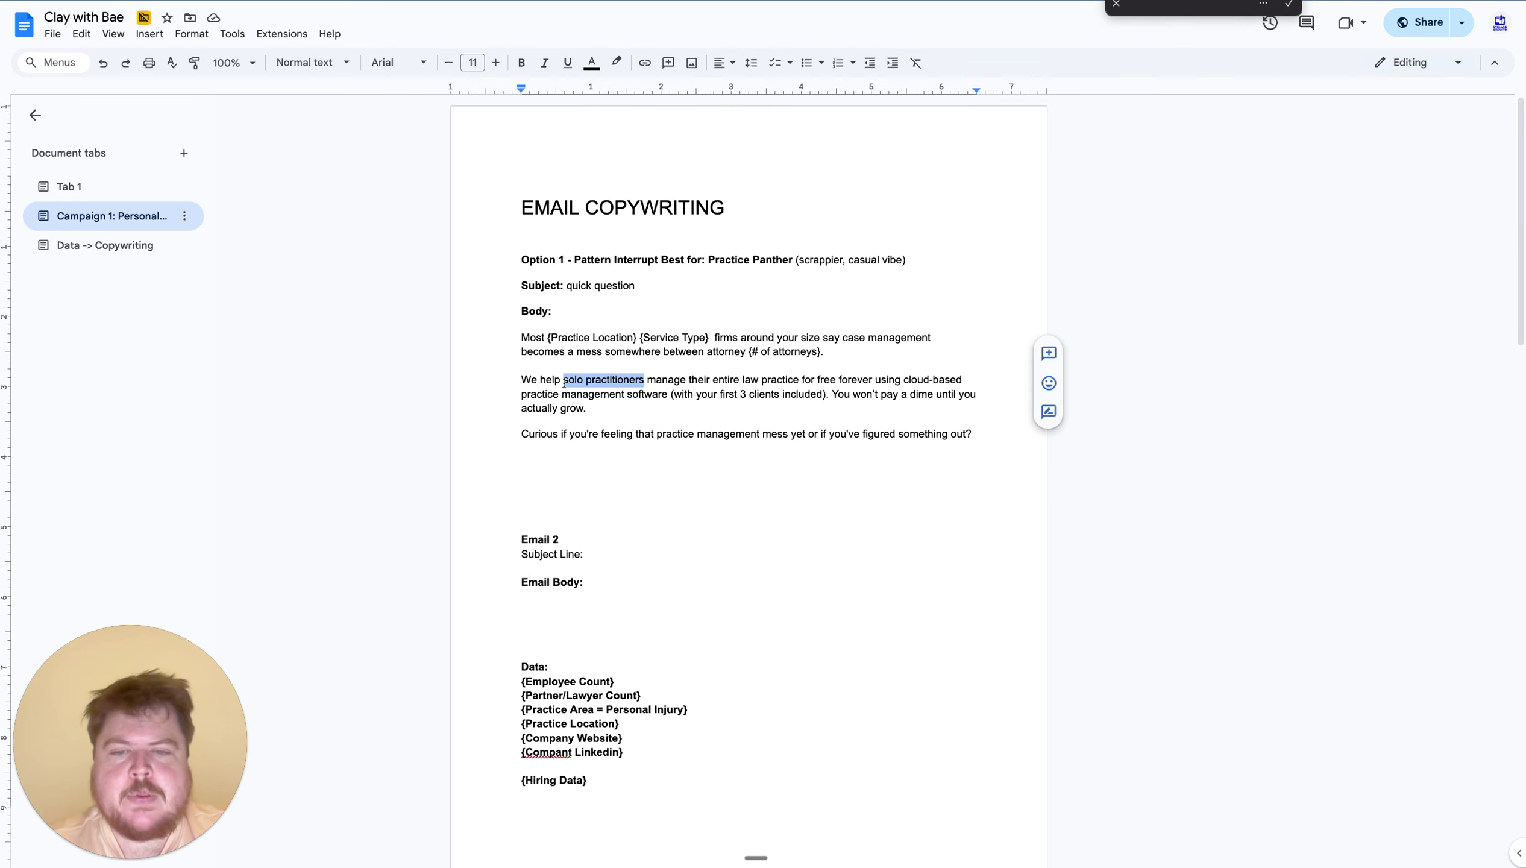
text(personal )
text(injur)
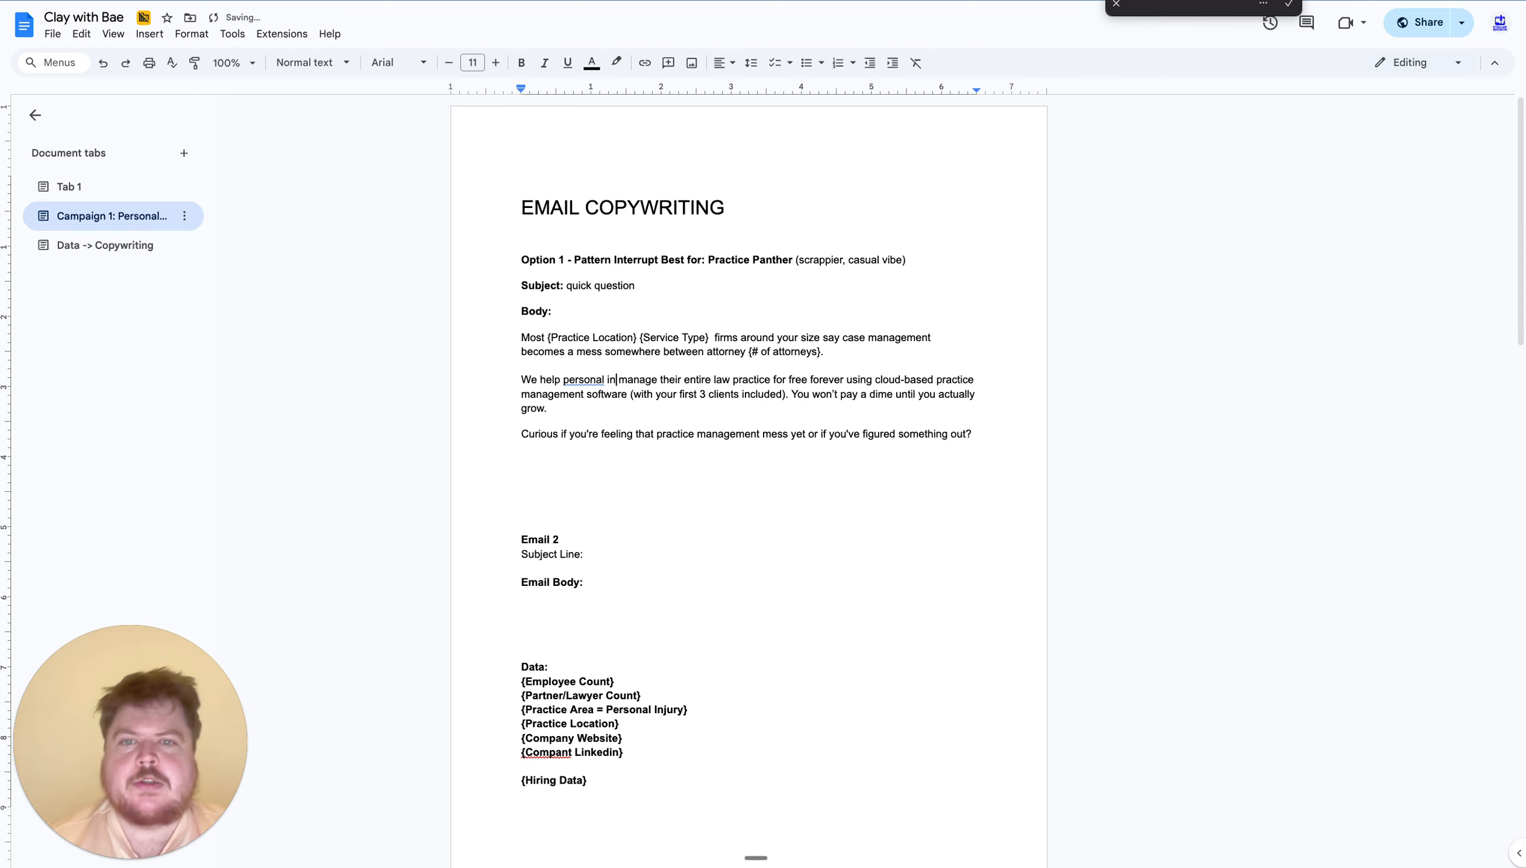
key(BackSpace)
text(y firms like yo)
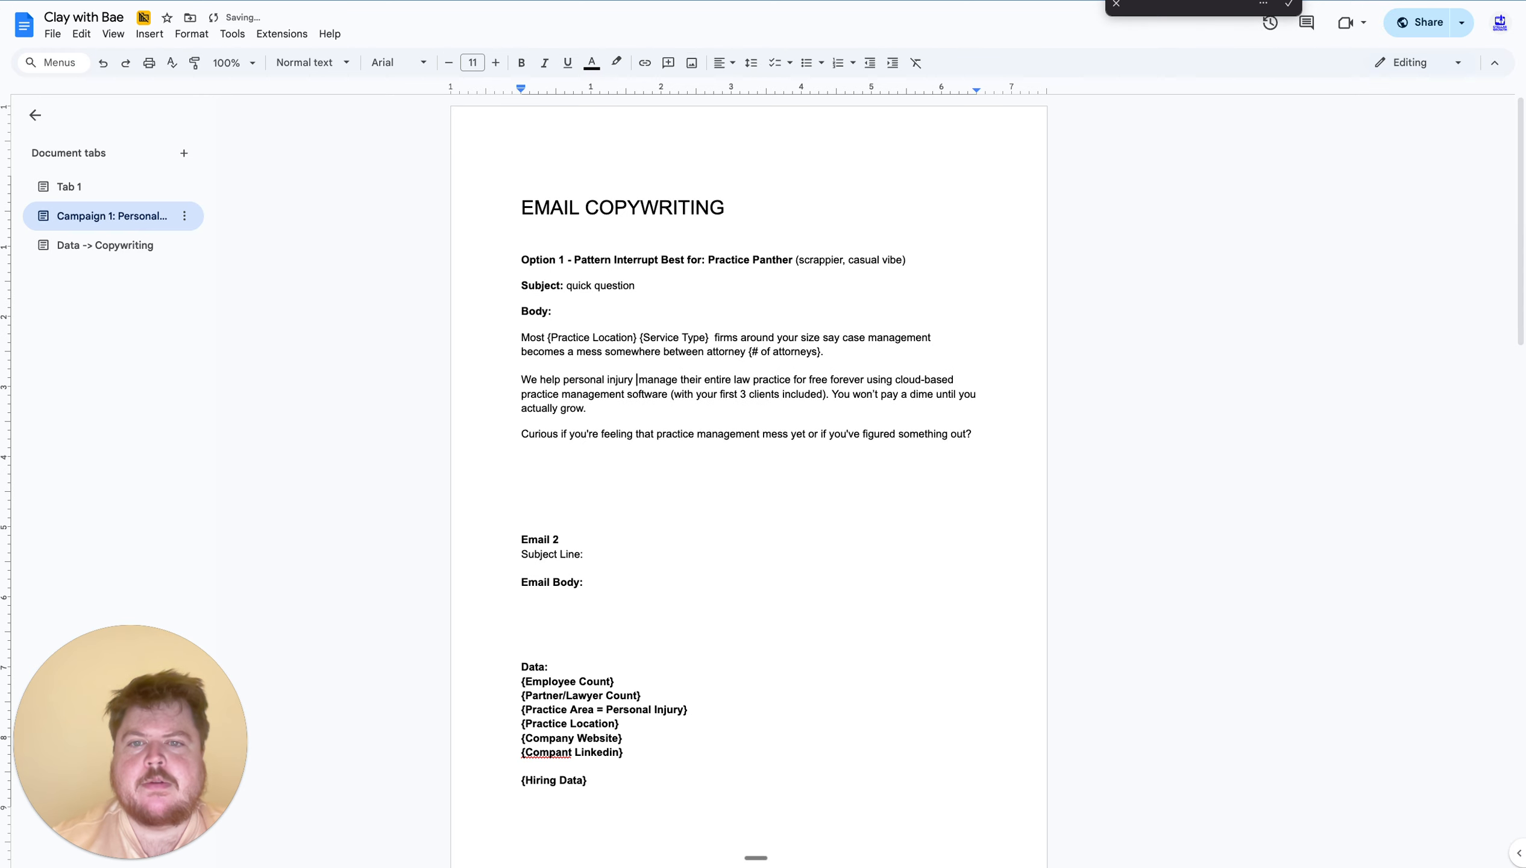
text(urs)
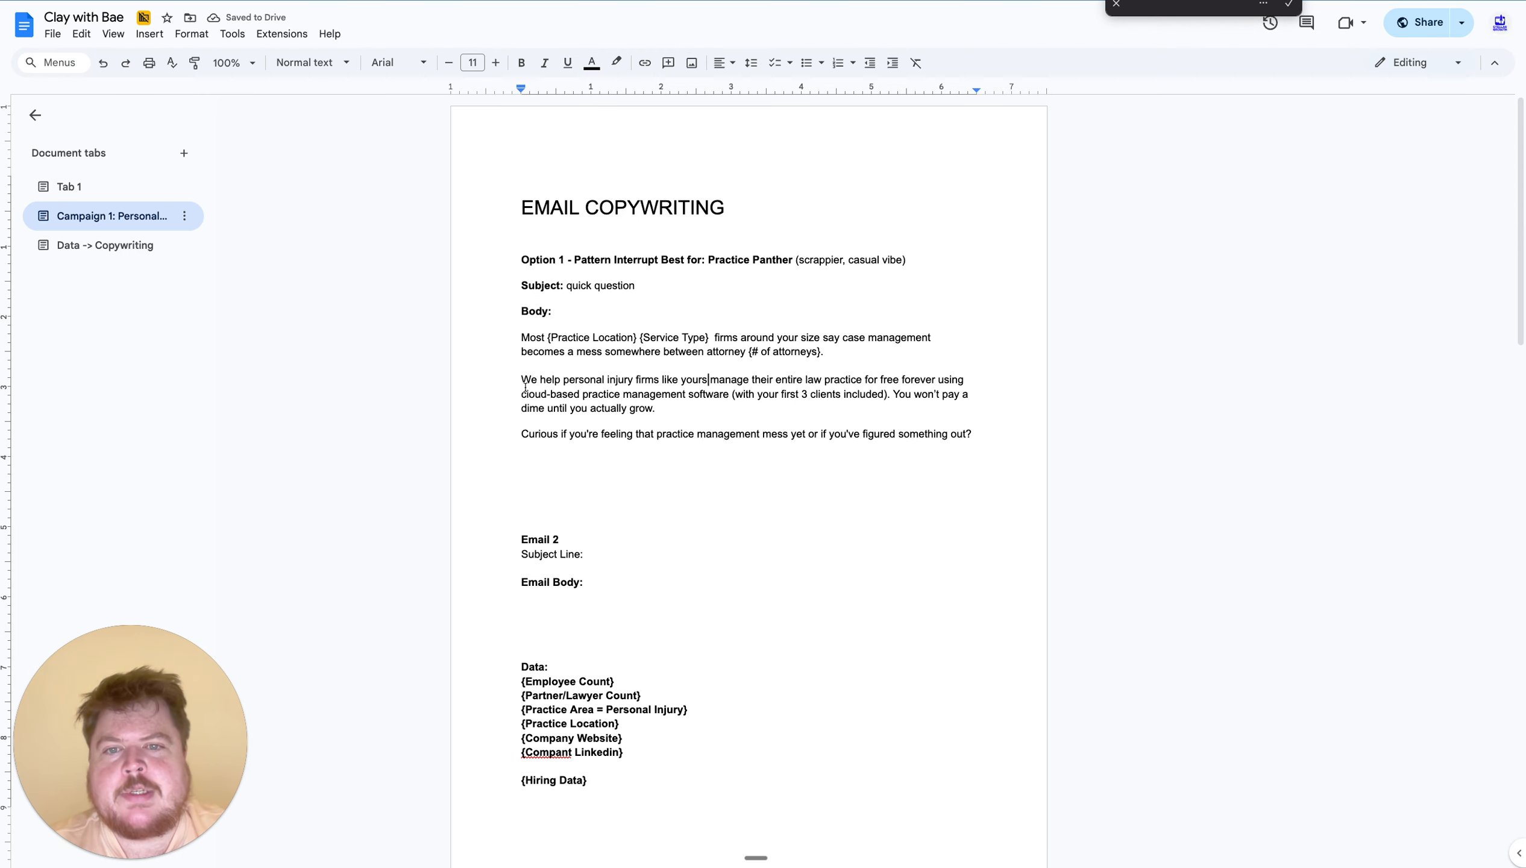
Reword the offer's audience as "personal injury firms like {case study companies}"
key(BackSpace)
key(BackSpace)
key(BackSpace)
key(BackSpace)
key(BackSpace)
key(BackSpace)
key(BackSpace)
key(BackSpace)
key(BackSpace)
key(BackSpace)
key(BackSpace)
key(BackSpace)
key(BackSpace)
key(BackSpace)
key(BackSpace)
key(BackSpace)
key(BackSpace)
key(BackSpace)
key(BackSpace)
key(BackSpace)
text(injury )
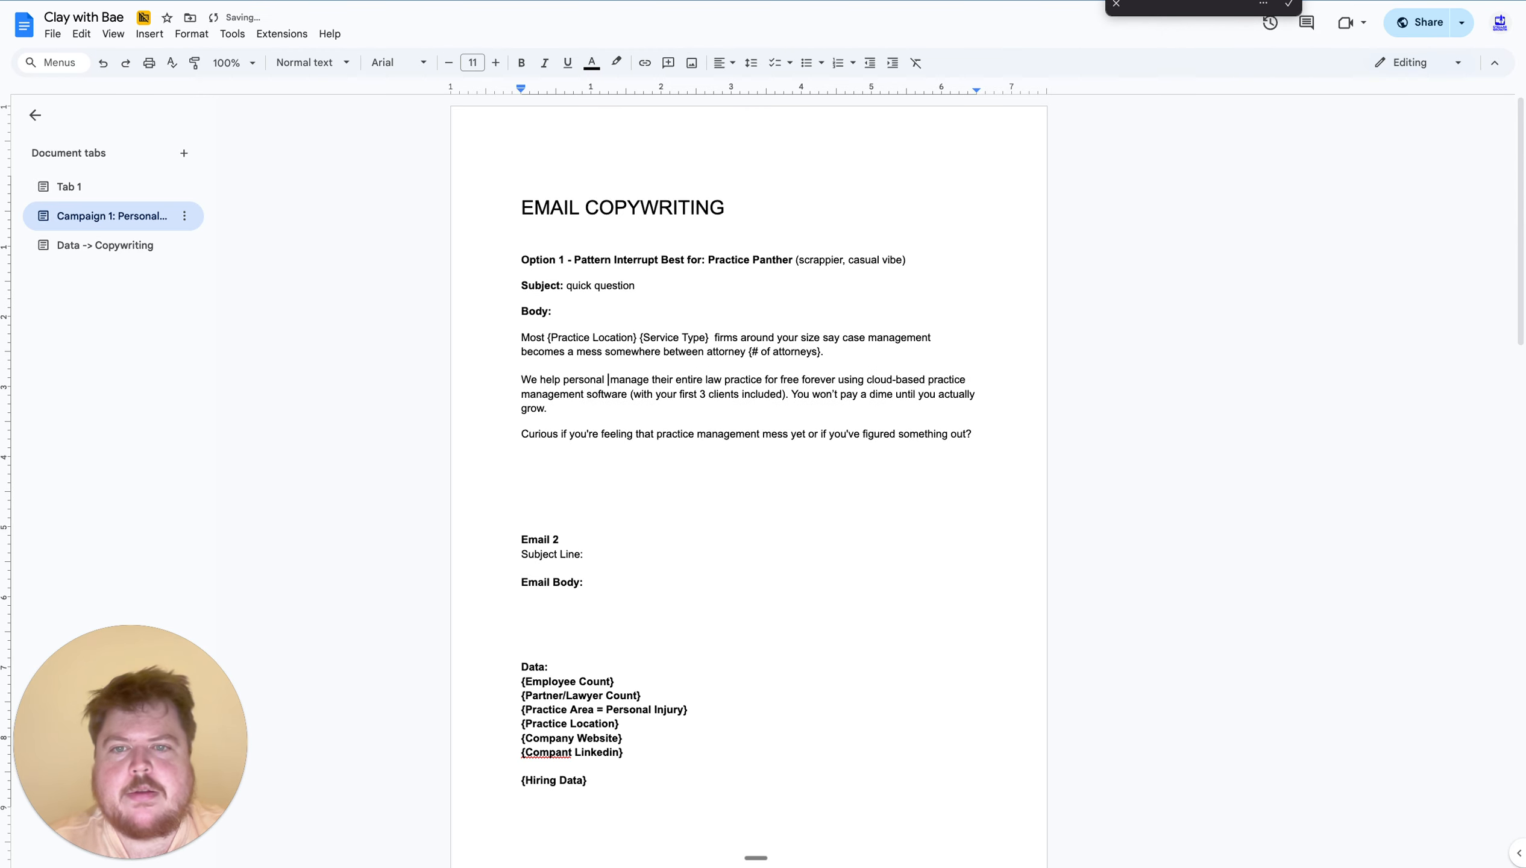
text(firms like {cas)
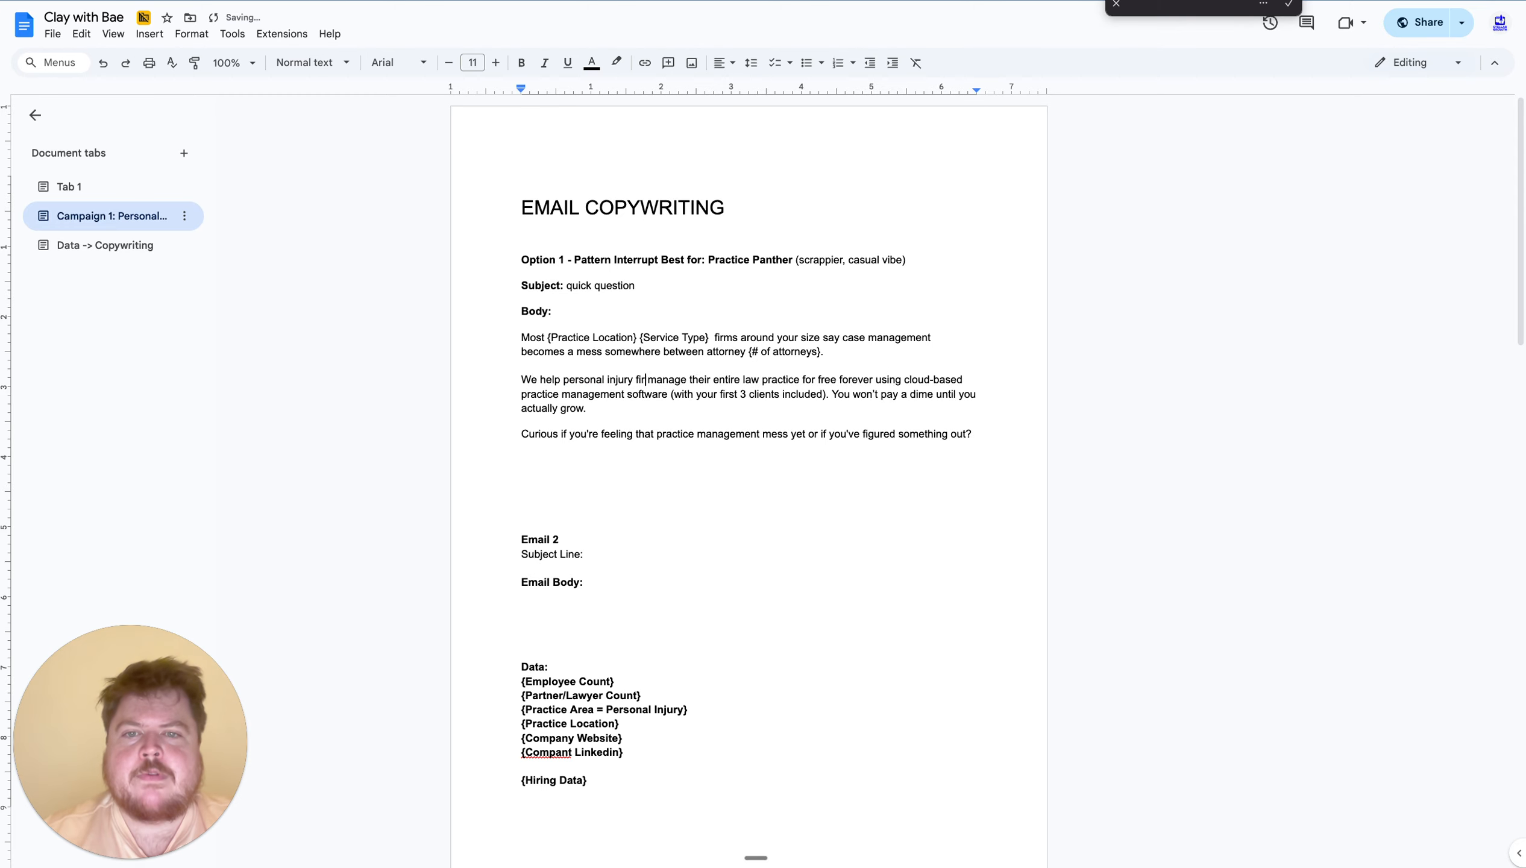
text(e study companies)
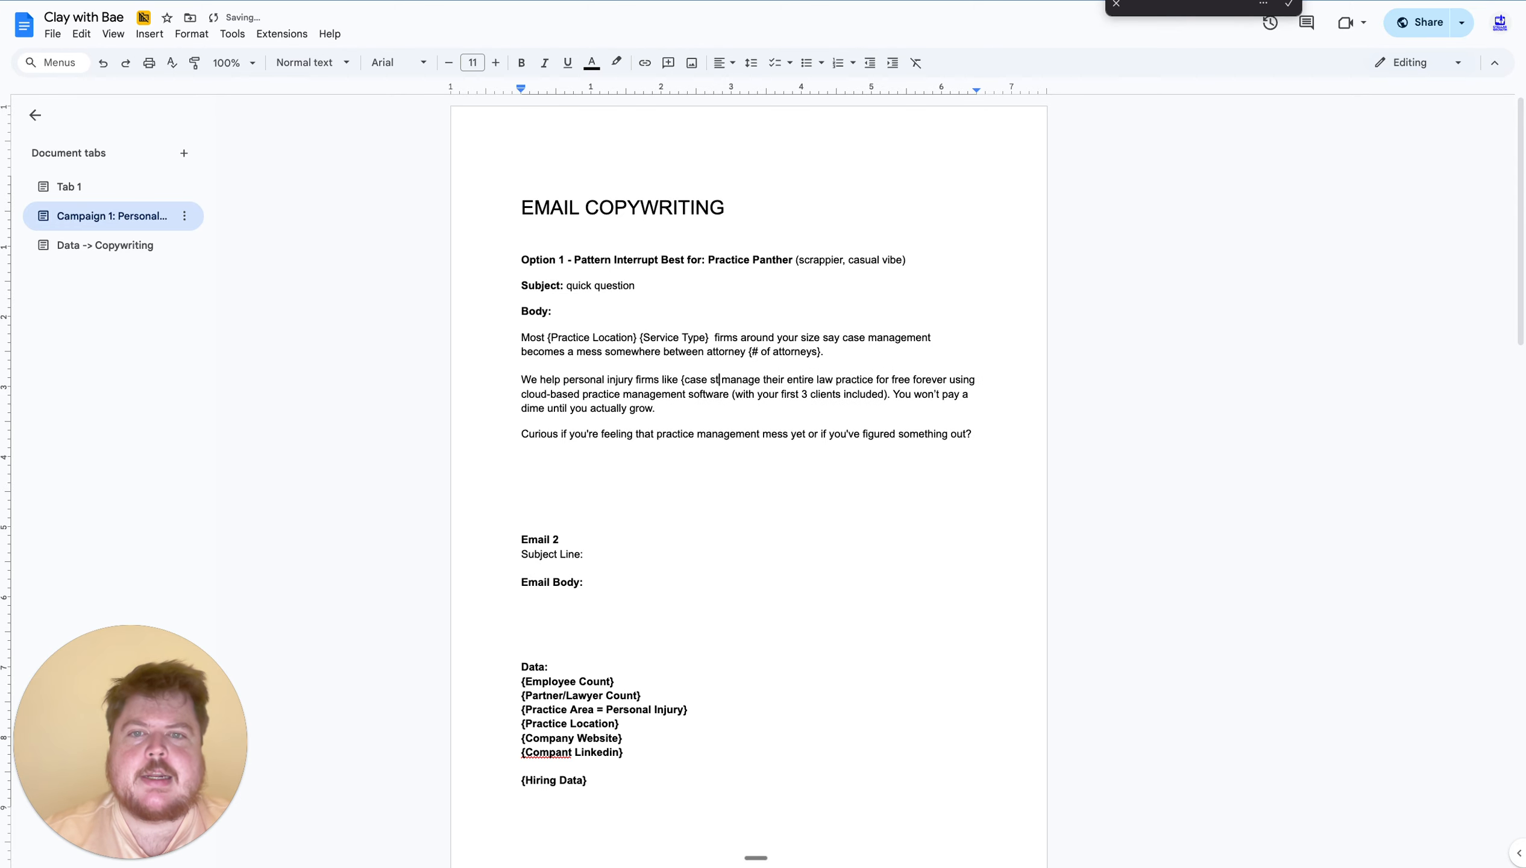
text(})
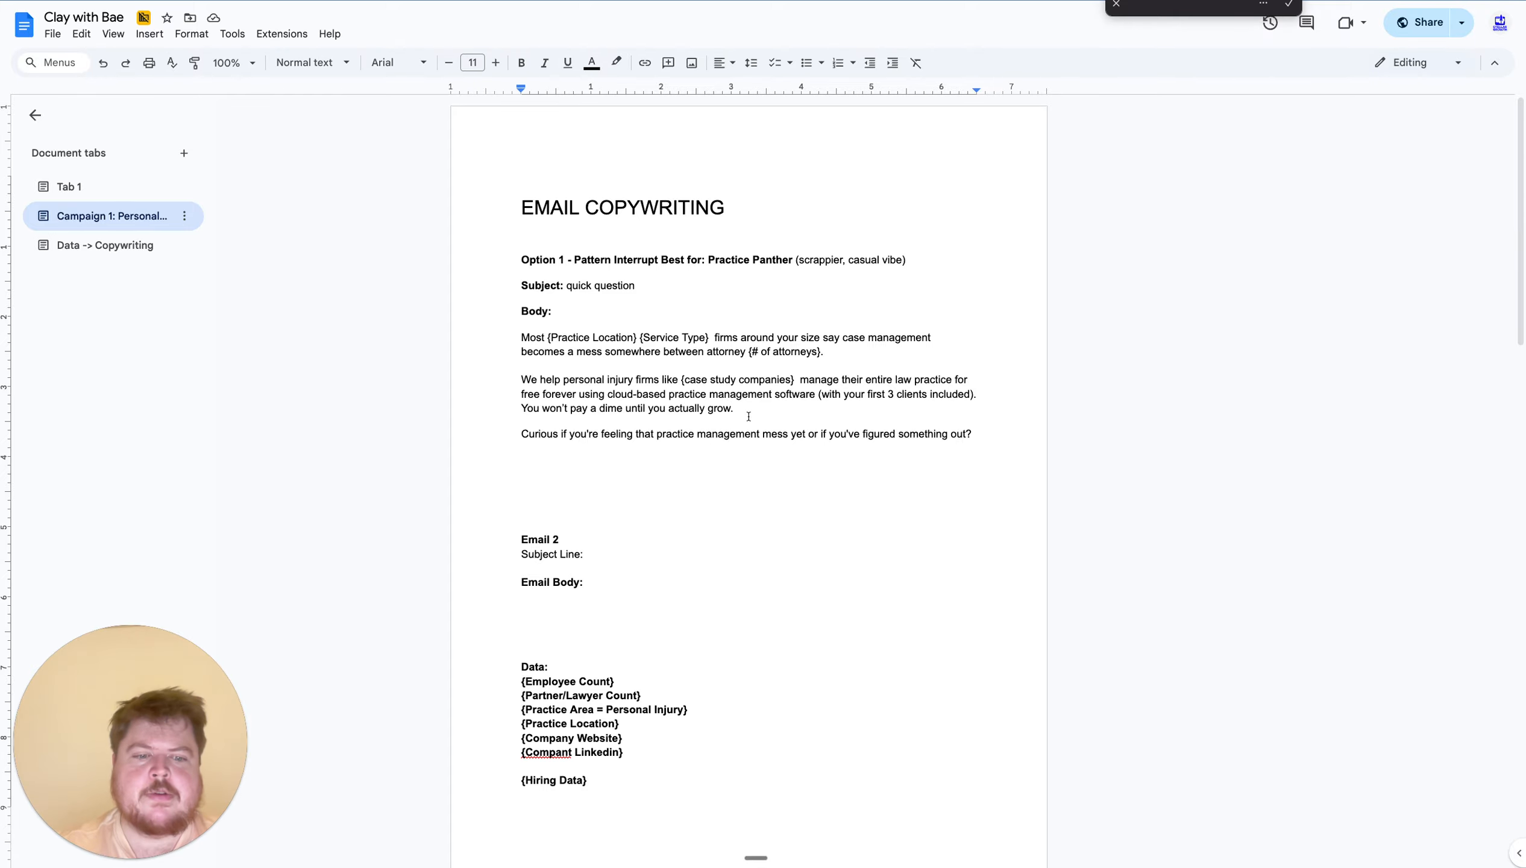
Highlight the whole offer paragraph beginning "We help personal injury firms" in yellow
drag(744, 420, 513, 380)
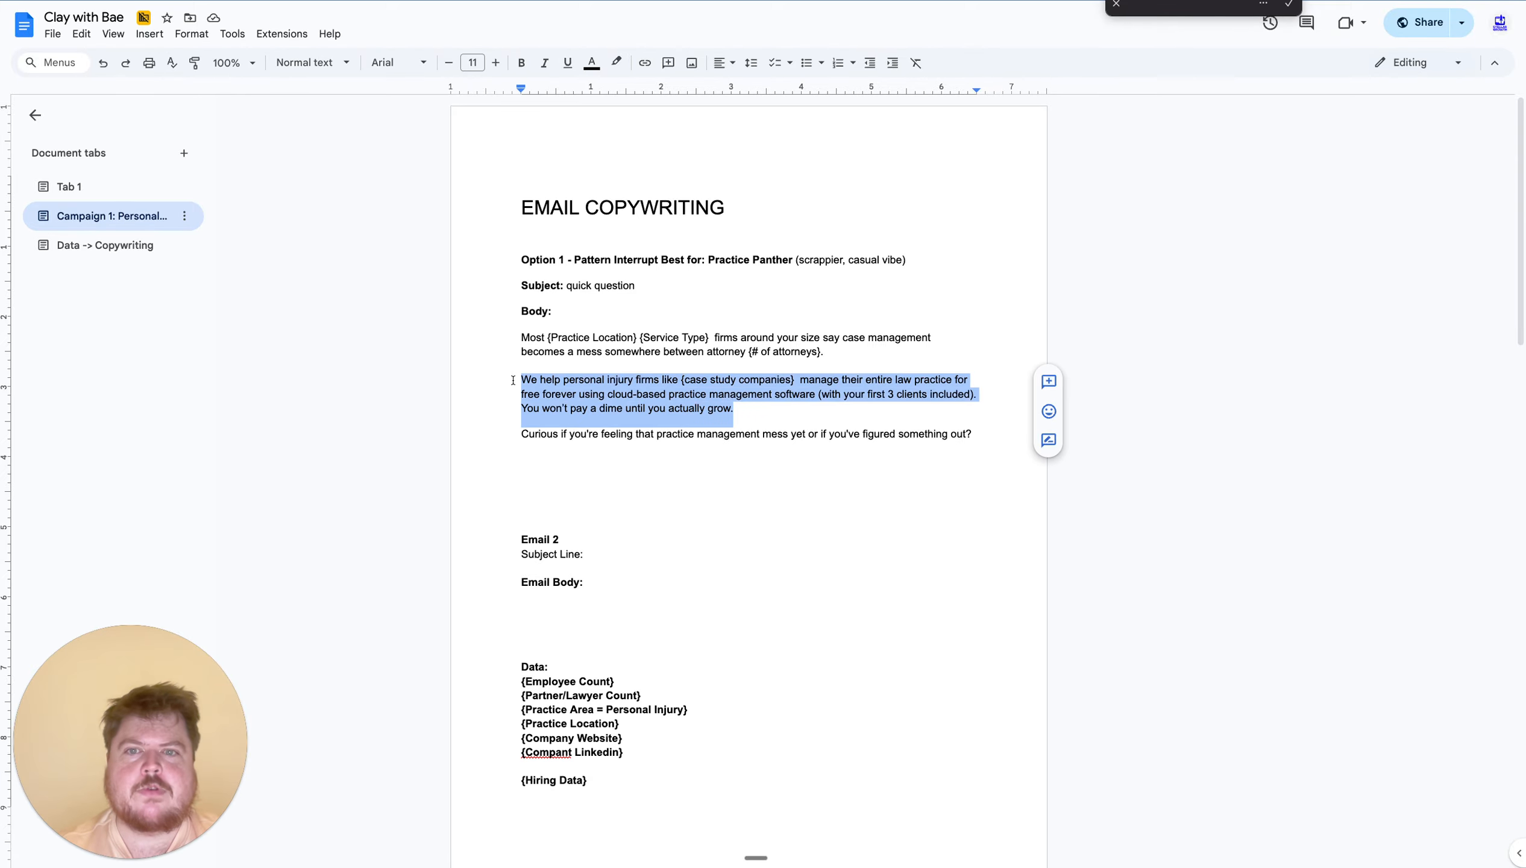
click(617, 62)
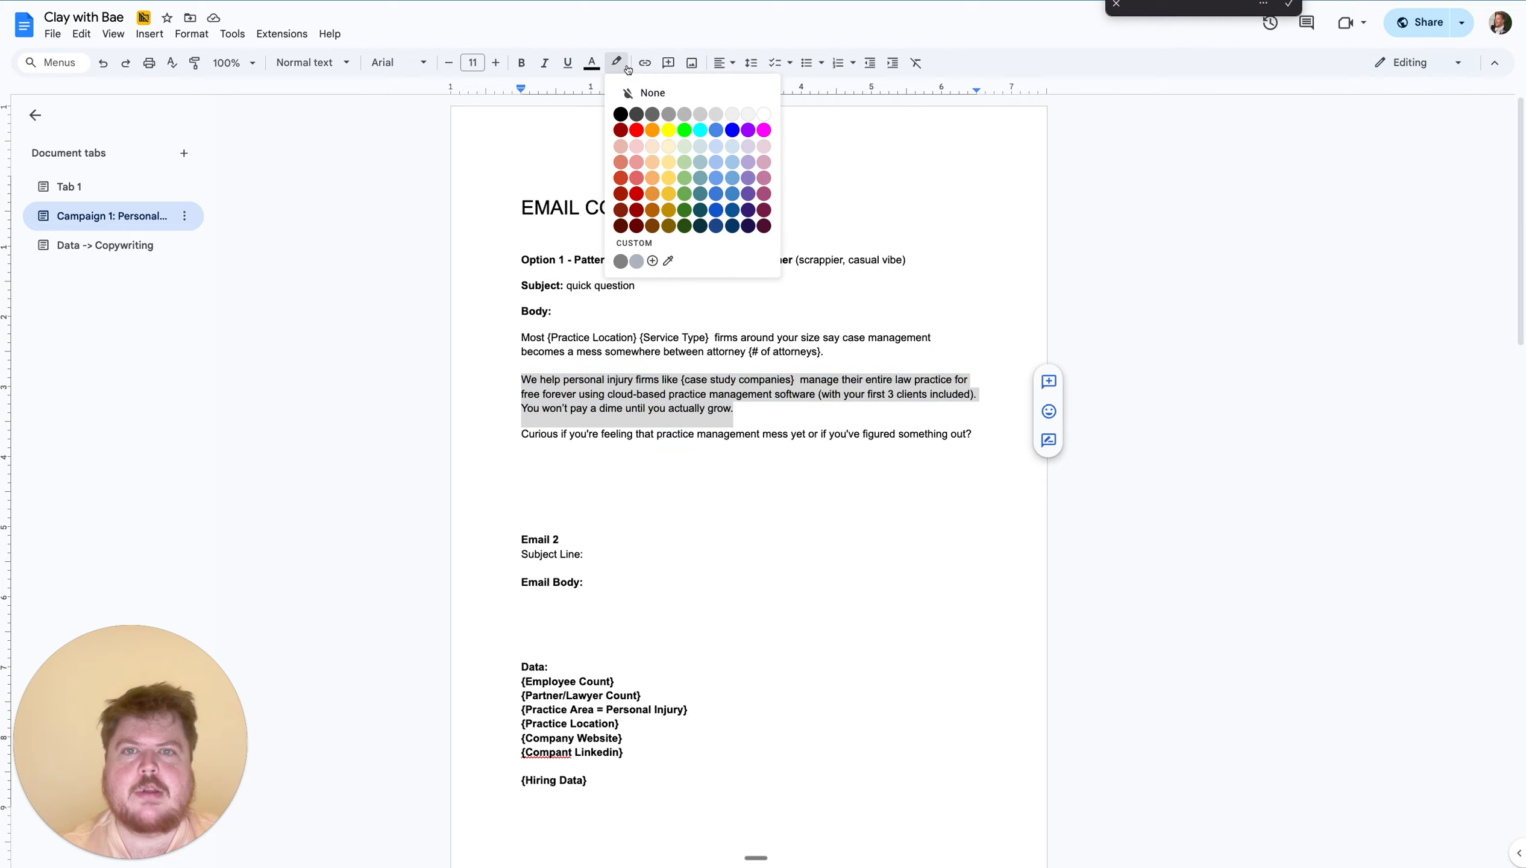
click(666, 131)
click(743, 409)
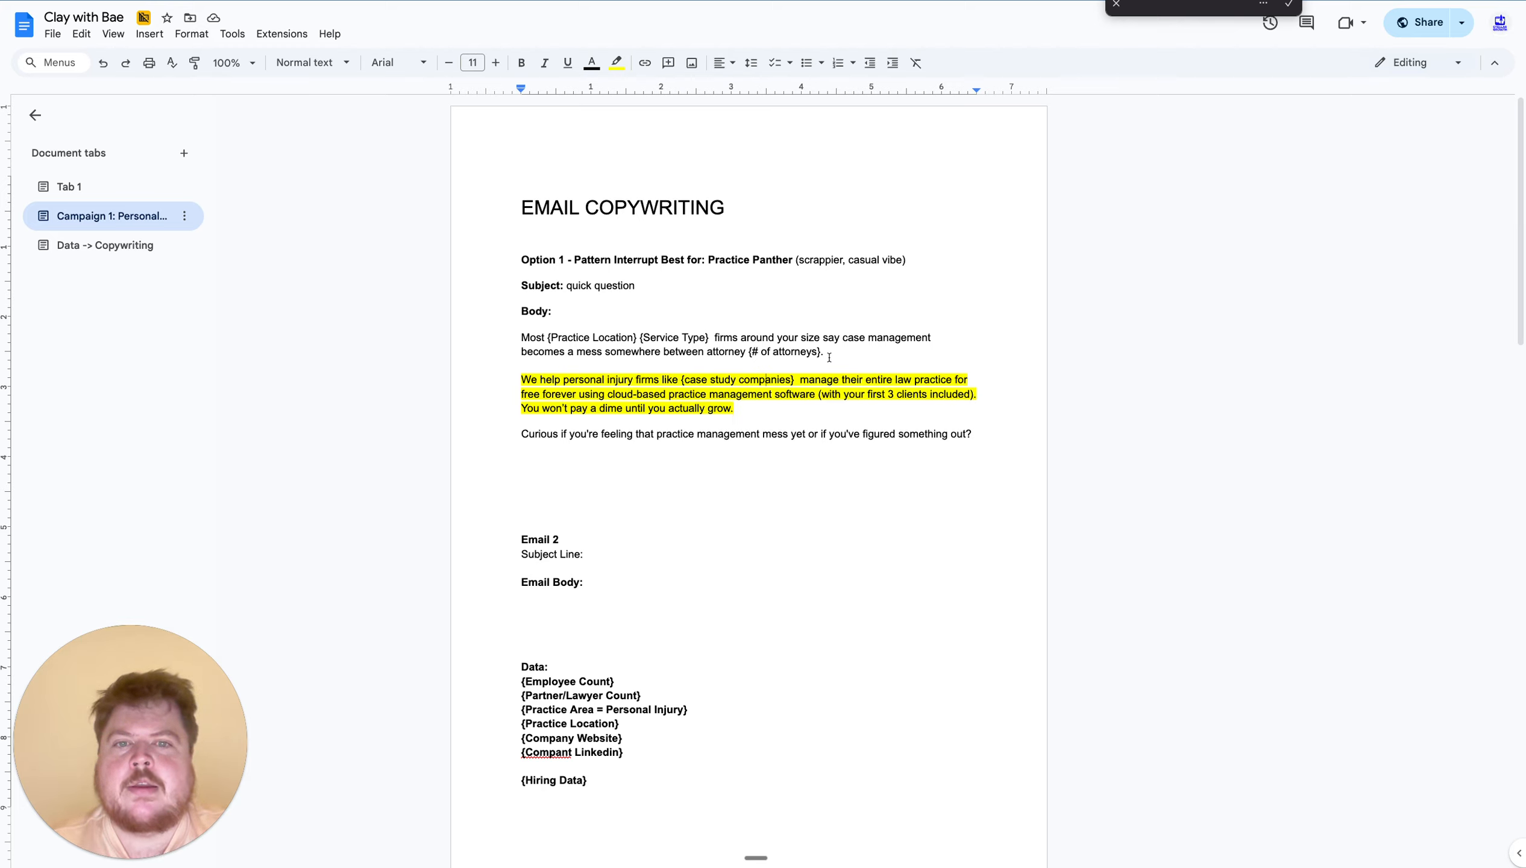
Highlight the opening paragraph beginning "Most {Practice Location}" in green
drag(831, 354, 522, 339)
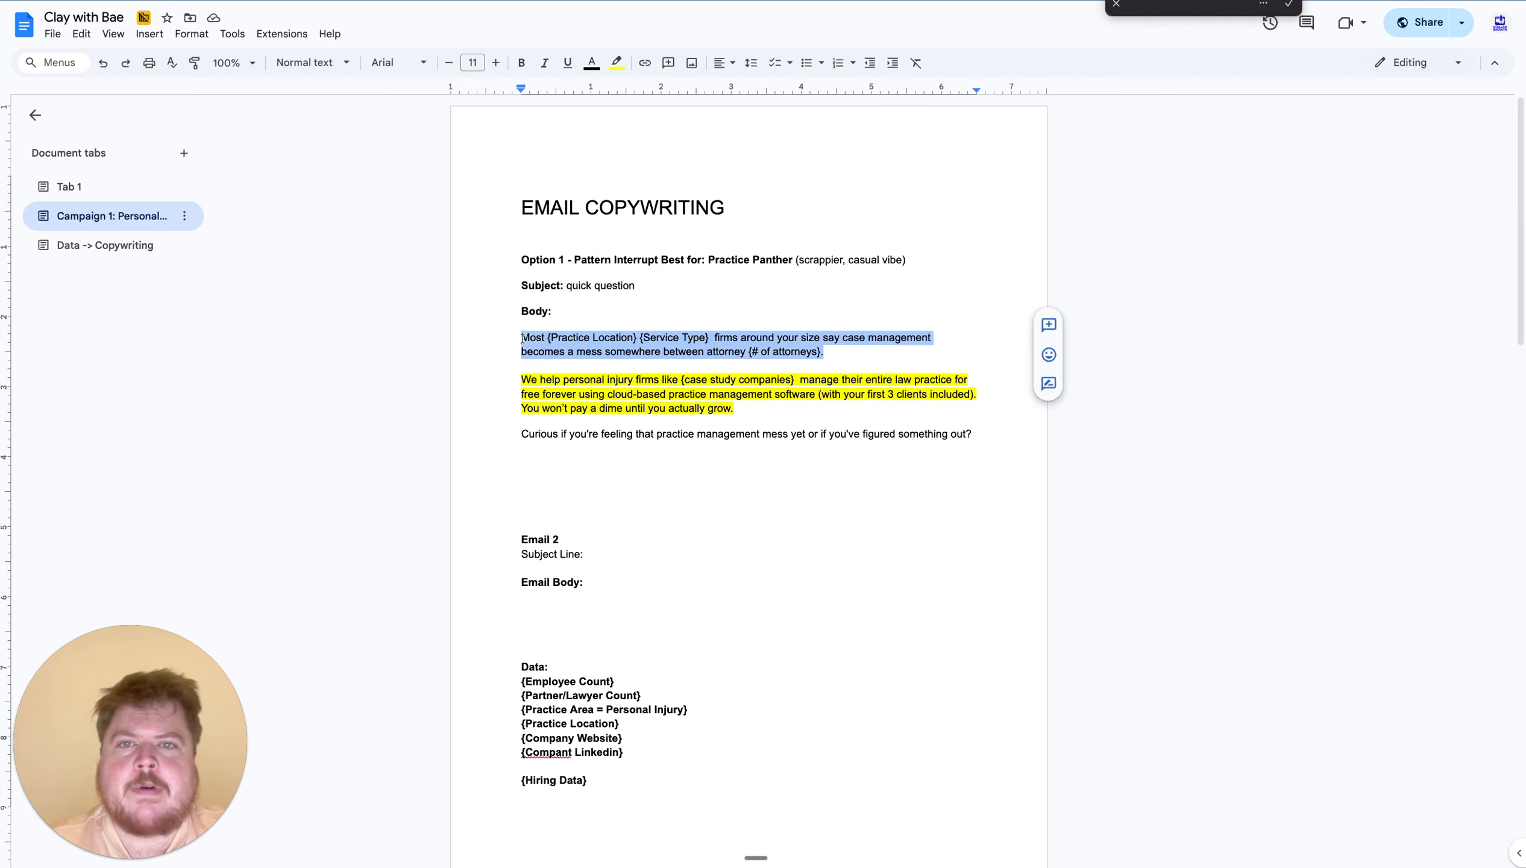
click(617, 62)
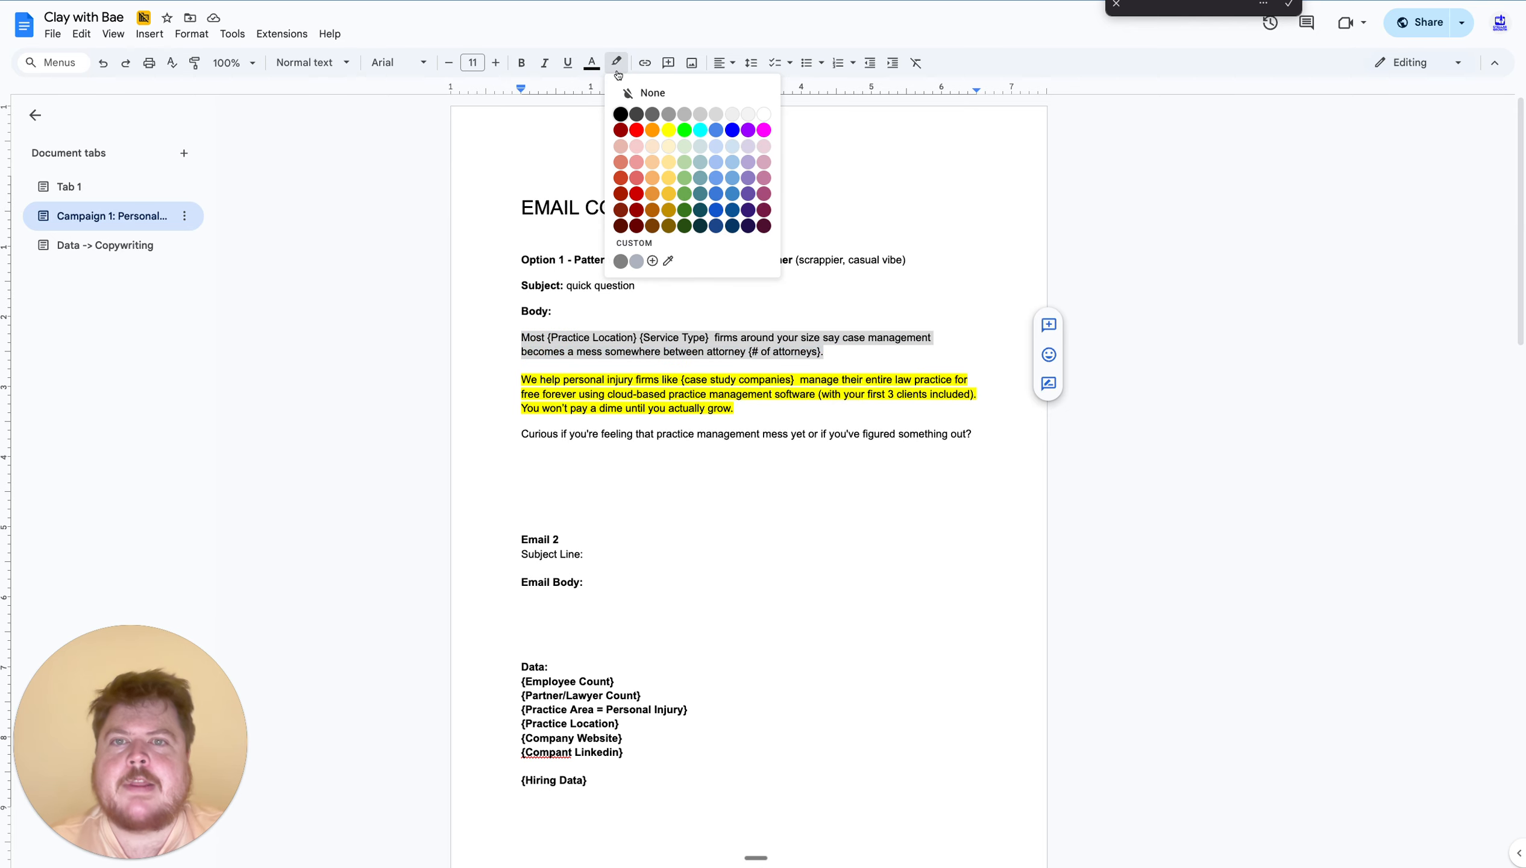
click(684, 131)
Highlight the closing question beginning "Curious if you're feeling" in yellow
click(910, 434)
drag(975, 441, 499, 437)
click(616, 62)
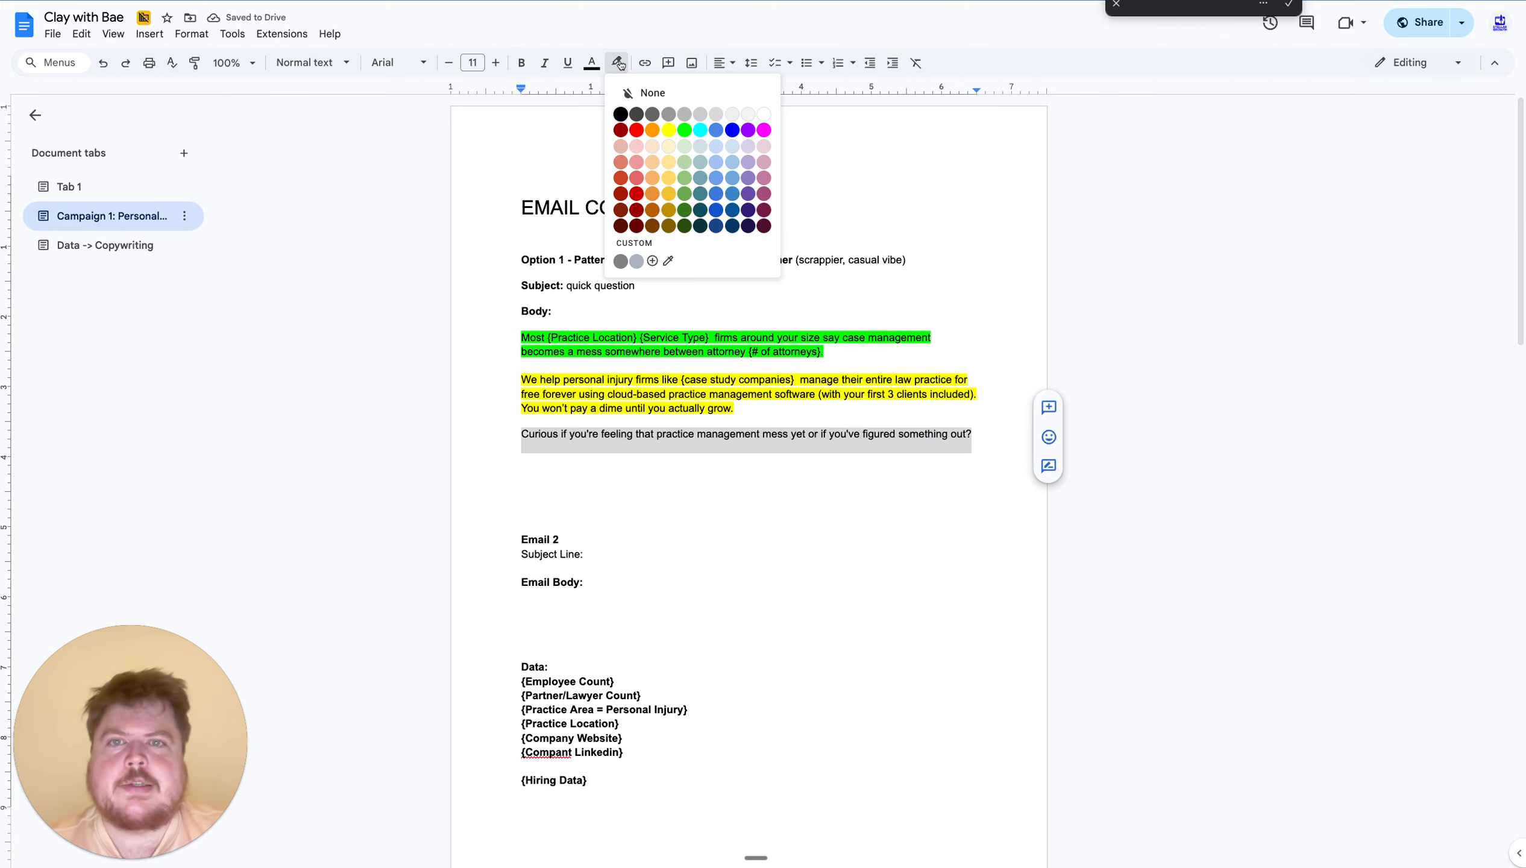
click(667, 132)
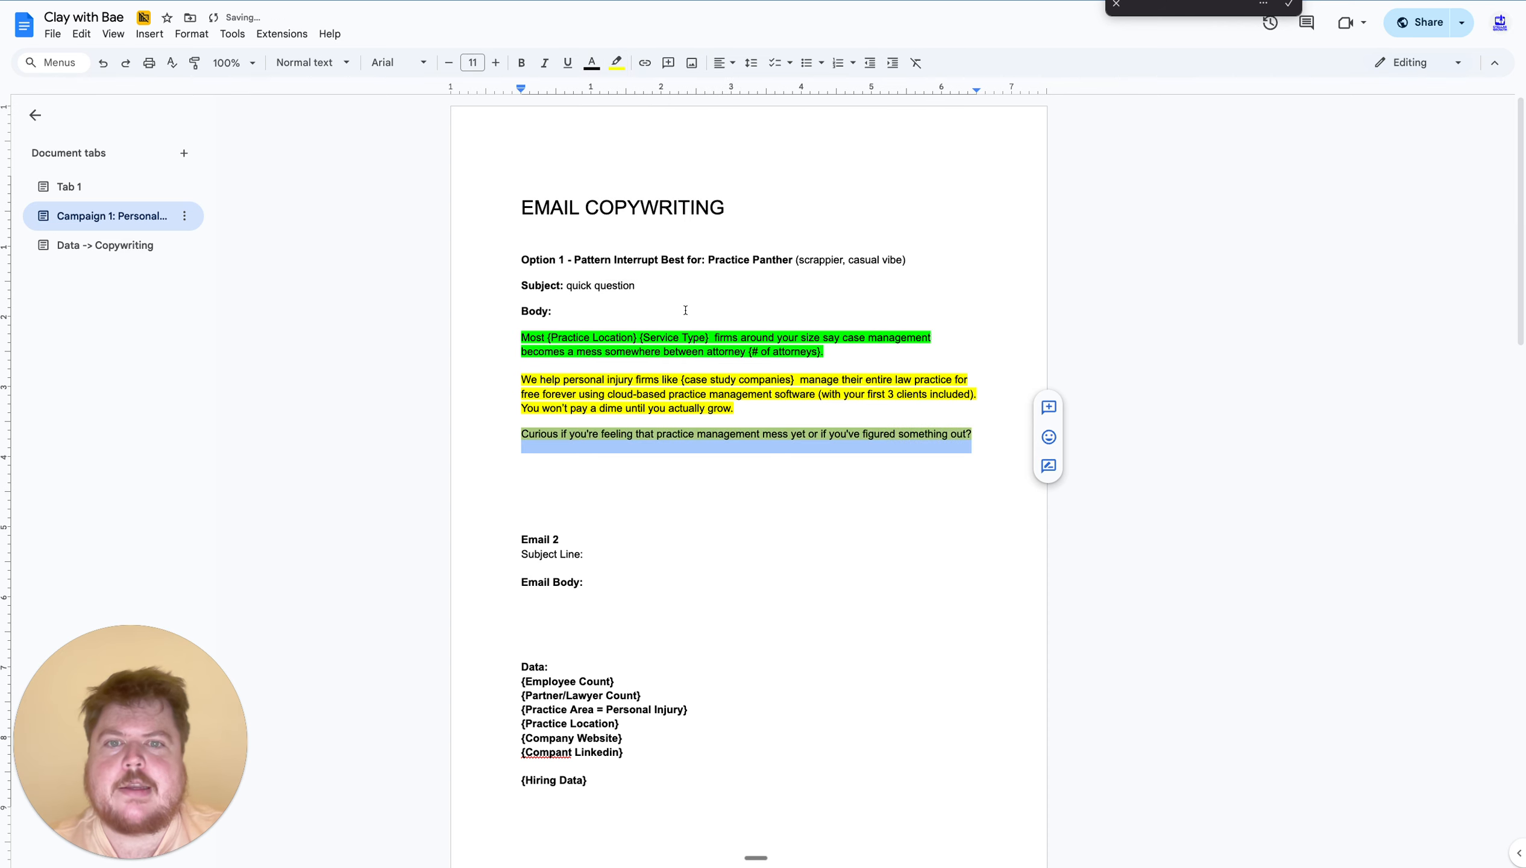
click(714, 413)
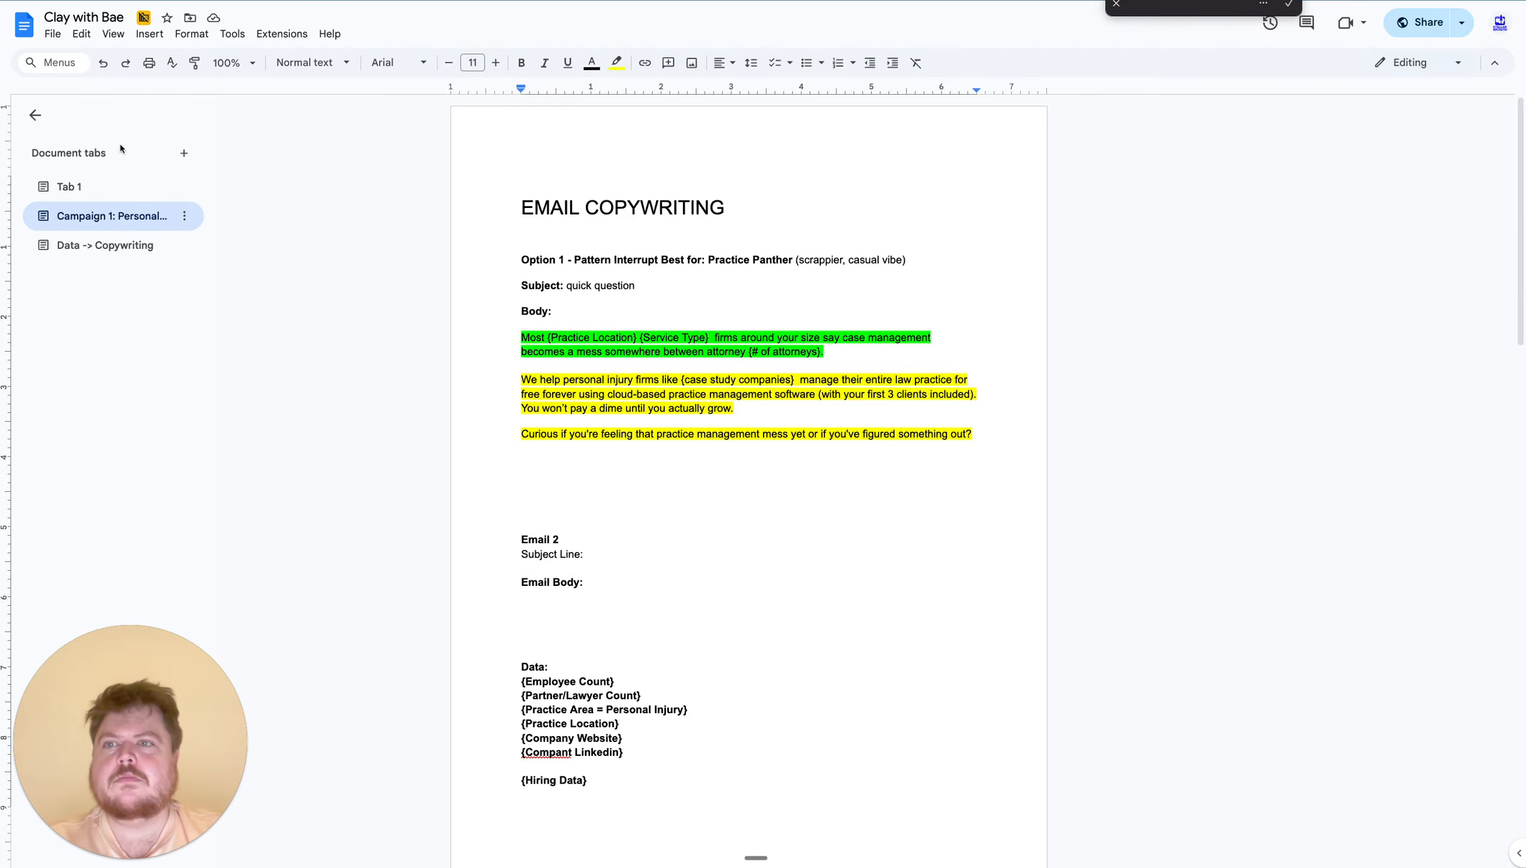
Review the Data -> Copywriting framework and the Tab 1 milestones, and return to the Campaign 1 email
click(98, 245)
scroll(593, 332, down, 1)
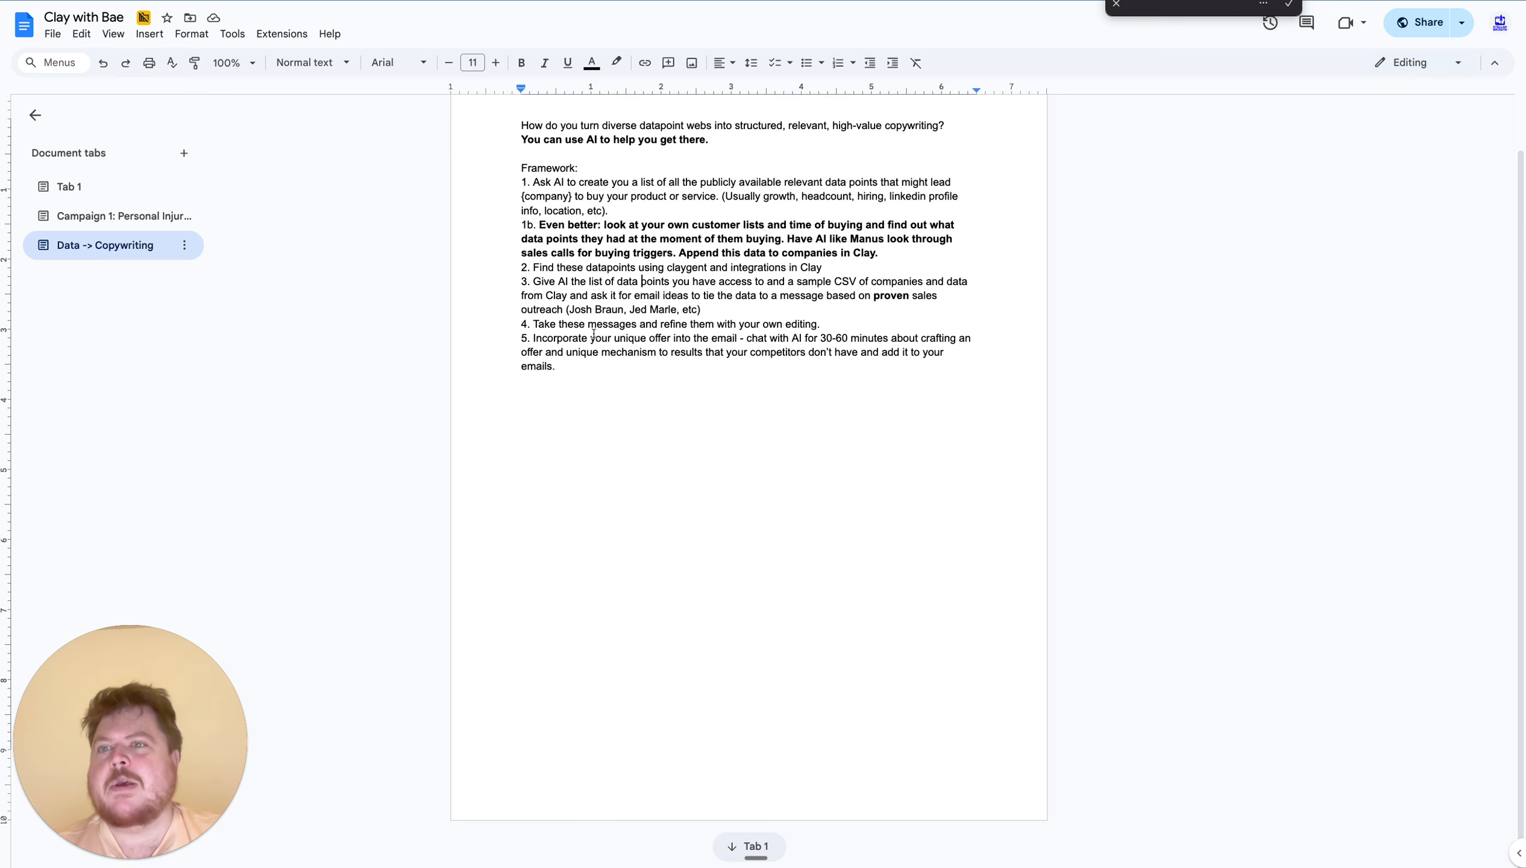
click(105, 187)
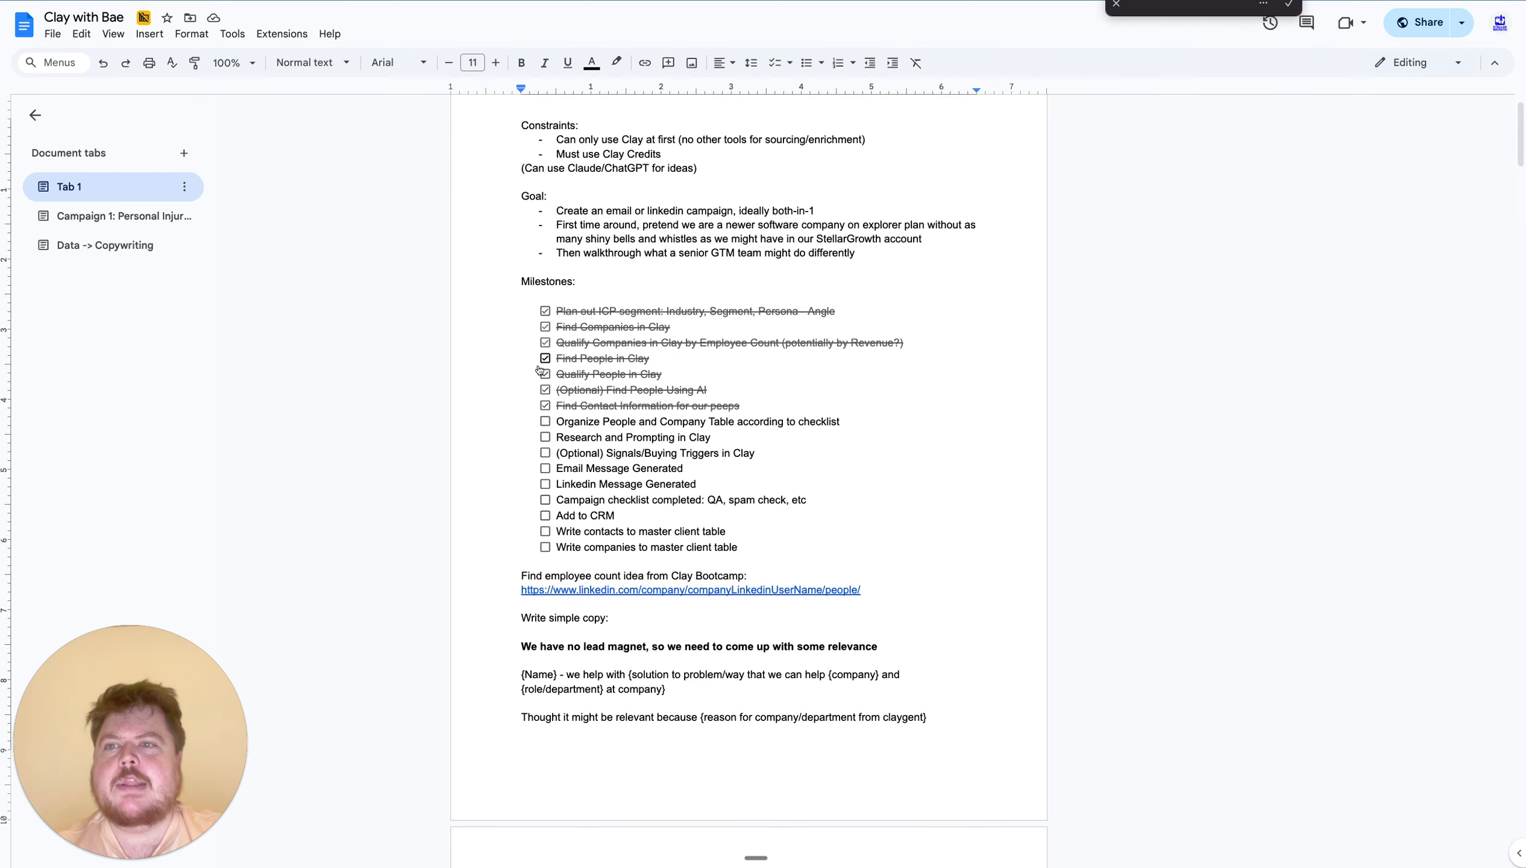
click(137, 224)
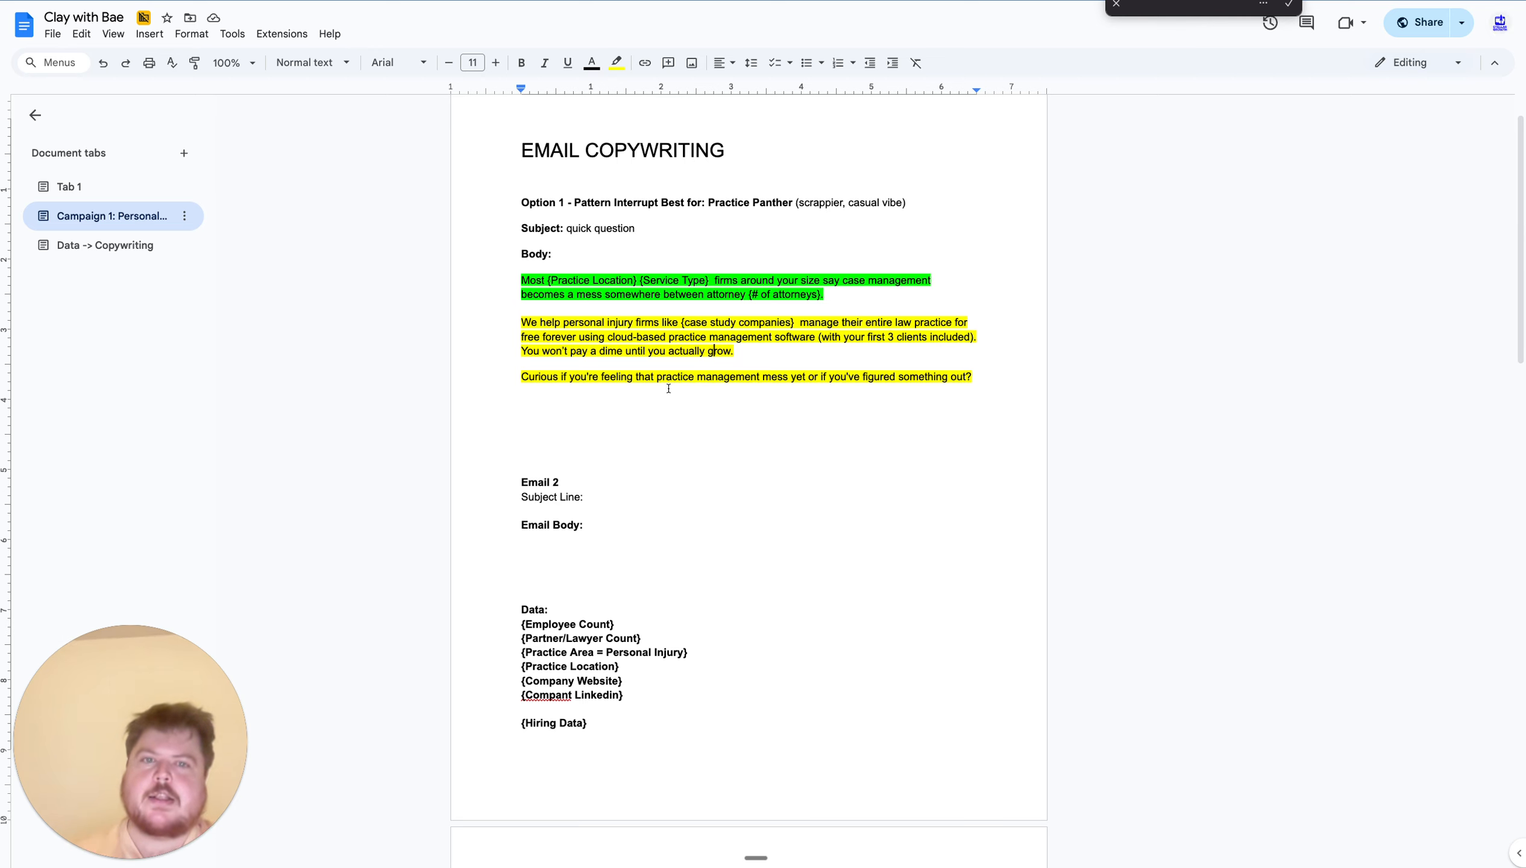
Adjust the blank lines between the closing question and the Email 2 heading to leave a small gap
click(998, 388)
key(Return)
key(Return)
key(Return)
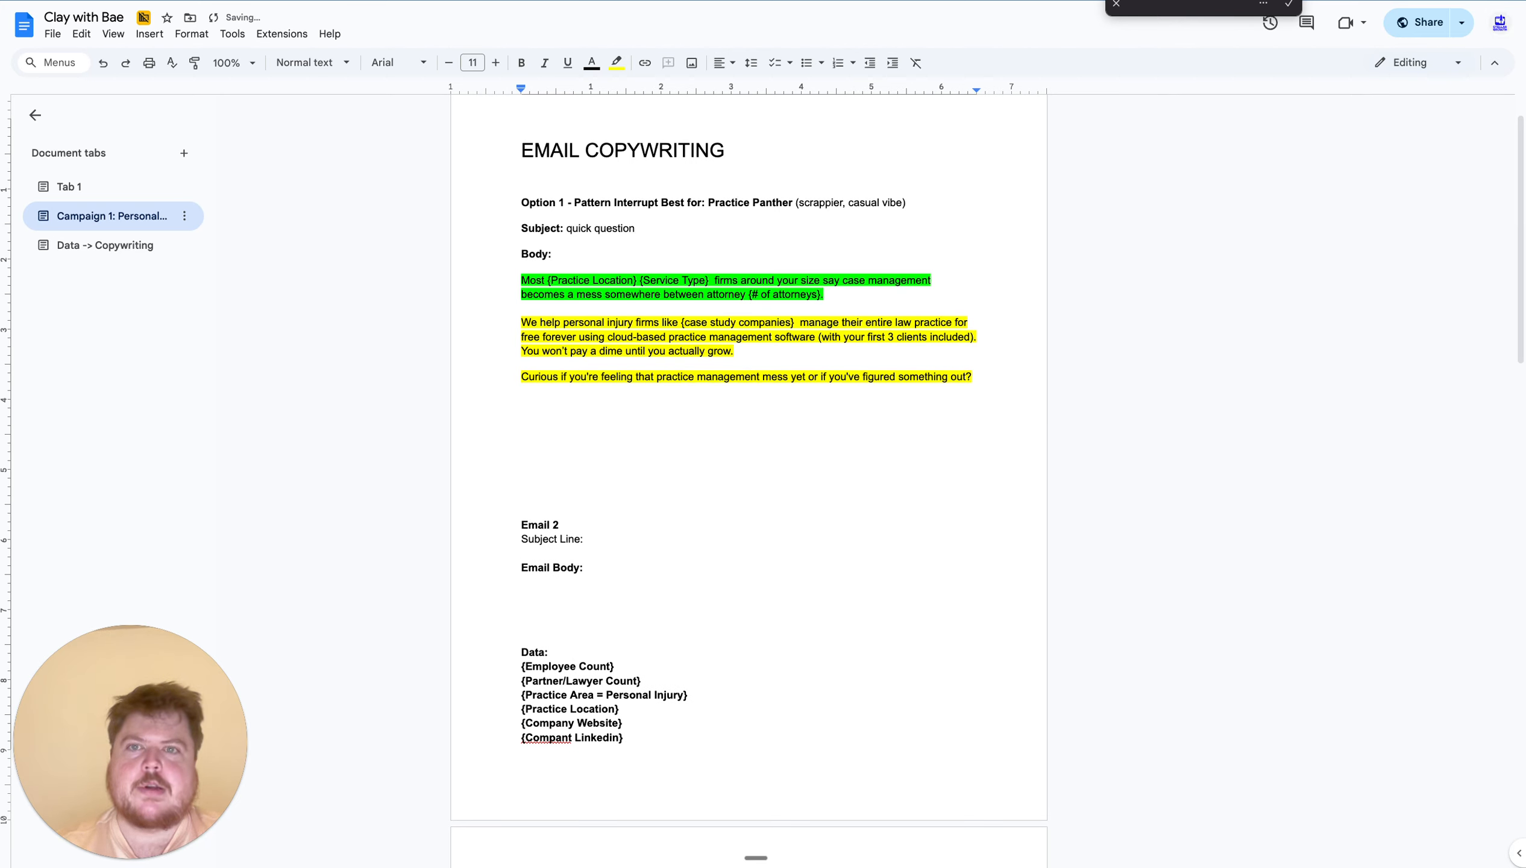
click(584, 541)
click(561, 451)
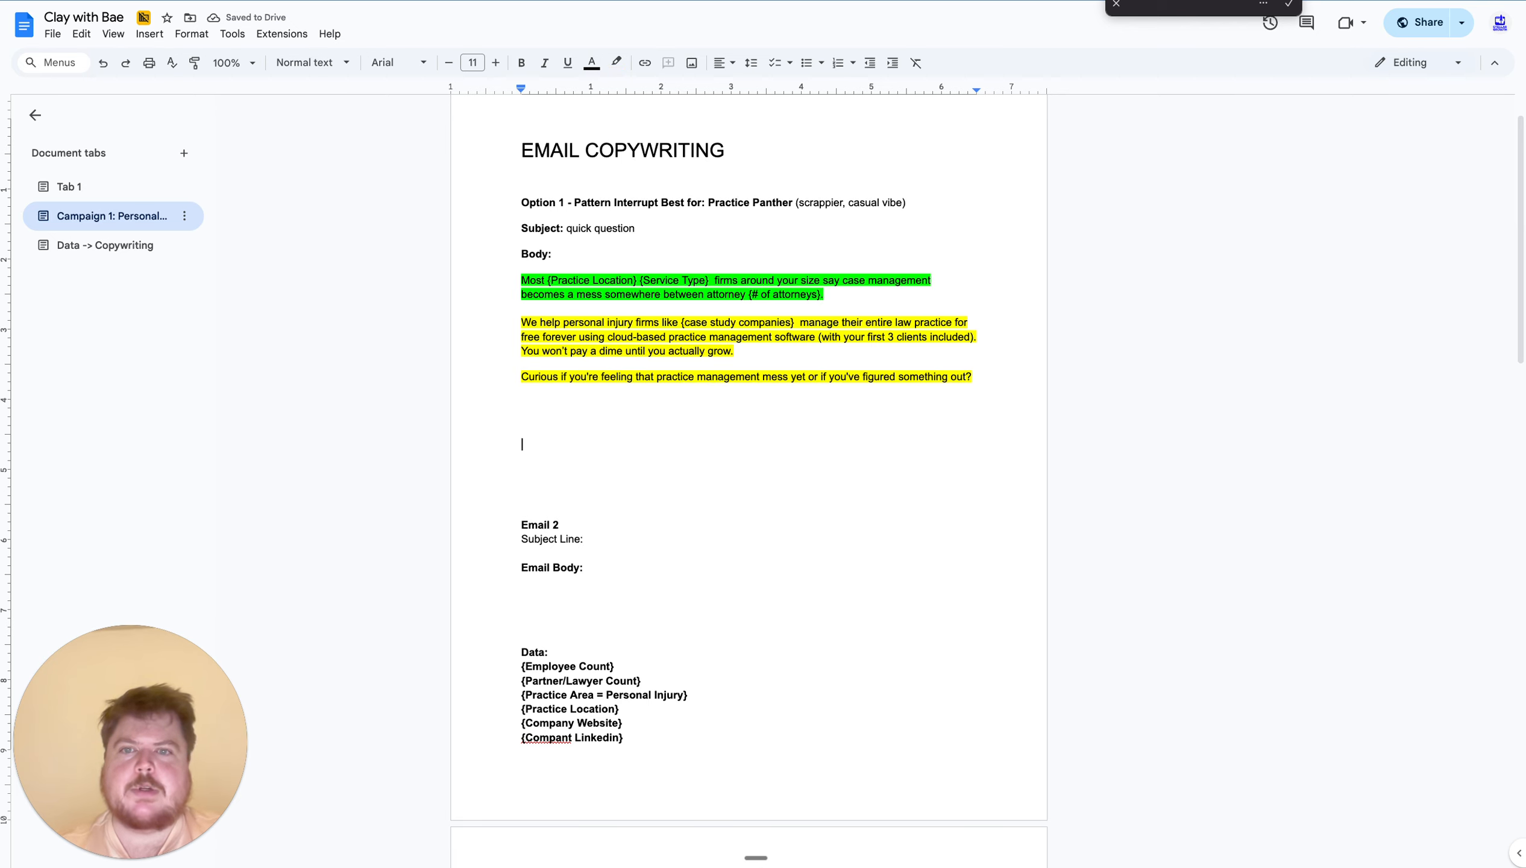
key(BackSpace)
key(BackSpace)
key(BackSpace)
key(BackSpace)
Add the heading "Option 2: AI Generated Email based on role, company age, size, location, etc" above Email 2
click(552, 435)
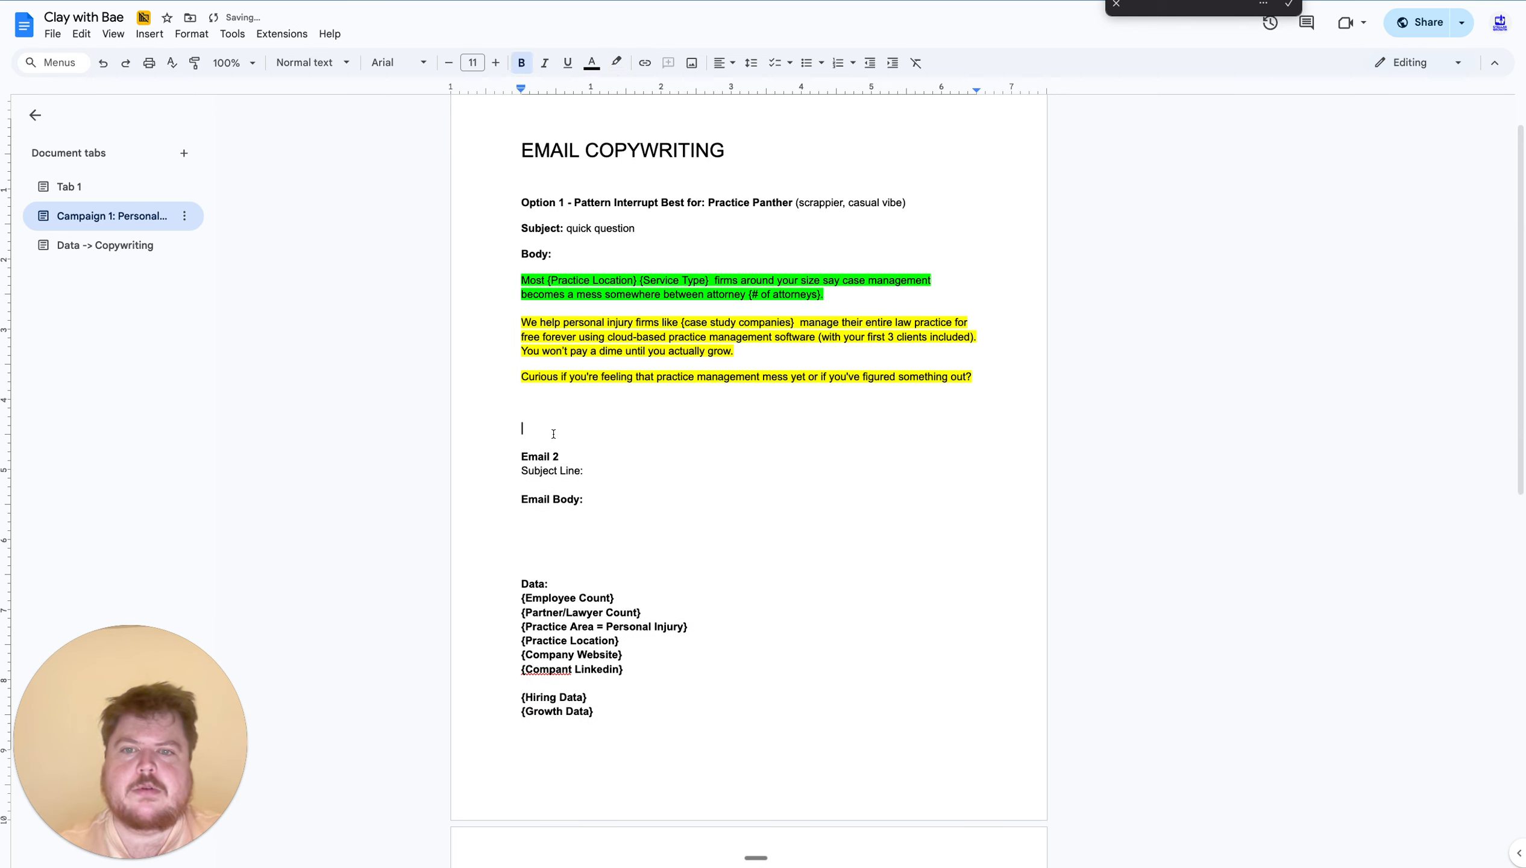
text(Option 2)
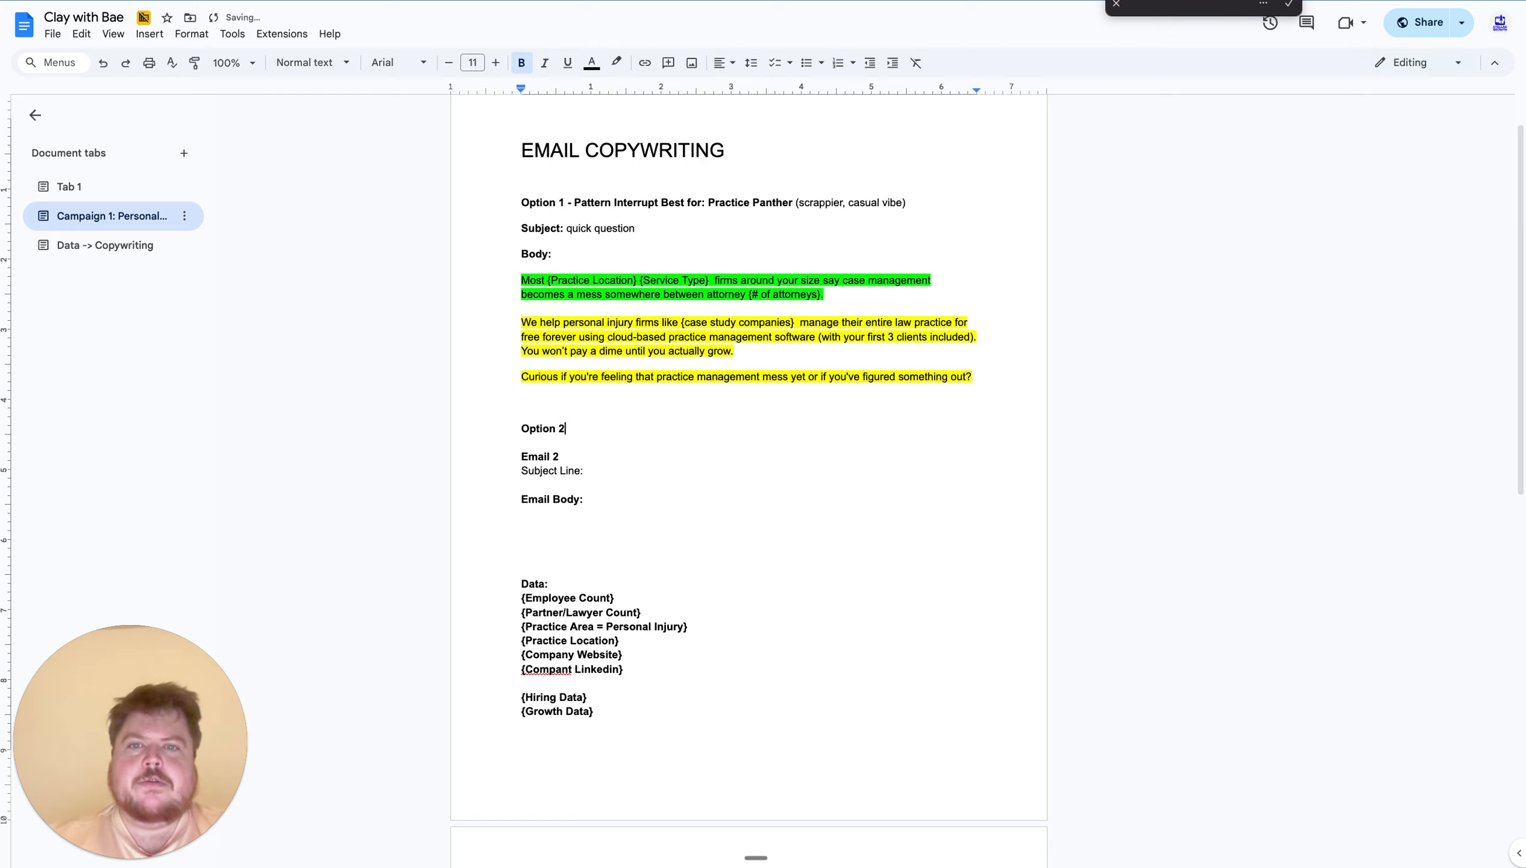
text(: AI Ge)
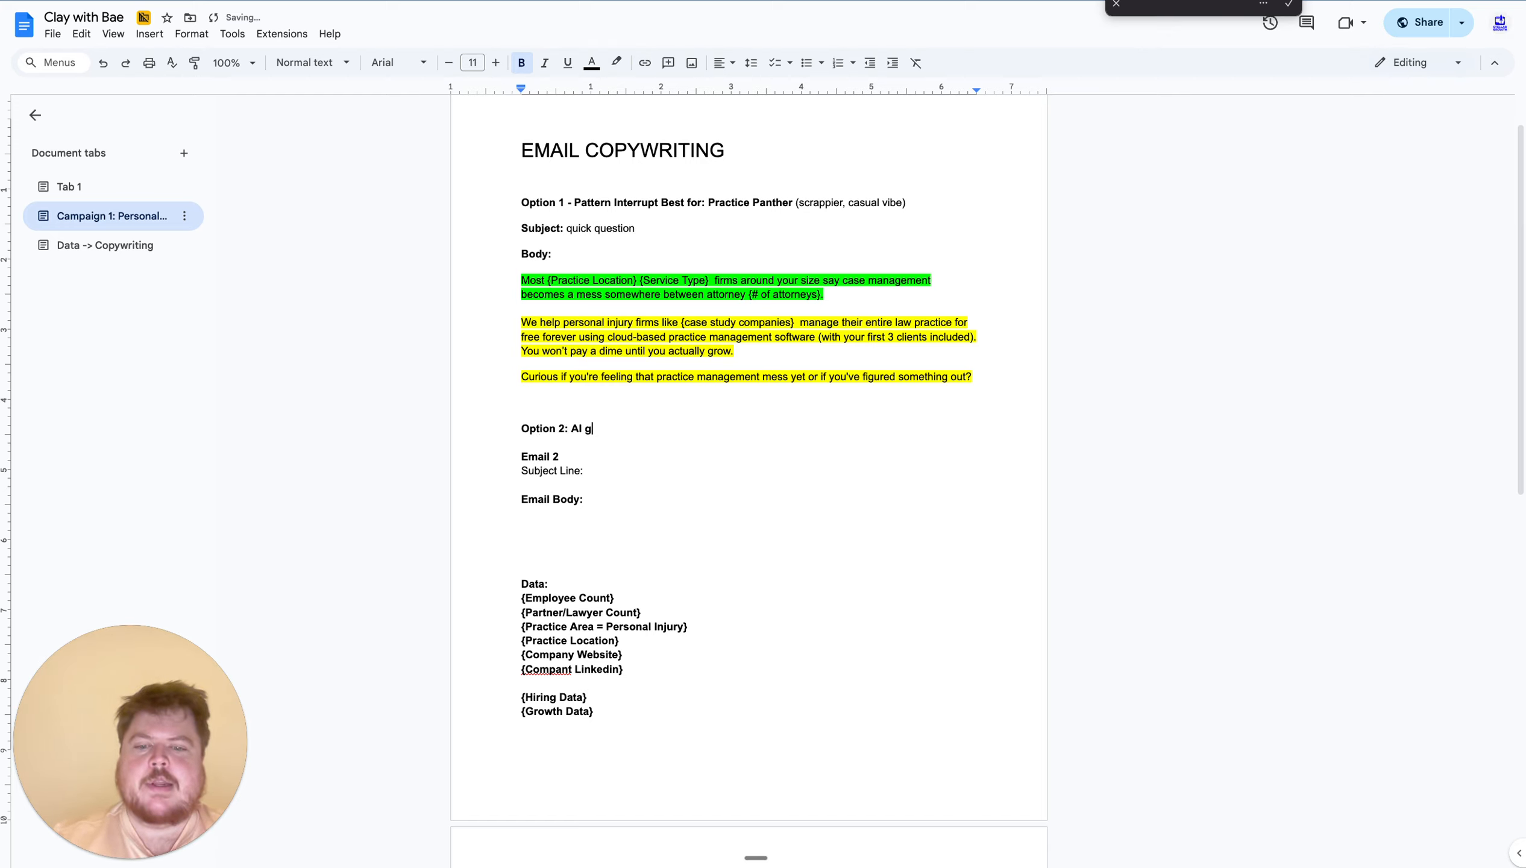
text(nera)
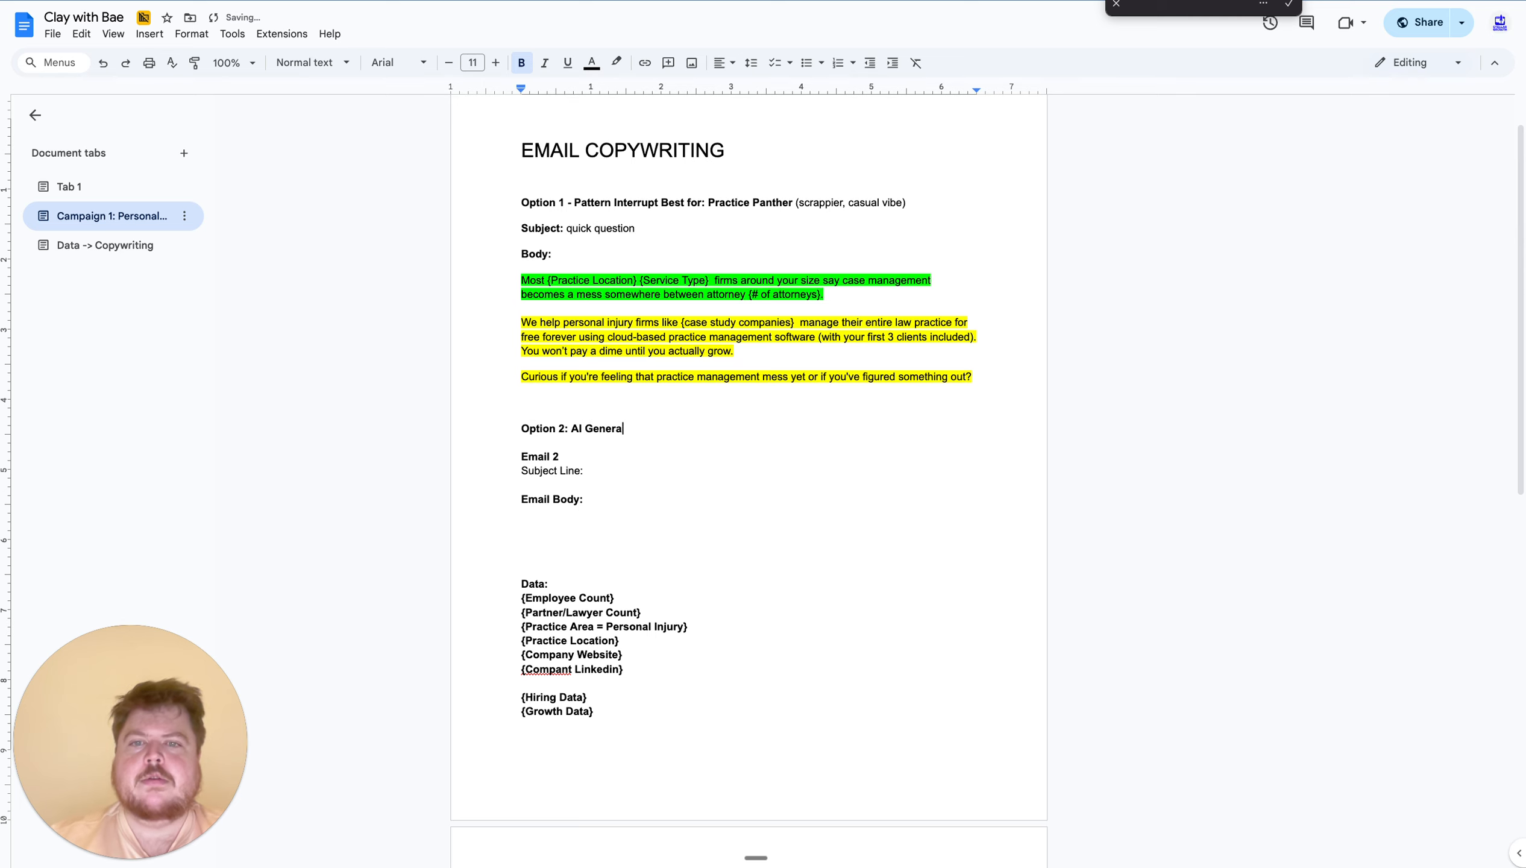
text(ted Email bas)
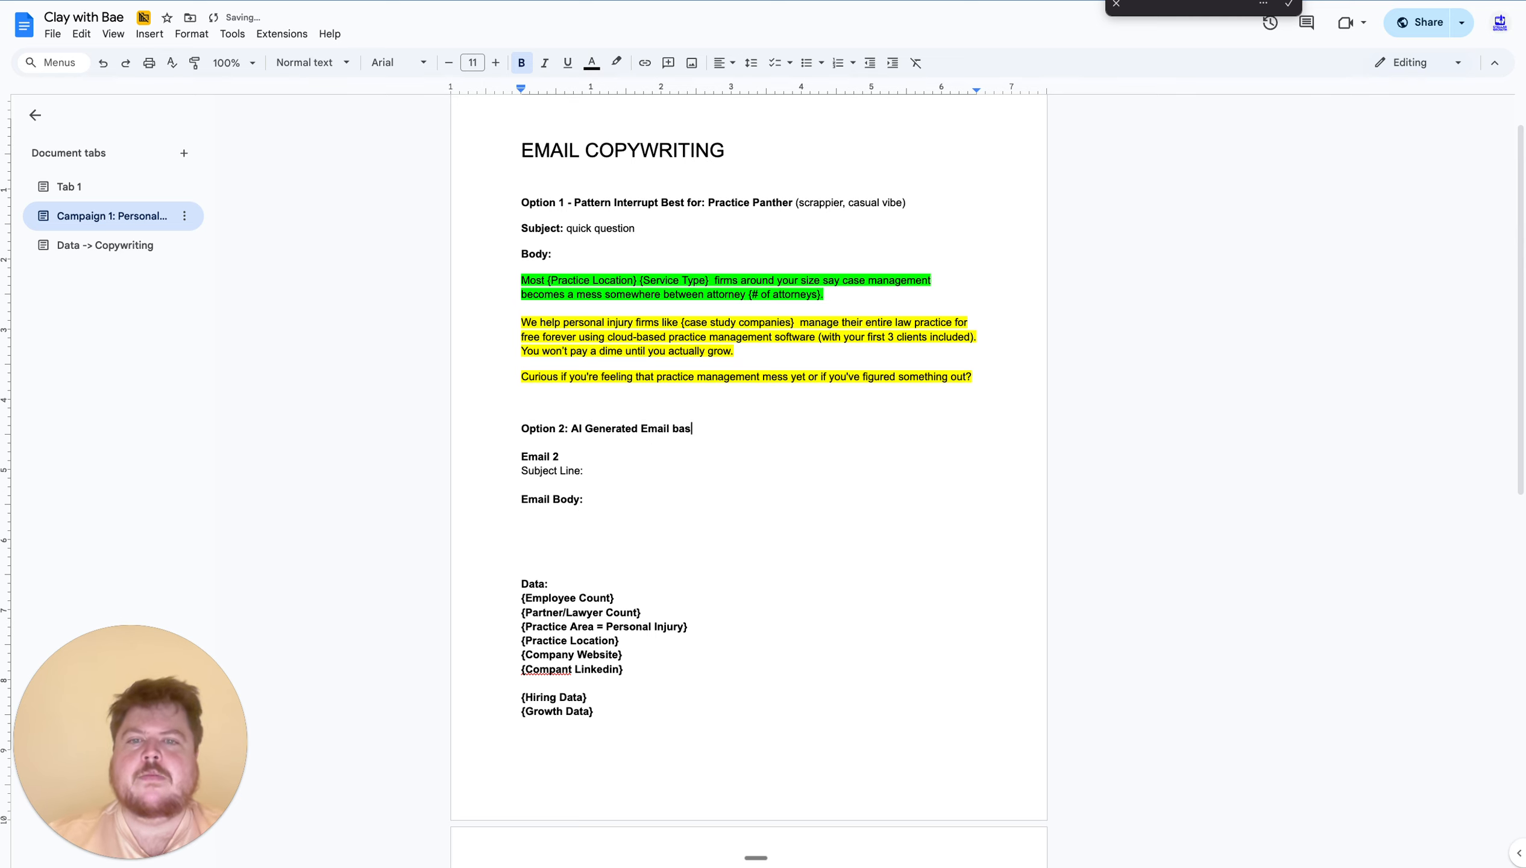
text(ed on role, )
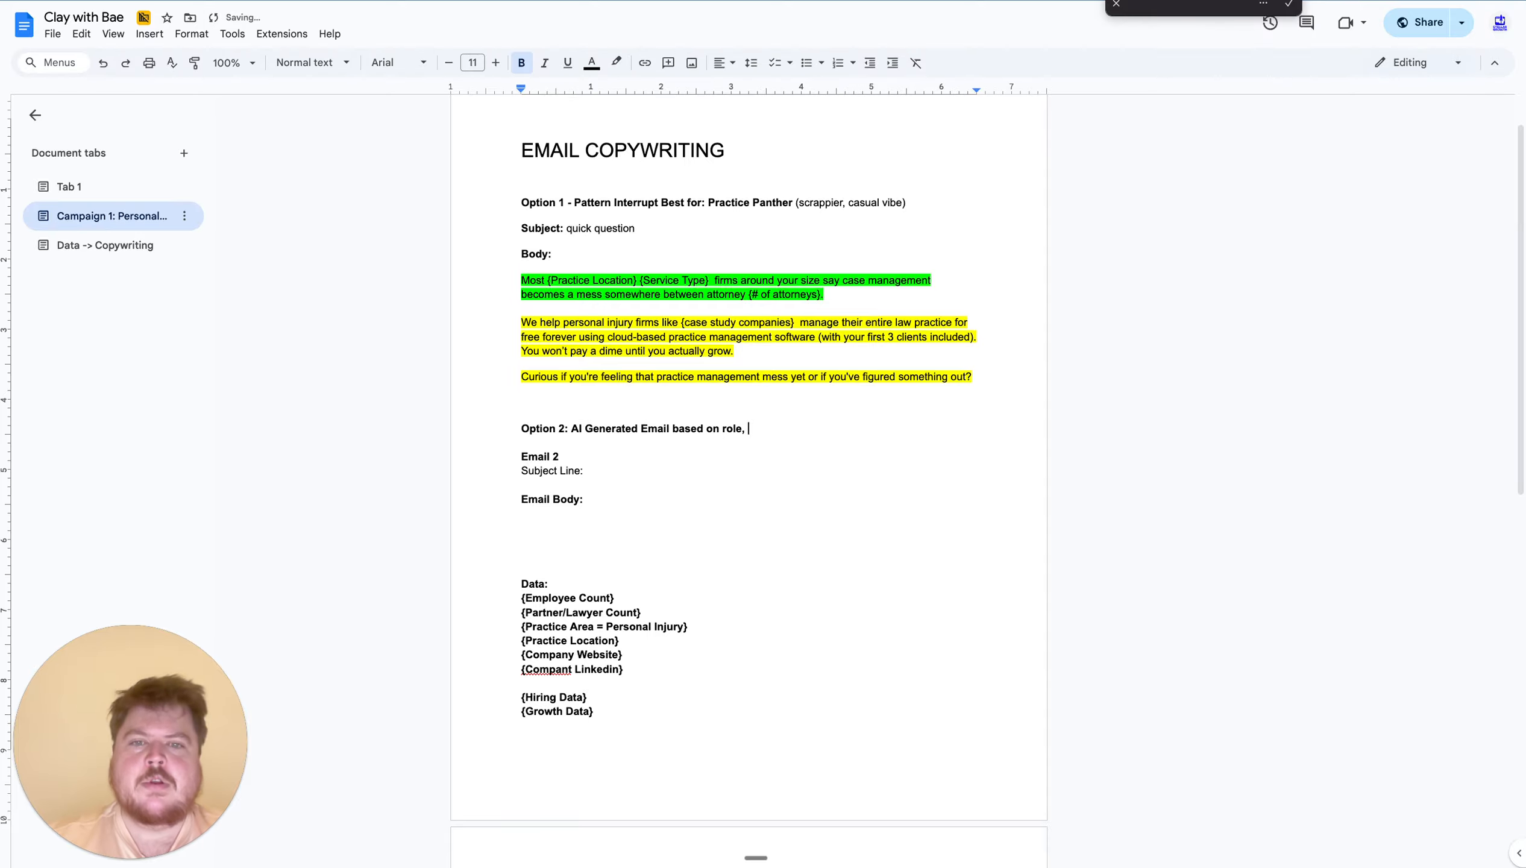
text(company age)
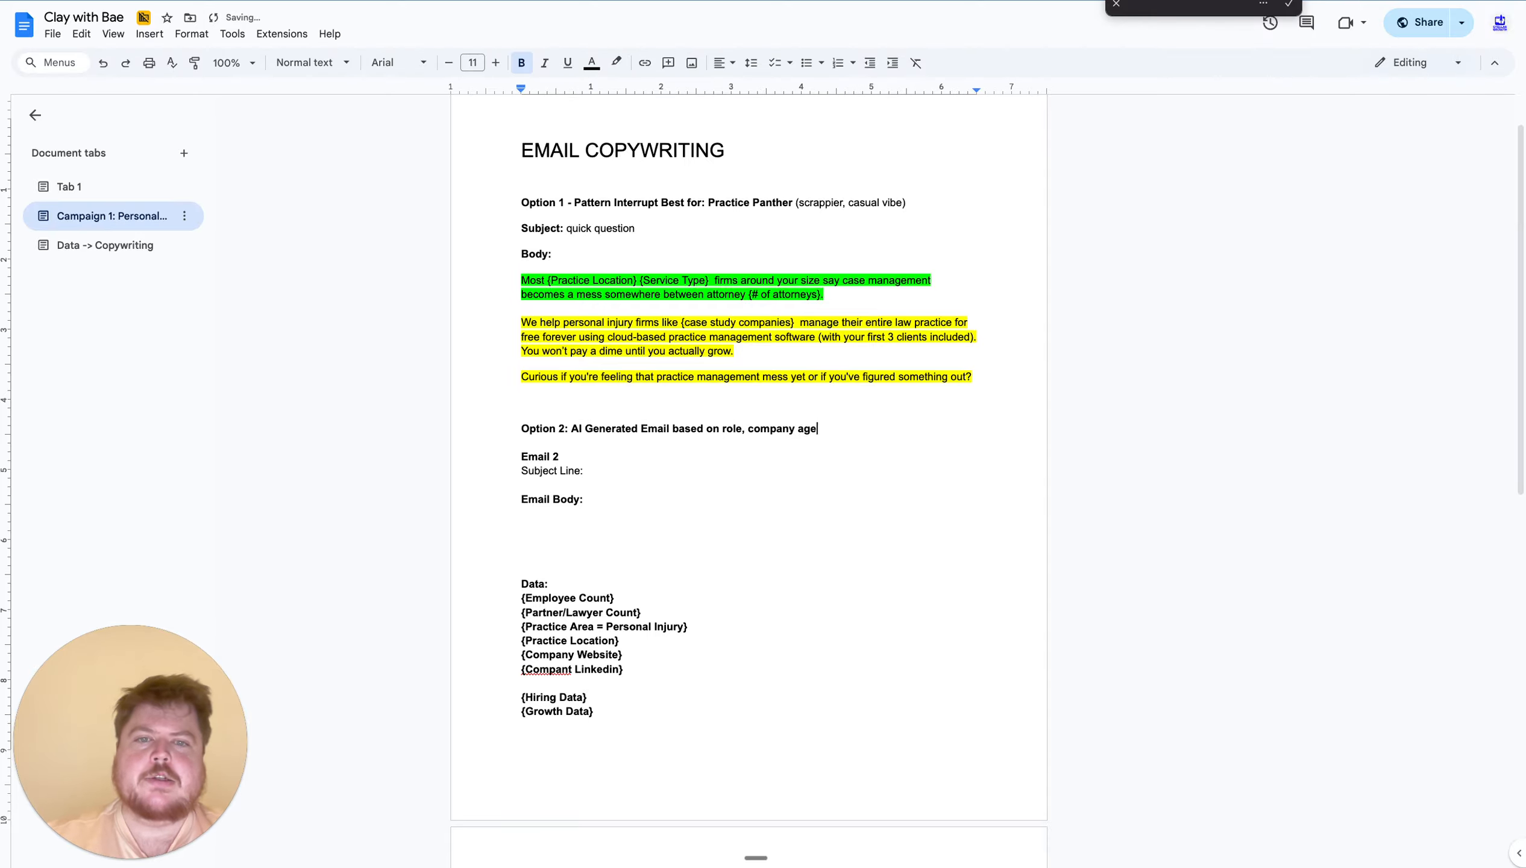
text(, size, location)
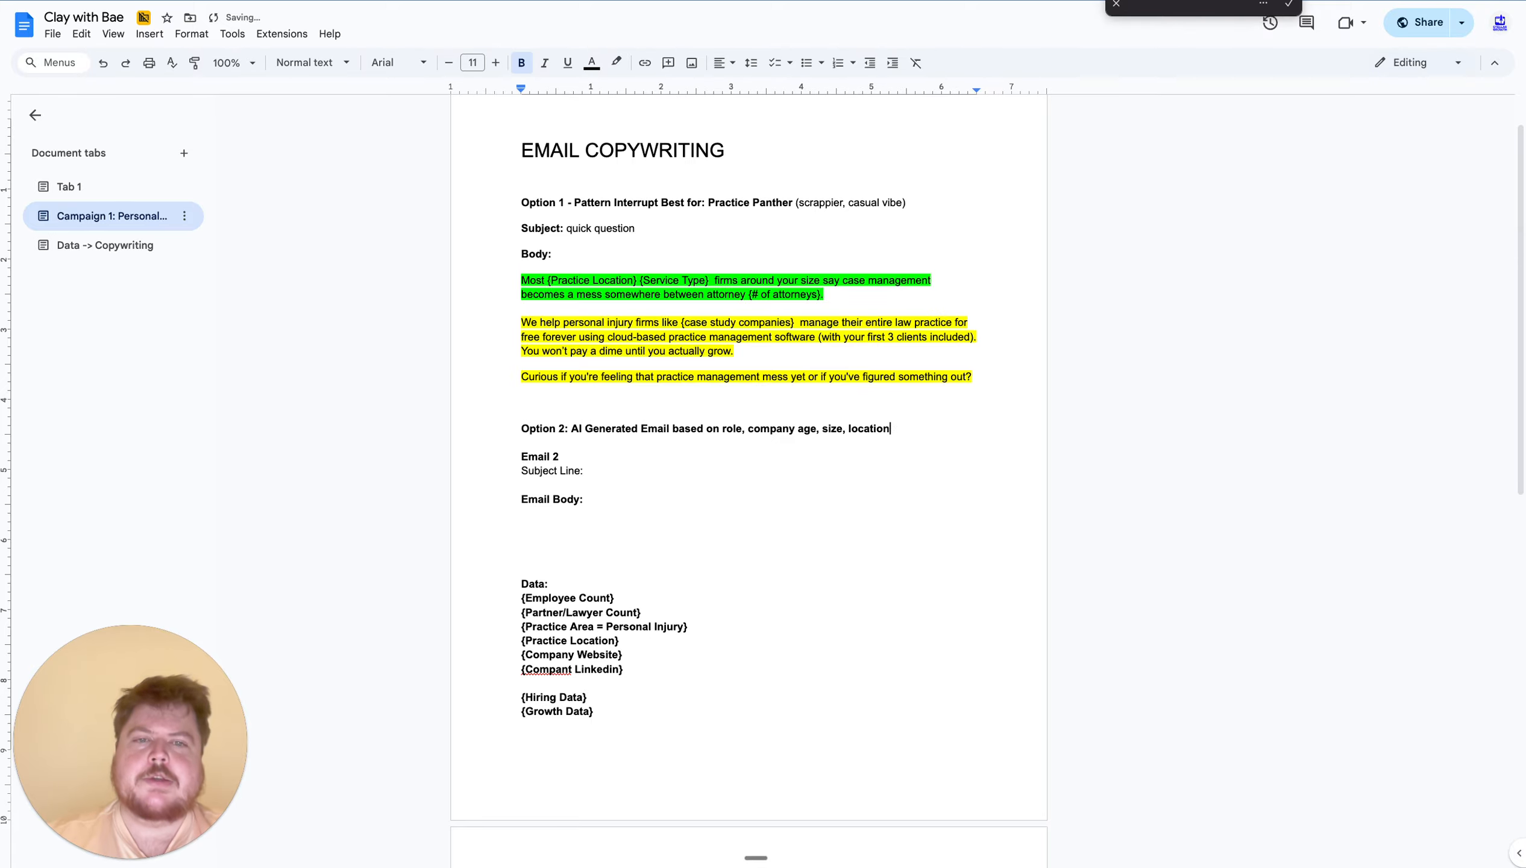
text(, etc)
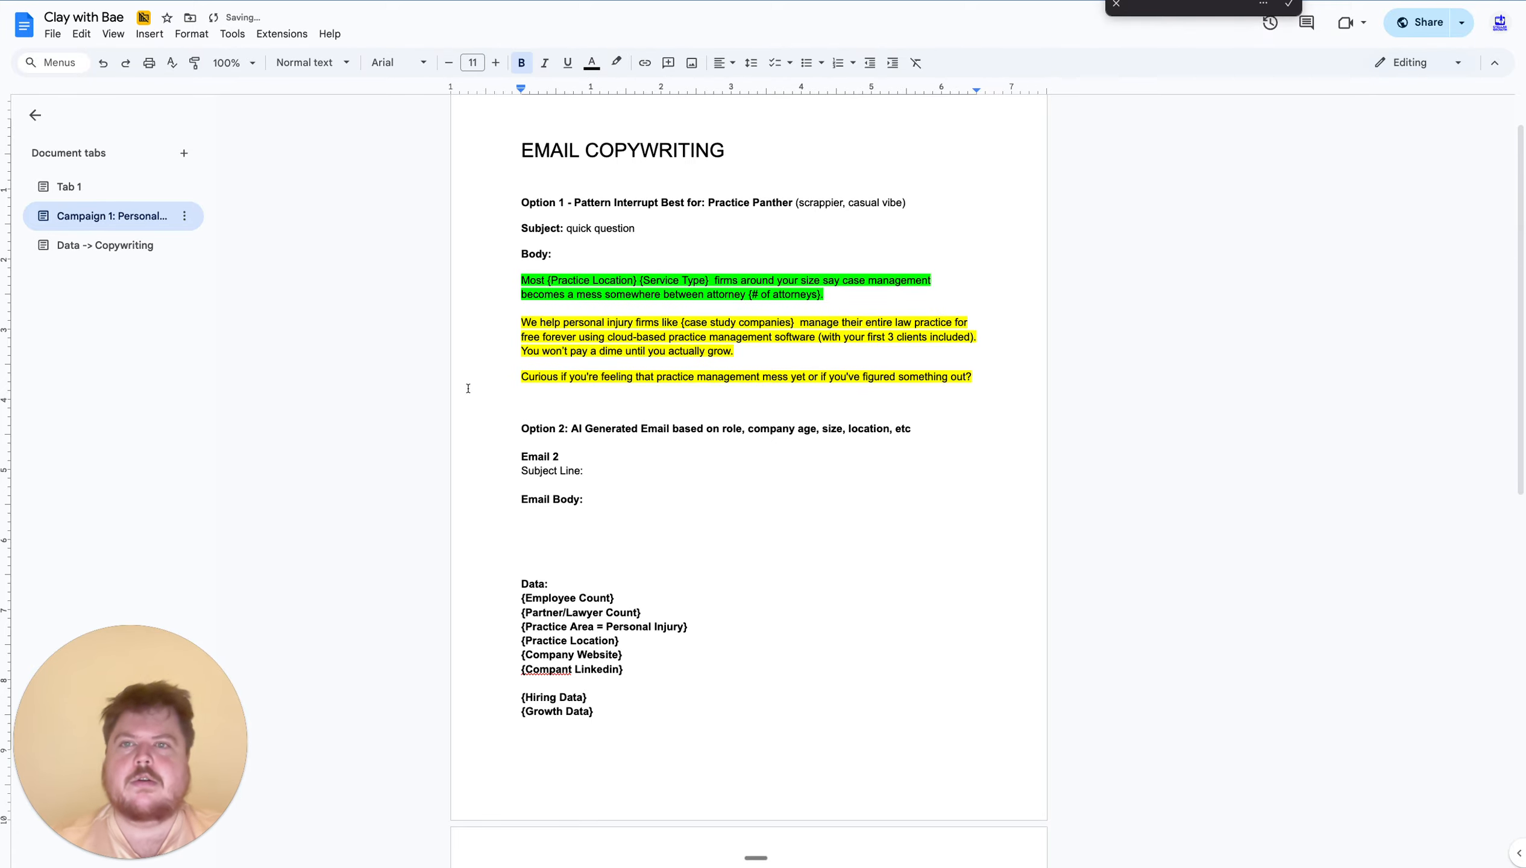
Look over the job opening columns in the Clay law practices table and return to the email document
key(ctrl+Tab)
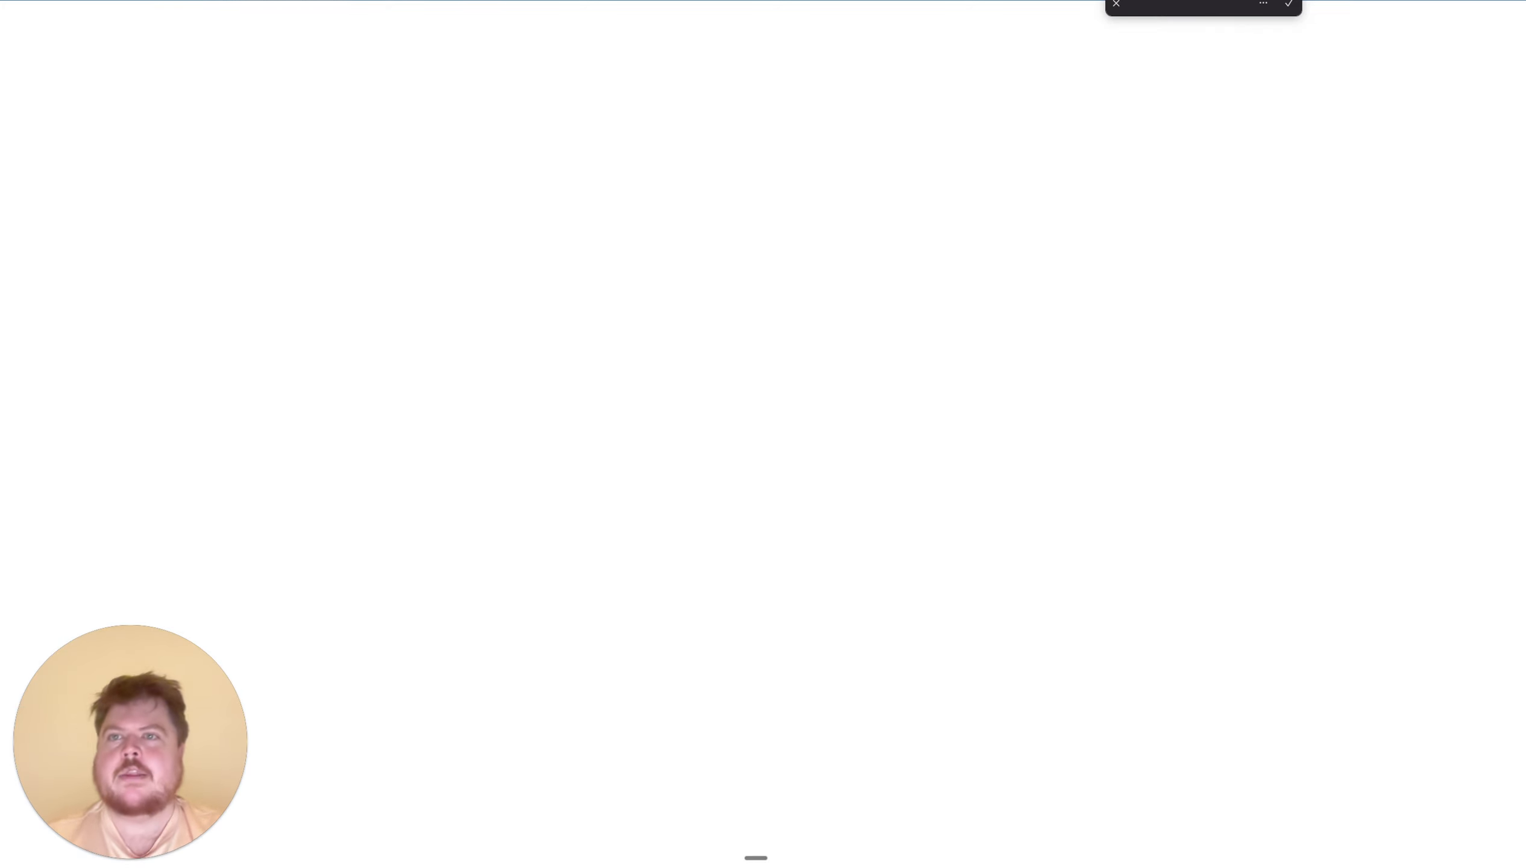
scroll(830, 288, right, 15)
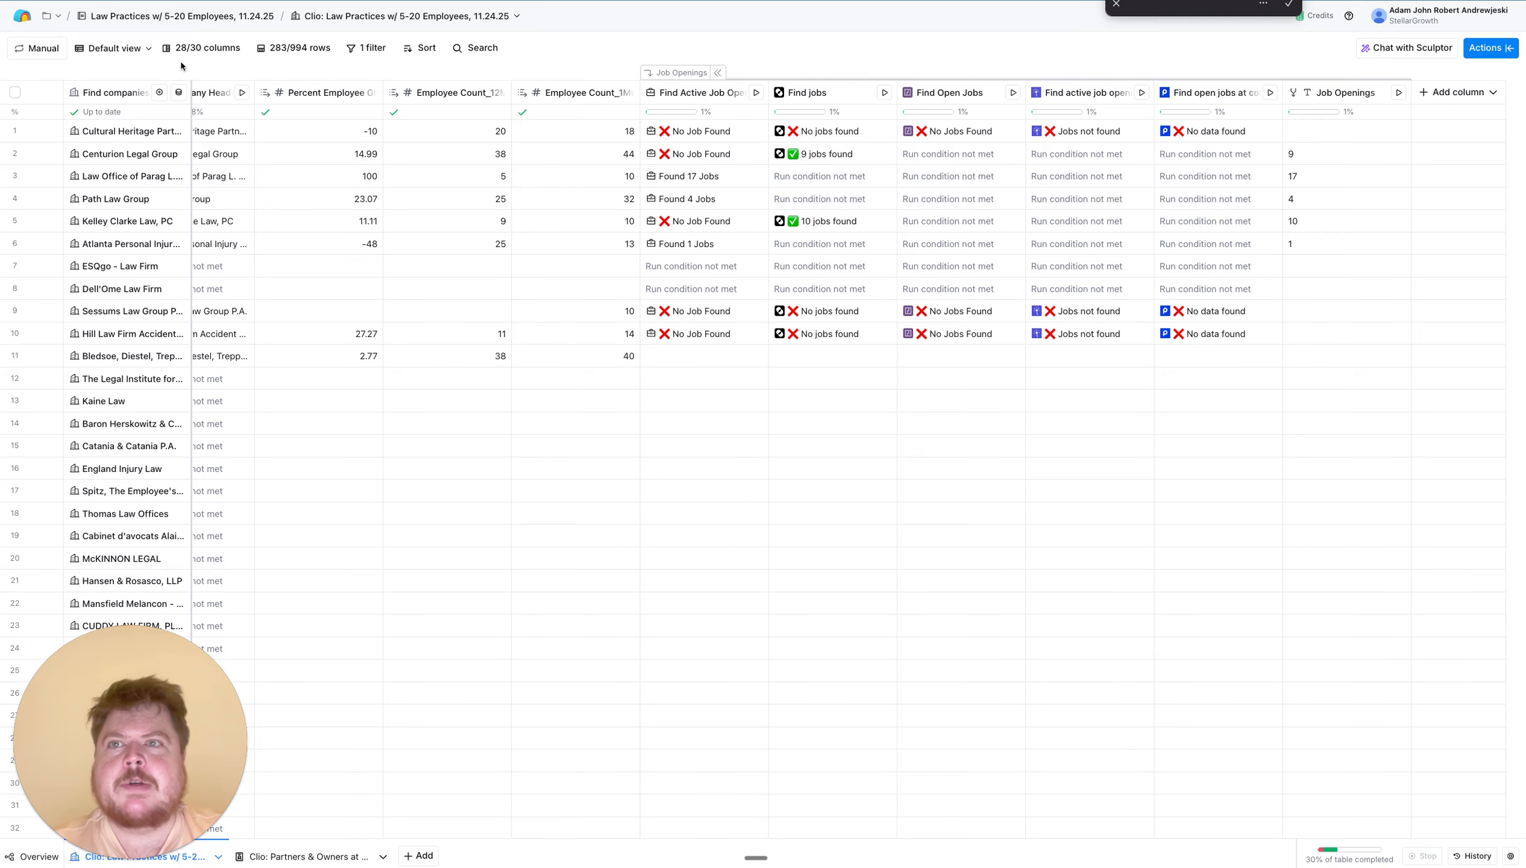
key(ctrl+shift+Tab)
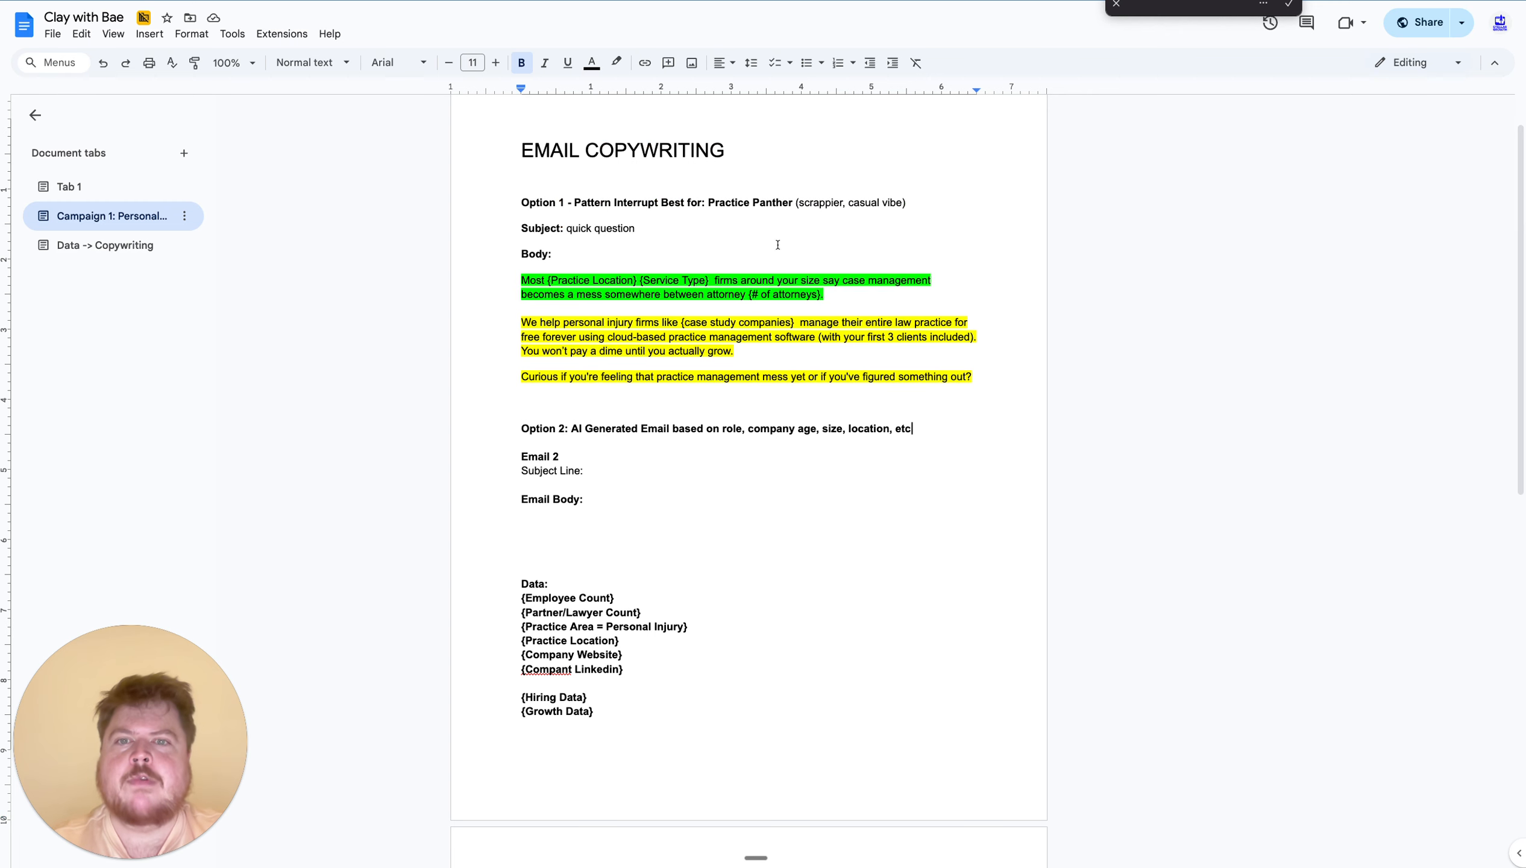
Copy the highlighted Option 1 email body and switch to the Clay law practices table
drag(976, 391, 499, 282)
key(ctrl+c)
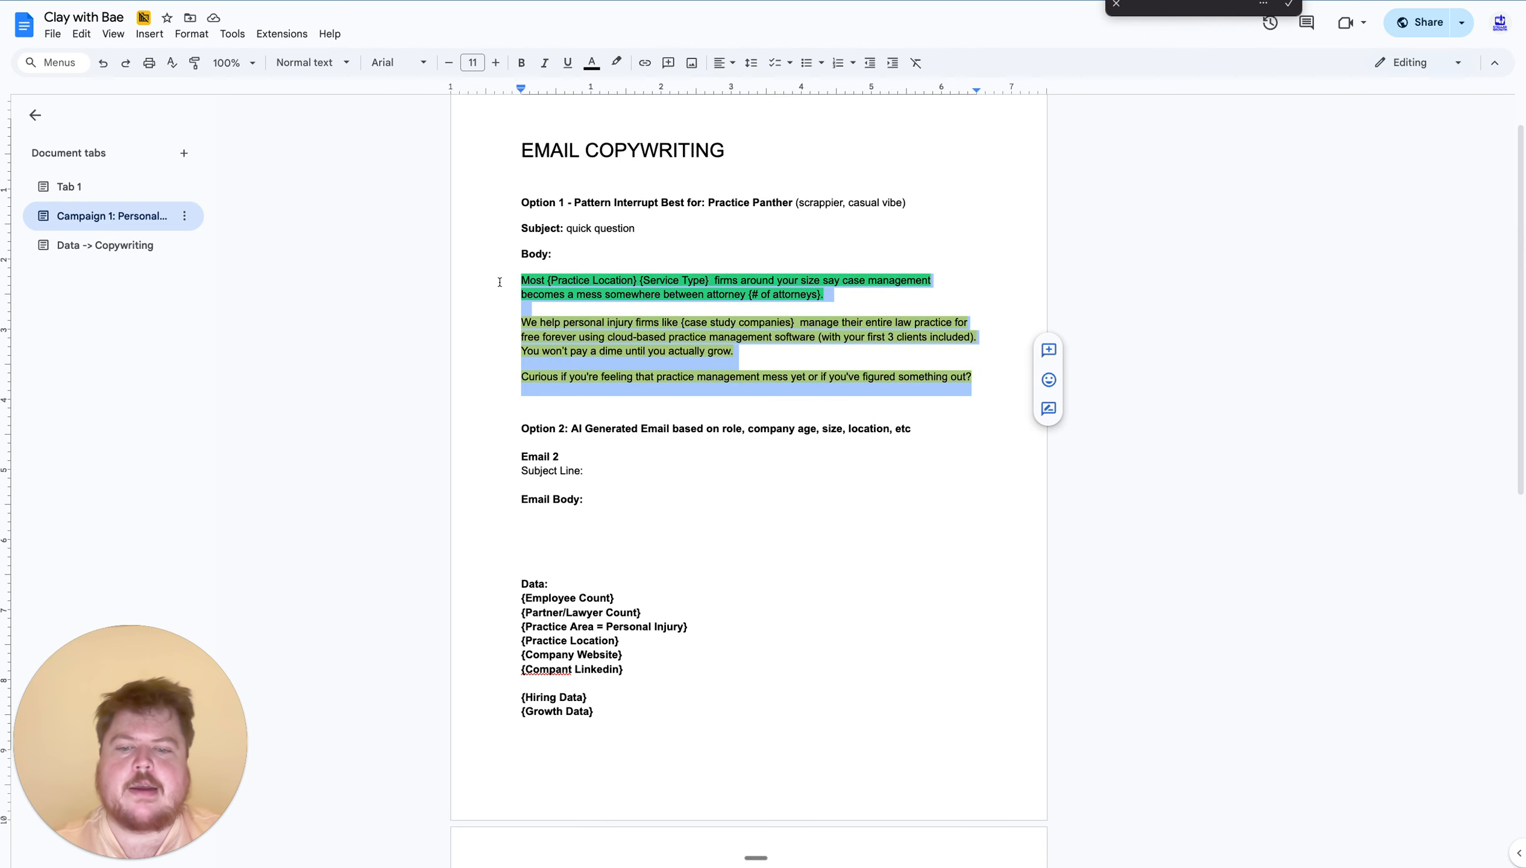
click(295, 0)
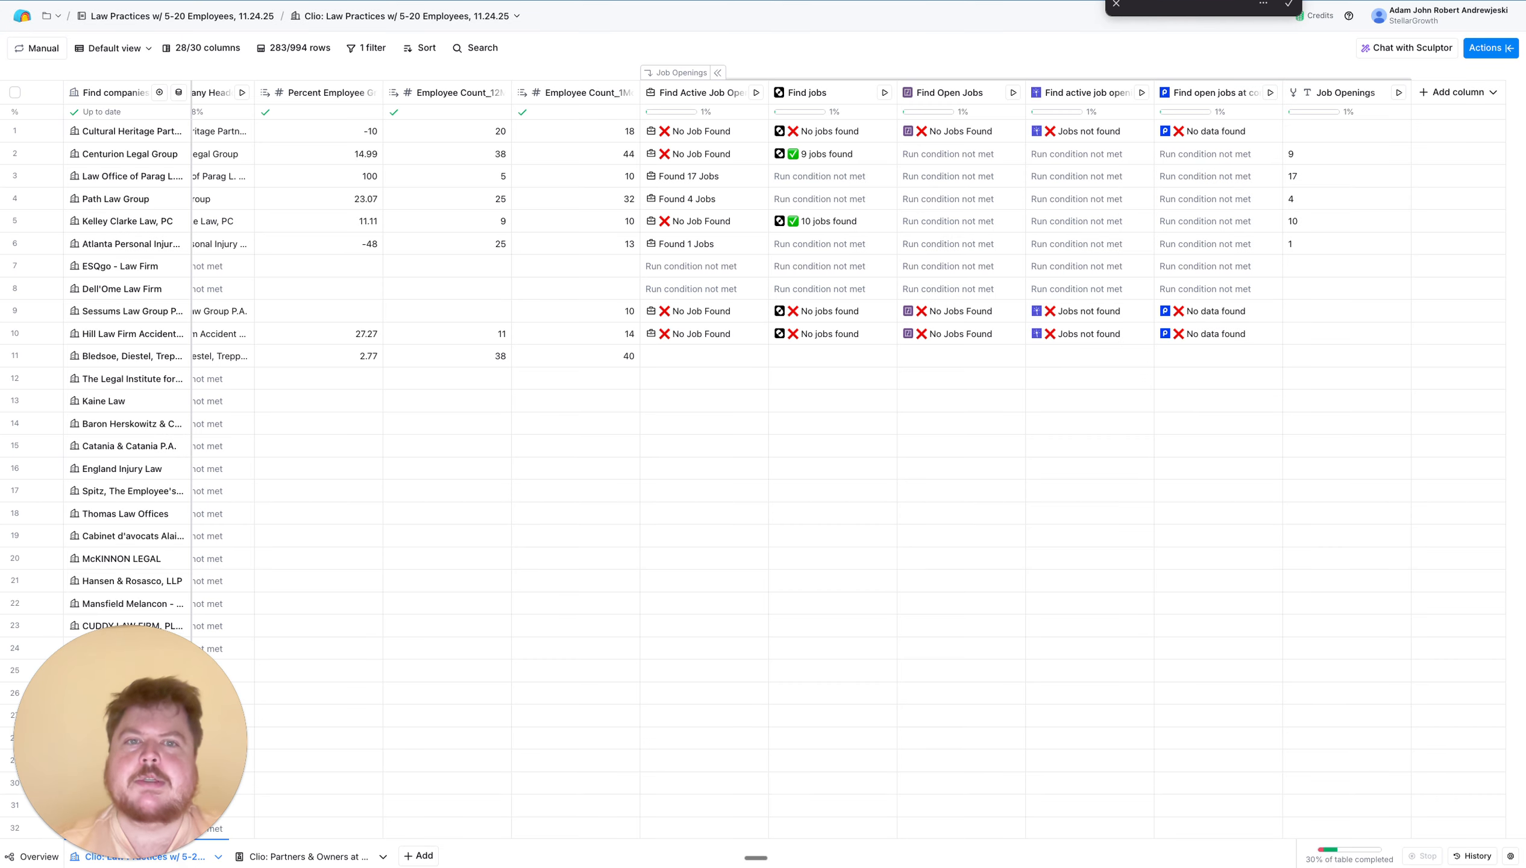
Collapse the Job Openings column group in the law practices table
scroll(535, 311, left, 5)
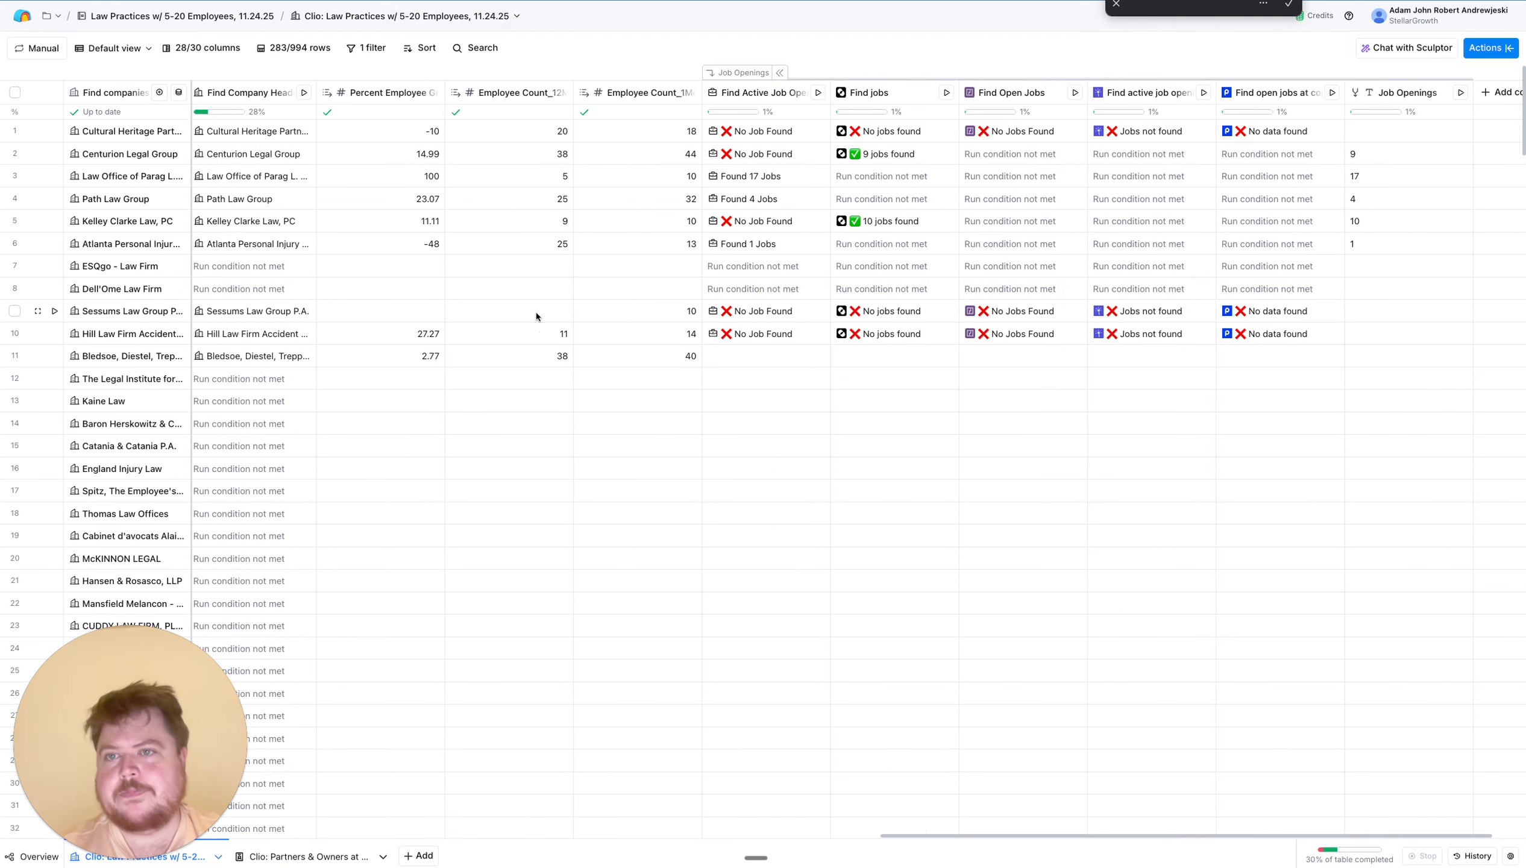
scroll(535, 311, left, 3)
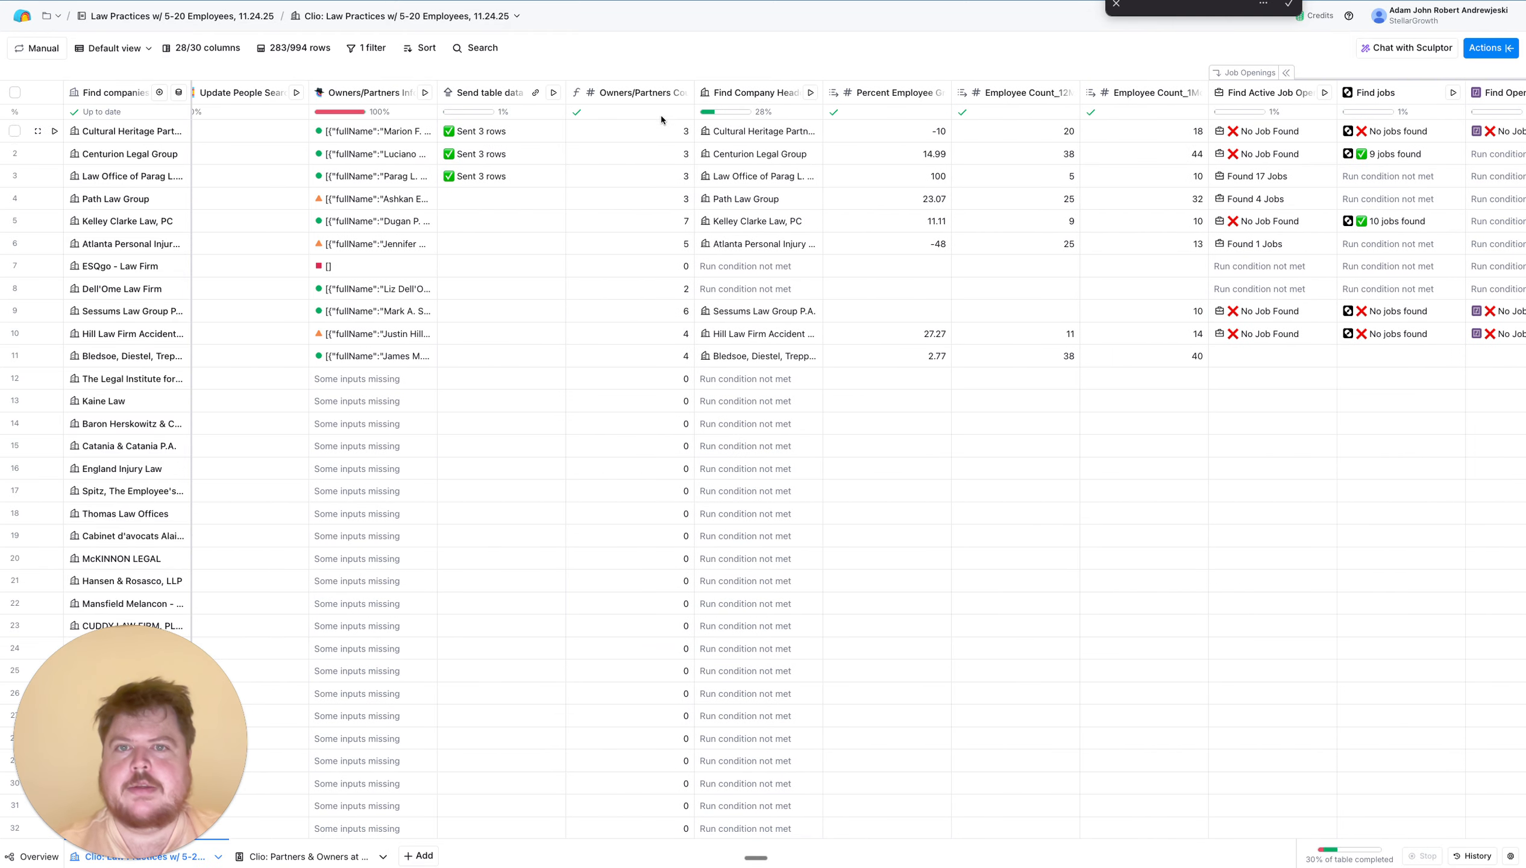
scroll(856, 323, right, 10)
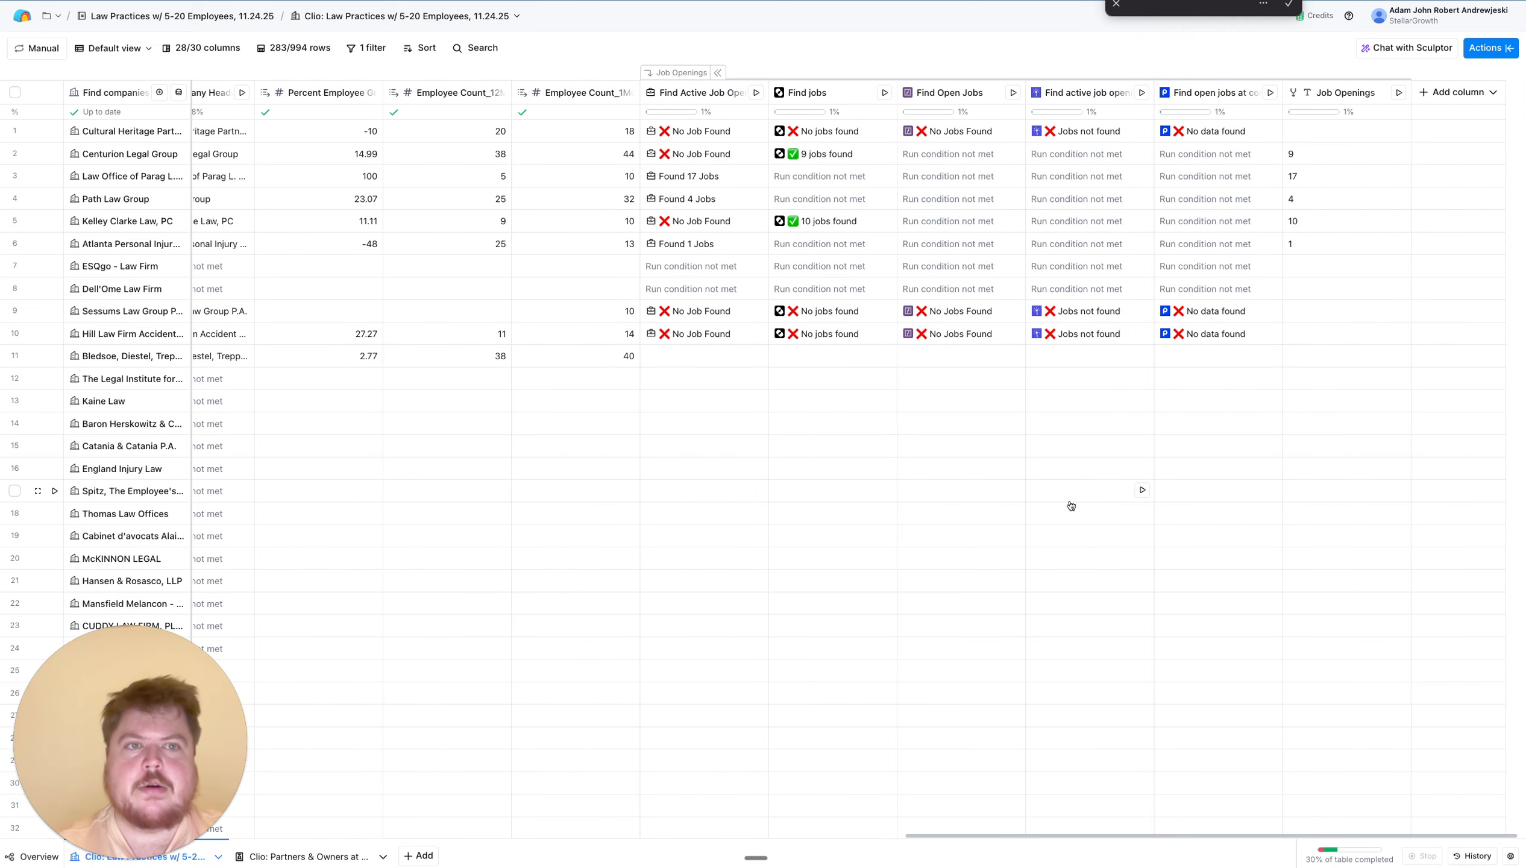
click(727, 71)
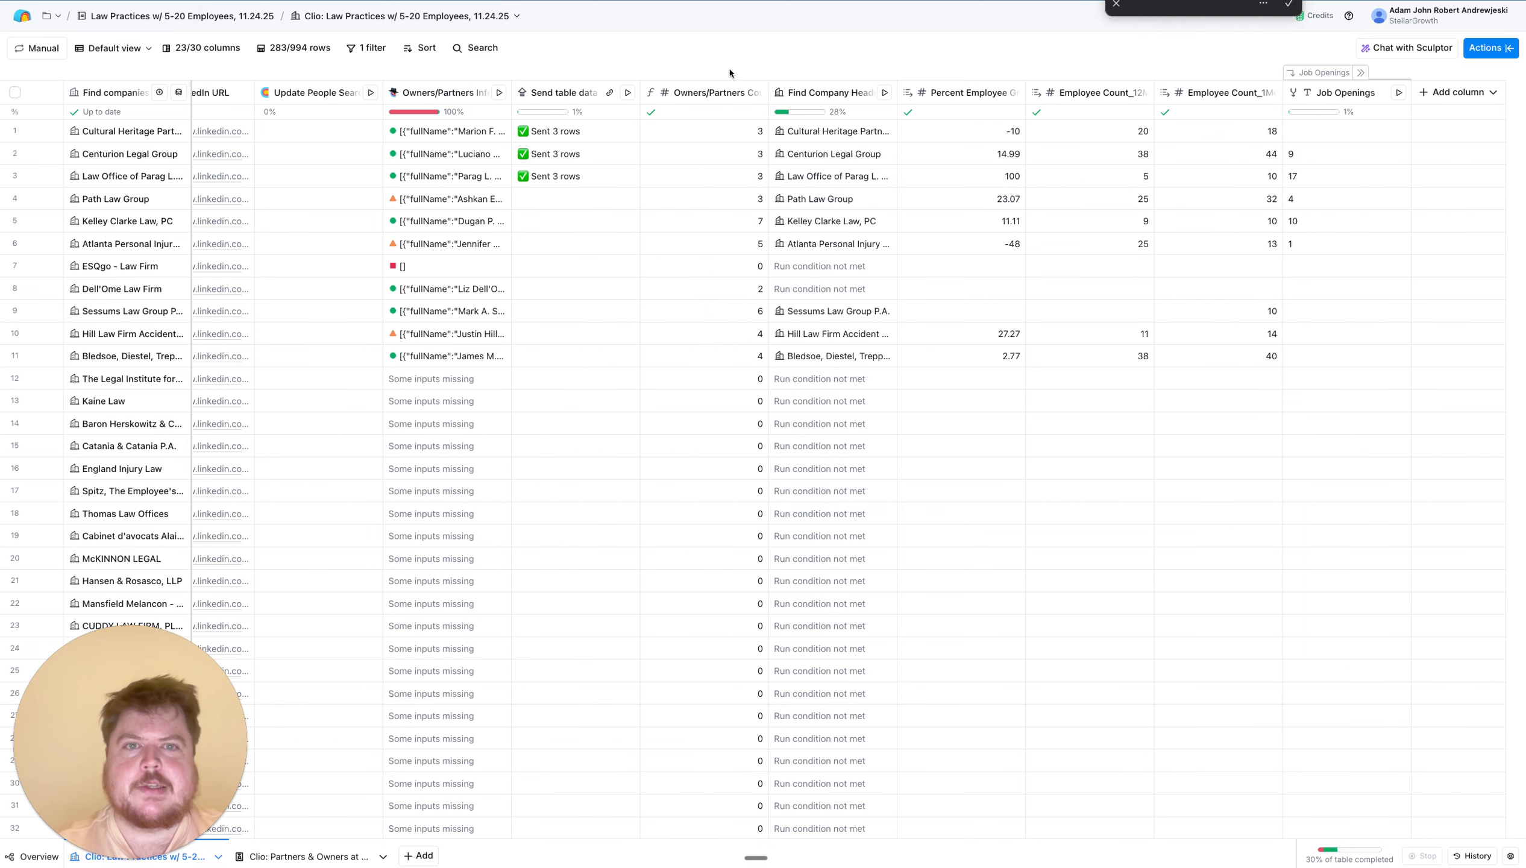
click(1456, 93)
click(1451, 124)
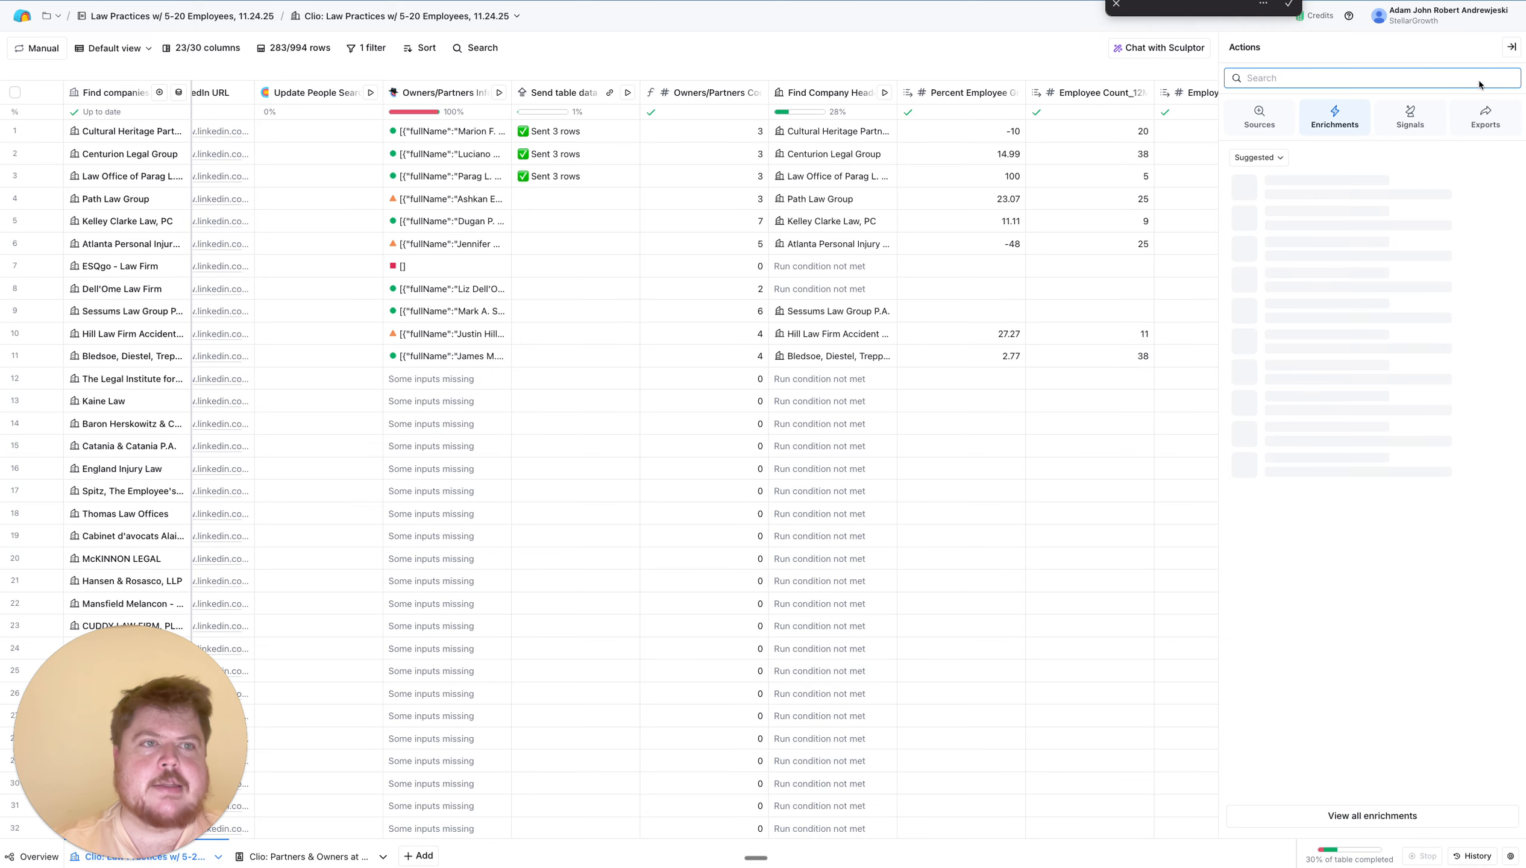
click(1510, 47)
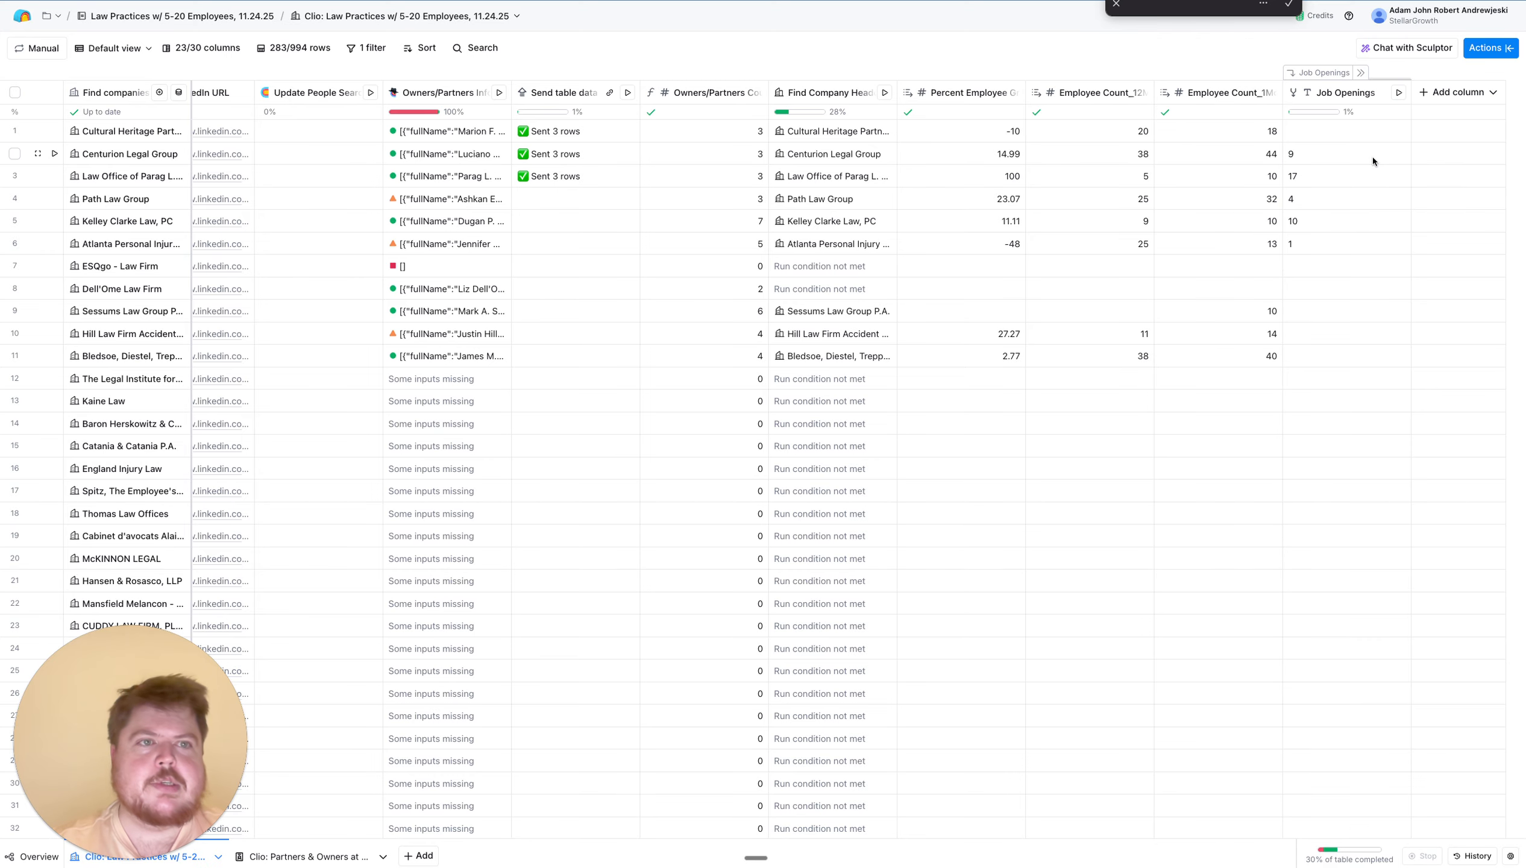
click(1466, 93)
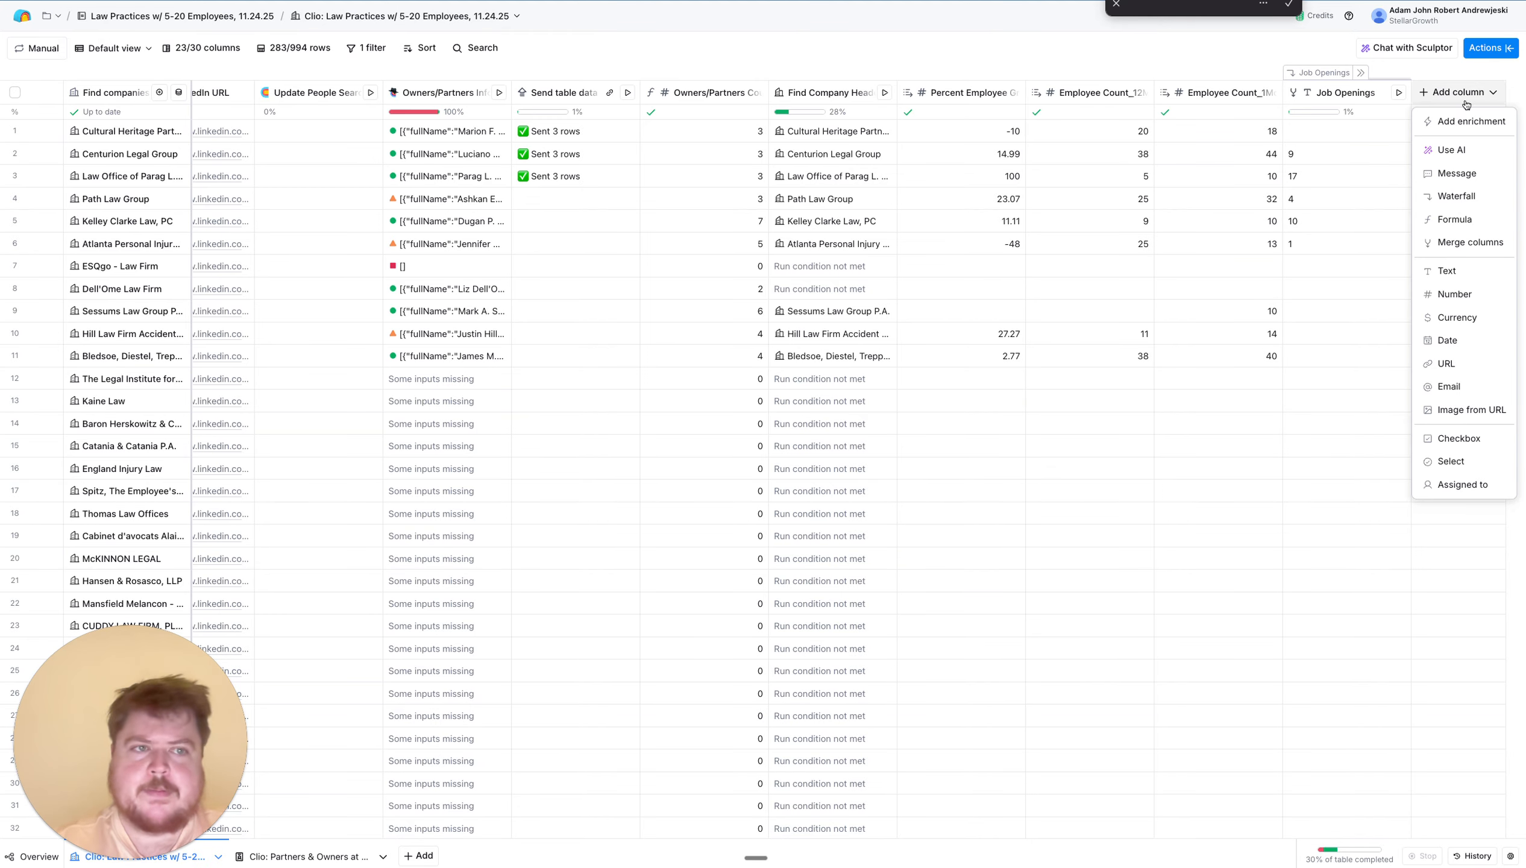
click(1454, 219)
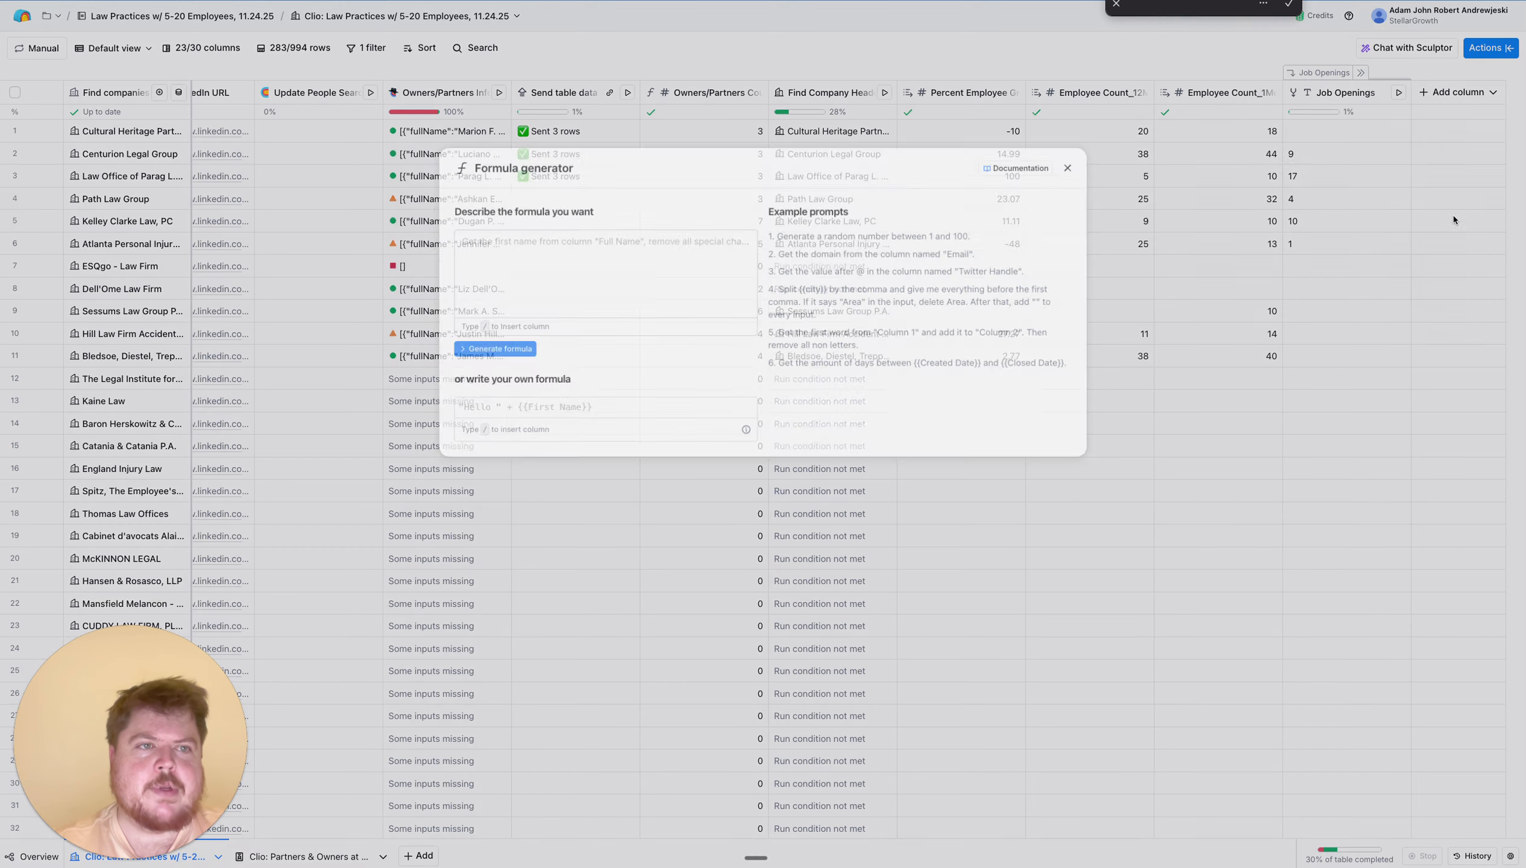
click(1071, 165)
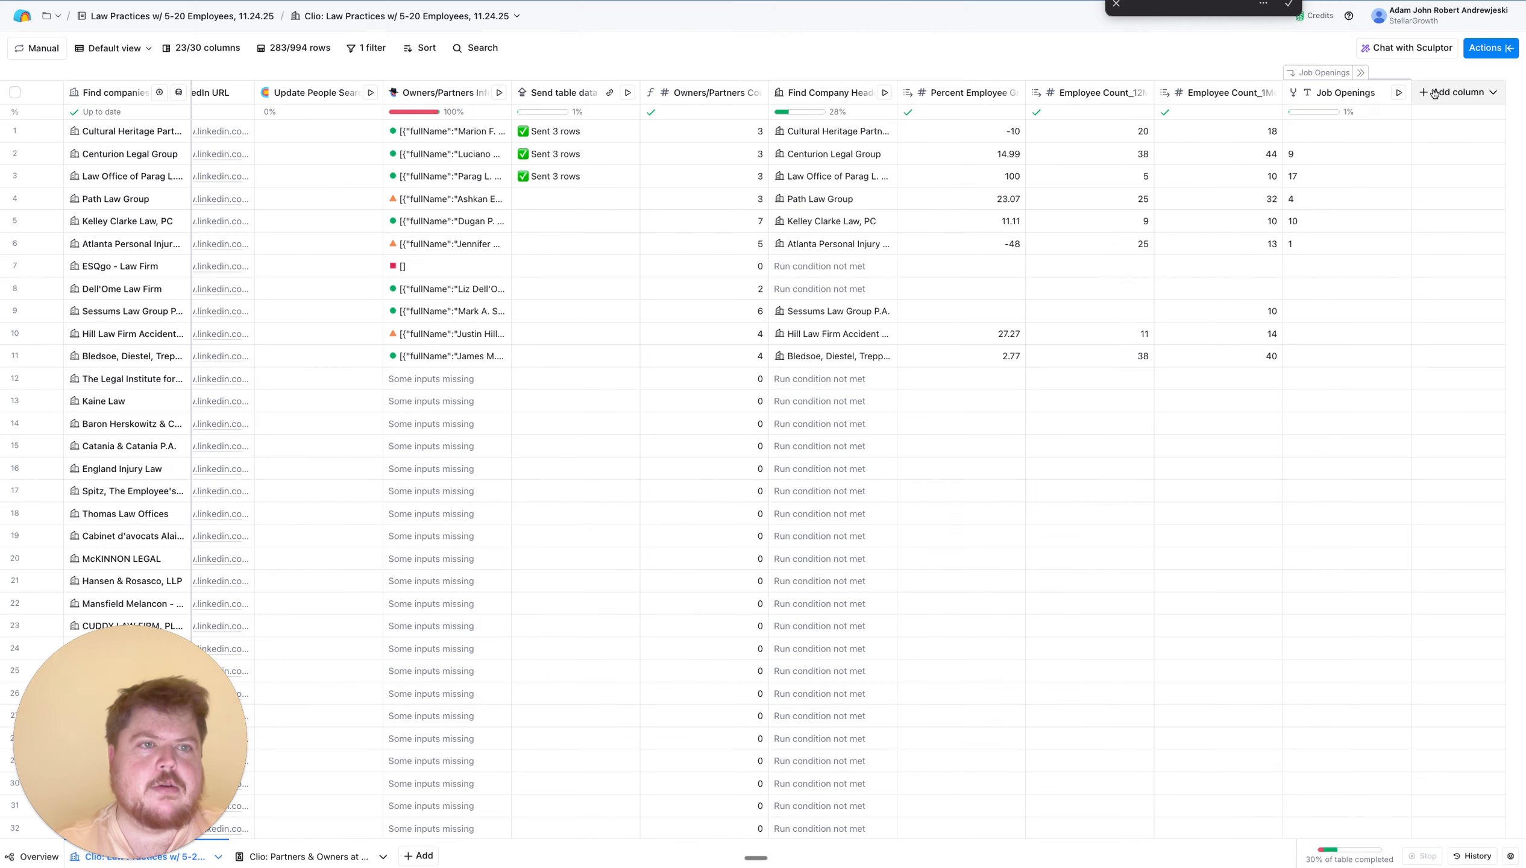
Add a text column named "Email 1" after the Job Openings column
click(1464, 92)
click(1462, 277)
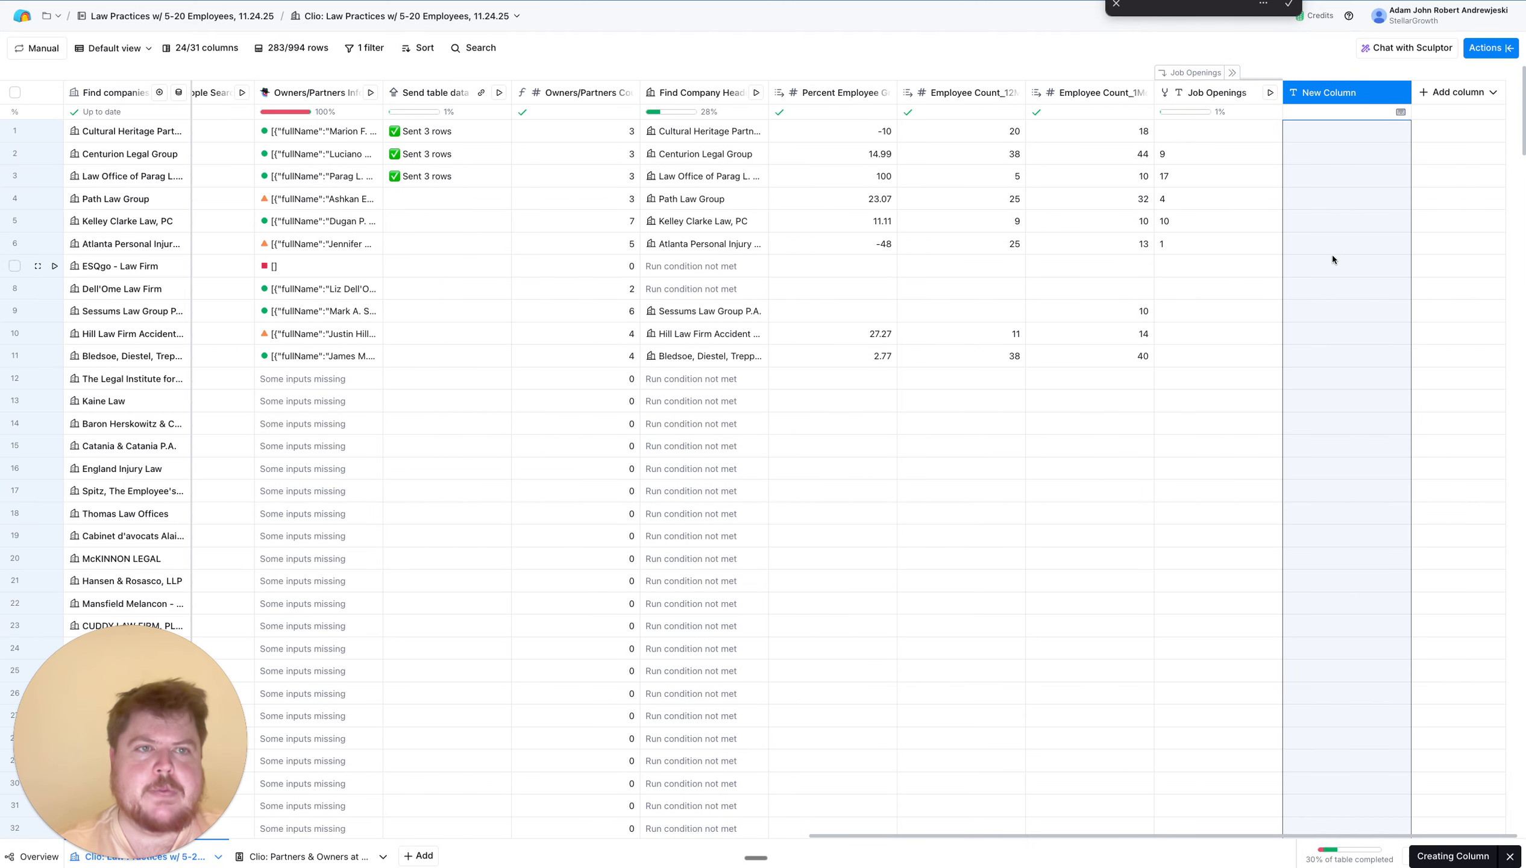
click(1350, 92)
click(1344, 121)
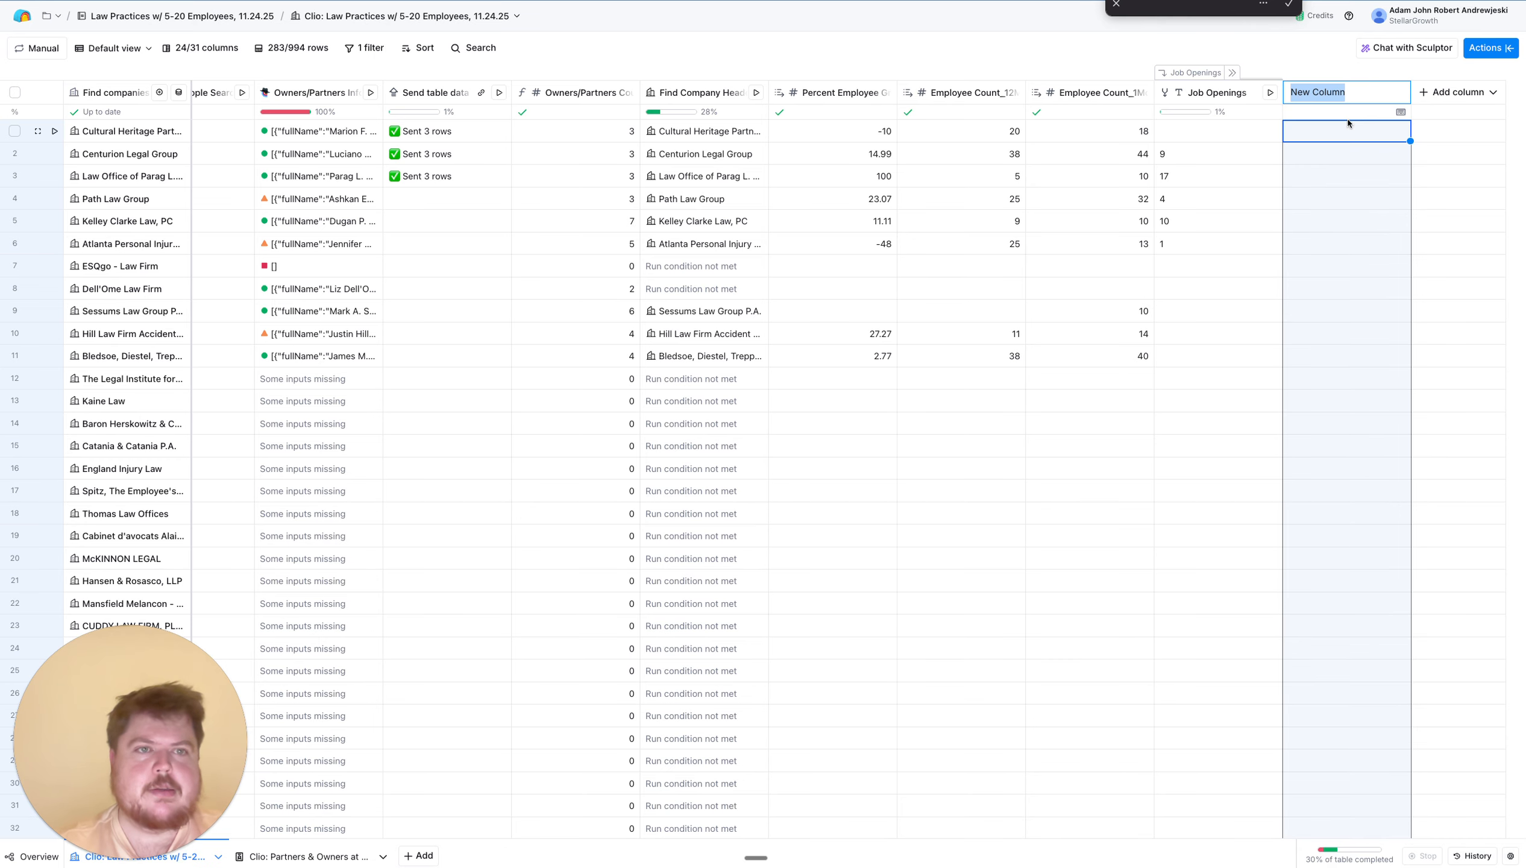
text(Email 1)
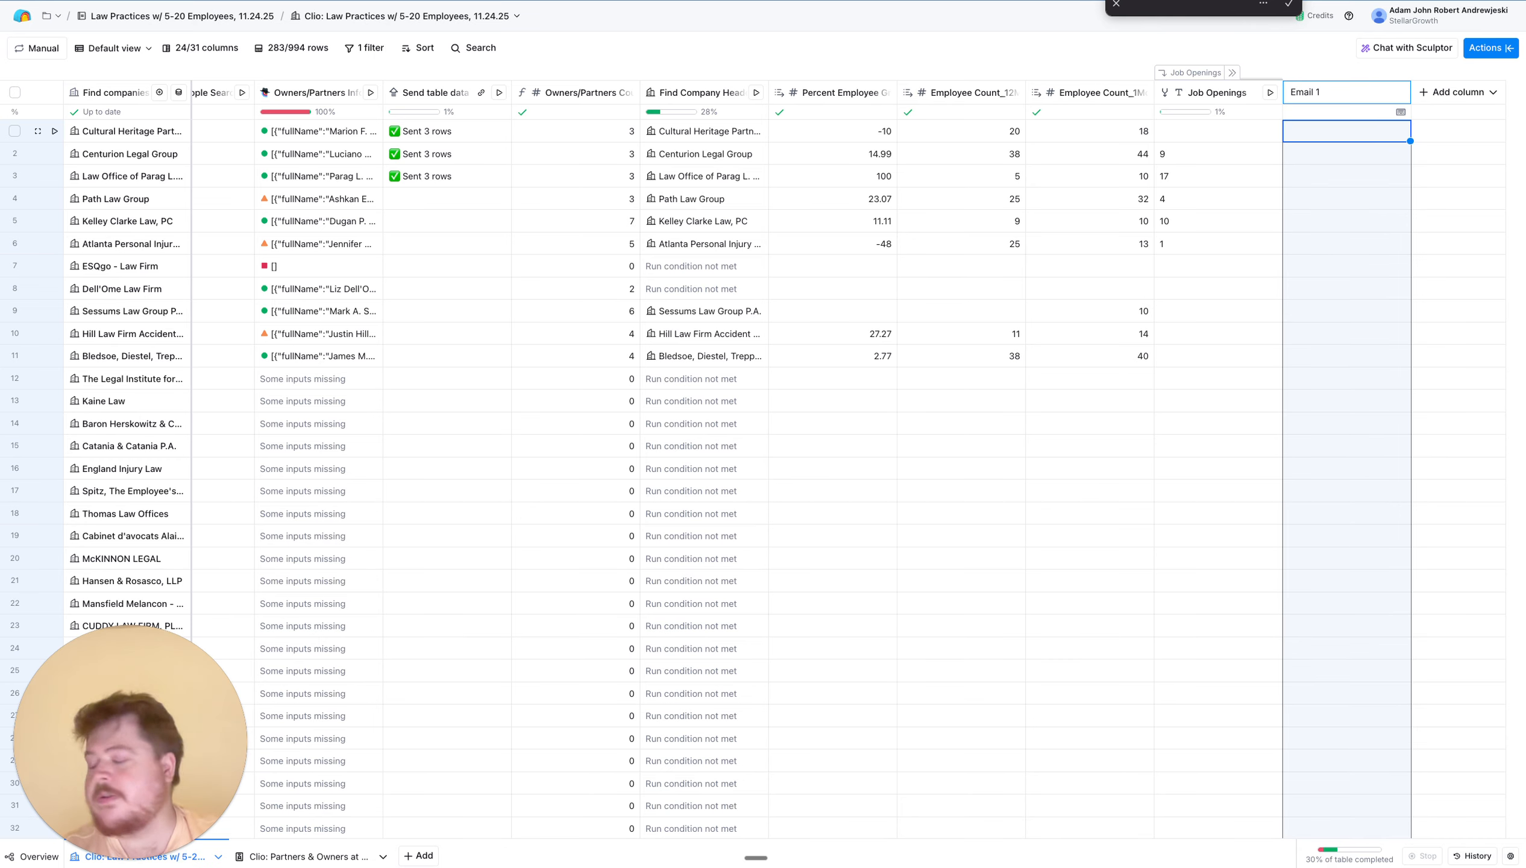
key(Return)
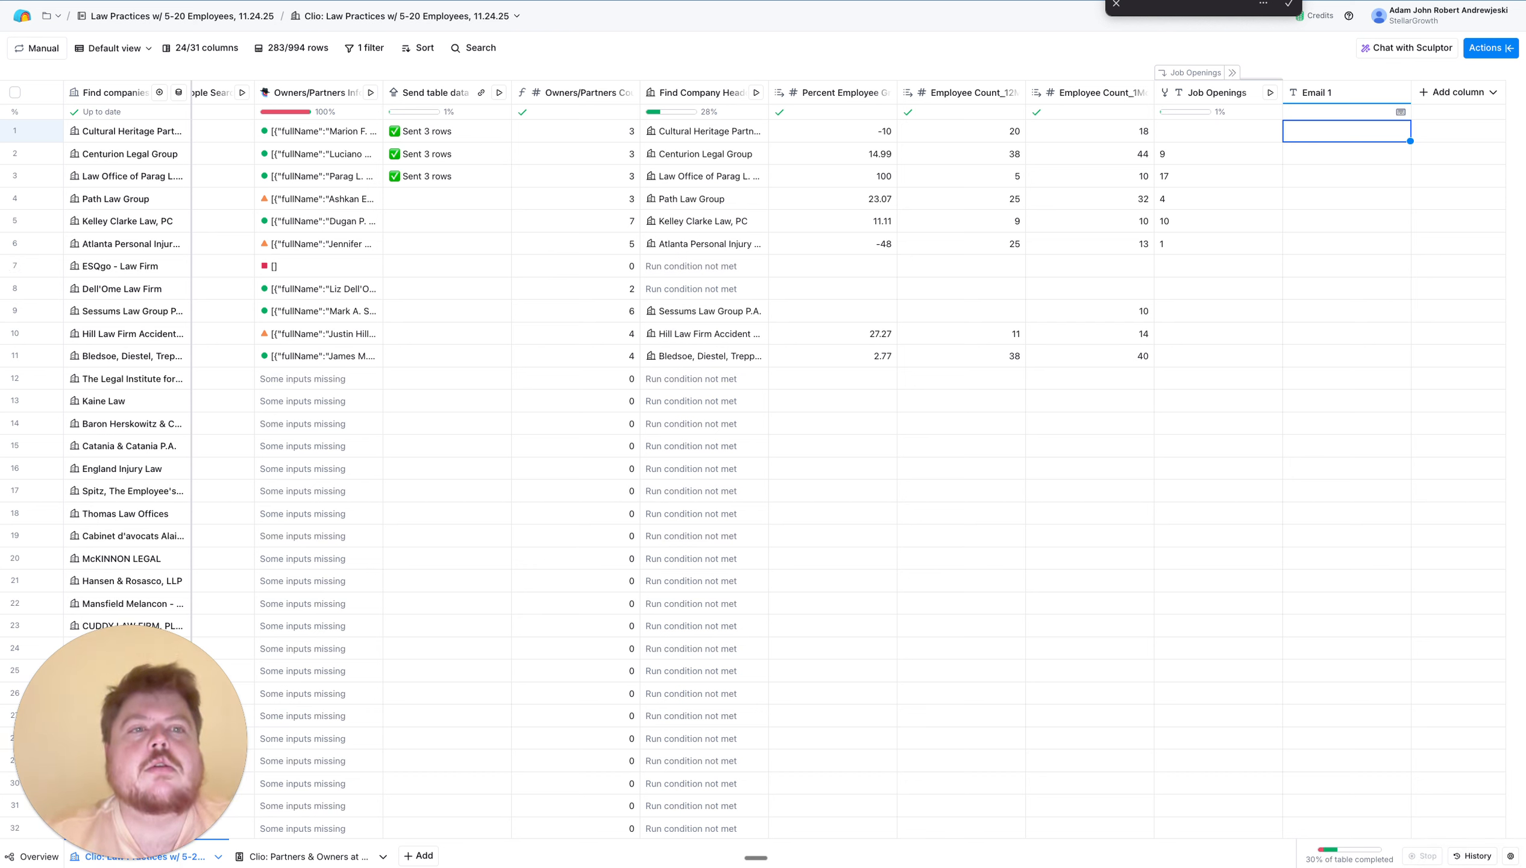
Edit the Email 1 column and paste the copied Option 1 email body as its content
click(1329, 93)
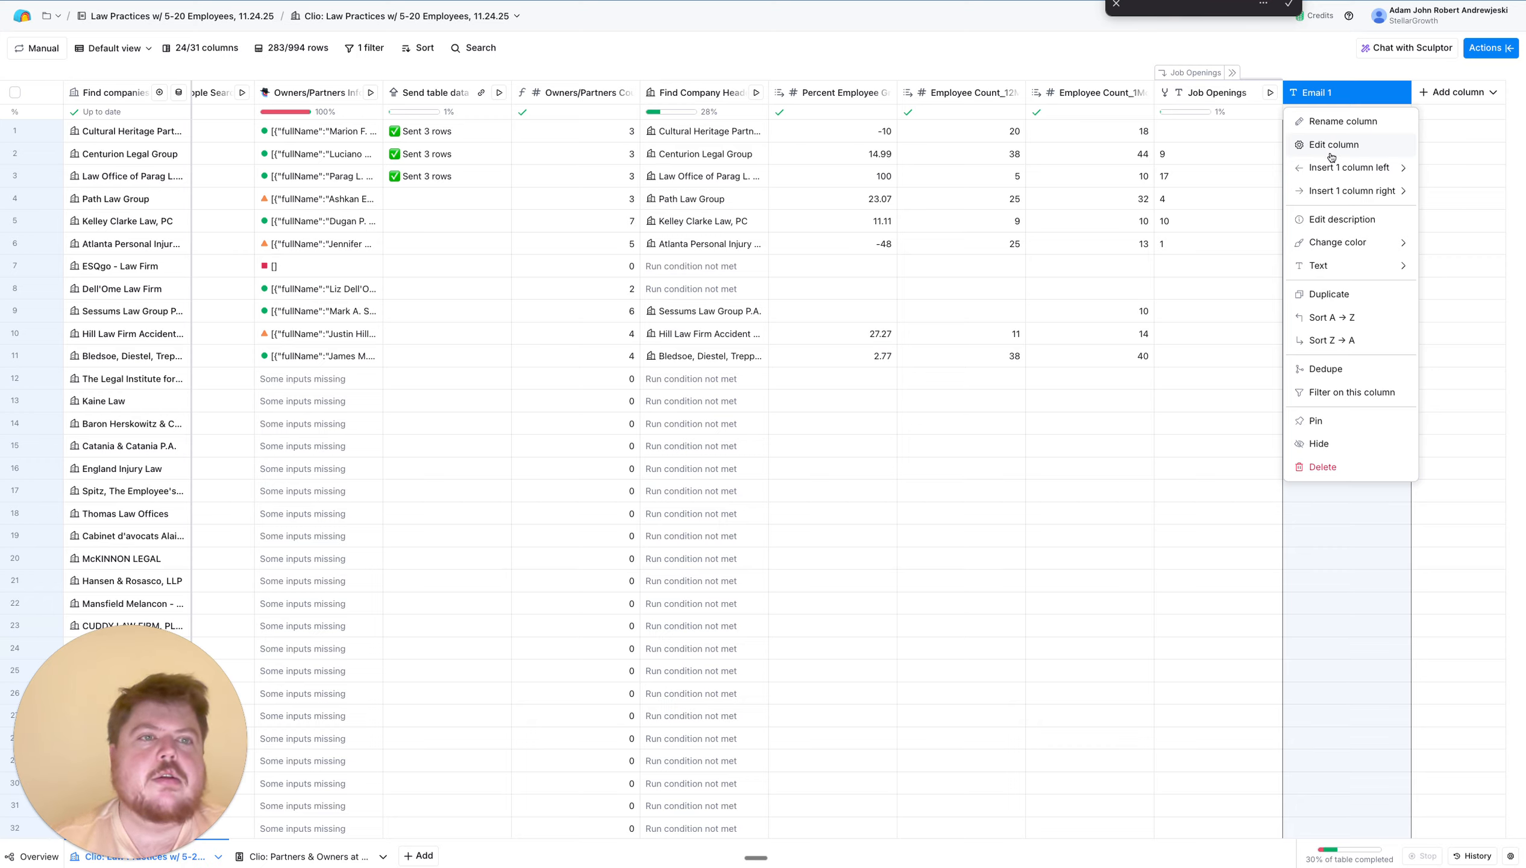
click(1333, 145)
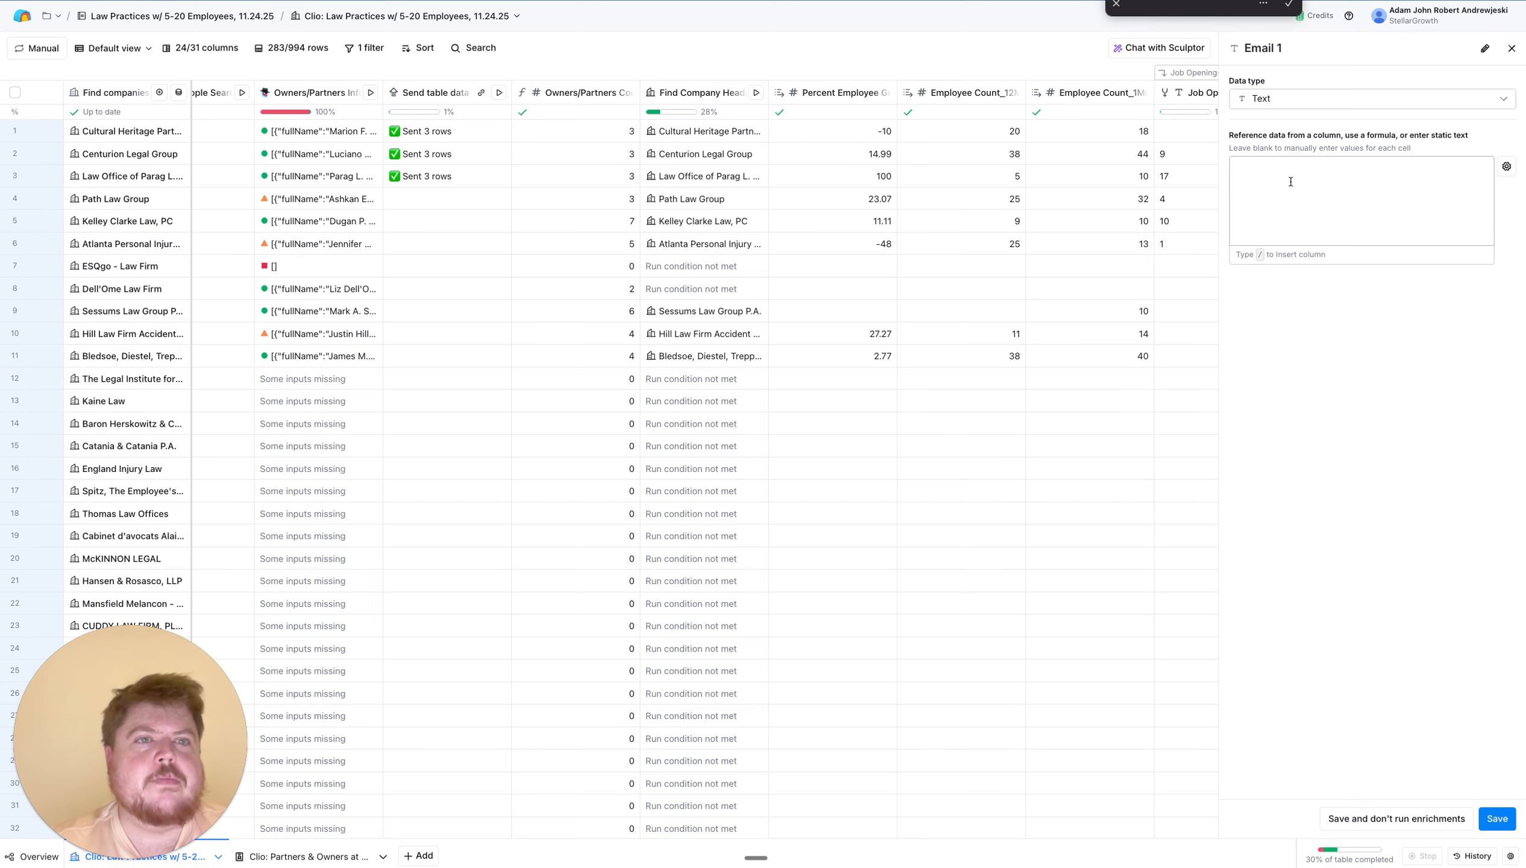
click(1306, 197)
key(ctrl+v)
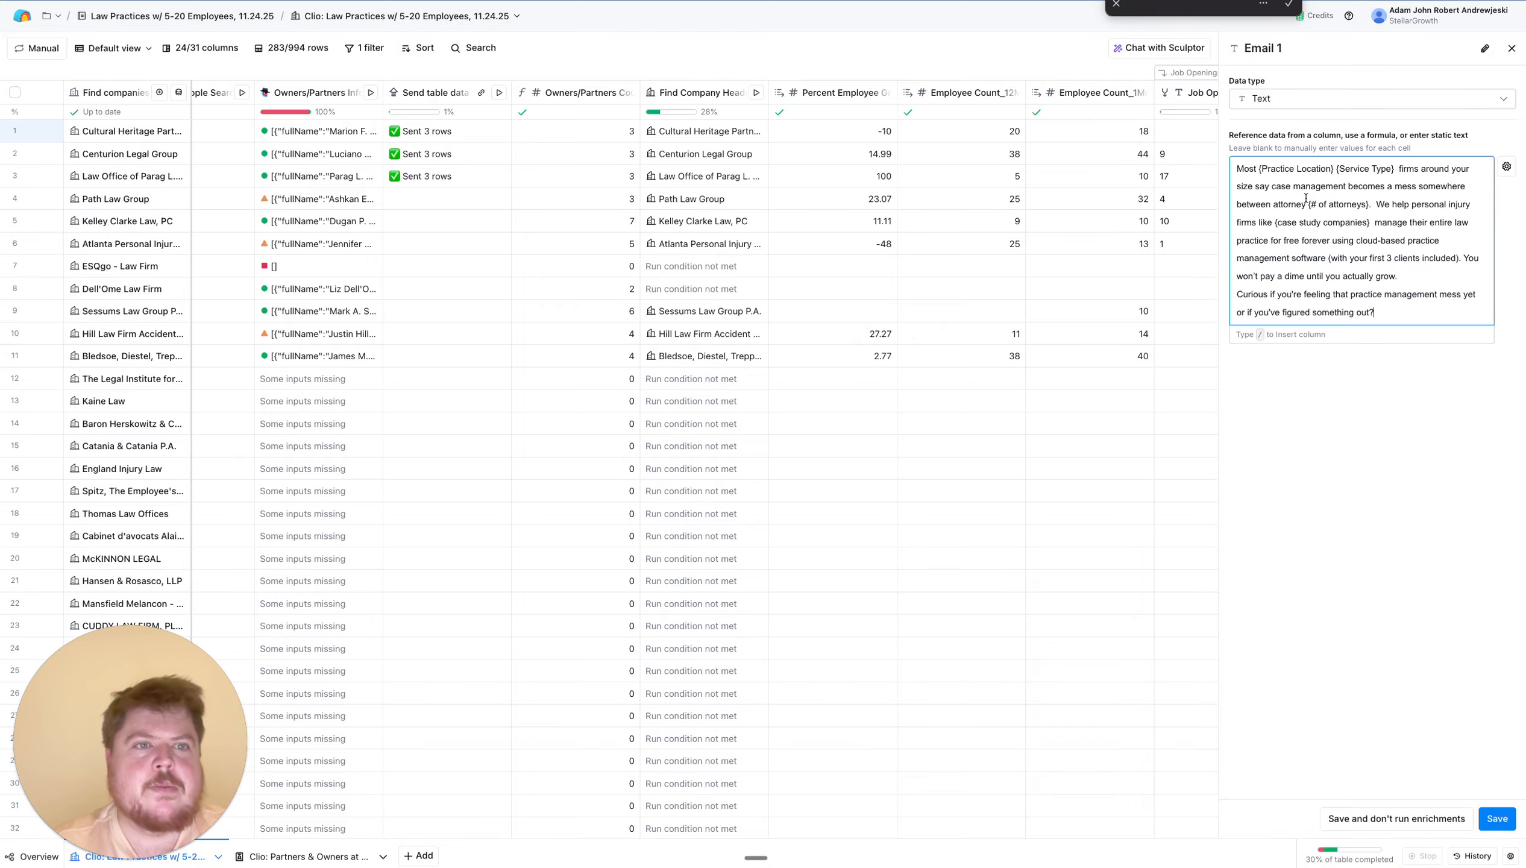
Replace the {Practice Location} placeholder in the Email 1 text with "/location"
drag(1333, 173, 1258, 171)
key(BackSpace)
text(/loc)
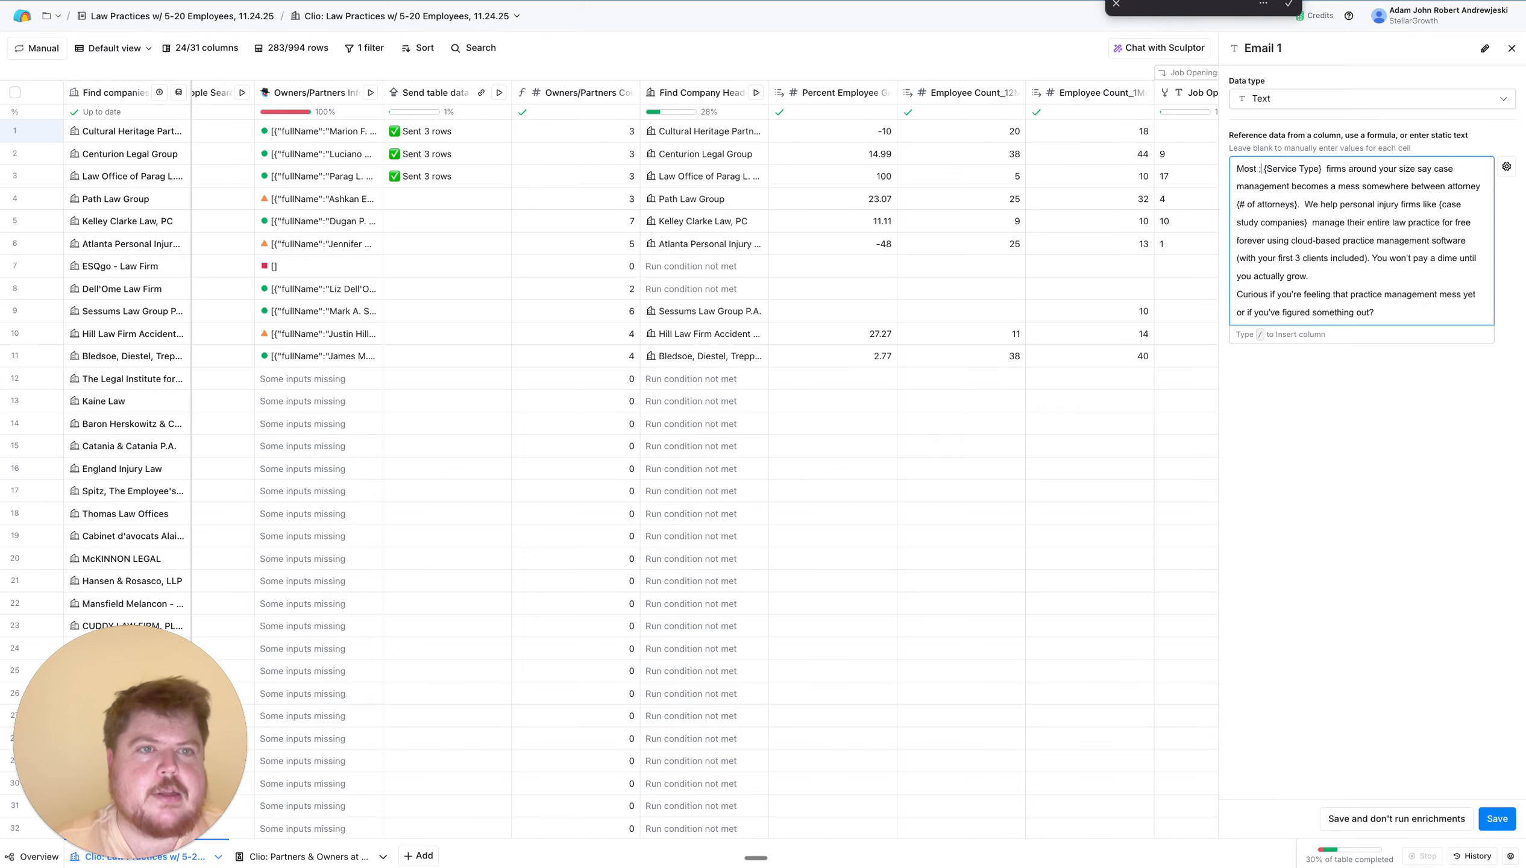
text(at)
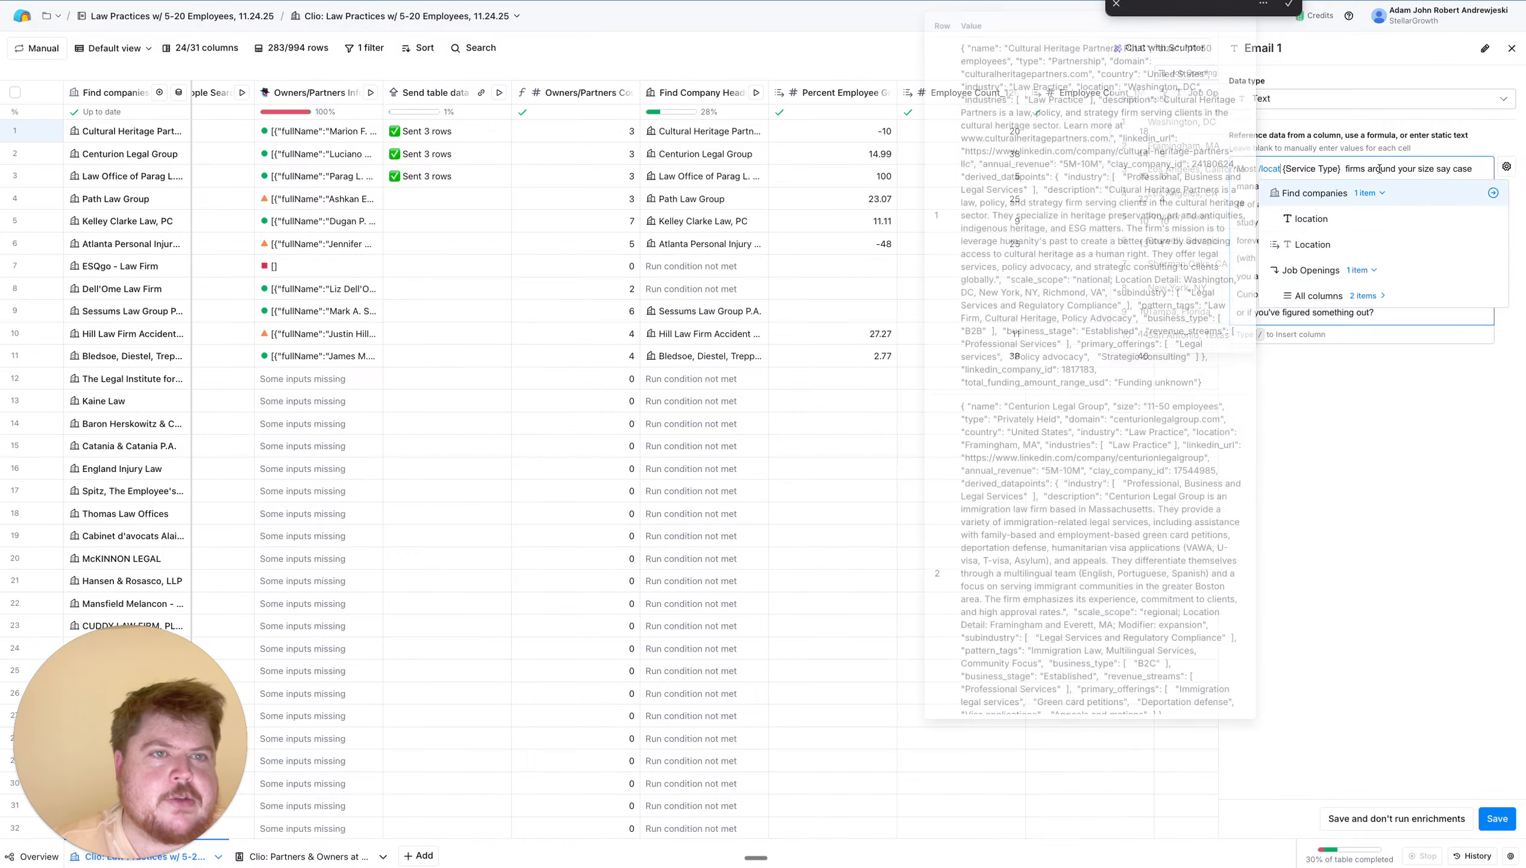
click(1368, 147)
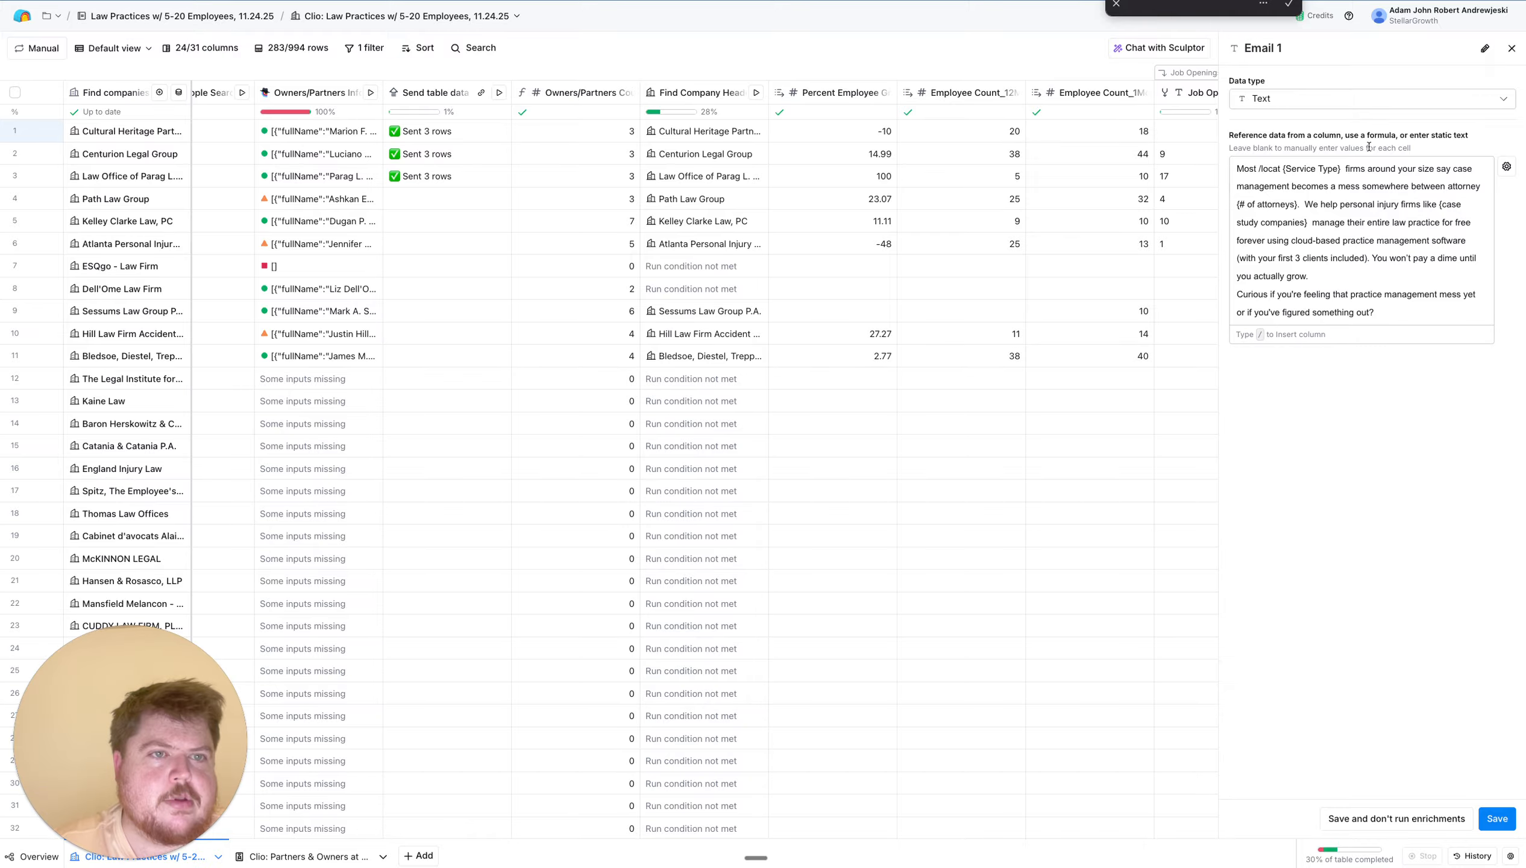
click(1278, 171)
text(ion)
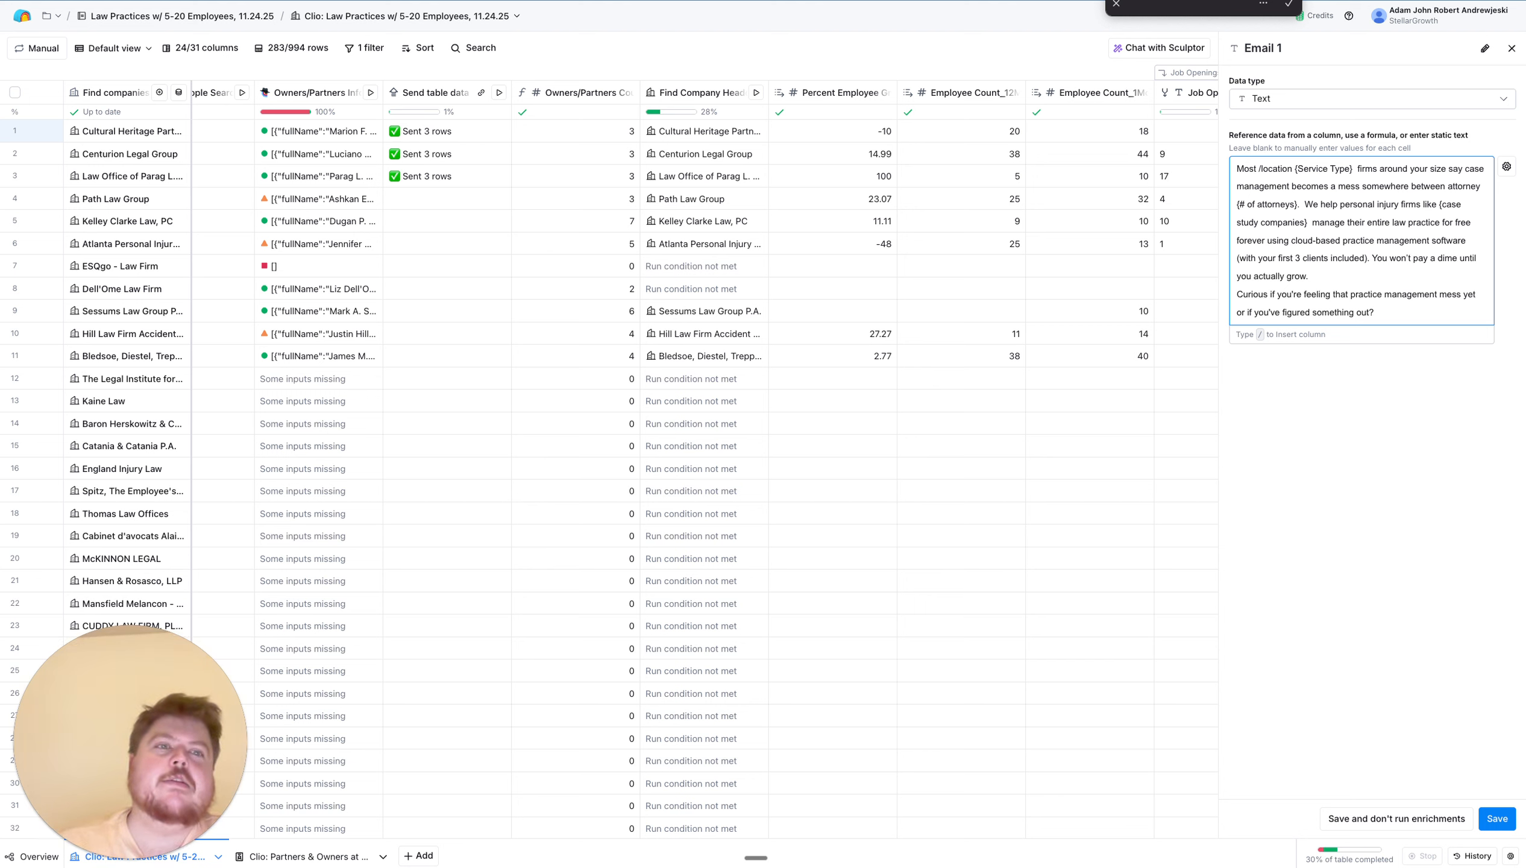
Replace the {Service Type} placeholder in the Email 1 text with "personal injury"
click(1356, 170)
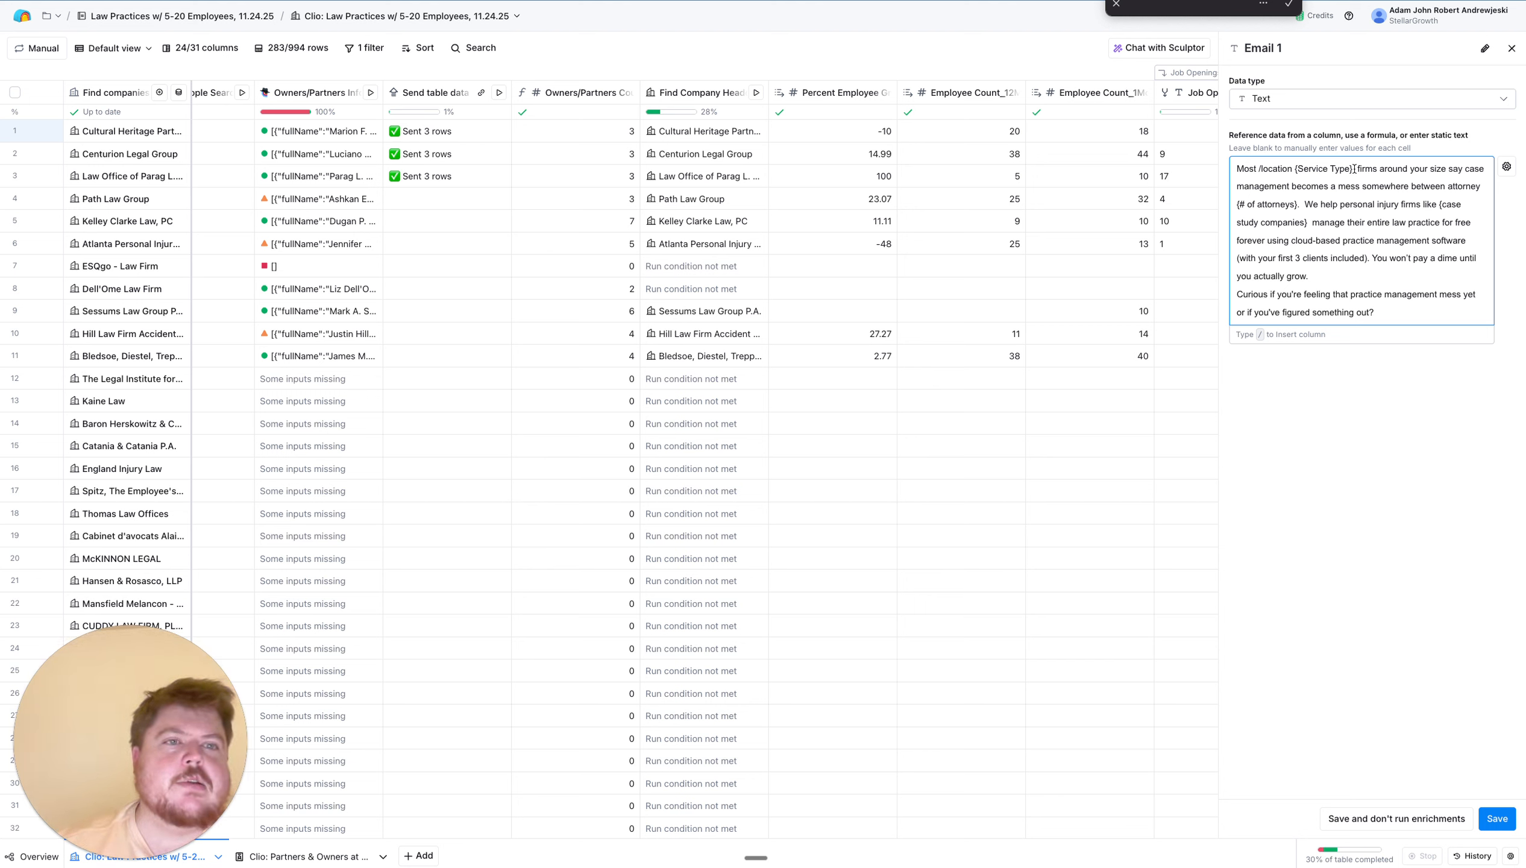
key(BackSpace)
key(BackSpace)
key(BackSpace)
key(BackSpace)
key(BackSpace)
key(BackSpace)
key(BackSpace)
key(BackSpace)
key(BackSpace)
key(BackSpace)
key(BackSpace)
key(BackSpace)
key(BackSpace)
key(BackSpace)
key(BackSpace)
text(personal)
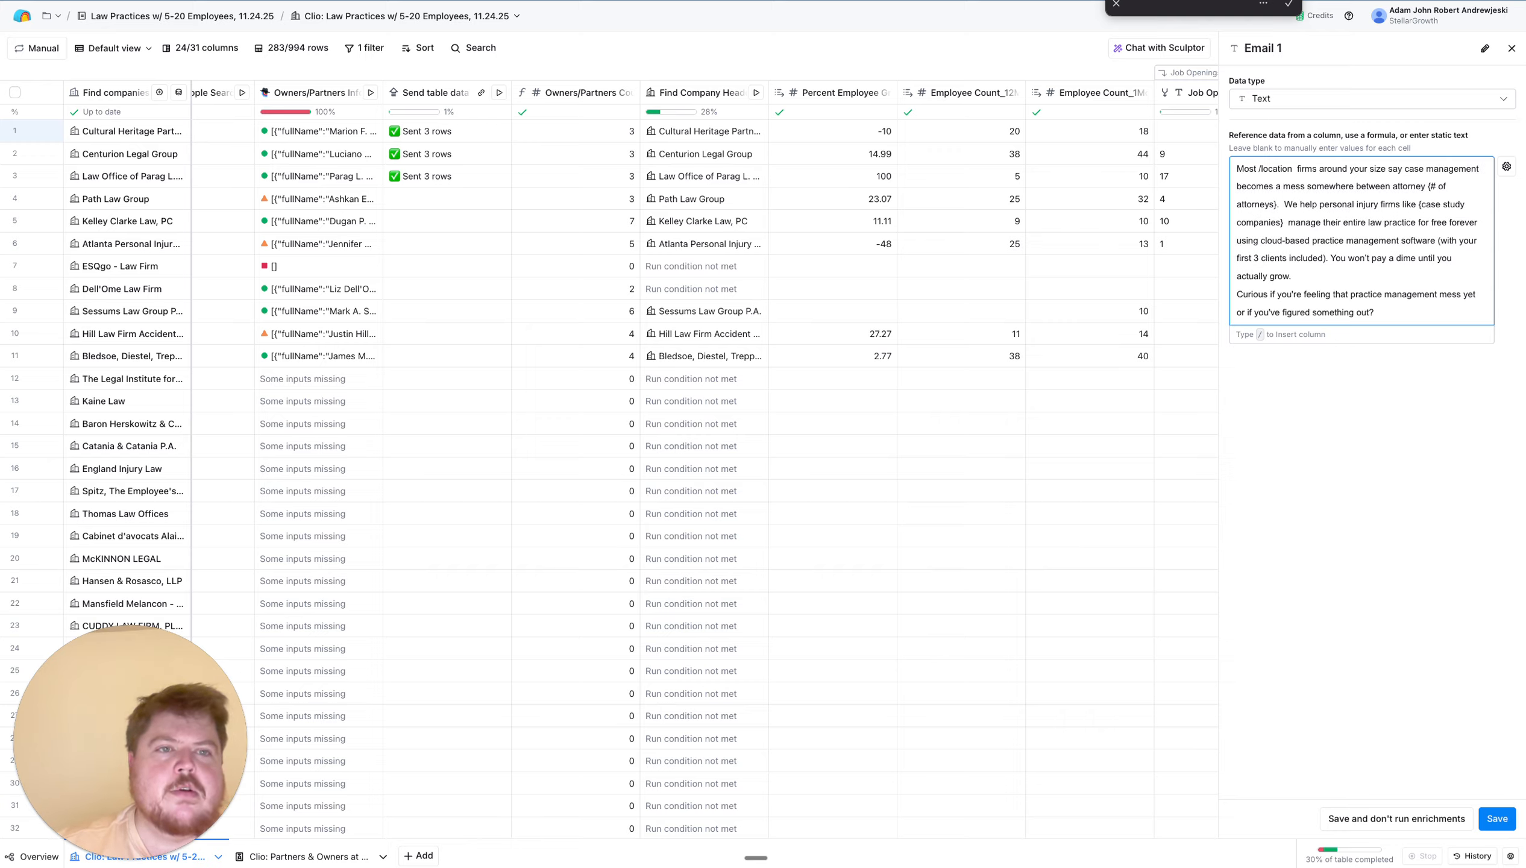
key(BackSpace)
key(BackSpace)
key(BackSpace)
key(BackSpace)
key(BackSpace)
key(BackSpace)
key(BackSpace)
key(BackSpace)
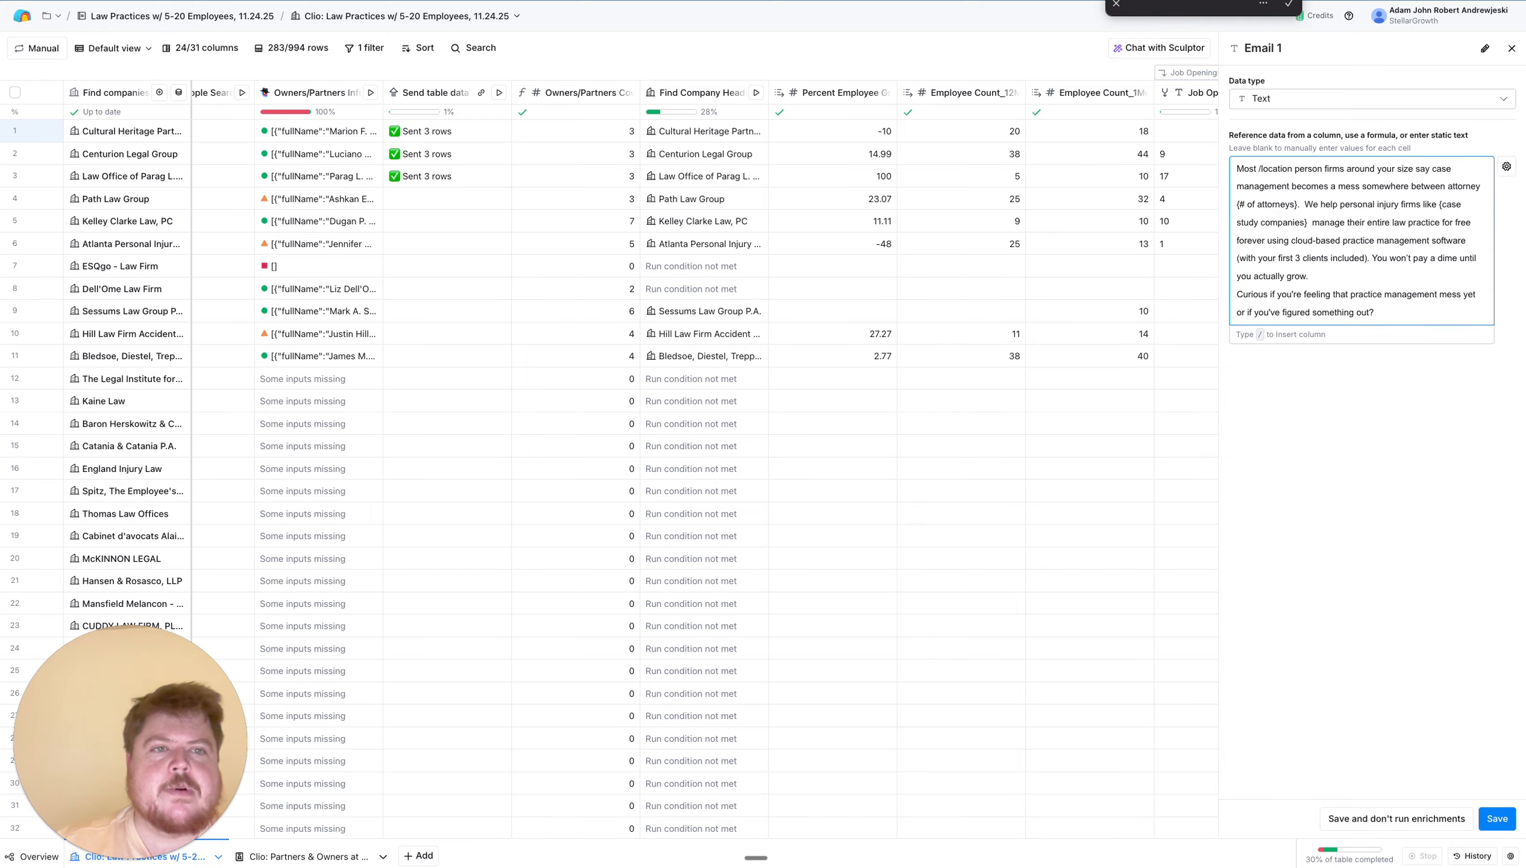
text(personal in)
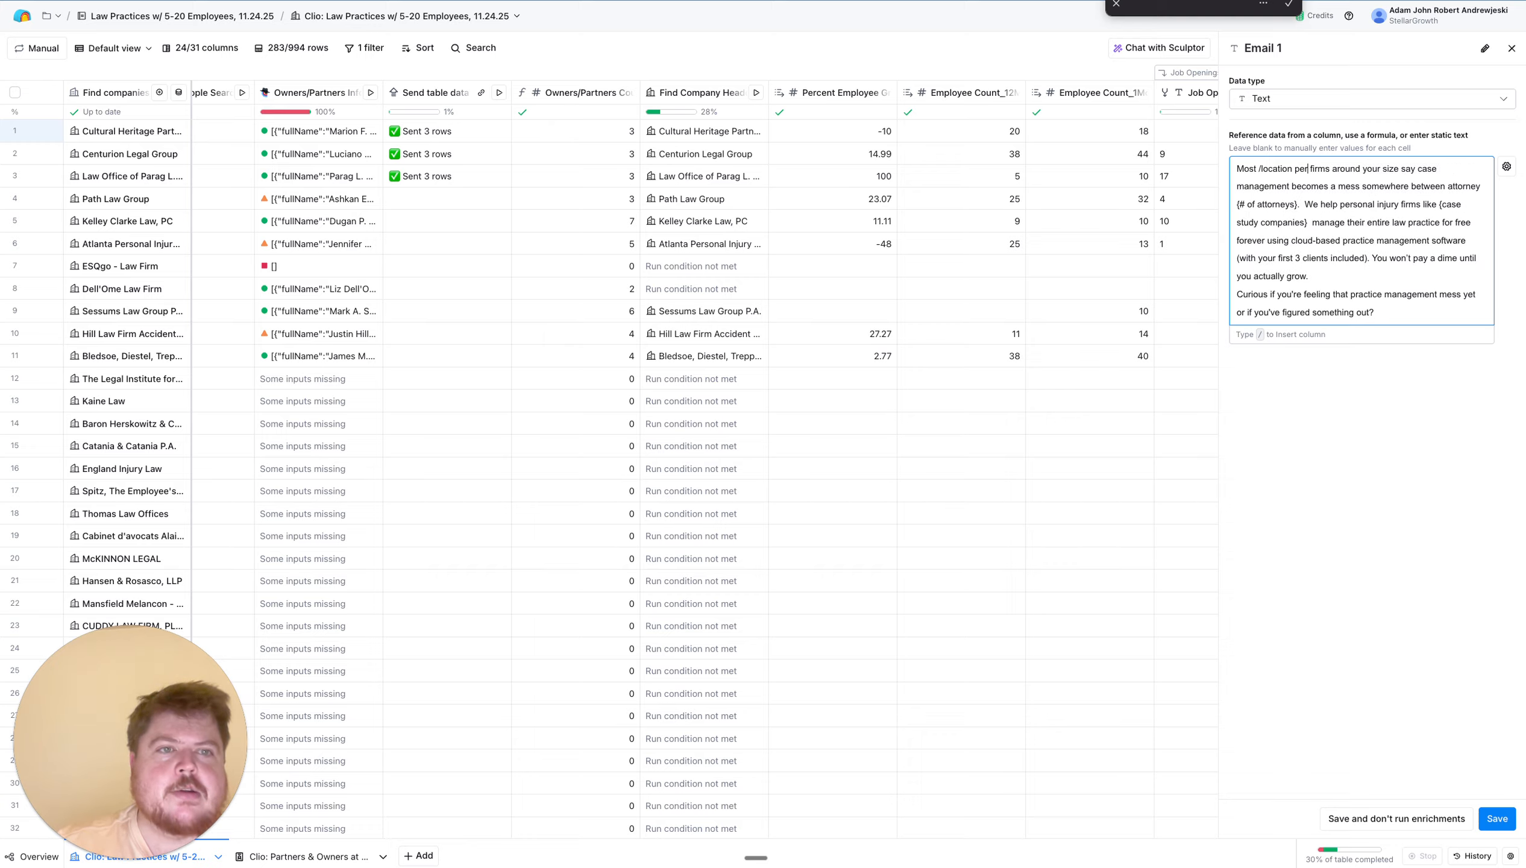
text(jury)
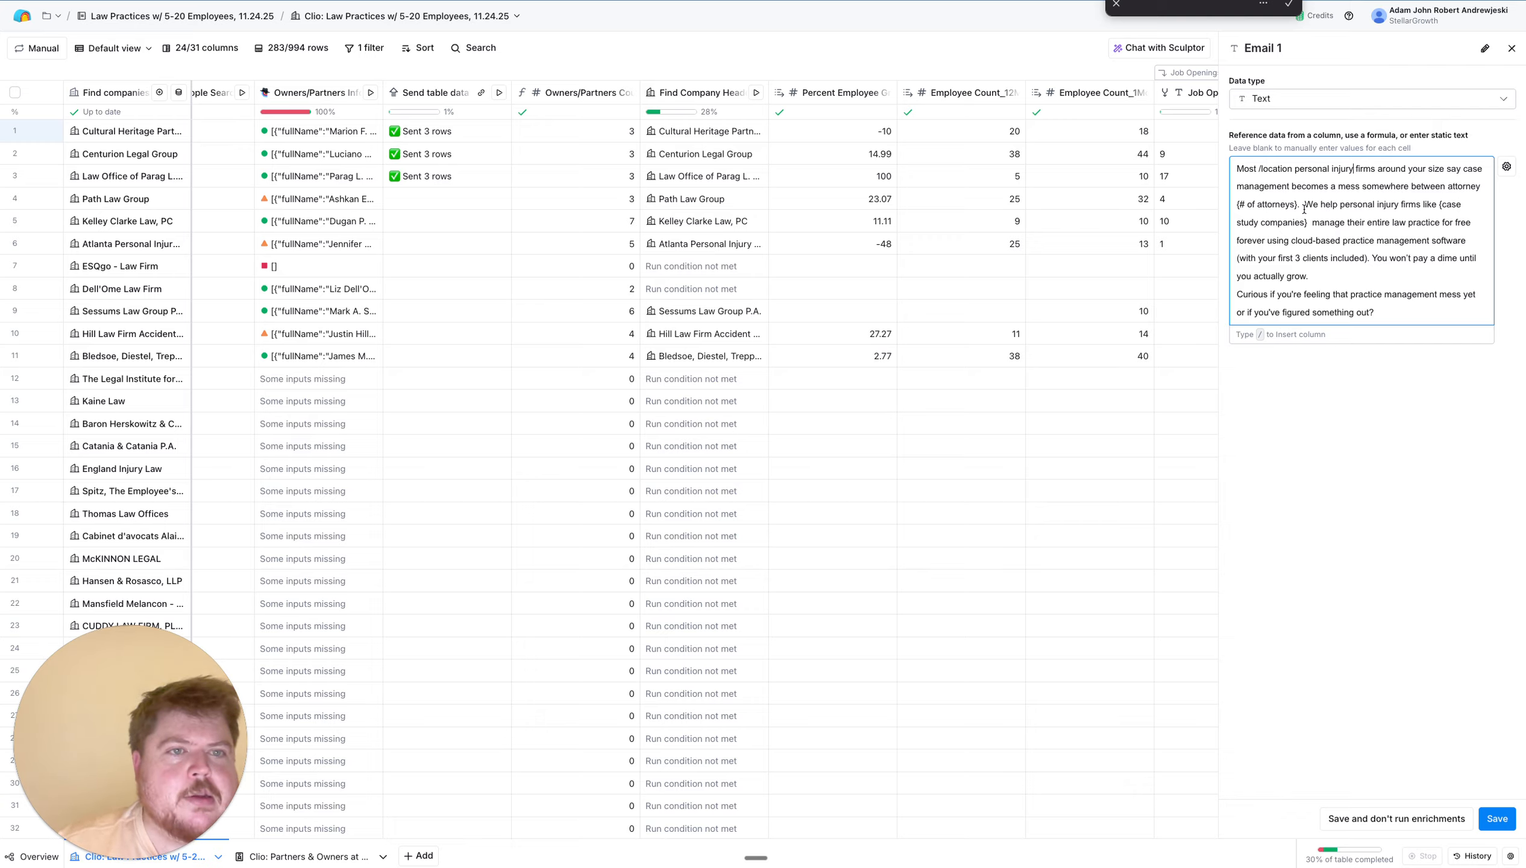
Replace the {# of attorneys} placeholder with "number" followed by a reference to the Owners/Partners Count column
drag(1298, 206, 1220, 208)
text(n)
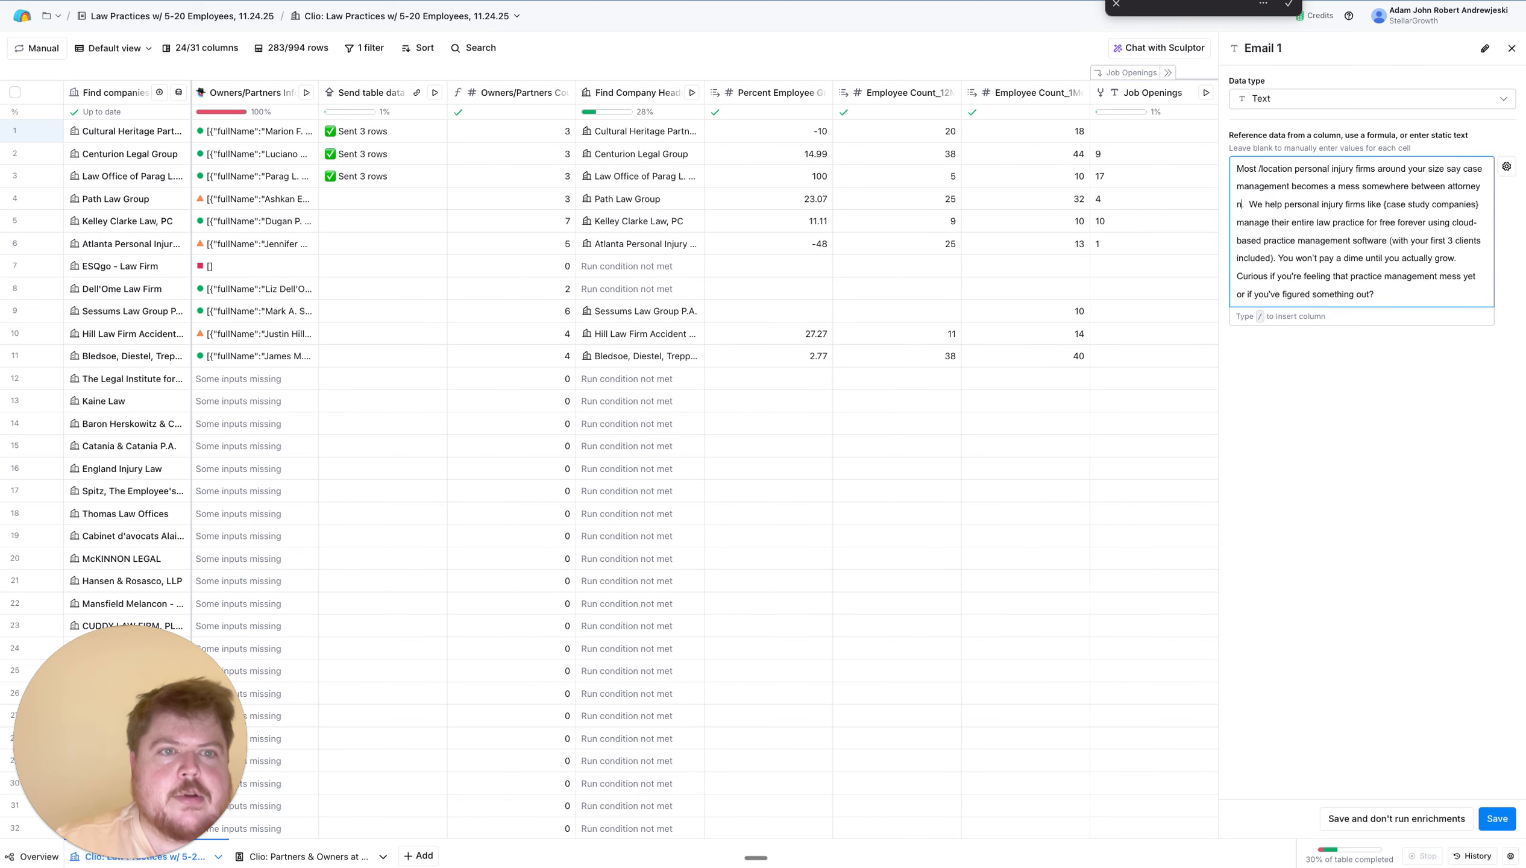
text(umber)
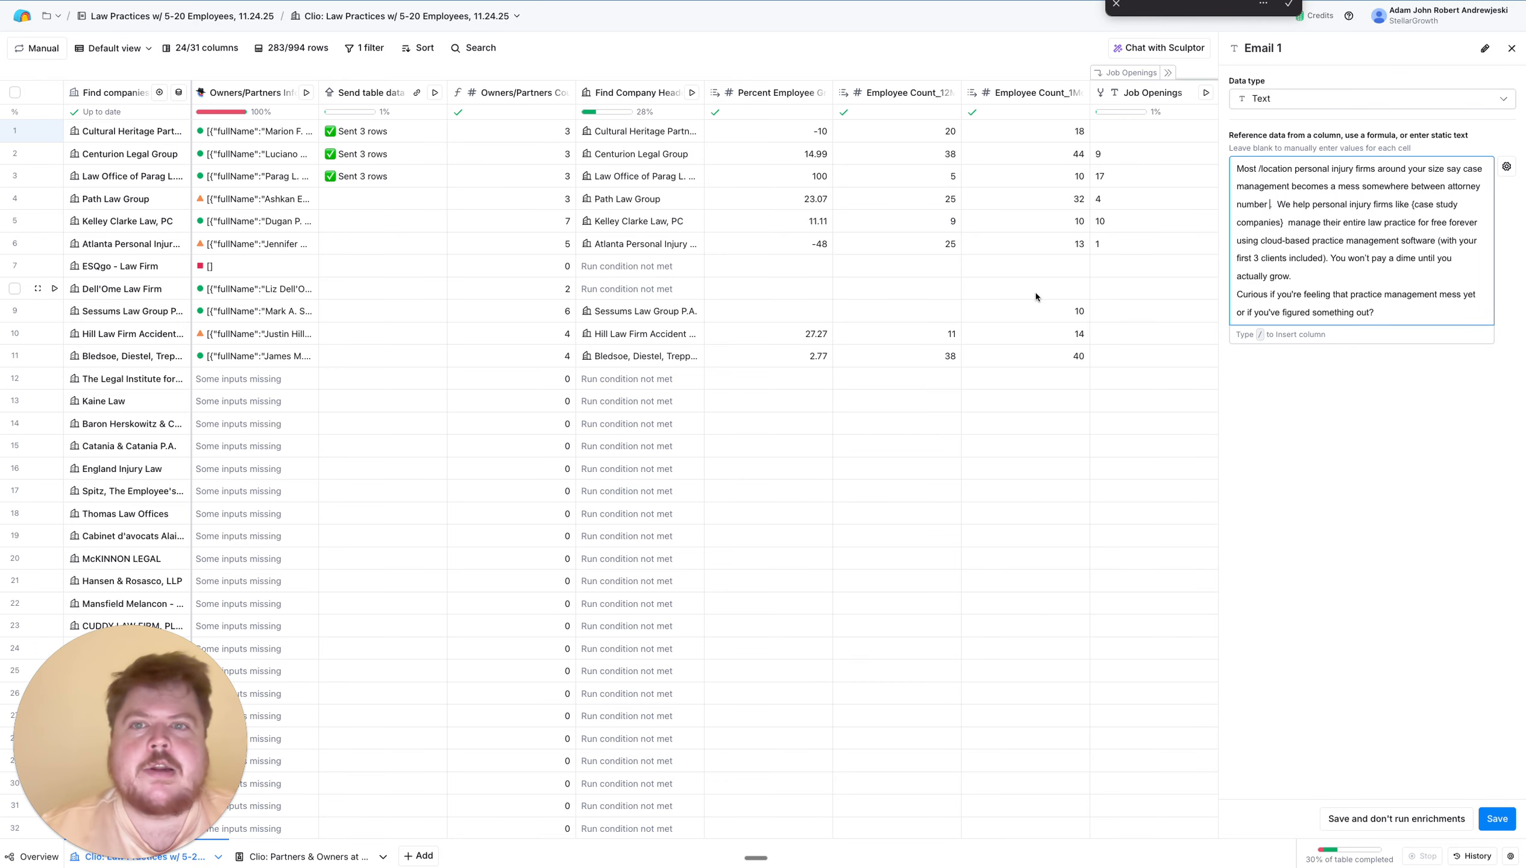
scroll(1036, 295, left, 1)
text(/own)
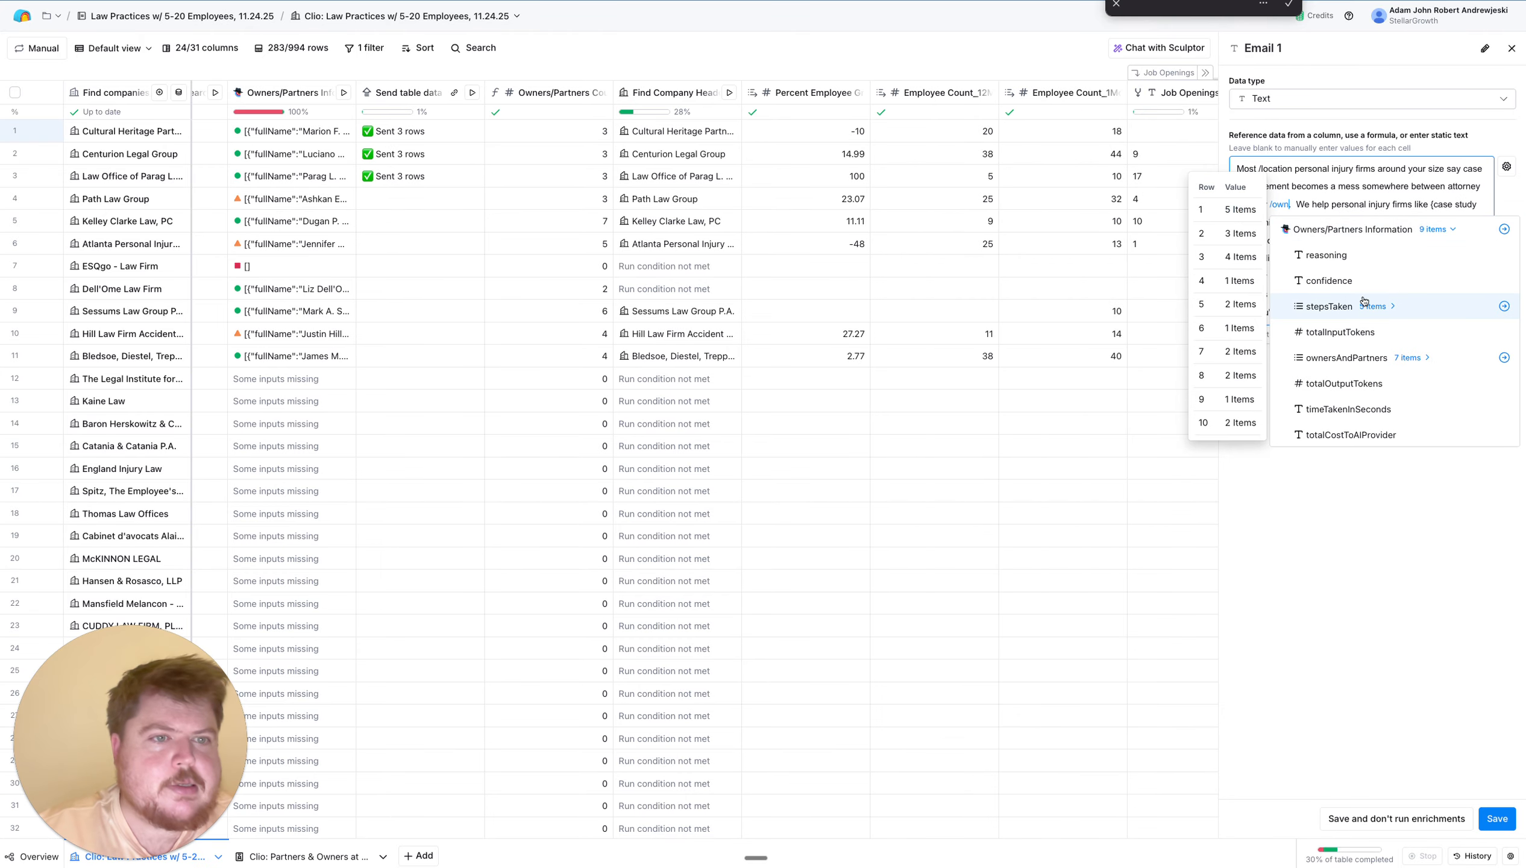
scroll(1362, 418, down, 2)
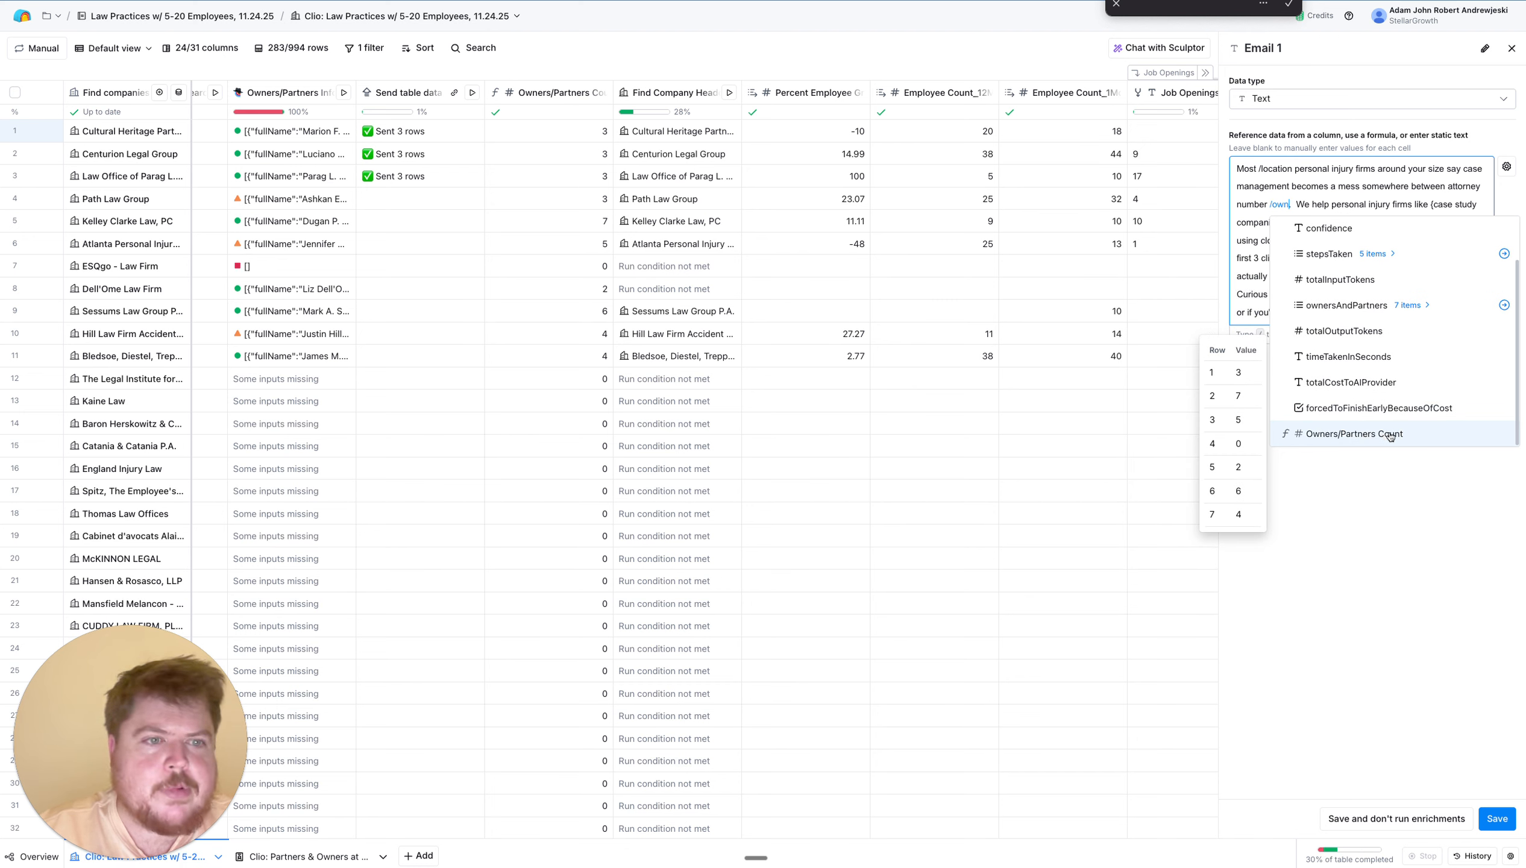
click(1367, 435)
Add "and /count + 1" after the Owners/Partners Count reference in the email's first sentence
text(and)
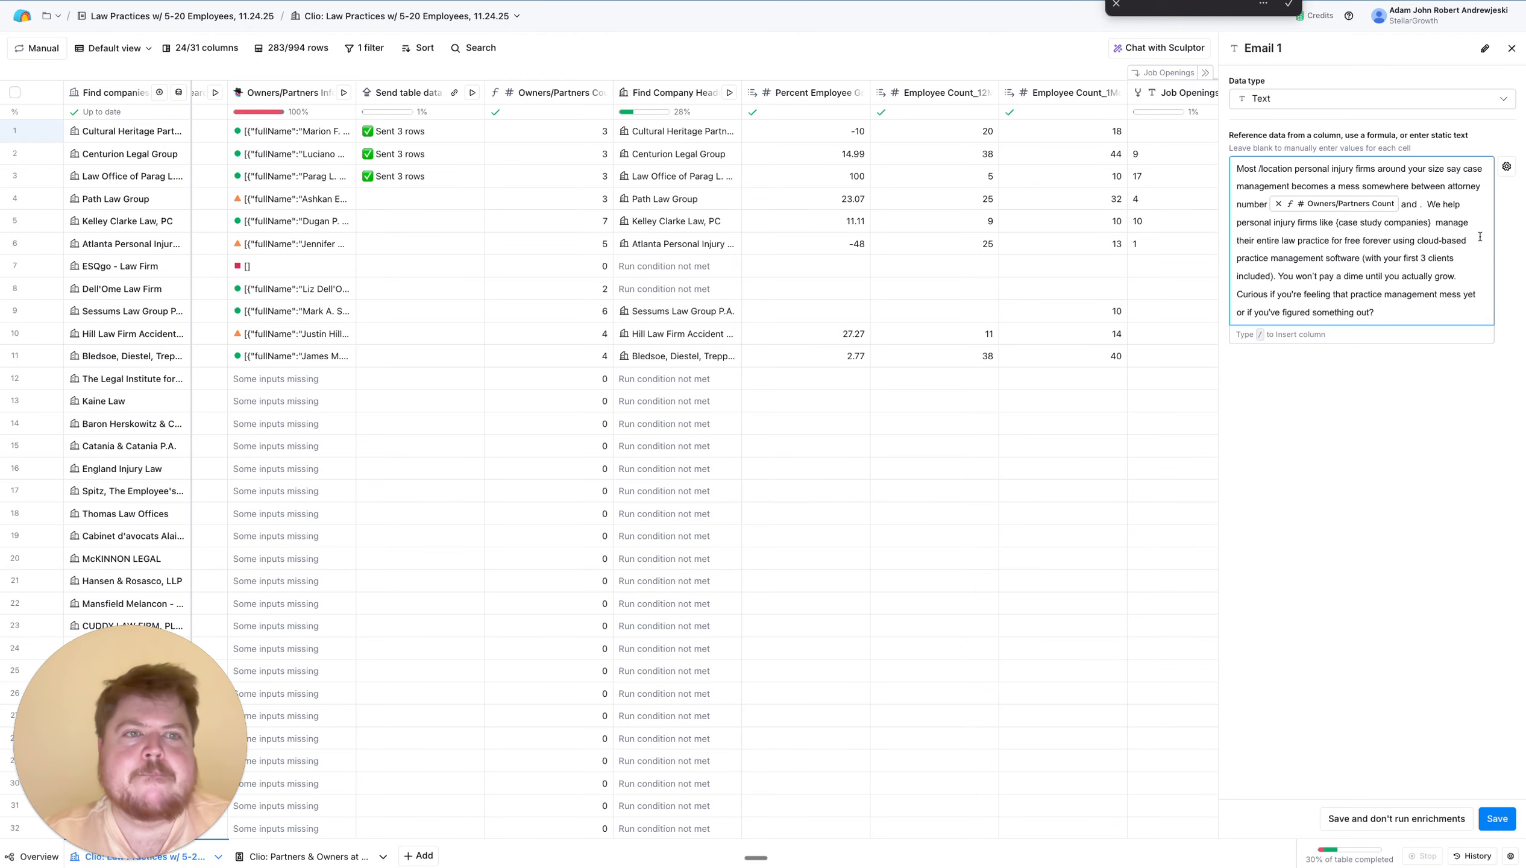
text(/o)
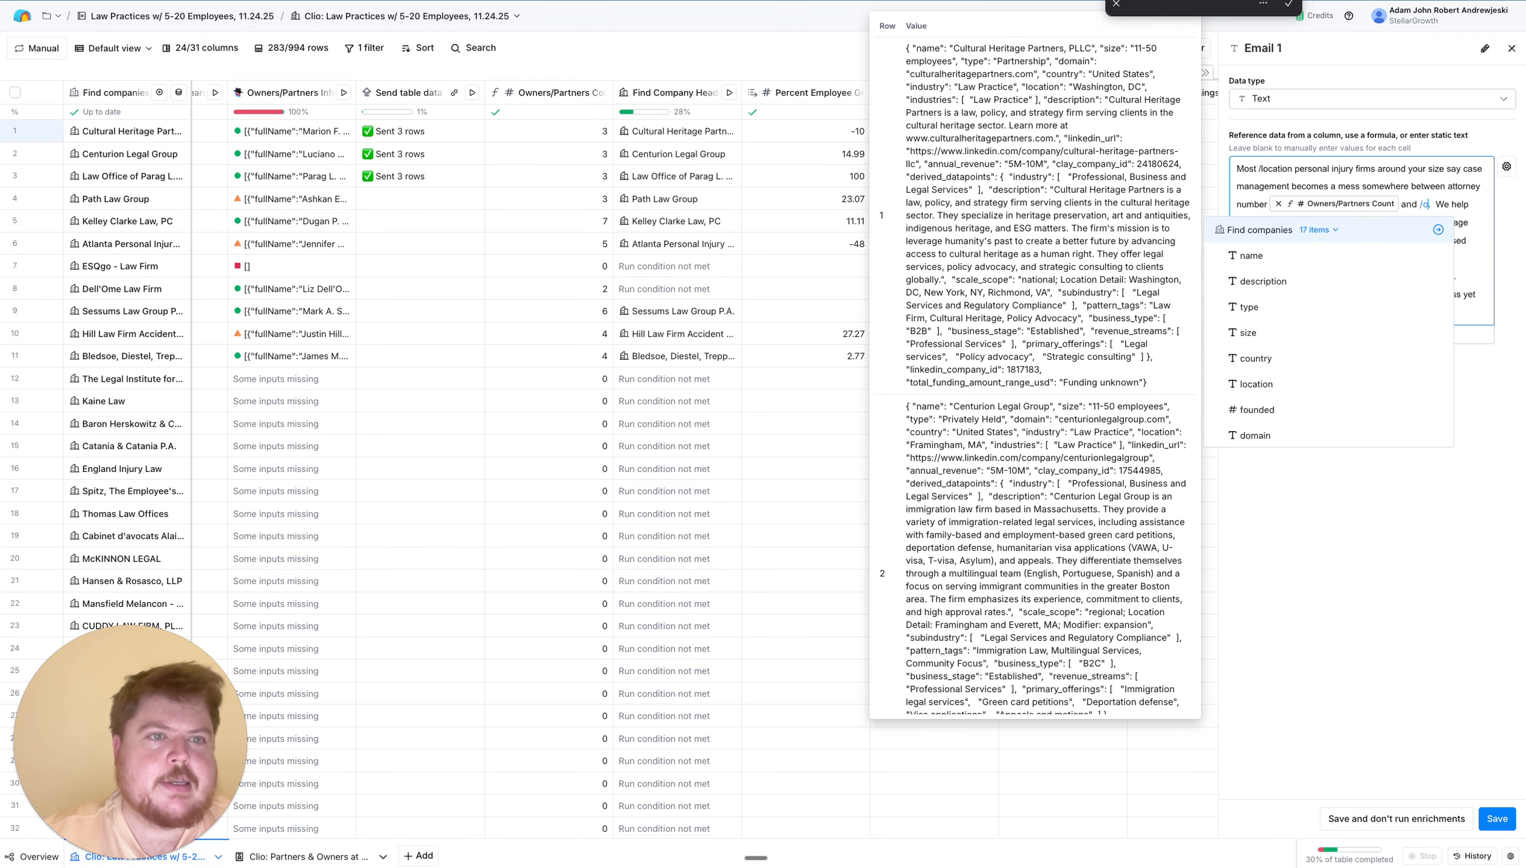
key(BackSpace)
text(count)
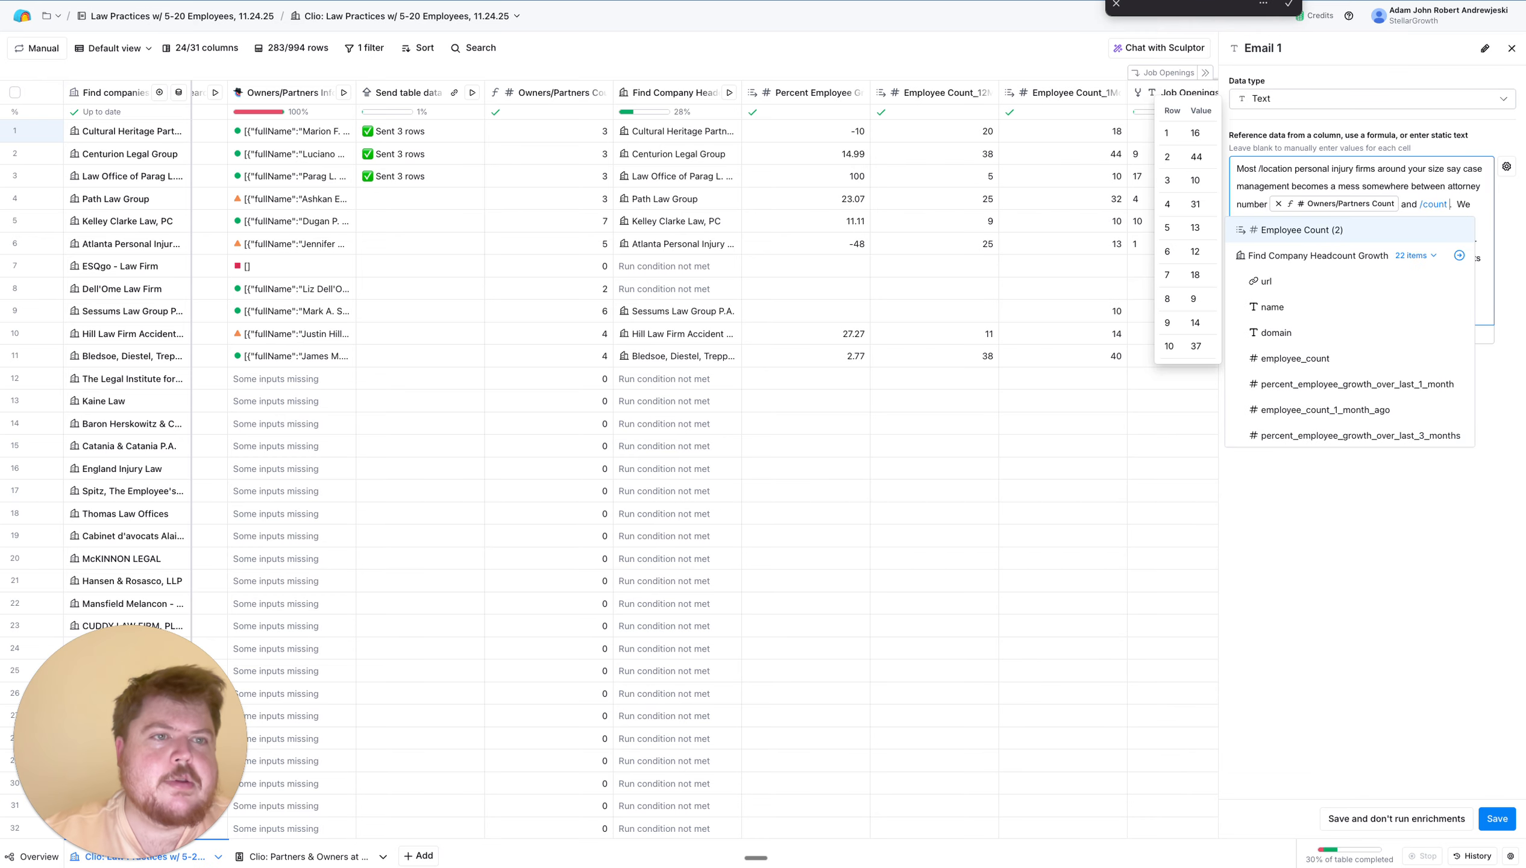
text( + 1)
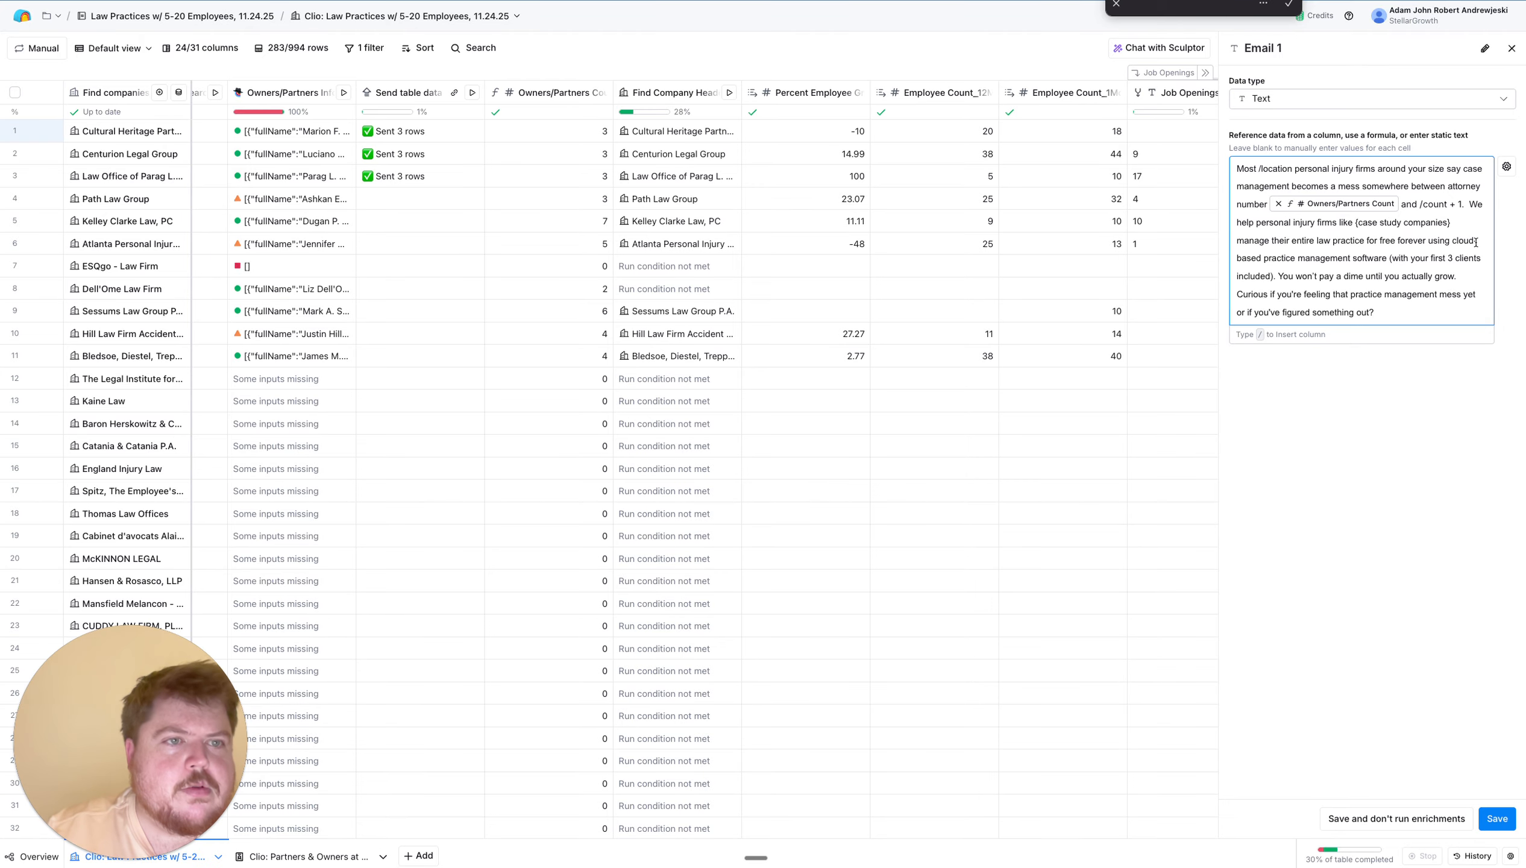
Start a new paragraph before "We help personal injury firms like" and delete the {case study companies} placeholder
key(Return)
key(Return)
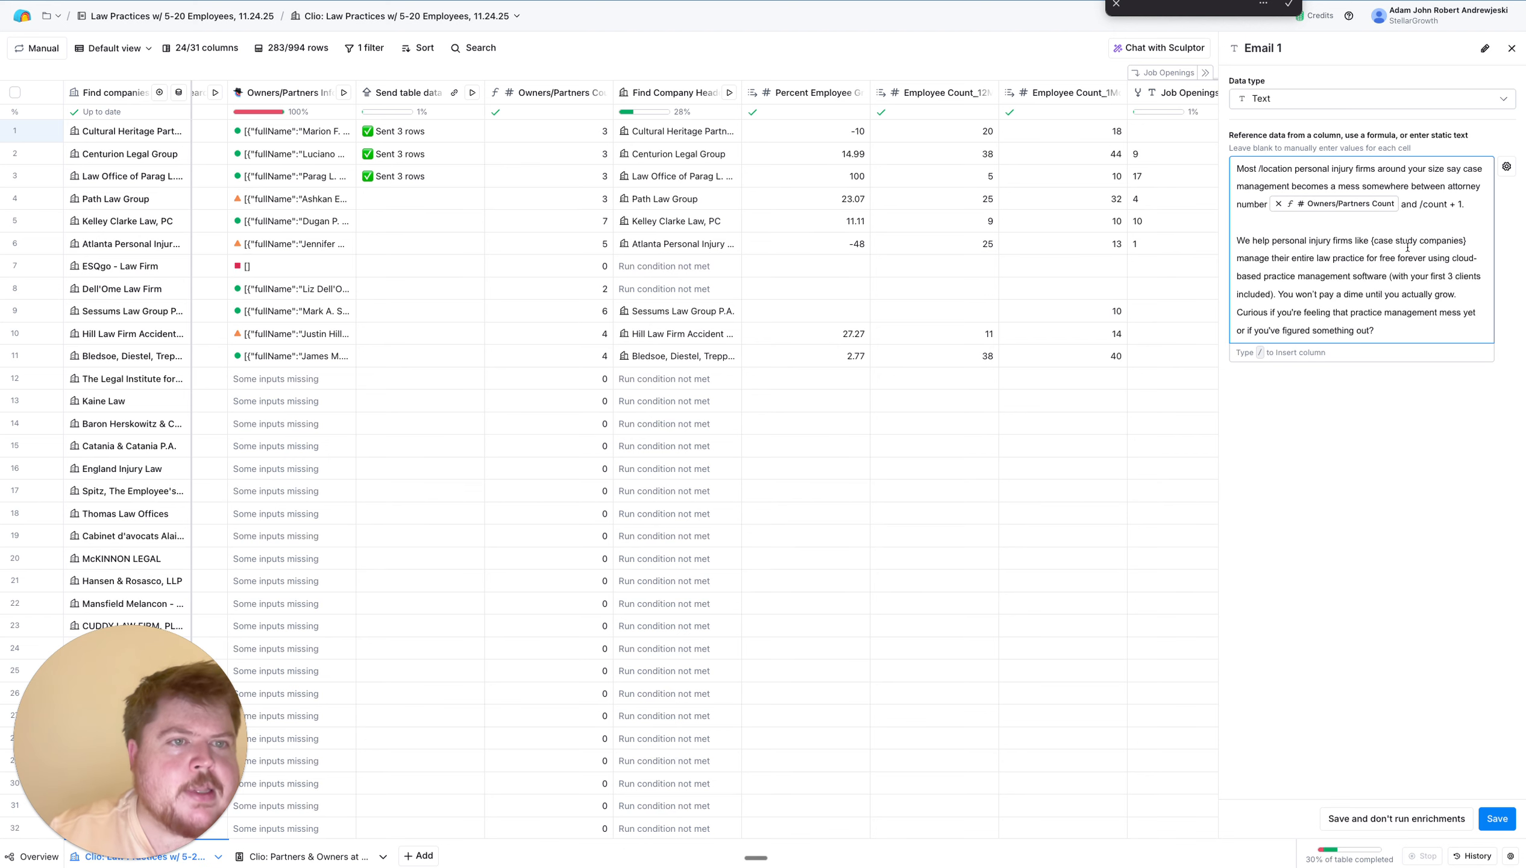
drag(1466, 241, 1372, 243)
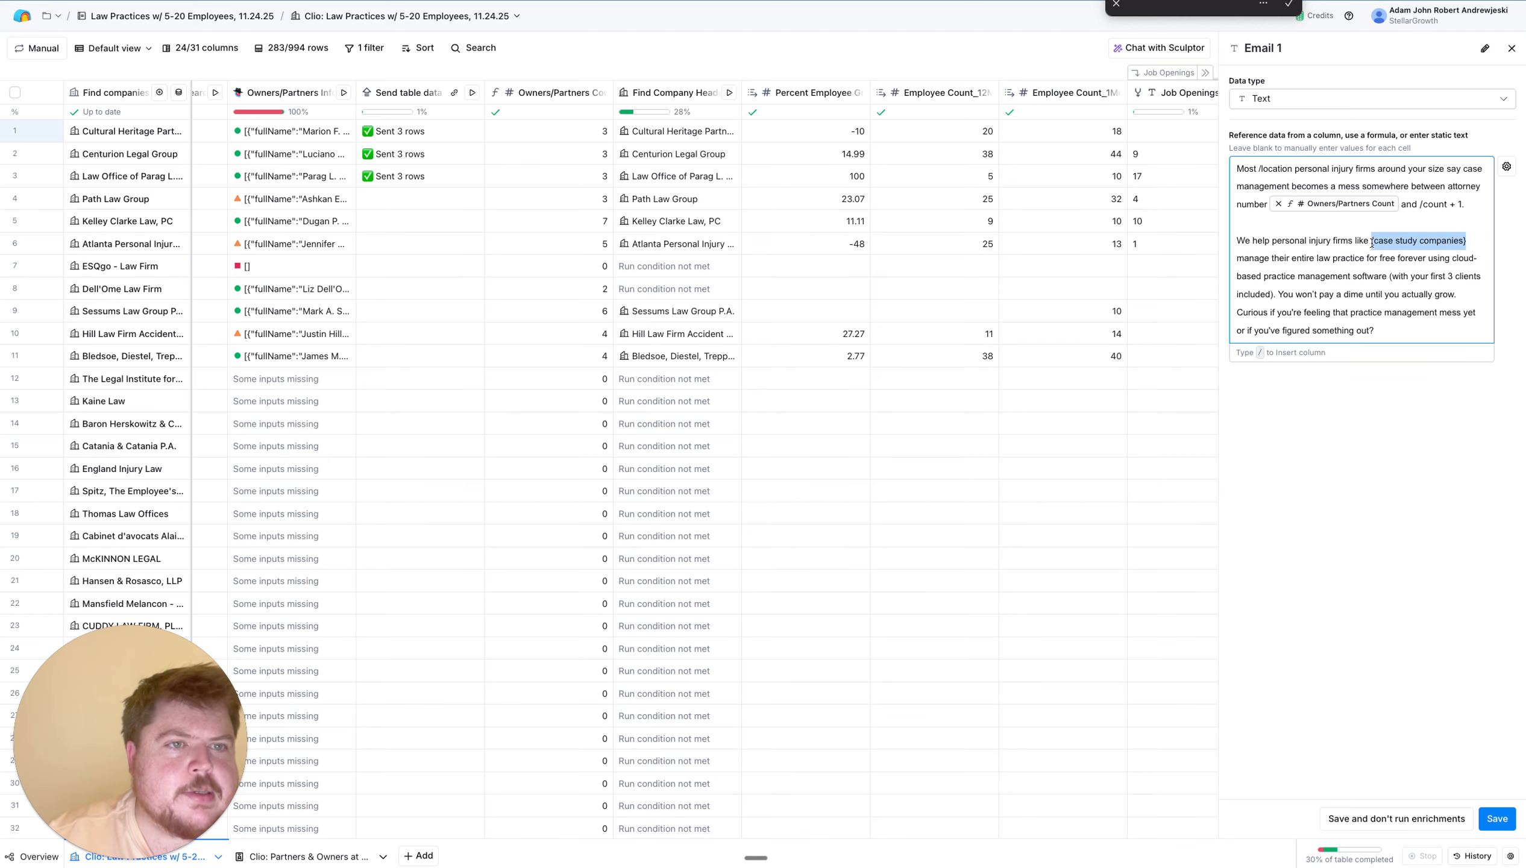
key(BackSpace)
key(BackSpace)
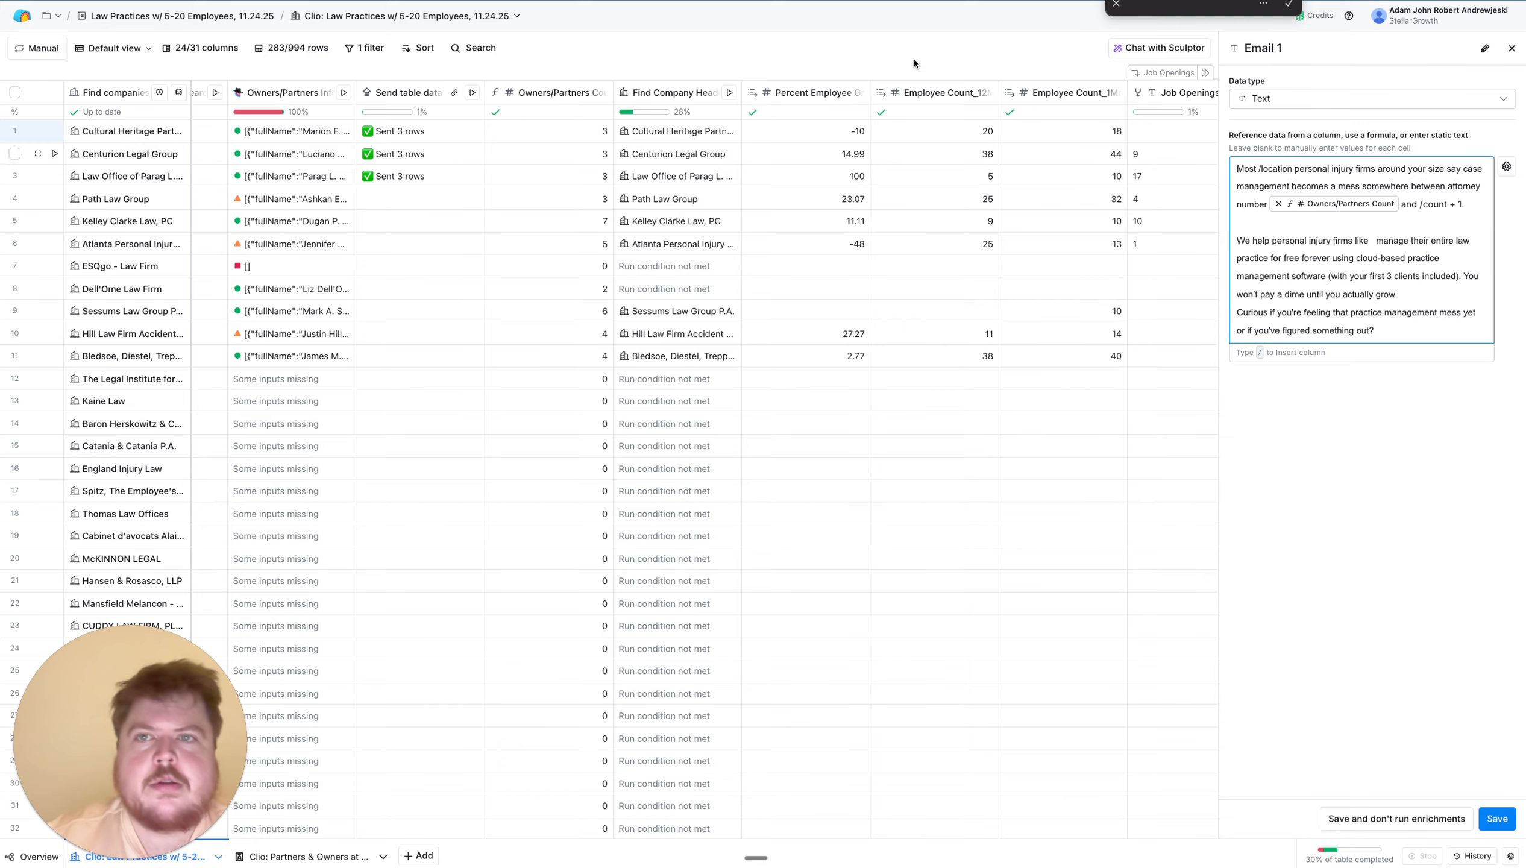
Search the web for "practice panther" in a new browser tab and open the PracticePanther website
key(ctrl+t)
text(practice)
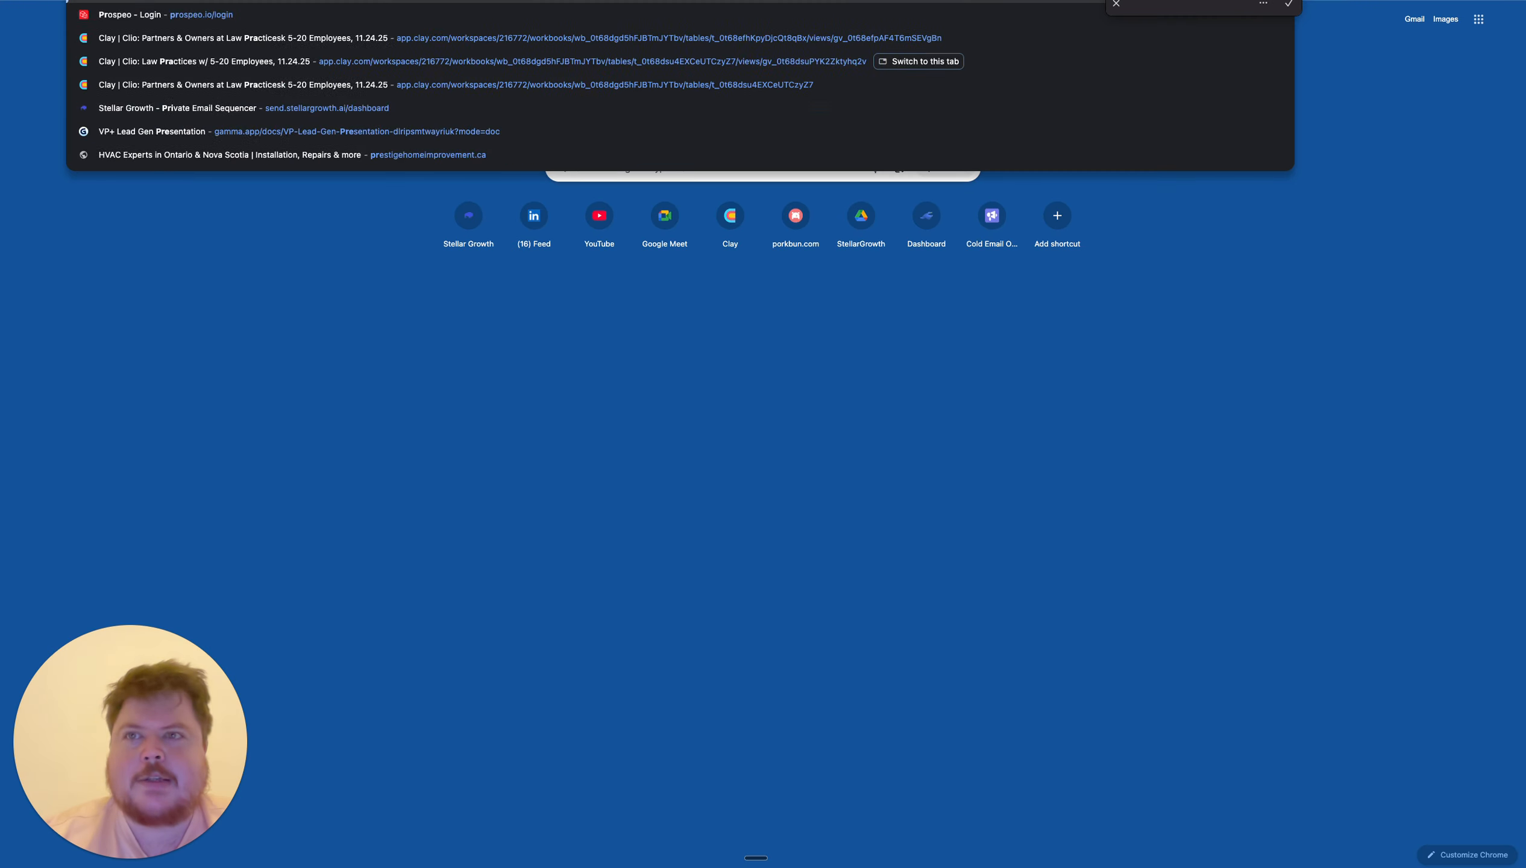
text( panther)
key(Return)
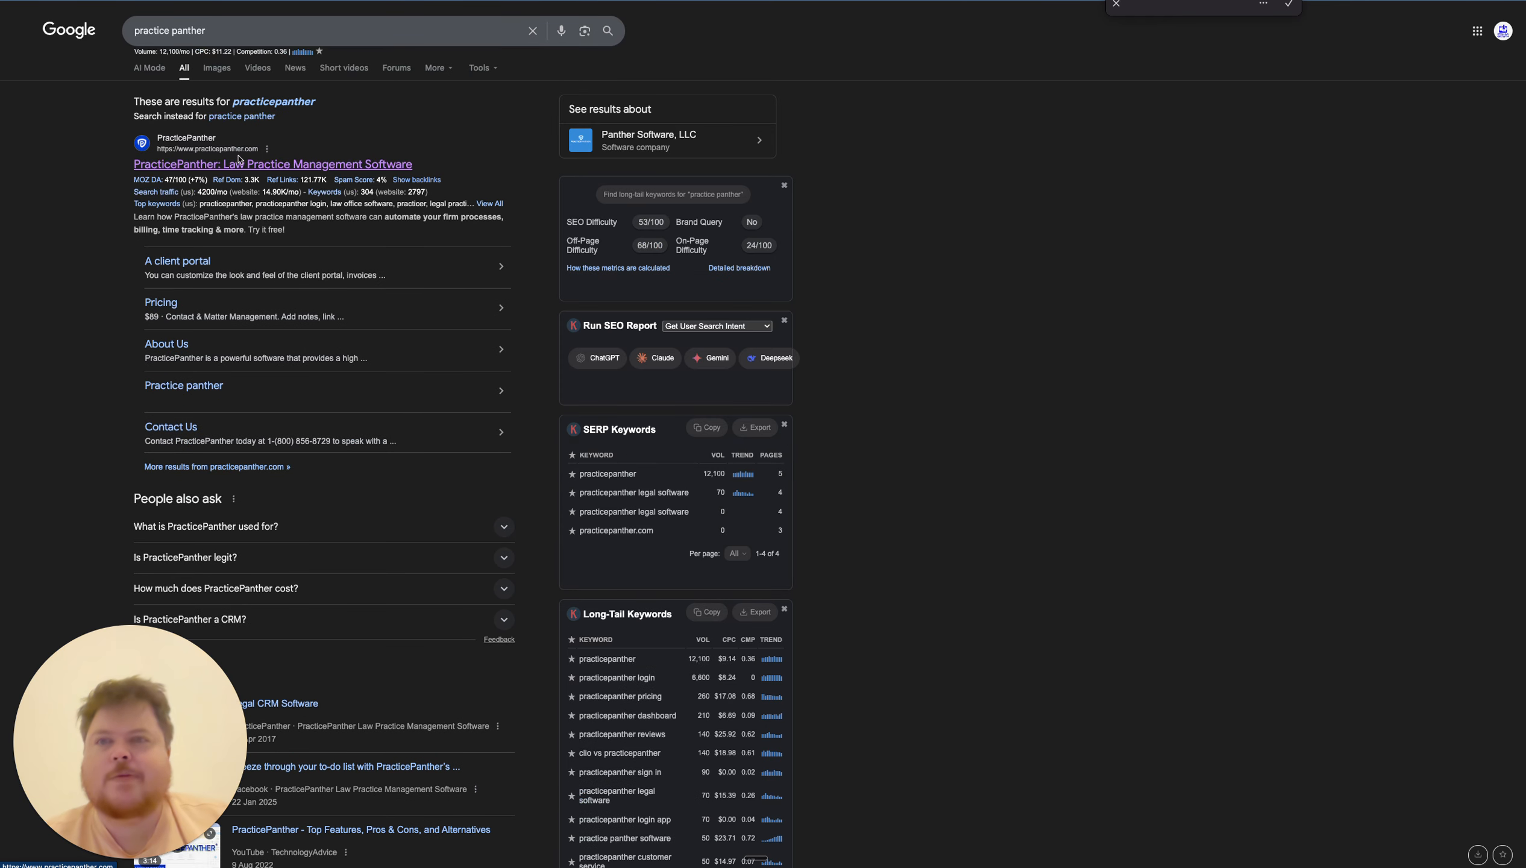
click(220, 164)
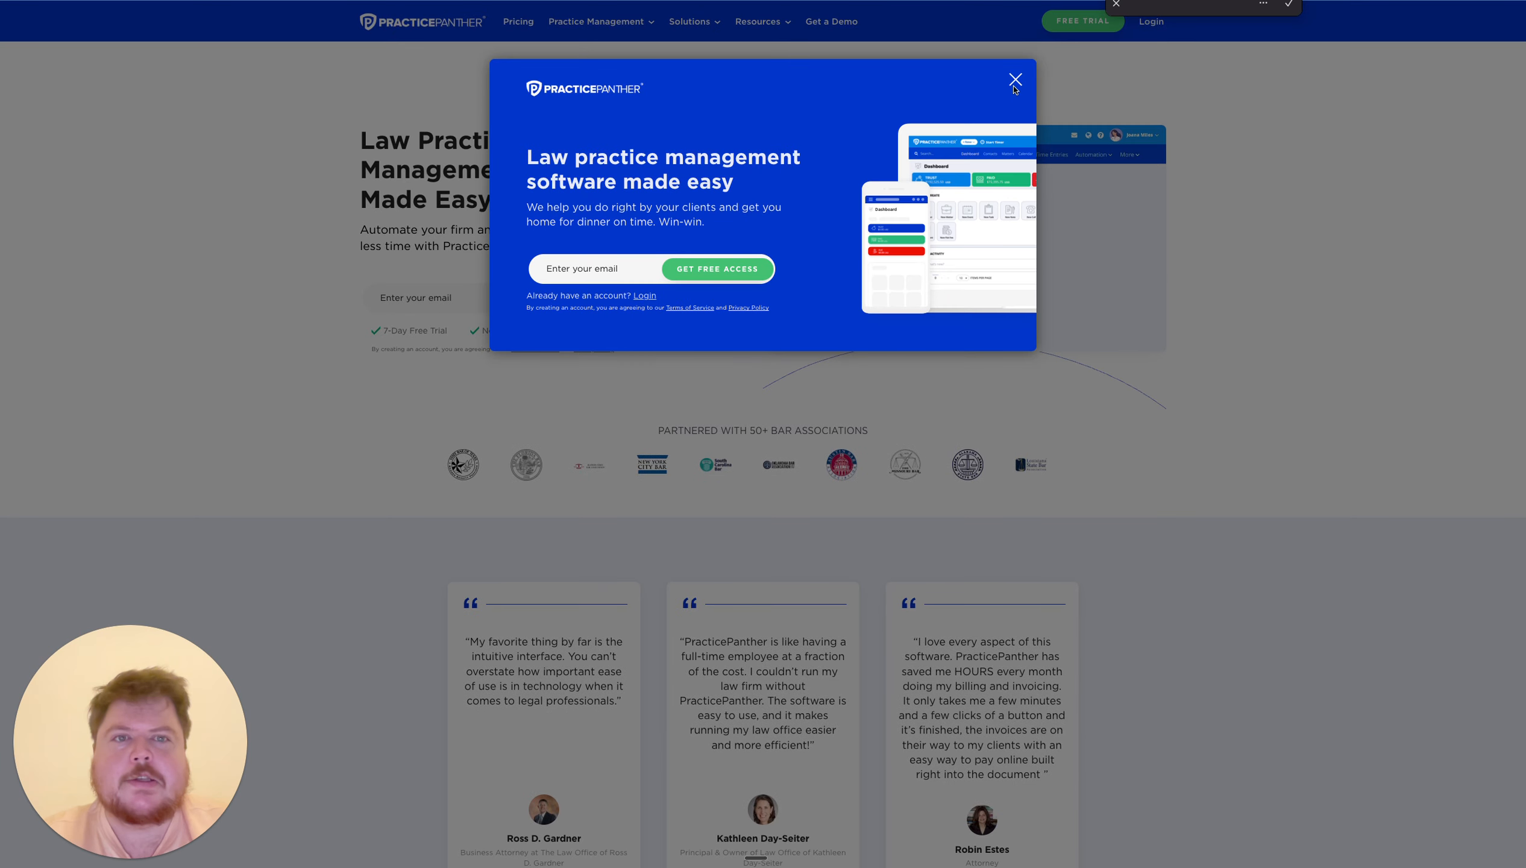
Dismiss the free-access pop-up and open PracticePanther's case studies page
click(1012, 81)
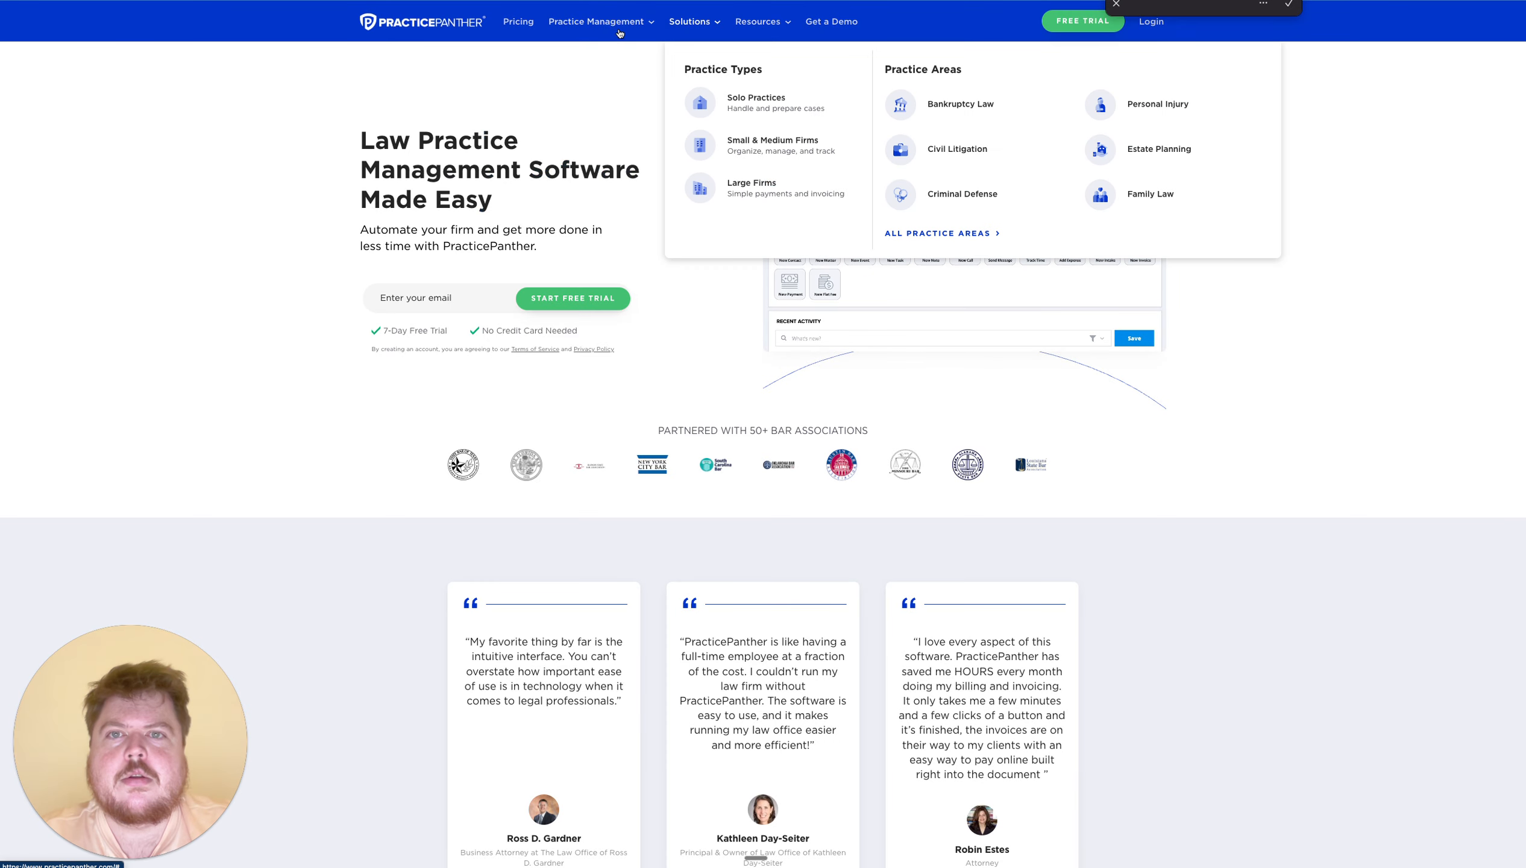
mouse_move(790, 21)
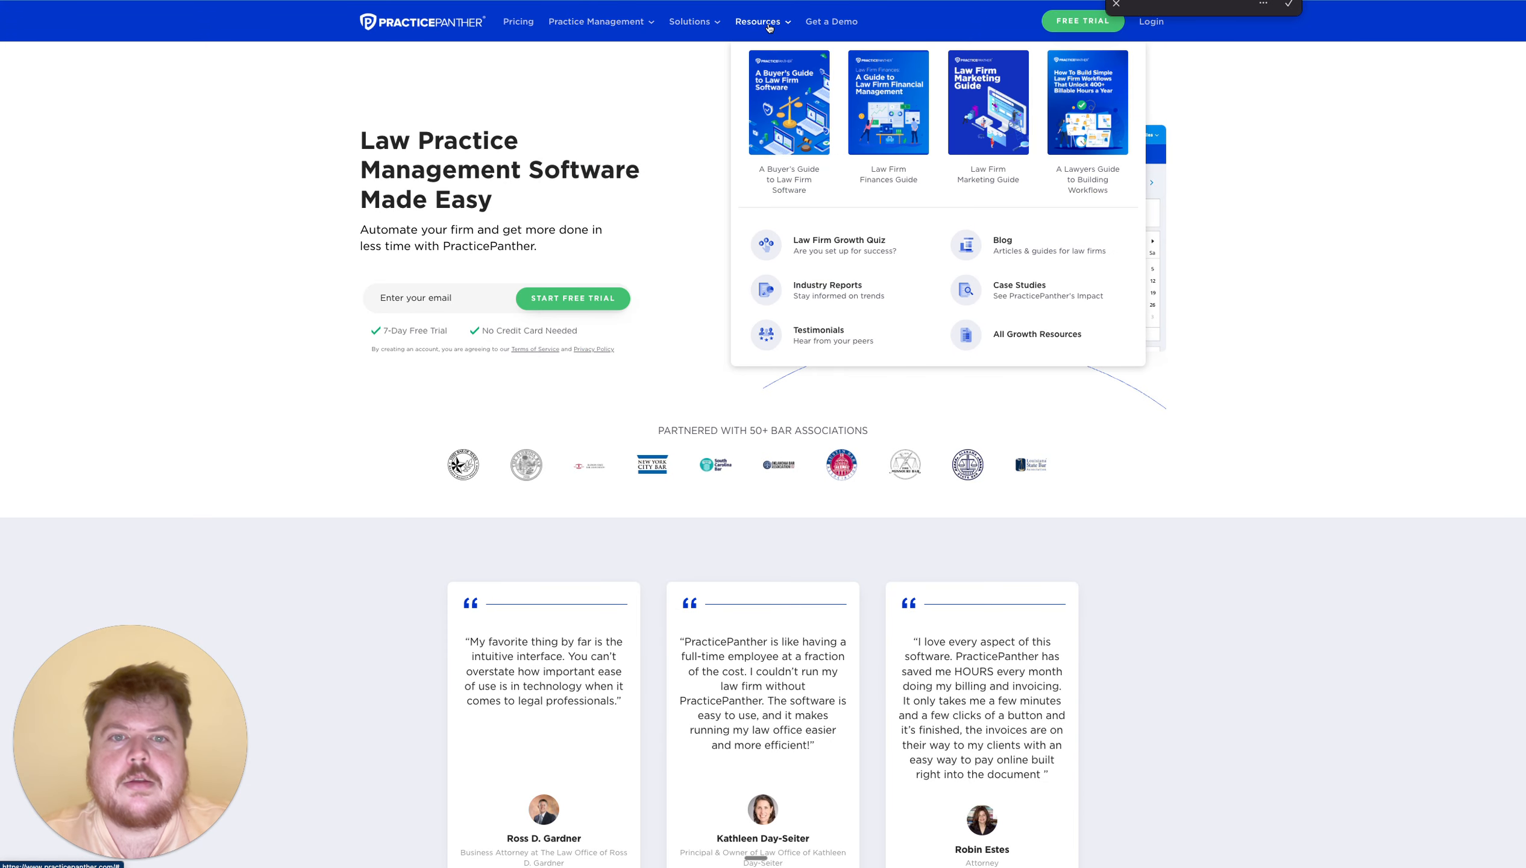
click(1027, 311)
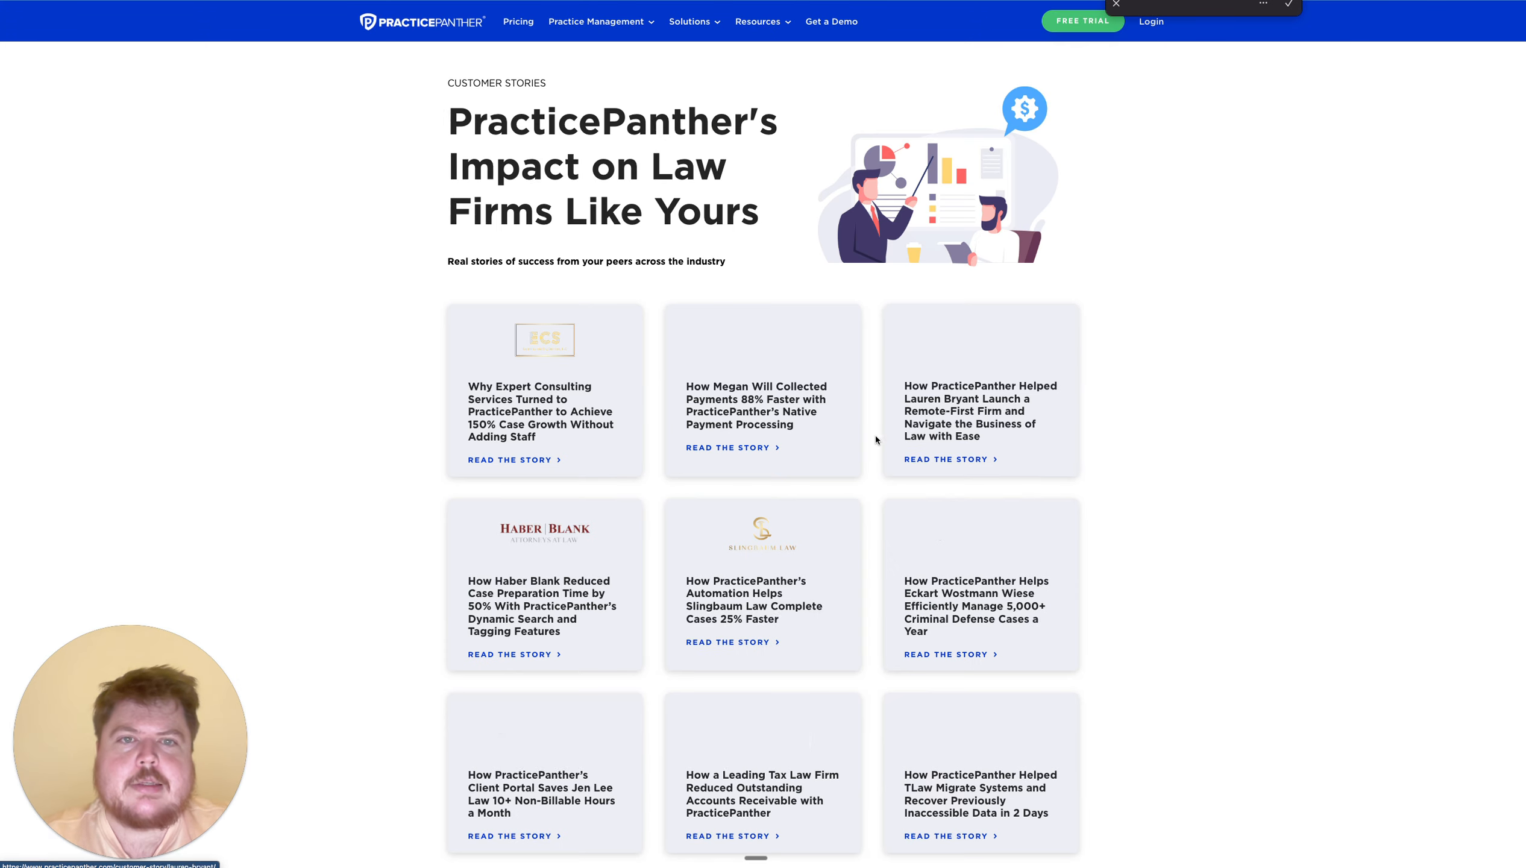
Look over the customer stories and open the one about the client portal saving 10+ non-billable hours a month
scroll(722, 594, down, 2)
scroll(722, 594, down, 2)
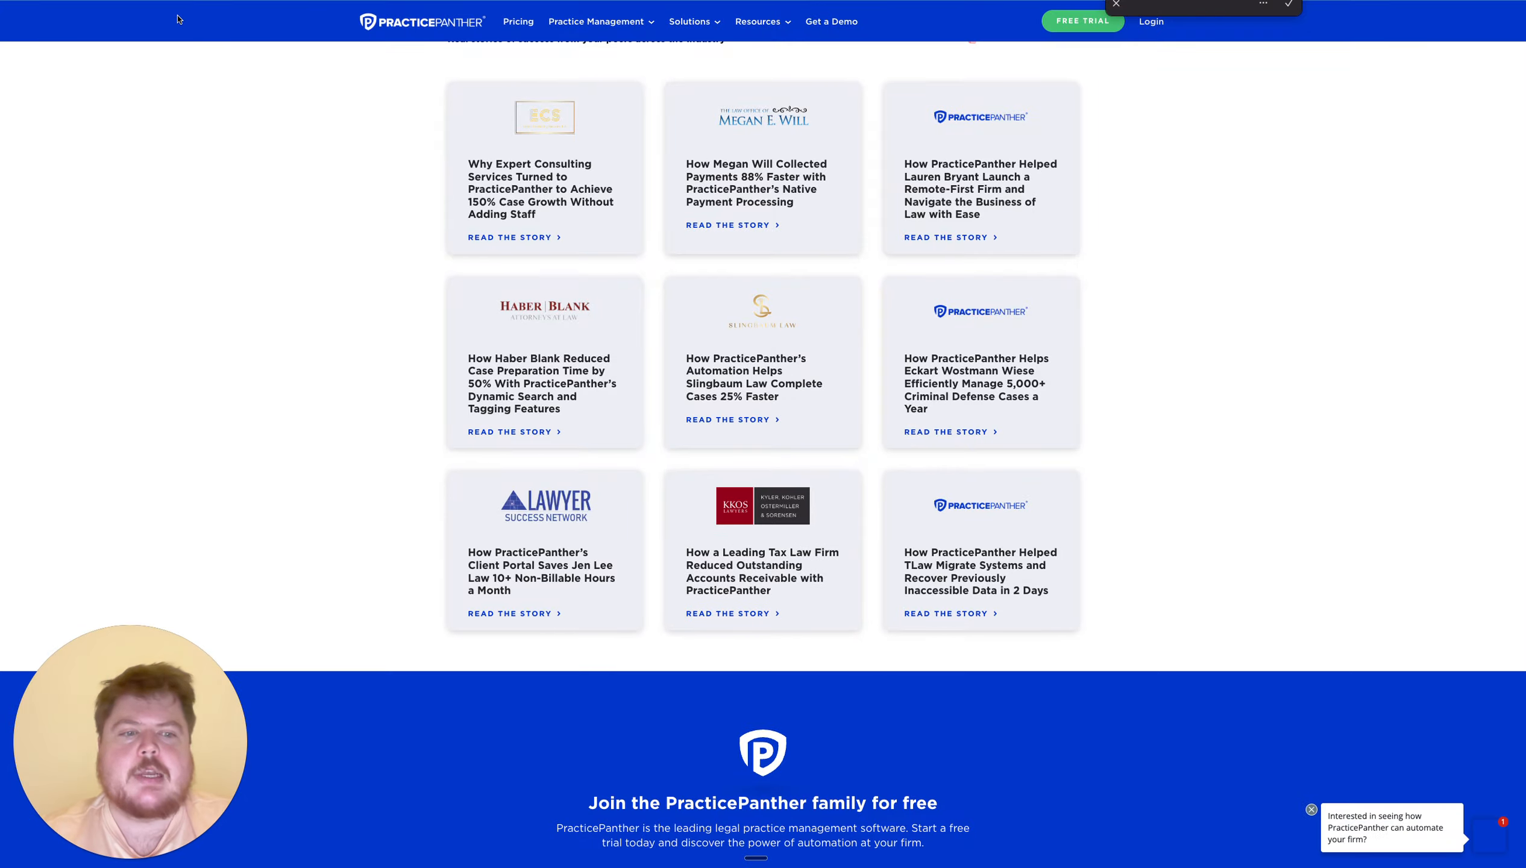
scroll(528, 256, down, 3)
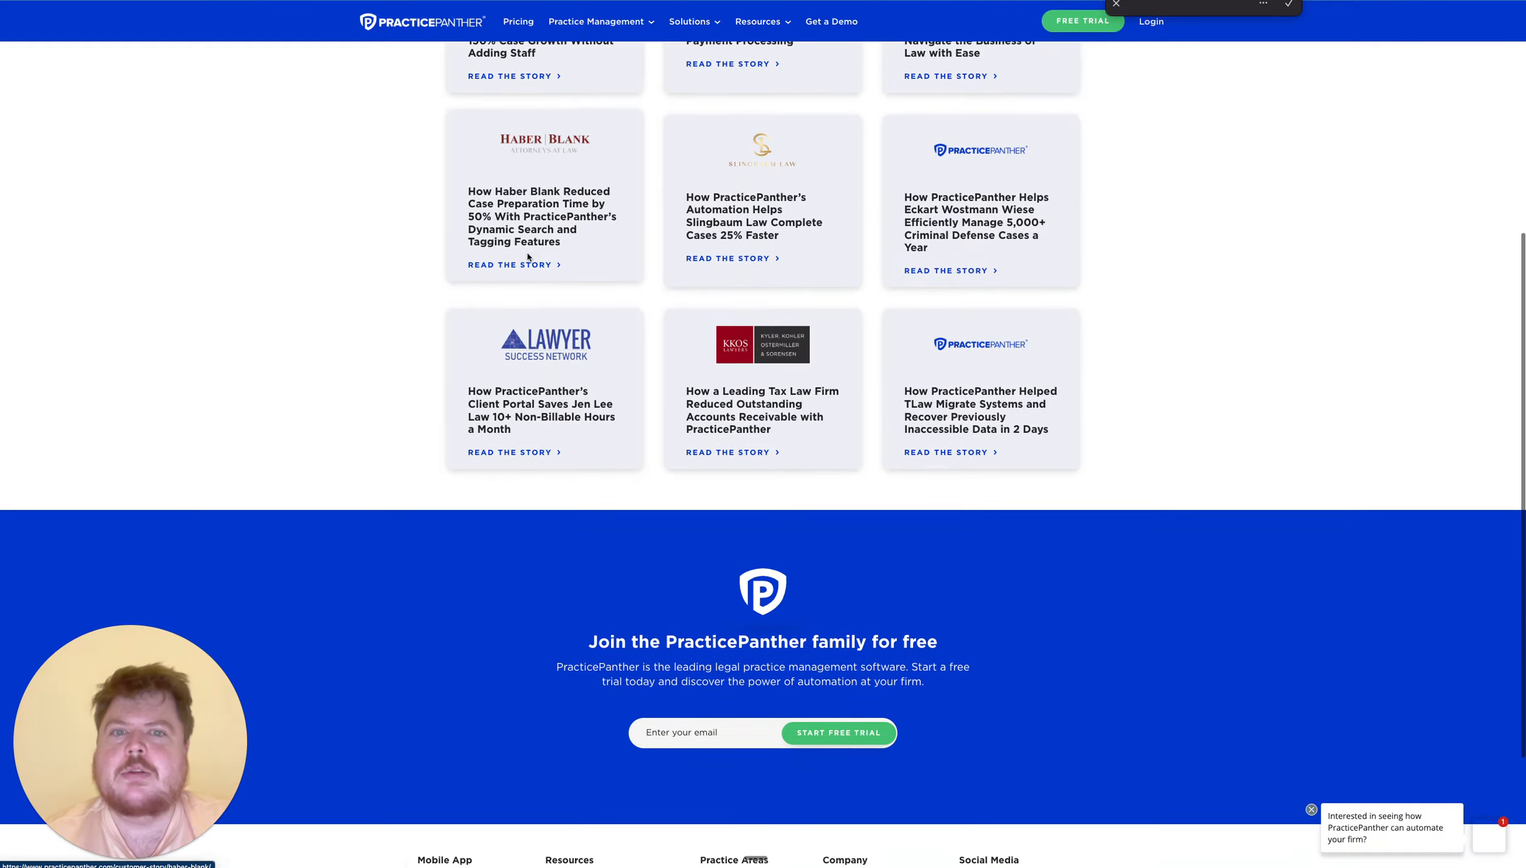
scroll(527, 257, up, 3)
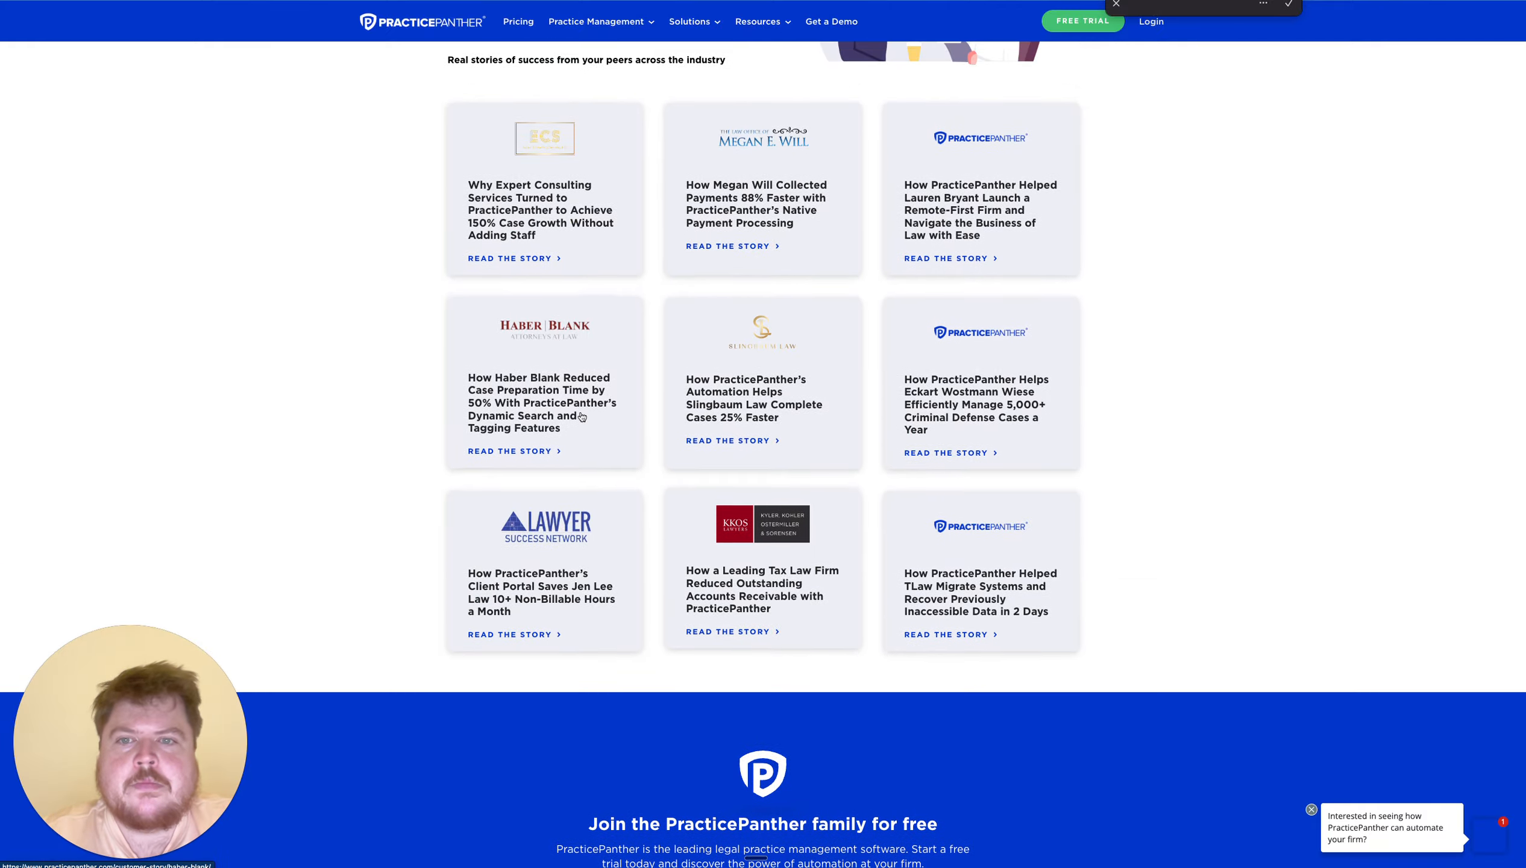
scroll(790, 661, down, 1)
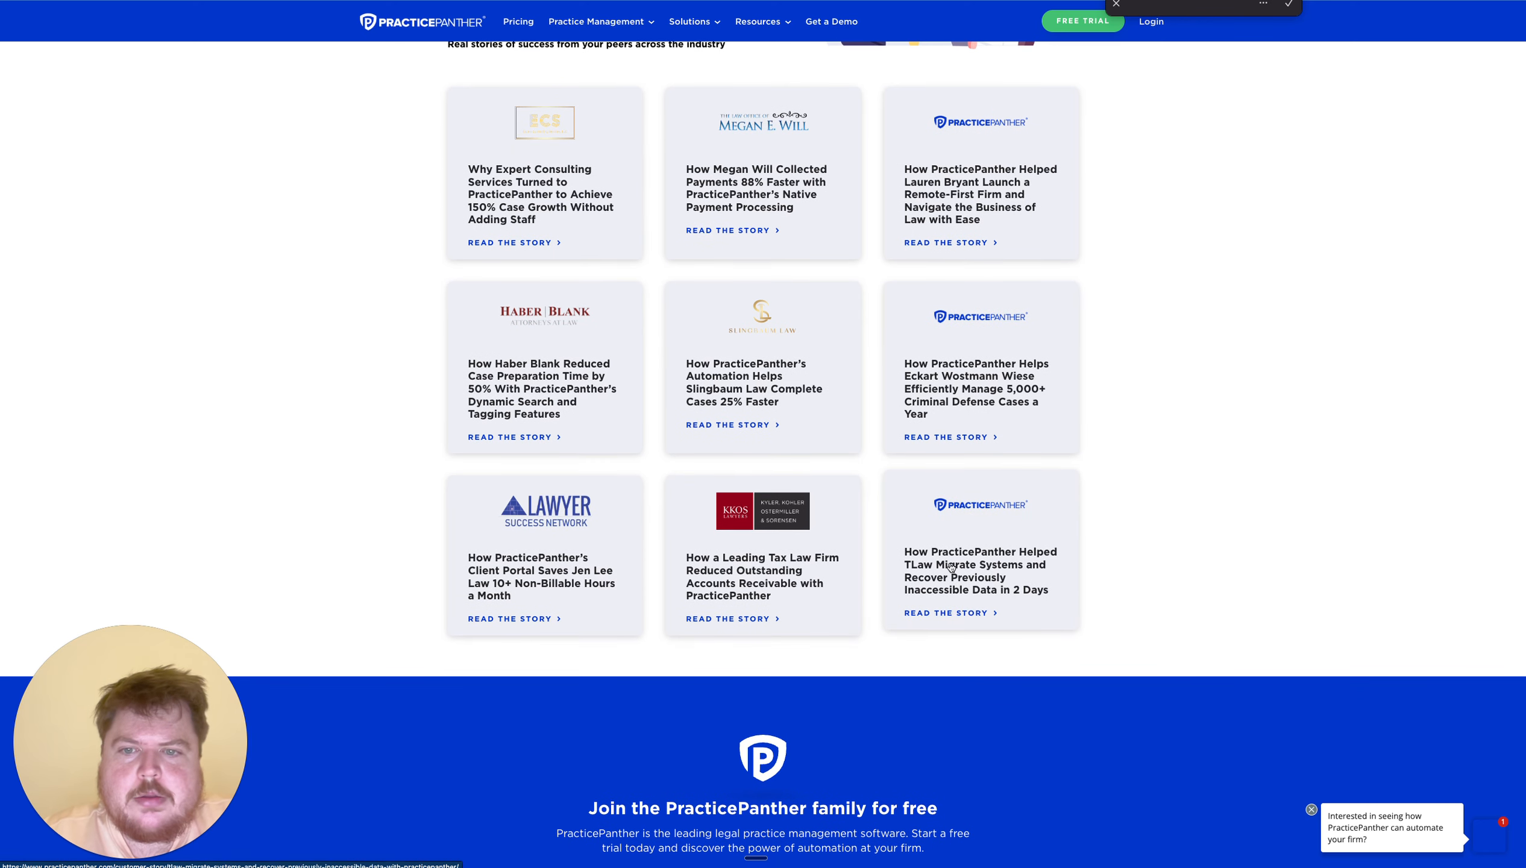
scroll(436, 545, down, 1)
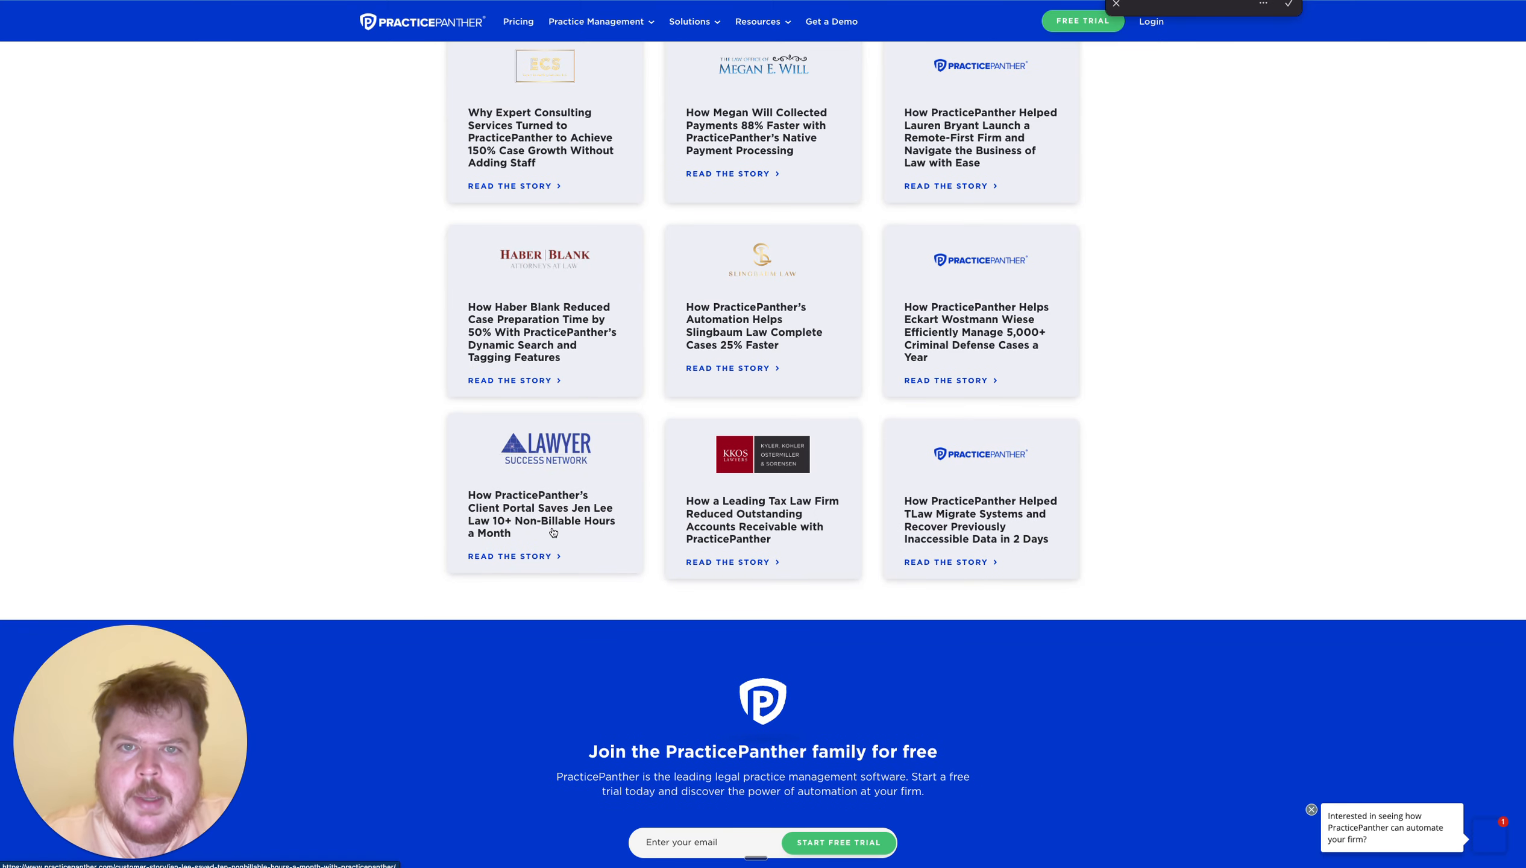
click(552, 526)
scroll(634, 674, down, 2)
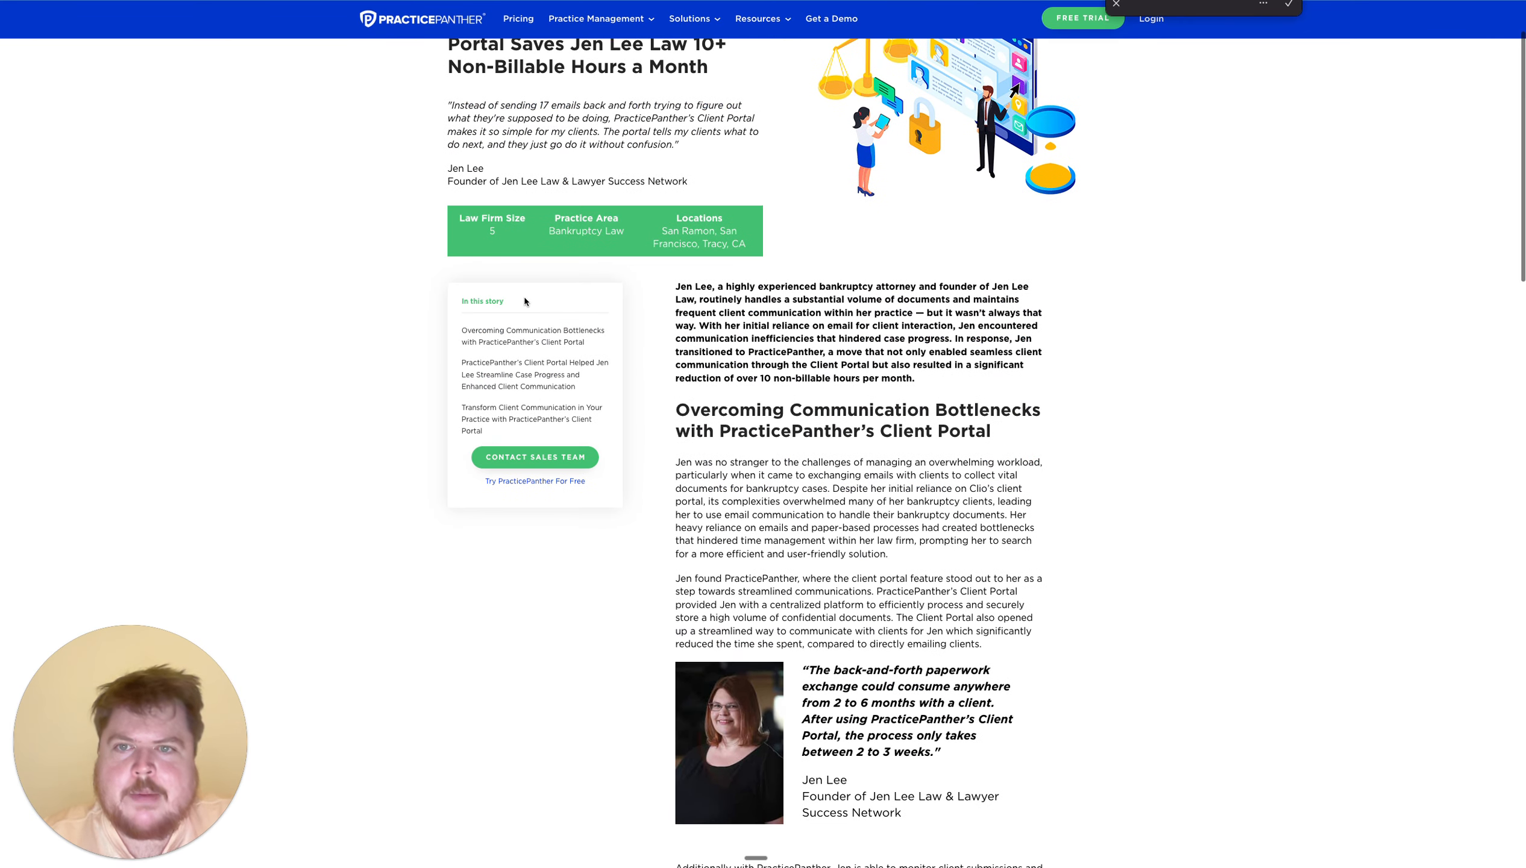
Read the client portal case study and, back in the Clay table, insert "Jen Lee Law" after "We help personal injury firms like"
scroll(523, 296, up, 1)
scroll(538, 370, down, 1)
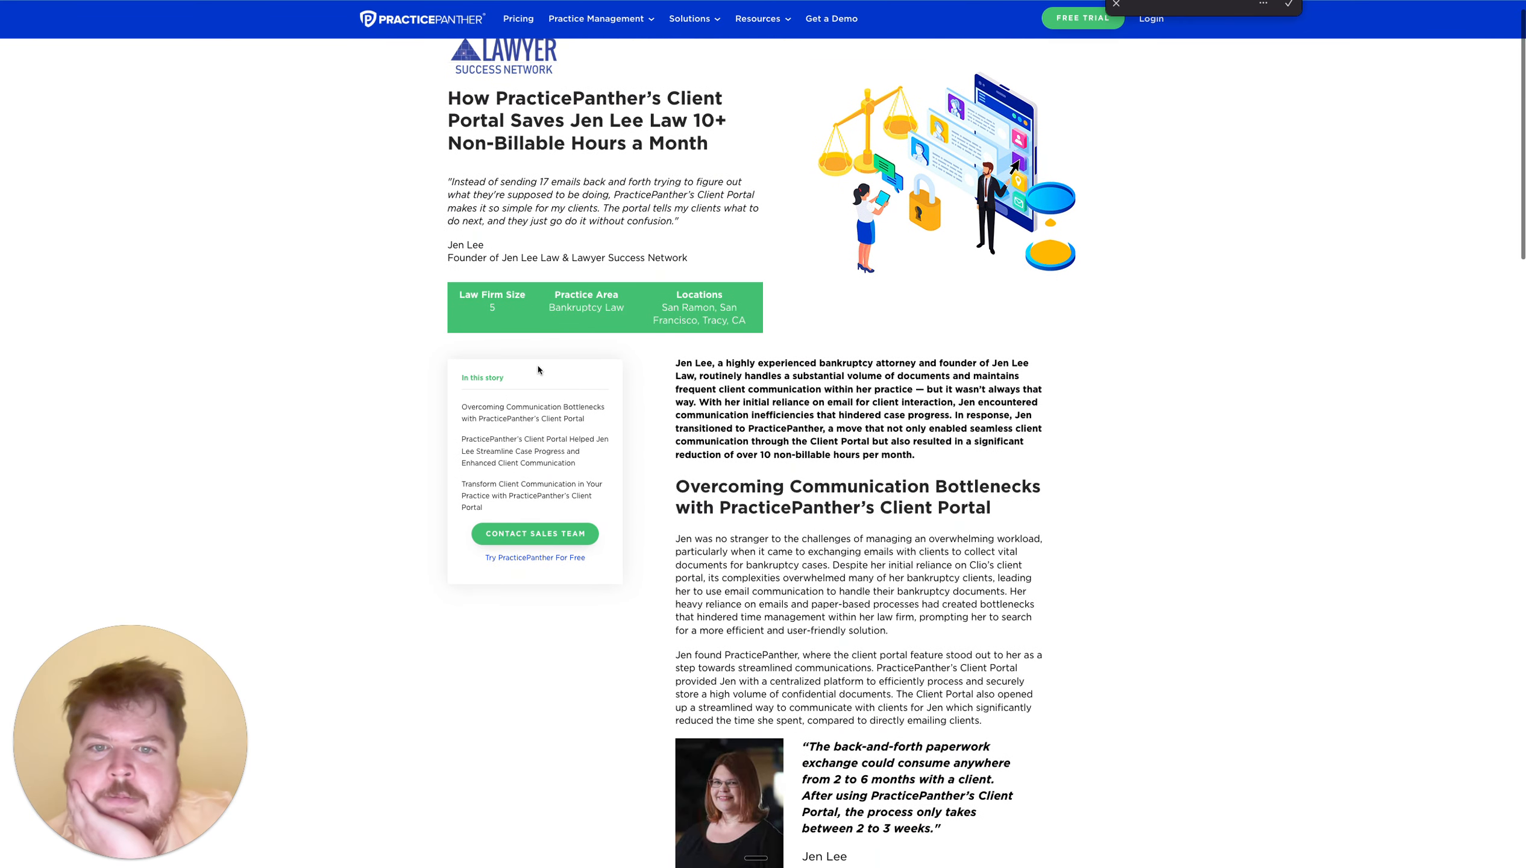
scroll(538, 370, up, 2)
scroll(538, 370, down, 1)
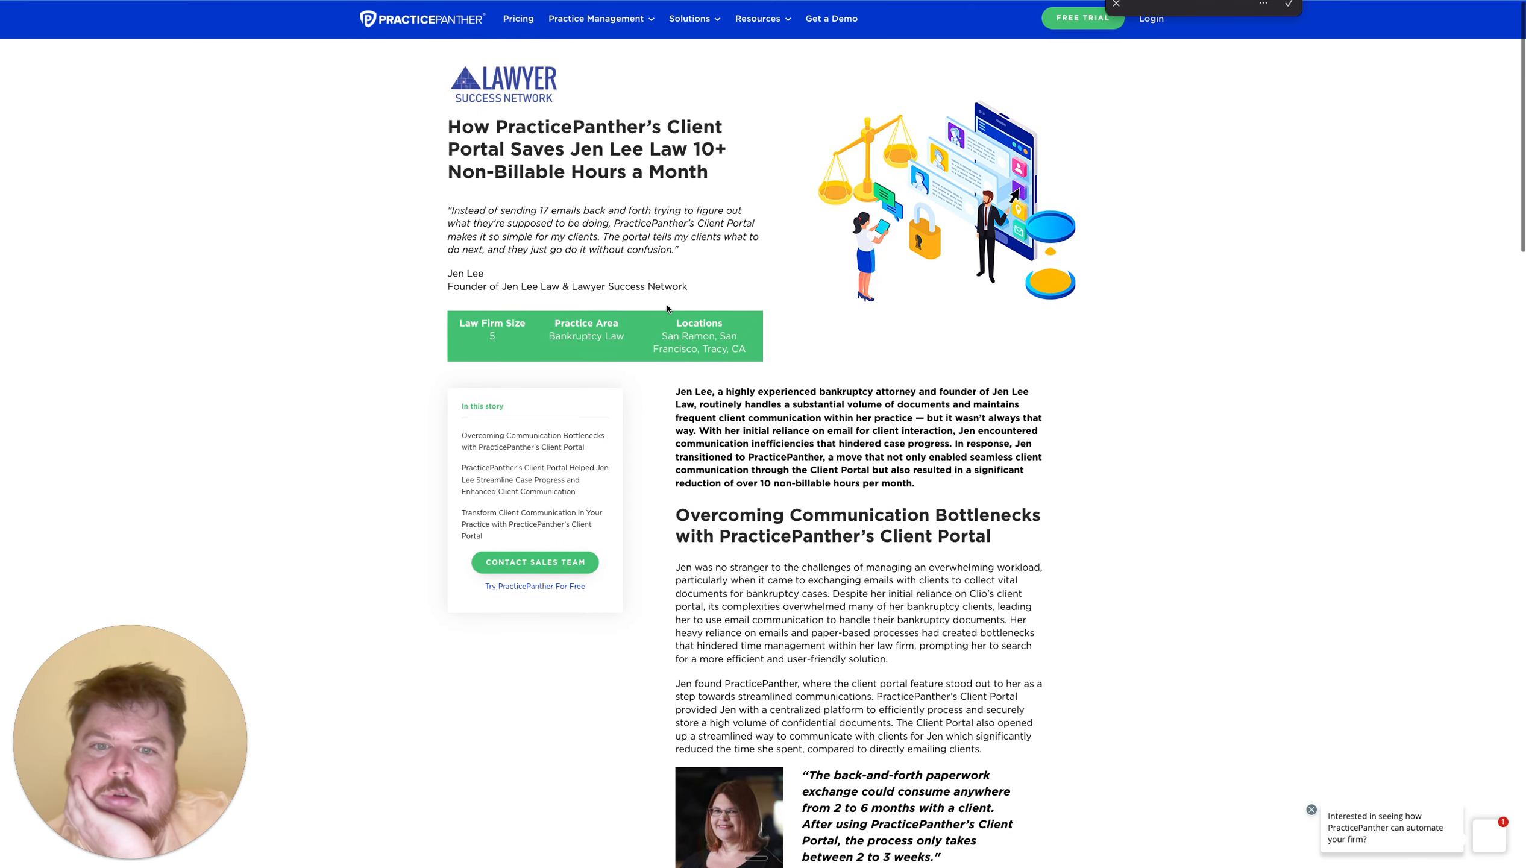
scroll(786, 551, down, 3)
scroll(786, 551, down, 1)
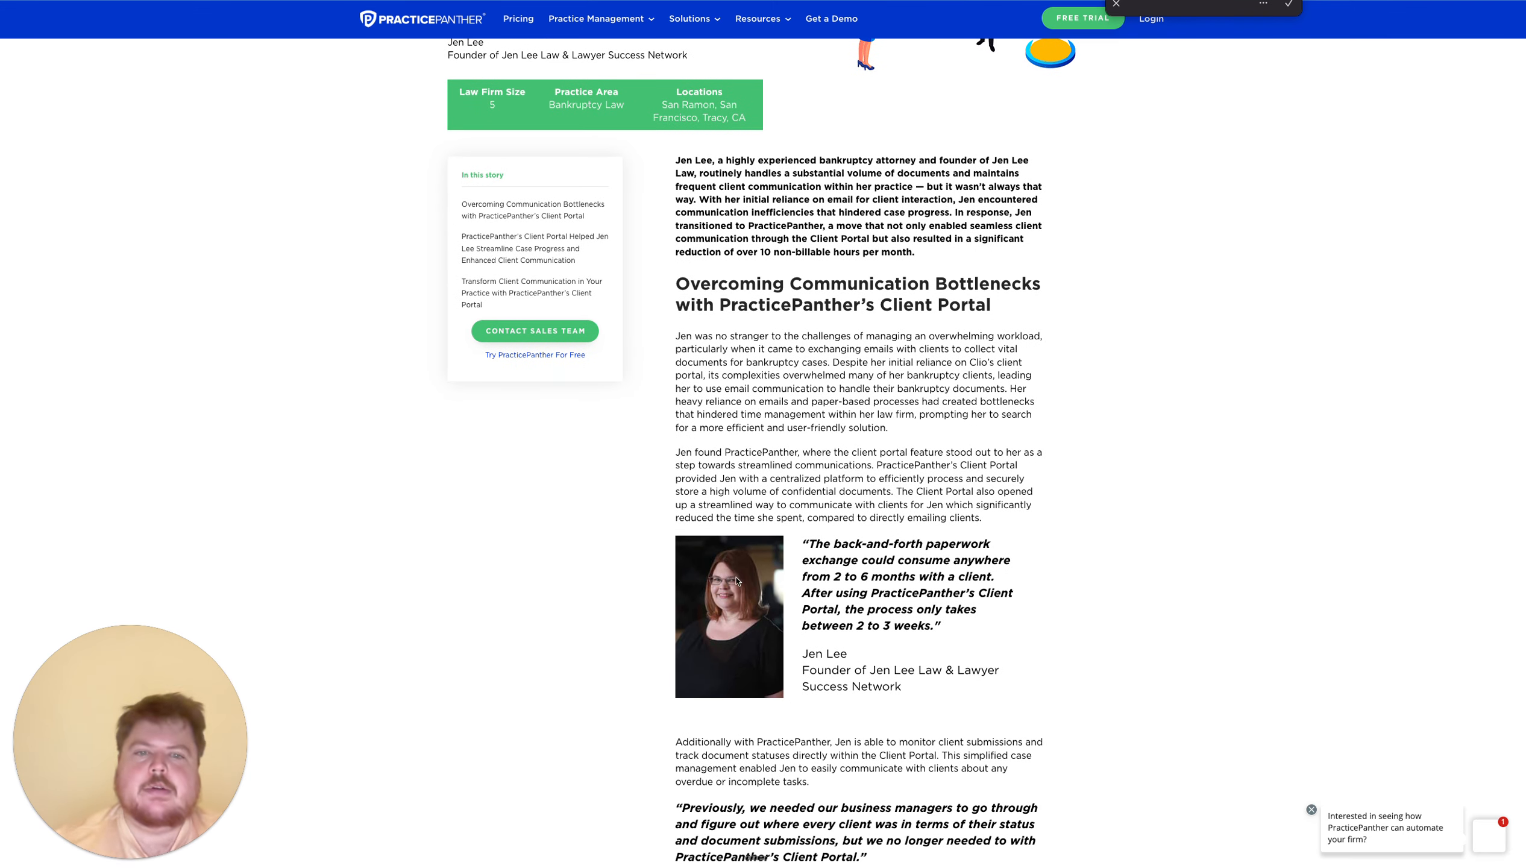
click(344, 1)
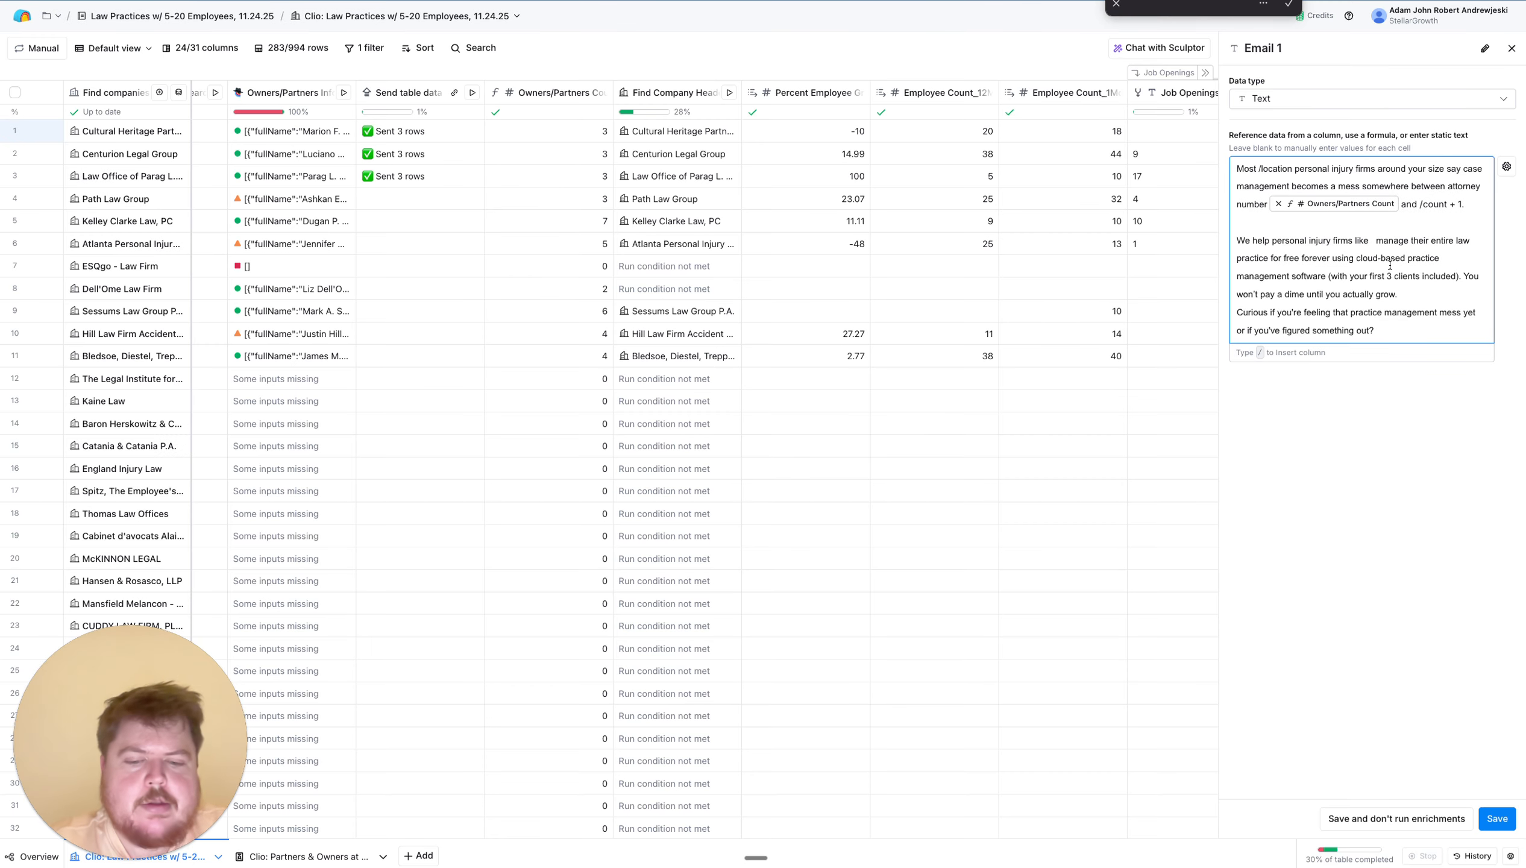
text(Jen Lee Law )
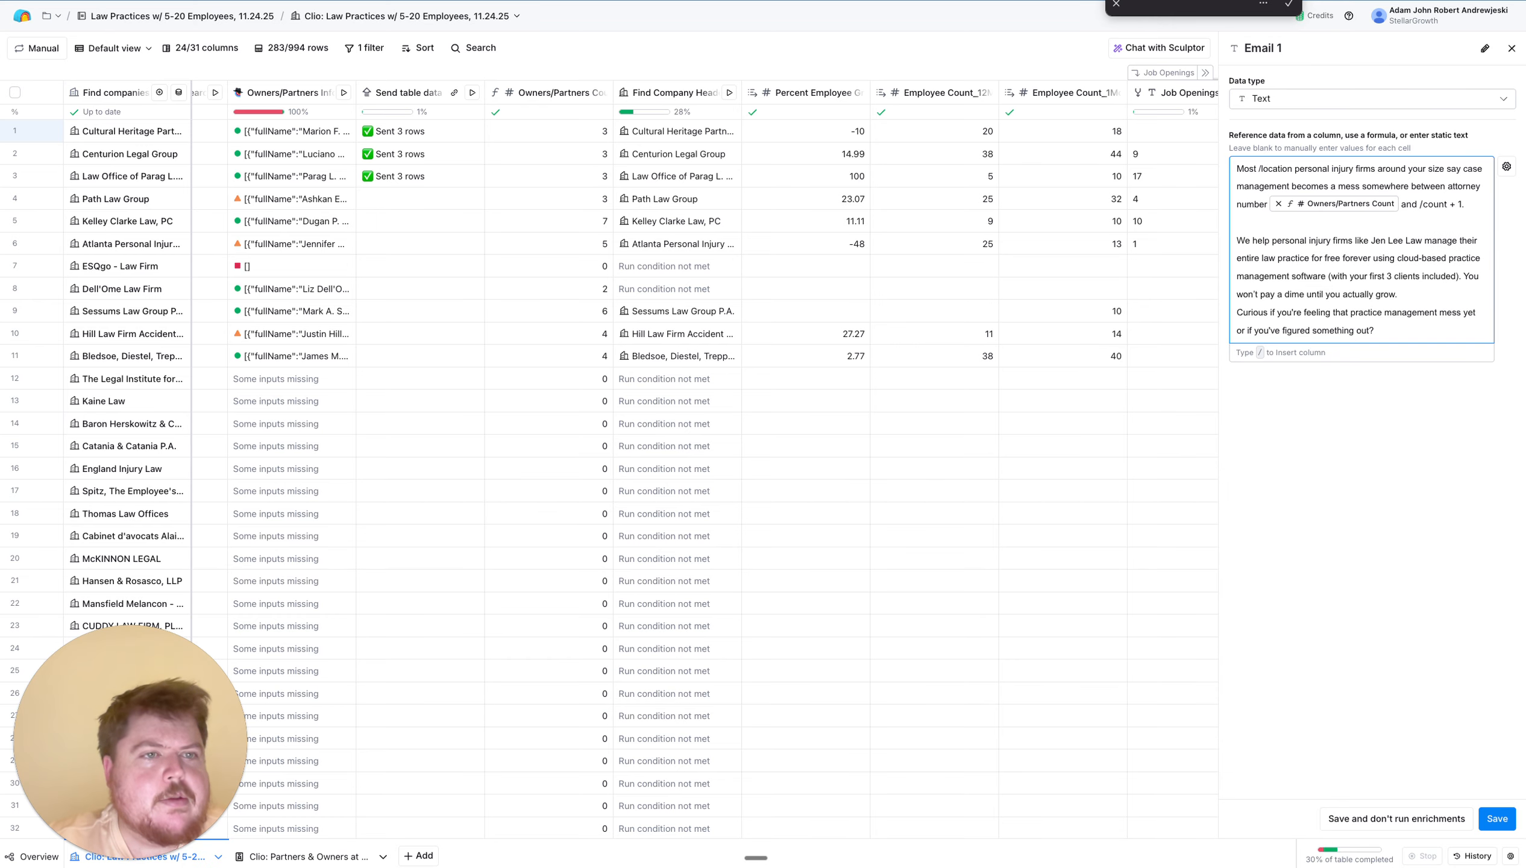
text(()
key(BackSpace)
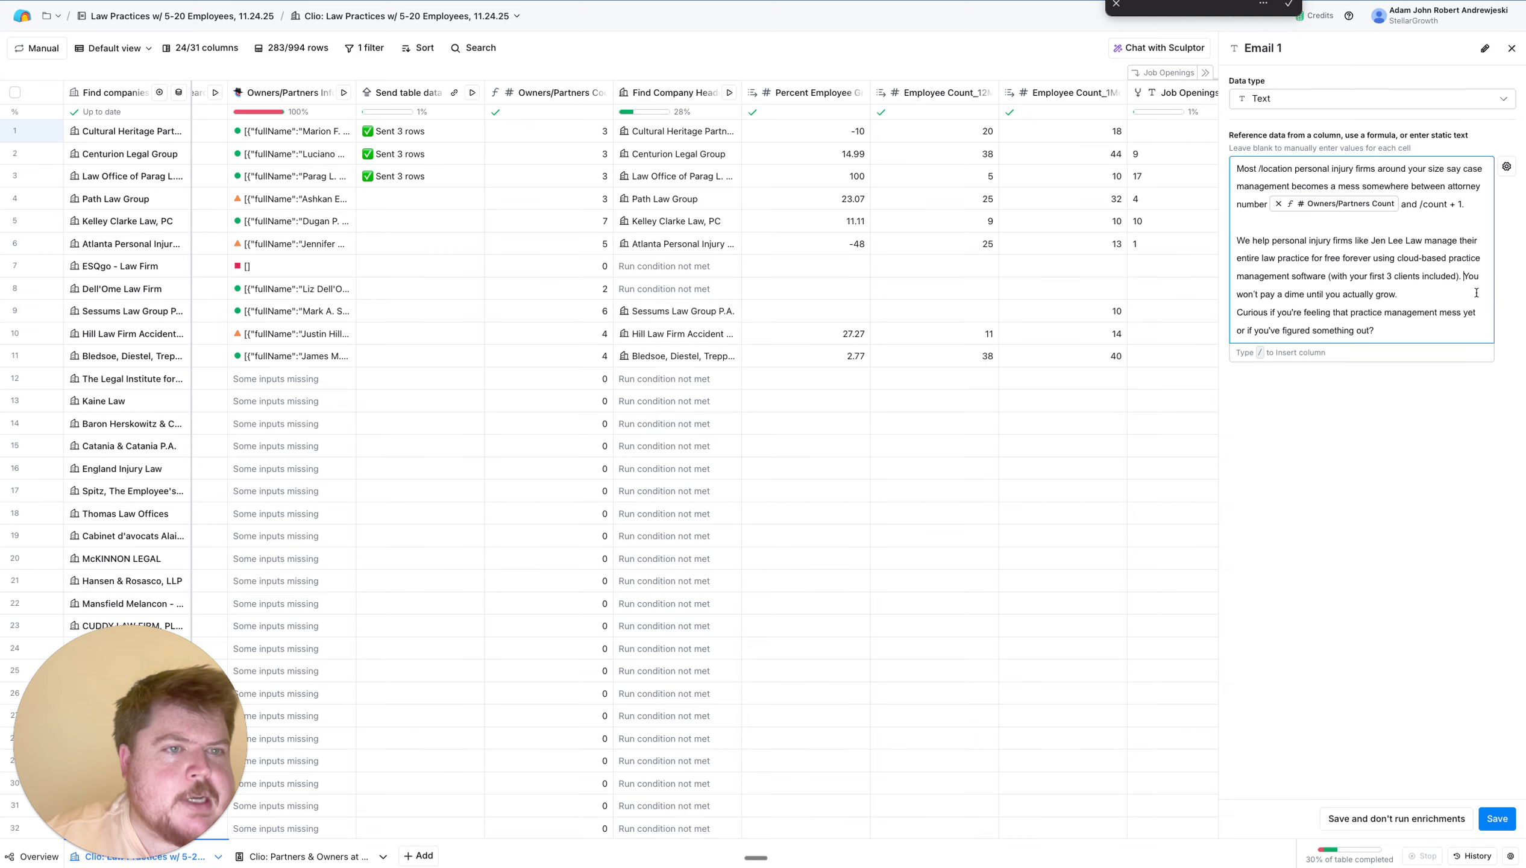
Move "You won't pay a dime until you actually grow." to the end as a P.S. line, with blank lines around the closing question
drag(1410, 295, 1464, 277)
key(ctrl+c)
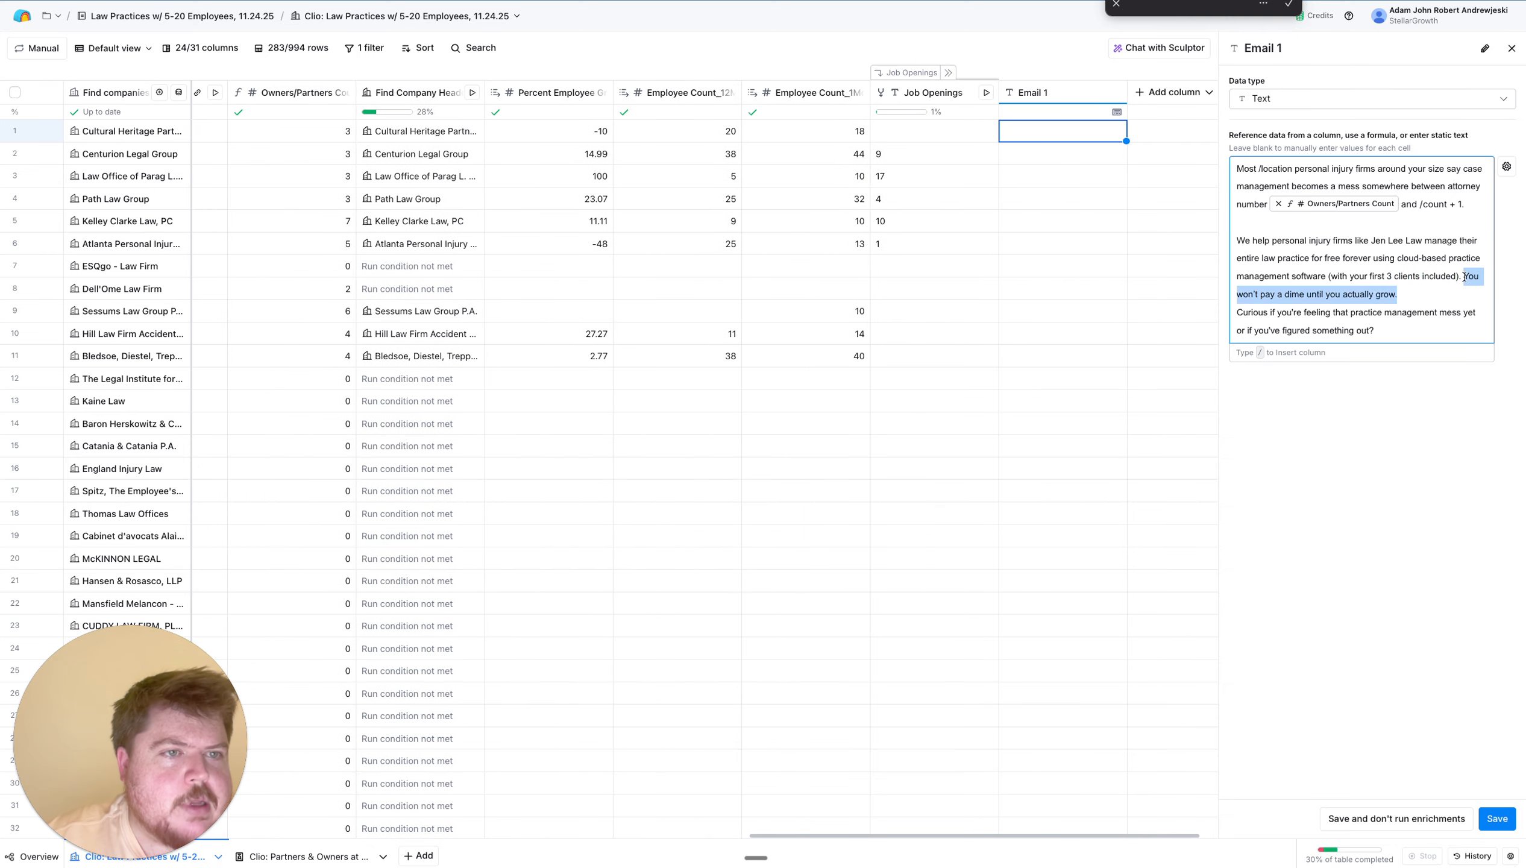
key(BackSpace)
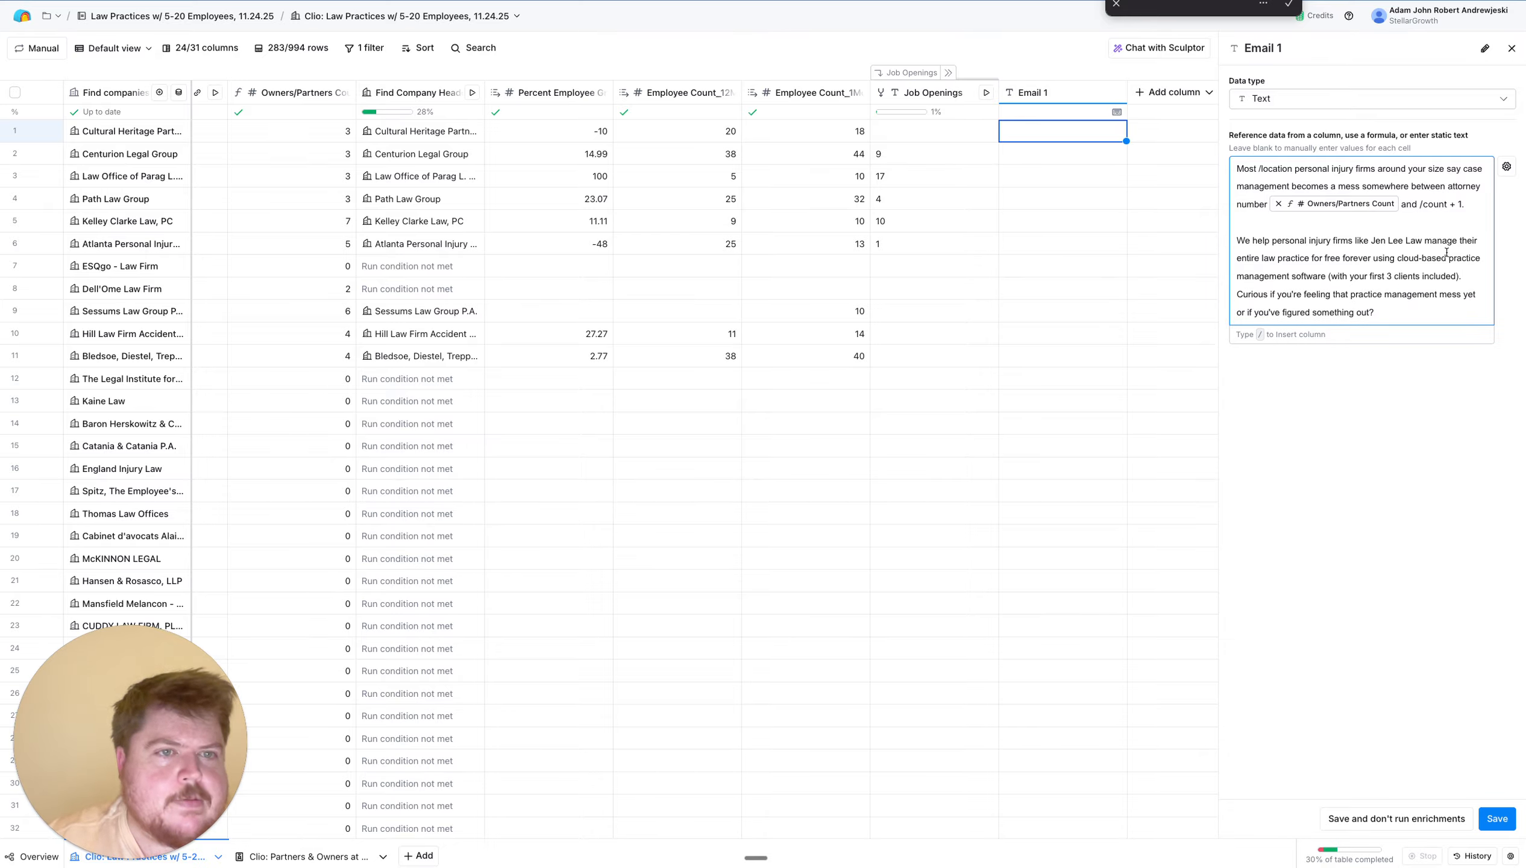
key(Return)
key(Return)
key(Return)
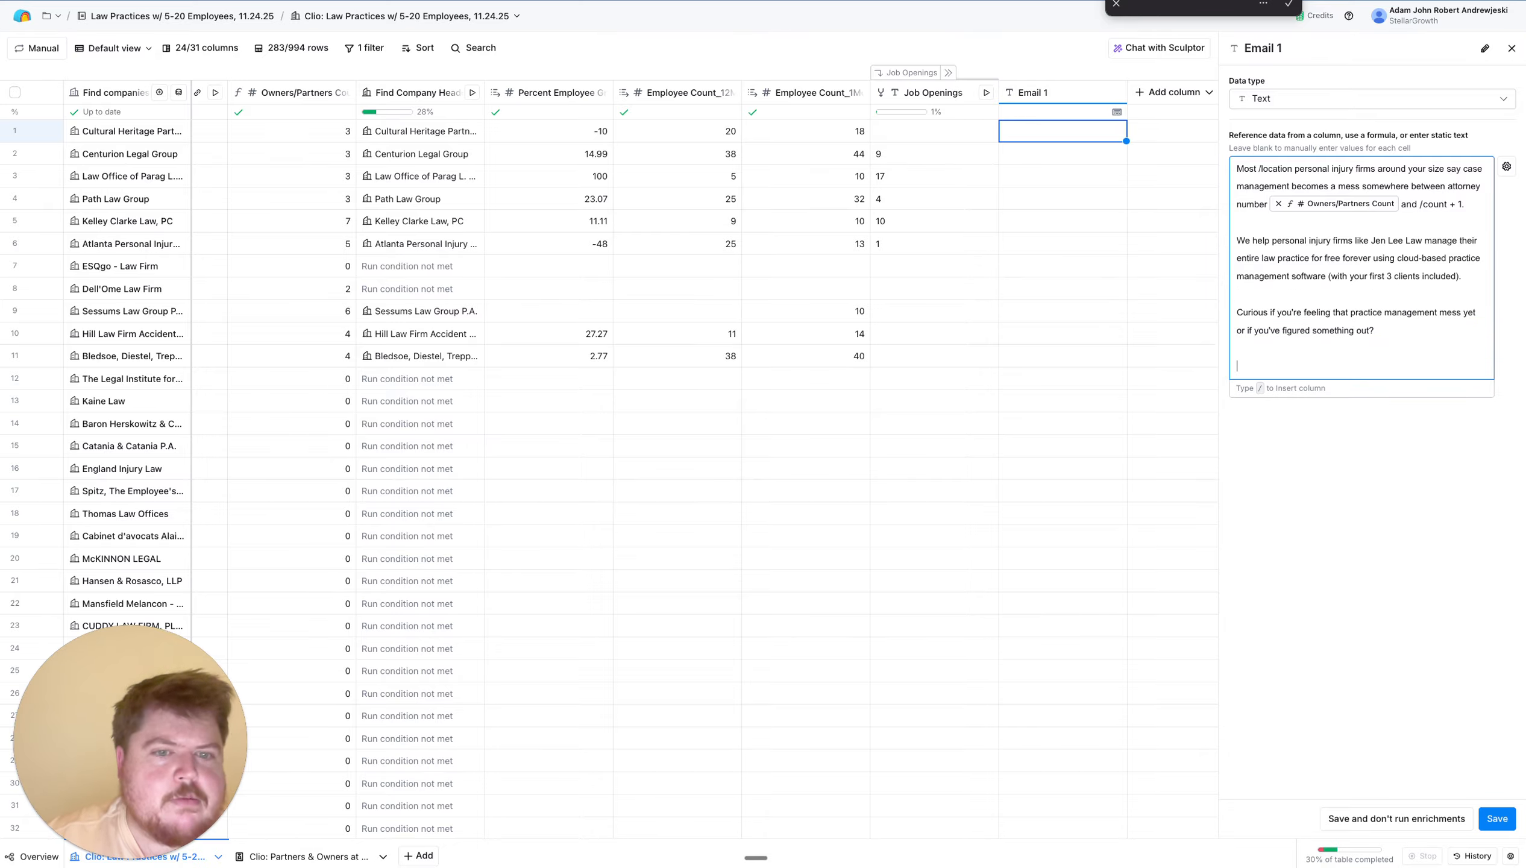
text(P.S)
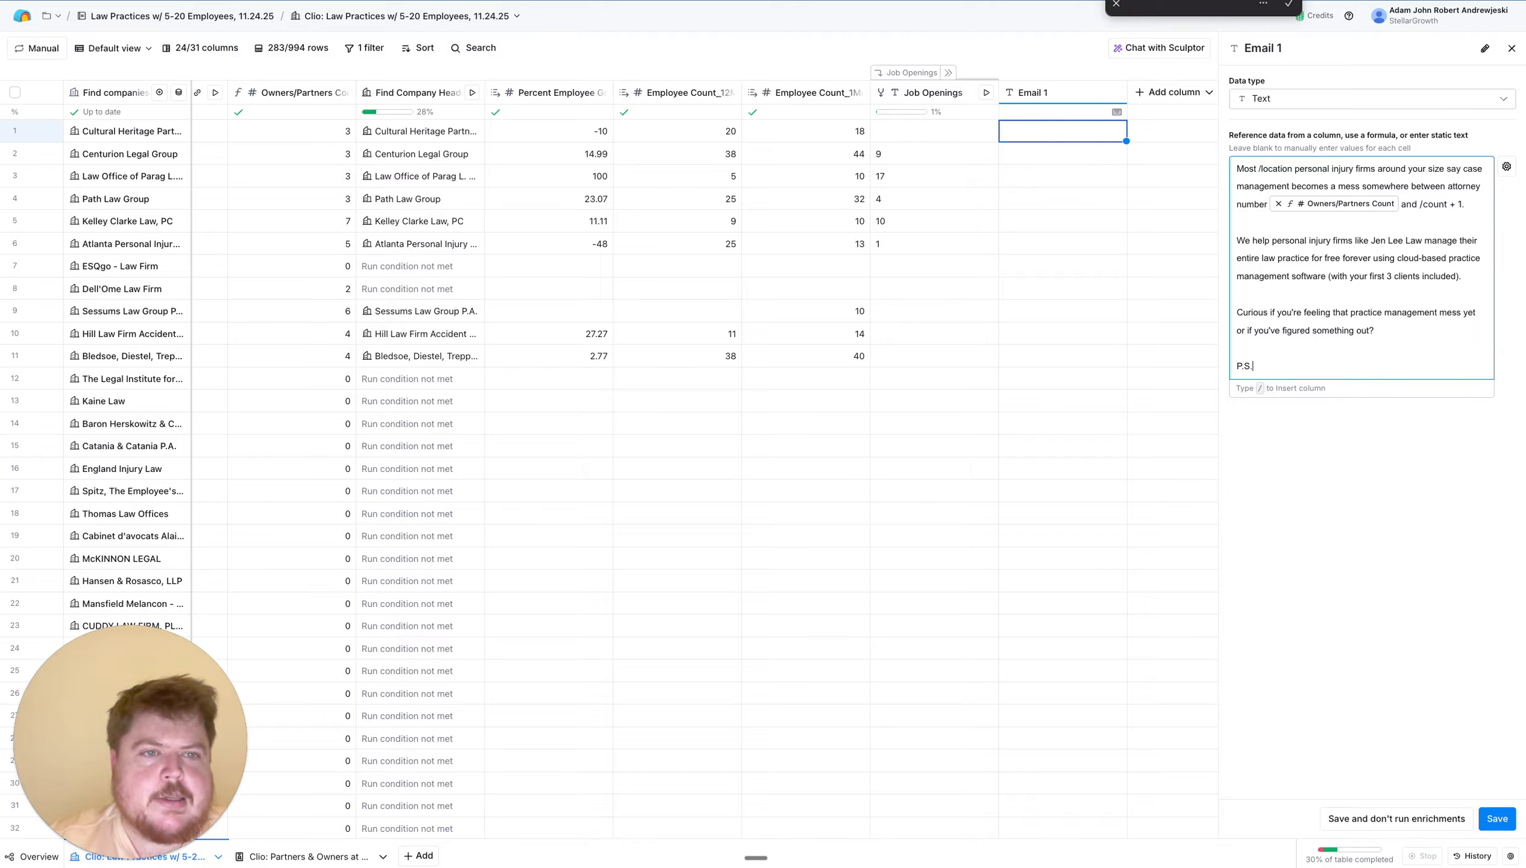
text(.)
key(ctrl+v)
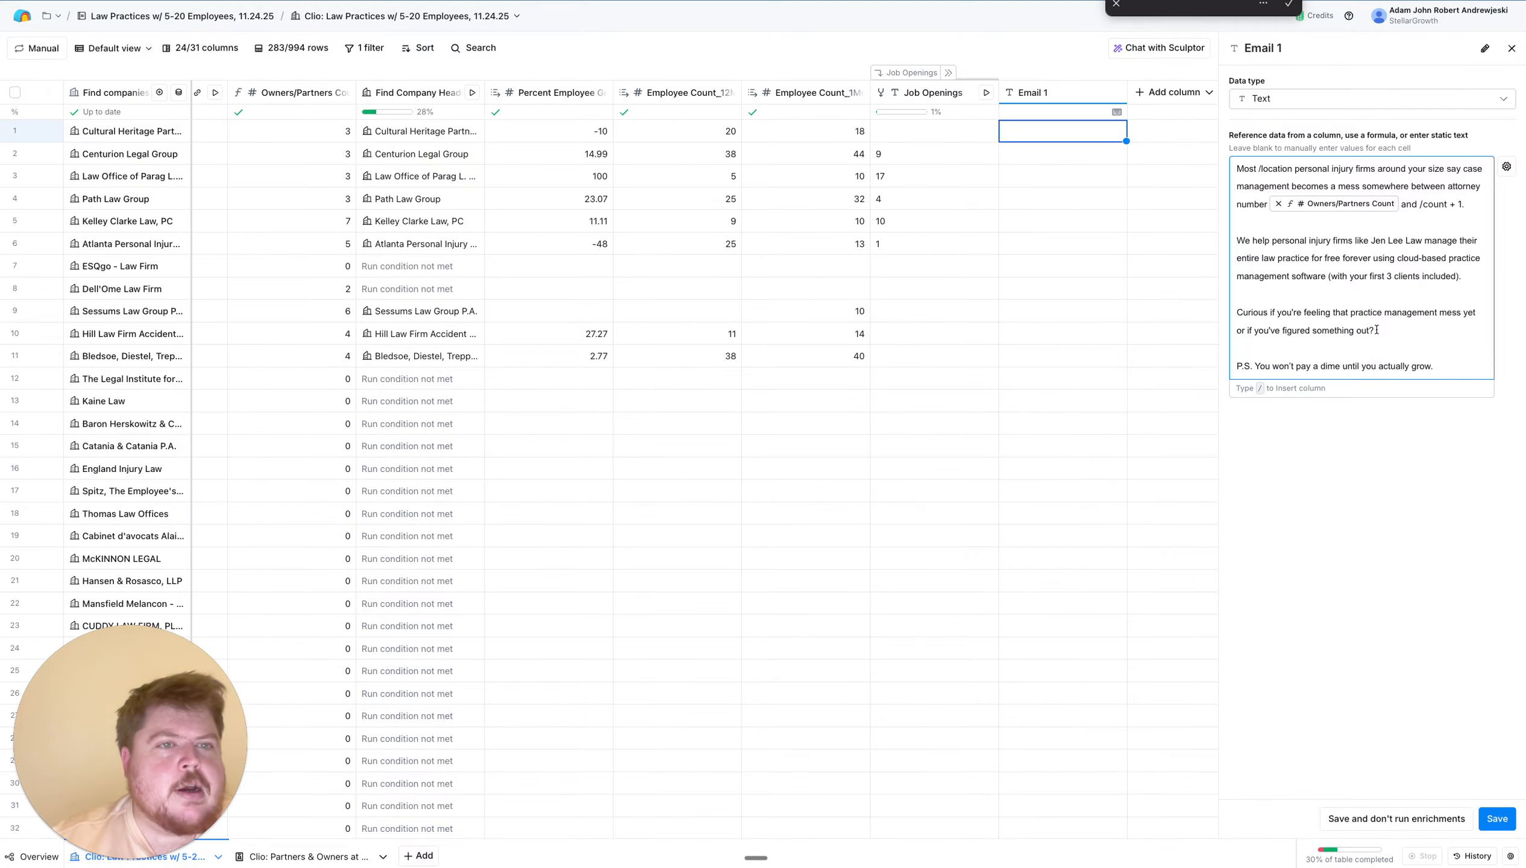
Replace the closing question with "Would you be interested in trying it out?" and save the Email 1 column
drag(1376, 330, 1175, 299)
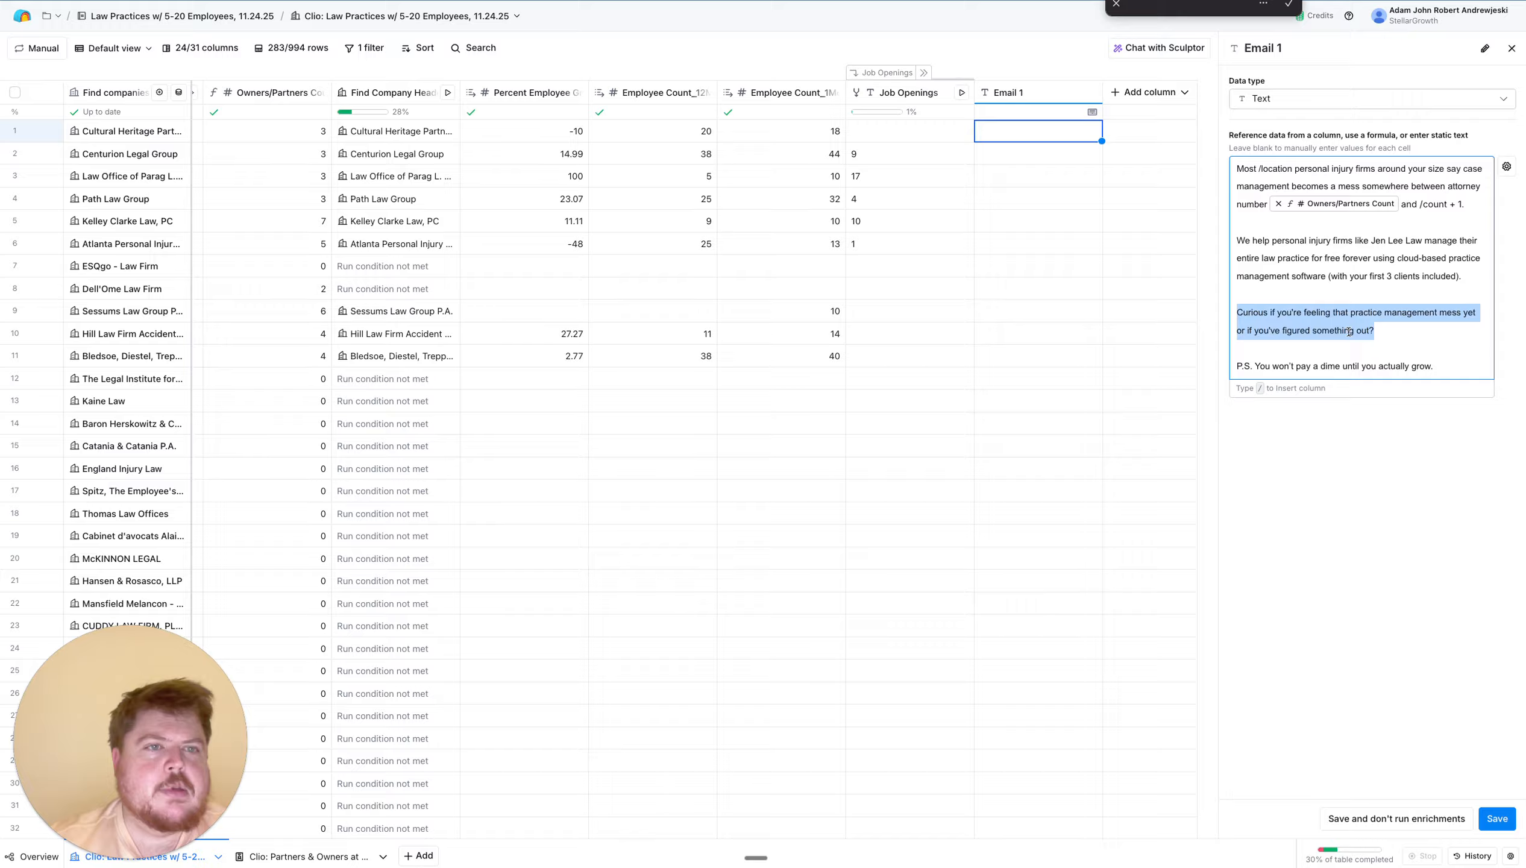
key(BackSpace)
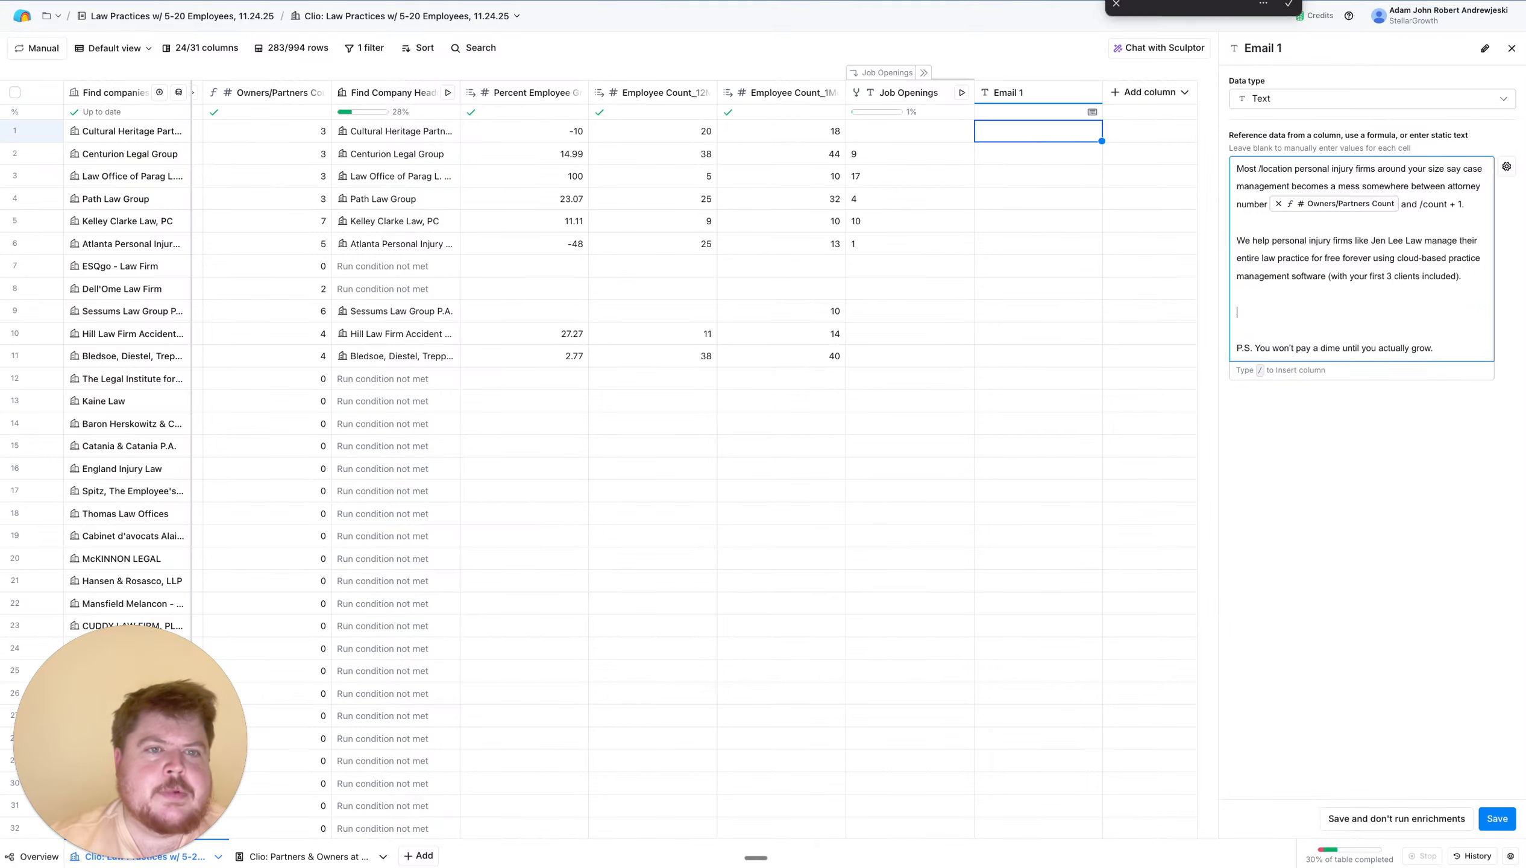
text(Can)
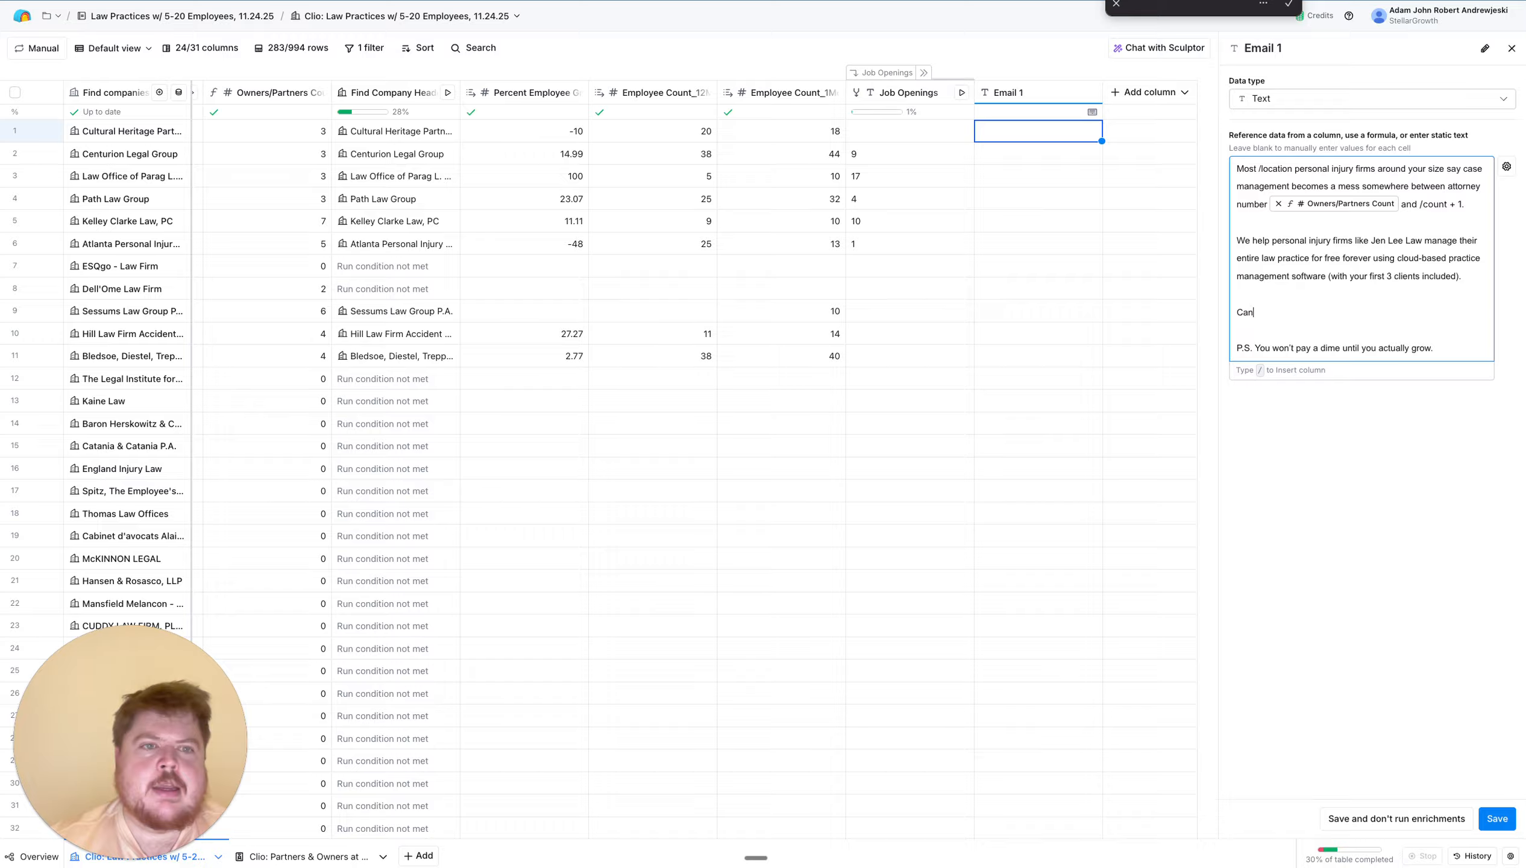
key(BackSpace)
key(BackSpace)
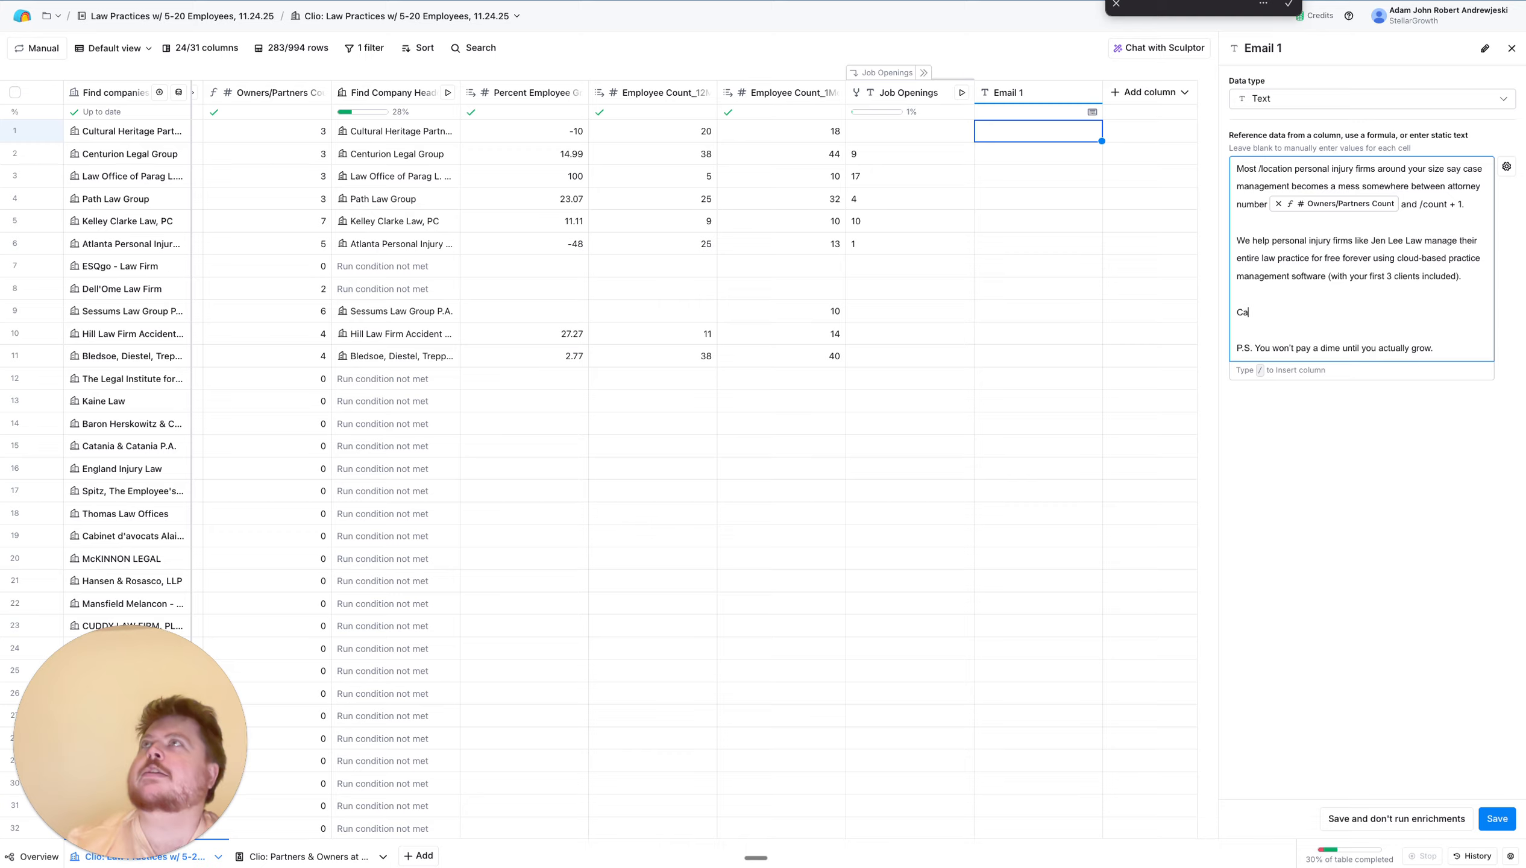
key(BackSpace)
key(BackSpace)
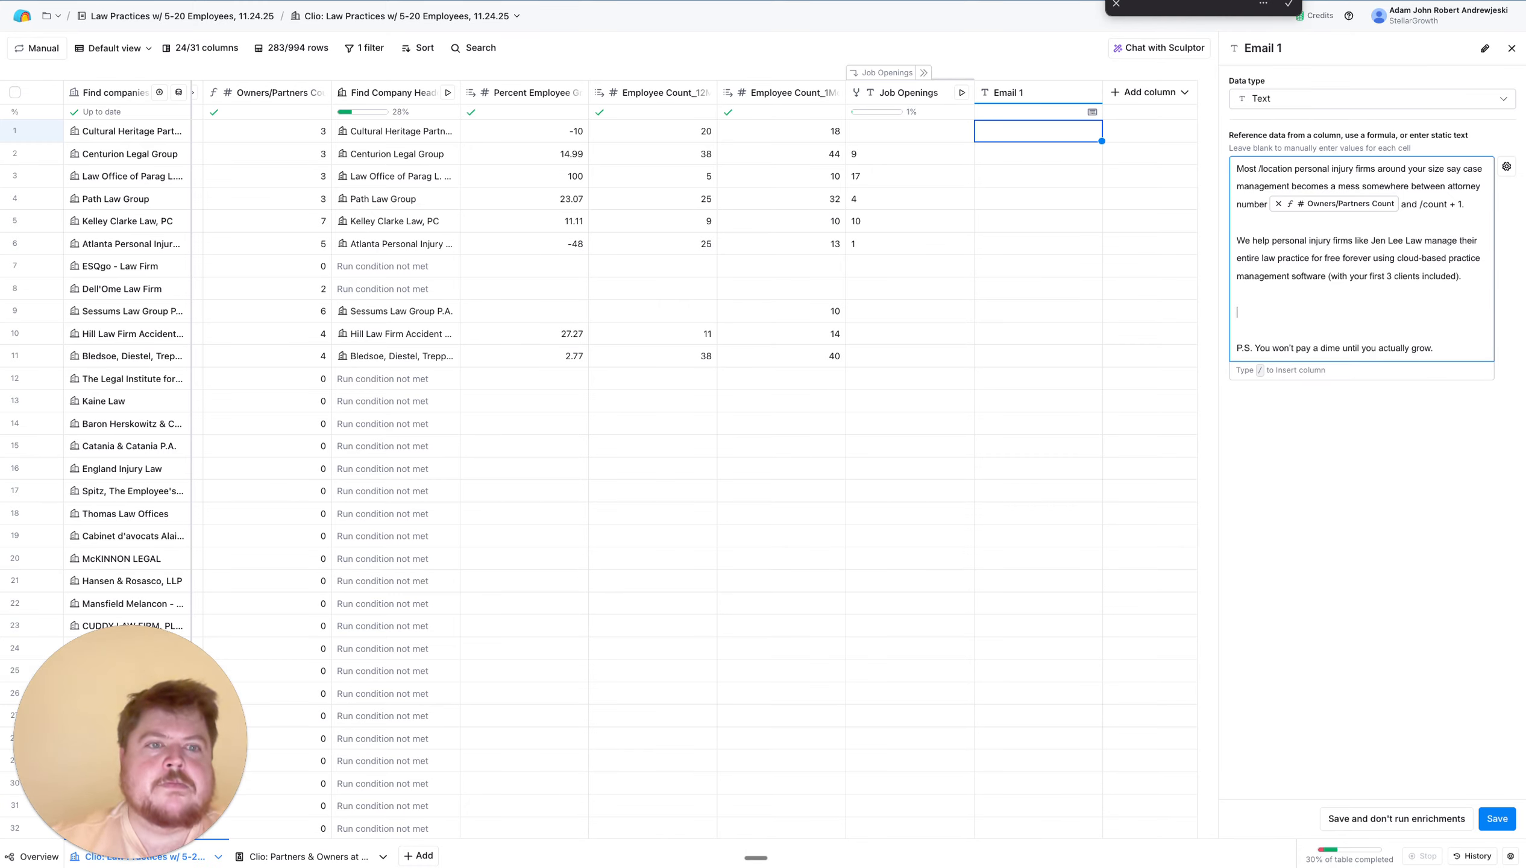
text(Would you)
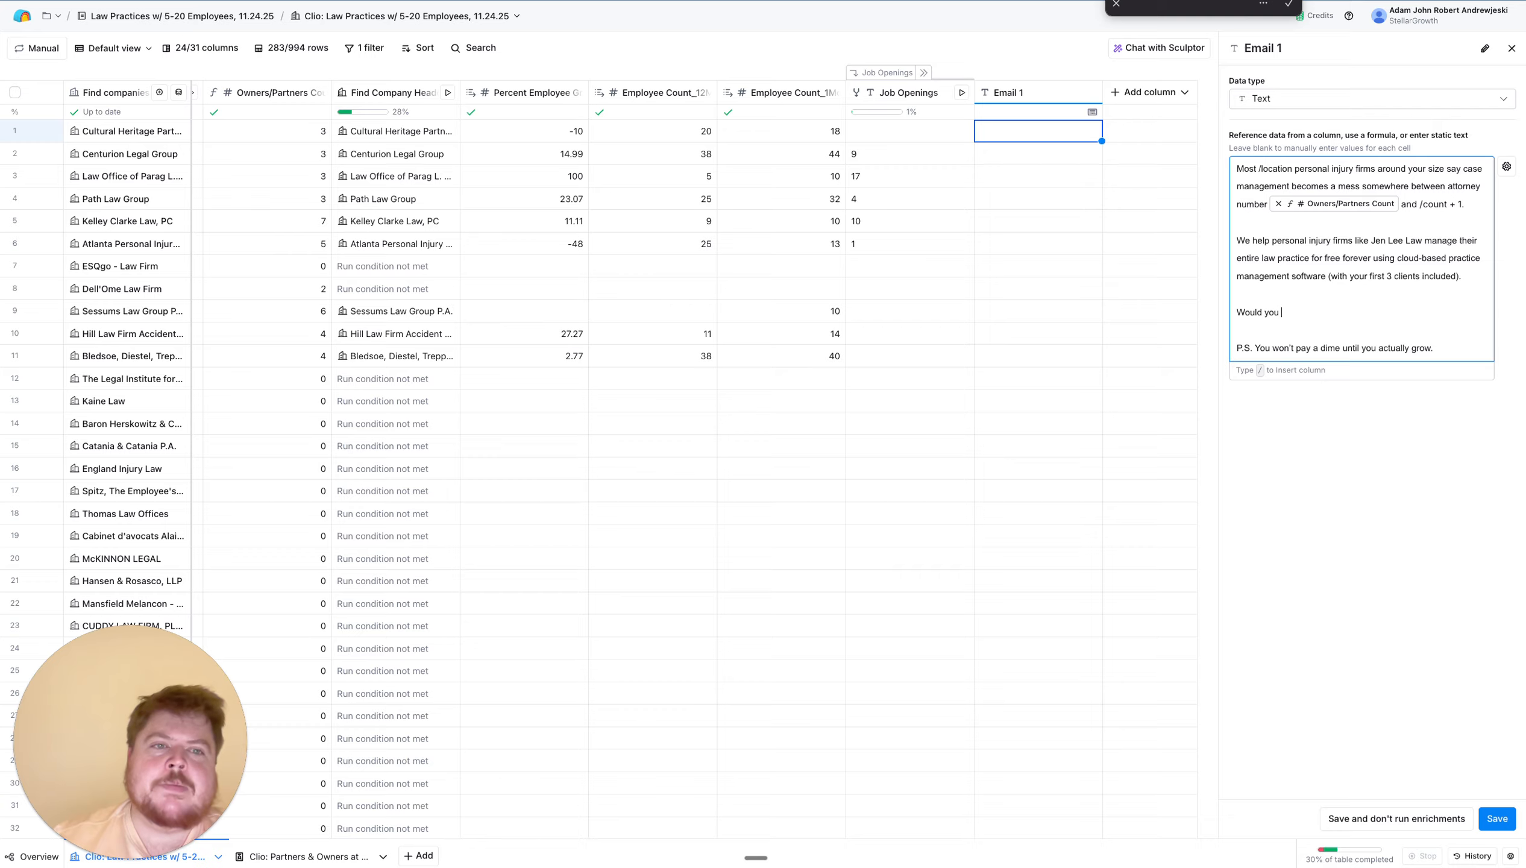
text( be interest)
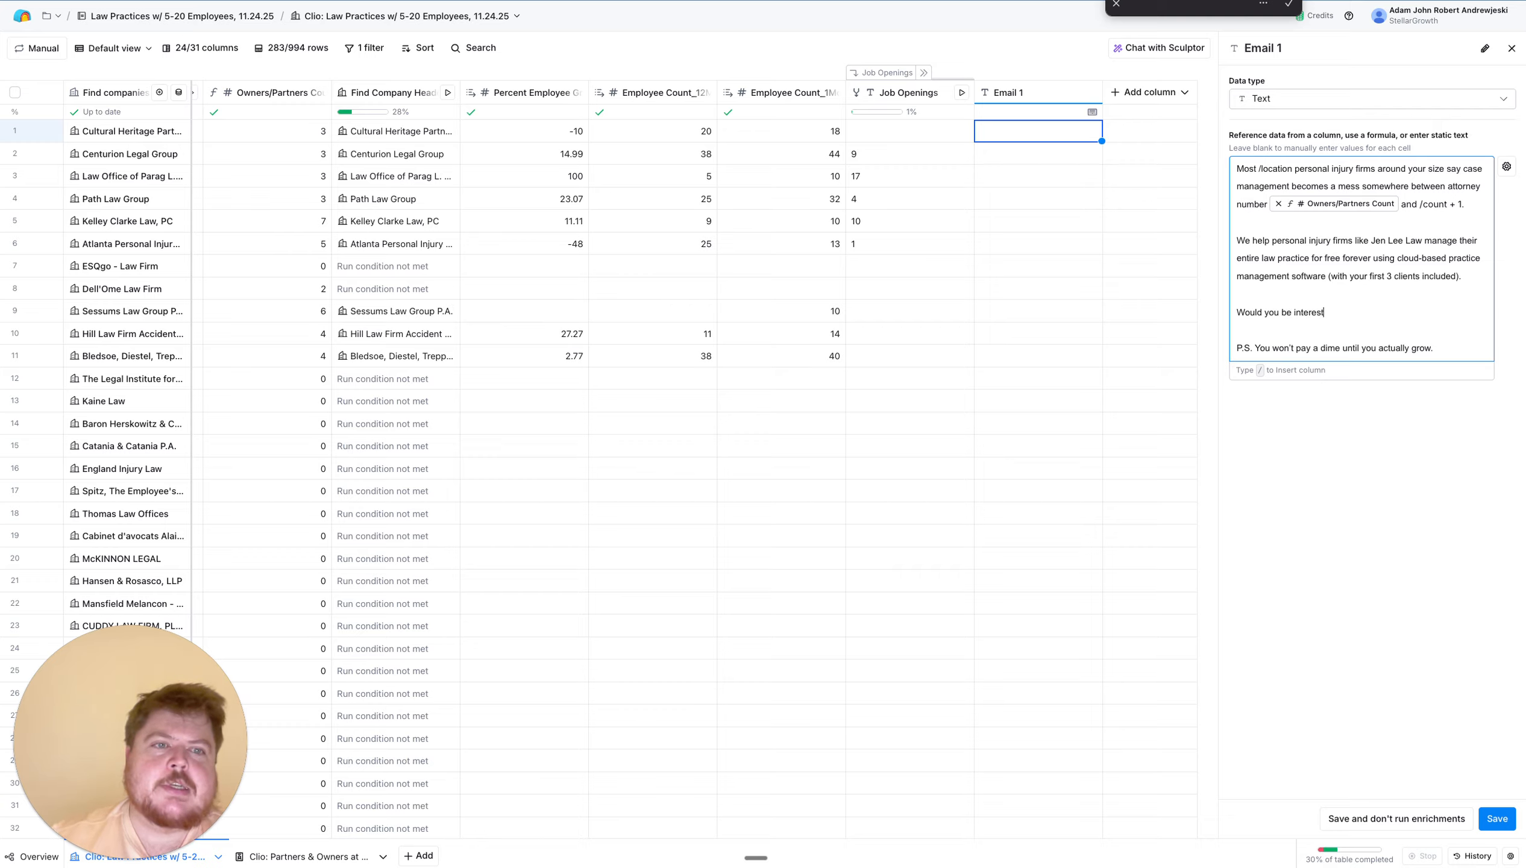
text(ed in trying it out?)
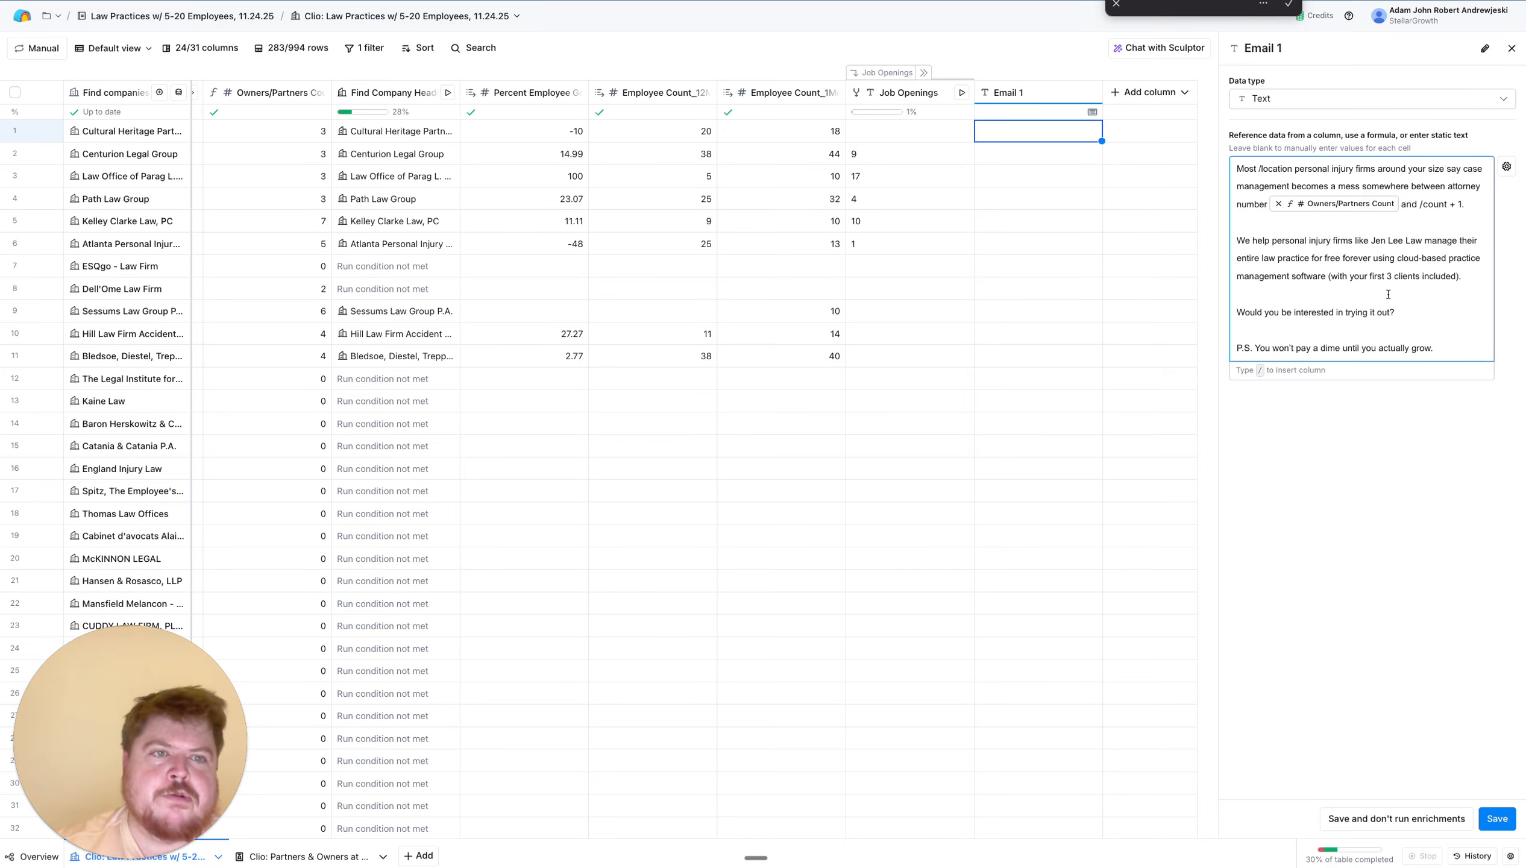
click(1498, 823)
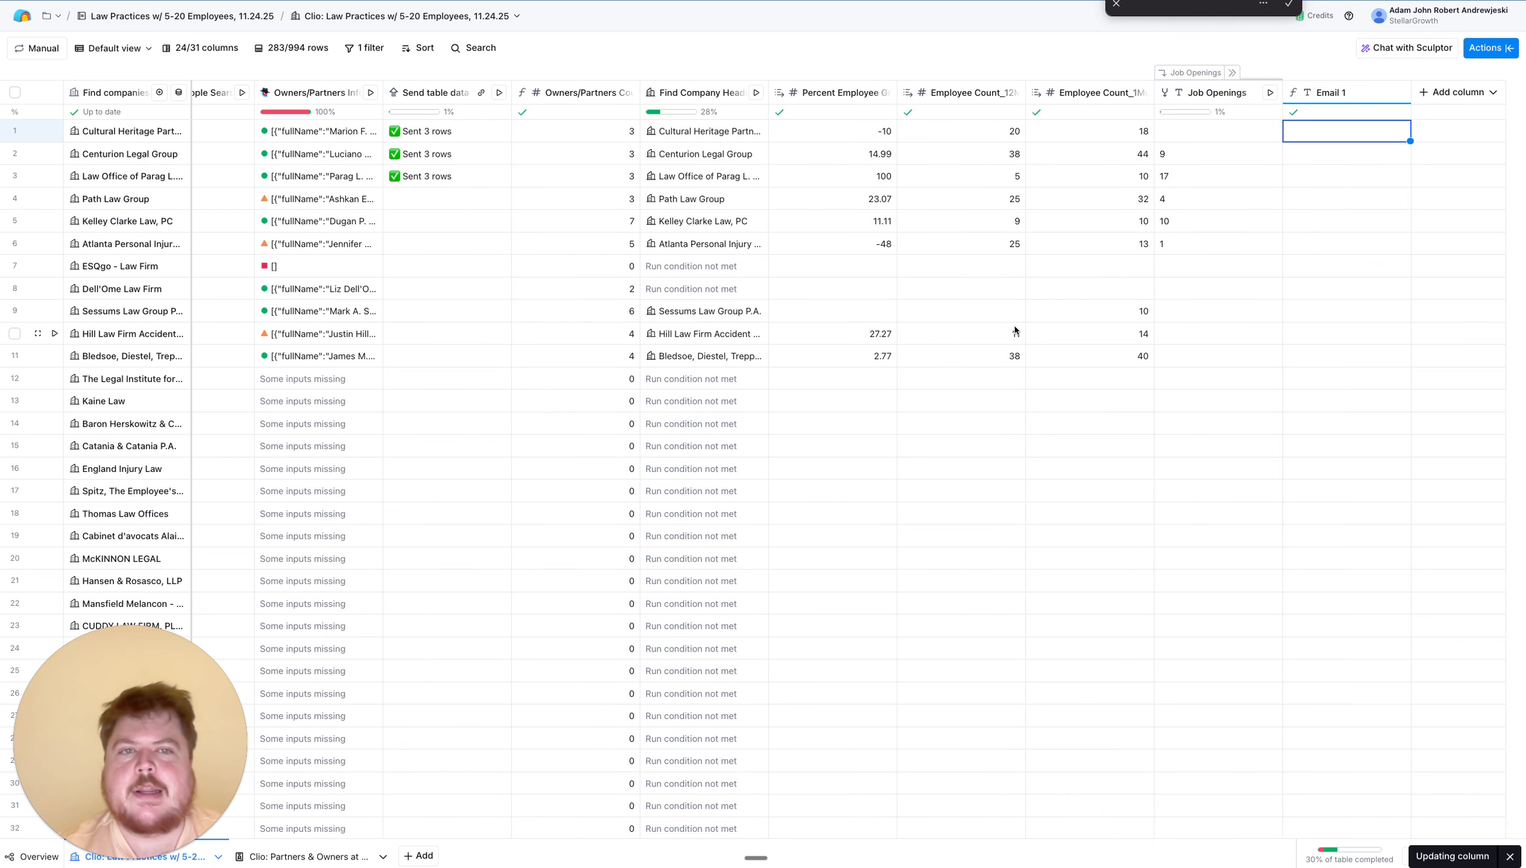
Insert a formula column after Owners/Partners Count, generate it from "Owners/Partners Count + 1", and save the formula
scroll(952, 225, left, 5)
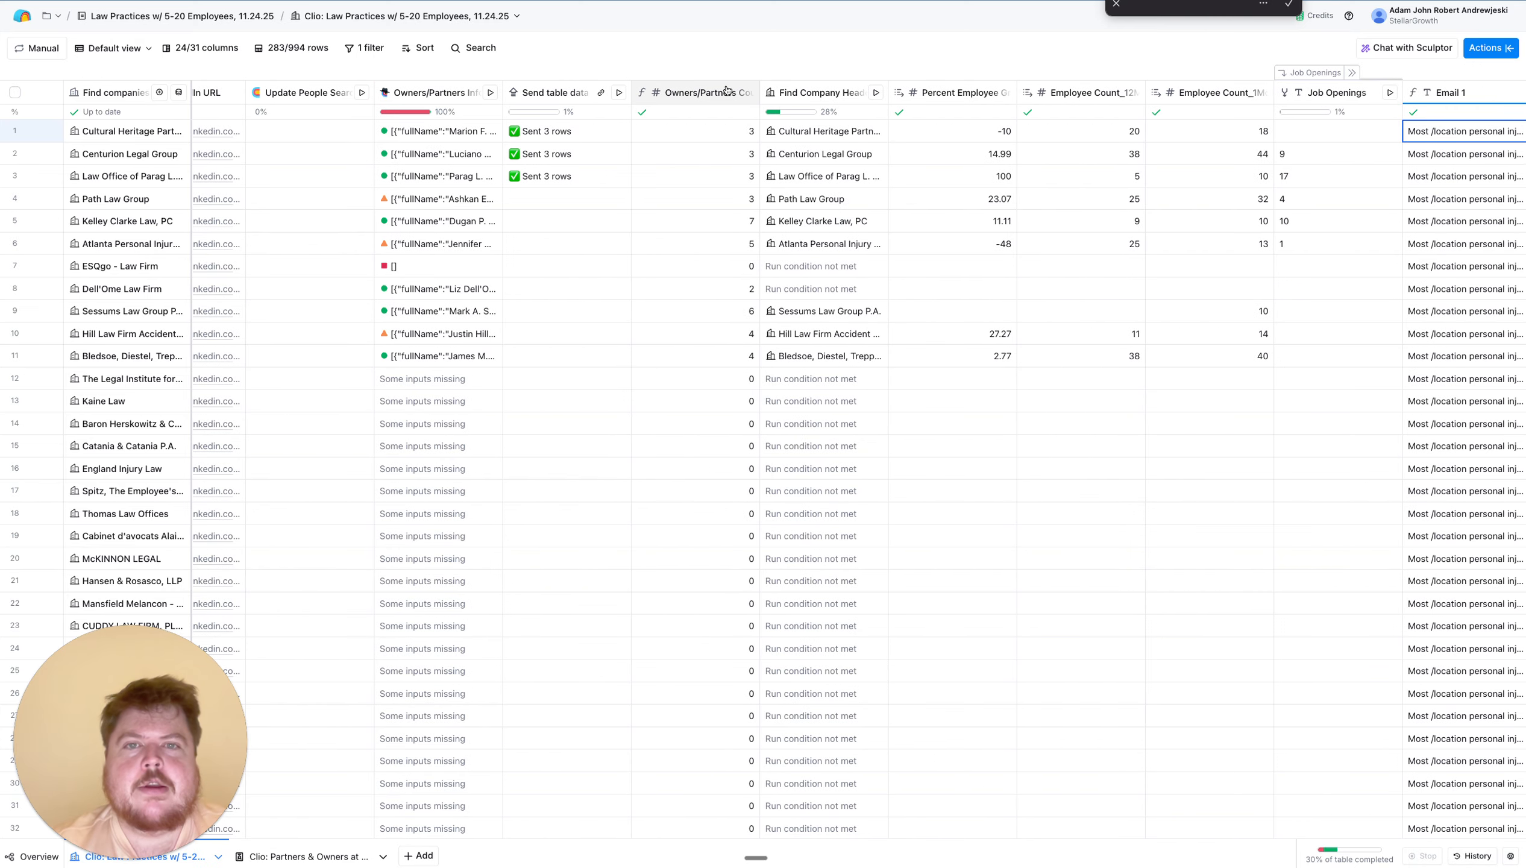
click(696, 92)
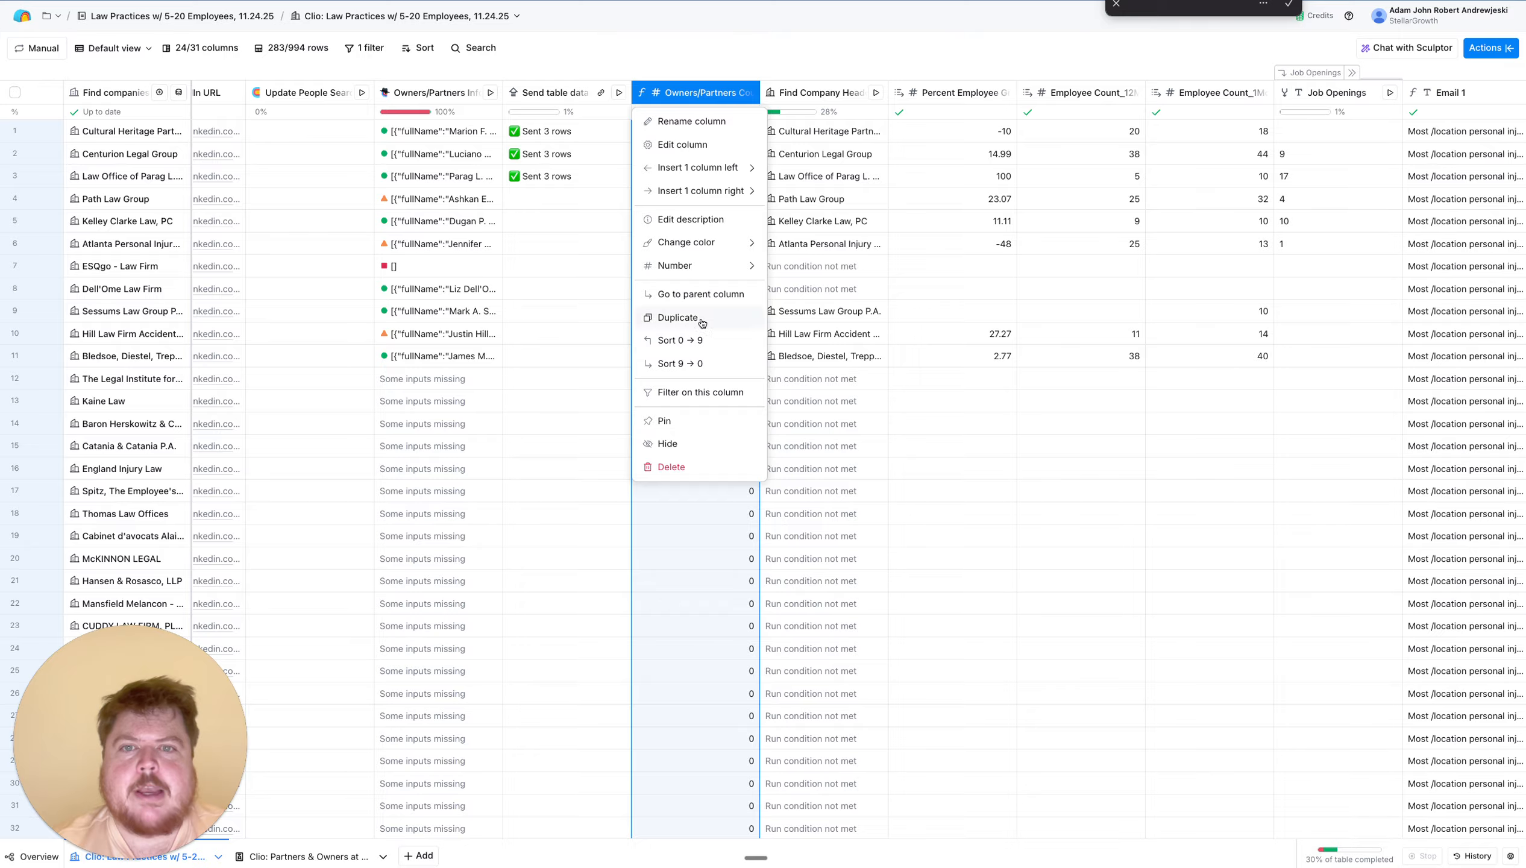
mouse_move(706, 235)
mouse_move(722, 192)
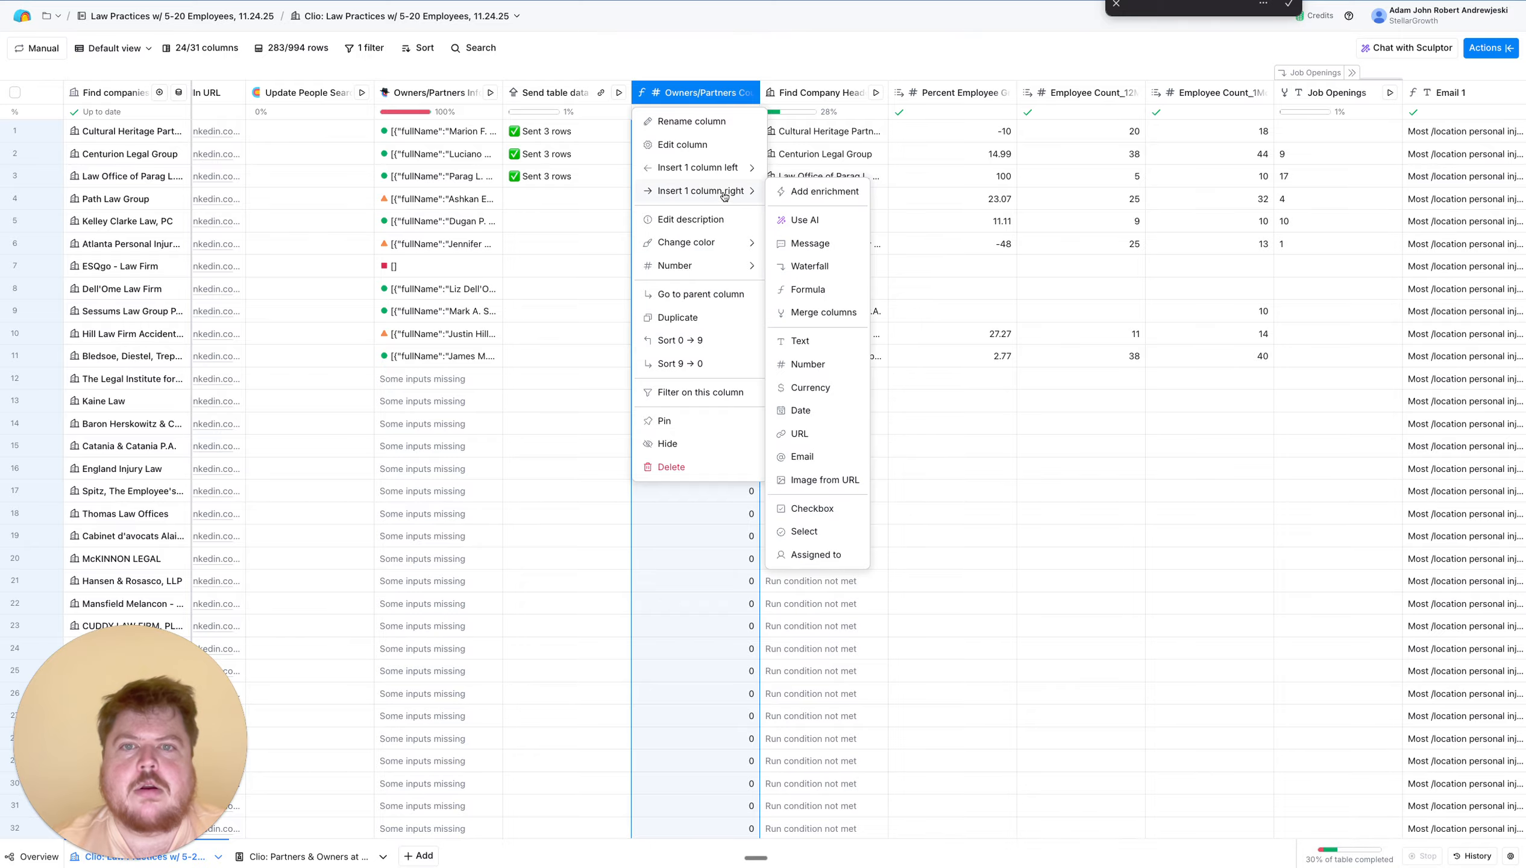
click(805, 289)
click(545, 242)
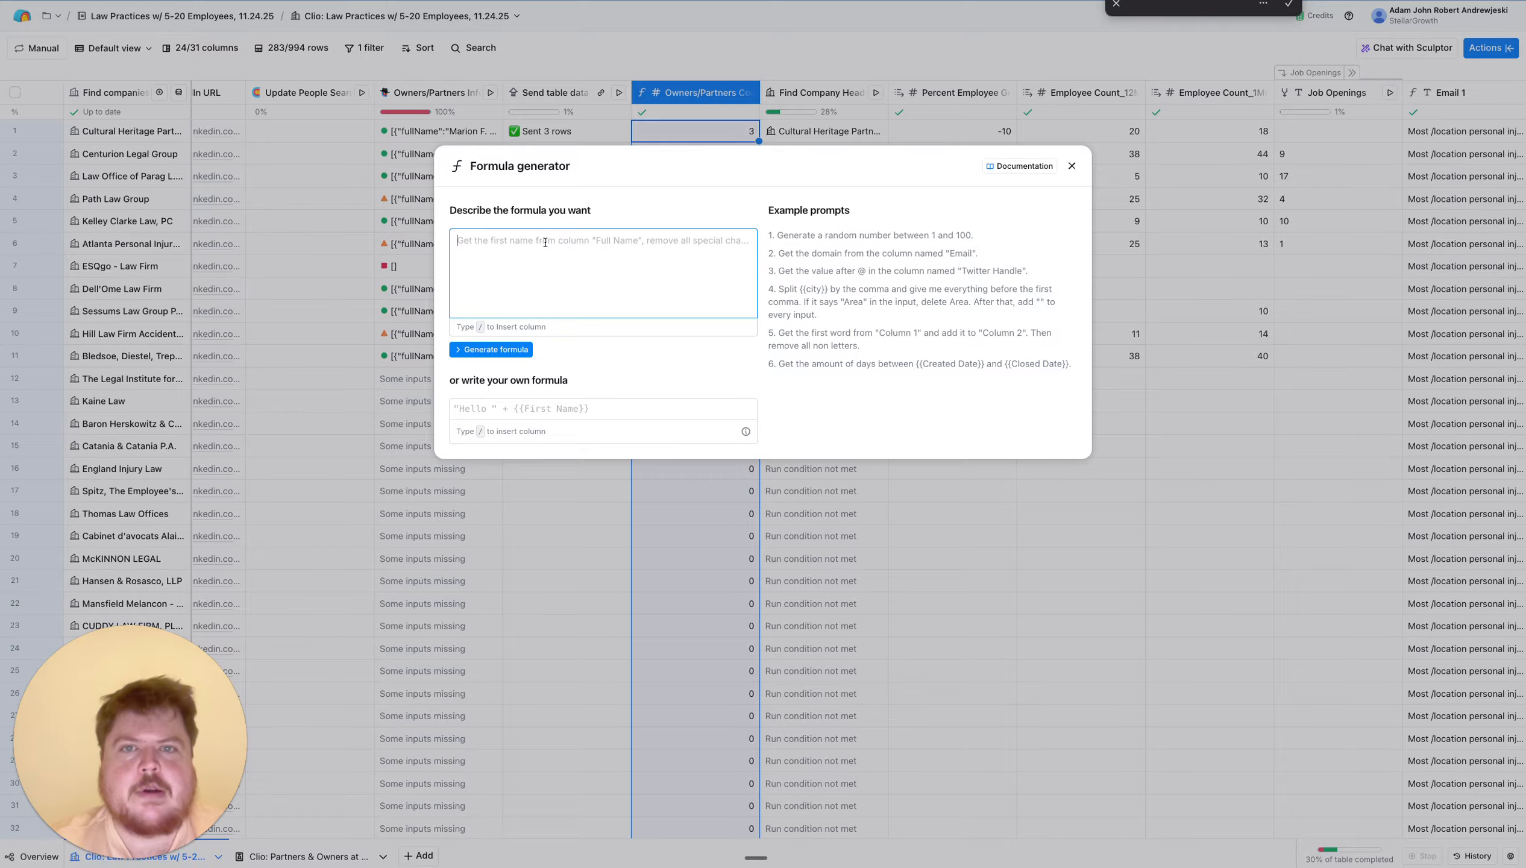
text(/owner)
scroll(564, 393, down, 2)
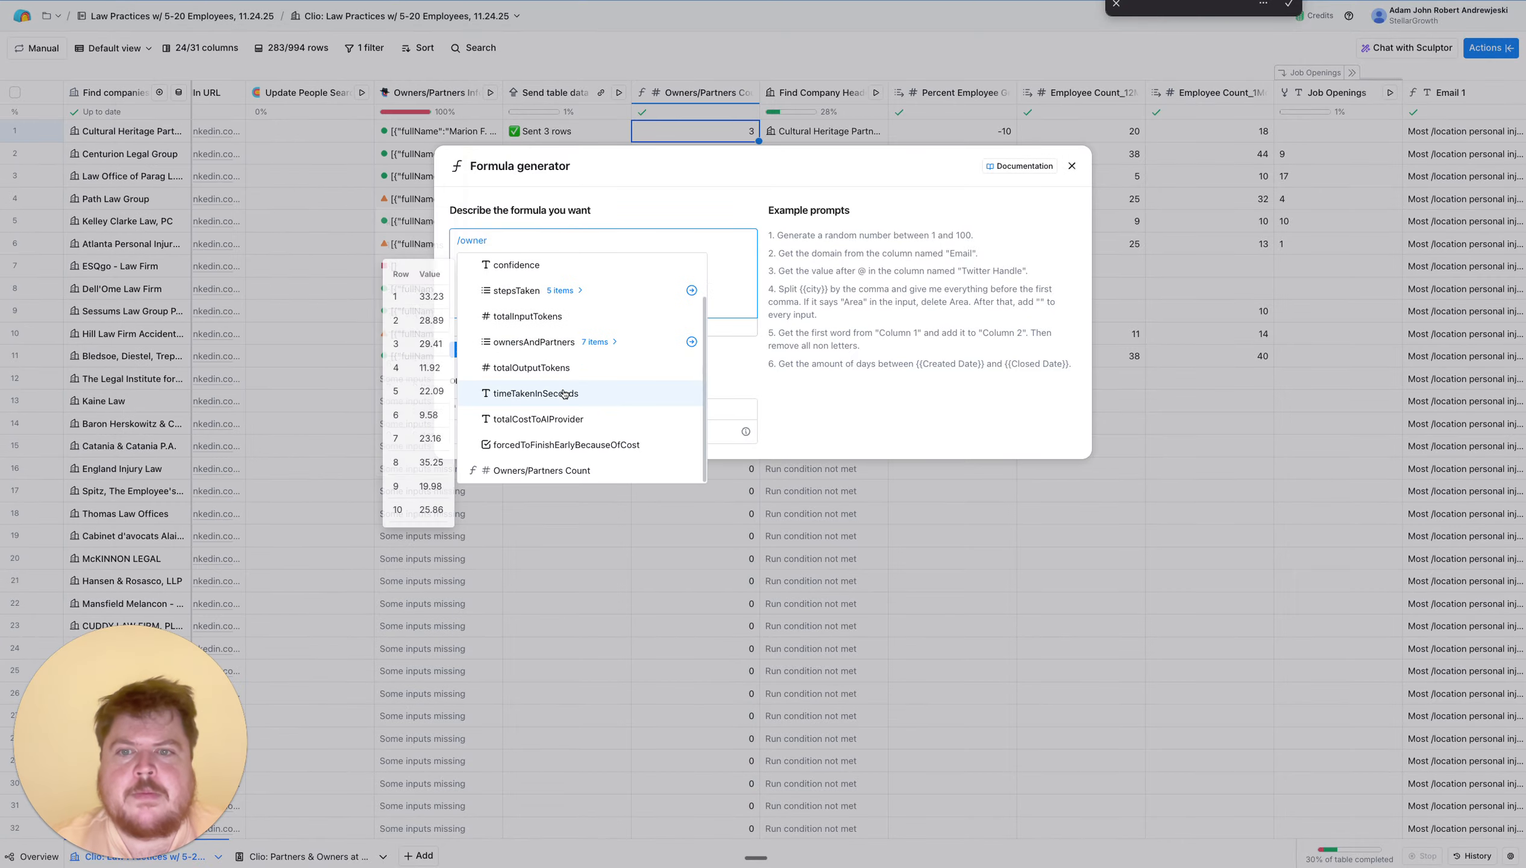
click(558, 476)
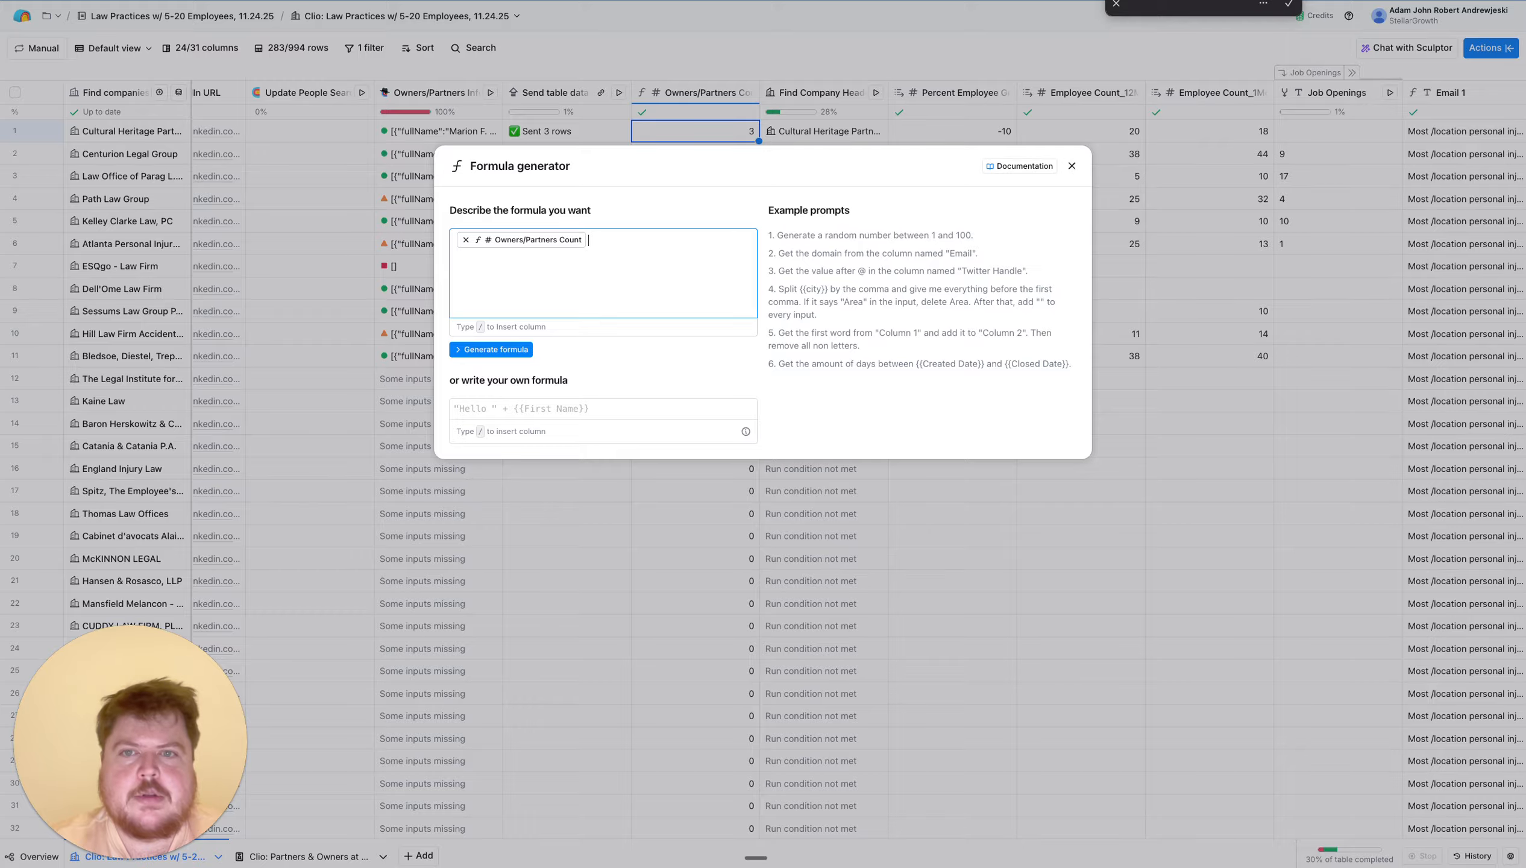
text(+ 1)
click(504, 350)
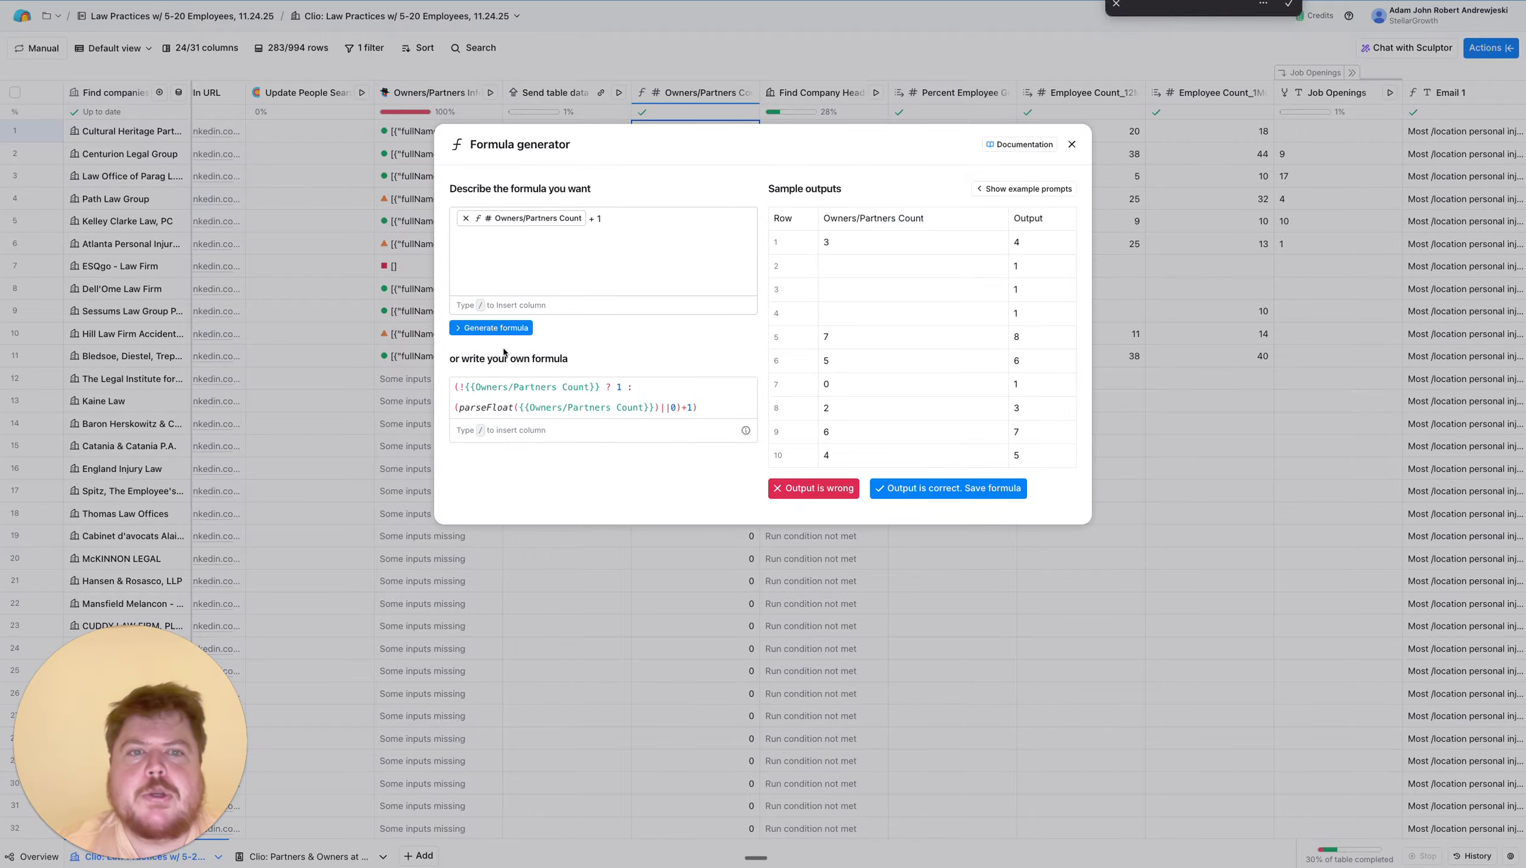
click(918, 491)
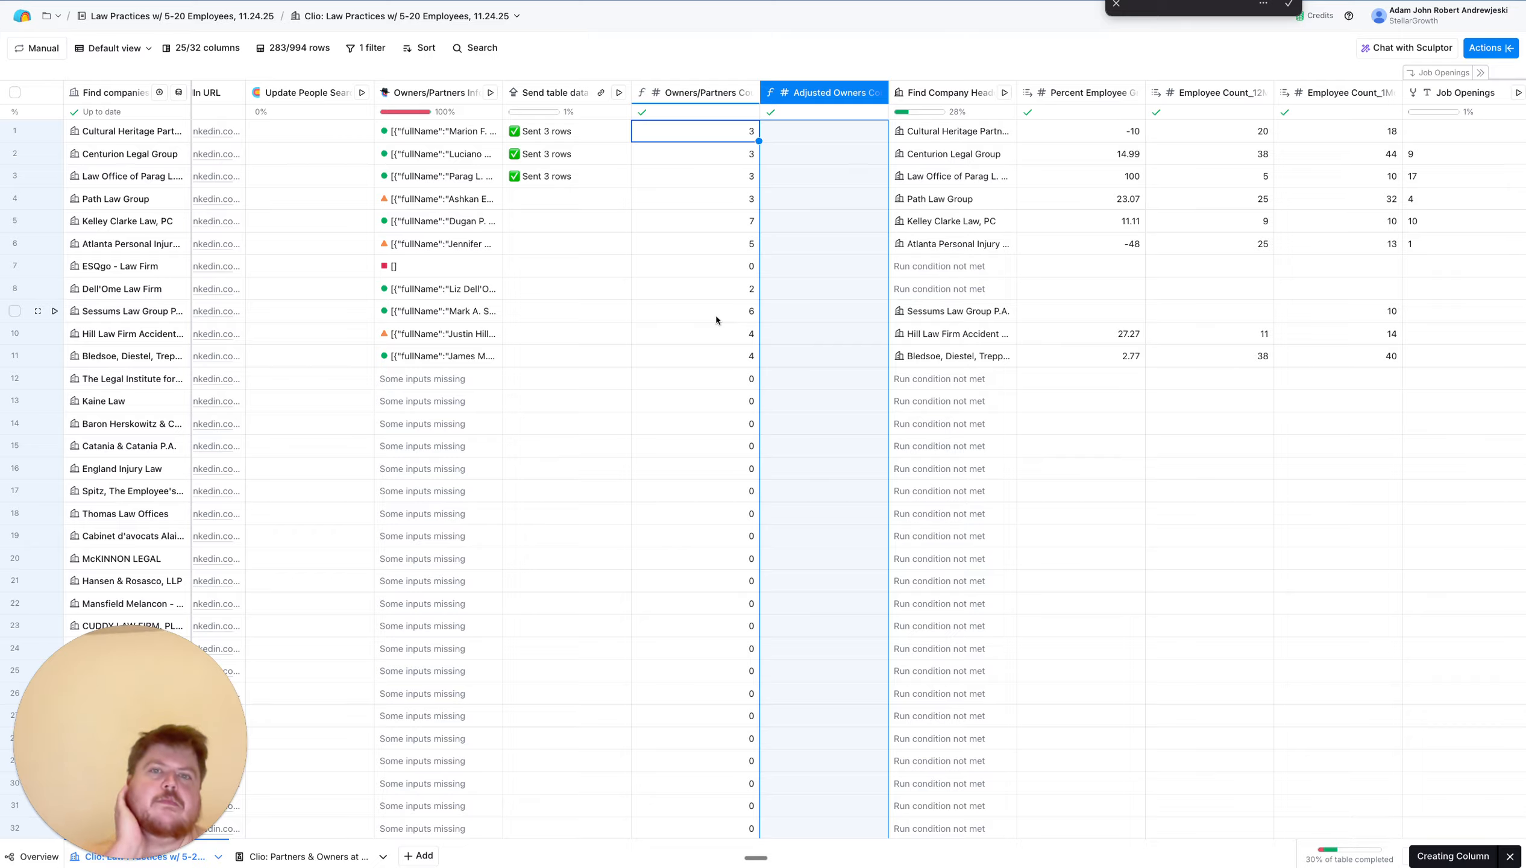
click(831, 93)
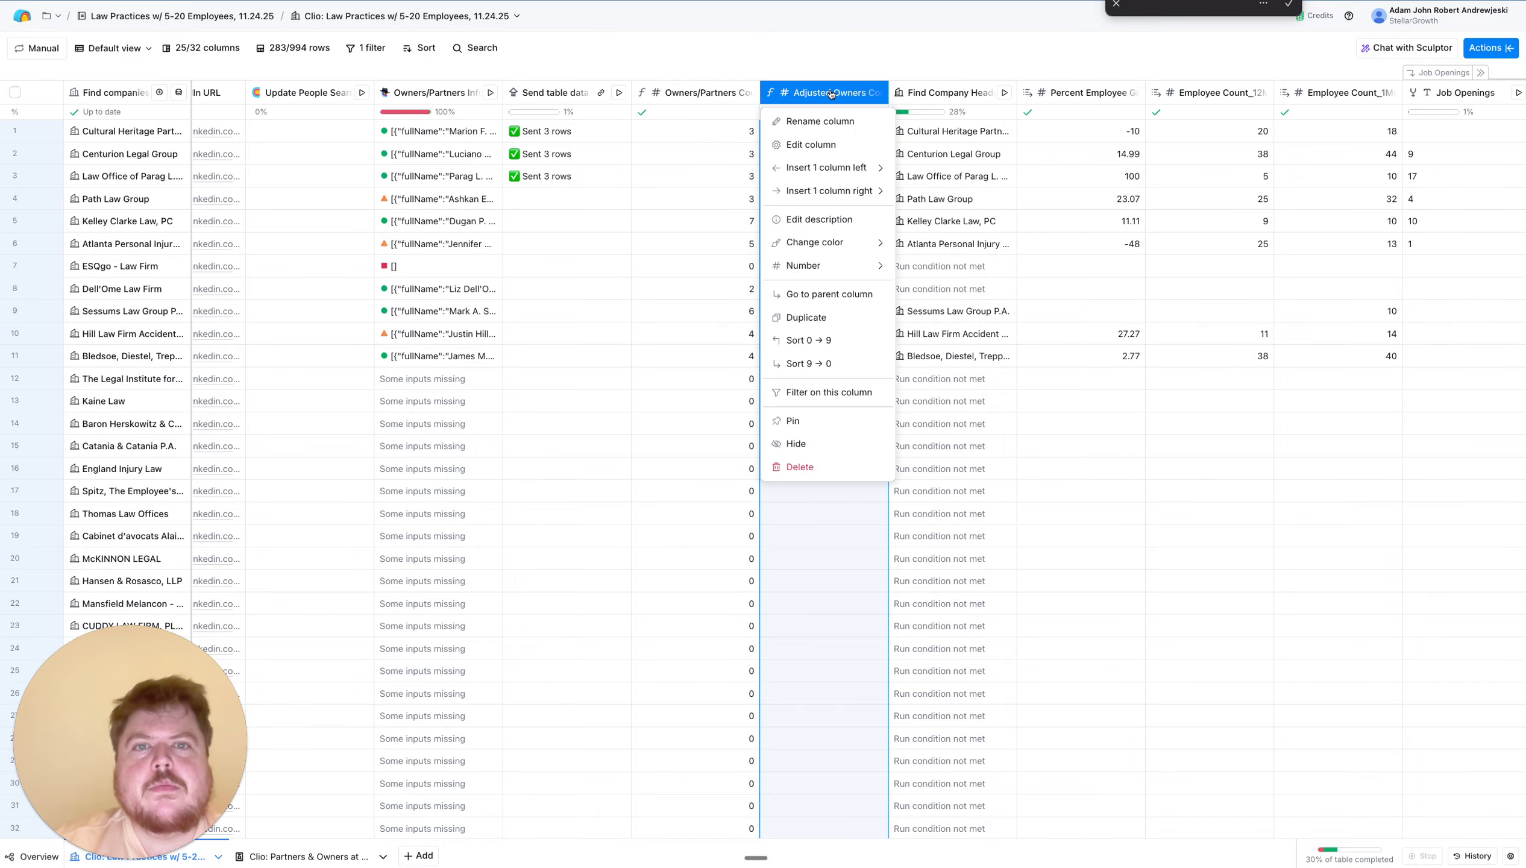
click(823, 131)
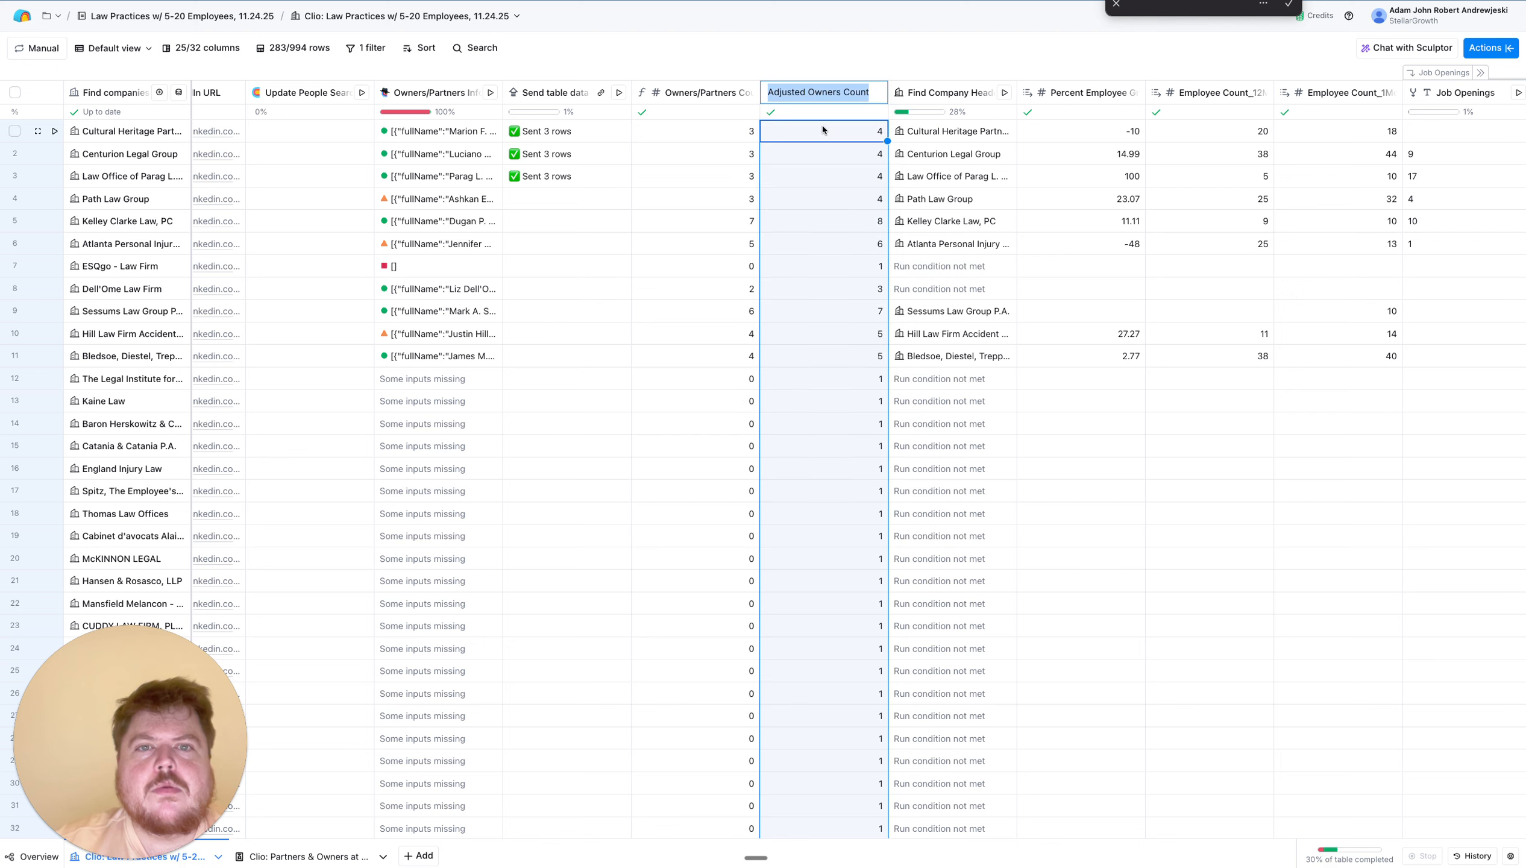
click(869, 56)
In the Email 1 column, replace "/count + 1" with a reference to the Adjusted Owners Count column and save
scroll(938, 226, right, 1)
scroll(938, 226, right, 3)
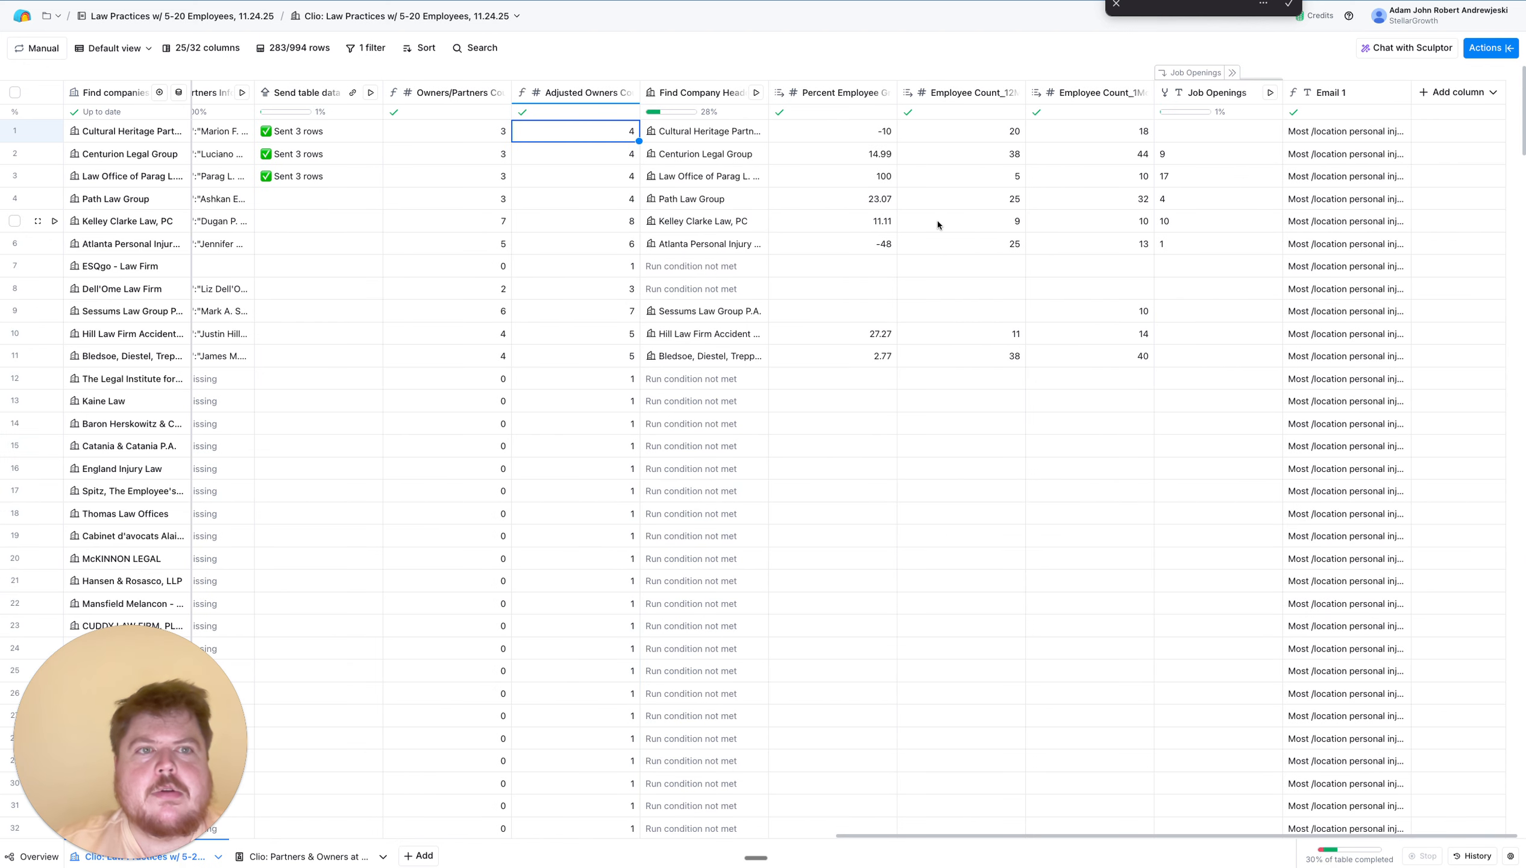
click(1326, 94)
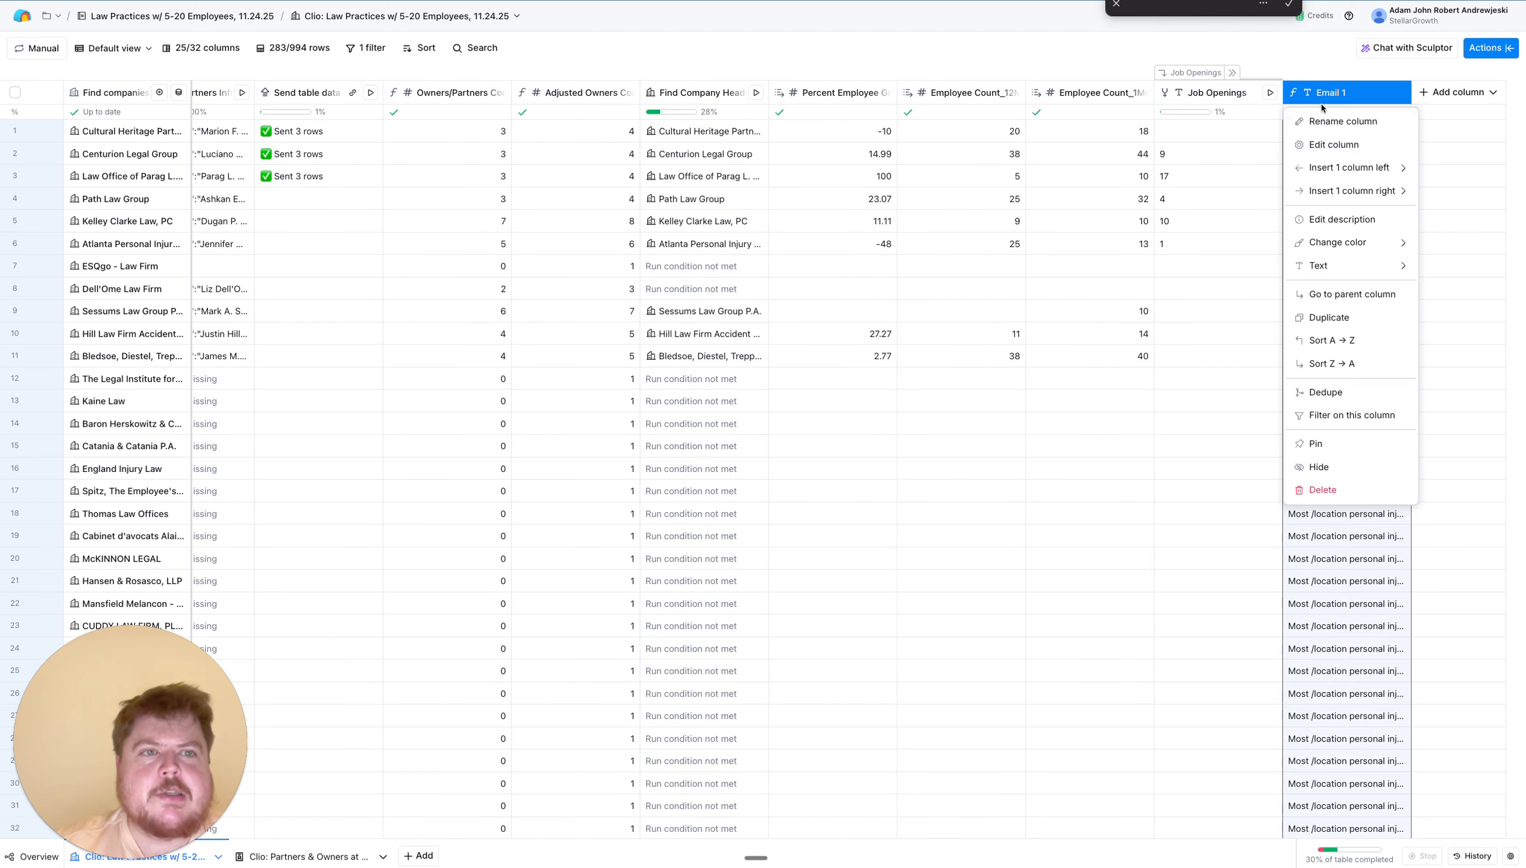
click(1317, 146)
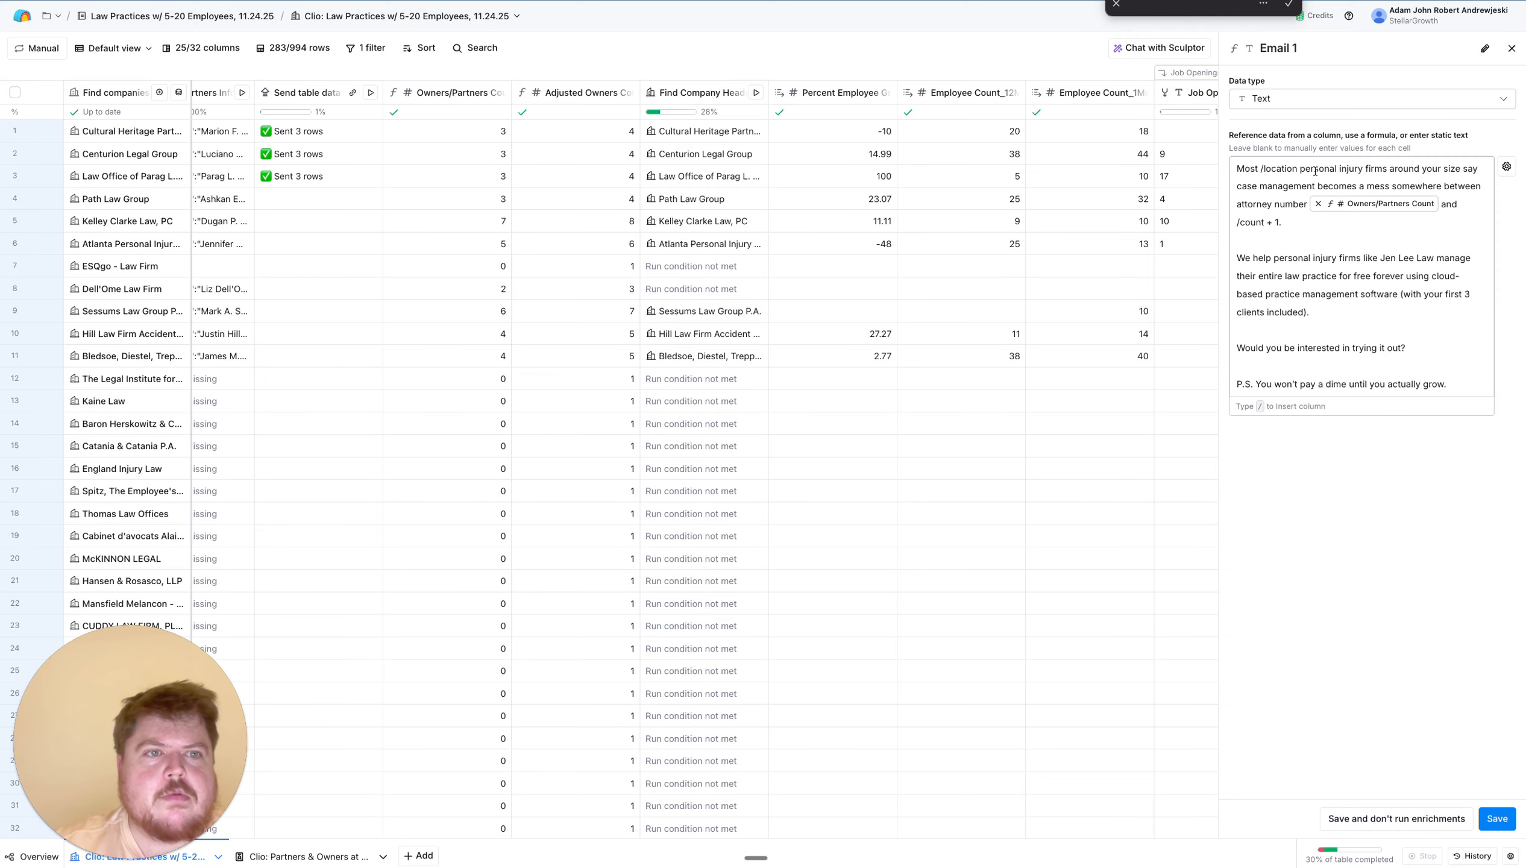
click(1281, 225)
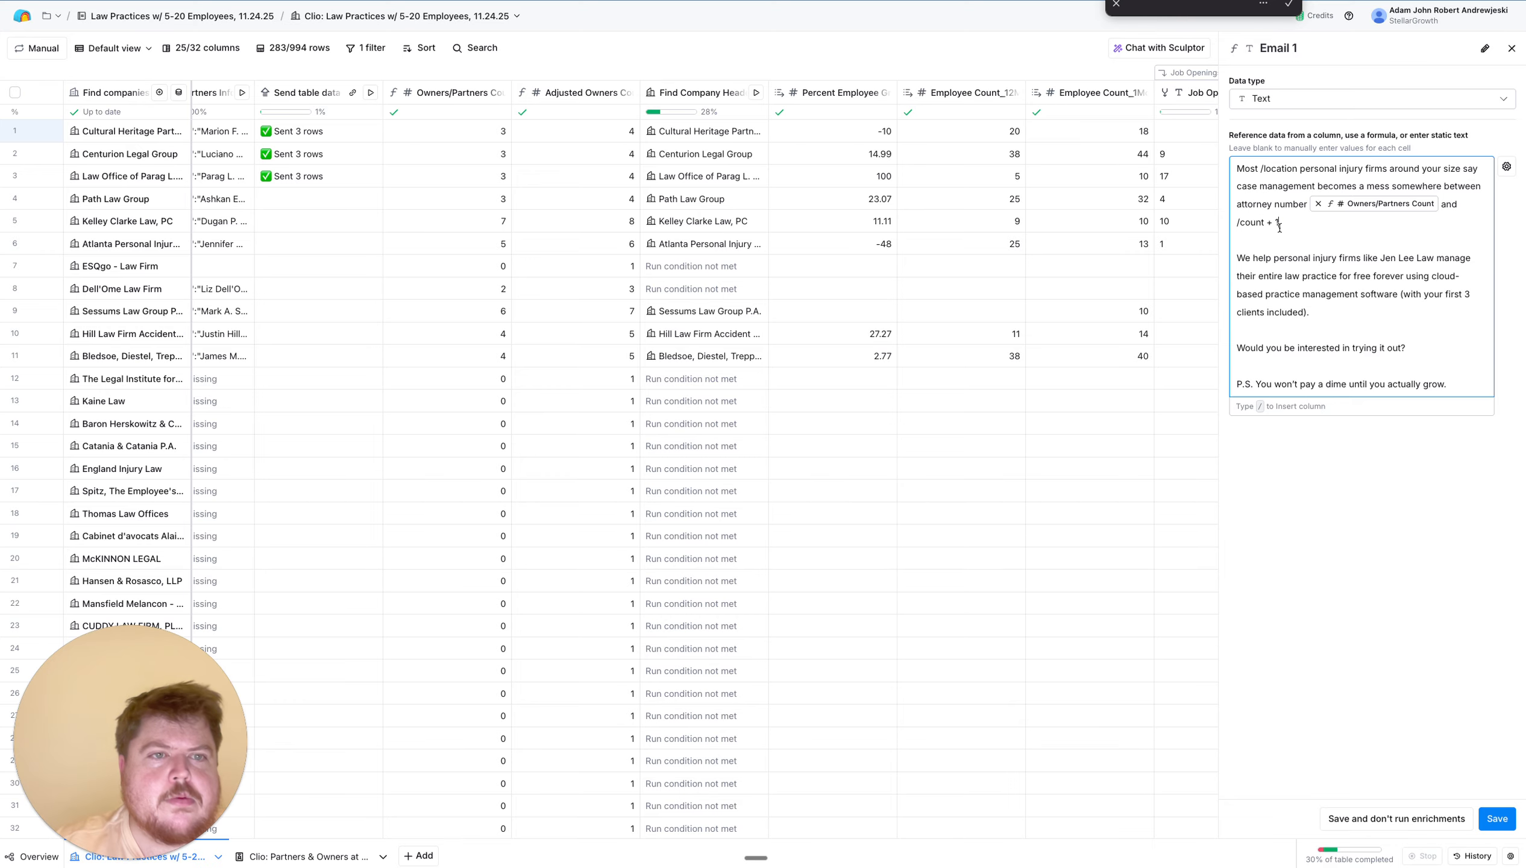
key(BackSpace)
key(BackSpace)
key(BackSpace)
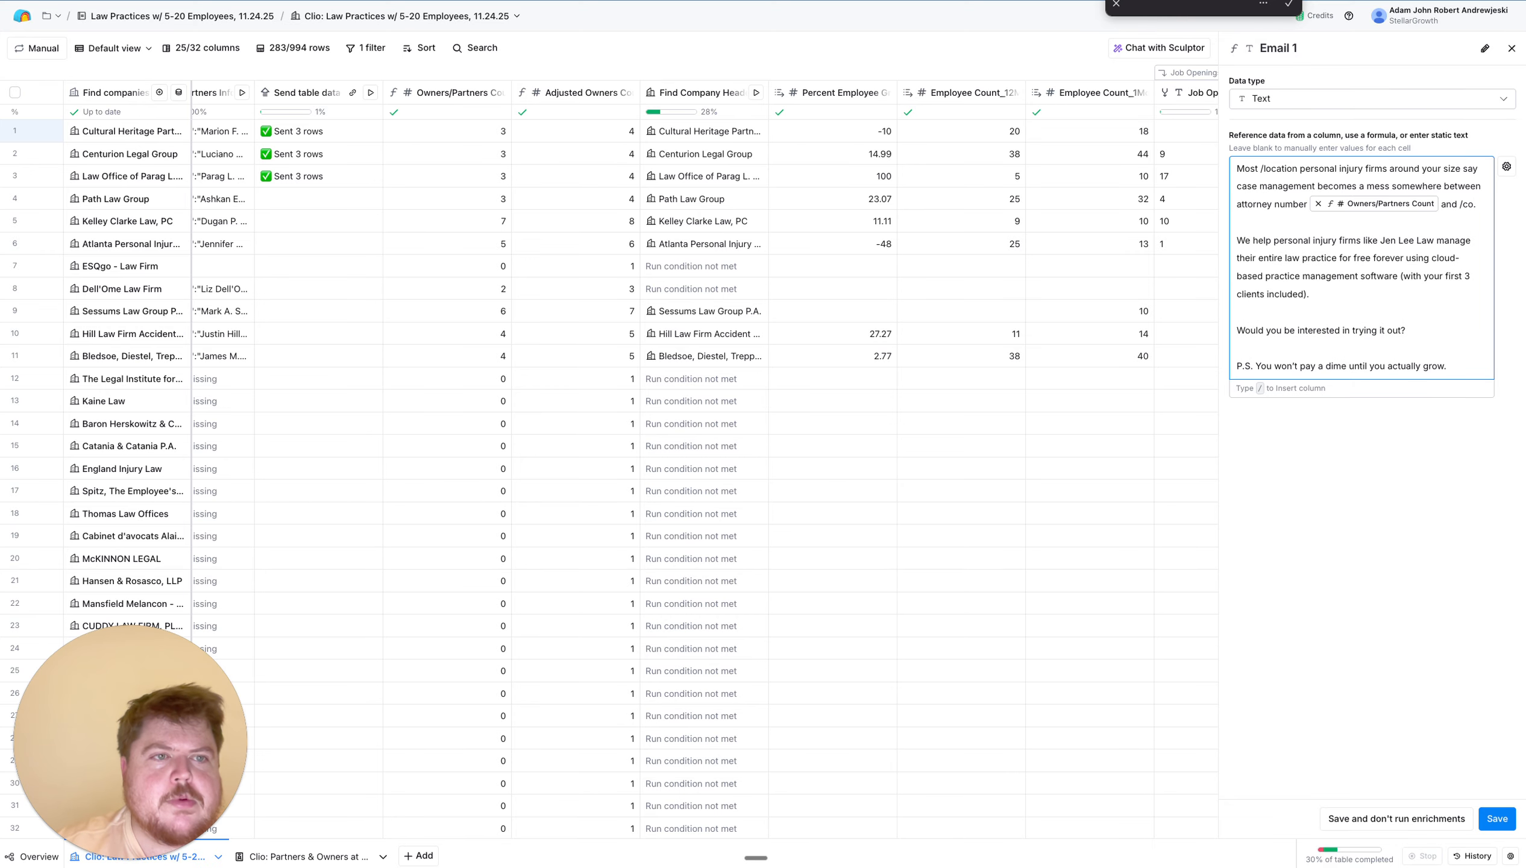
text(/adju)
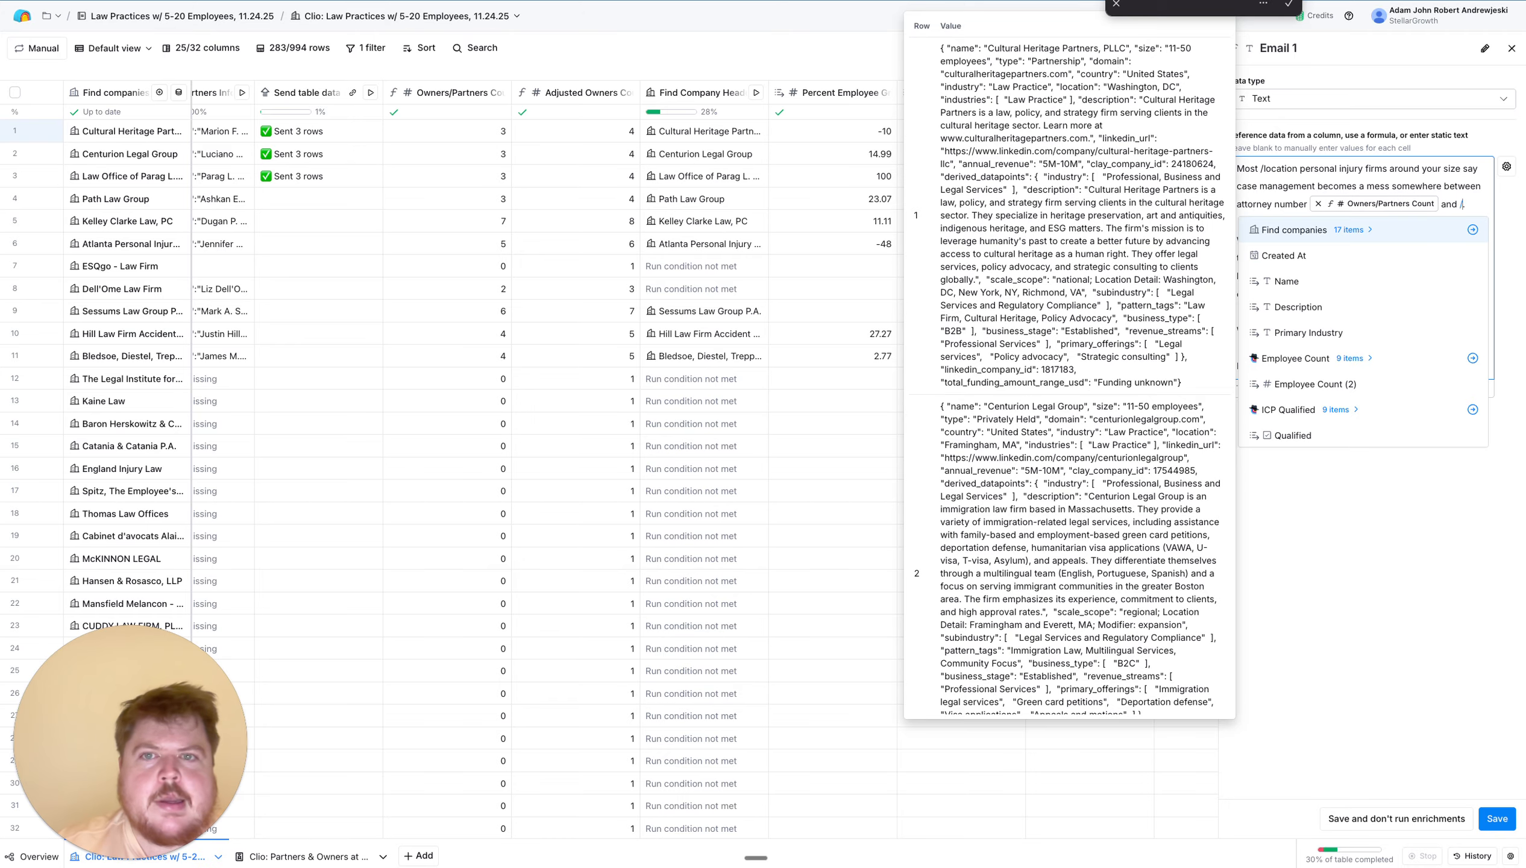
click(1295, 230)
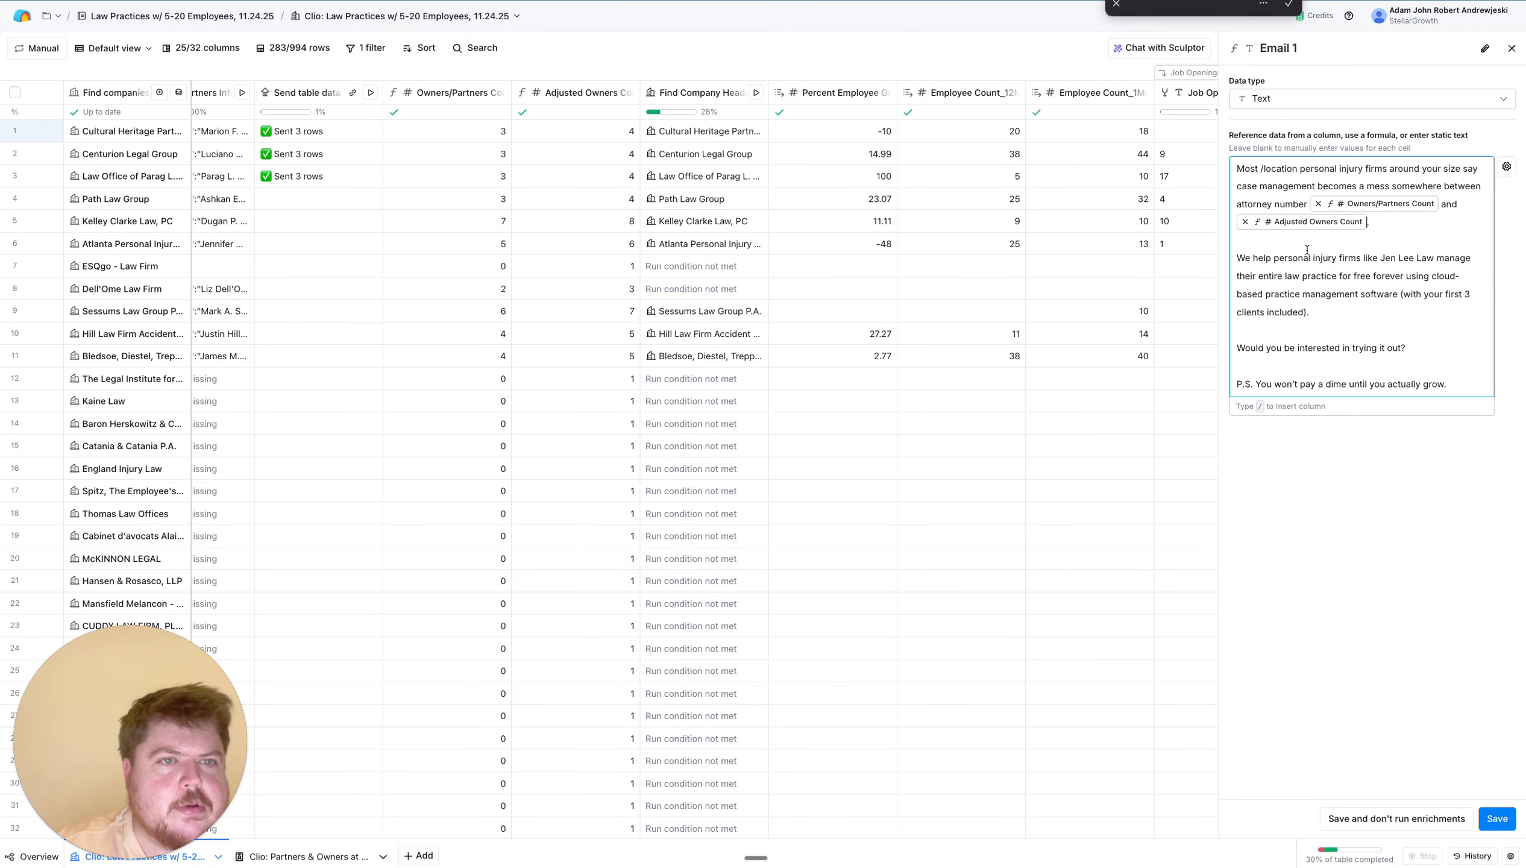
click(1498, 819)
Remove the "/location" placeholder from the Email 1 text so it opens with "Most personal injury firms", and save the column
scroll(859, 403, left, 10)
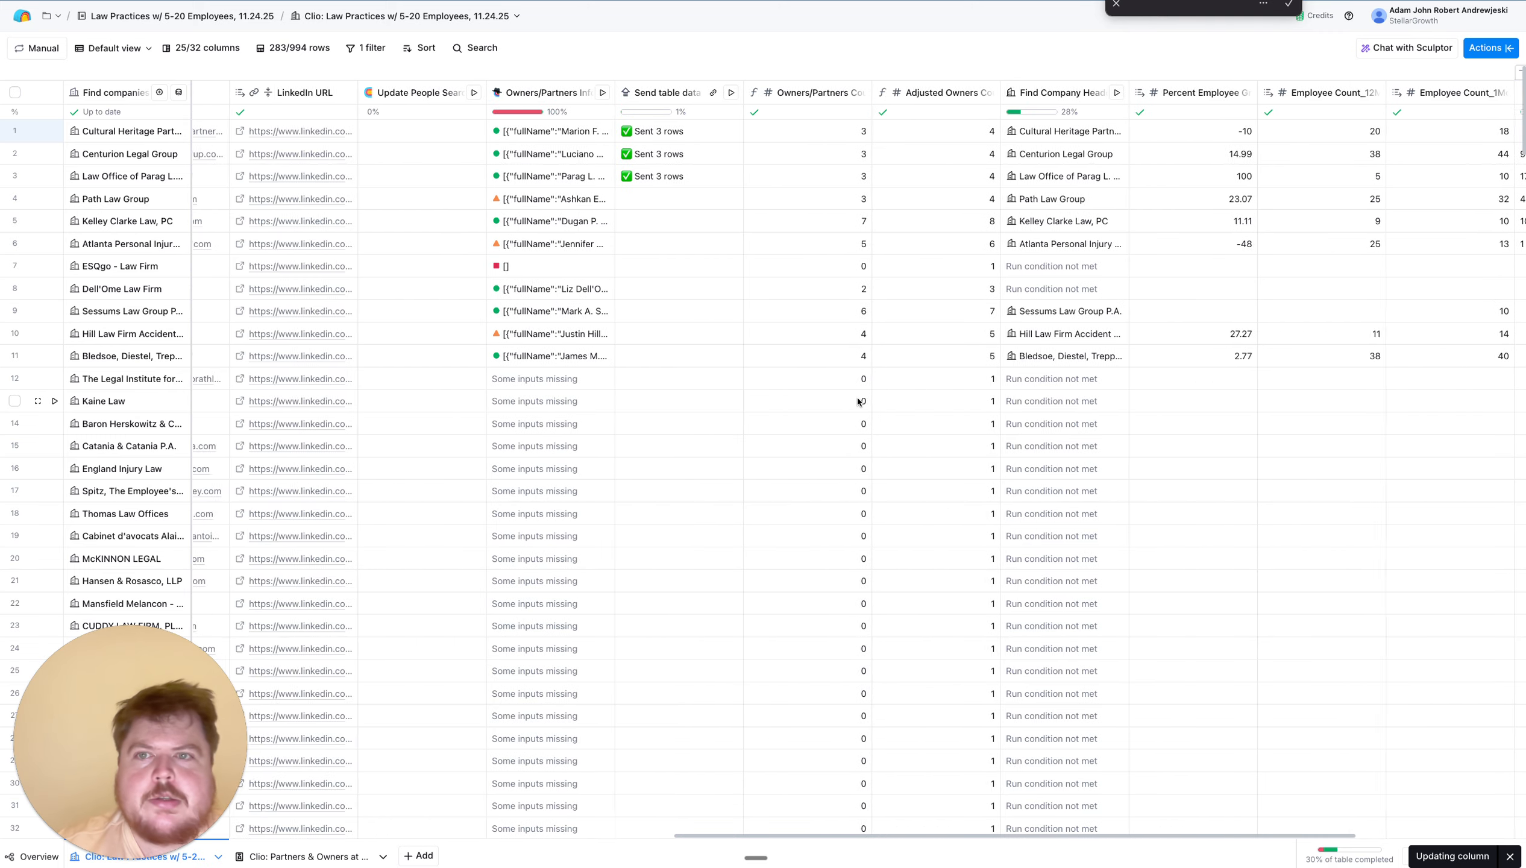
scroll(859, 403, right, 9)
scroll(859, 403, right, 4)
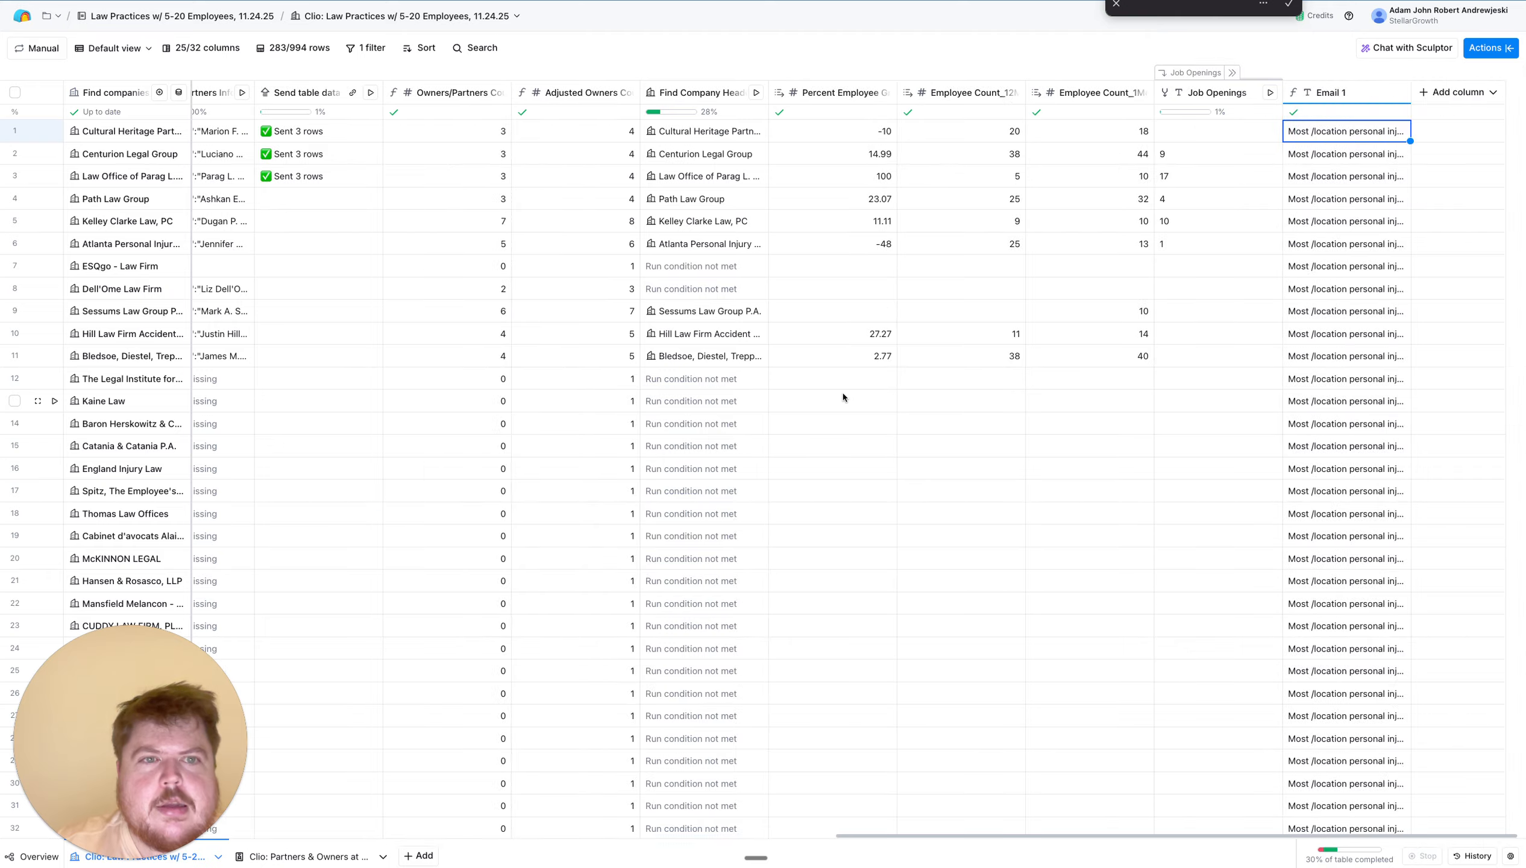
click(1324, 97)
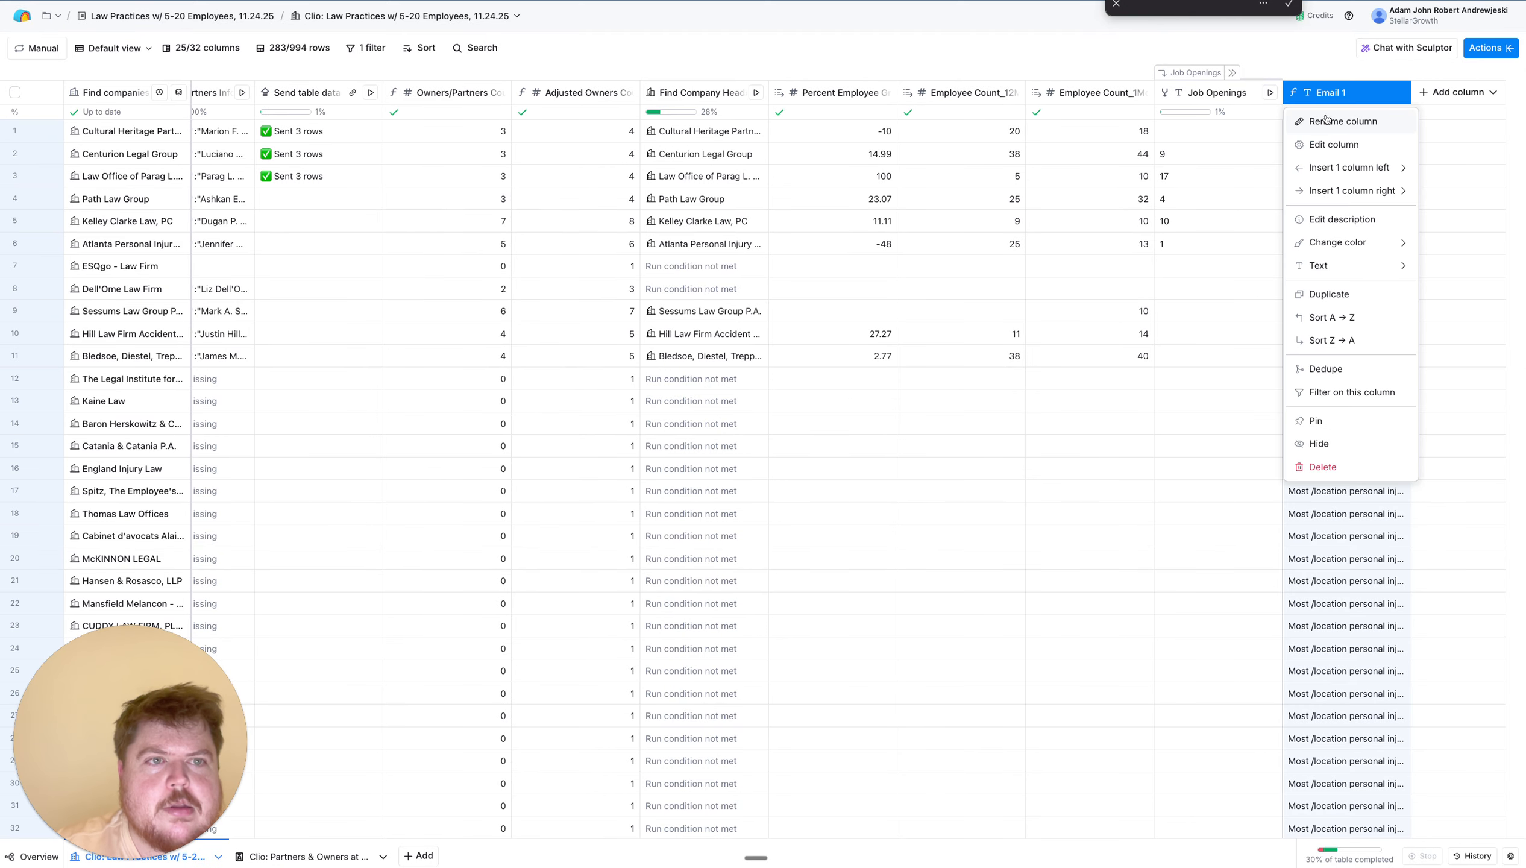
click(1325, 150)
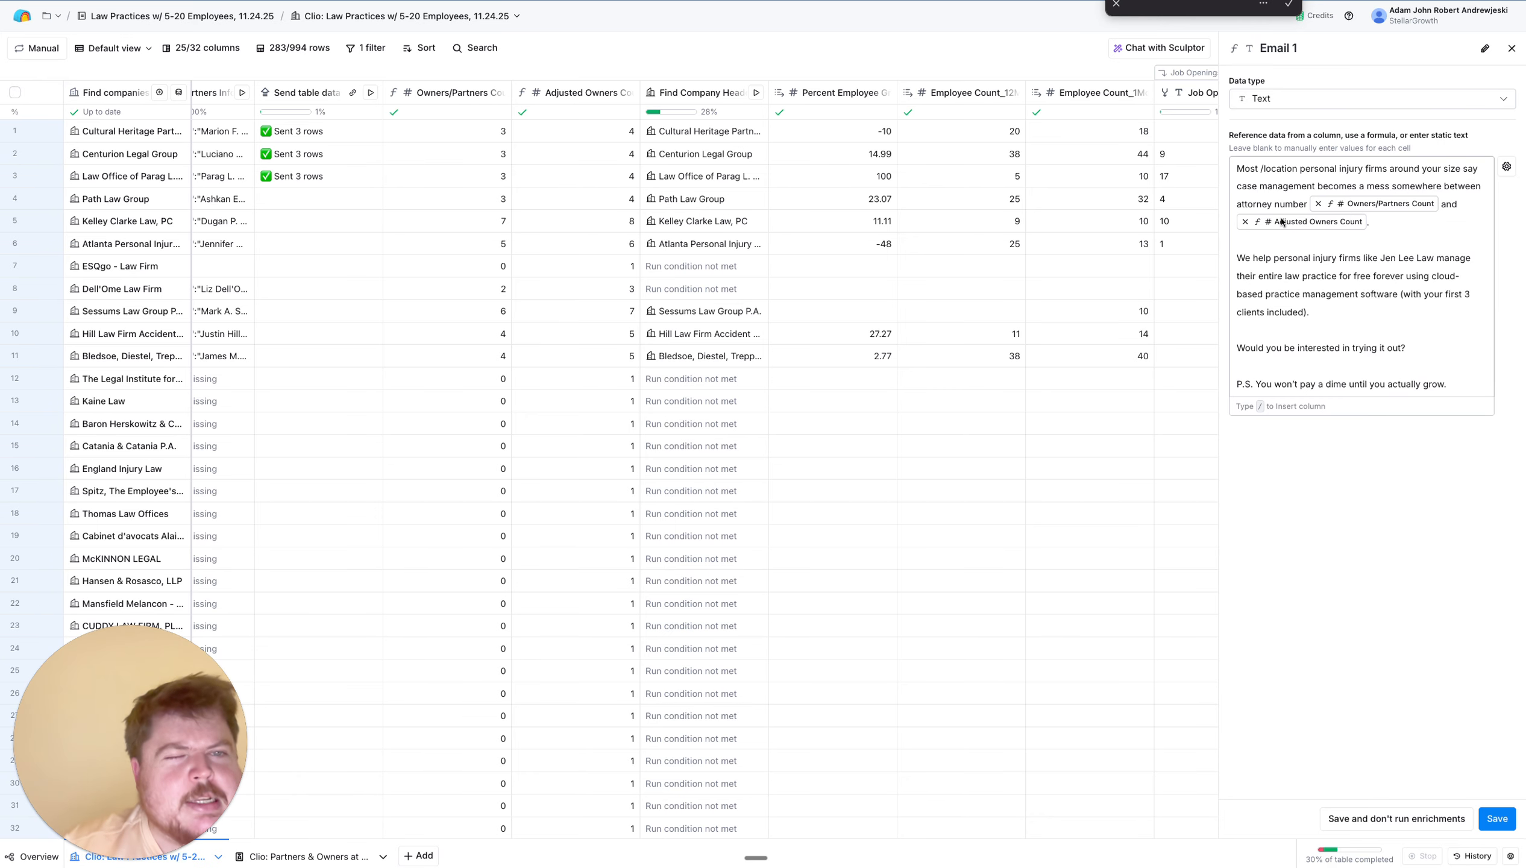
mouse_move(1282, 222)
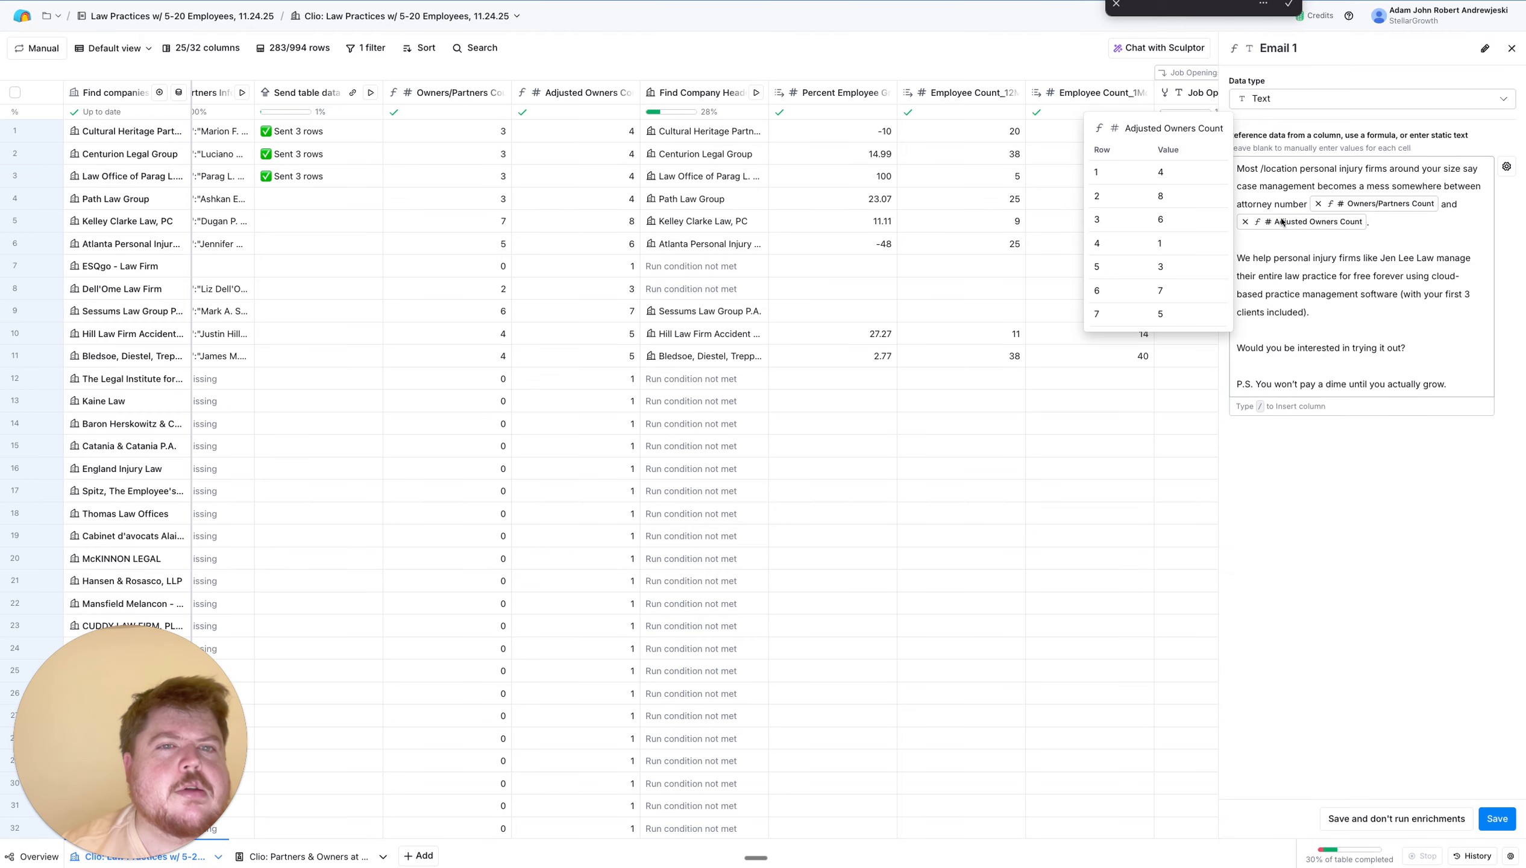
scroll(937, 273, left, 10)
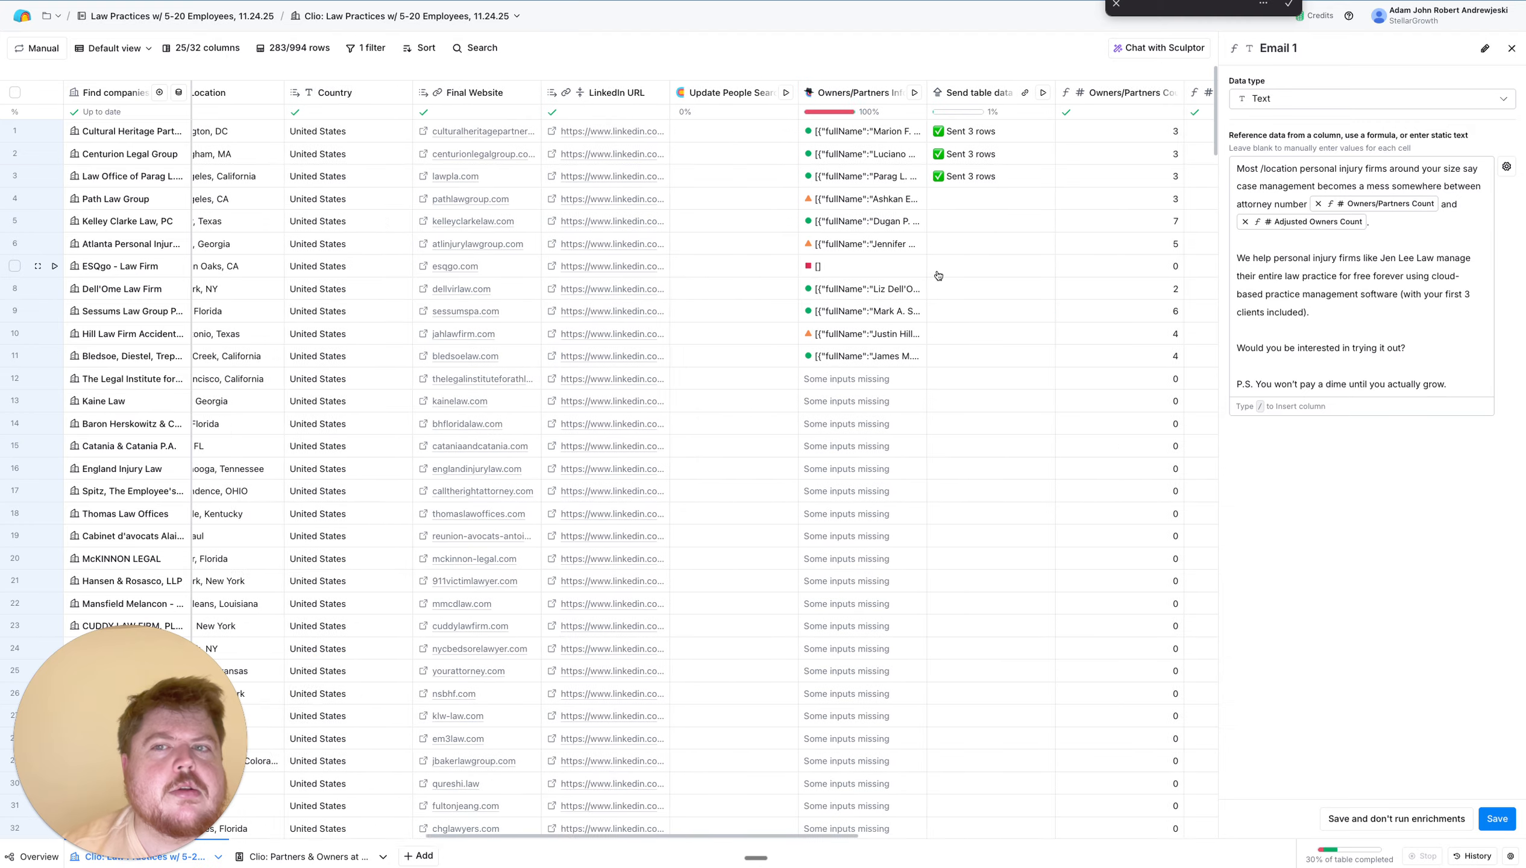
scroll(938, 275, left, 4)
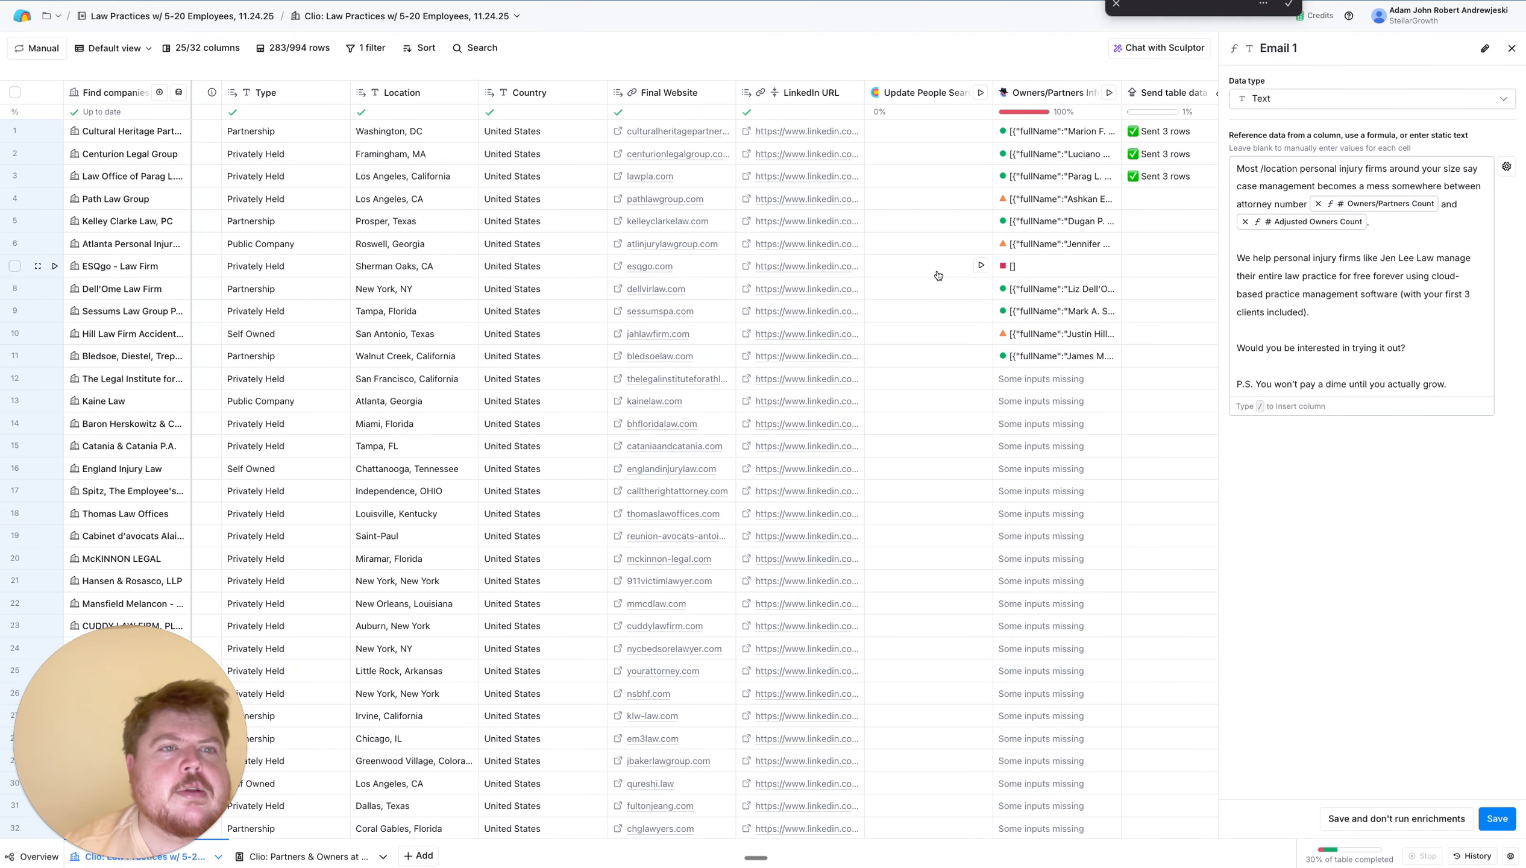
click(1299, 170)
key(BackSpace)
key(BackSpace)
key(BackSpace)
key(BackSpace)
key(BackSpace)
key(BackSpace)
key(BackSpace)
key(BackSpace)
key(BackSpace)
key(BackSpace)
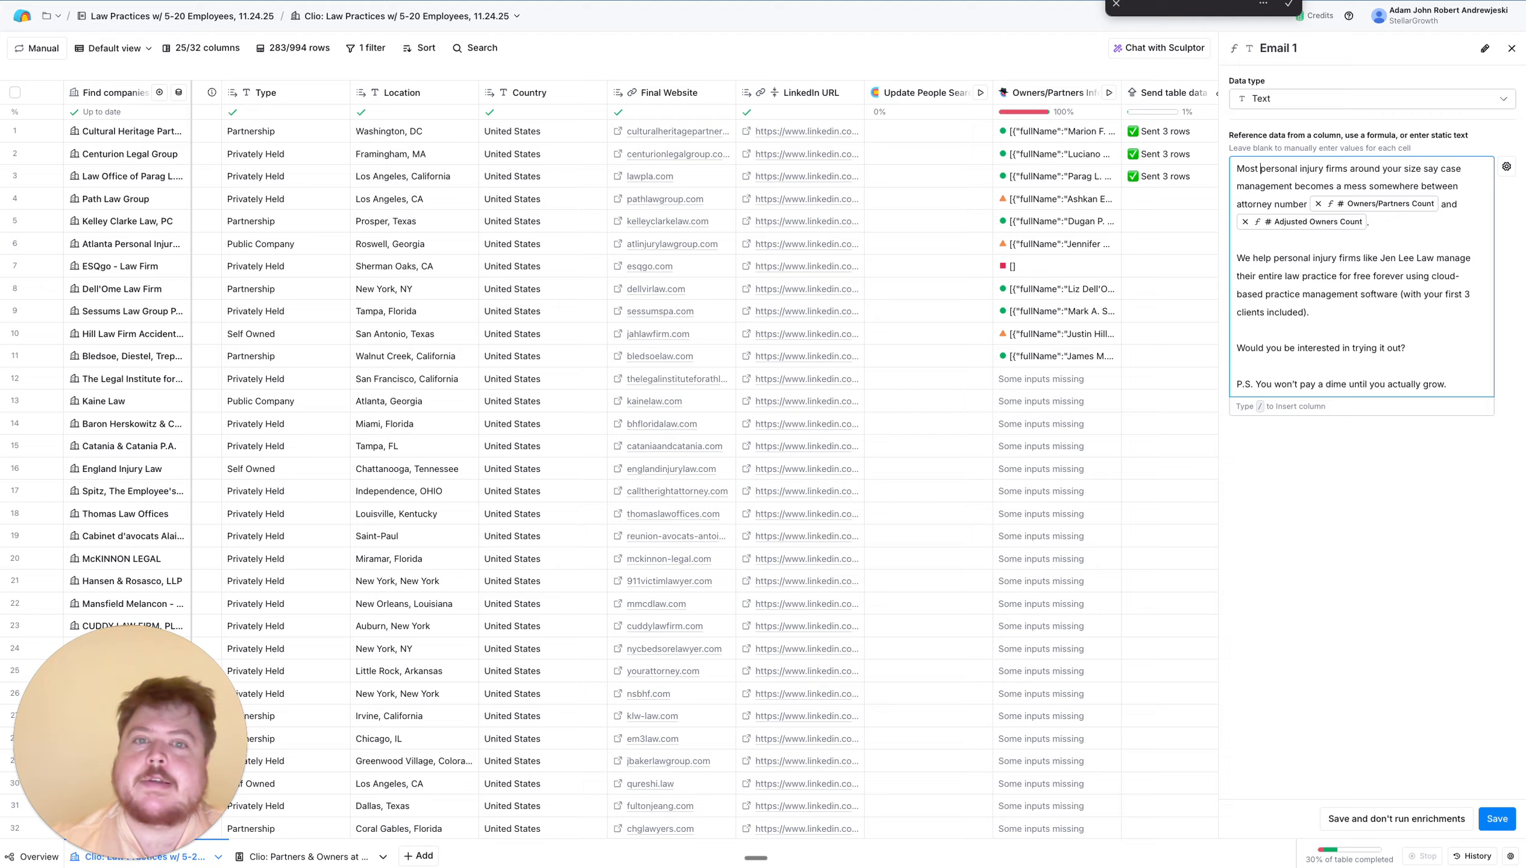
click(1513, 812)
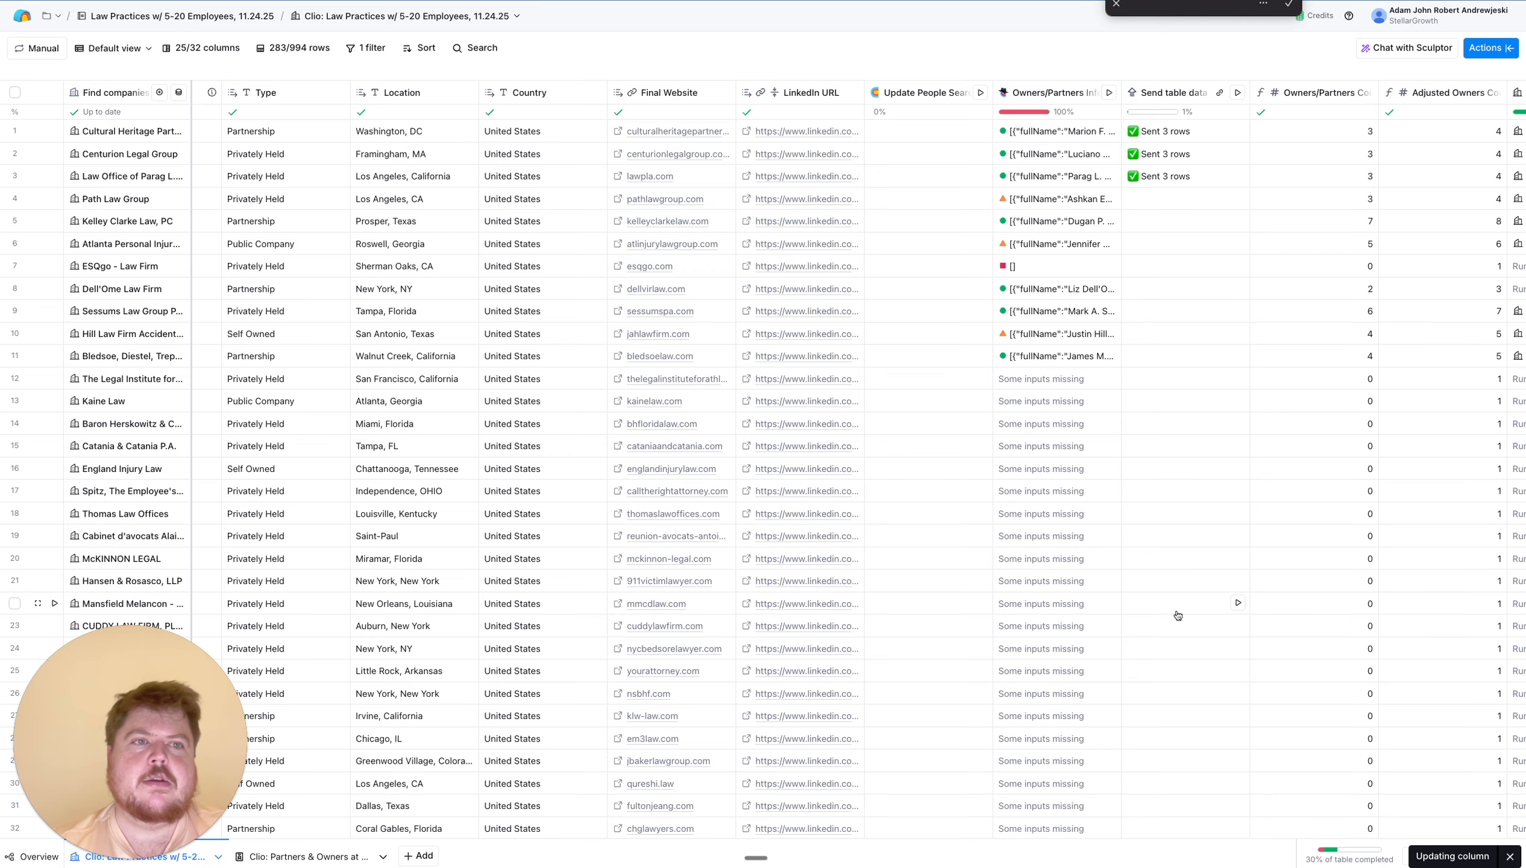
Open the first row's Email 1 cell and read through the whole generated email
scroll(1177, 615, right, 8)
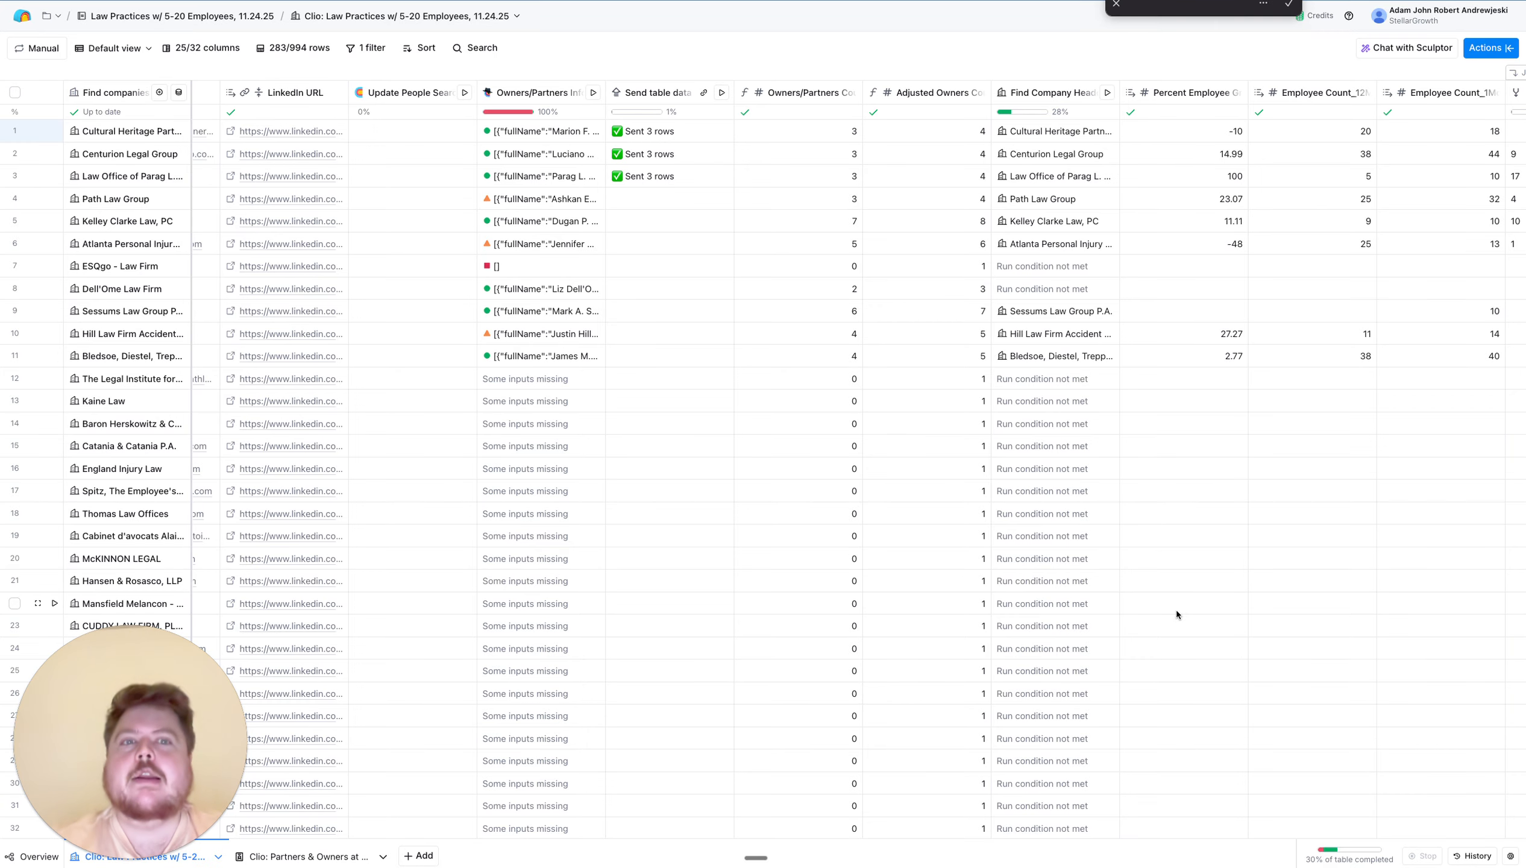
scroll(1161, 547, right, 6)
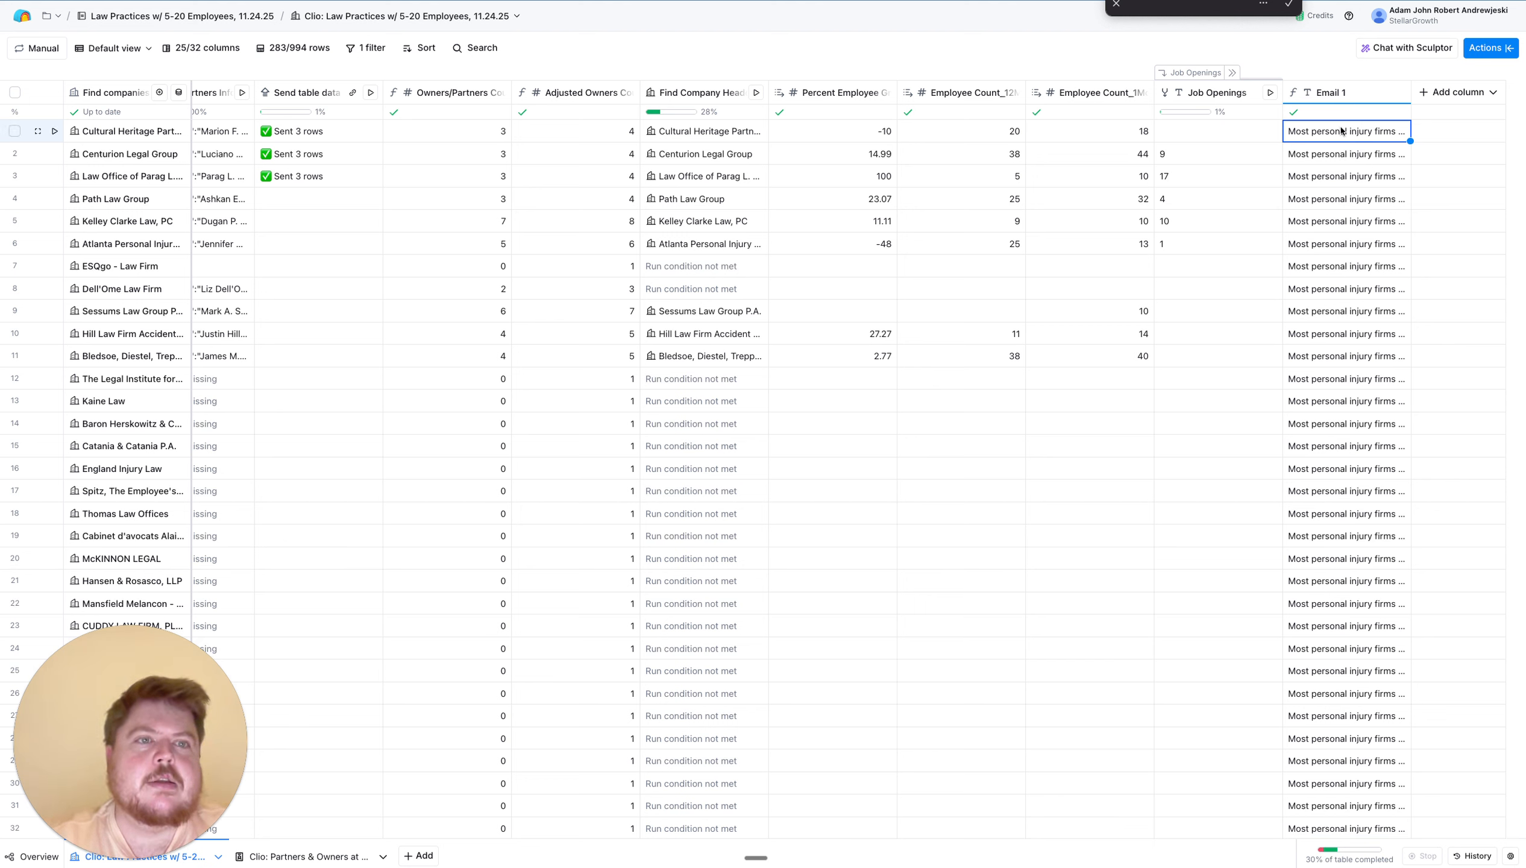
double_click(1338, 134)
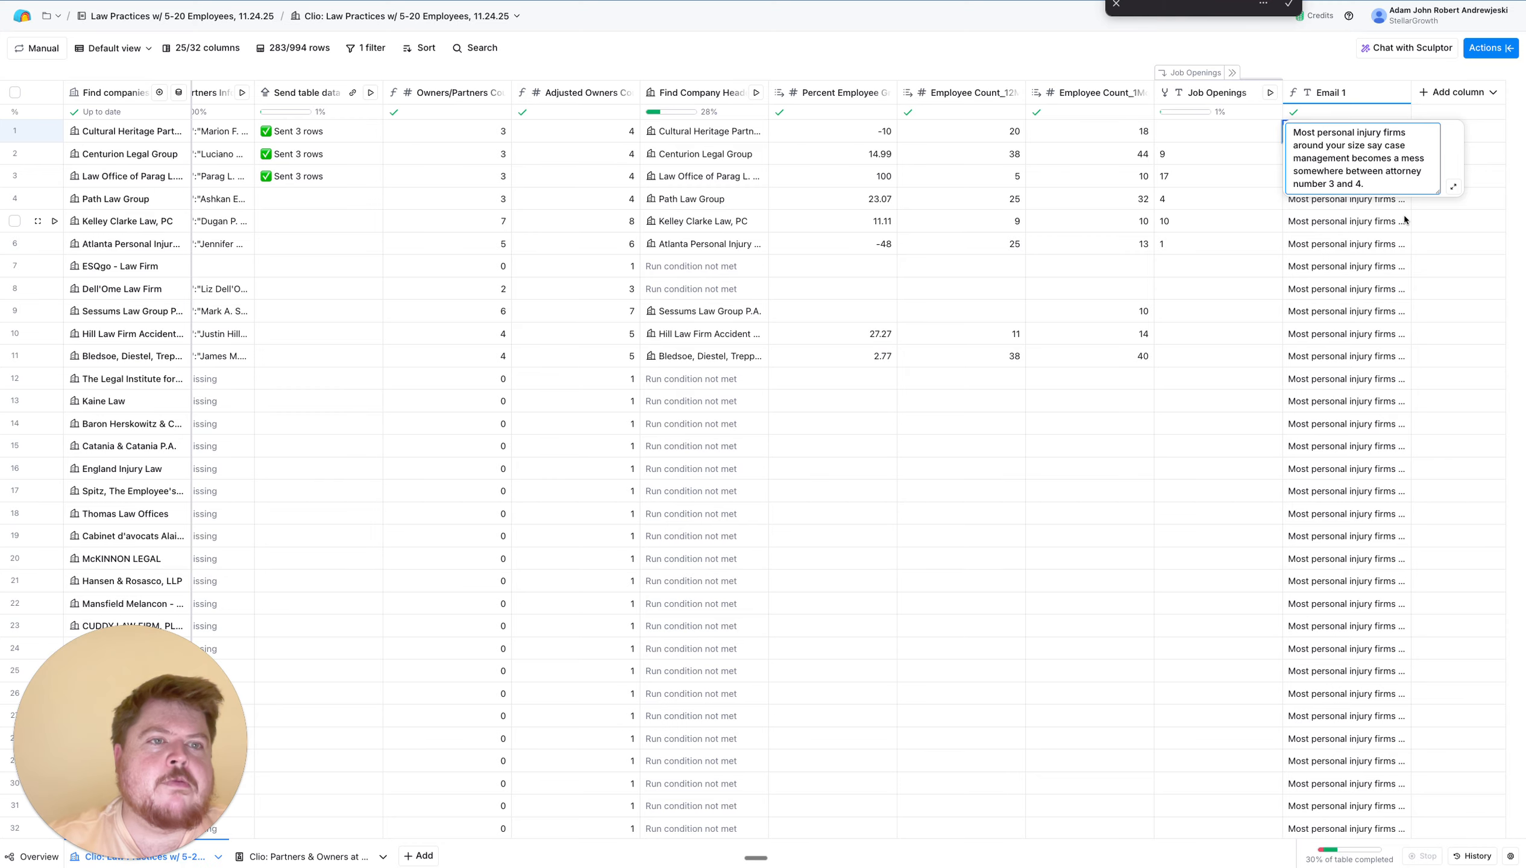
scroll(1393, 164, down, 2)
scroll(1402, 178, up, 2)
scroll(1402, 177, down, 2)
scroll(1401, 177, up, 2)
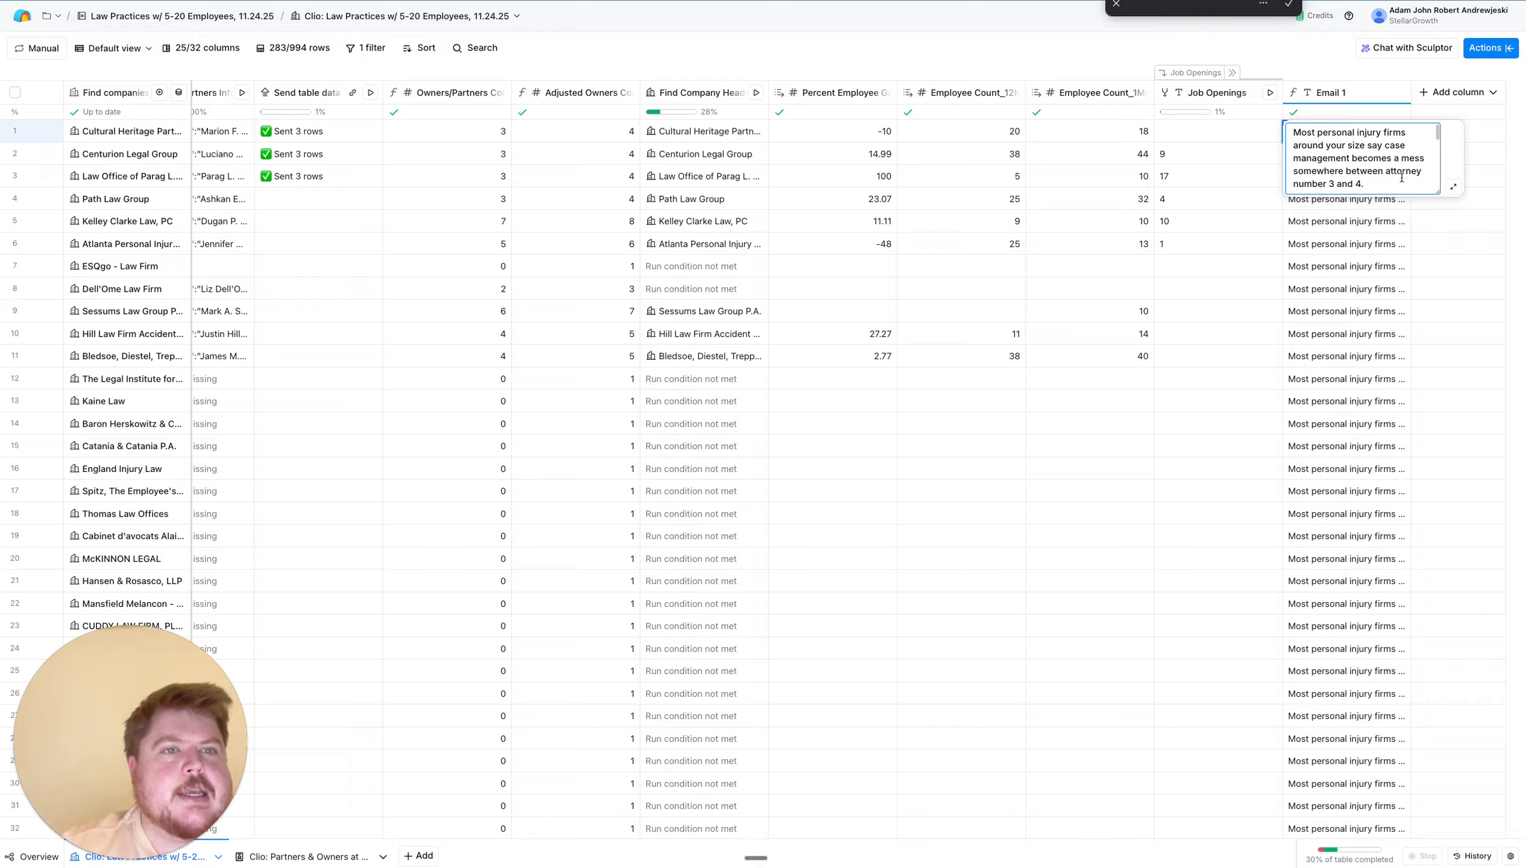
scroll(1402, 177, down, 1)
scroll(1402, 177, up, 1)
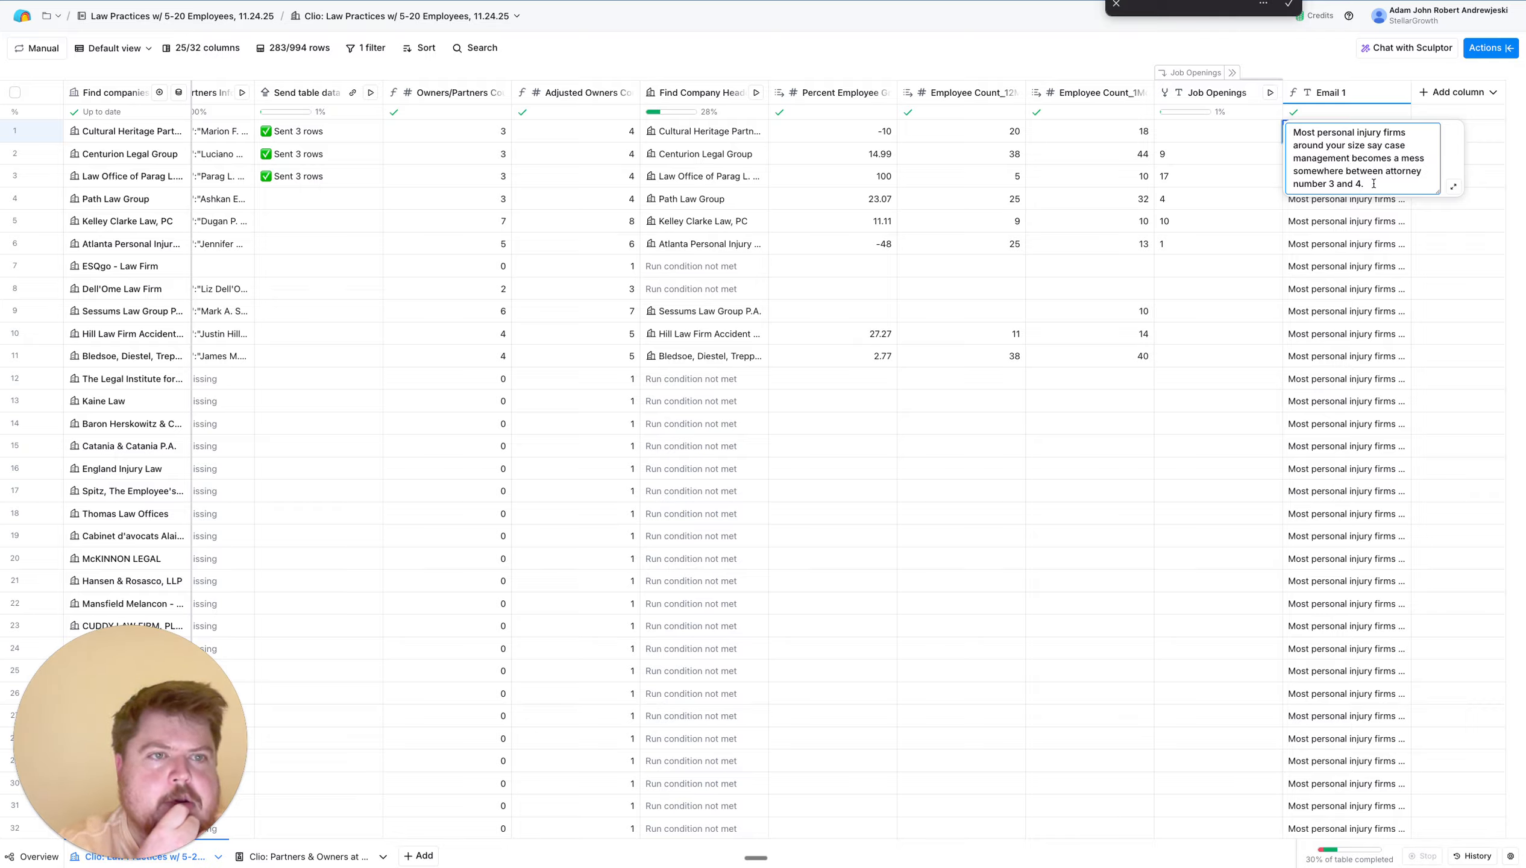
mouse_move(1370, 183)
mouse_down()
mouse_move(1348, 188)
mouse_move(1354, 159)
mouse_up()
scroll(1354, 158, up, 1)
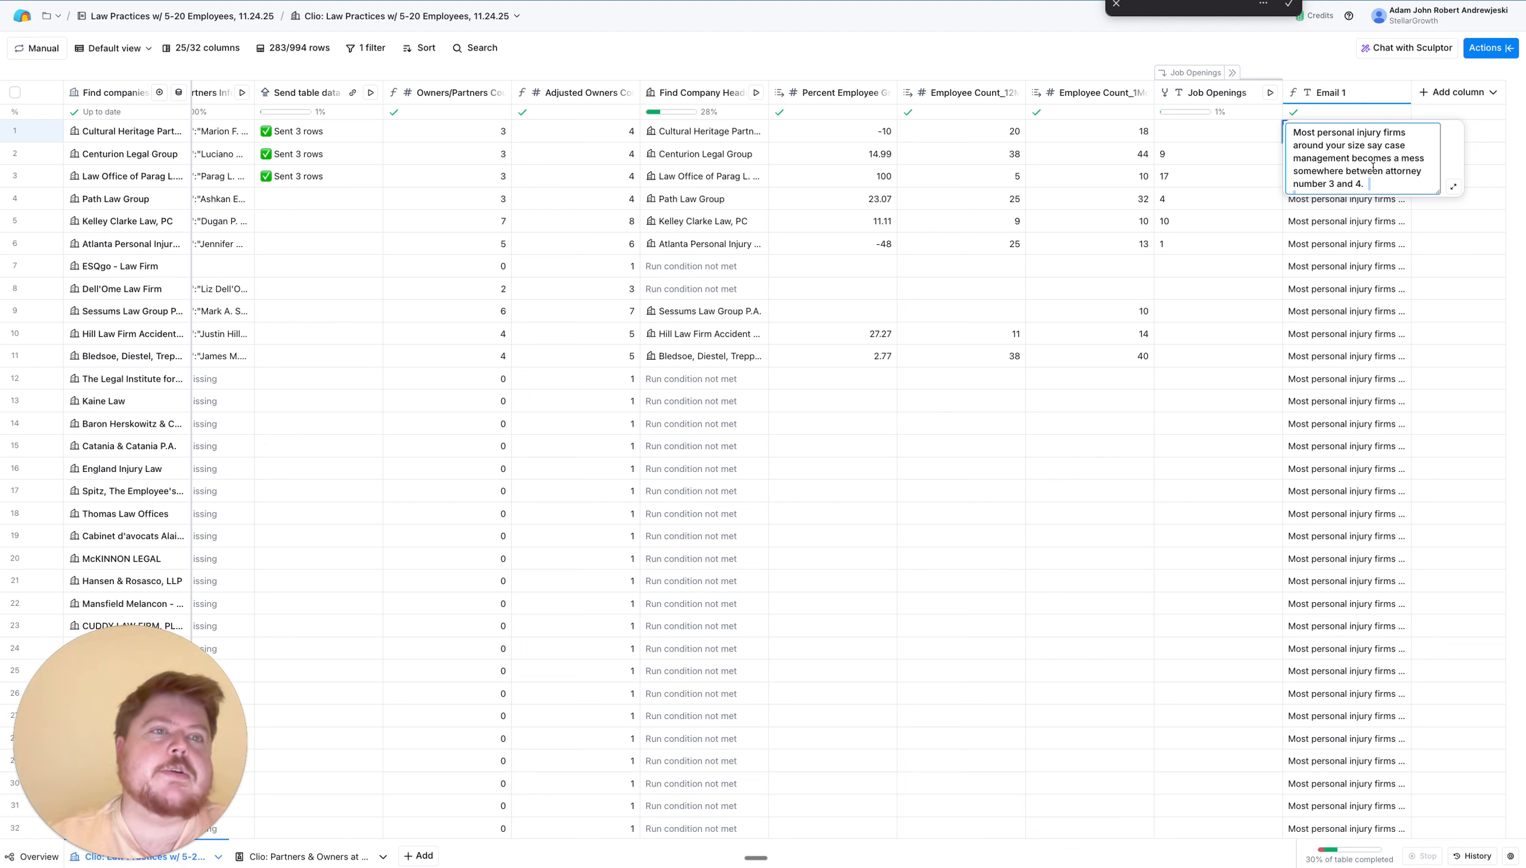
scroll(1373, 167, down, 2)
scroll(1374, 167, up, 2)
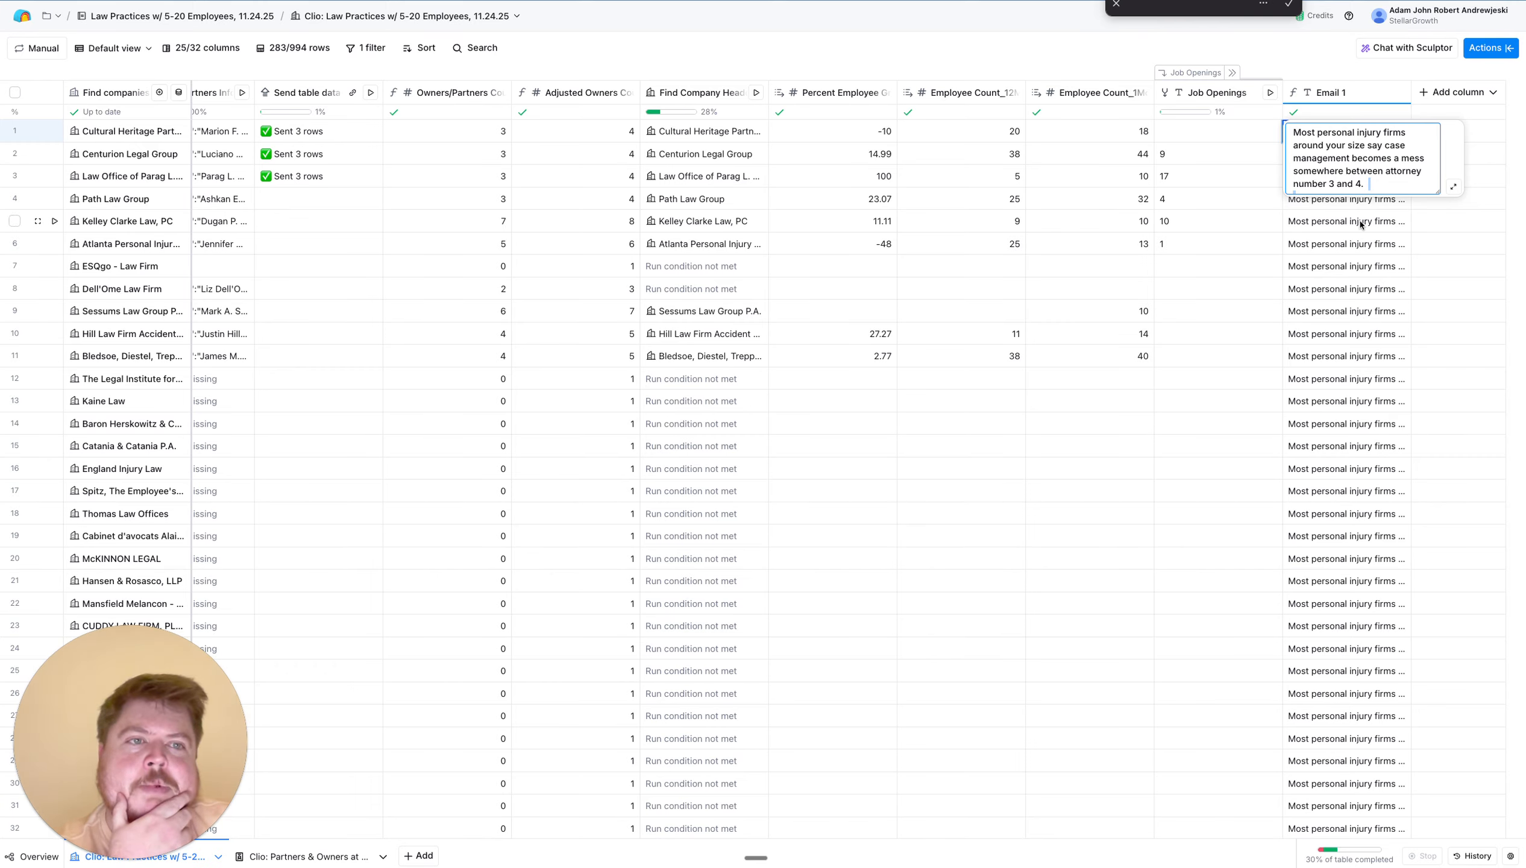
click(1358, 295)
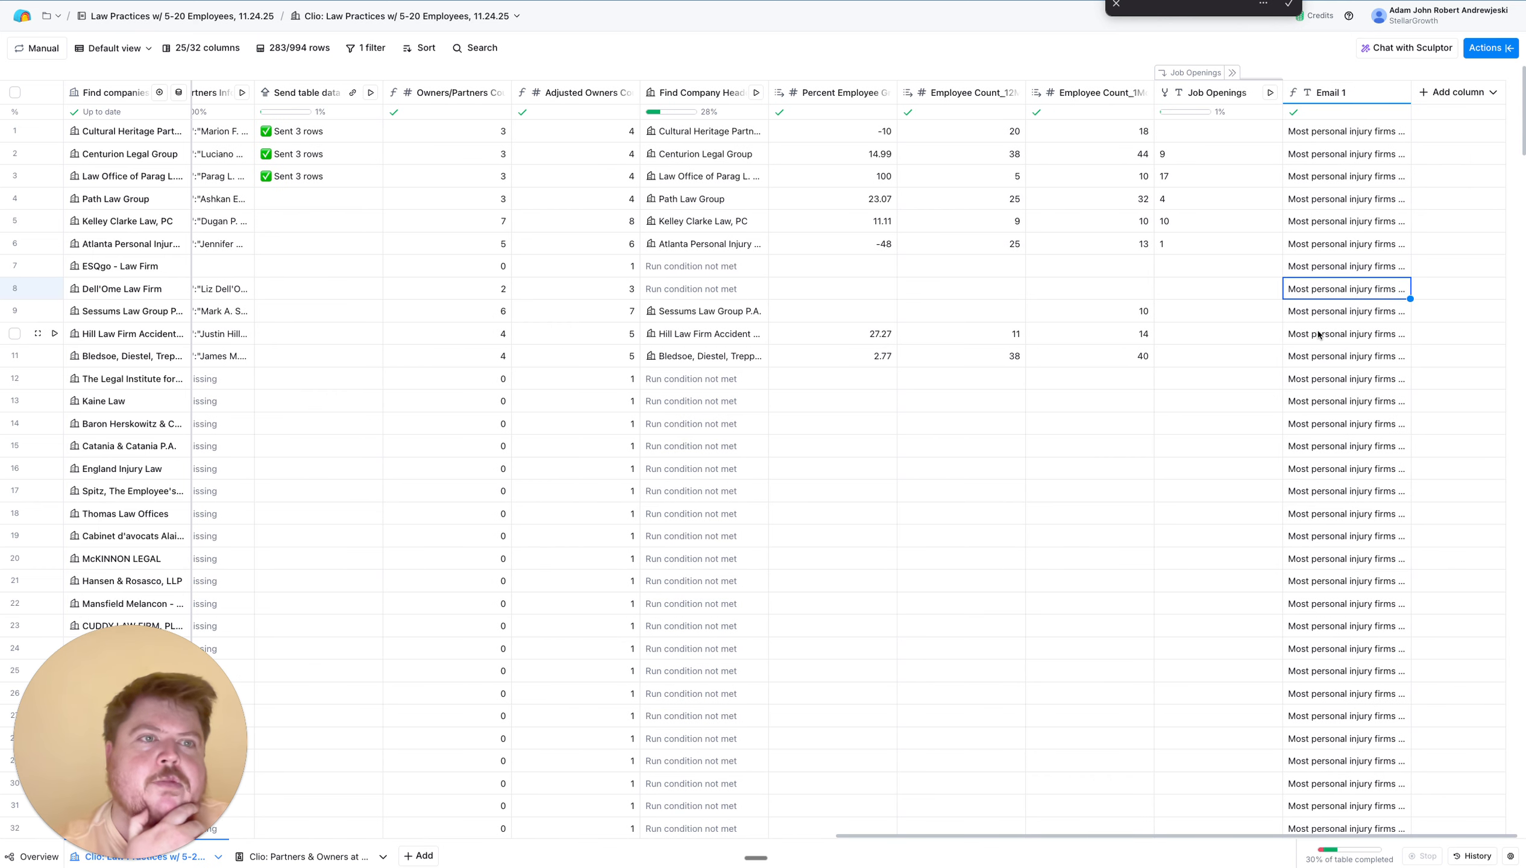
Start a new Use AI column after Email 1 and open its manual configuration
click(1459, 94)
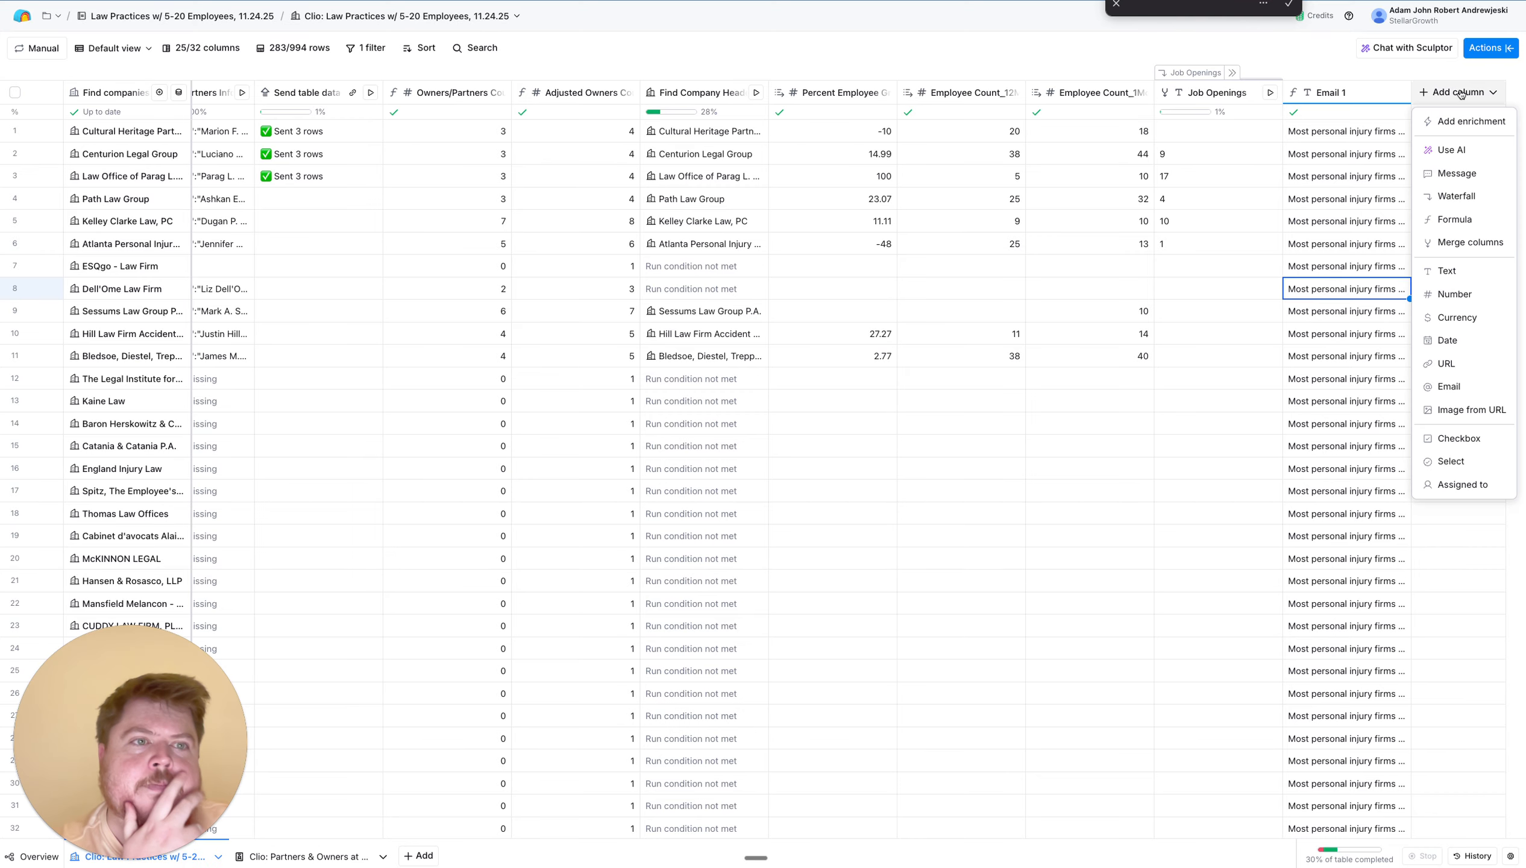
click(1444, 158)
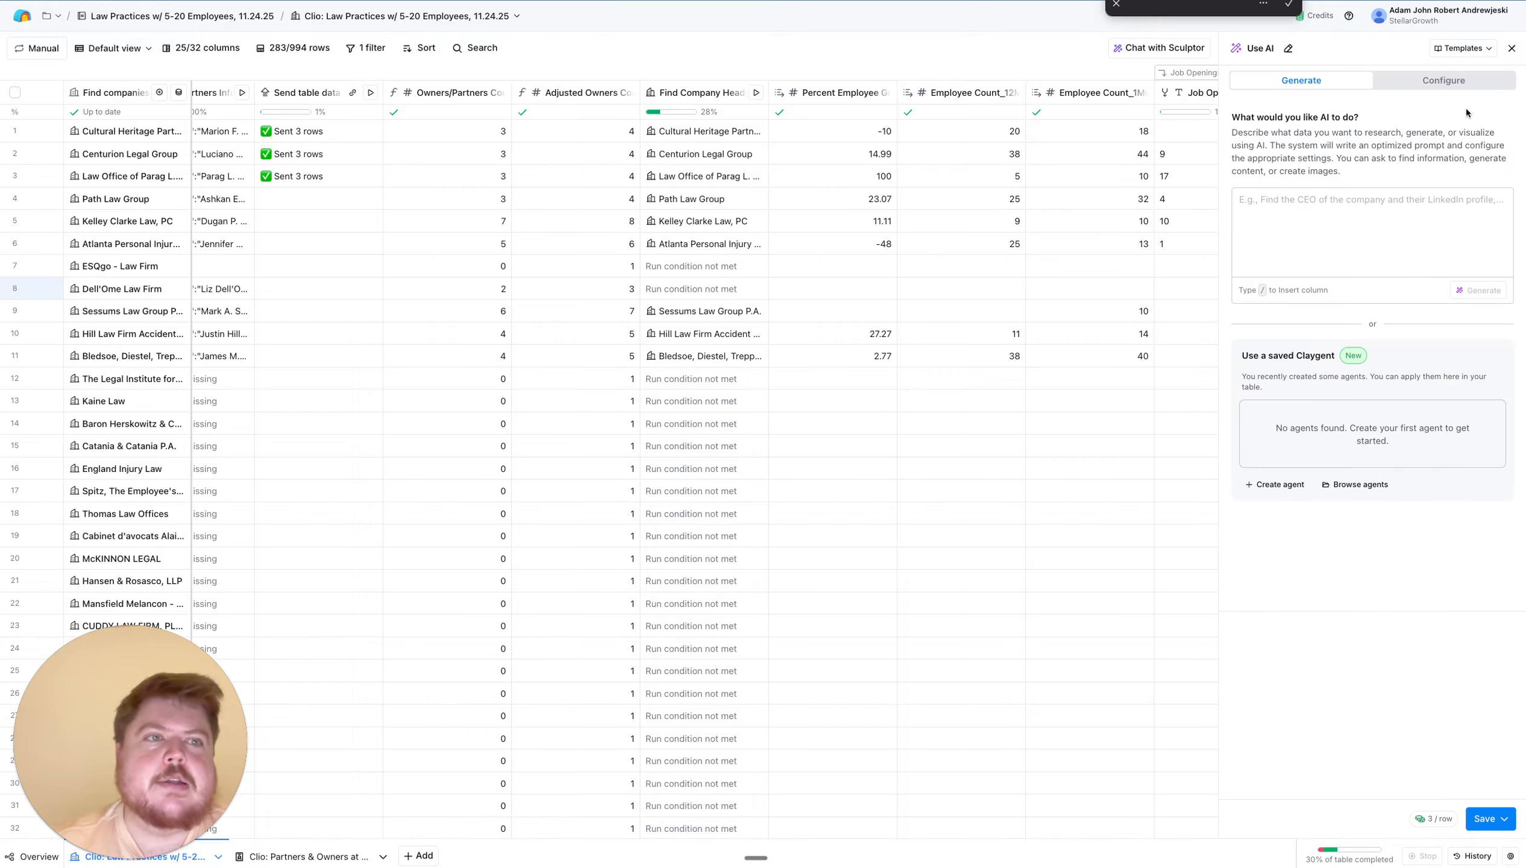
click(1430, 88)
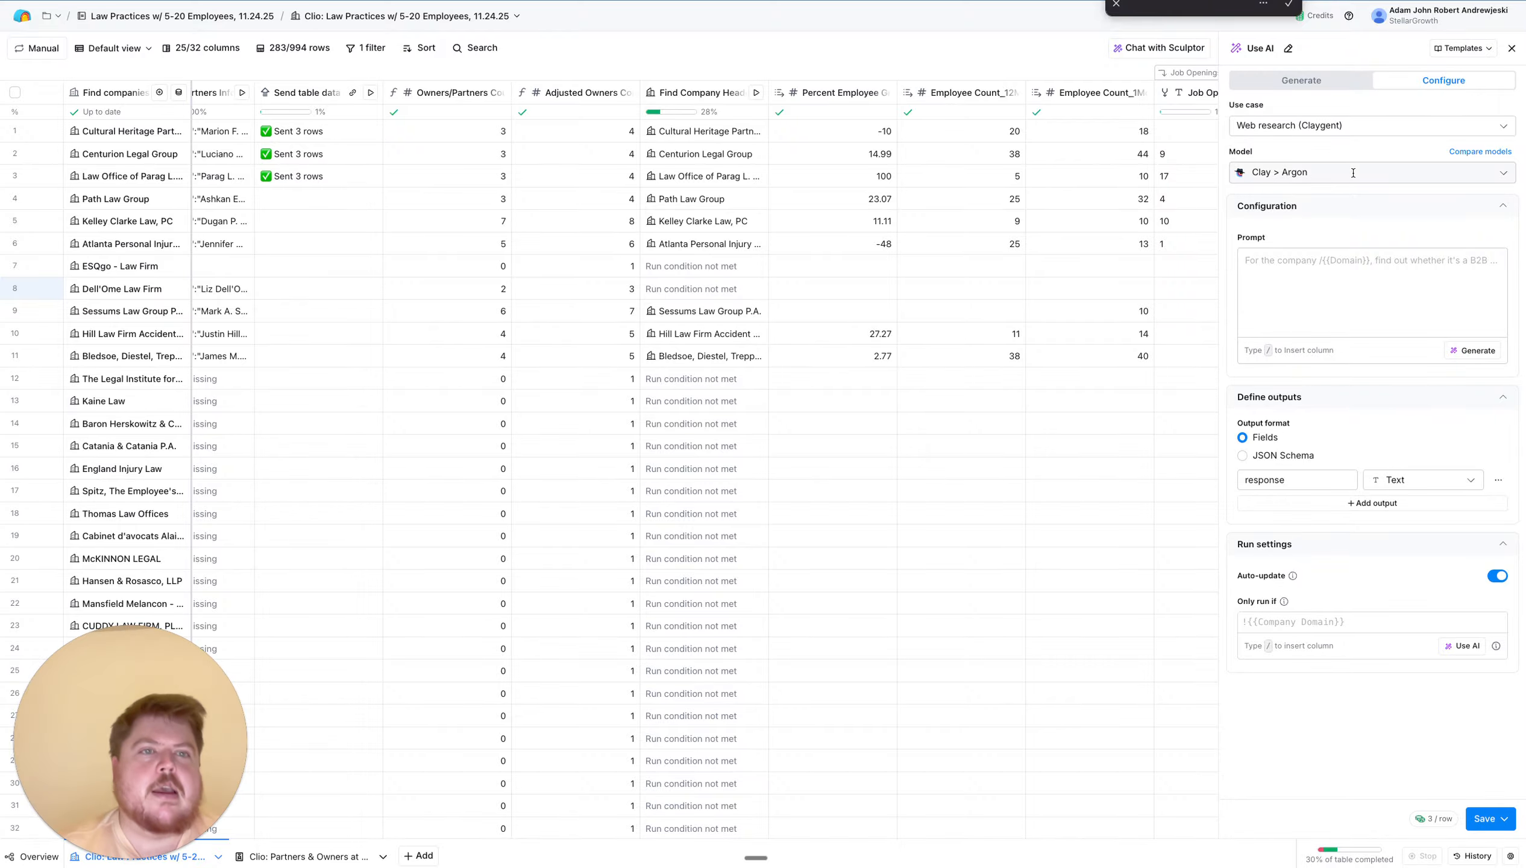
Switch to Claude and write in the reply: "I want you to configure a claygent prompt that will spintax 70% of a given email body."
key(super+Tab)
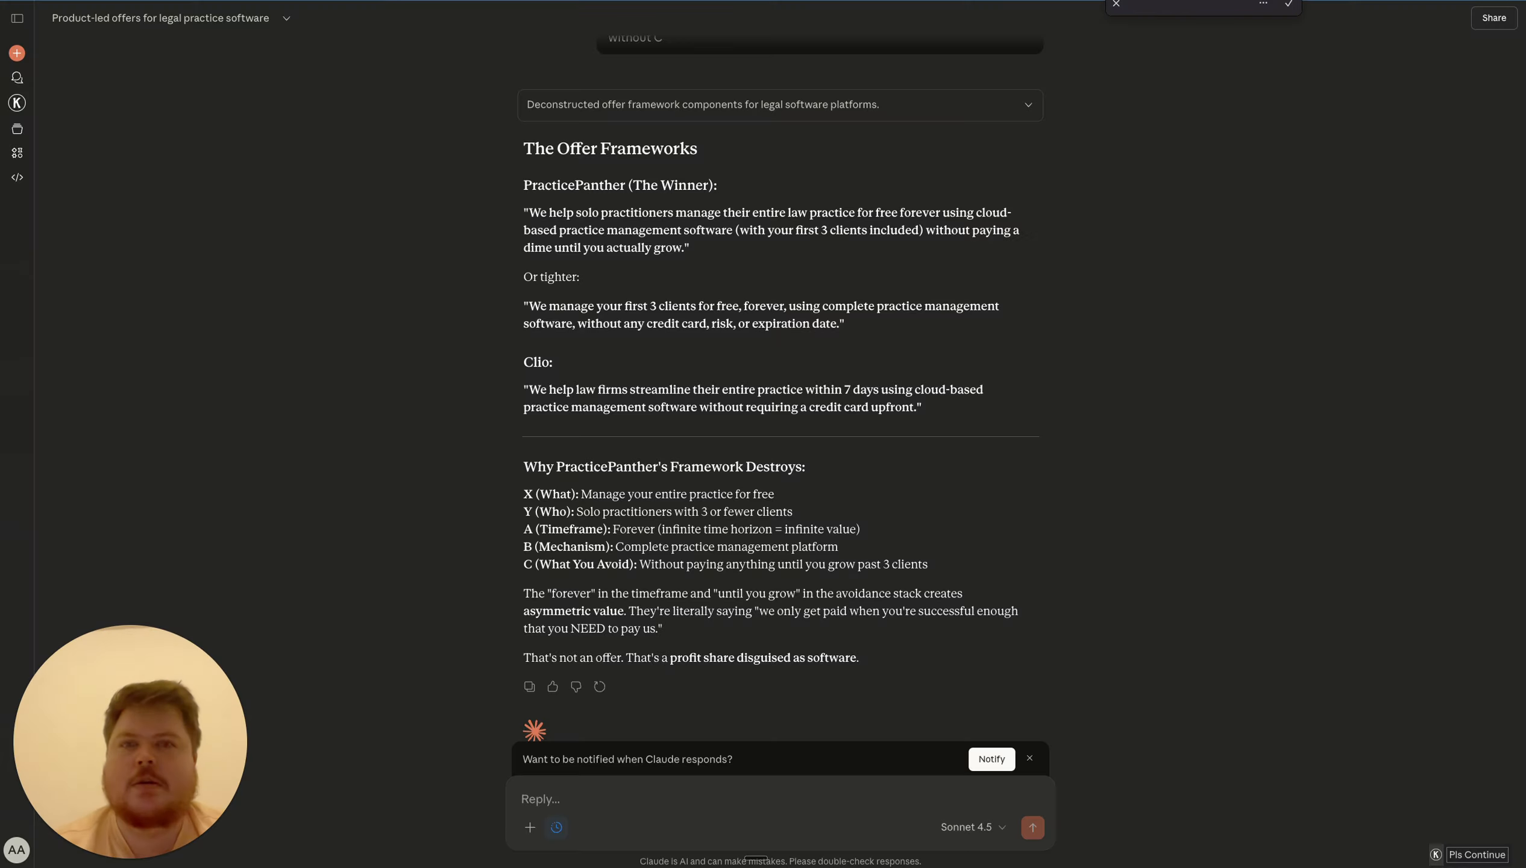
text(()
key(BackSpace)
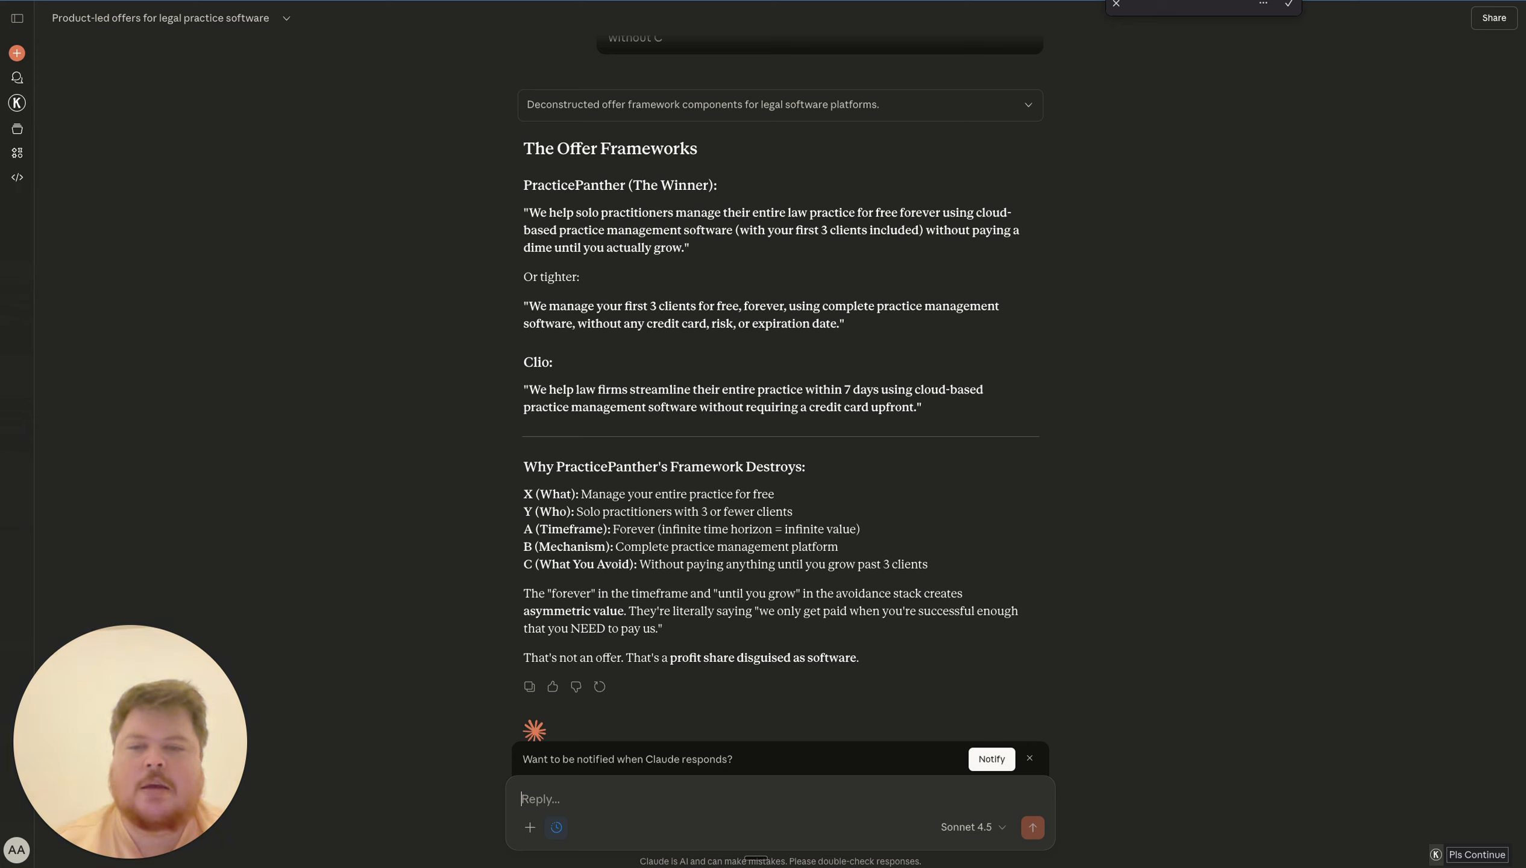
text(I want you to conf)
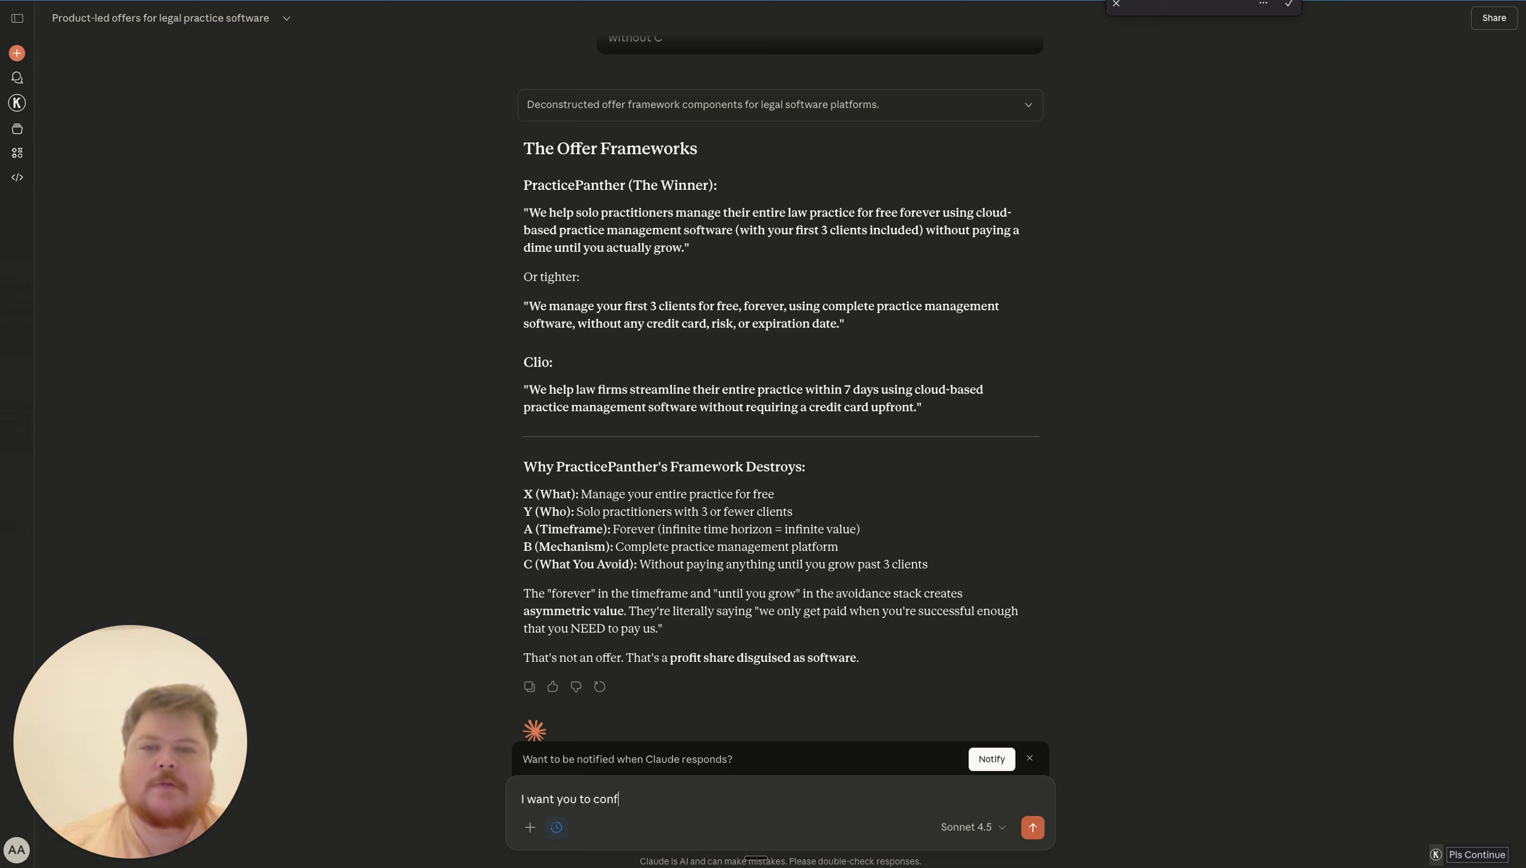
text(igure a clayg)
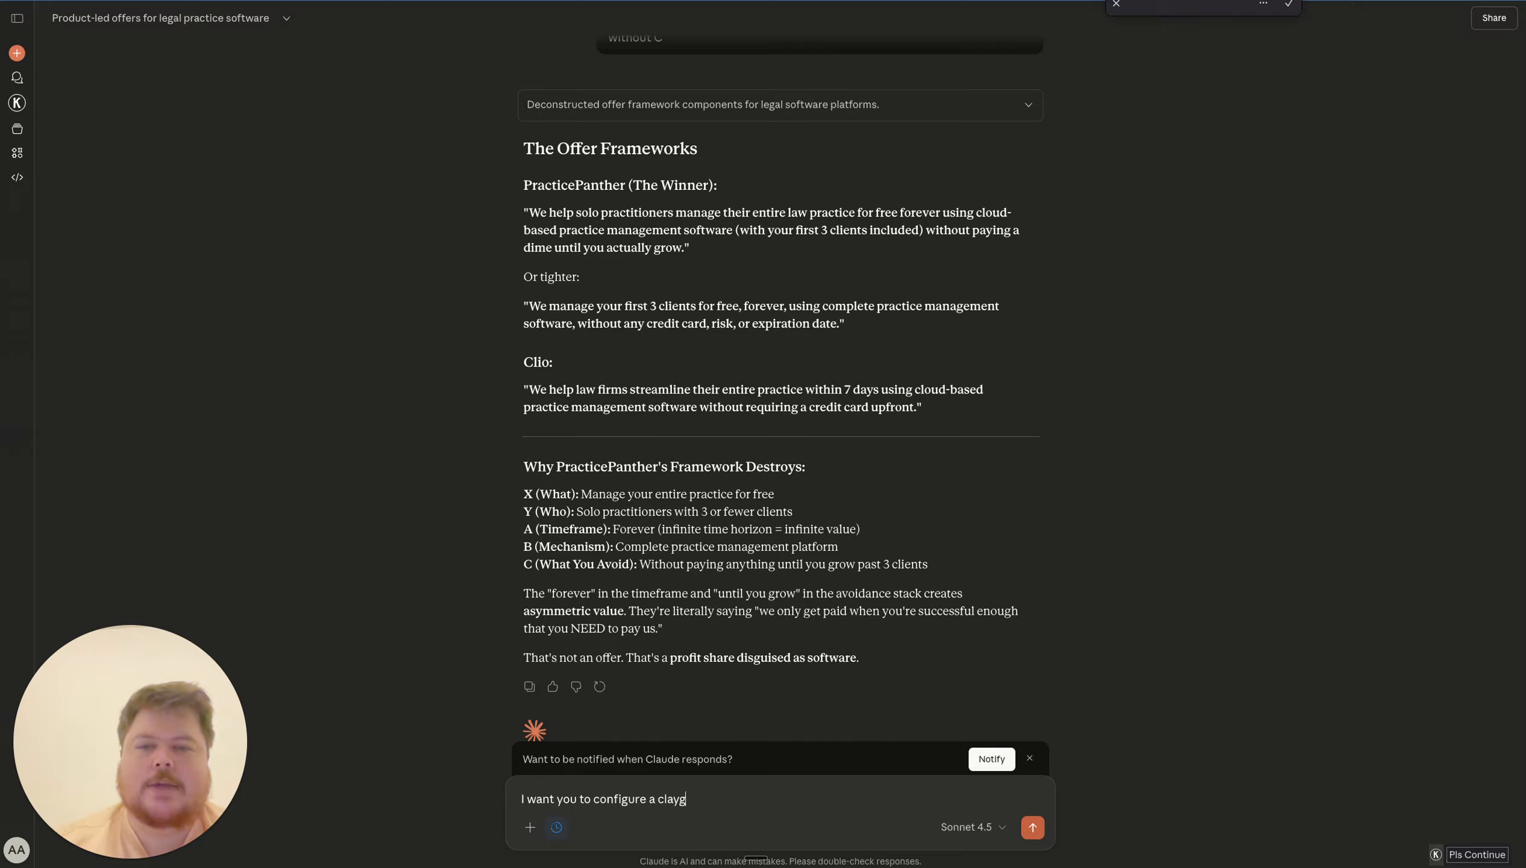
text(ent prompt tha)
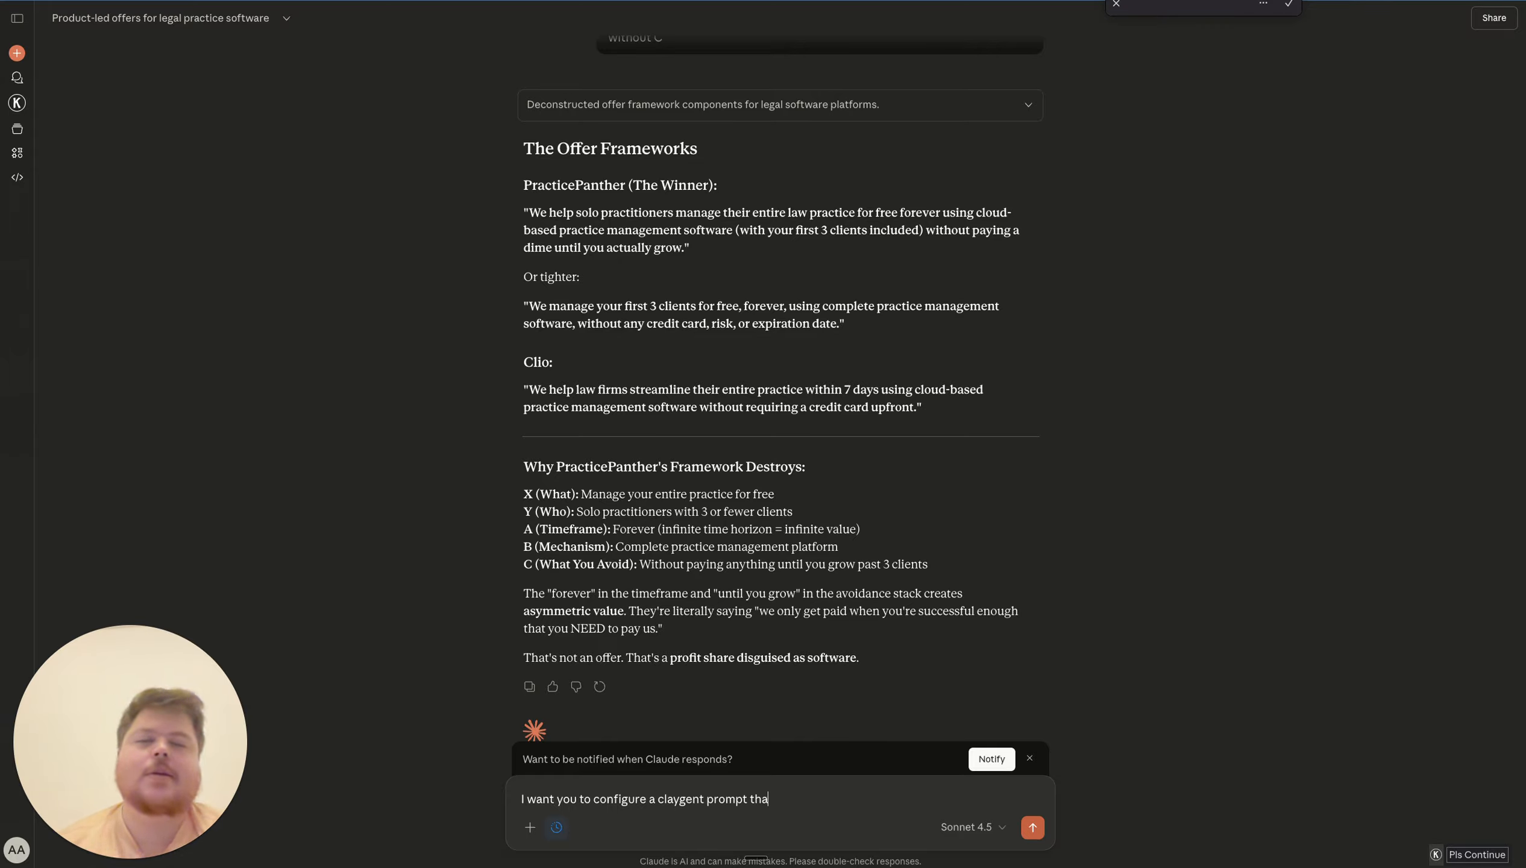
text(t will spintax )
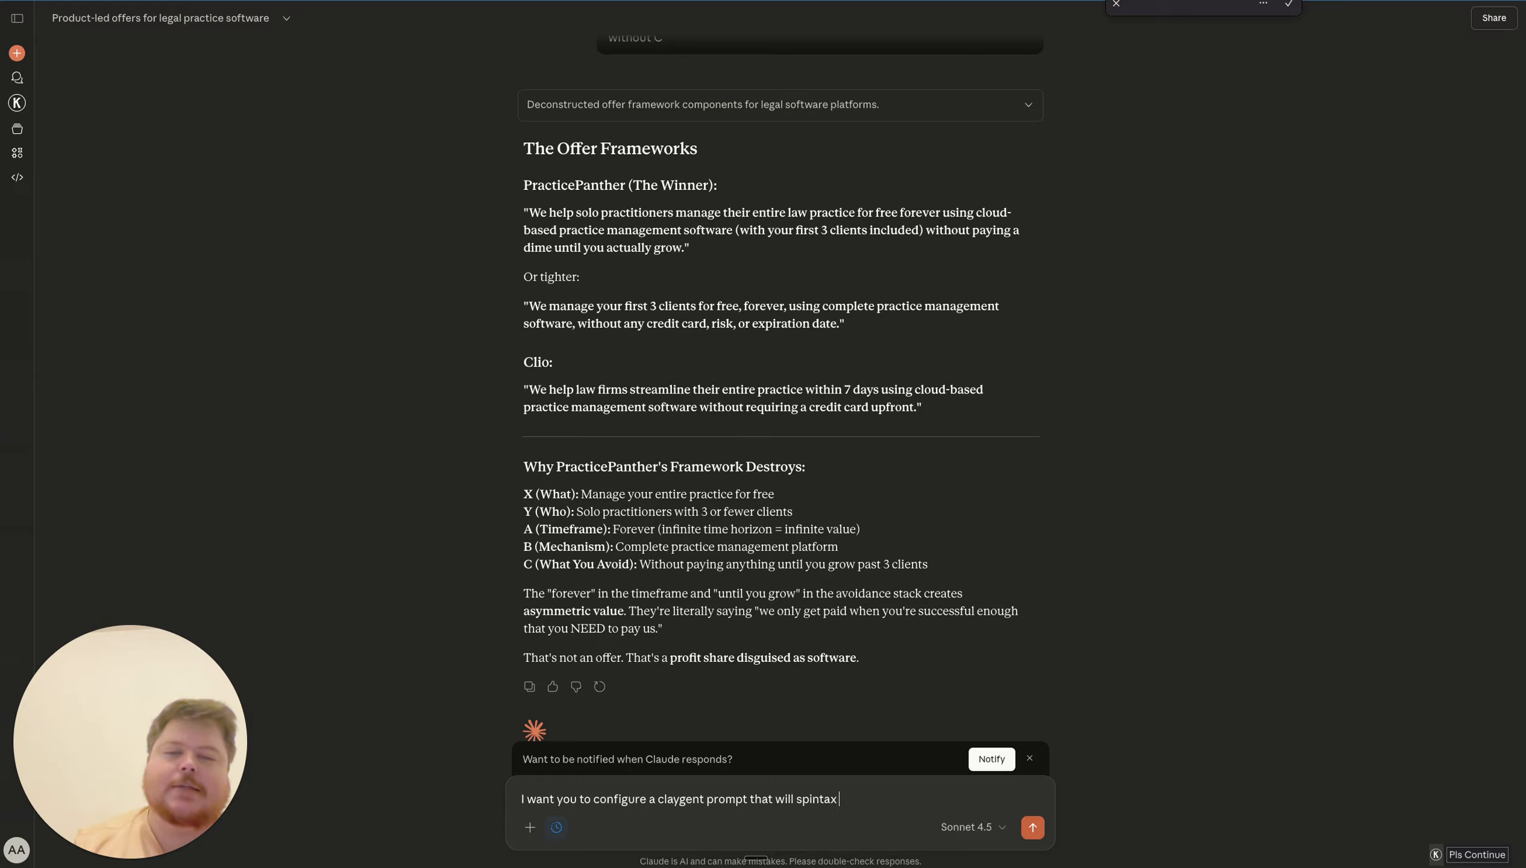
text(70% of )
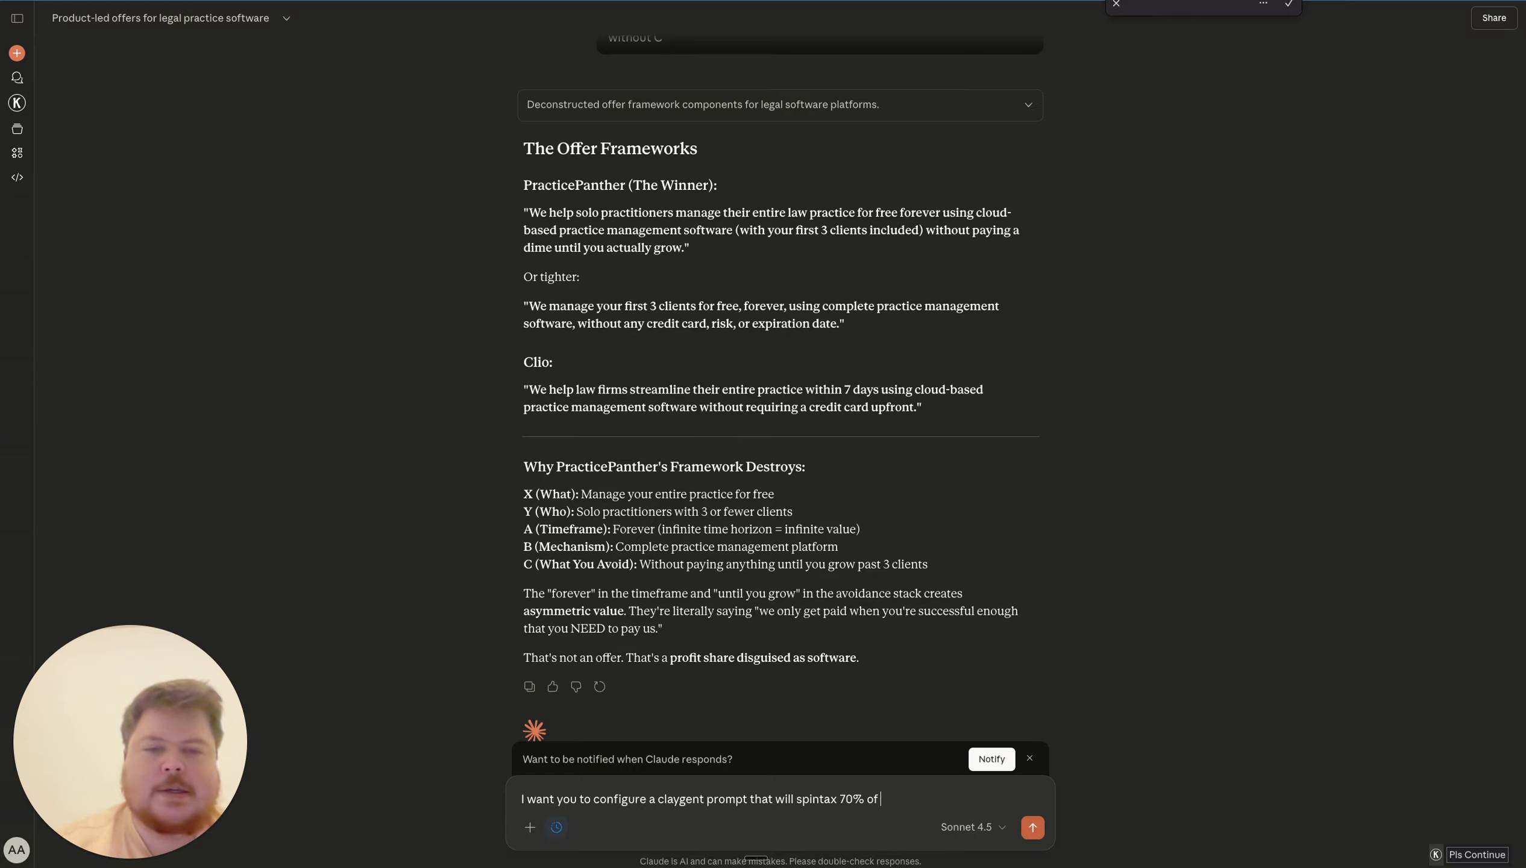
text(a given email bosy.)
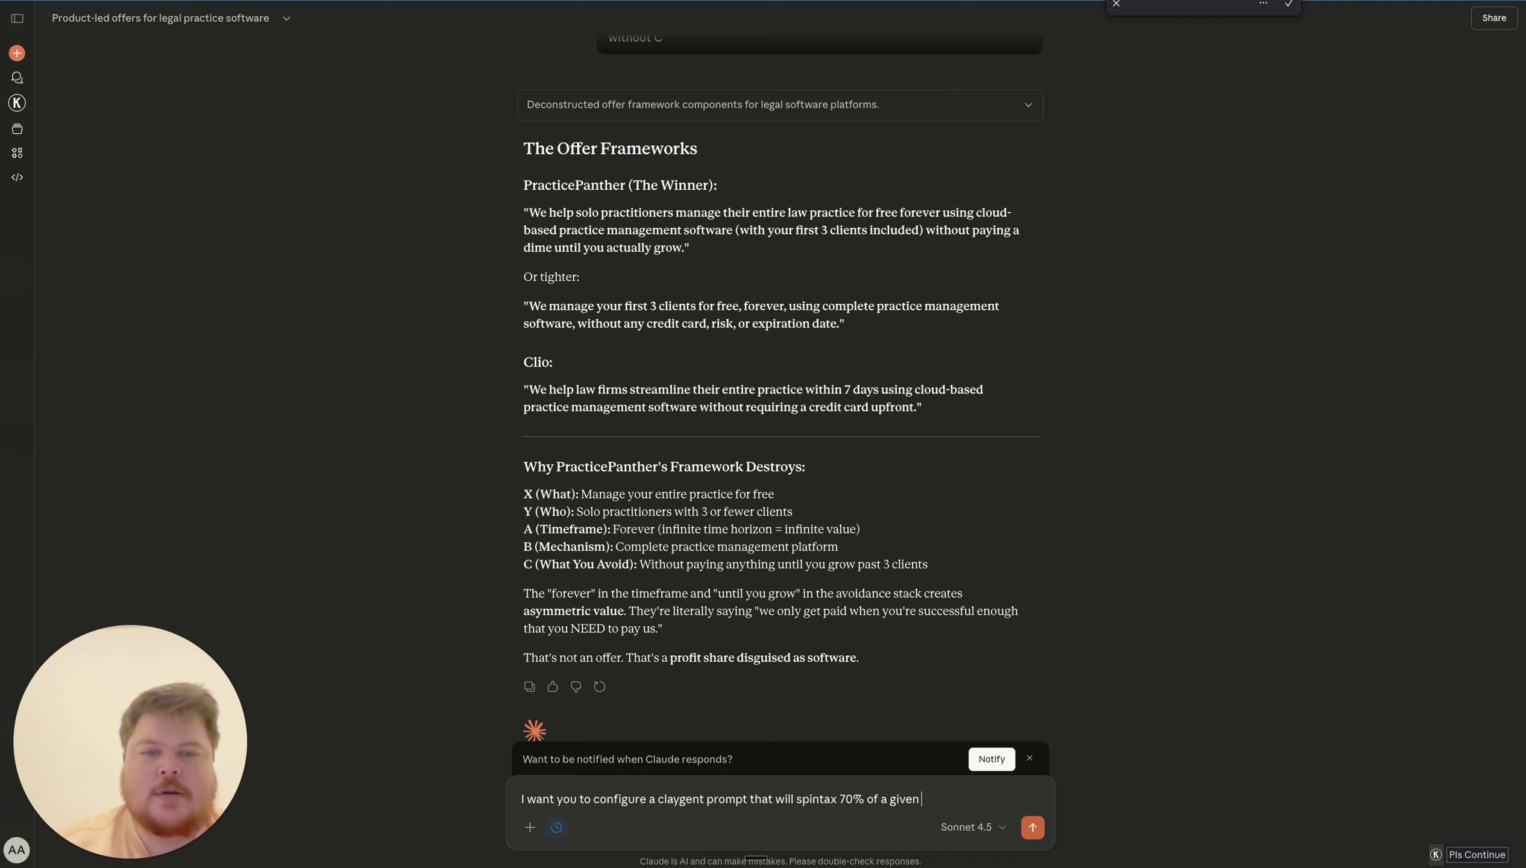
key(BackSpace)
key(BackSpace)
key(BackSpace)
key(BackSpace)
key(BackSpace)
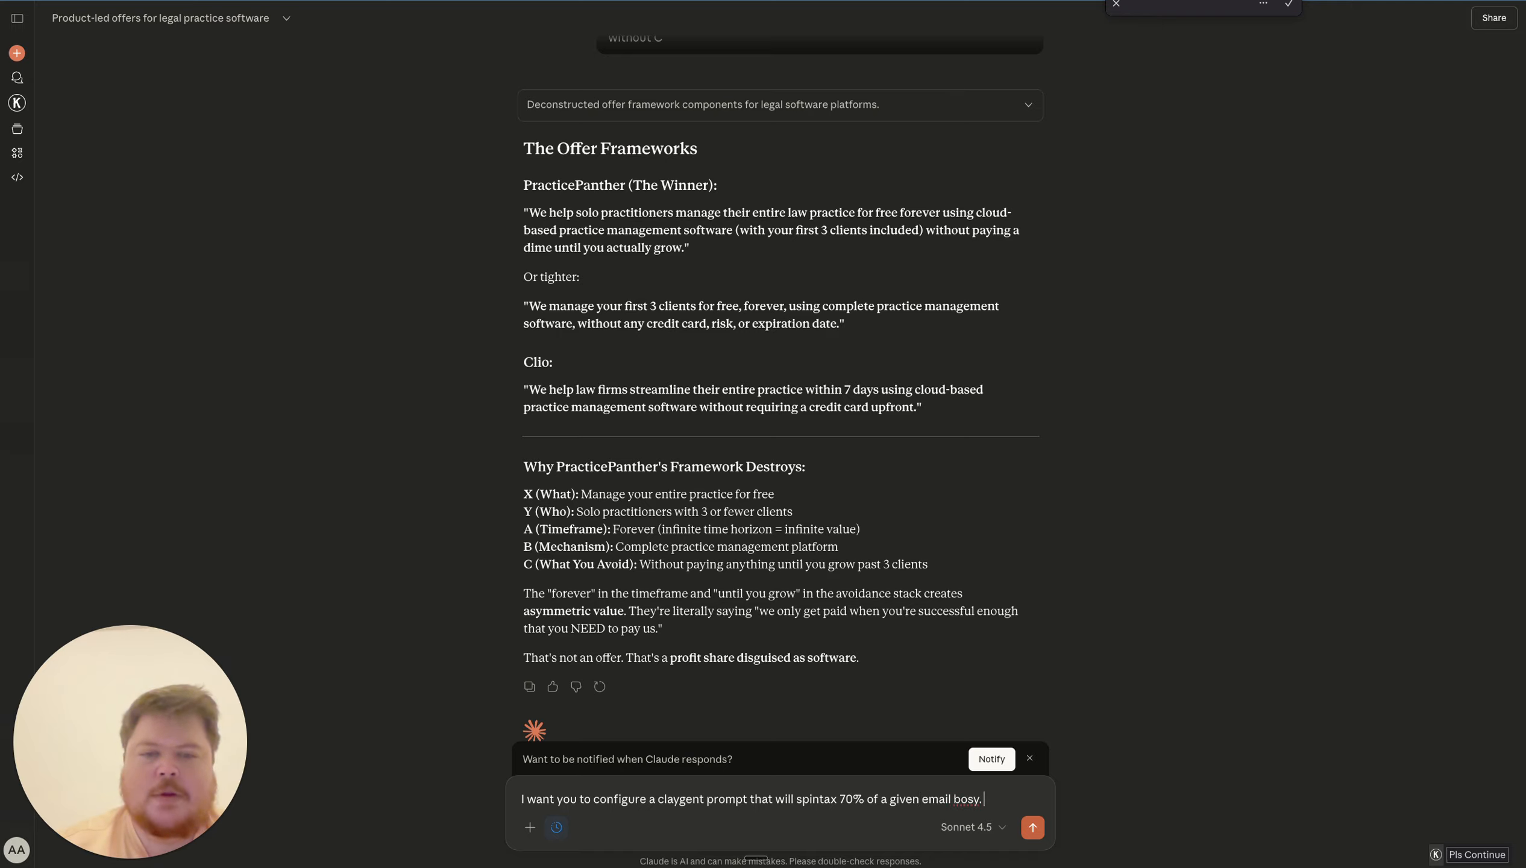
text(body.)
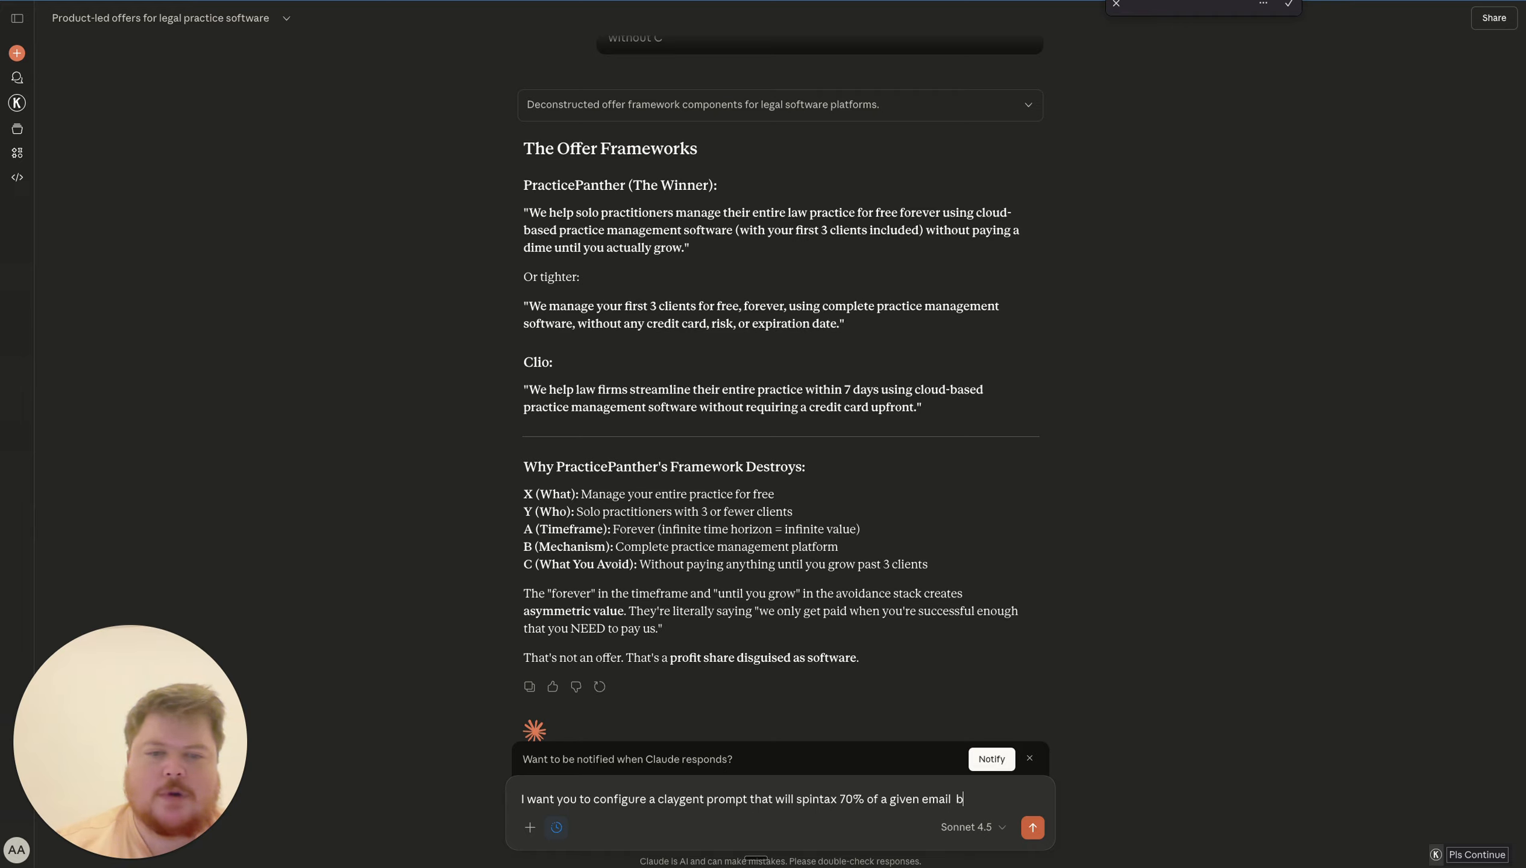
Below that sentence, begin a numbered list whose first item starts "I want you to spintaxx (provide"
key(shift+Return)
key(shift+Return)
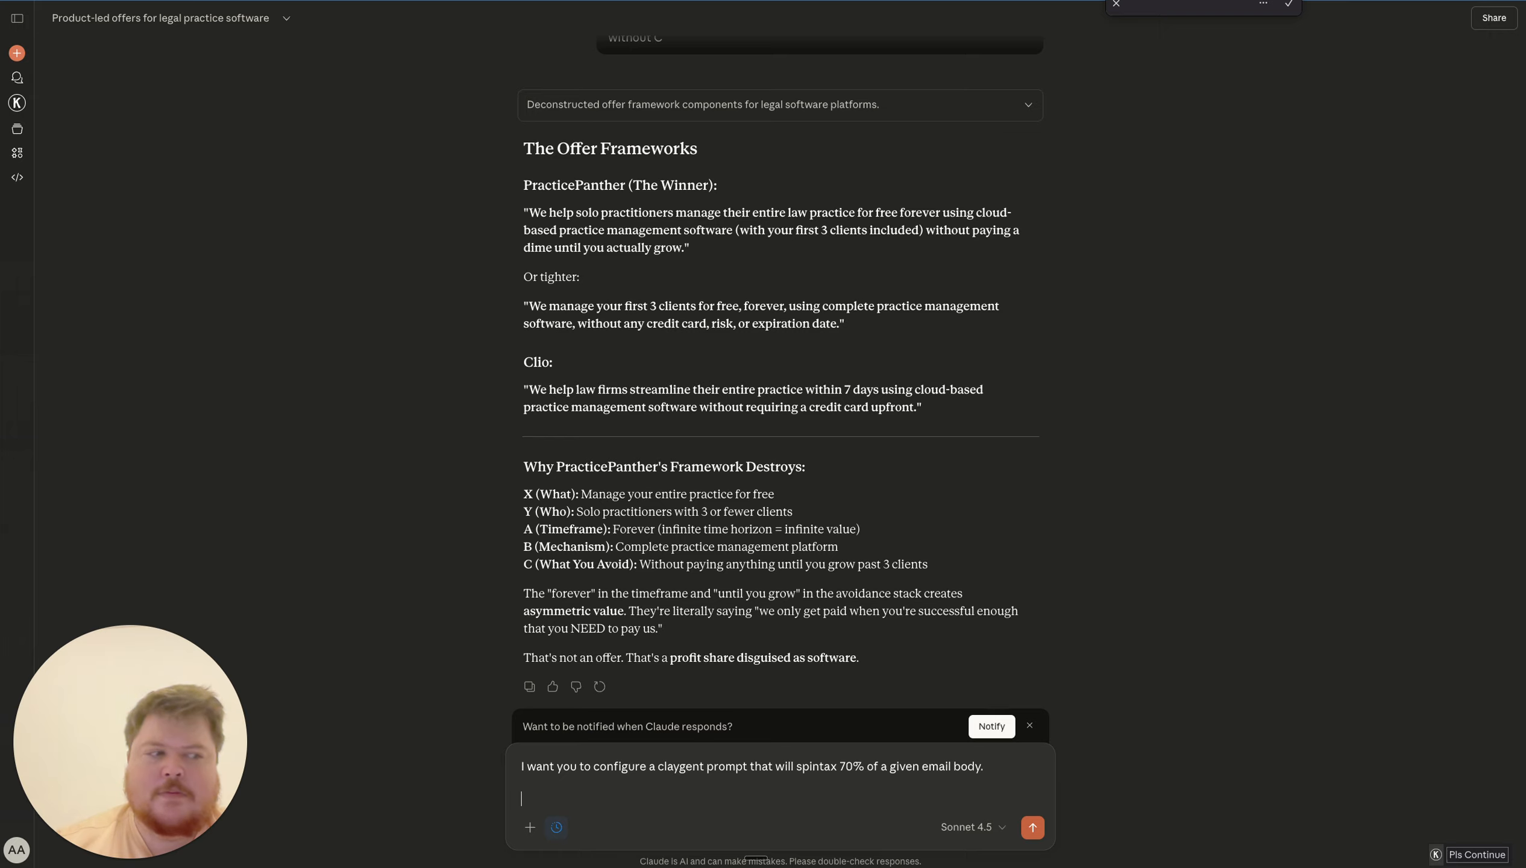
text(1. )
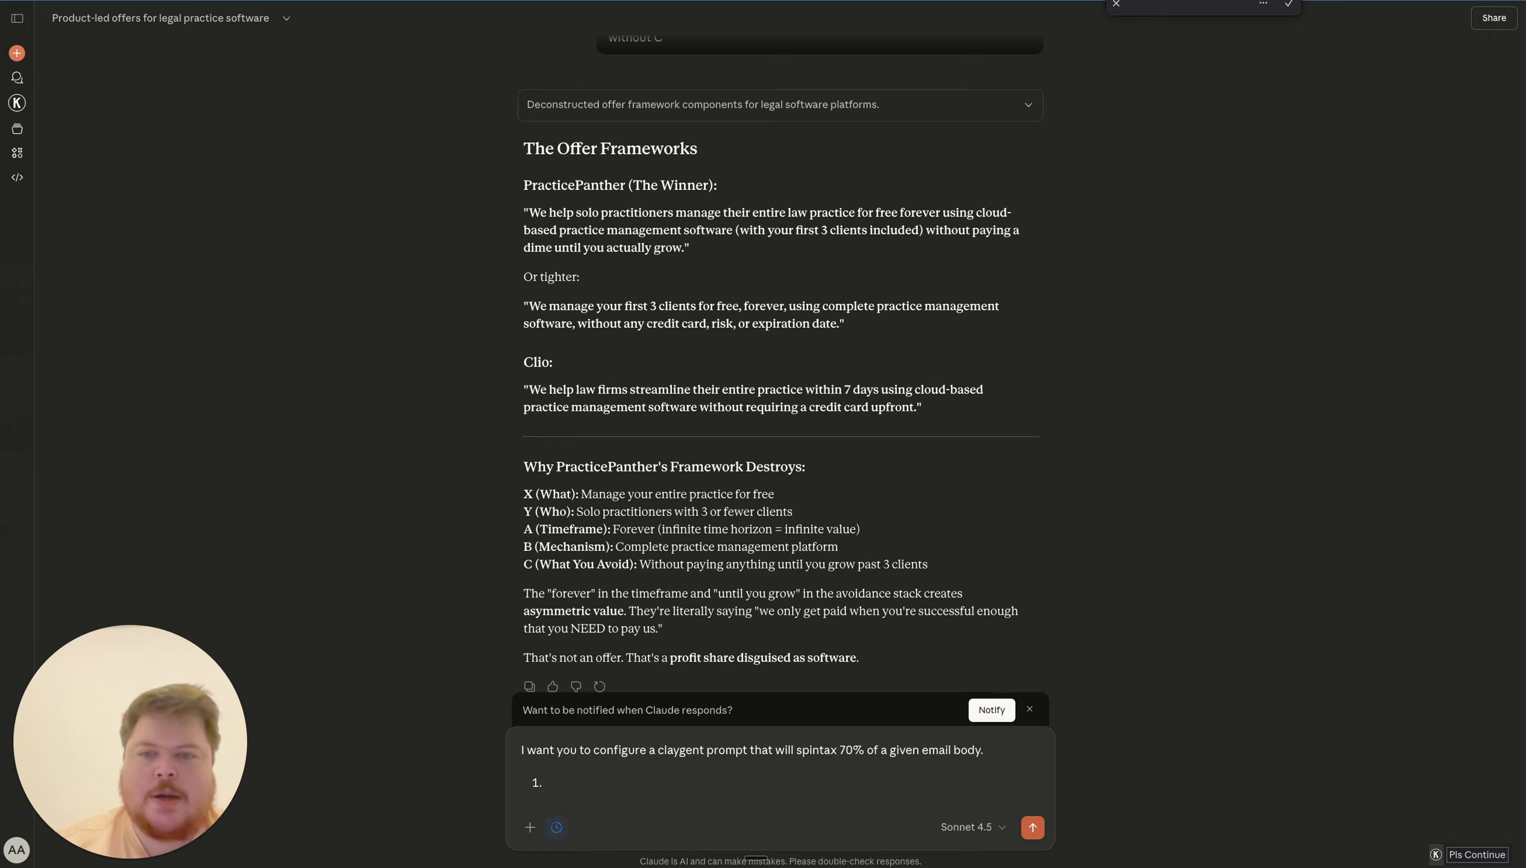
text(I wa)
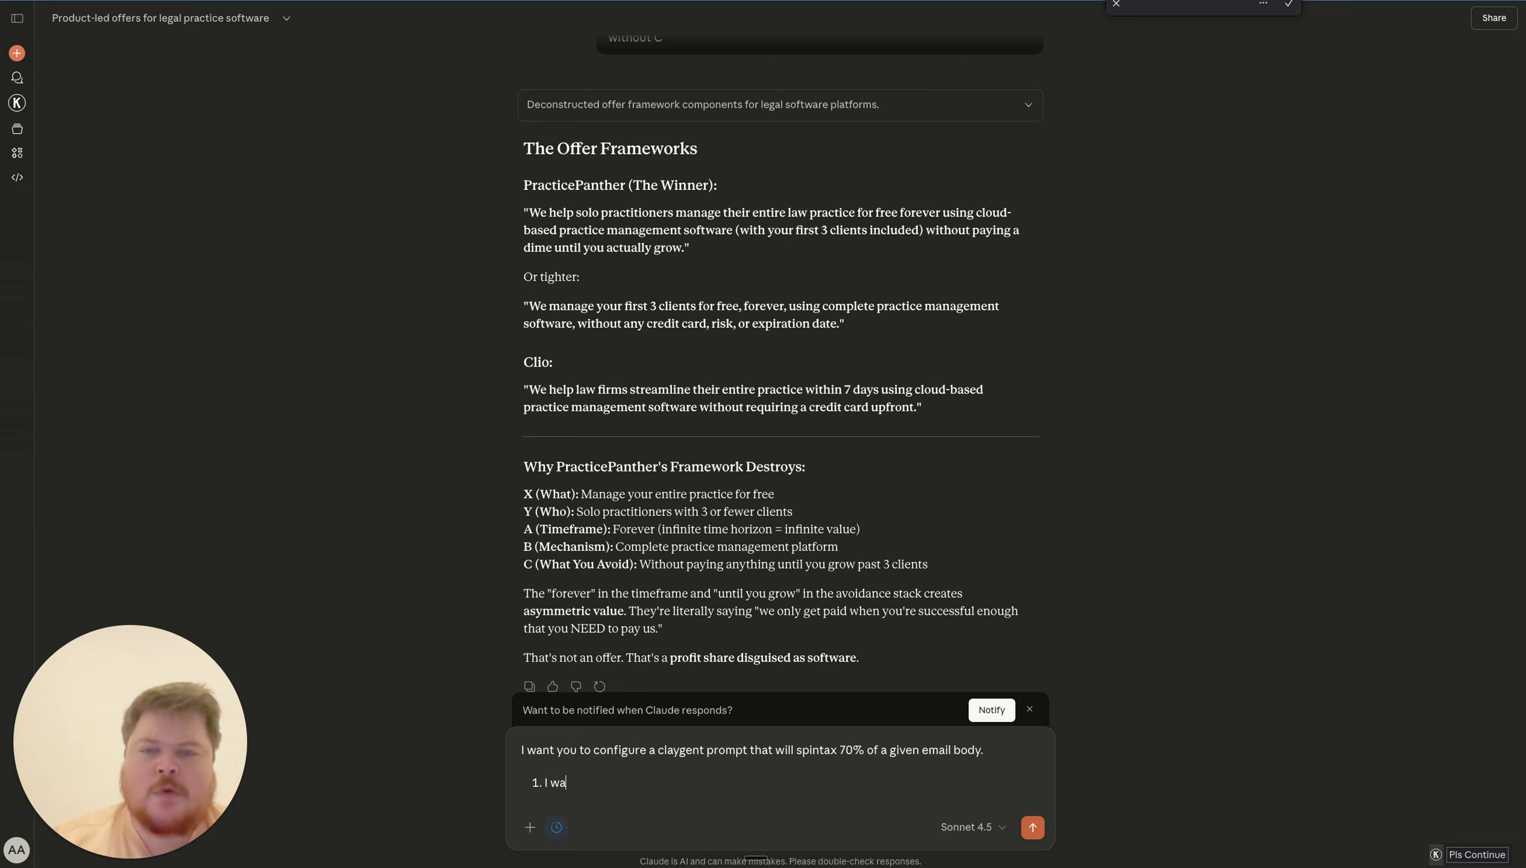
text(nt you to spint)
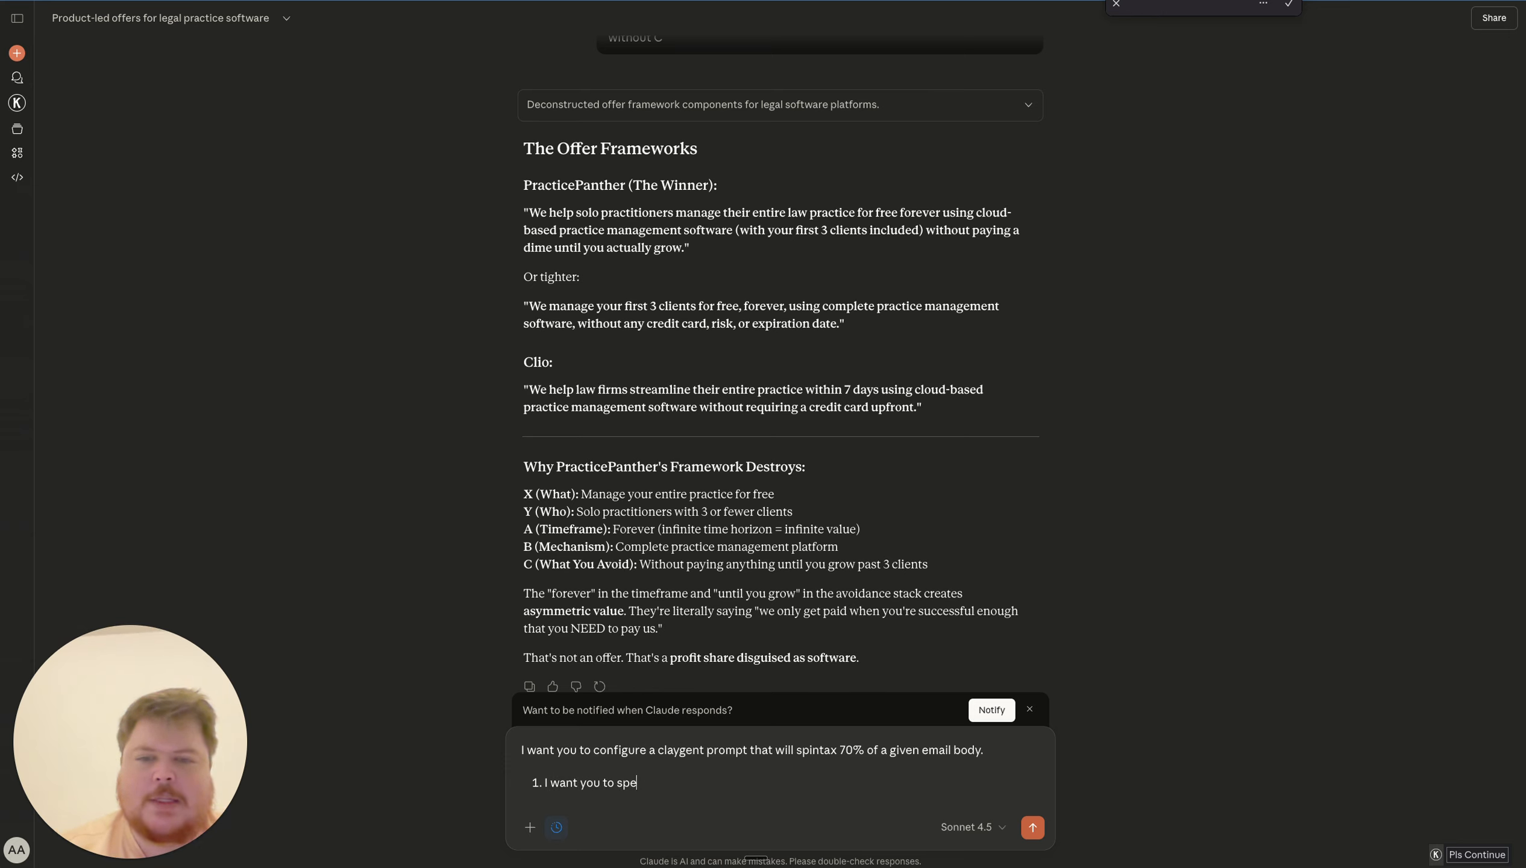
text(axx)
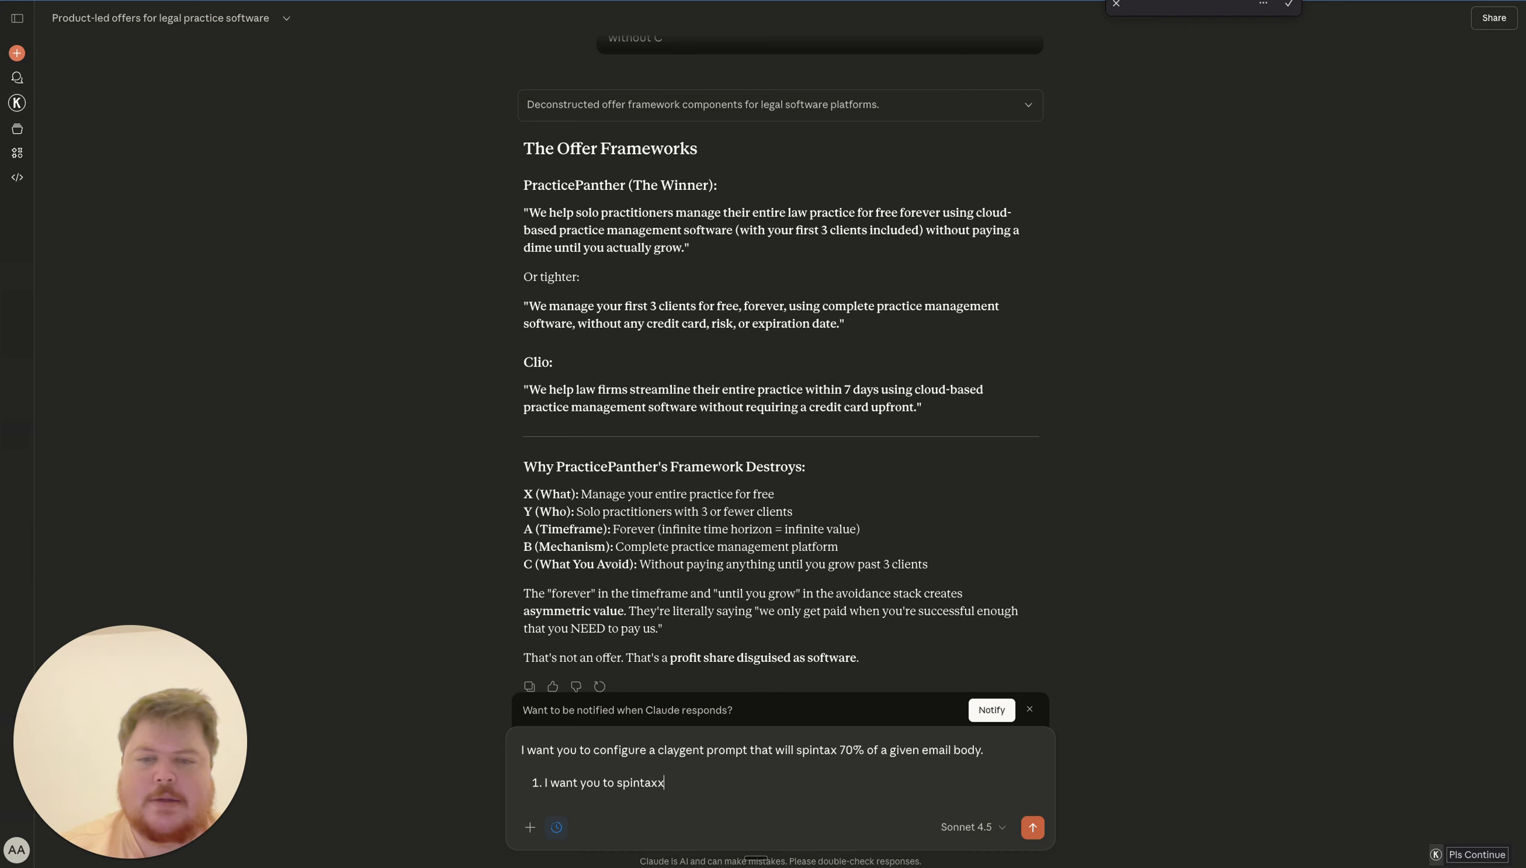
text( (provide )
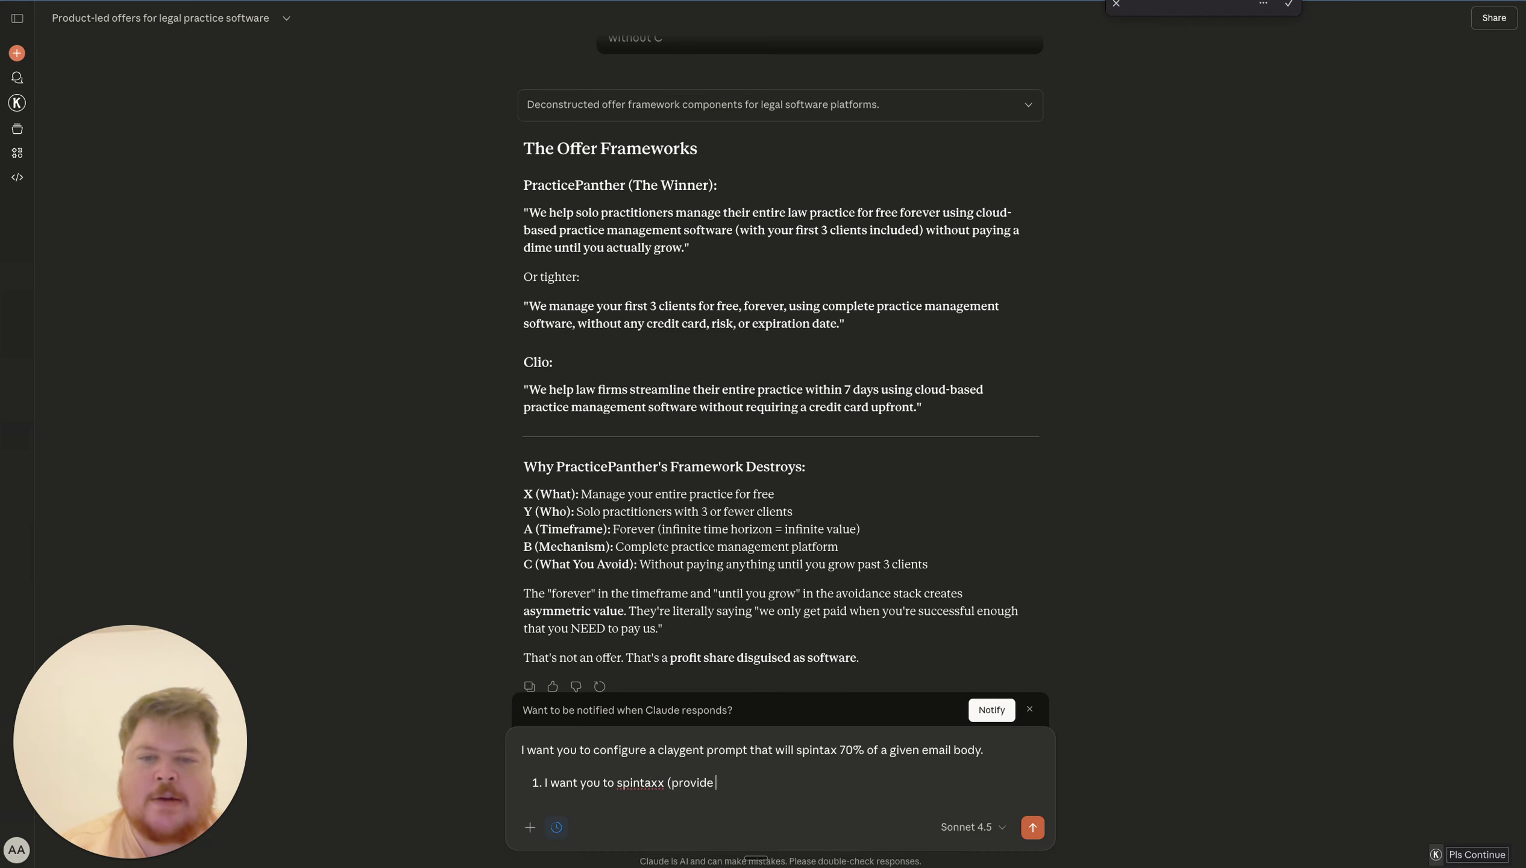
Continue rule 1 of the draft message with the parenthetical about providing alternatives, removing the misspelled ending of "alteratives)"
text(alterati)
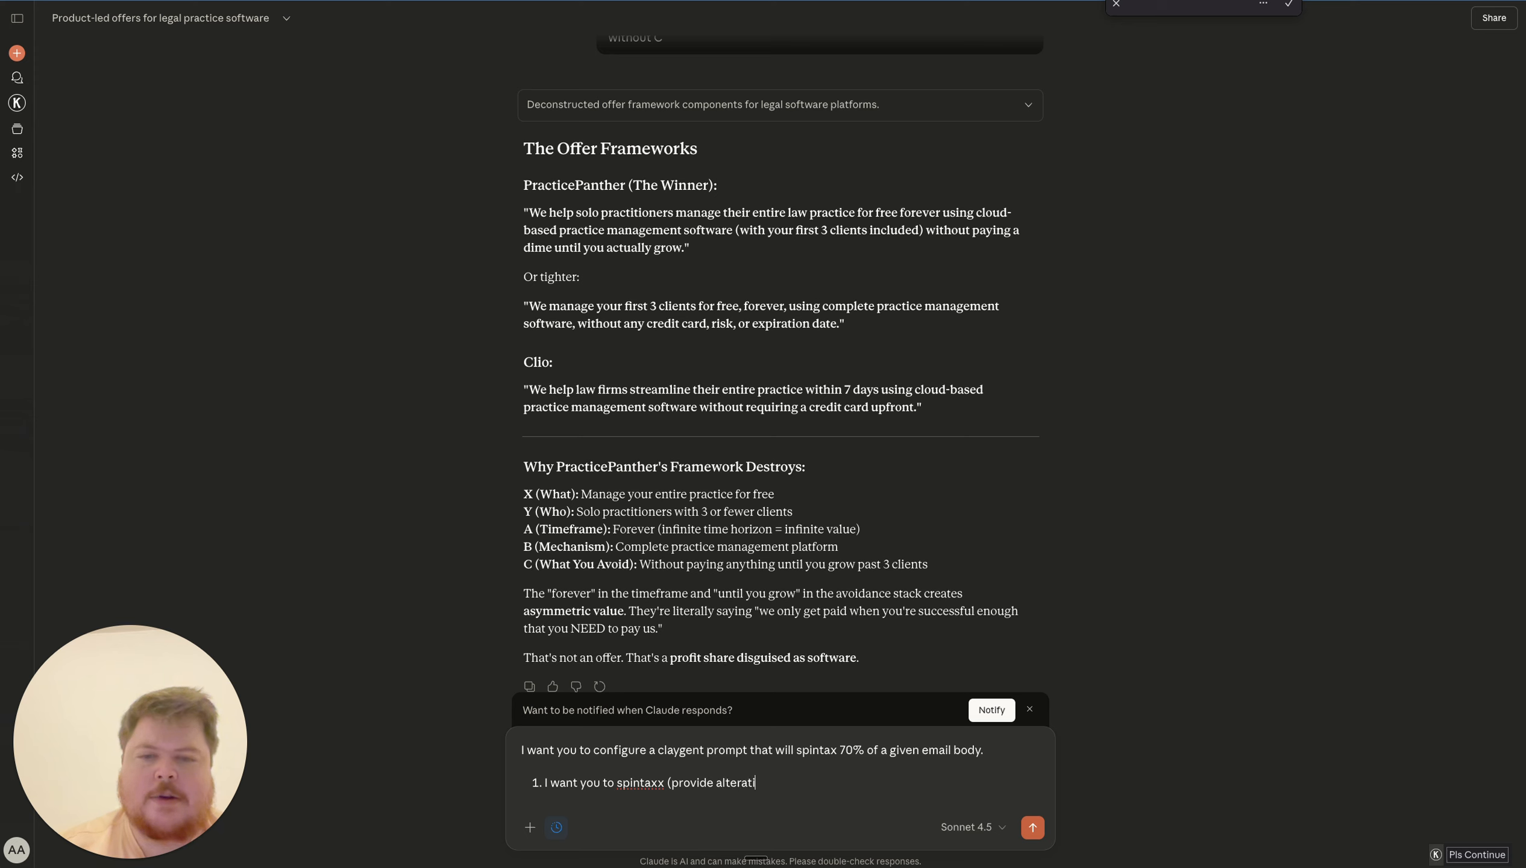
text(ves))
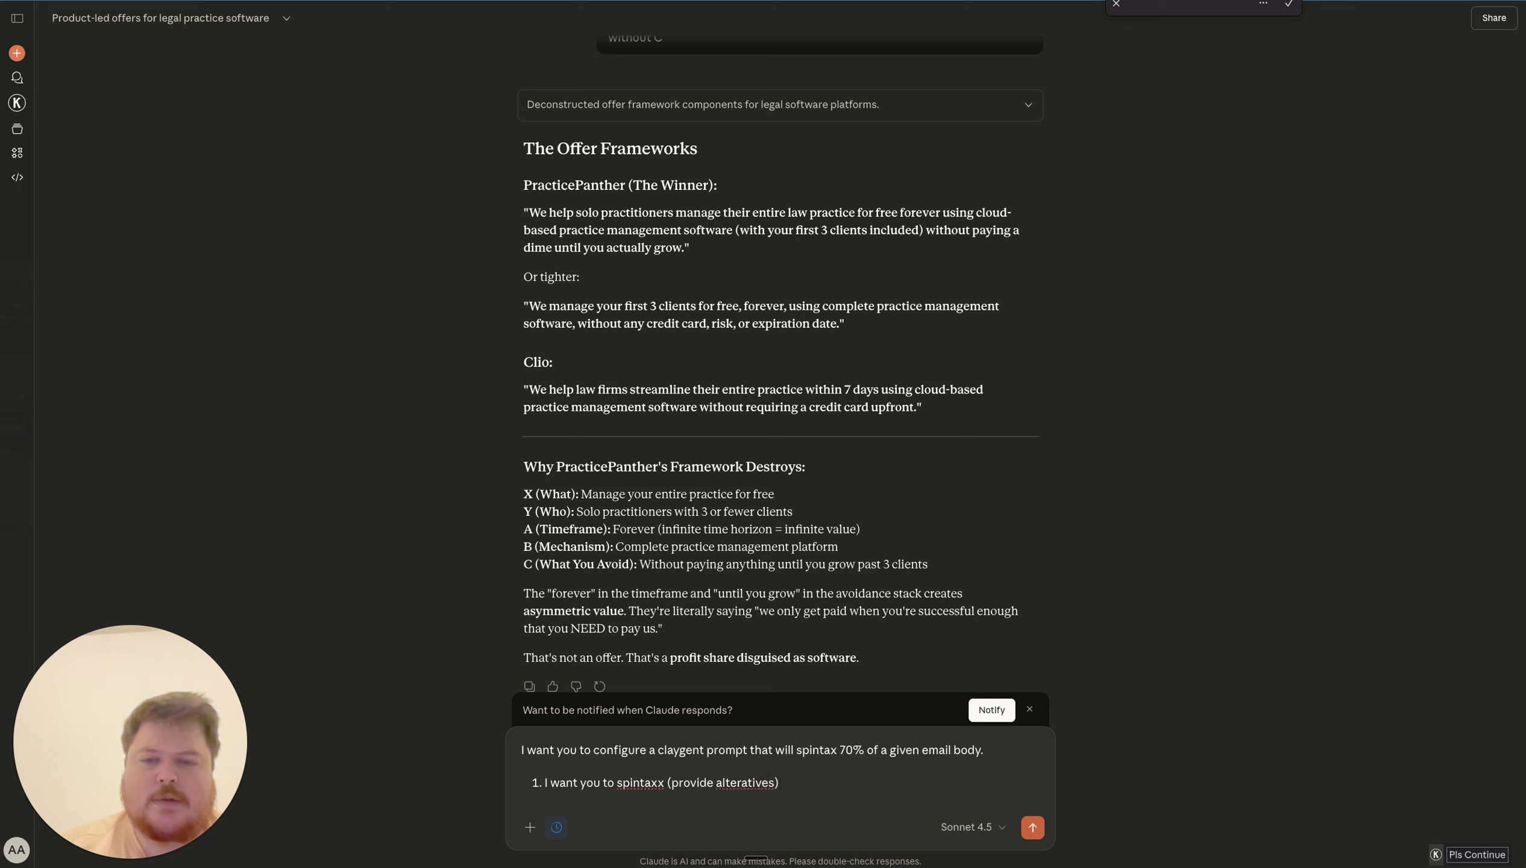
key(BackSpace)
key(BackSpace)
key(BackSpace)
key(BackSpace)
key(BackSpace)
key(BackSpace)
key(BackSpace)
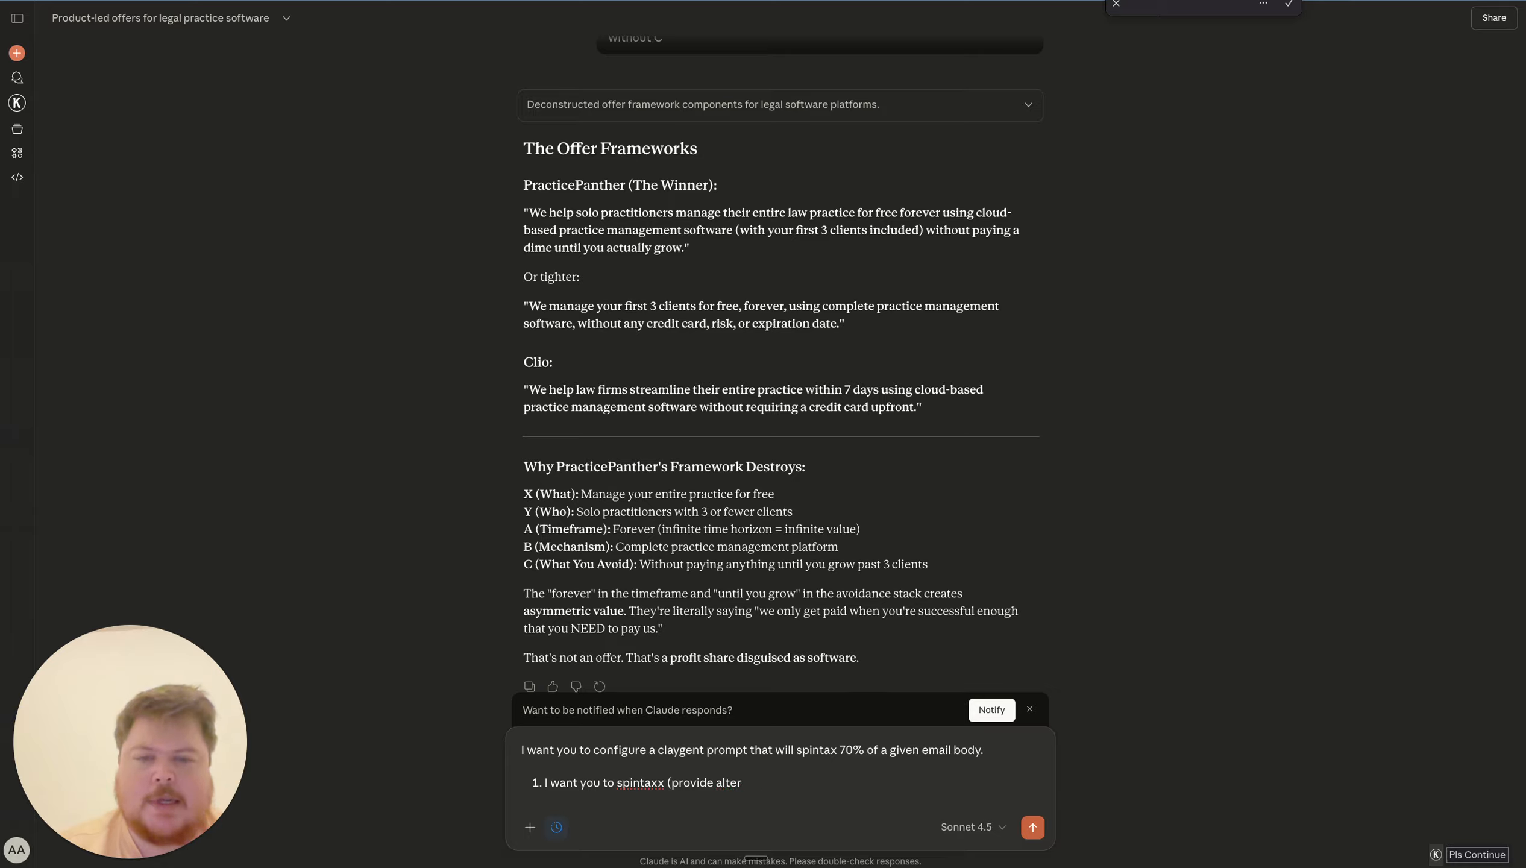
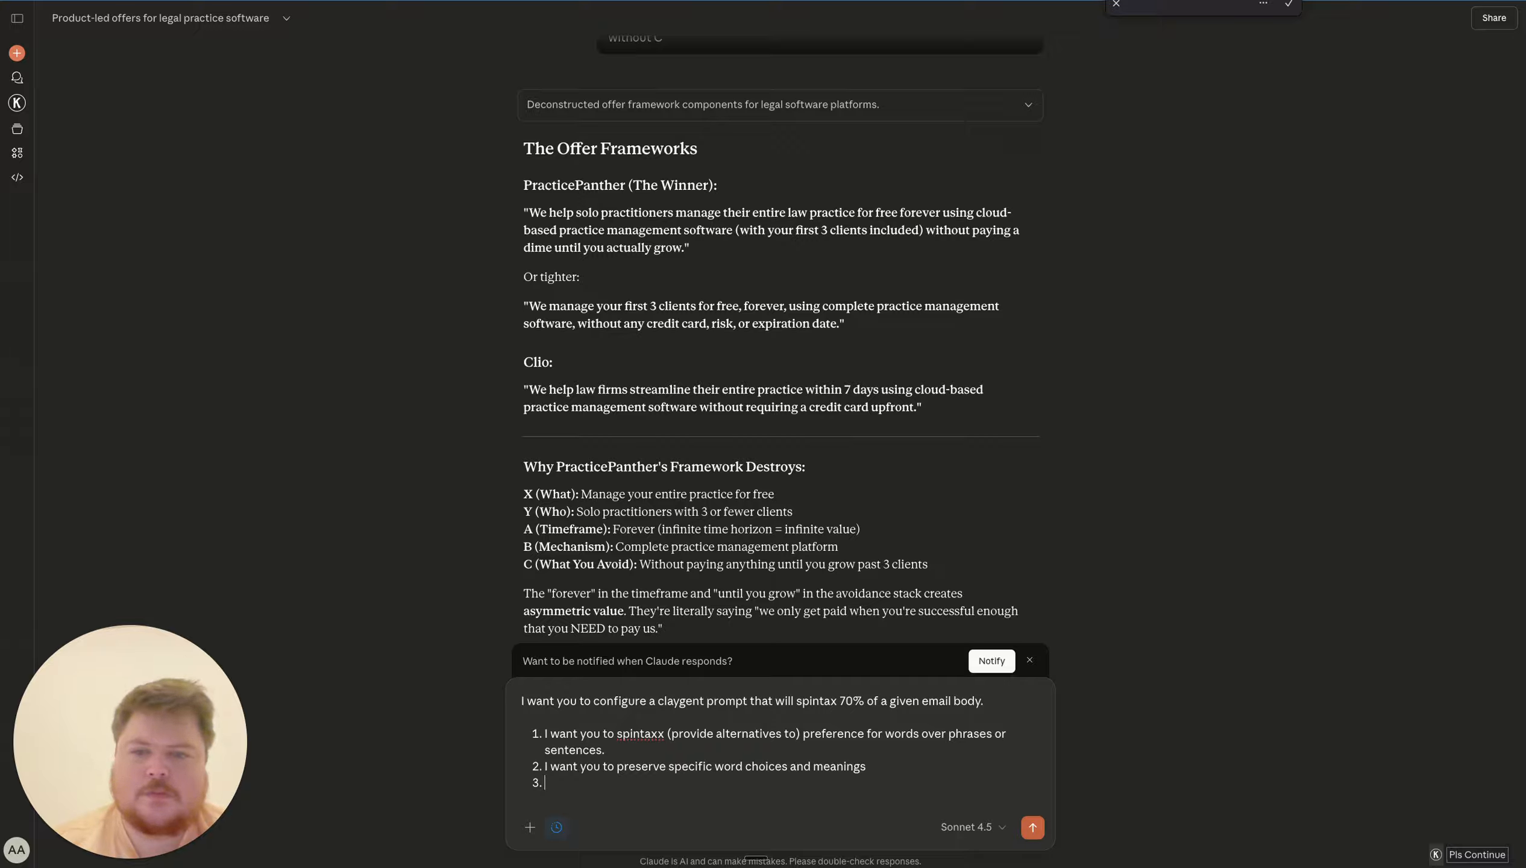
Add rule 3 to the draft message: "Provide at least 3 options for each spintaxxing bracket"
text(Provide )
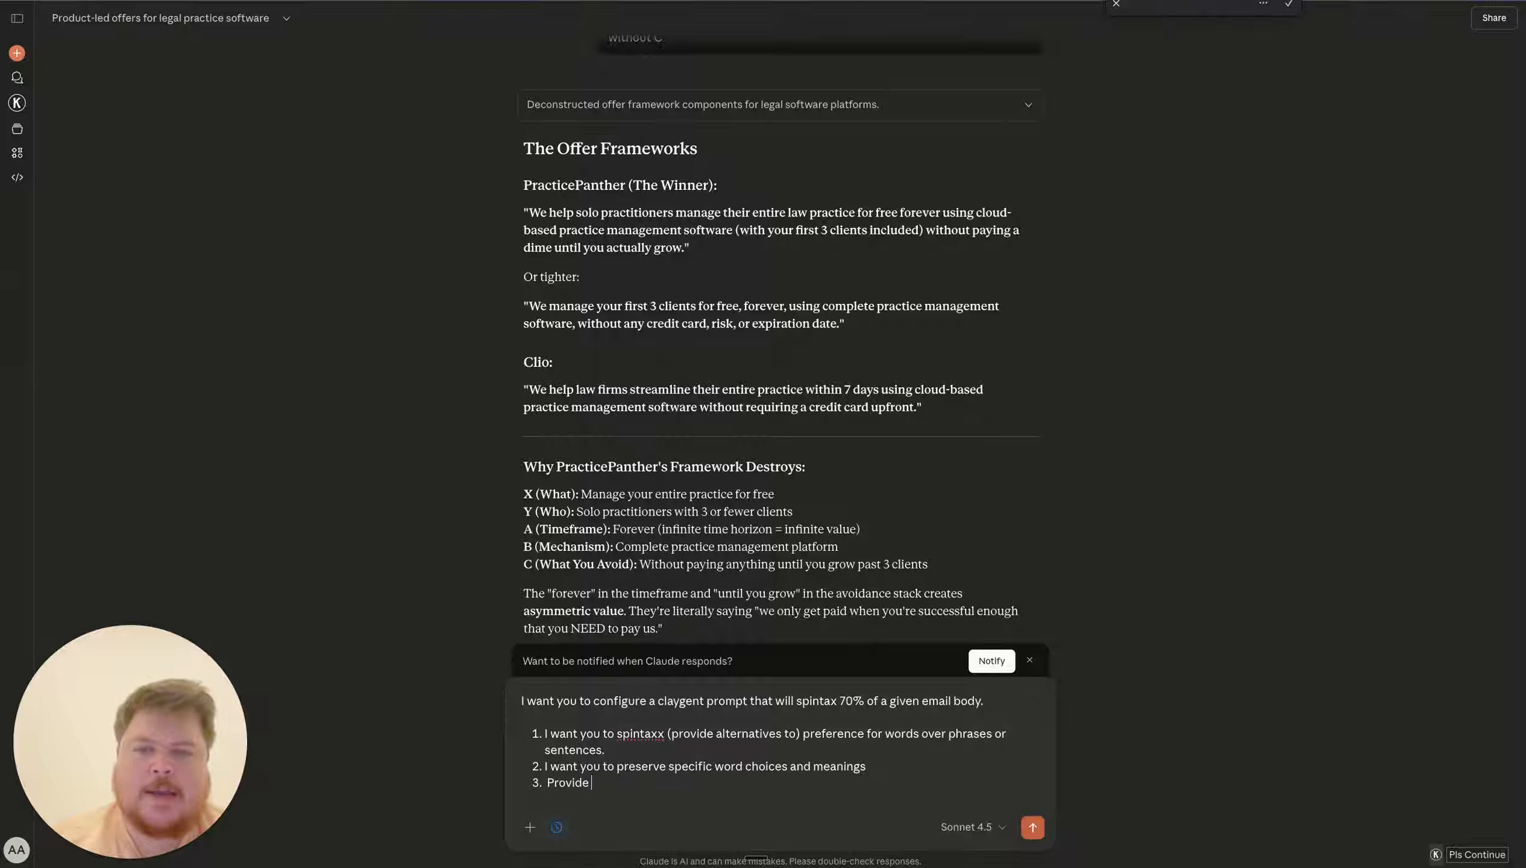
text(at least 3 opt)
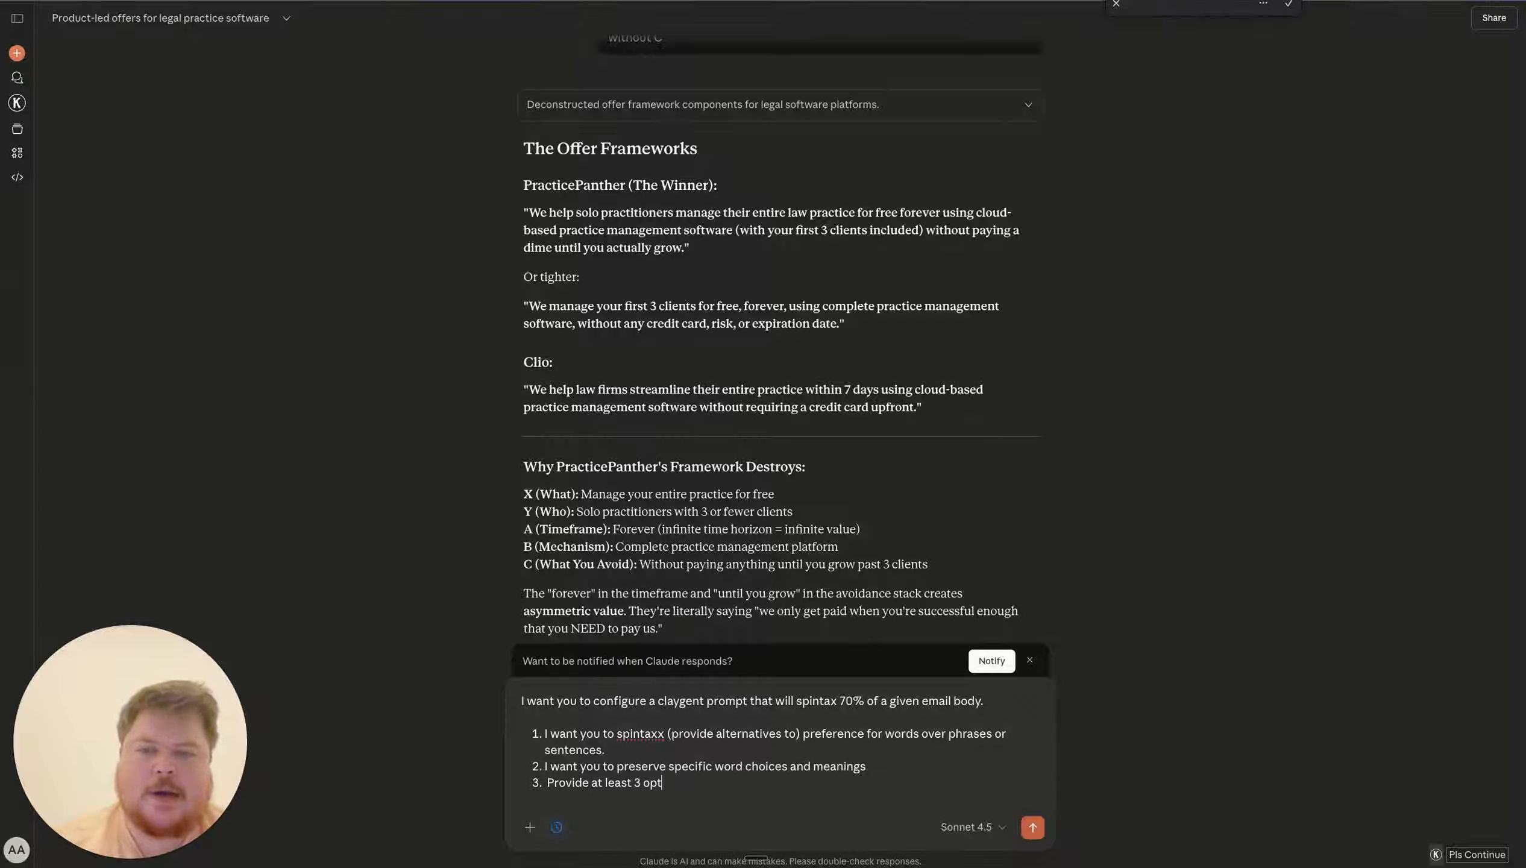
text(ions for each )
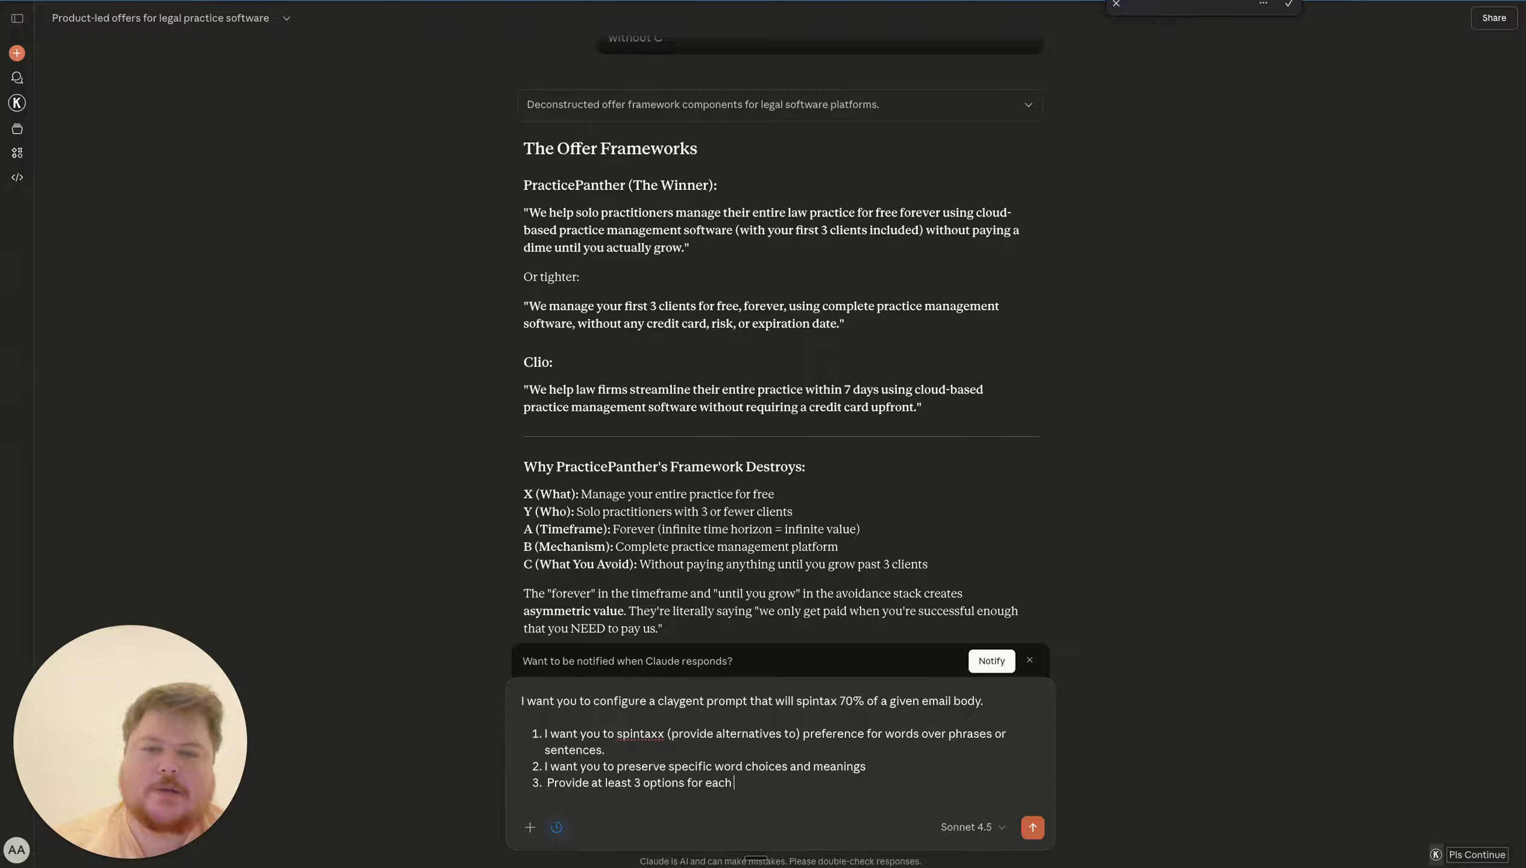
text(spintax)
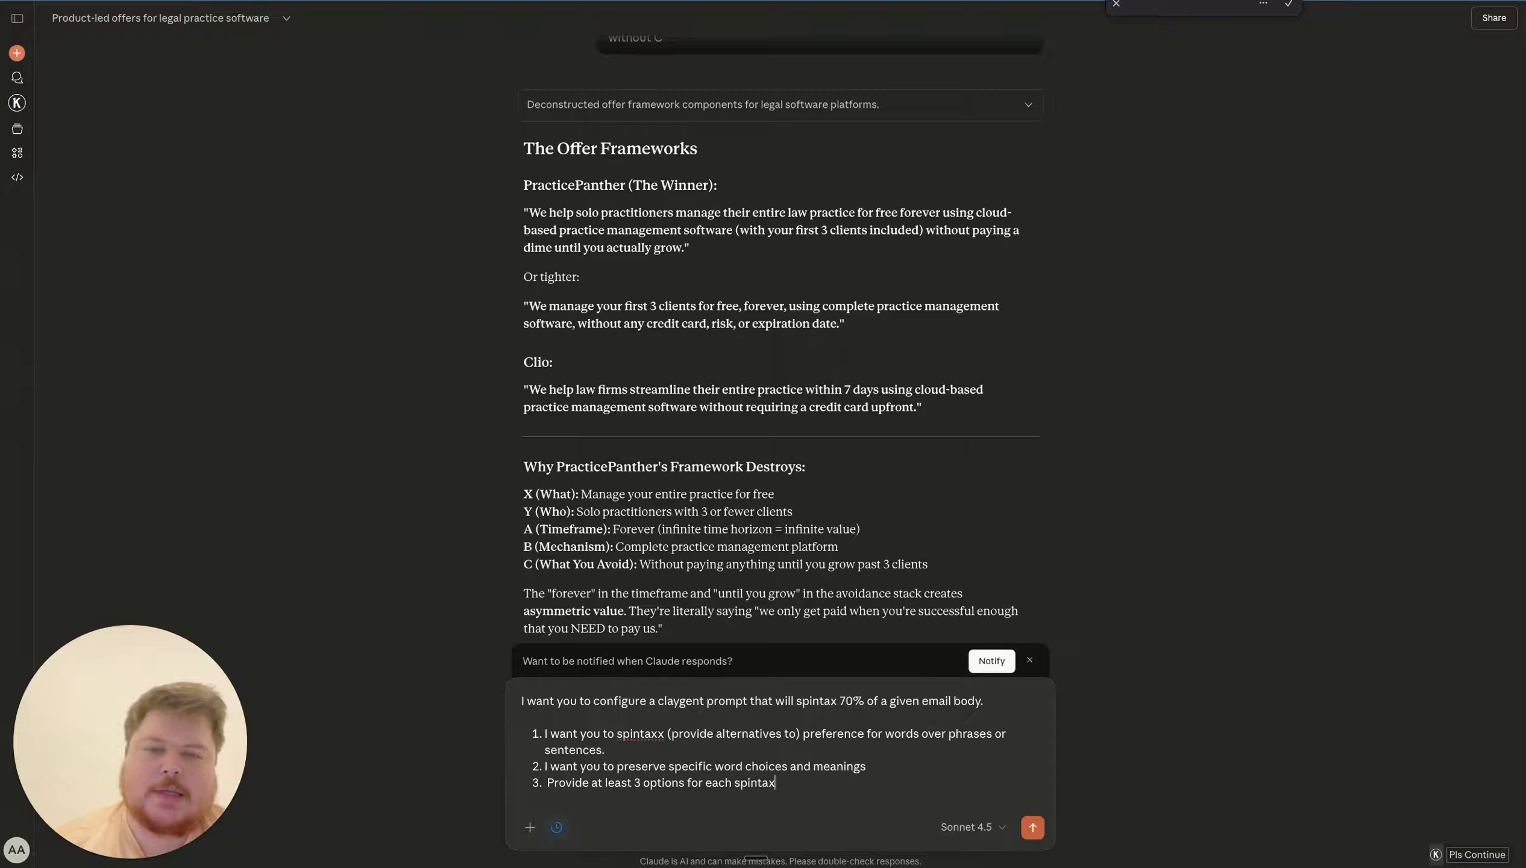
text(xing bracket)
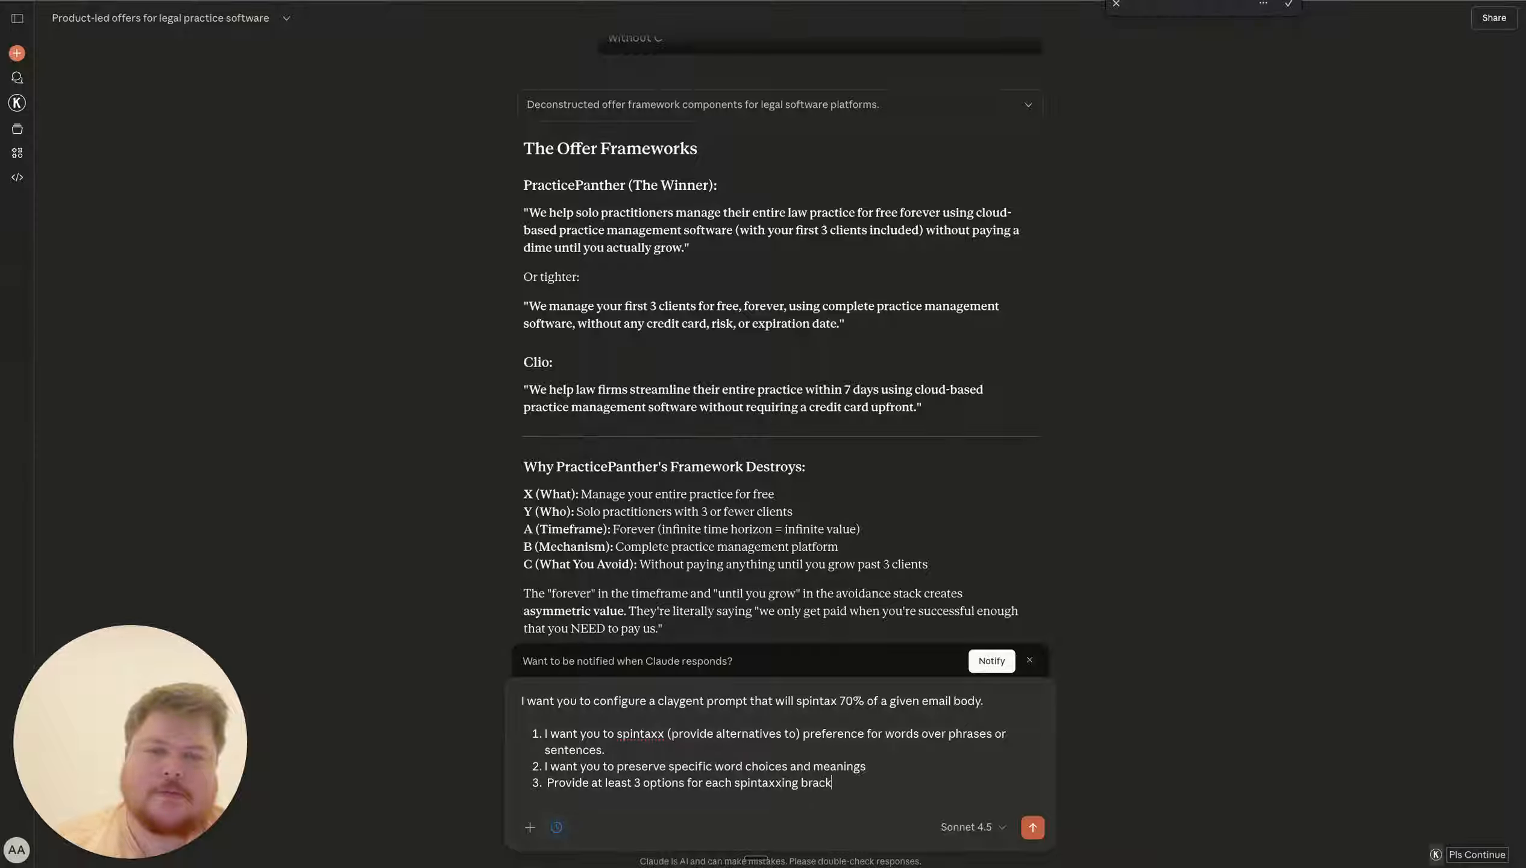
Extend the opening sentence with "to improve the deliverability of this email." and send the message
click(984, 701)
text(to imrpove)
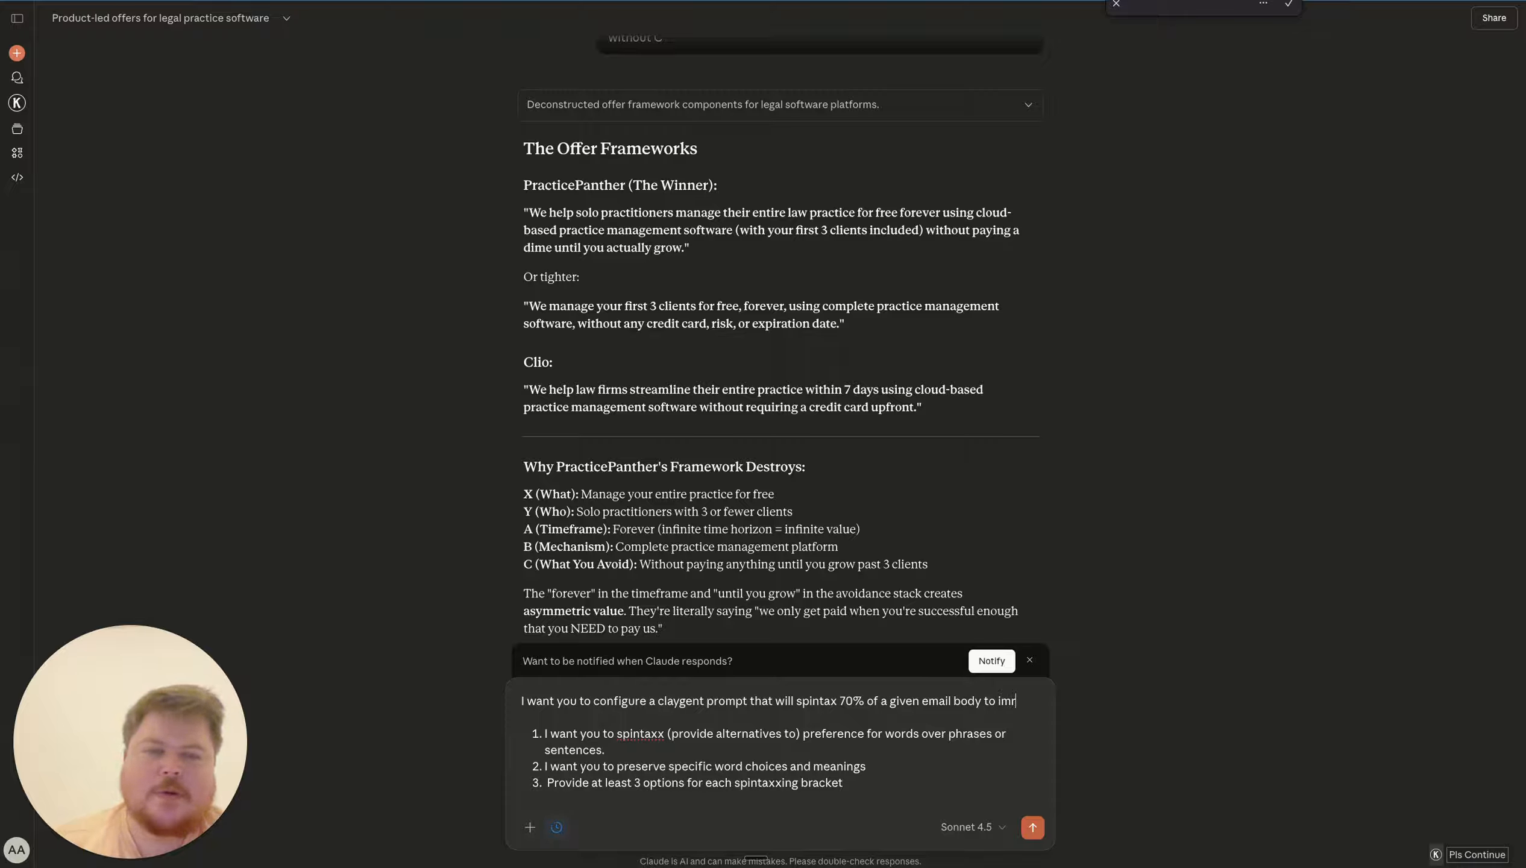
key(BackSpace)
key(BackSpace)
key(BackSpace)
key(BackSpace)
key(BackSpace)
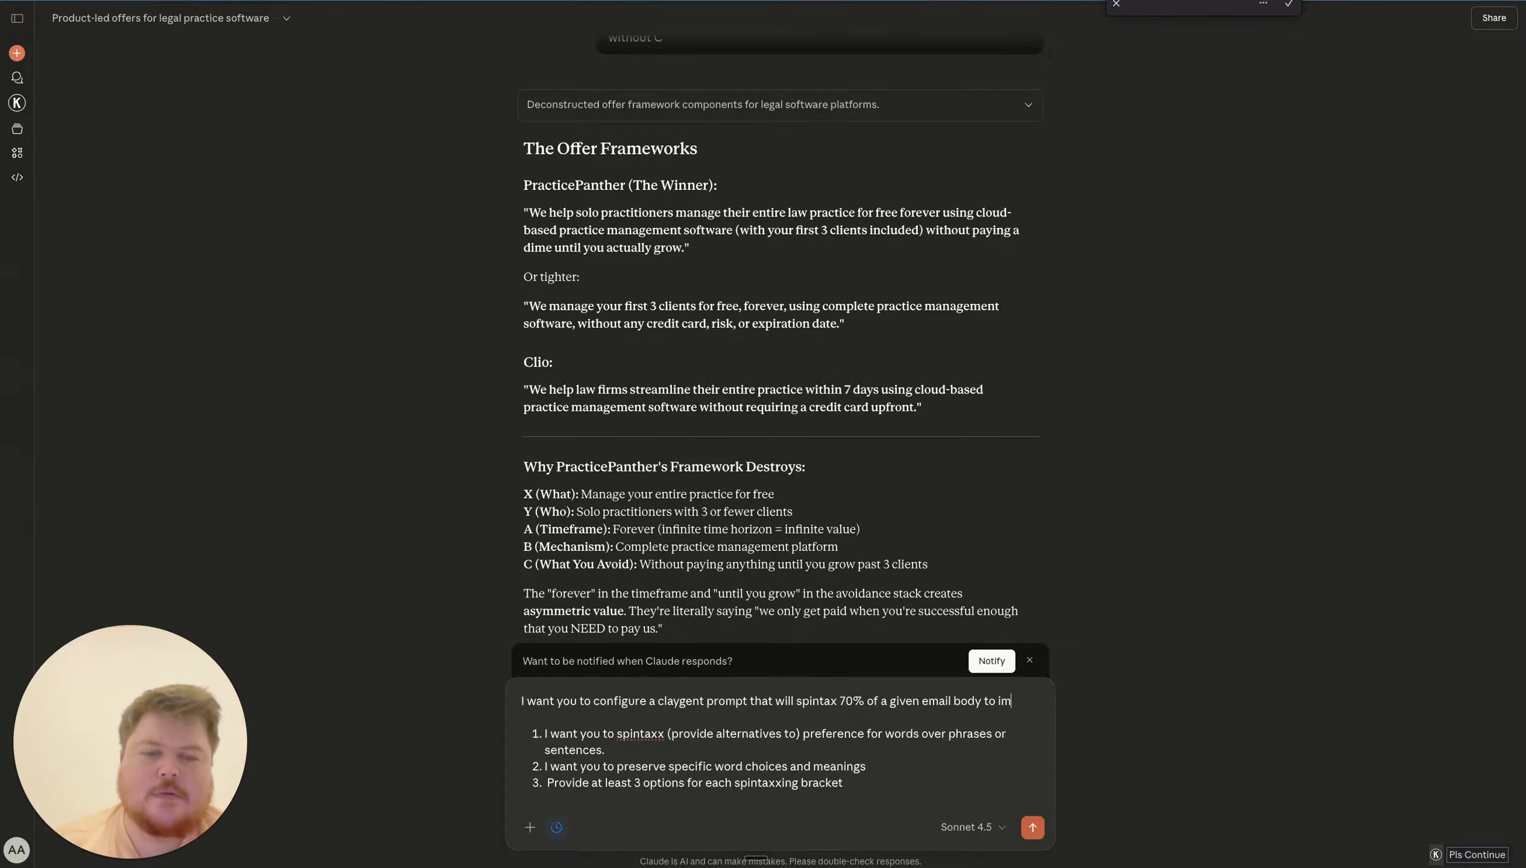
text(prove the delive)
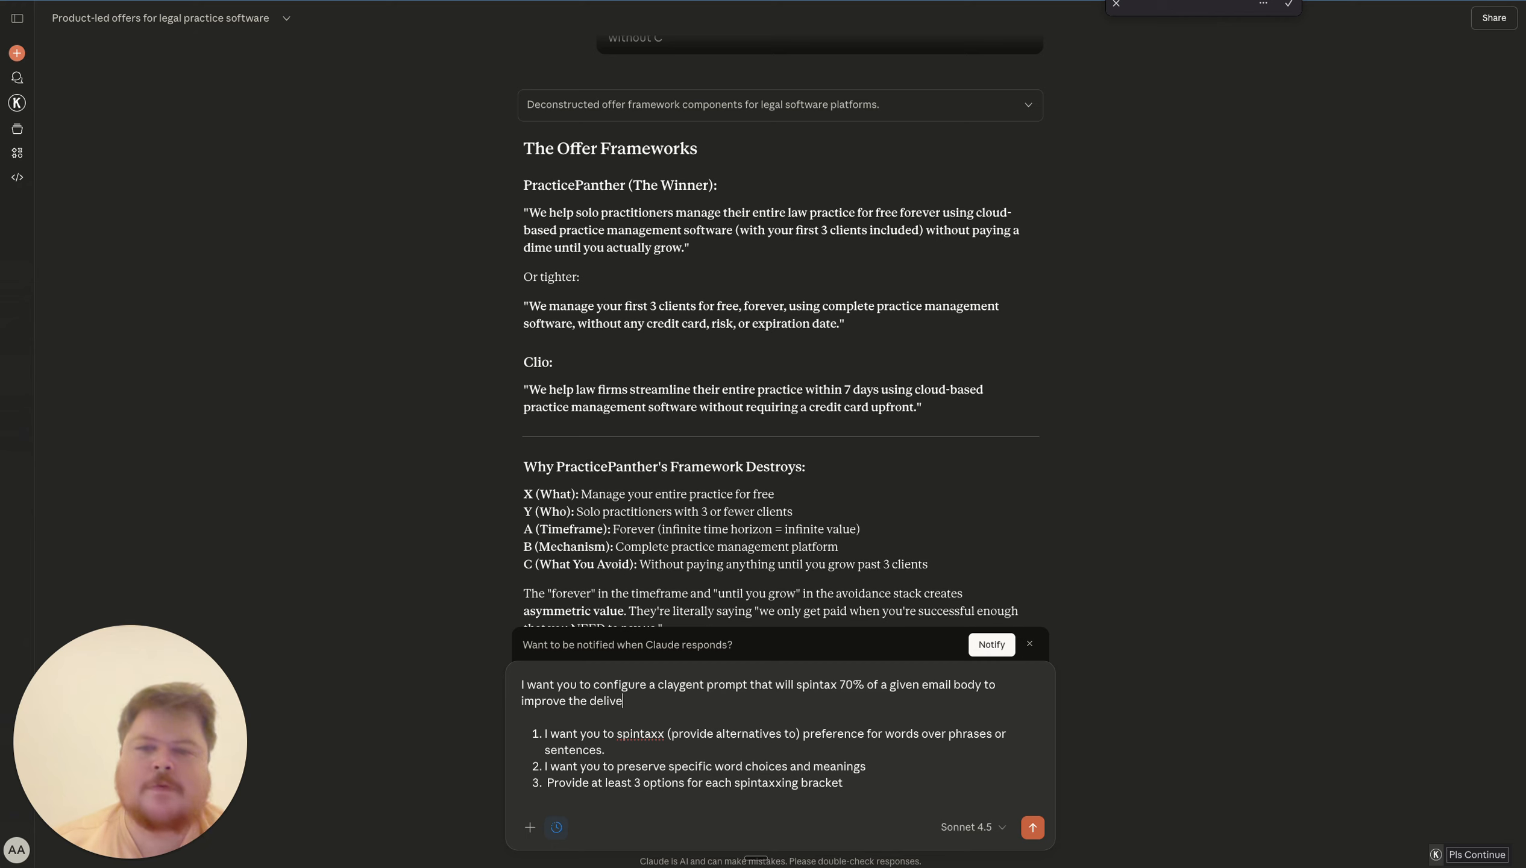
text(rability of this )
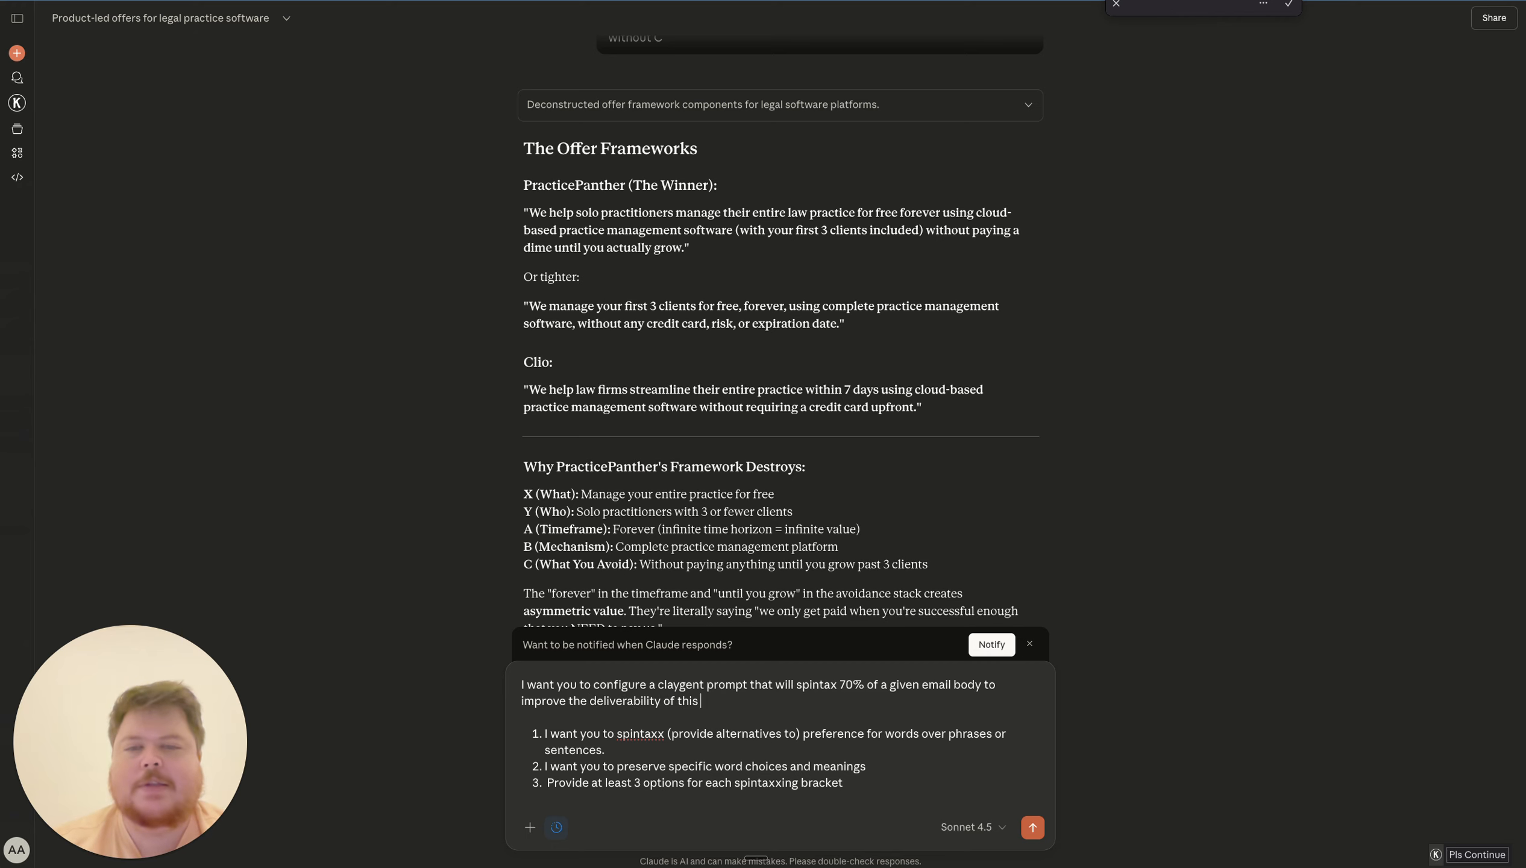
text(email.)
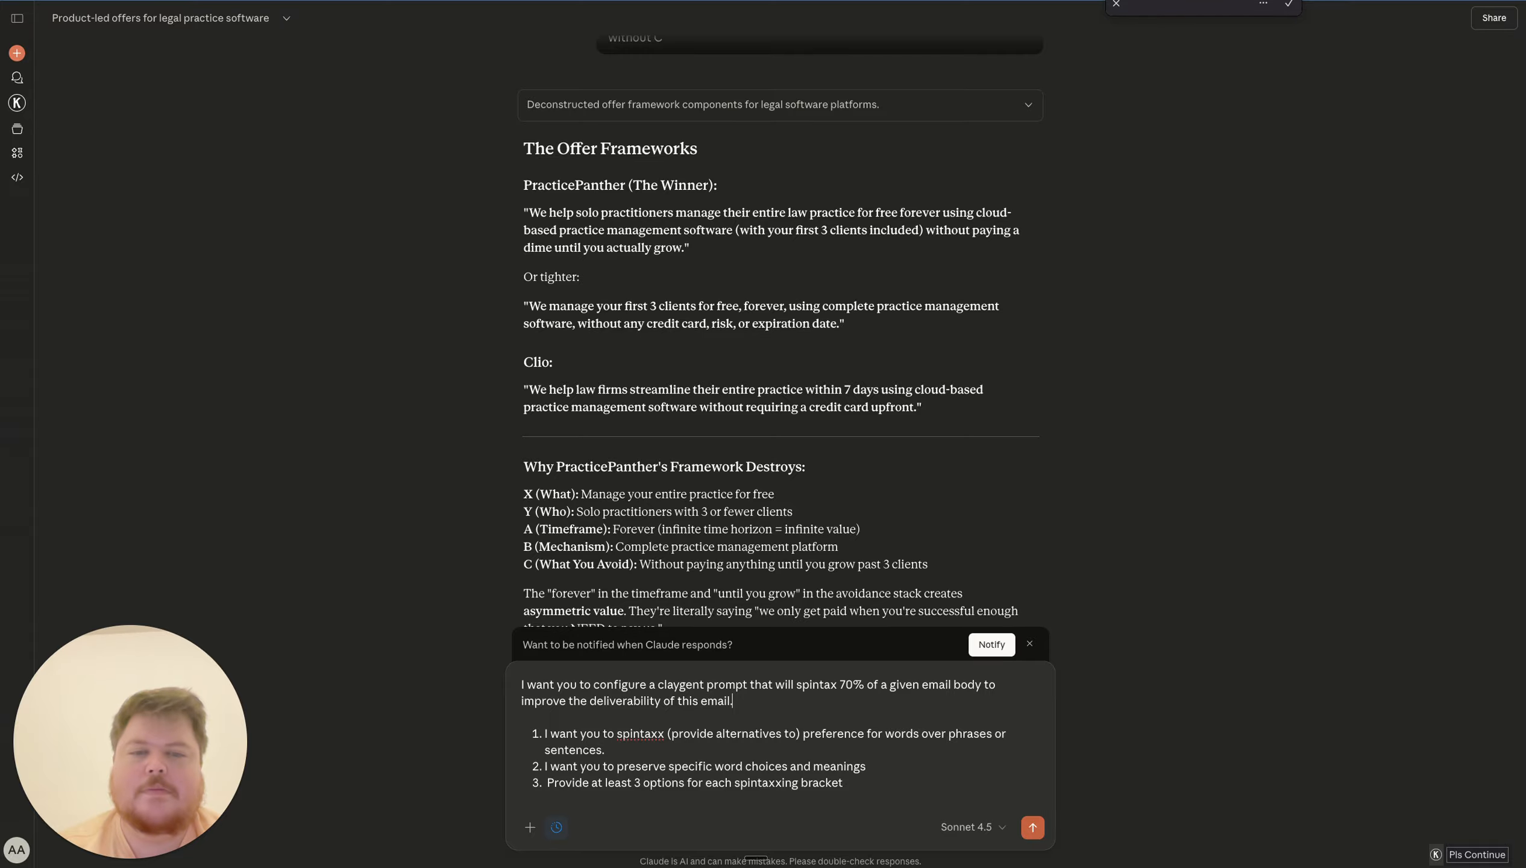
key(Return)
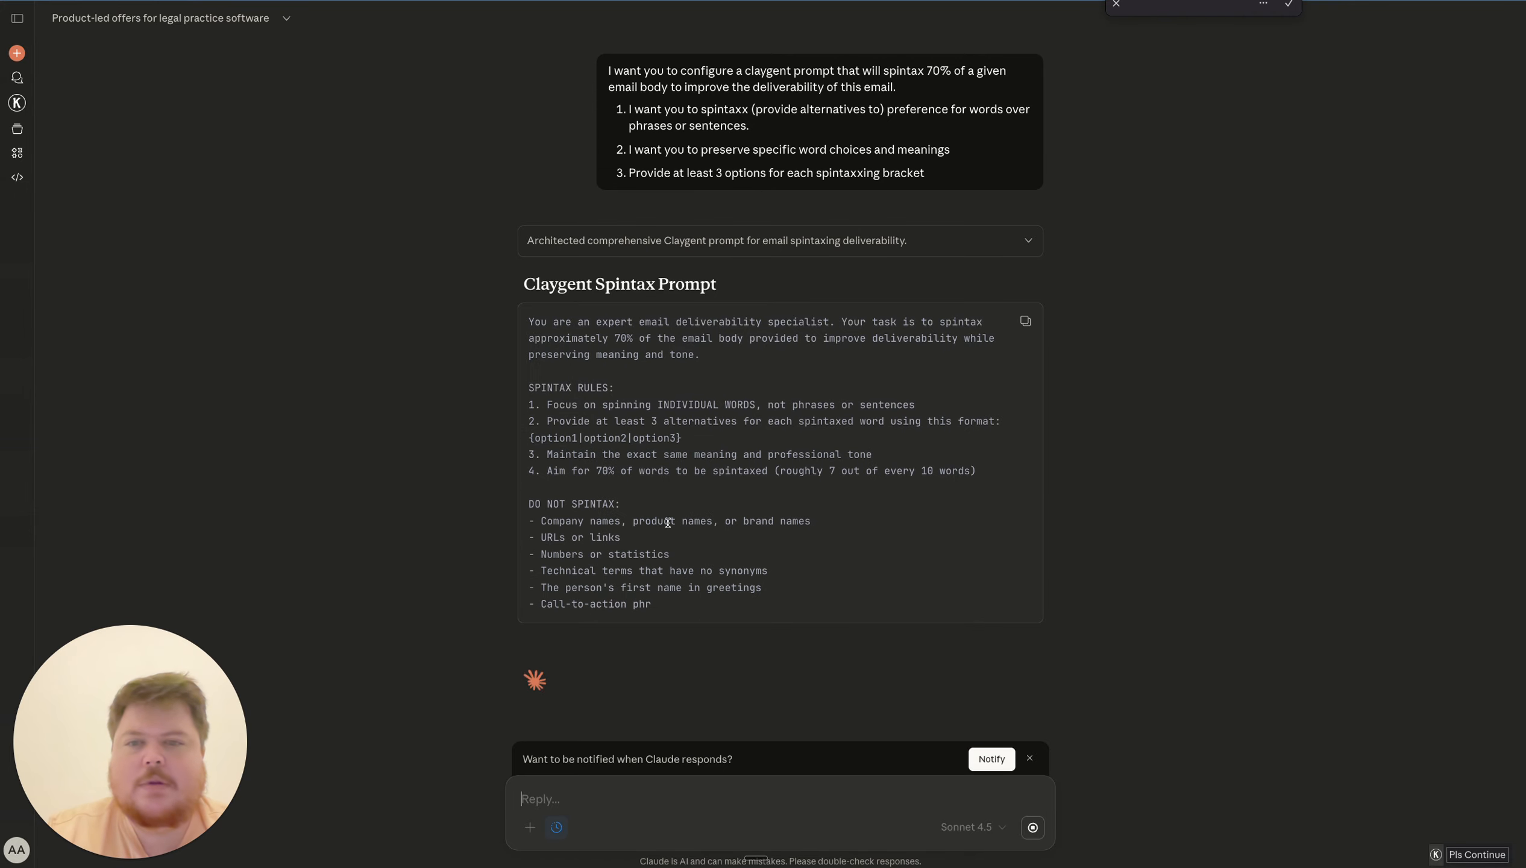
Copy the full generated Claygent spintax prompt, from "You are an expert email deliverability specialist" to "Begin spintaxing now."
scroll(711, 635, down, 3)
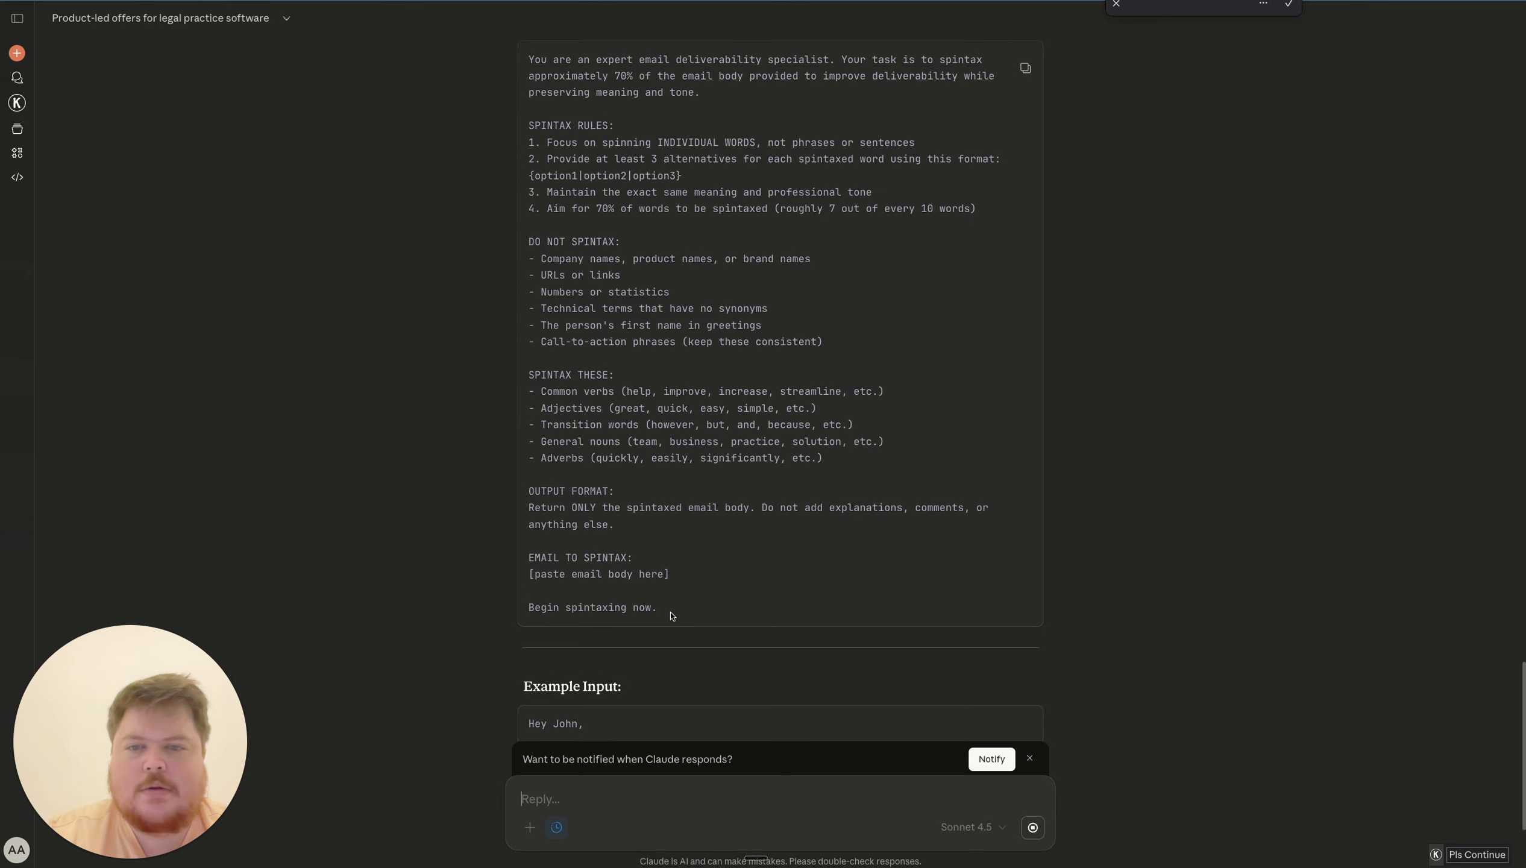
drag(676, 613, 521, 56)
key(ctrl+c)
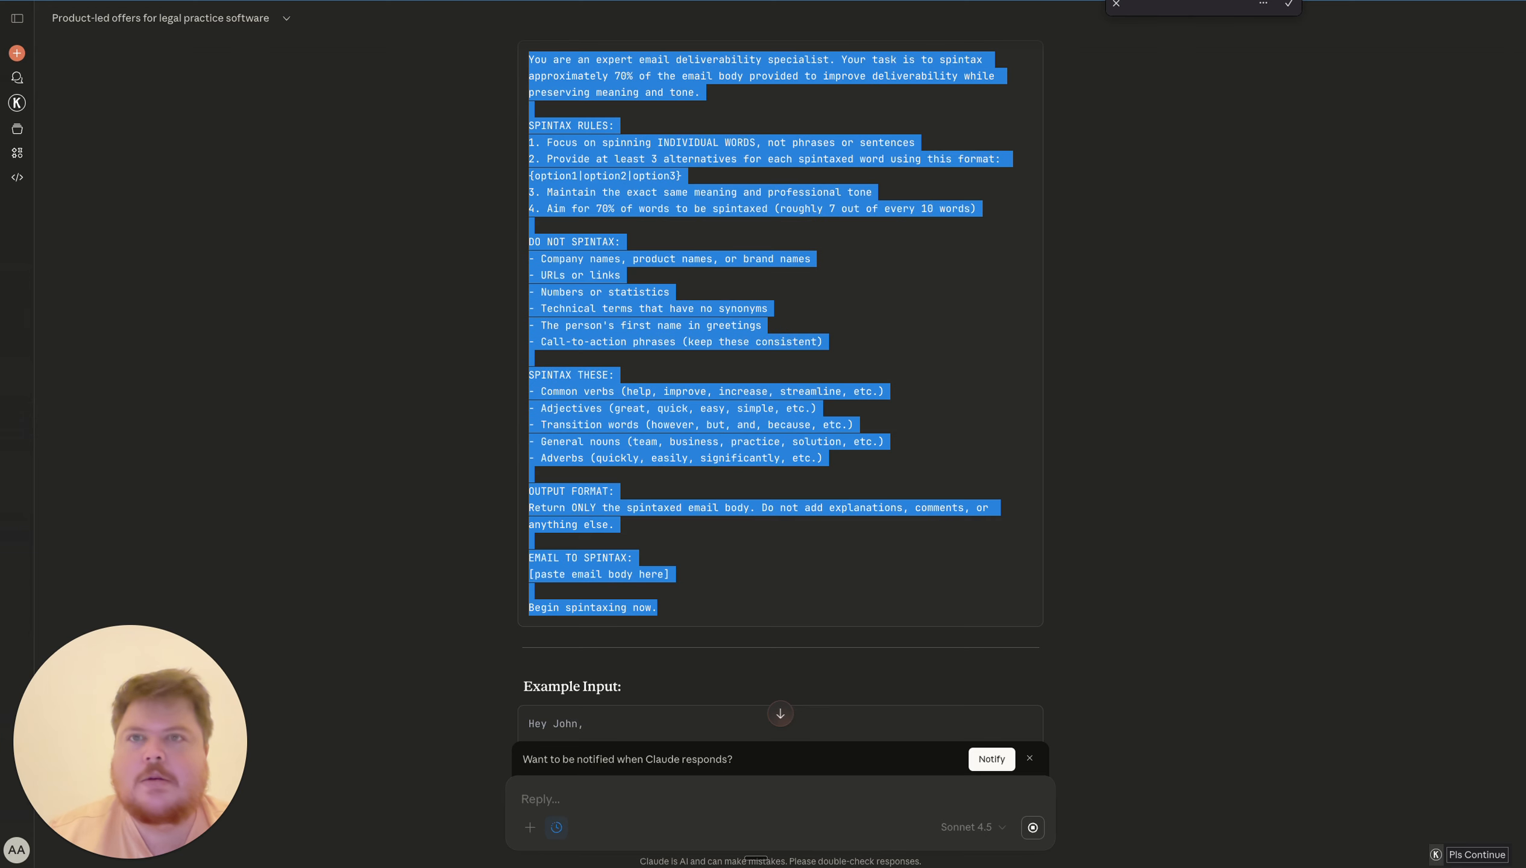
Switch to the Clay table and set the Claygent model to GPT 5 Mini with the account "SG1 - DO NOT USE FOR CLIENTS"
key(ctrl+Tab)
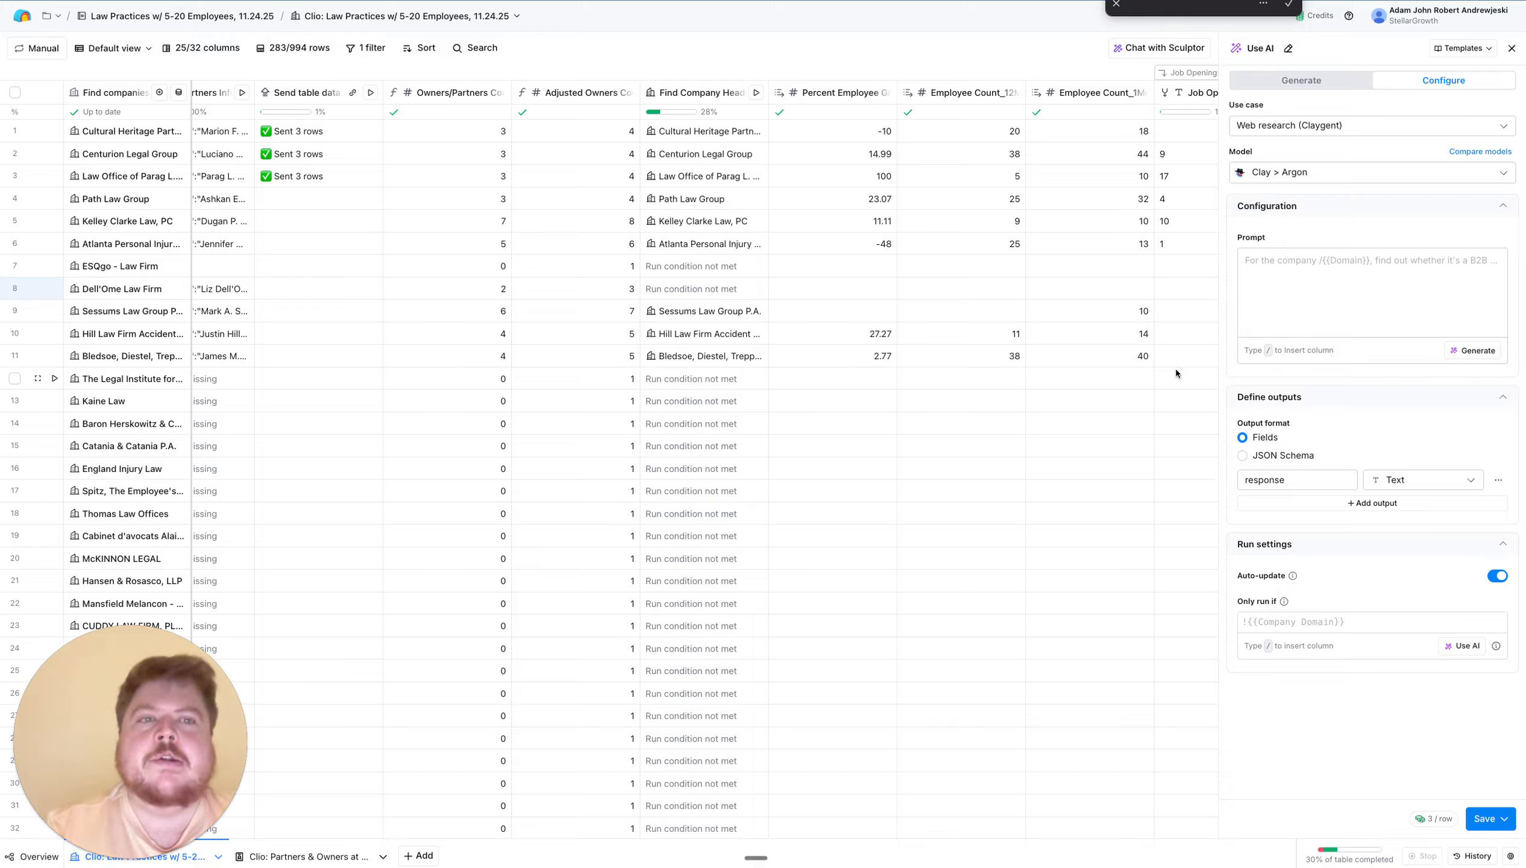
click(1386, 179)
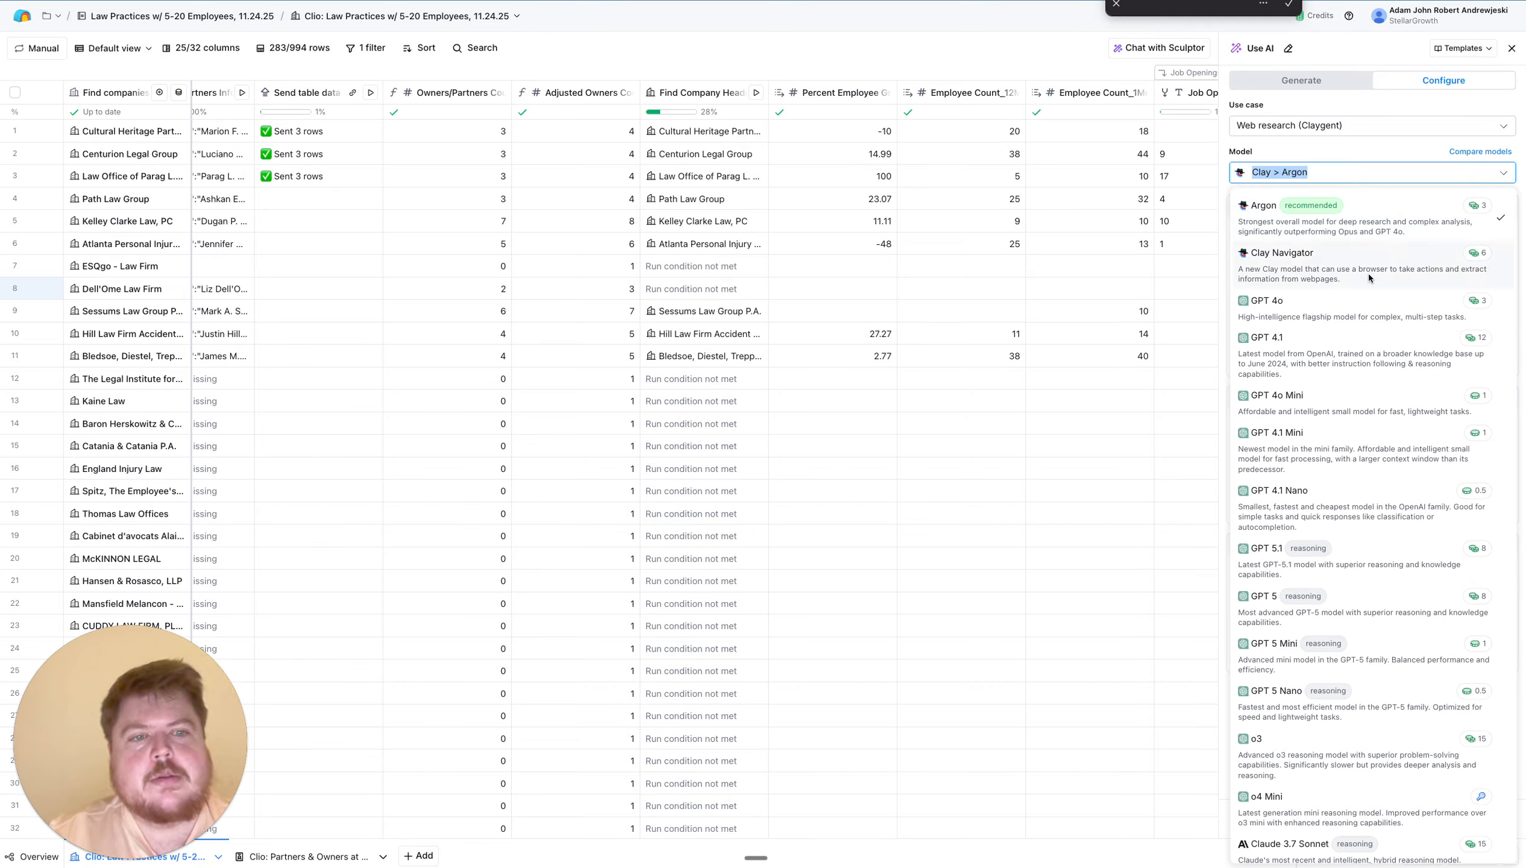
click(1381, 665)
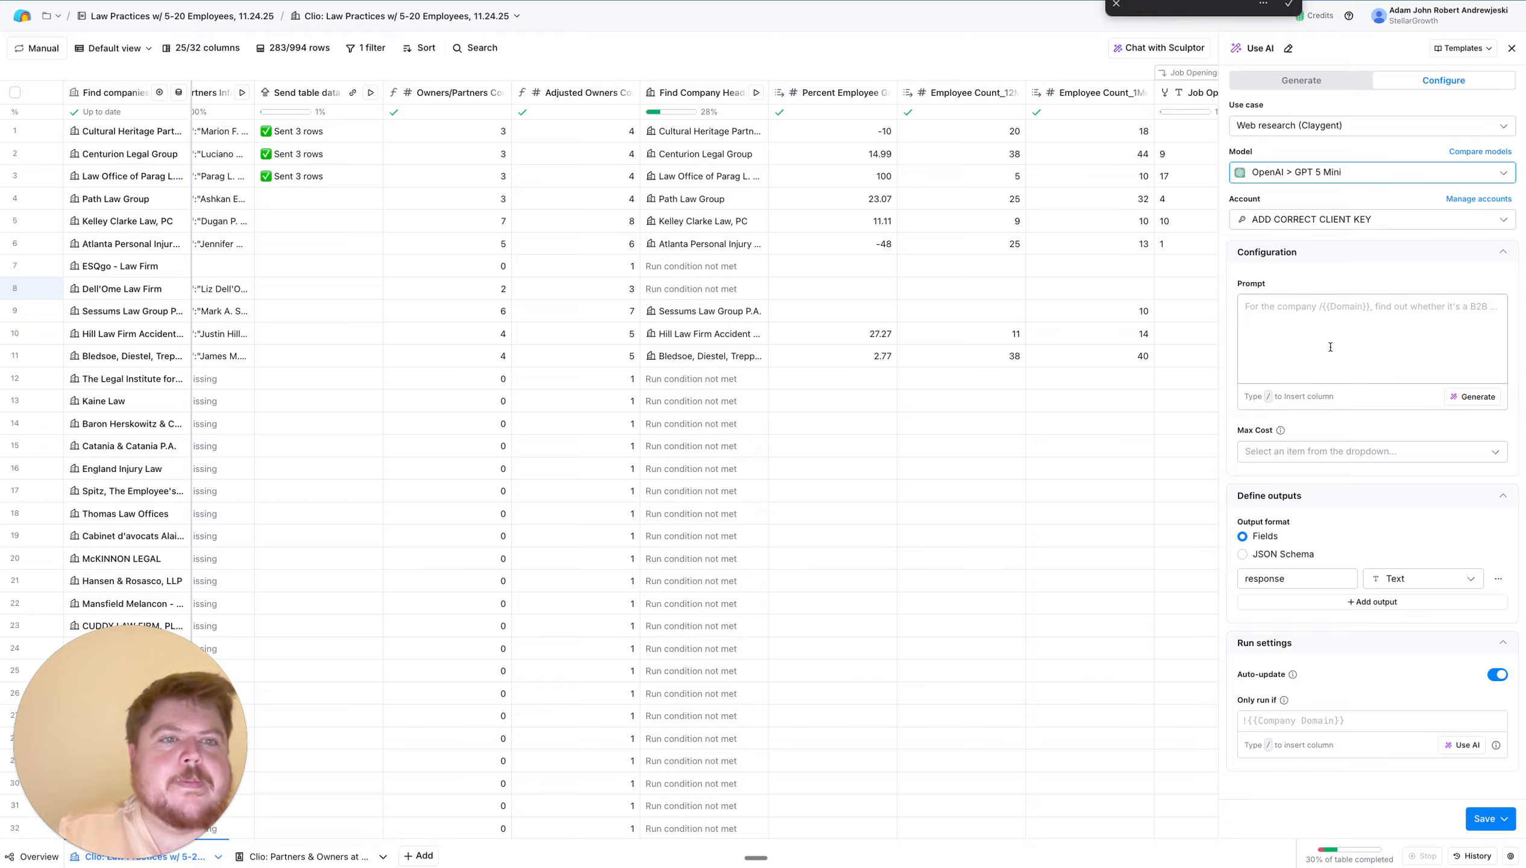
click(1393, 229)
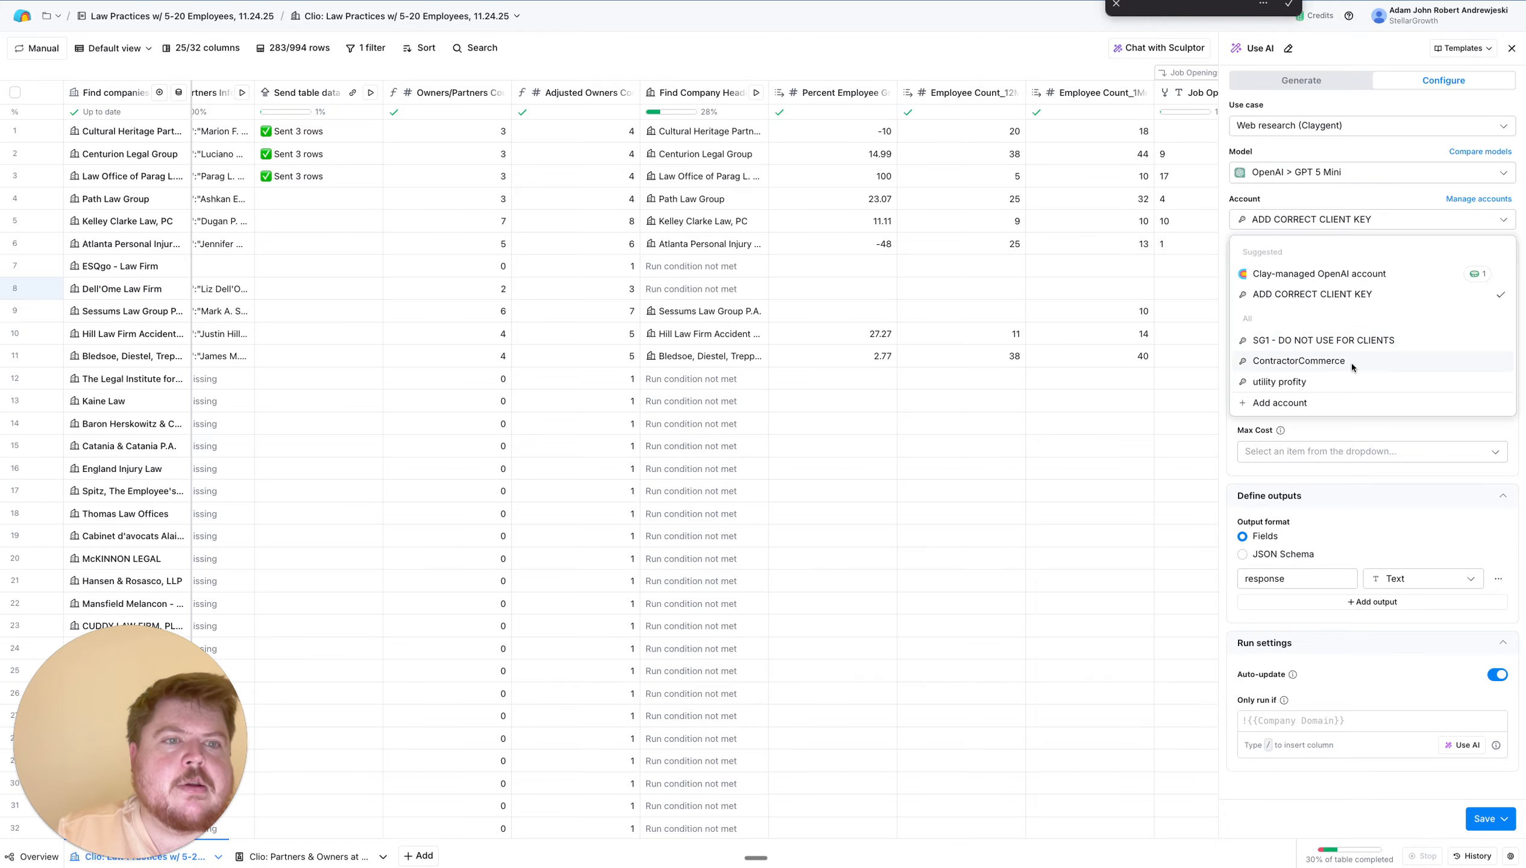
click(1331, 342)
Paste the copied spintax prompt into the Claygent configuration and replace "[paste email body here]" with the Email 1 column reference
click(1283, 311)
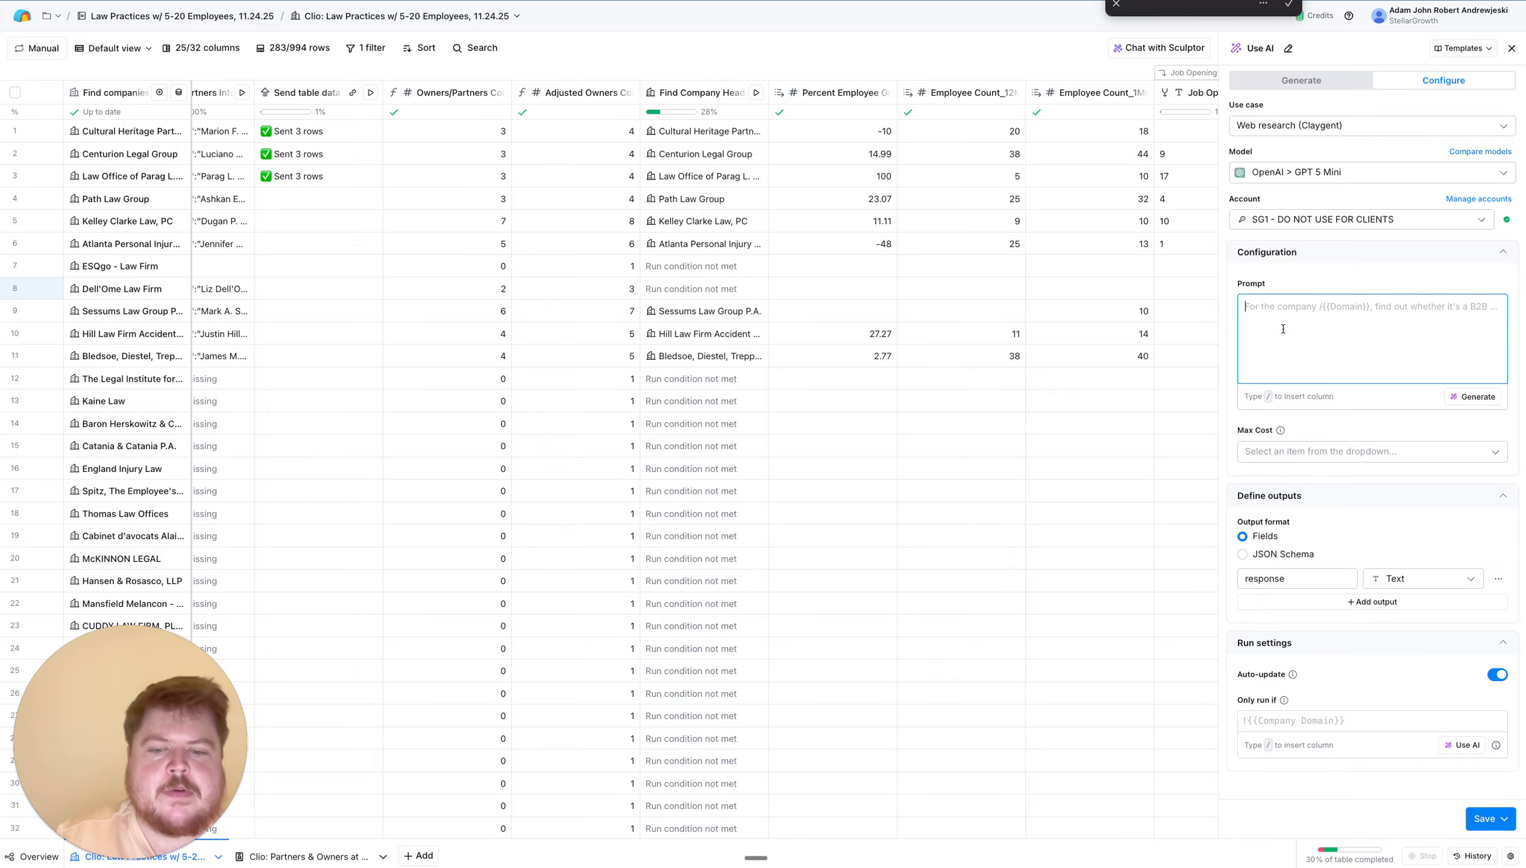
key(ctrl+v)
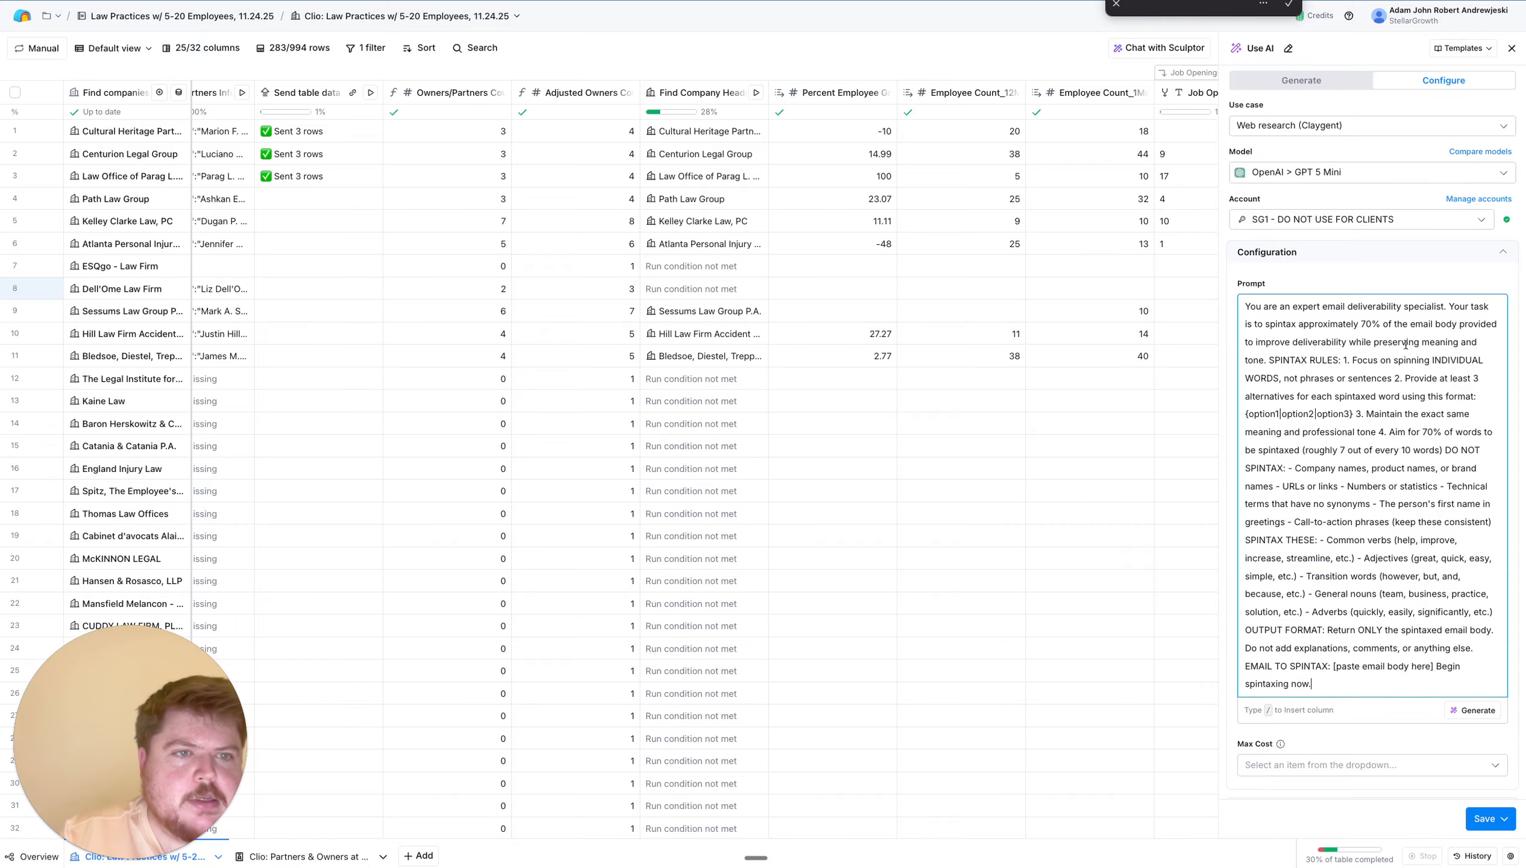
scroll(1345, 524, down, 1)
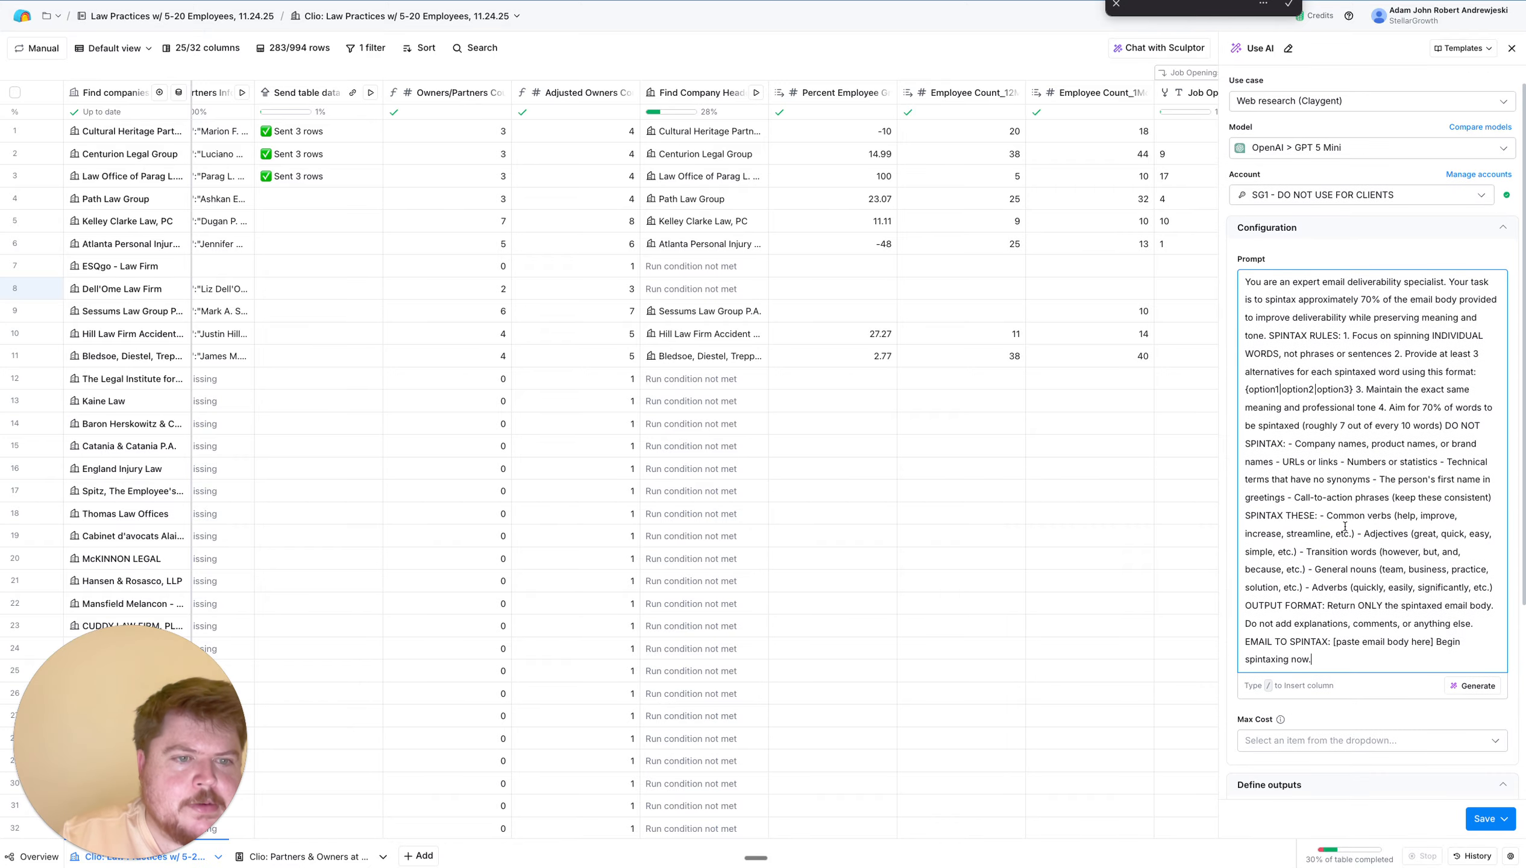
drag(1432, 640, 1331, 640)
key(BackSpace)
text(/)
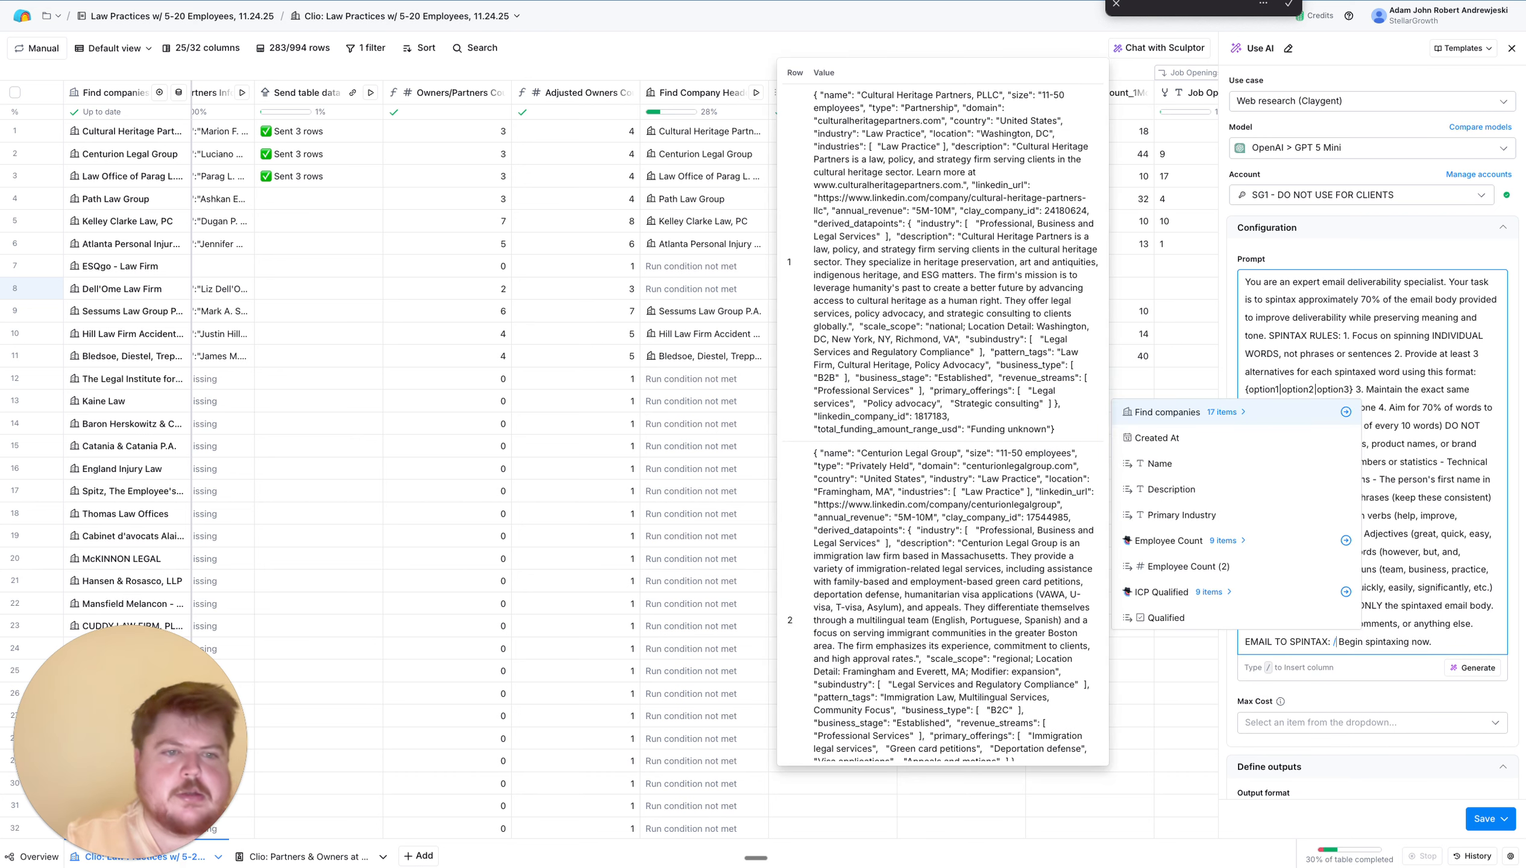
text(email)
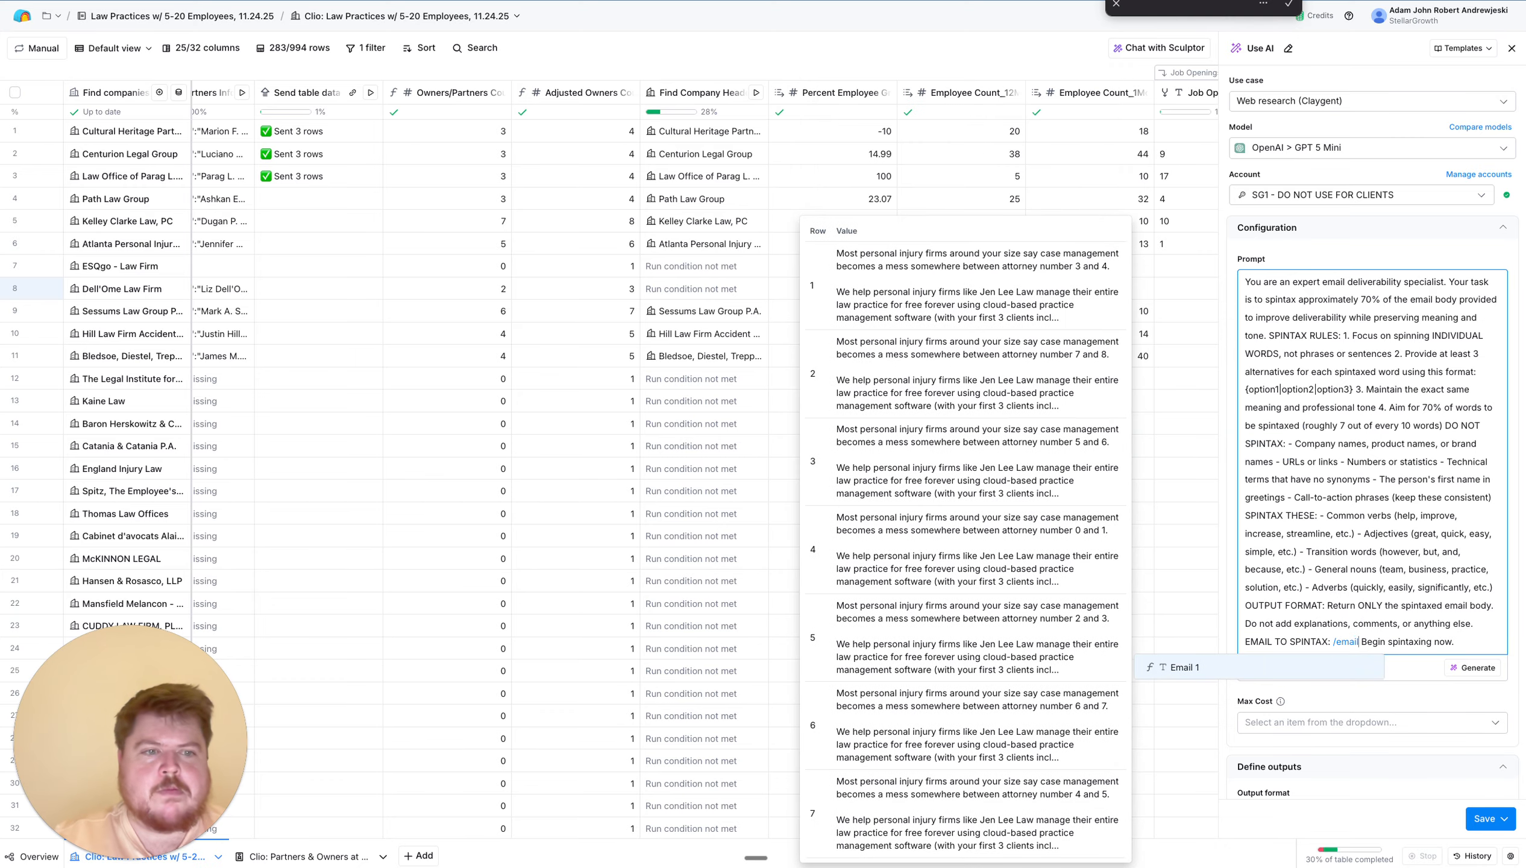
click(1288, 669)
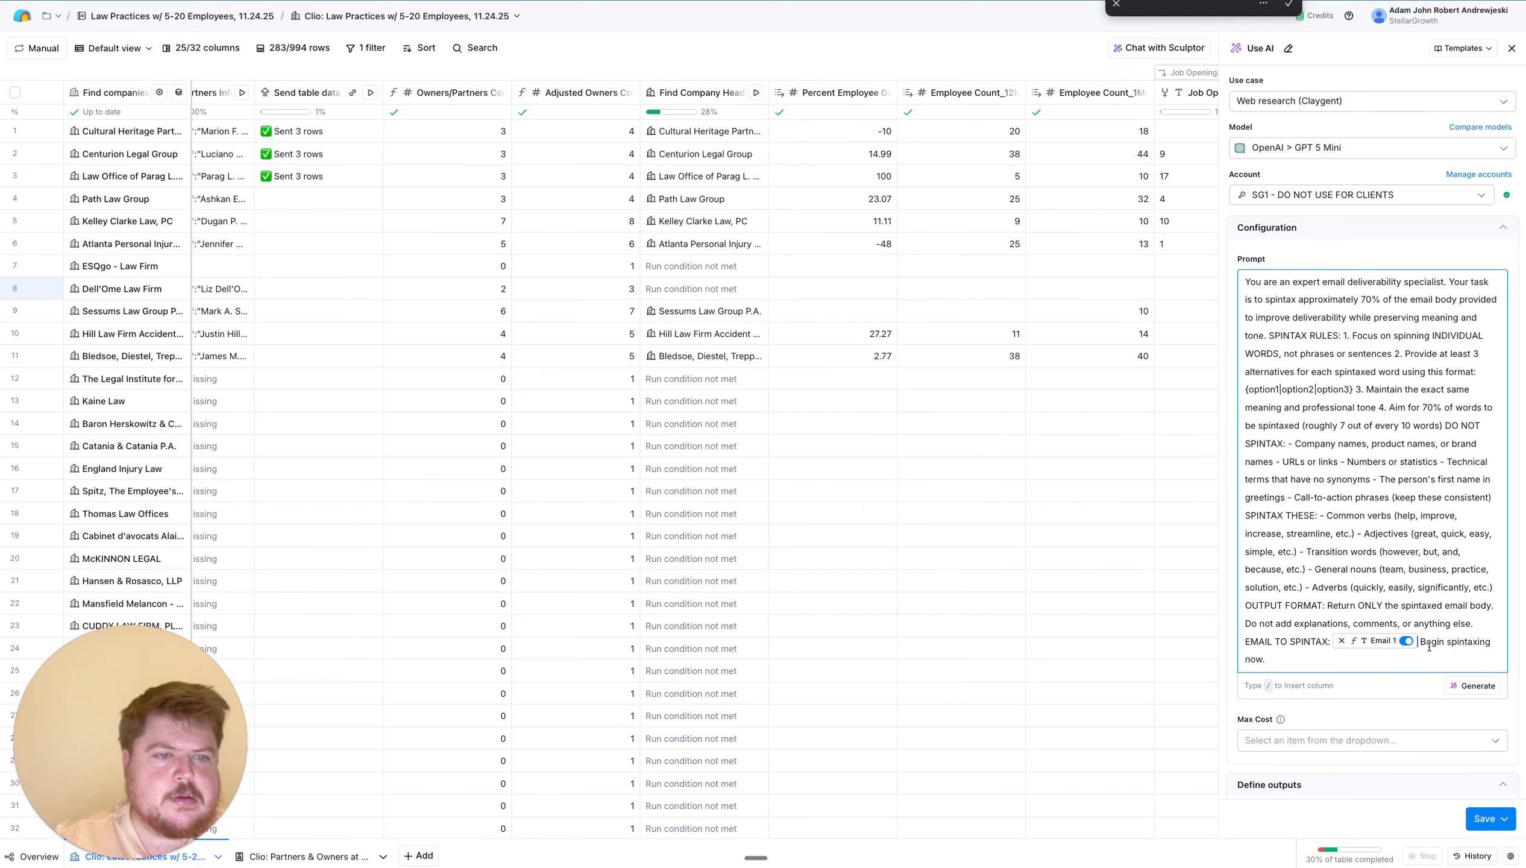
Remove the closing line "Begin spintaxing now." after the Email 1 reference in the prompt
key(Return)
key(Return)
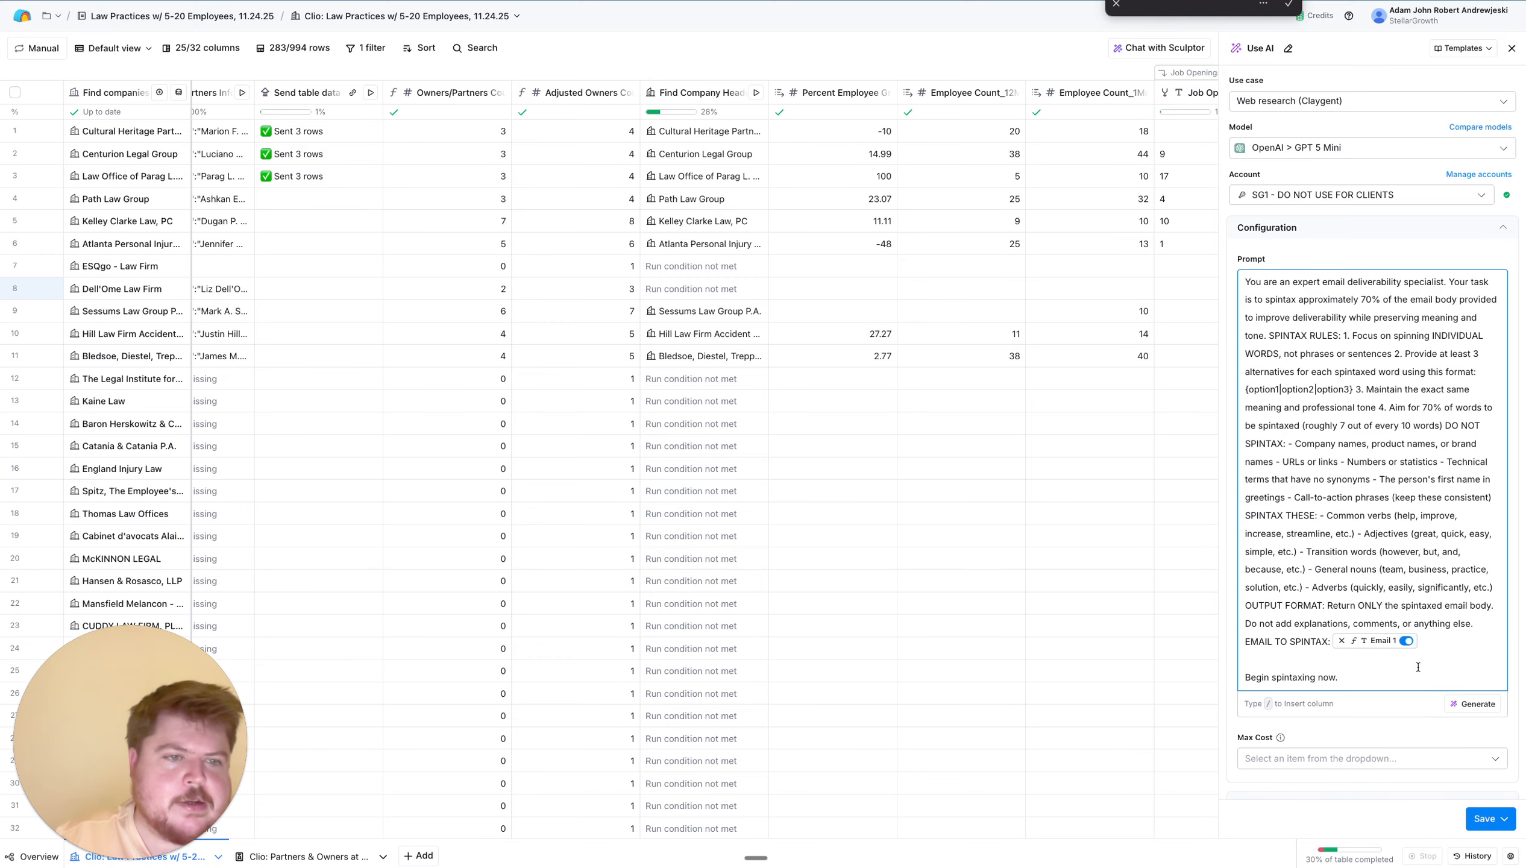
drag(1359, 683, 1213, 691)
key(BackSpace)
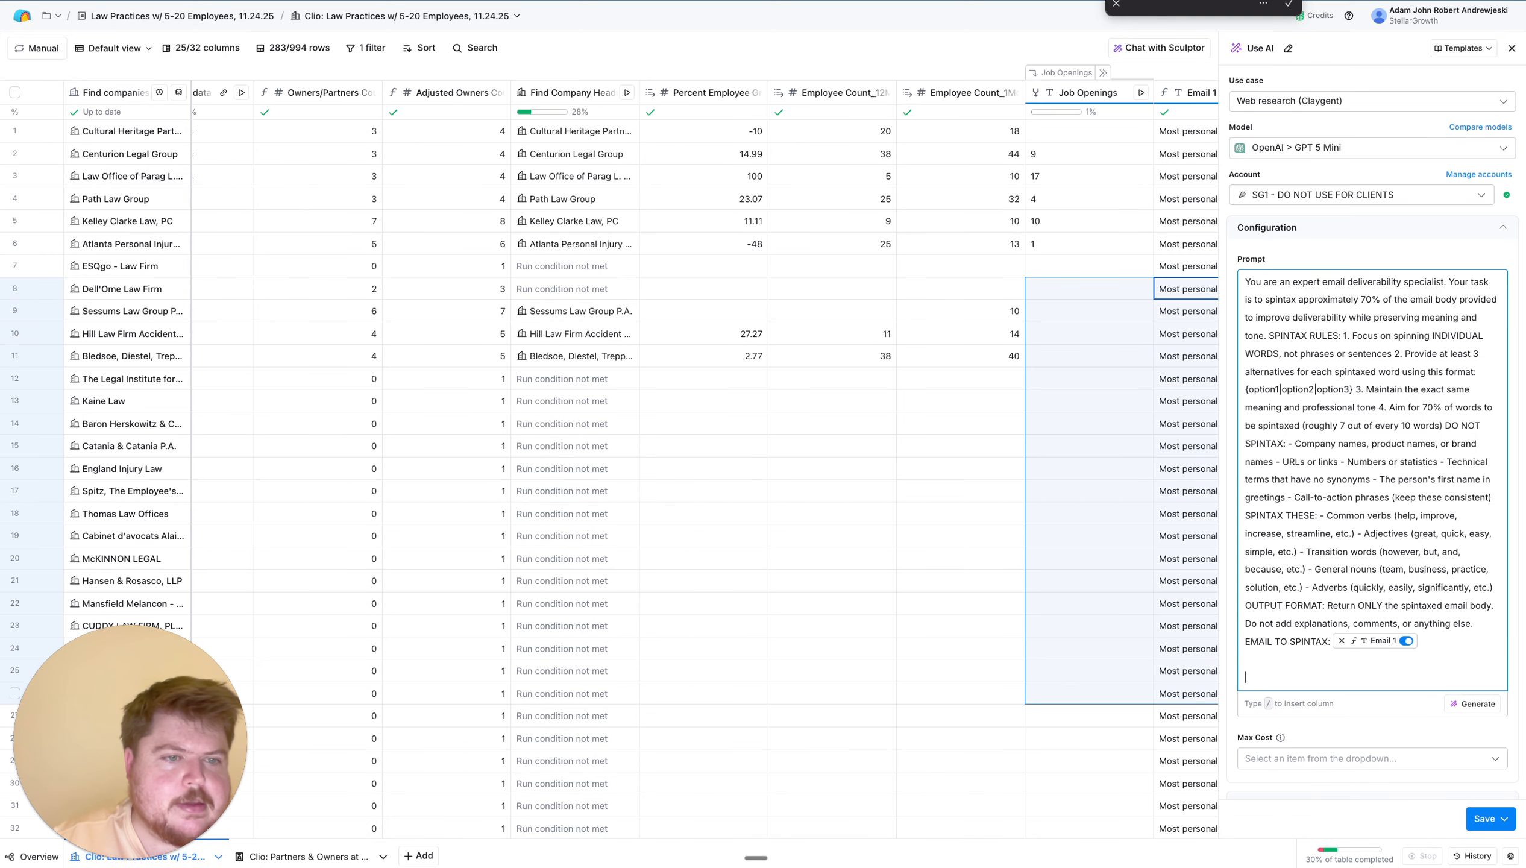
key(BackSpace)
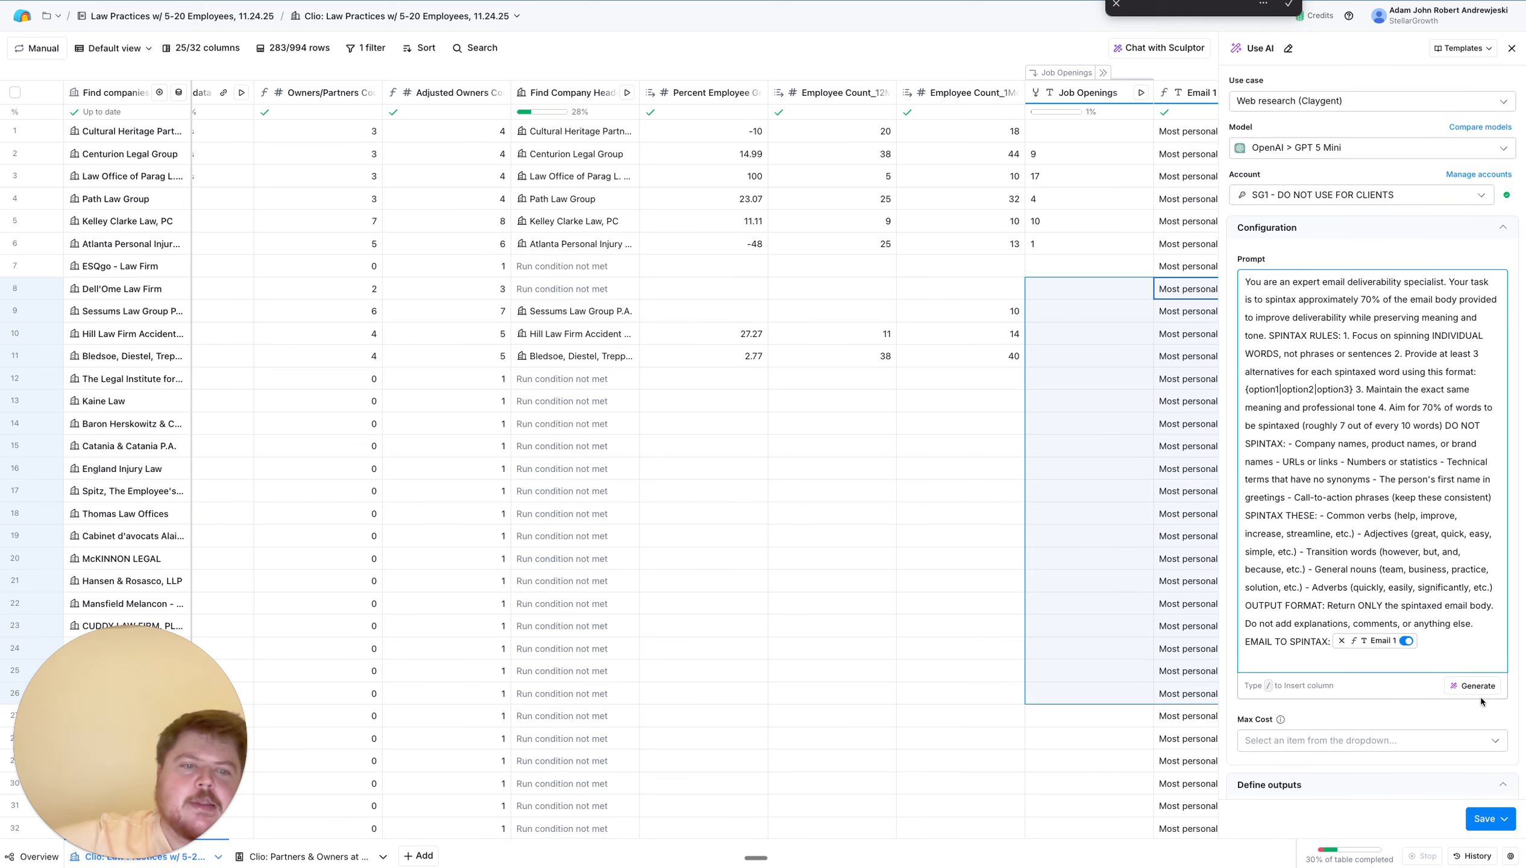
Name the Claygent column's text output field "Final Email 1"
scroll(1417, 666, down, 1)
scroll(1418, 665, down, 4)
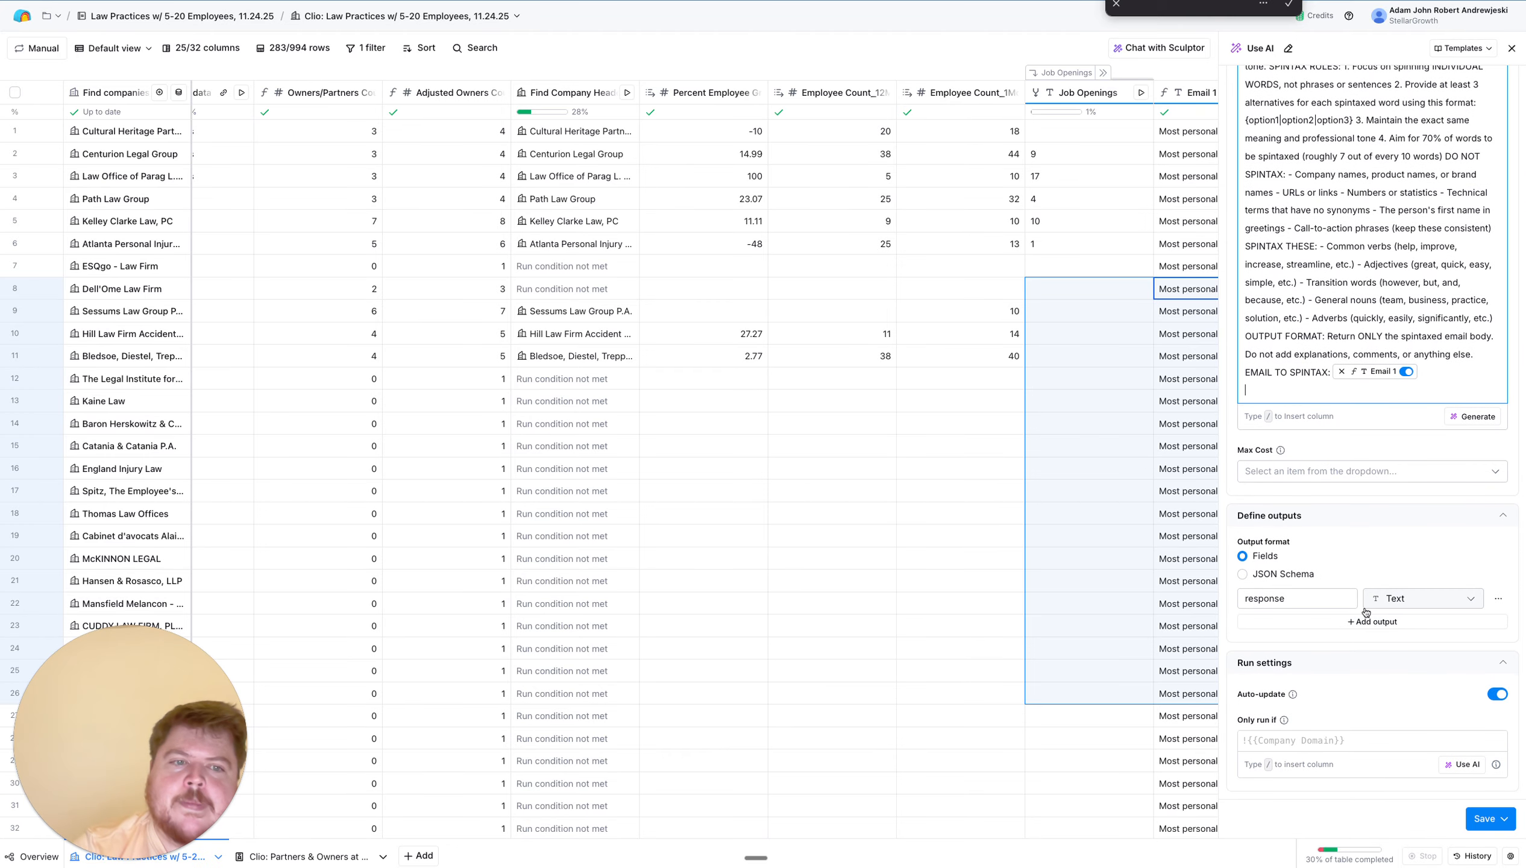
double_click(1265, 598)
text(Spinta)
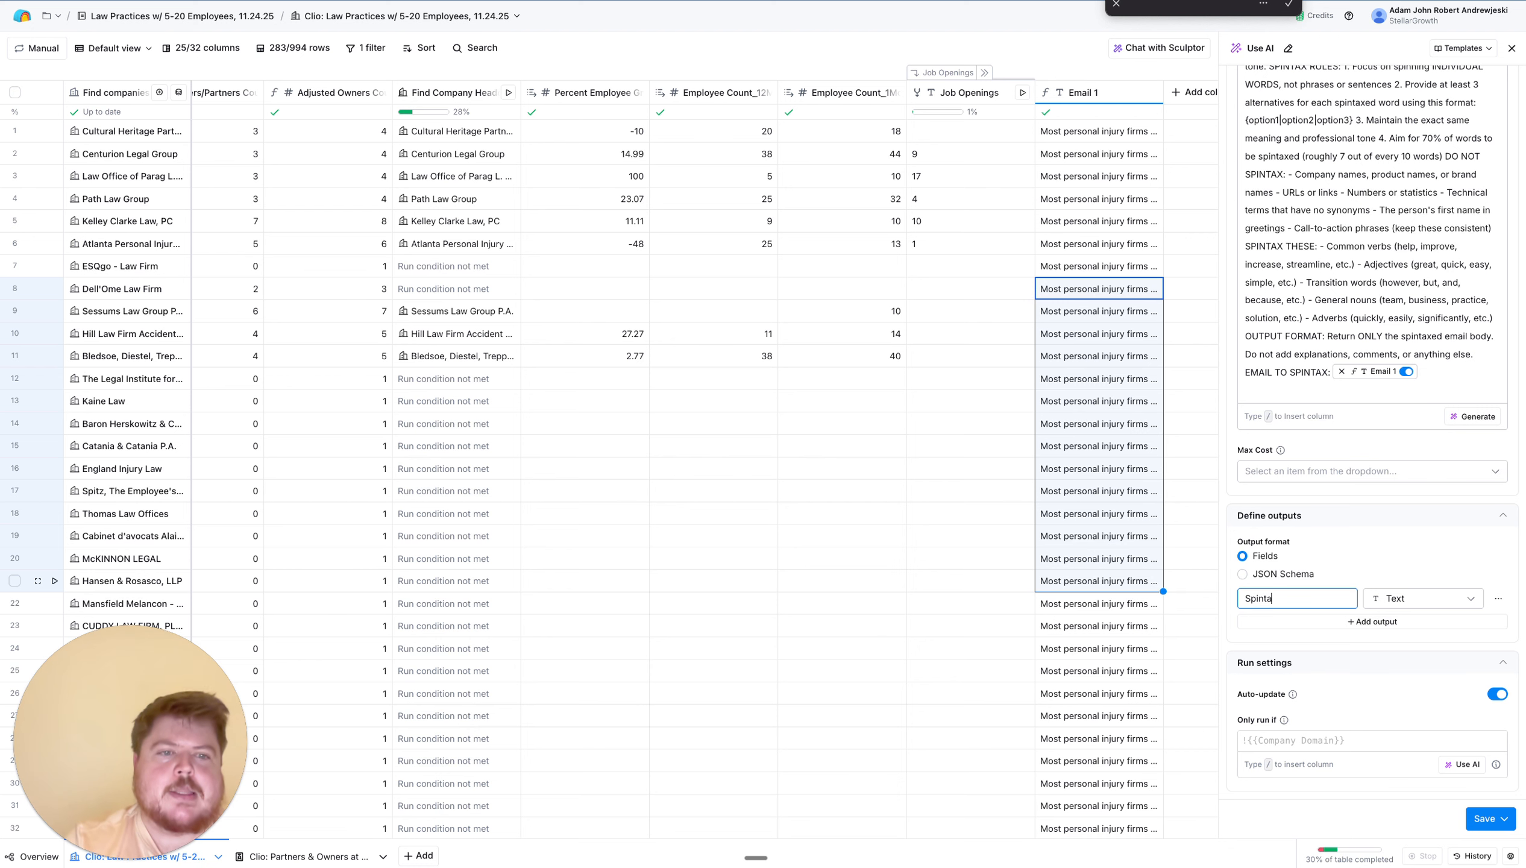
text(xxed Email)
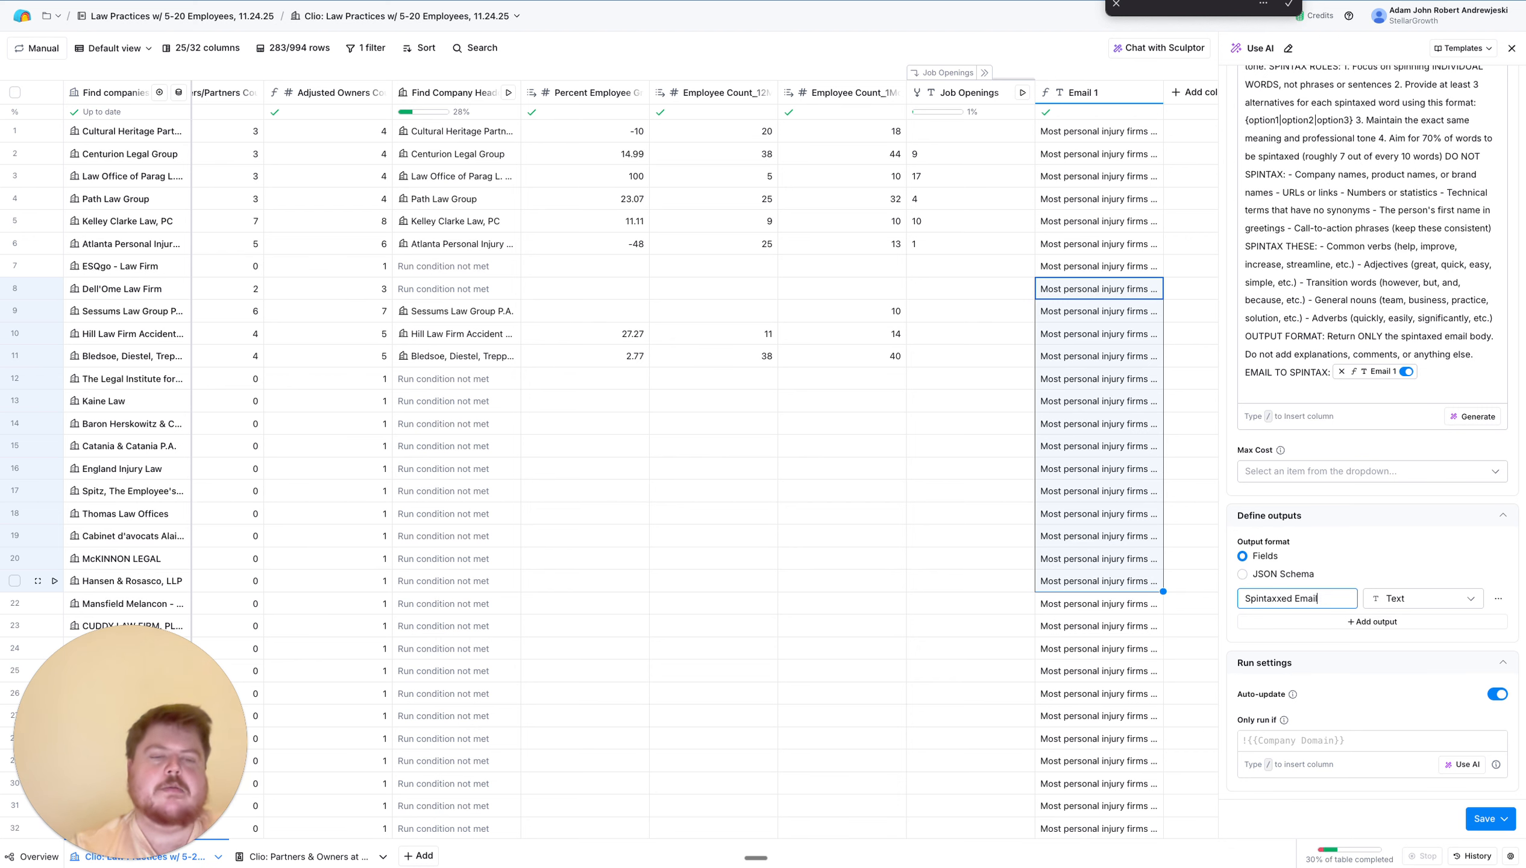
text(v)
text(1)
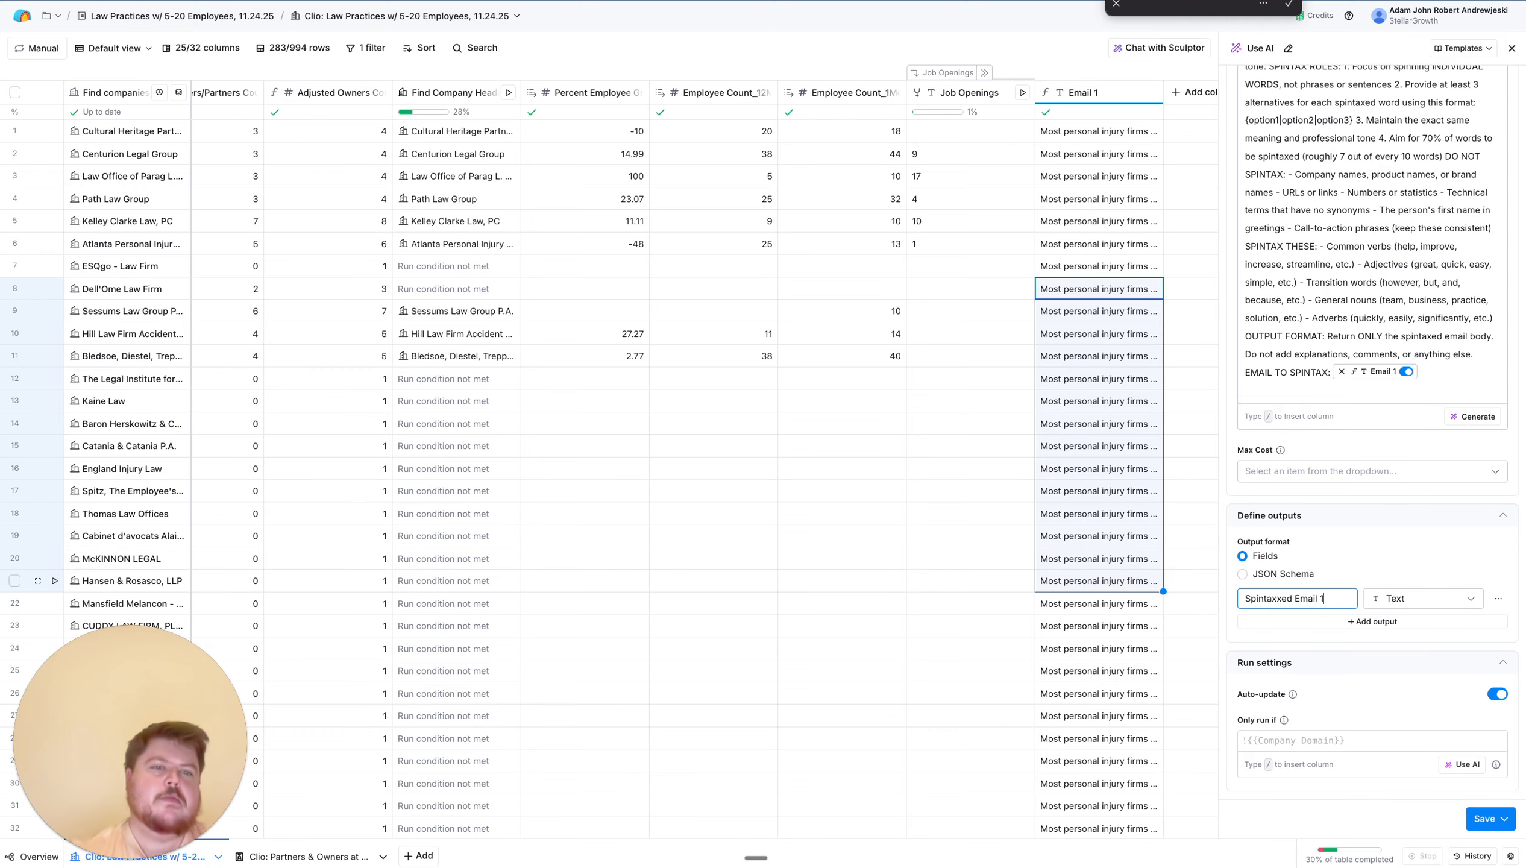
drag(1294, 600, 1276, 600)
double_click(1276, 600)
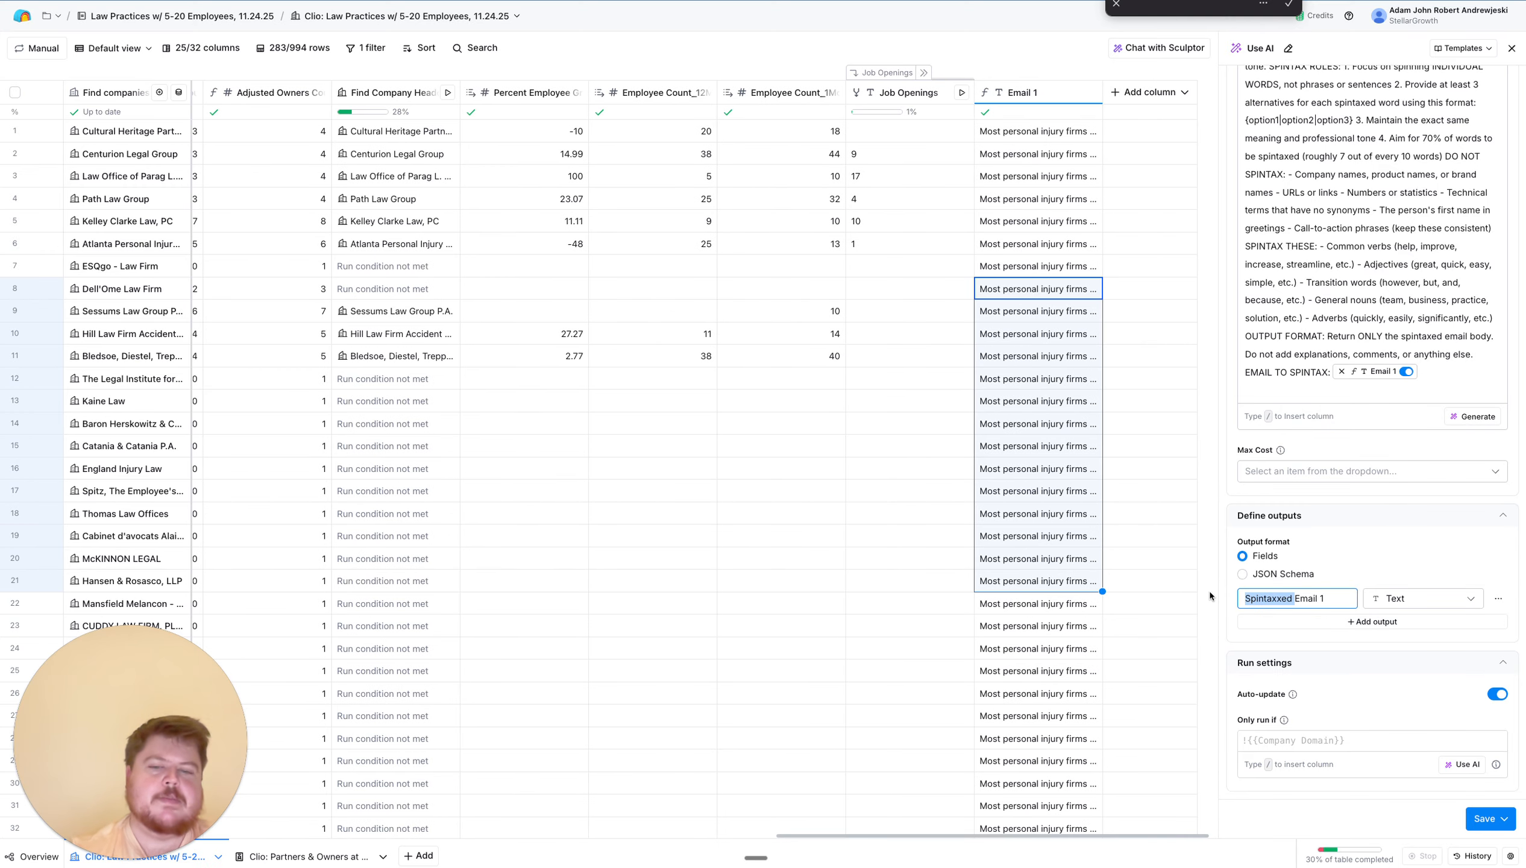
text(Final)
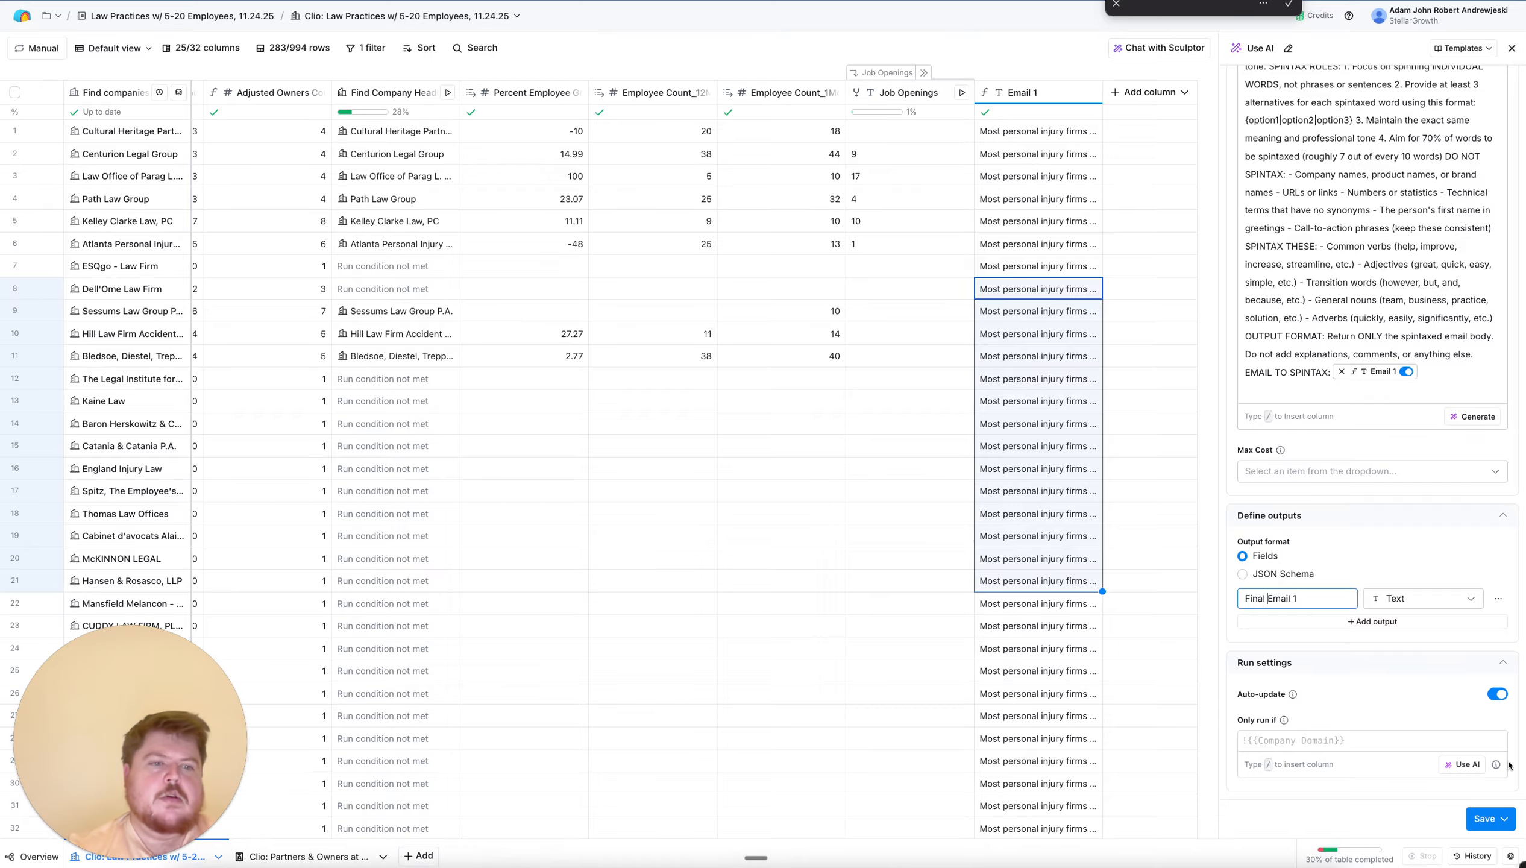
Save the Claygent column, run it on 10 rows, and review the spintaxed email generated for Path Law Group
click(1502, 819)
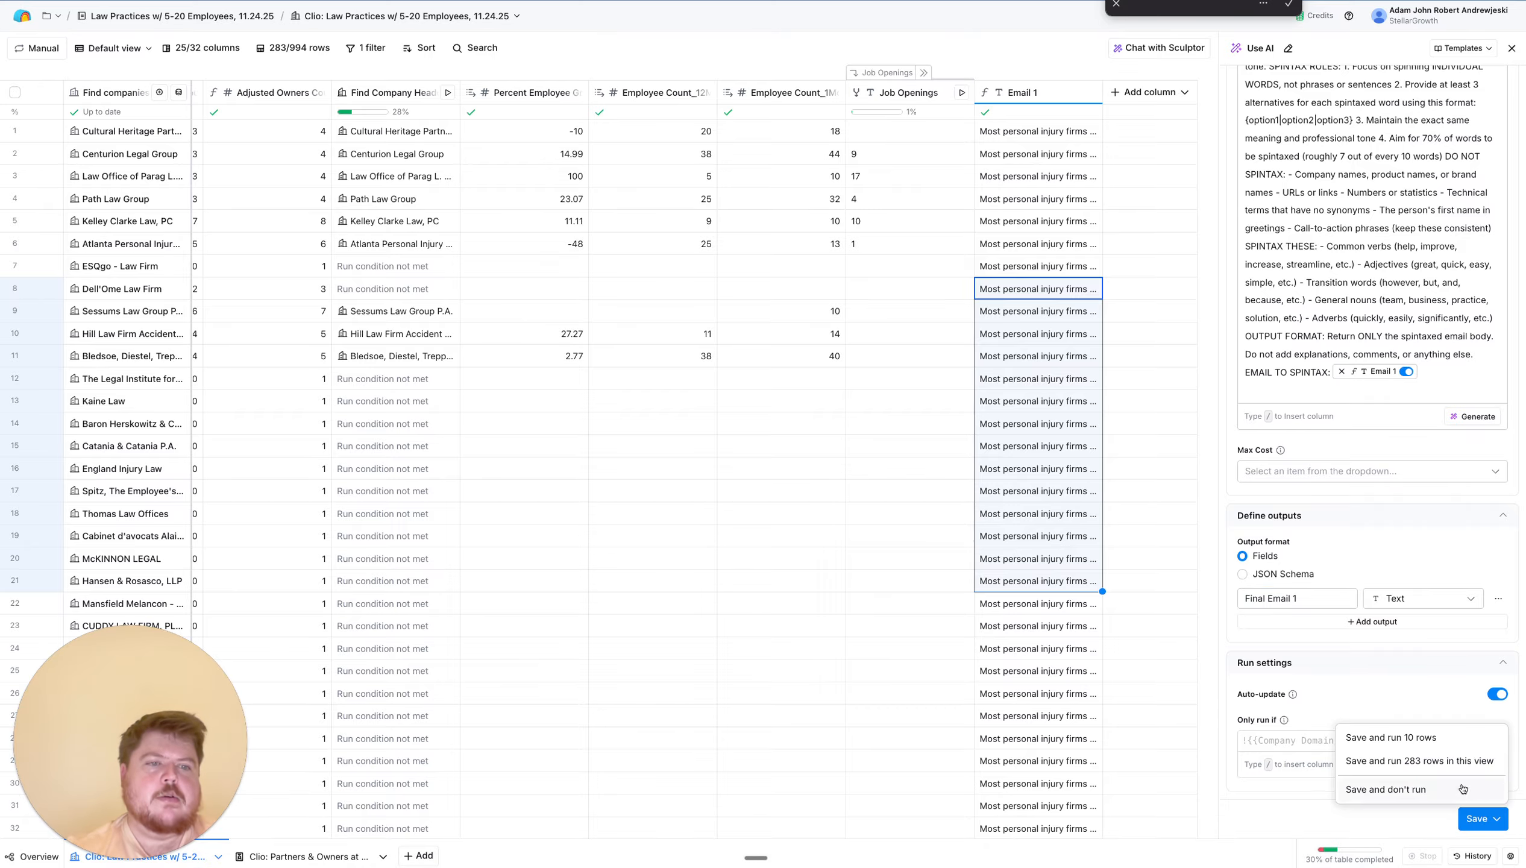
click(1430, 738)
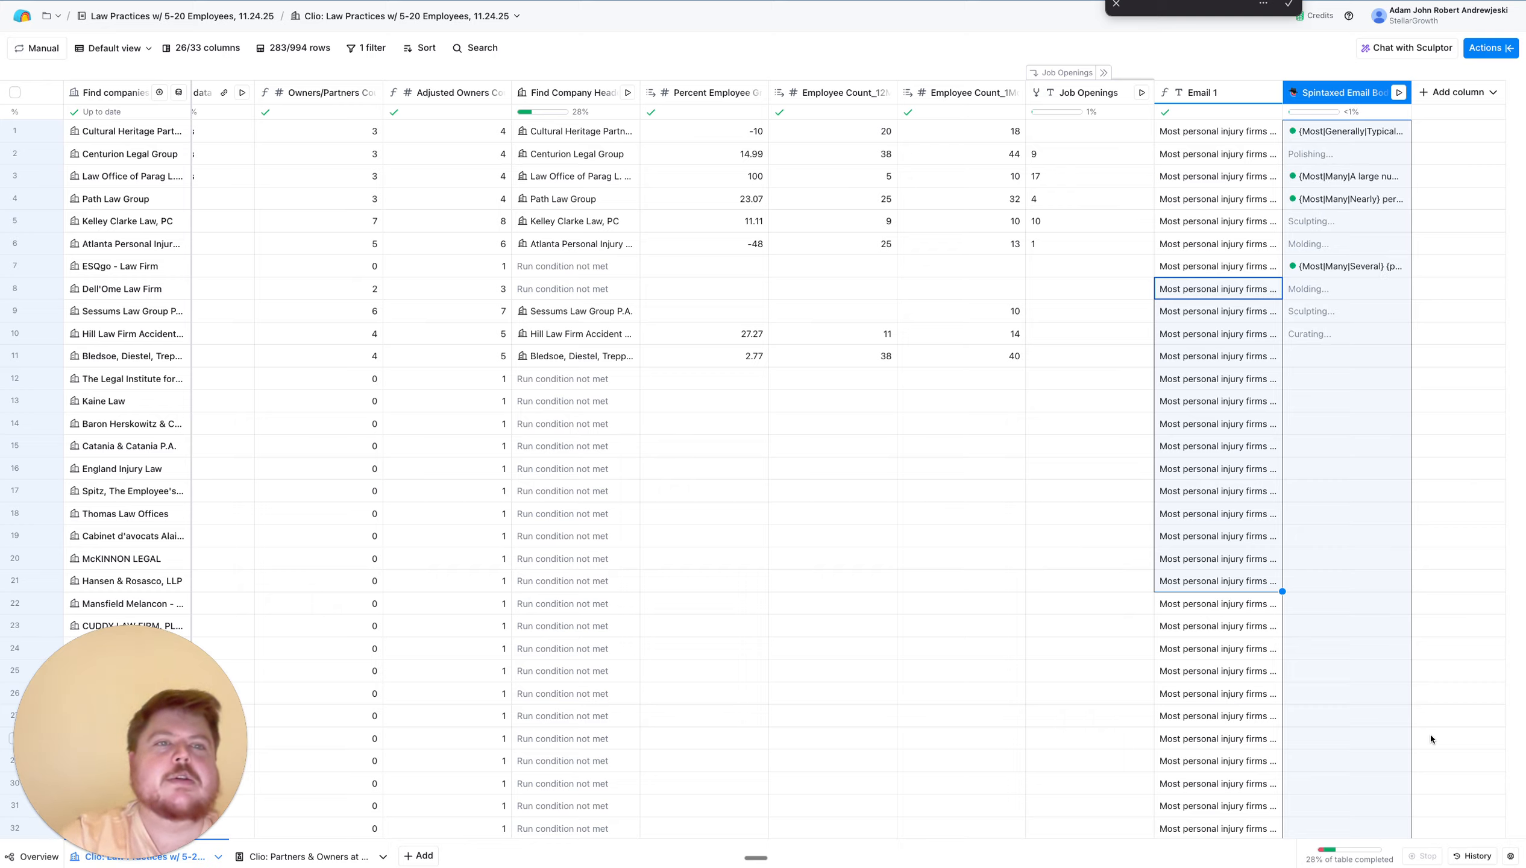
click(1329, 206)
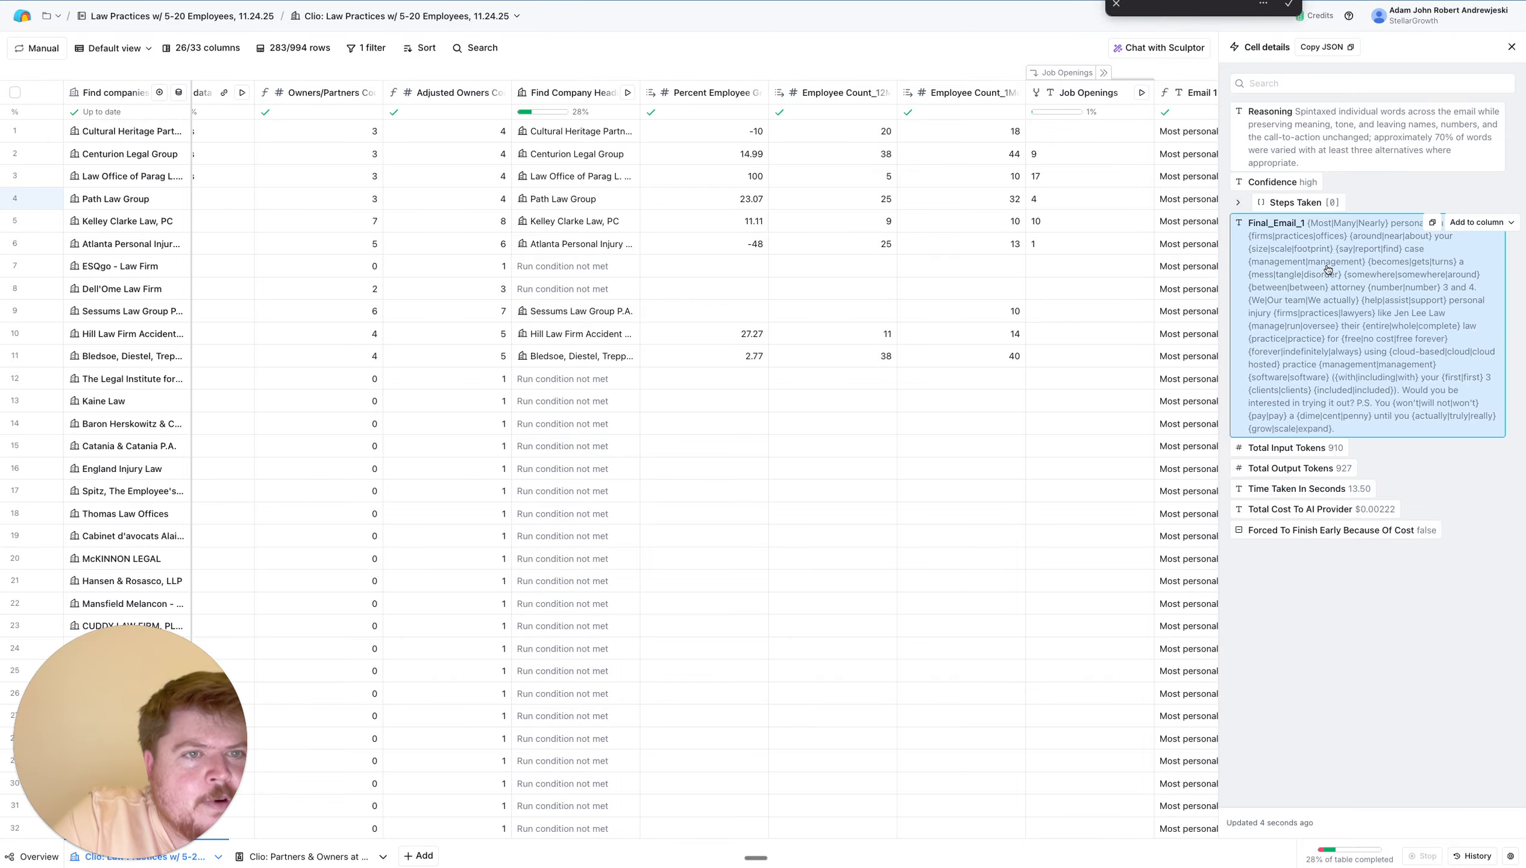
click(1513, 47)
Append to the Spintaxed Email Body prompt: "You must review your result to make sure it makes sense and fix it if necessary before outputting the final message"
click(1348, 96)
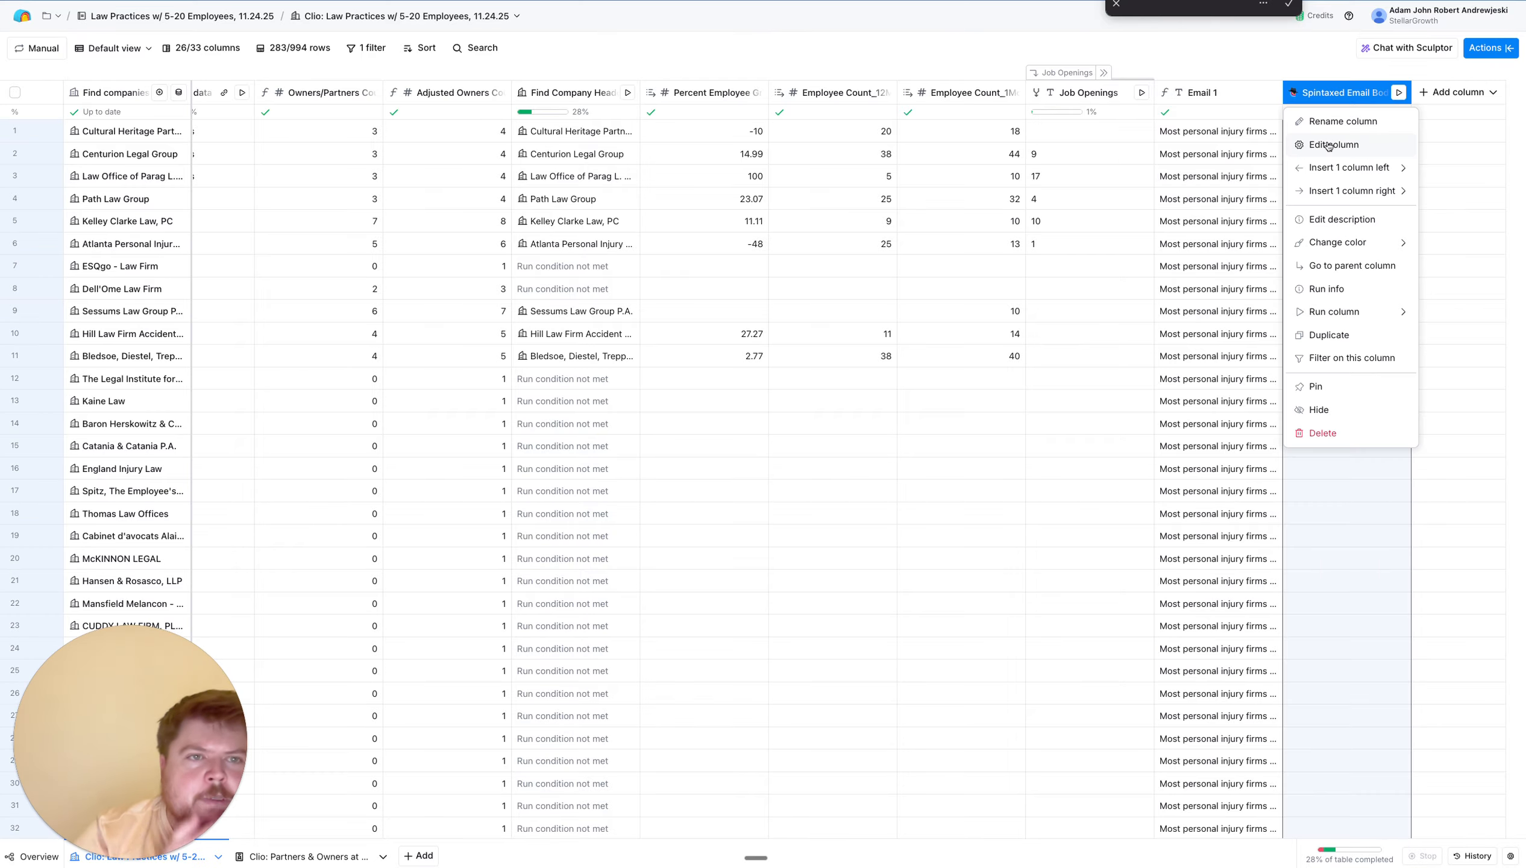
click(1327, 146)
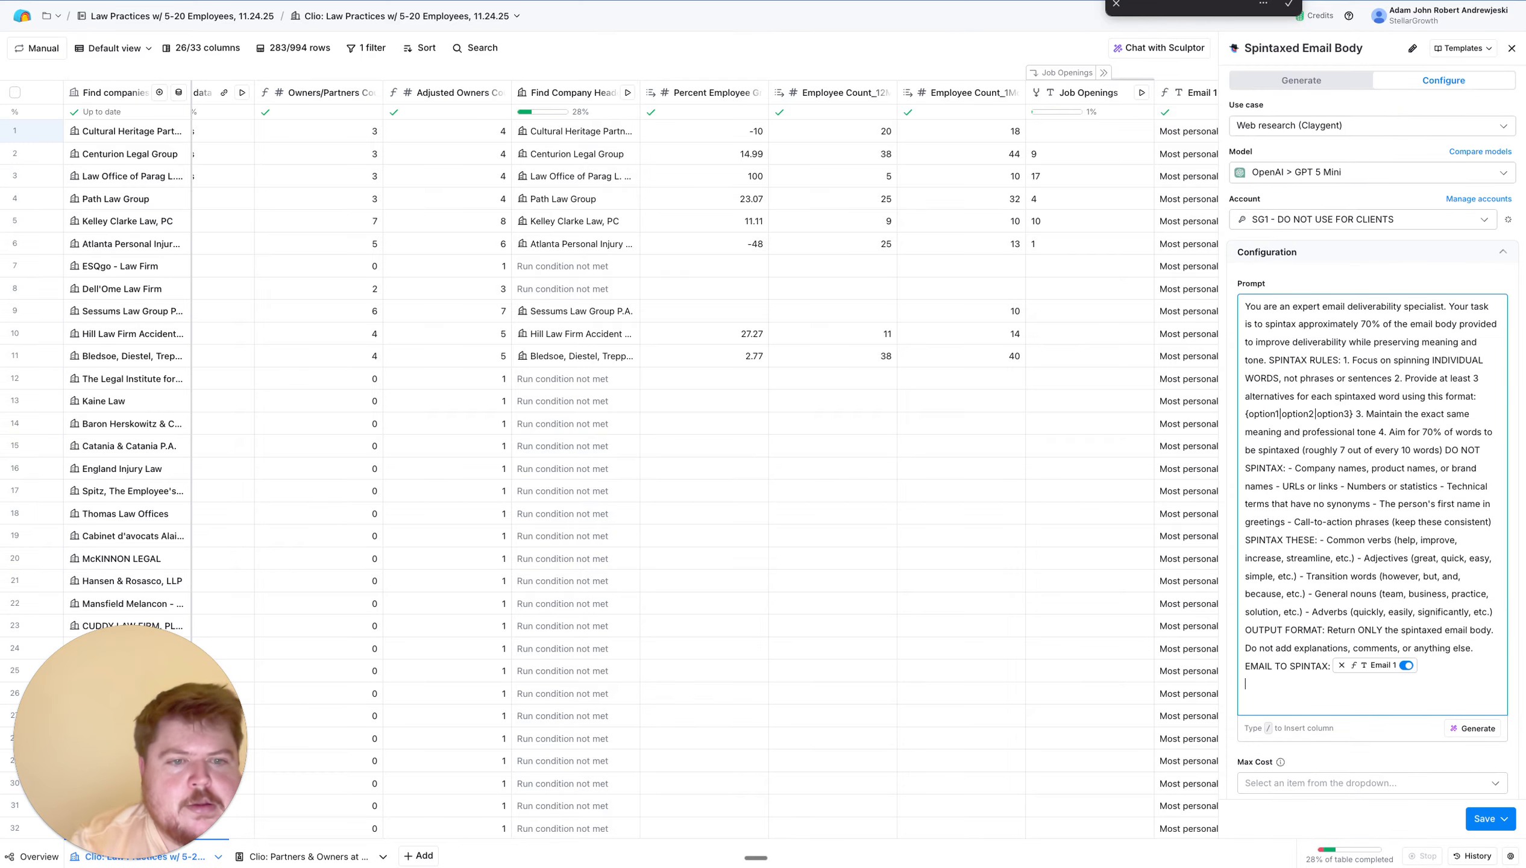
text(You must r)
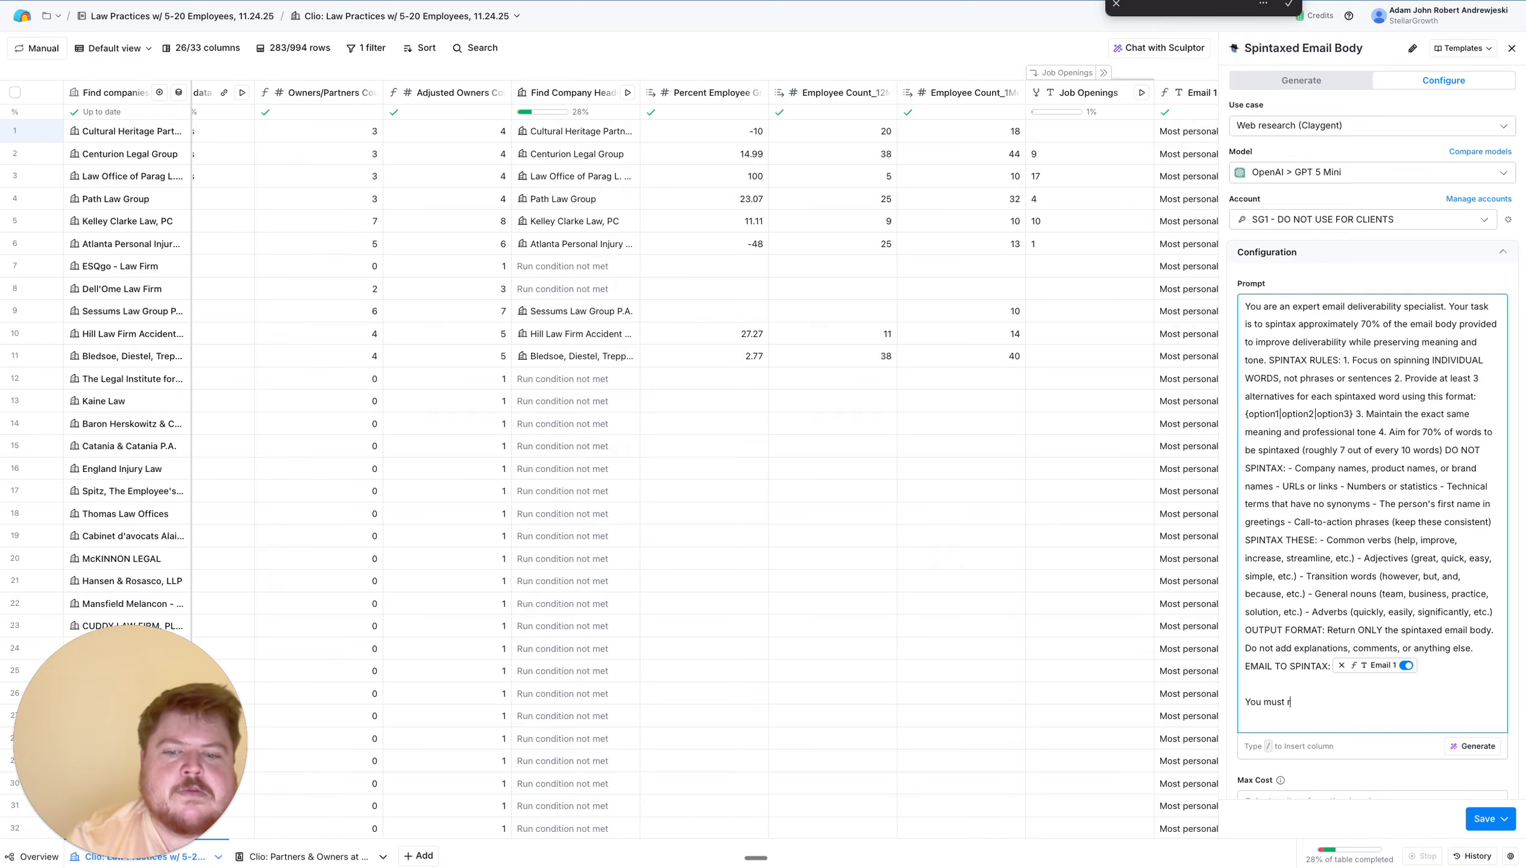
text(eview. your resu)
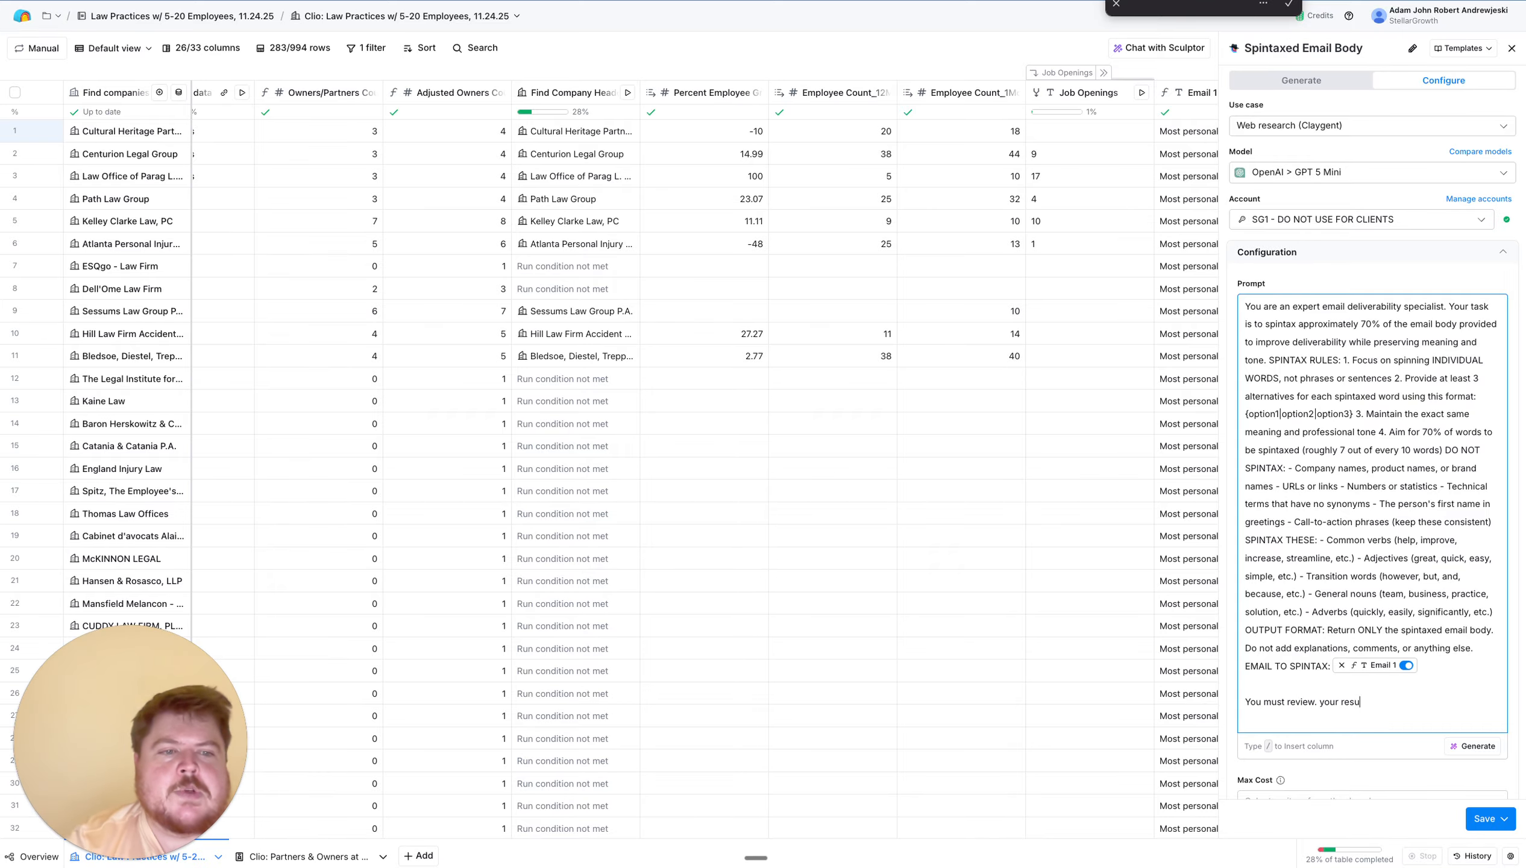
text(lt to make sure it ma)
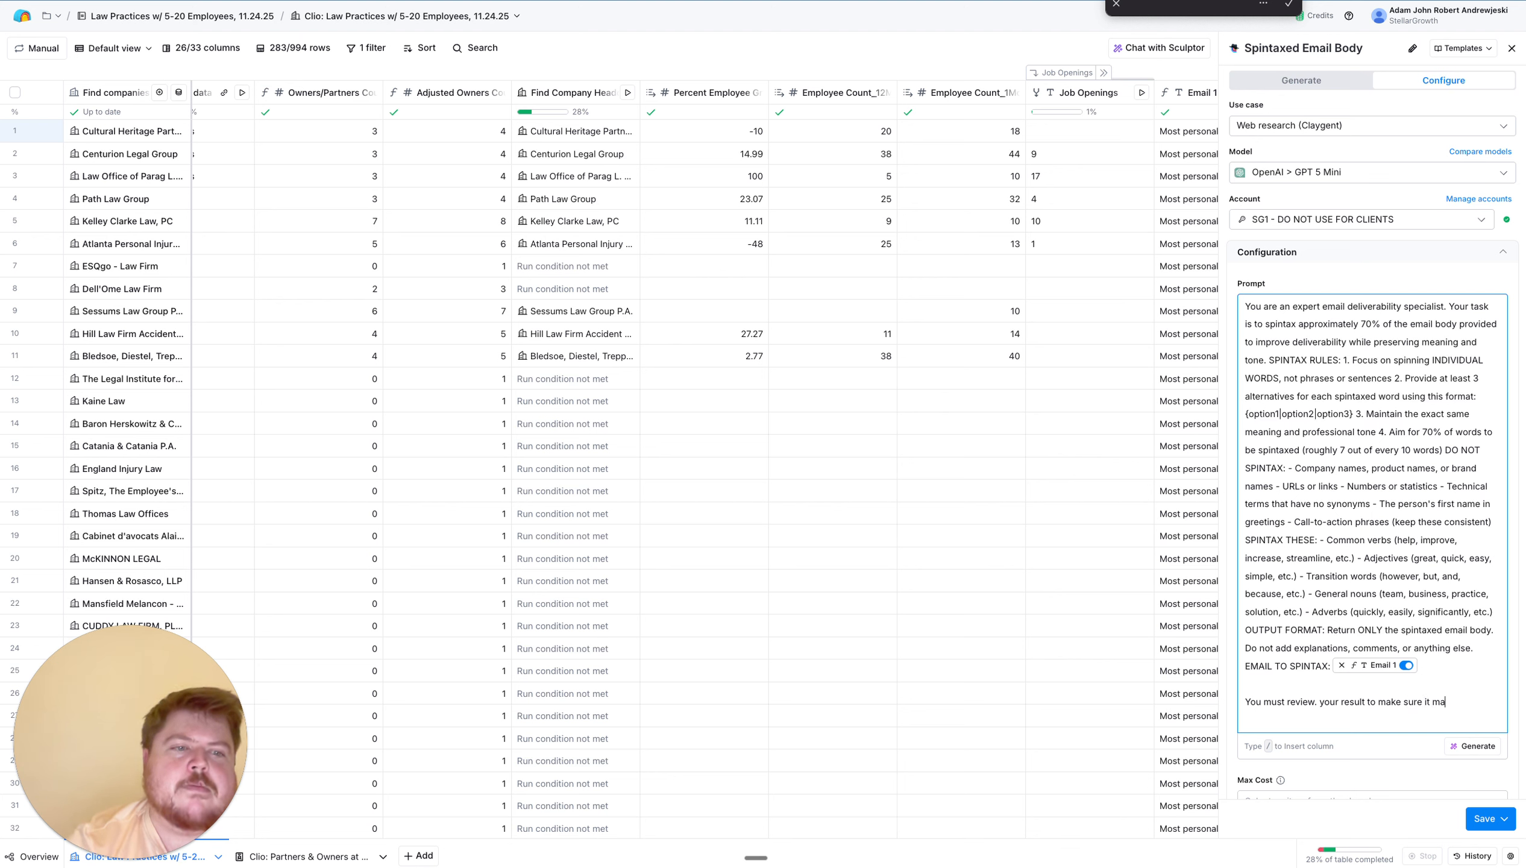
text(kes sense and )
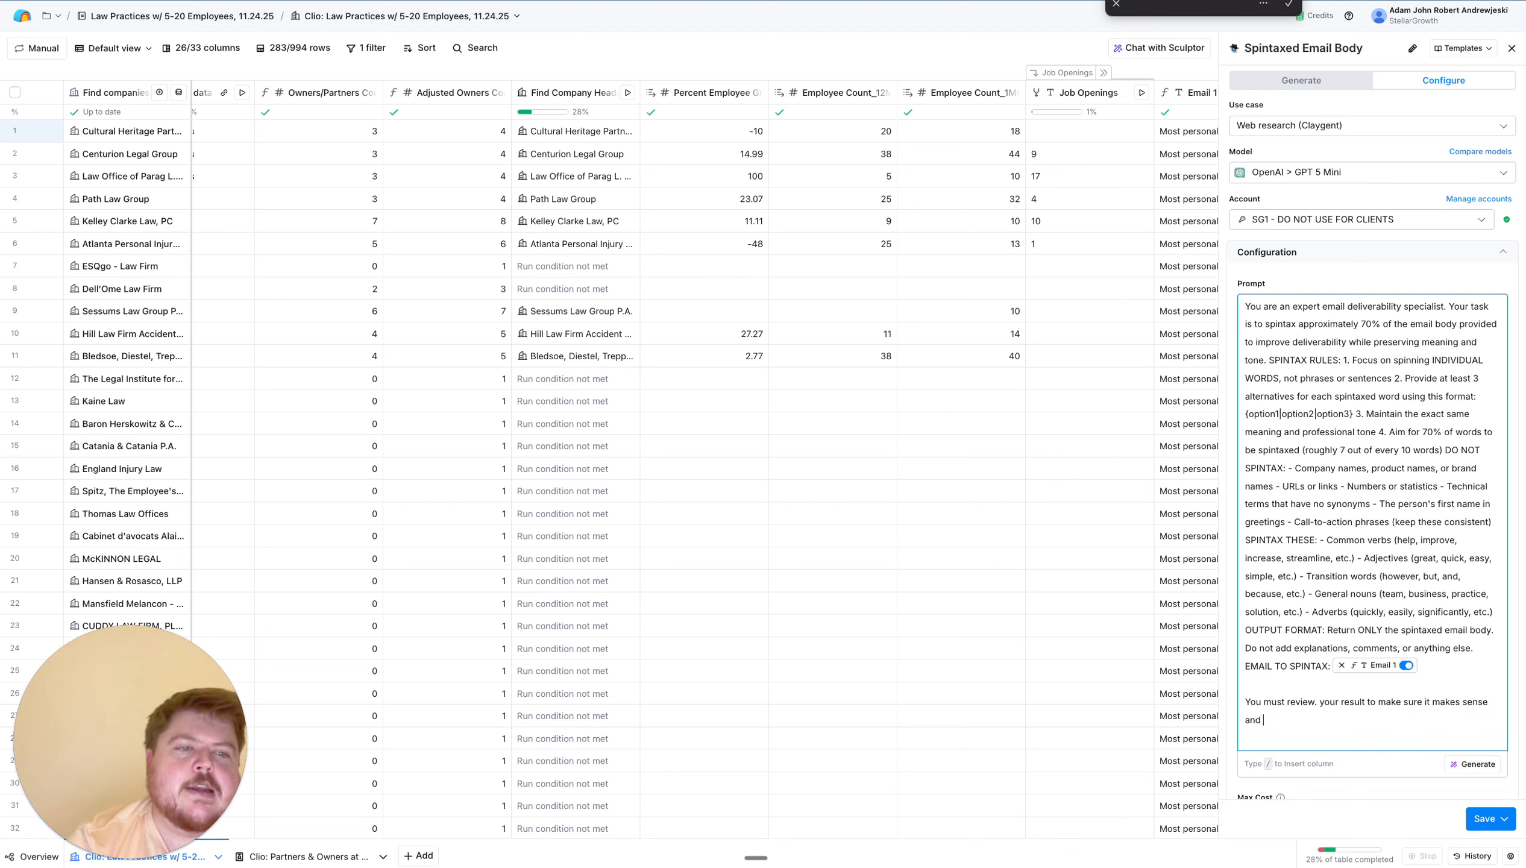
text(fix it if nec)
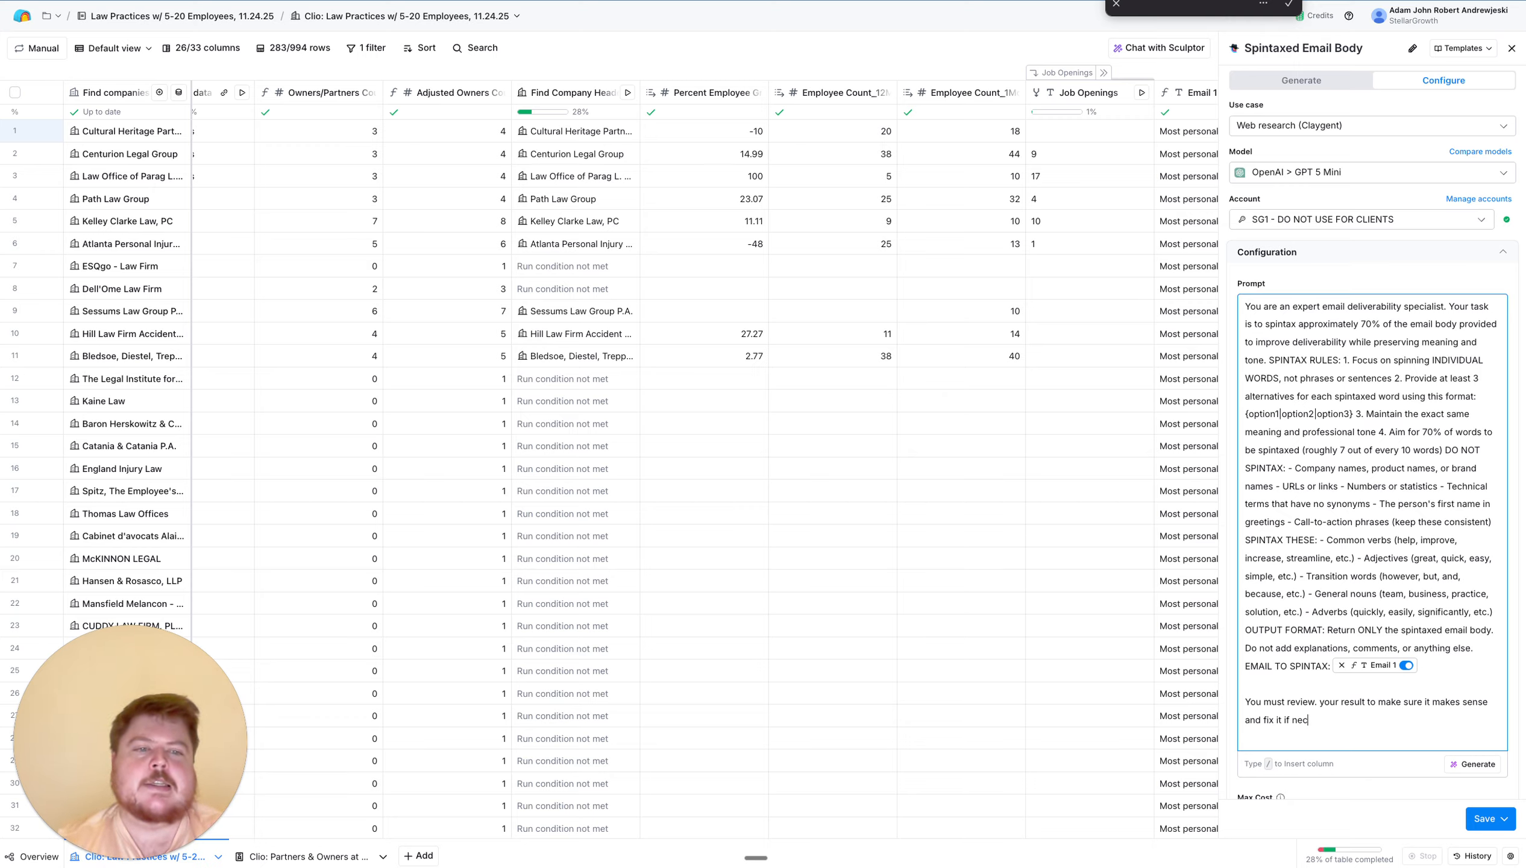
text(essary befo)
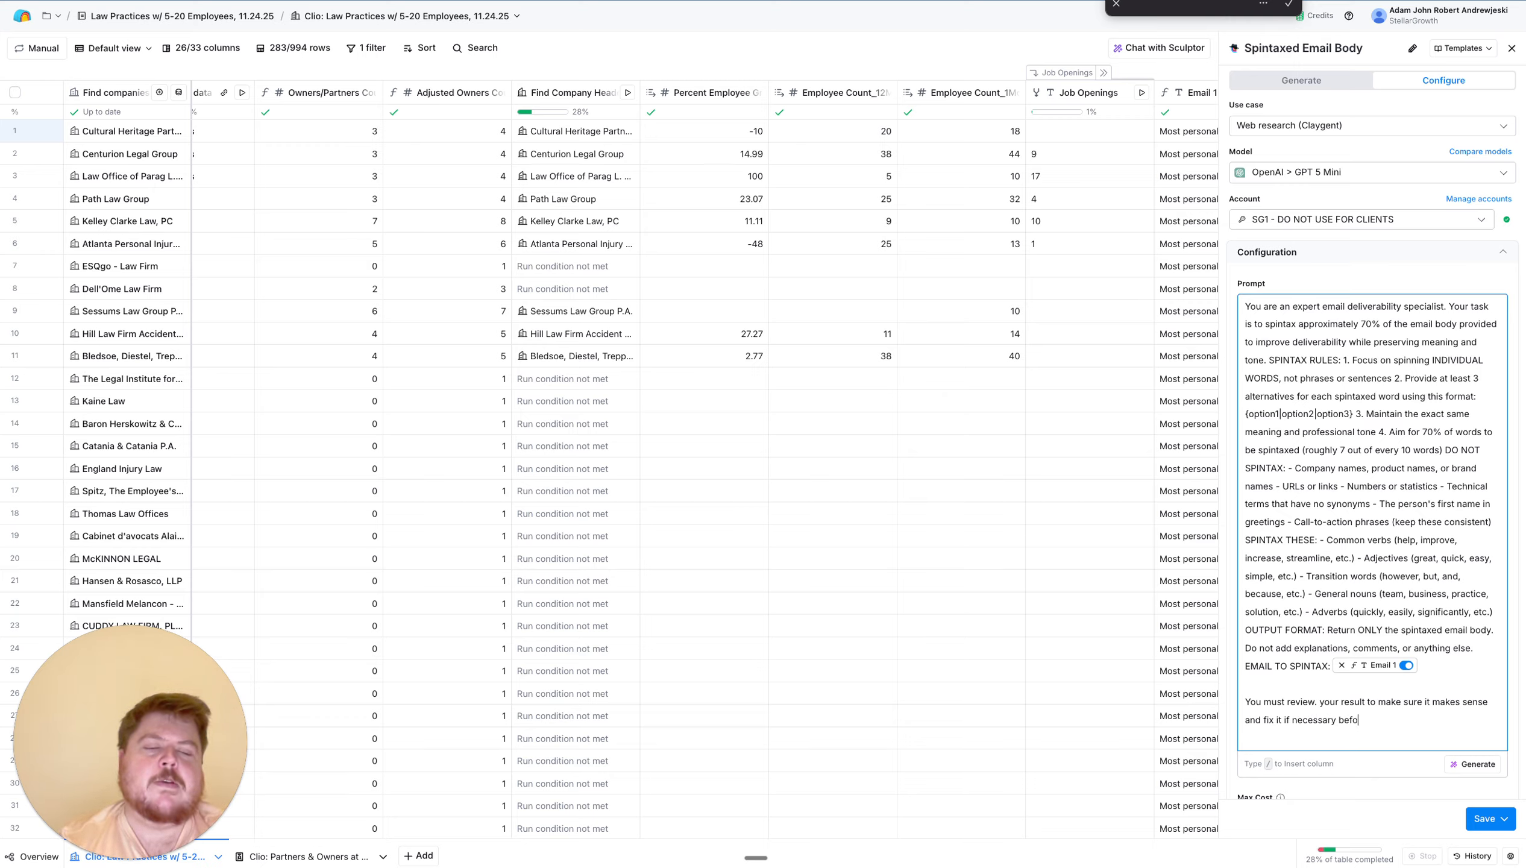
text(re outp)
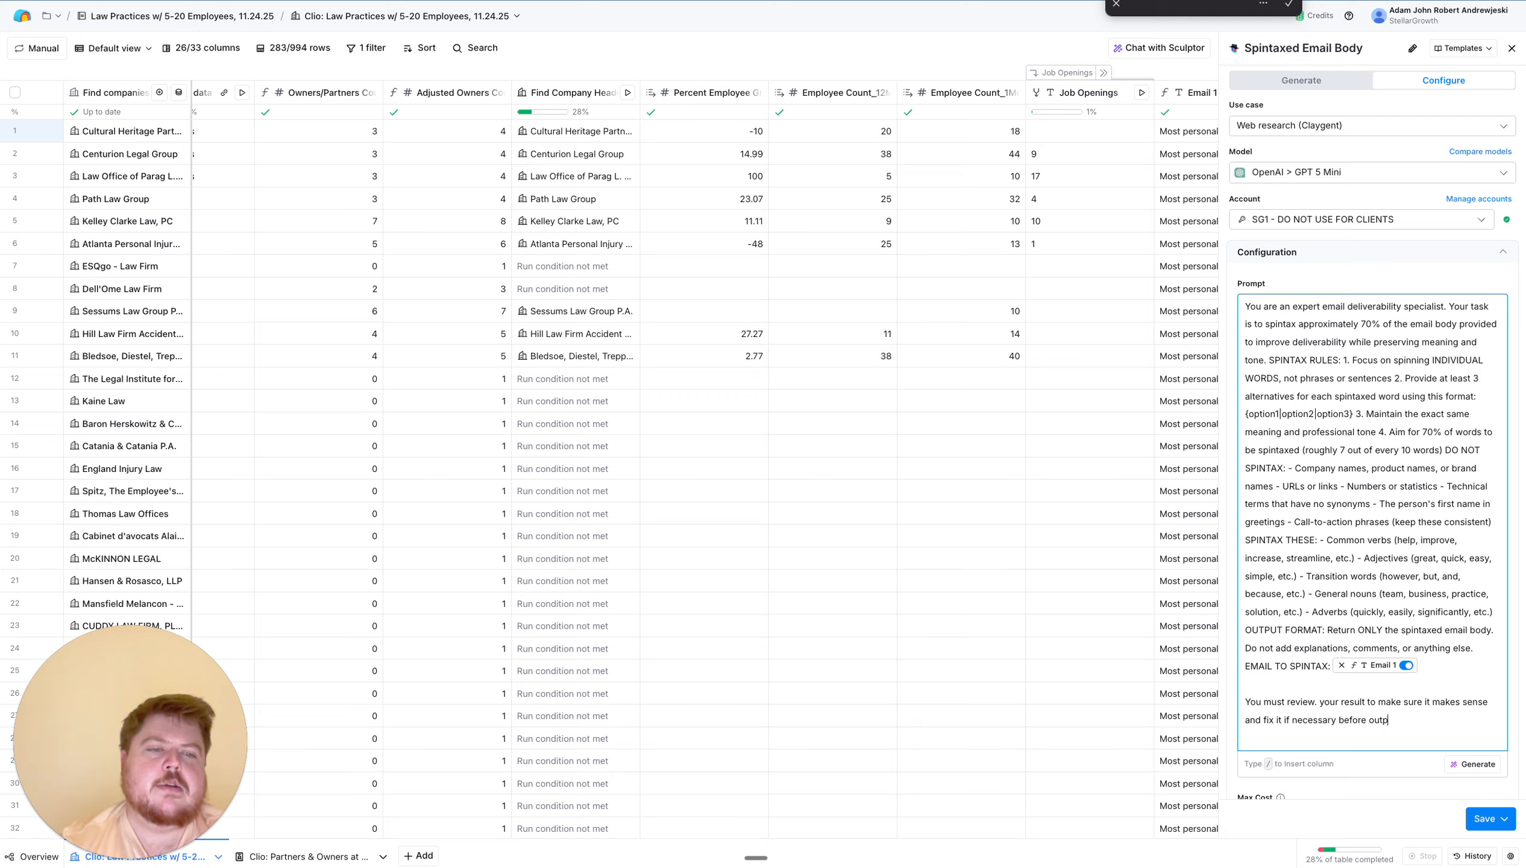
text(utting the final )
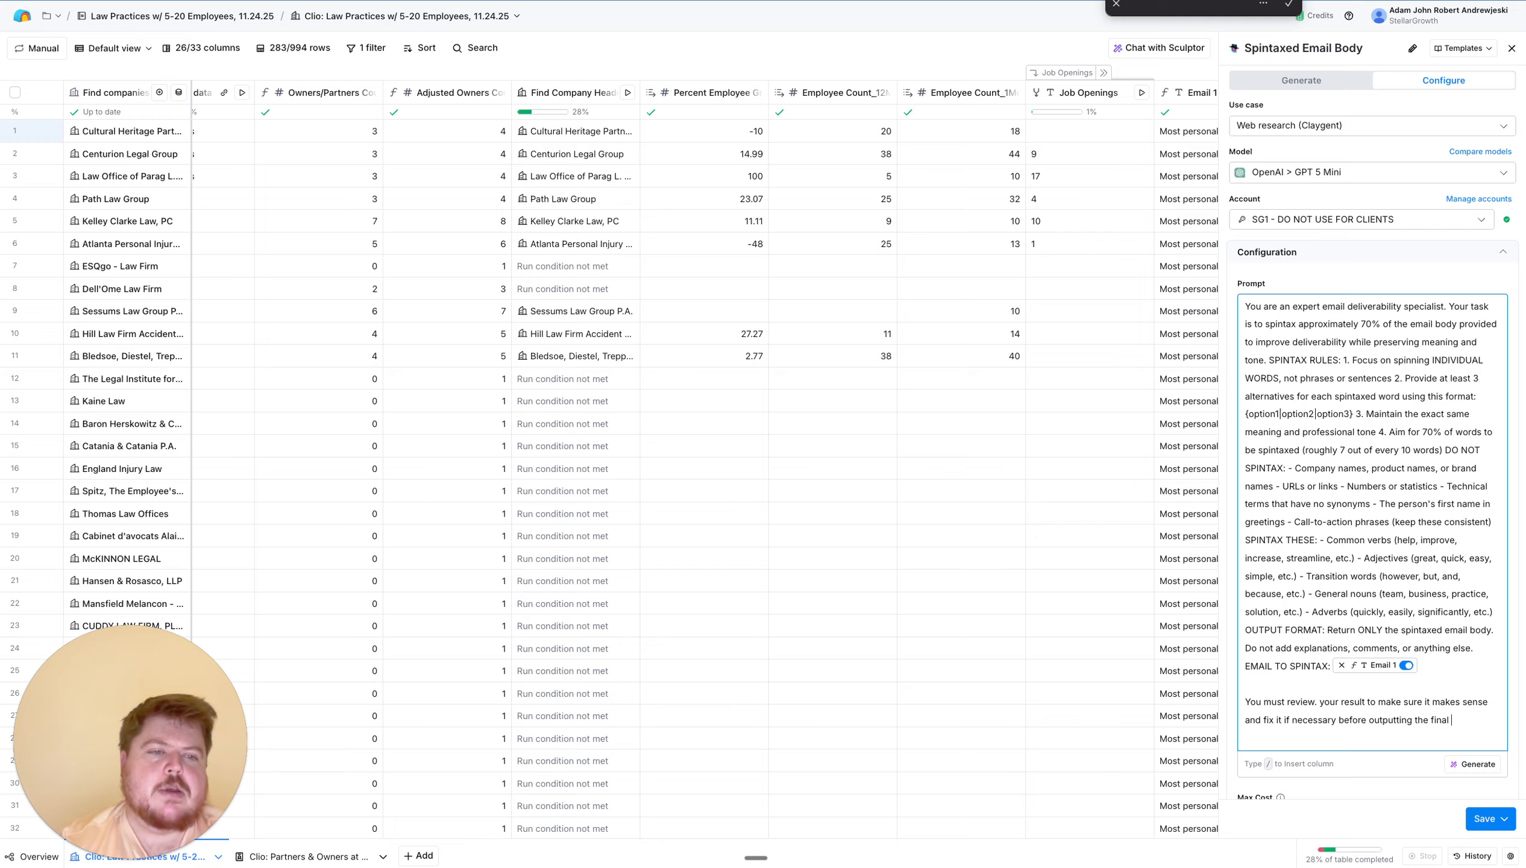
text(memessage)
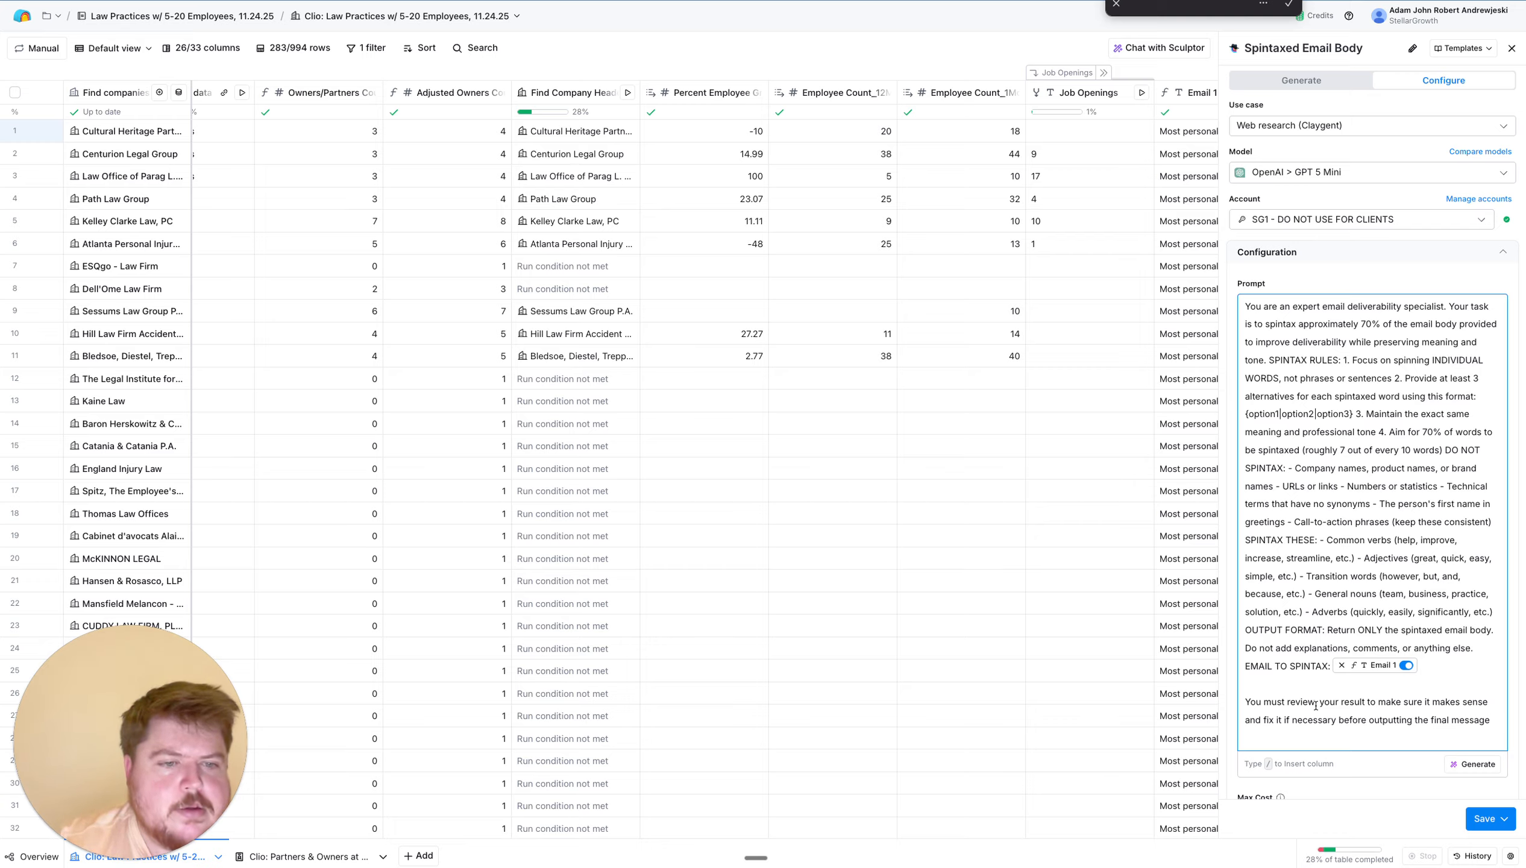
Save and rerun the spintax column on 10 rows, and copy the first row's Final_Email_1 output
click(1487, 819)
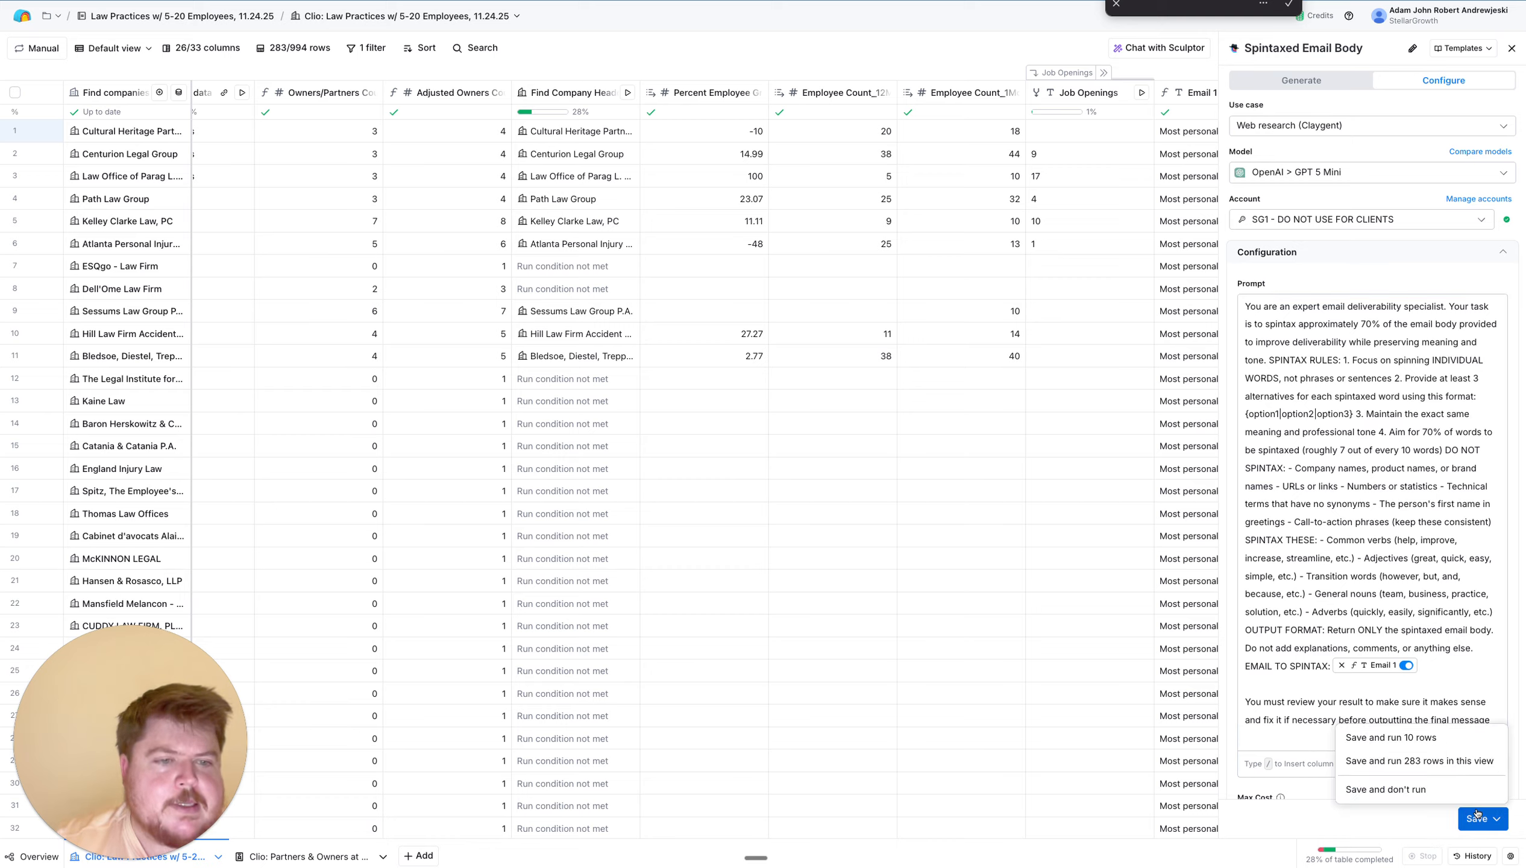
click(1415, 737)
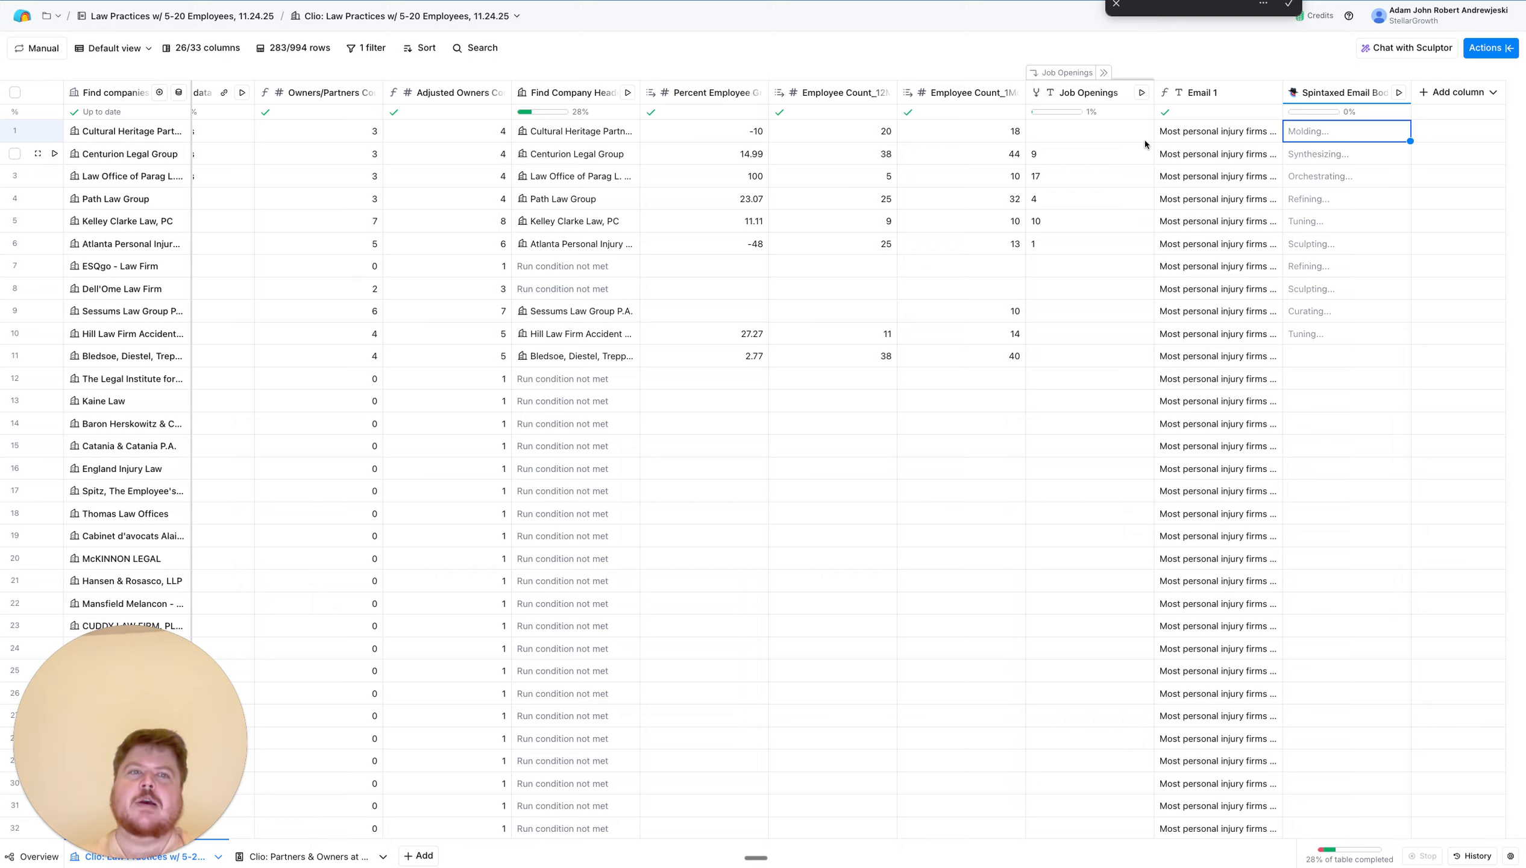
click(1192, 91)
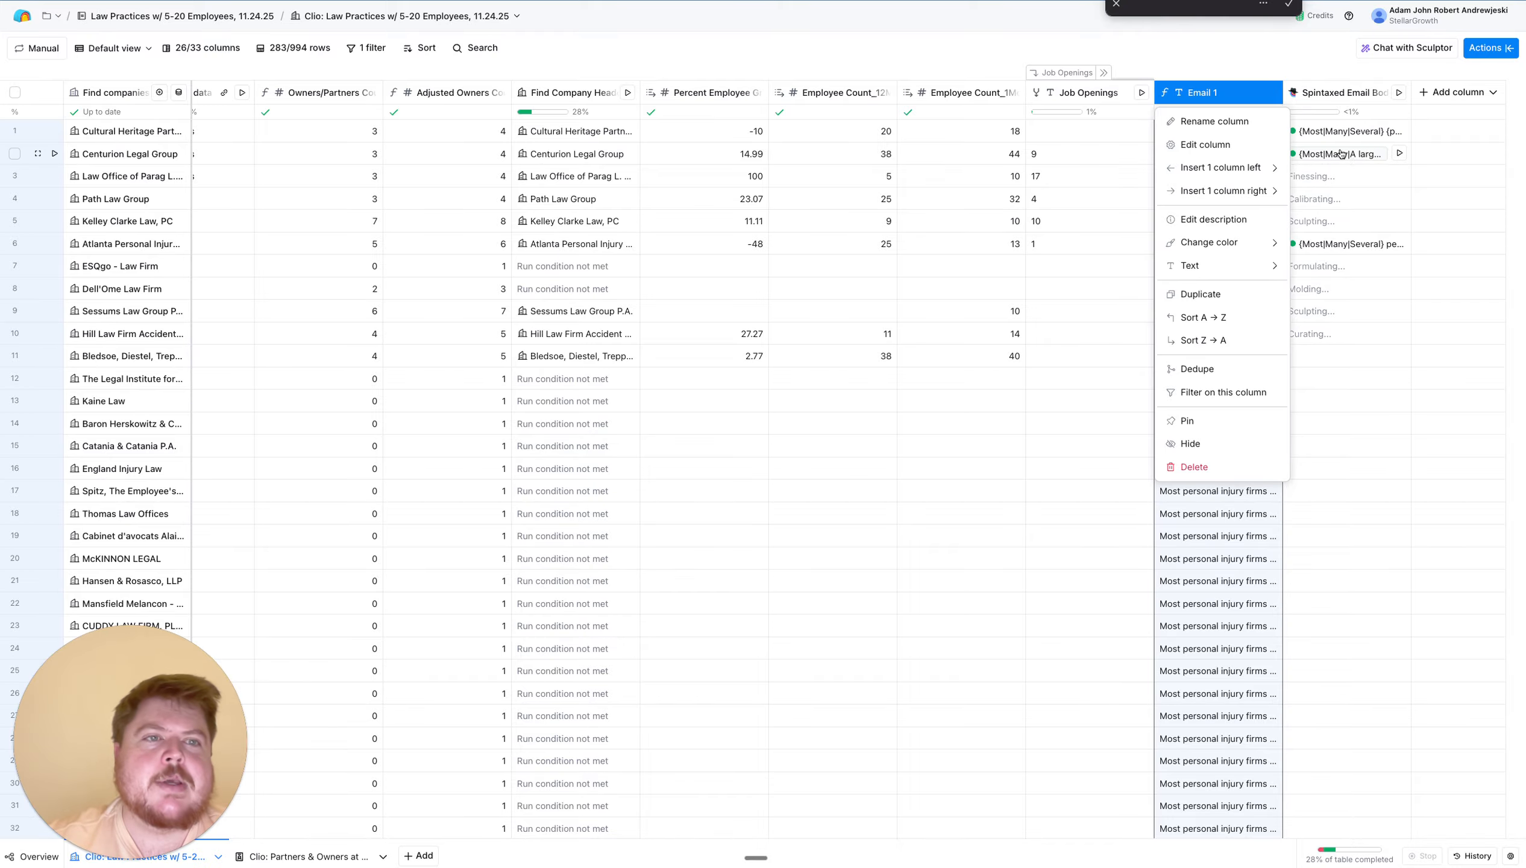
click(1342, 135)
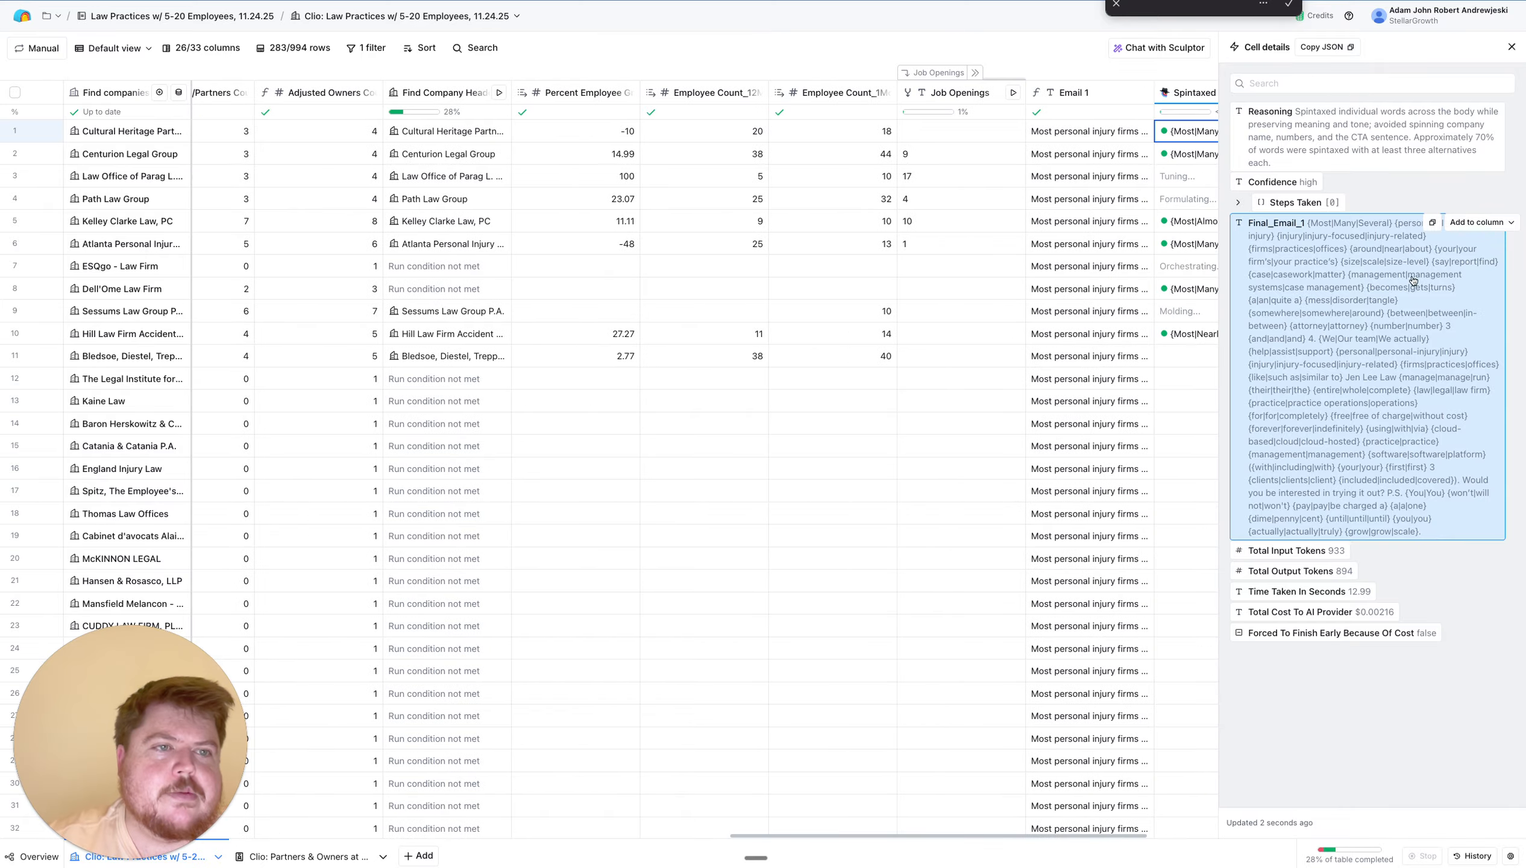
click(1432, 224)
click(1512, 47)
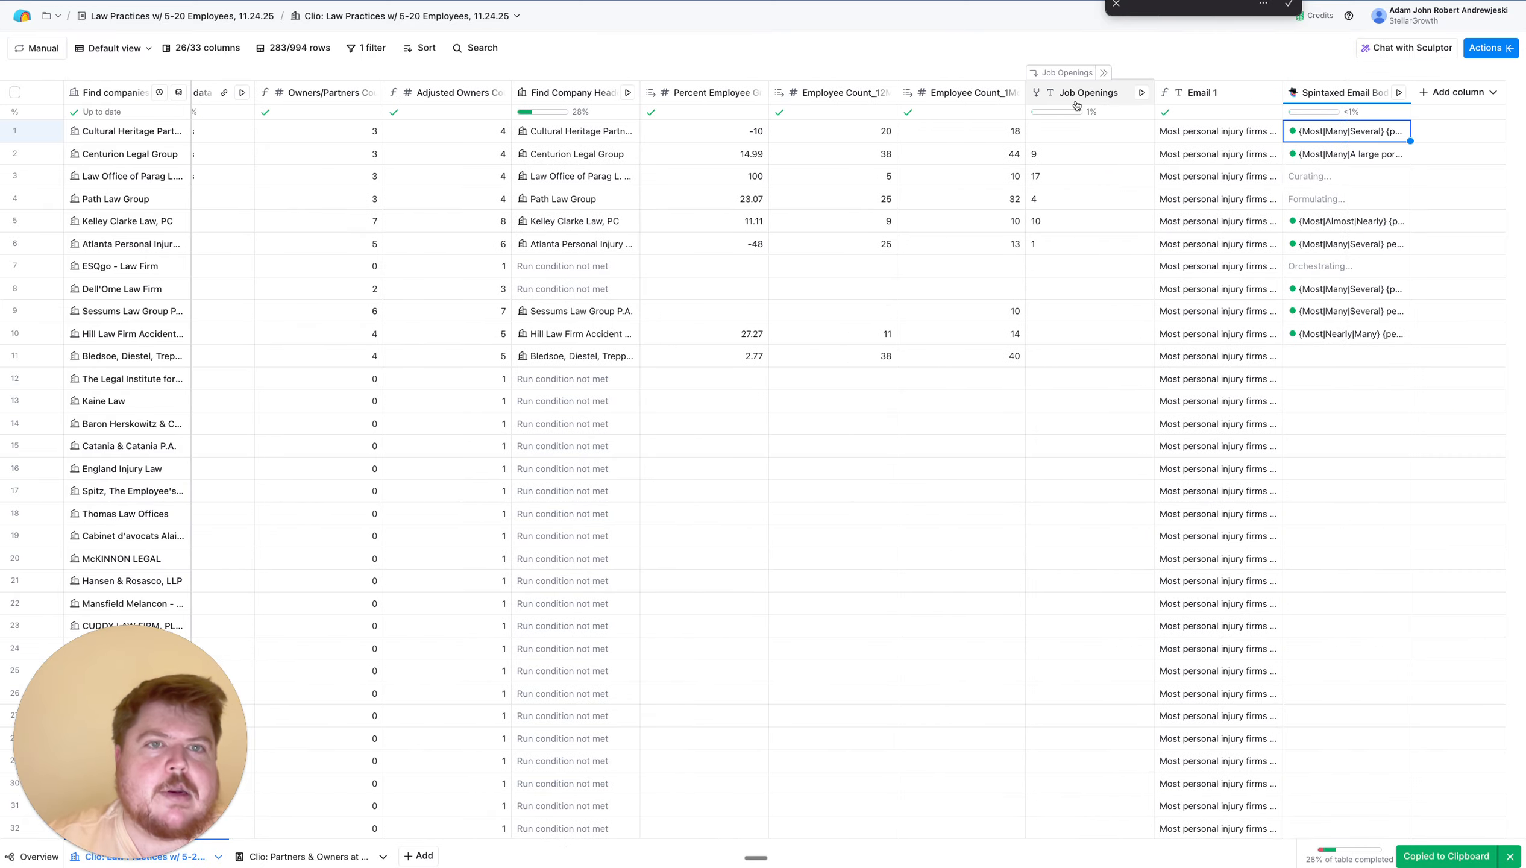
Open the Email 1 column's email text for editing
click(1240, 96)
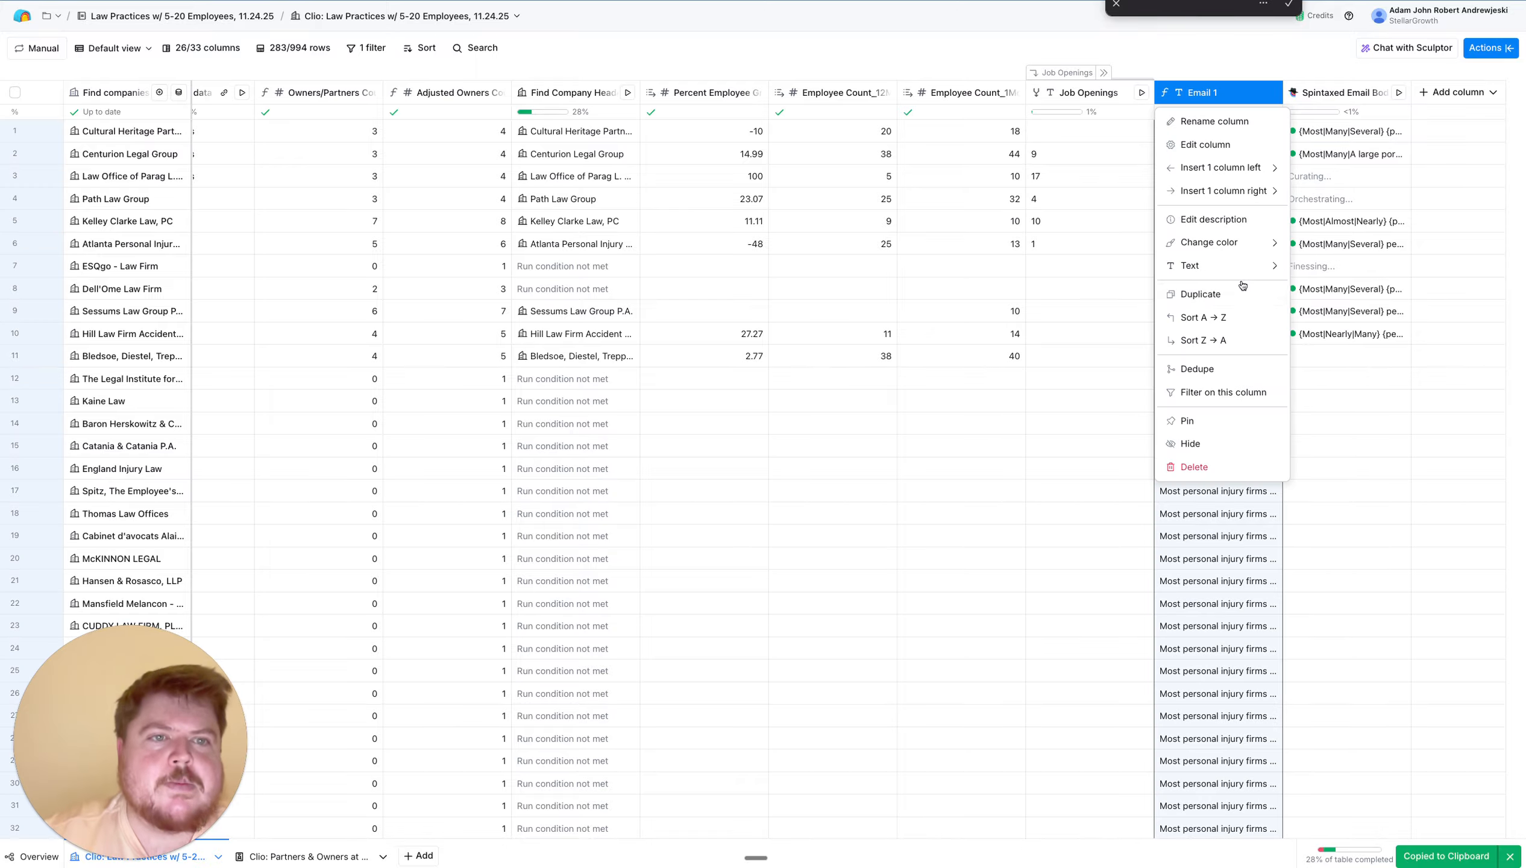
click(1212, 146)
click(1430, 369)
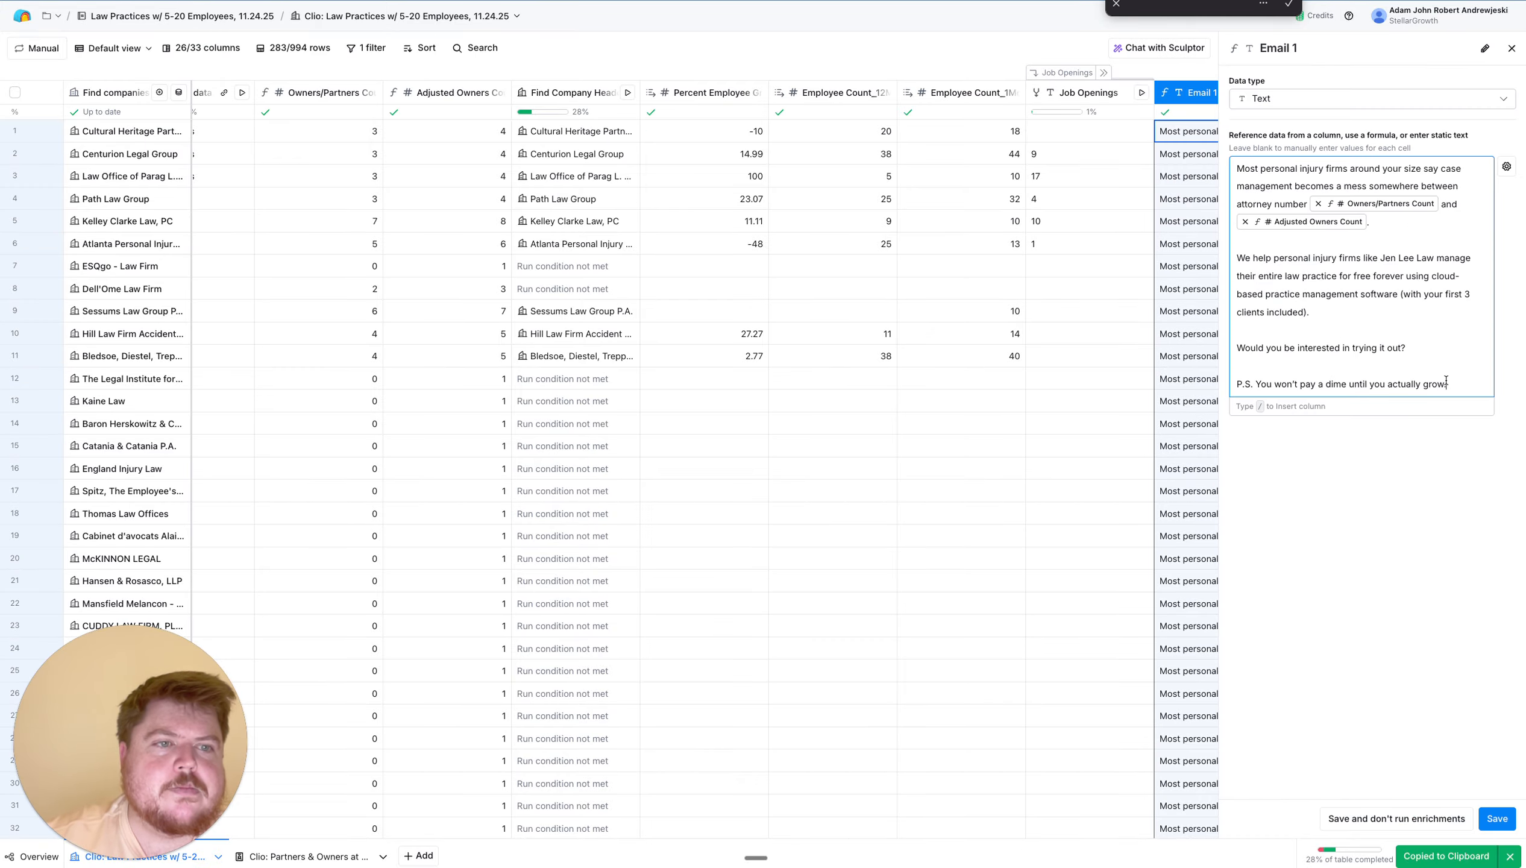
Paste the copied spintaxed email below the original Email 1 text and review its word alternatives
key(Return)
key(Return)
key(ctrl+v)
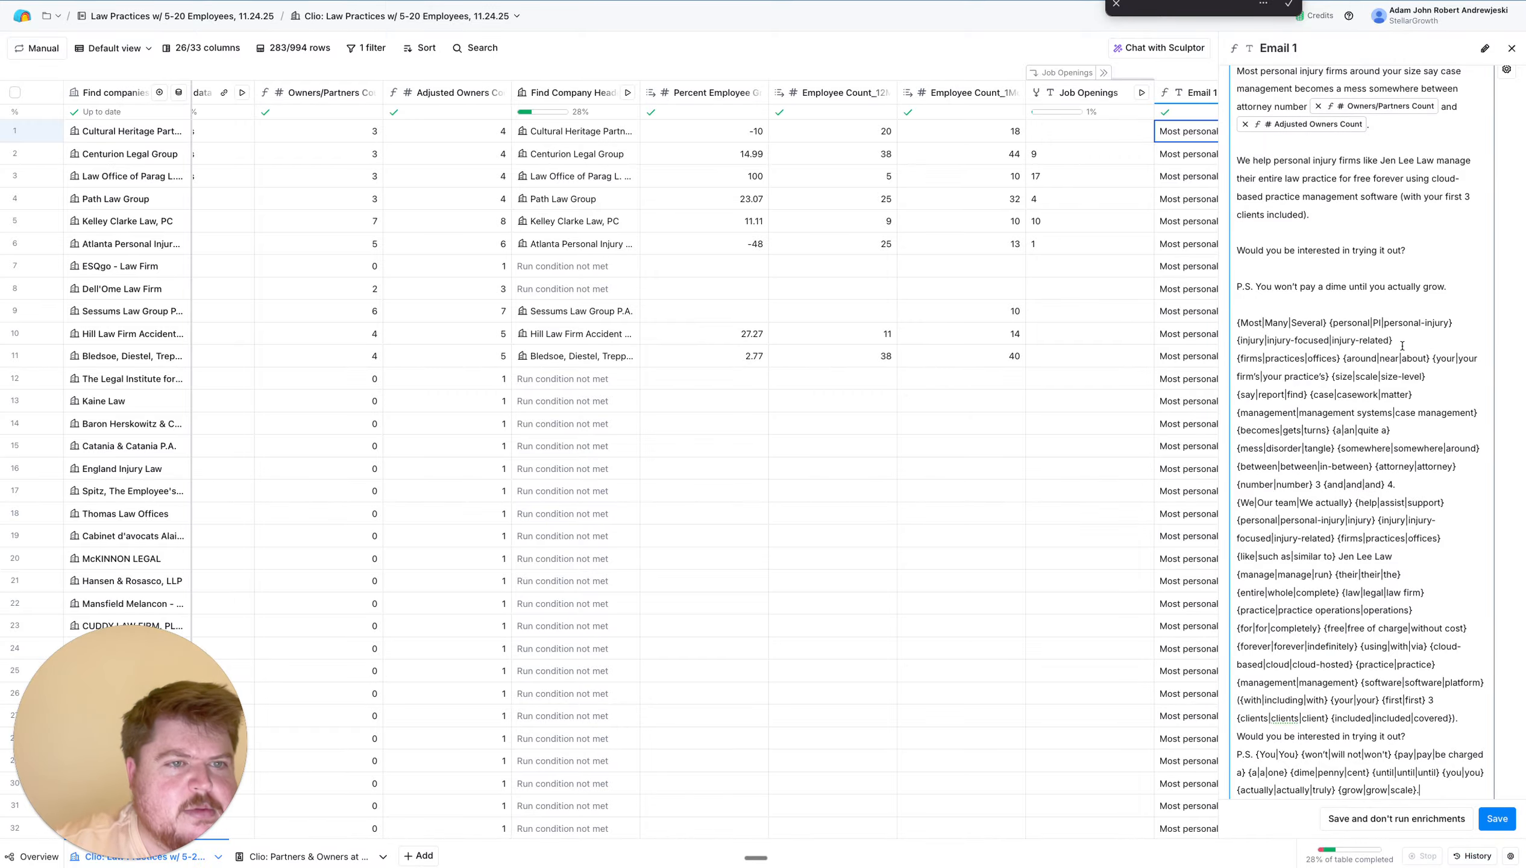
drag(1406, 337, 1237, 340)
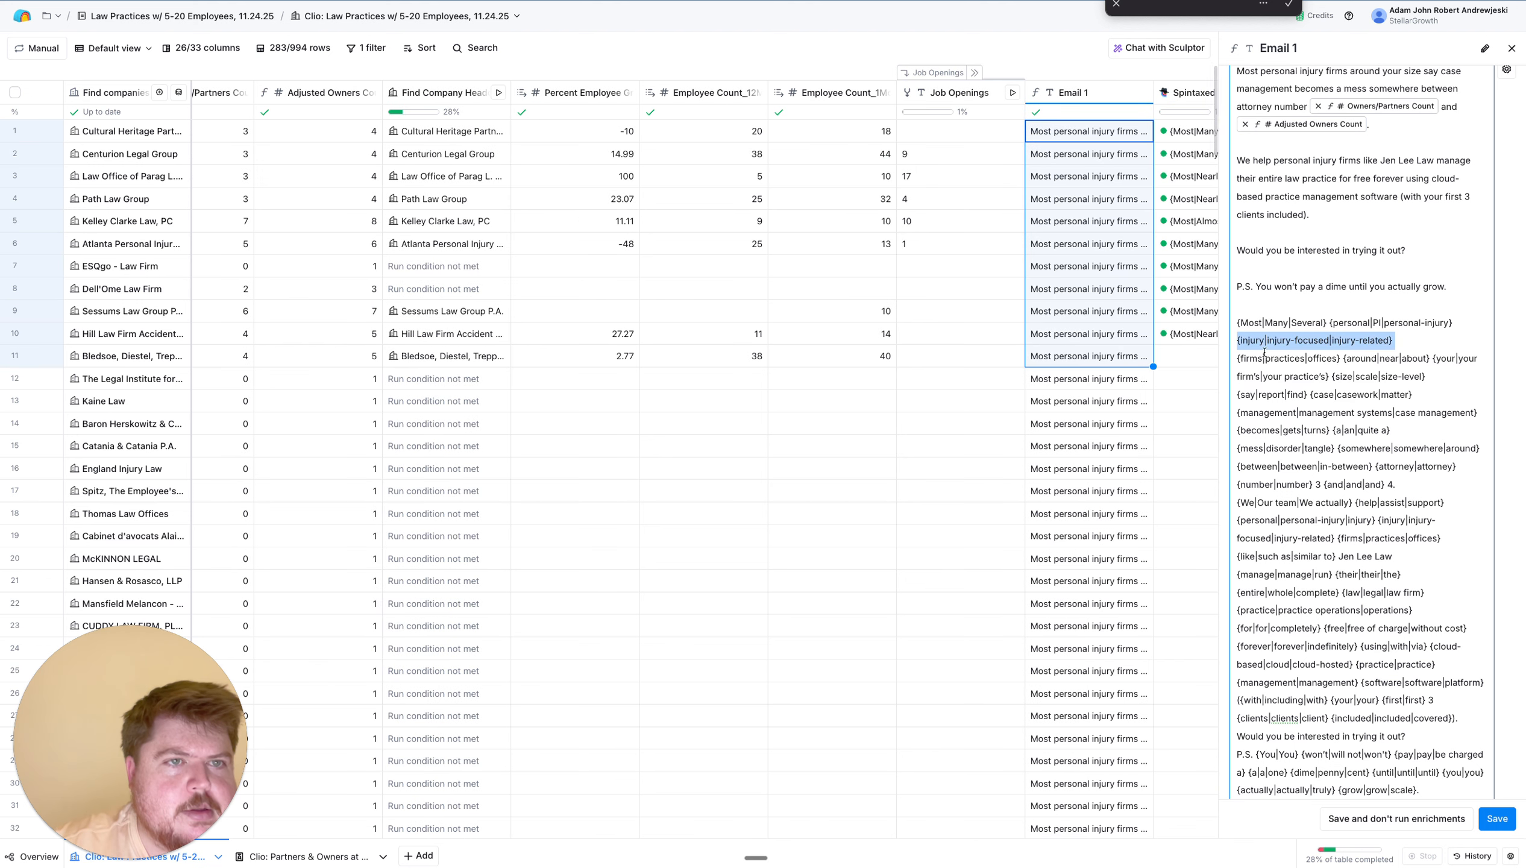
scroll(1342, 546, up, 1)
scroll(1343, 546, down, 2)
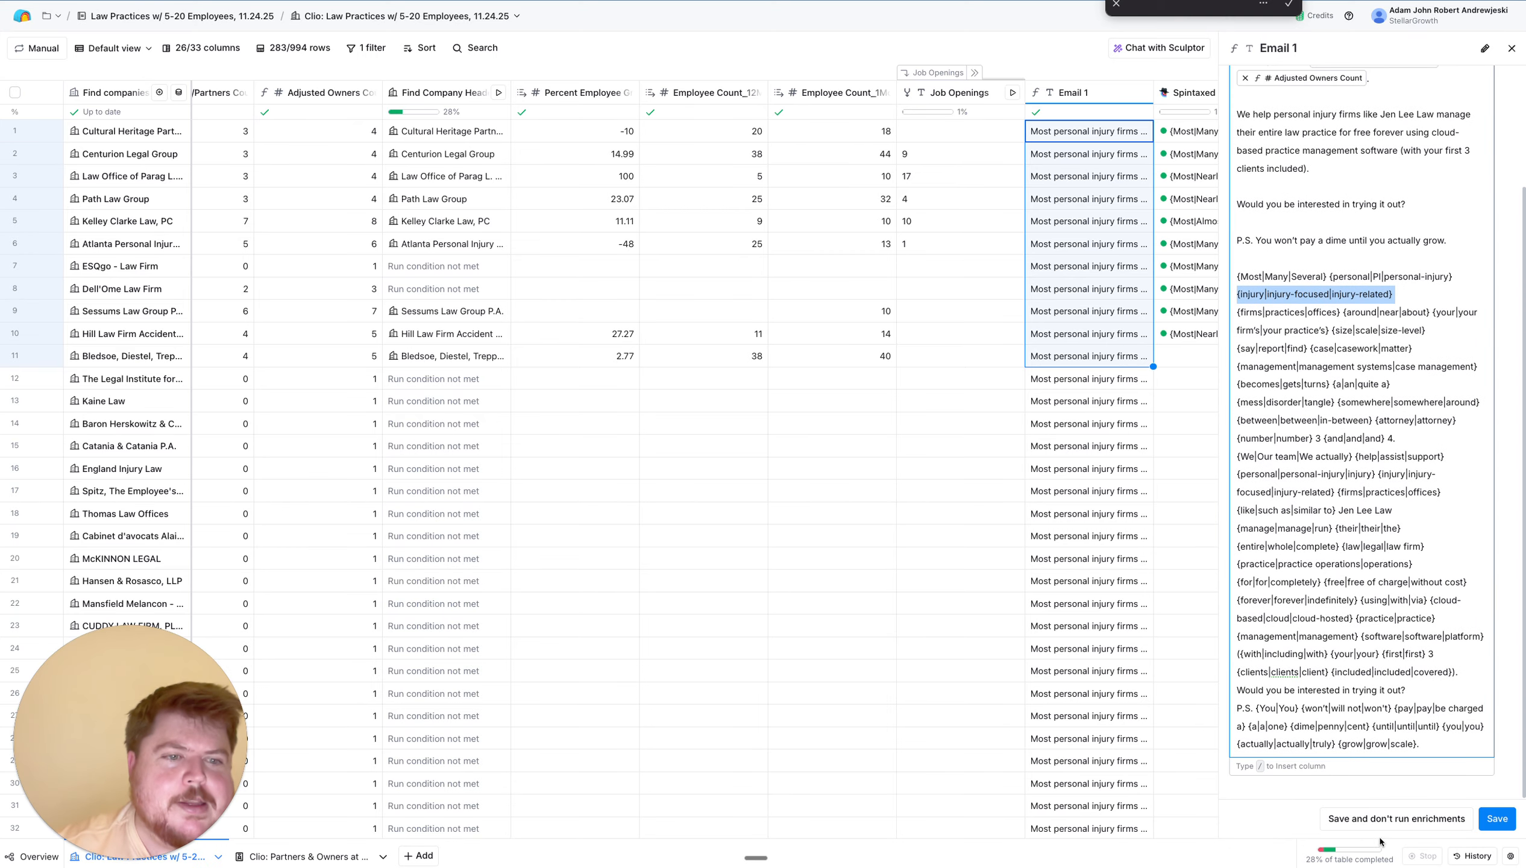
Delete the pasted spintaxed email from the Email 1 text
drag(1420, 743, 1257, 257)
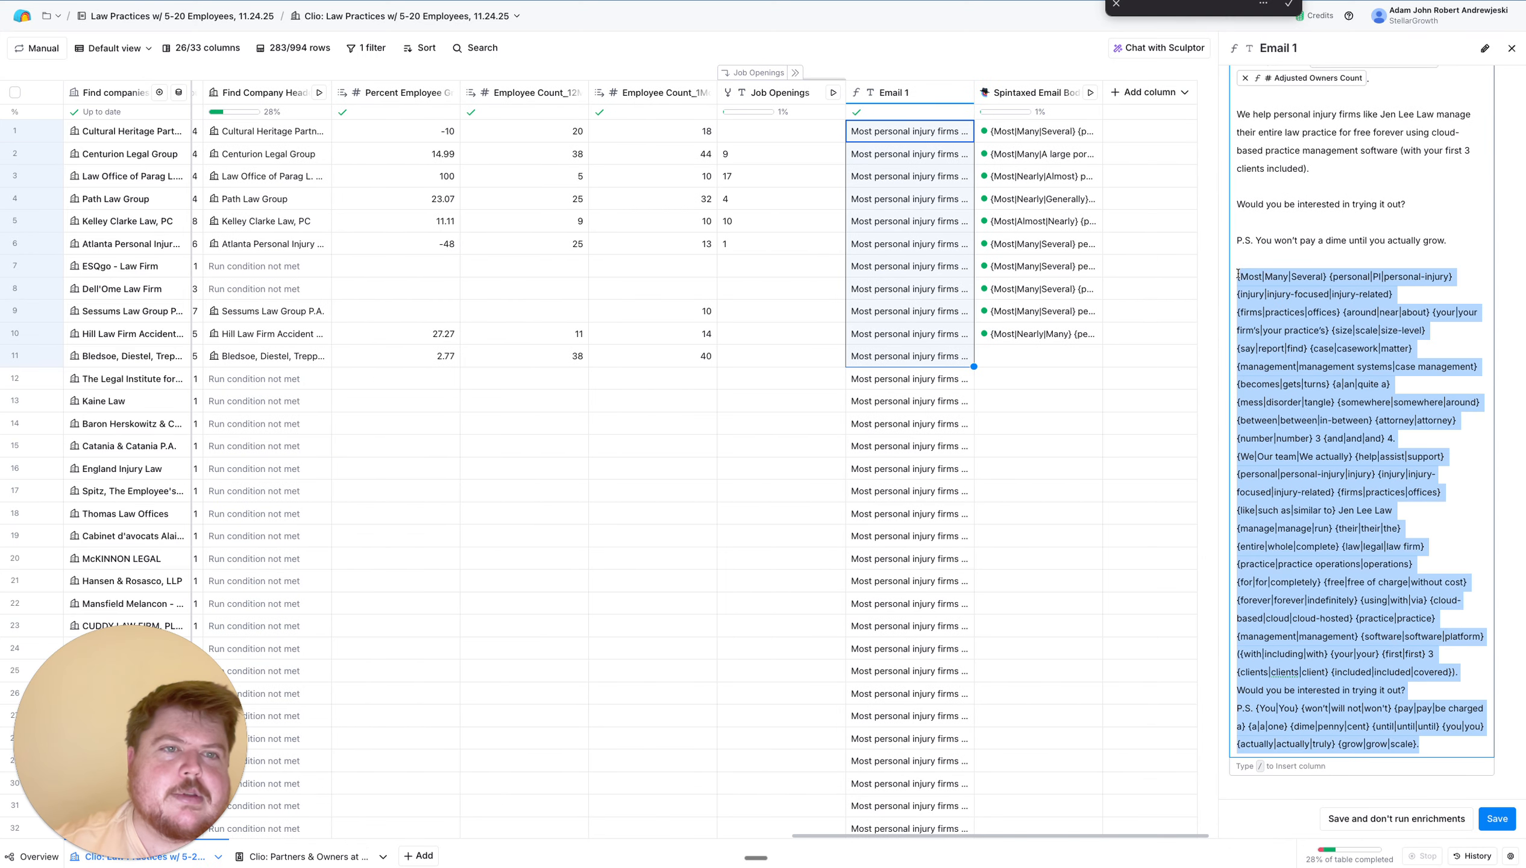
key(BackSpace)
key(BackSpace)
Turn the opening word "Most" of the Email 1 text into the spintax group {Most|Many|A lot of the}
click(1238, 169)
text({Most)
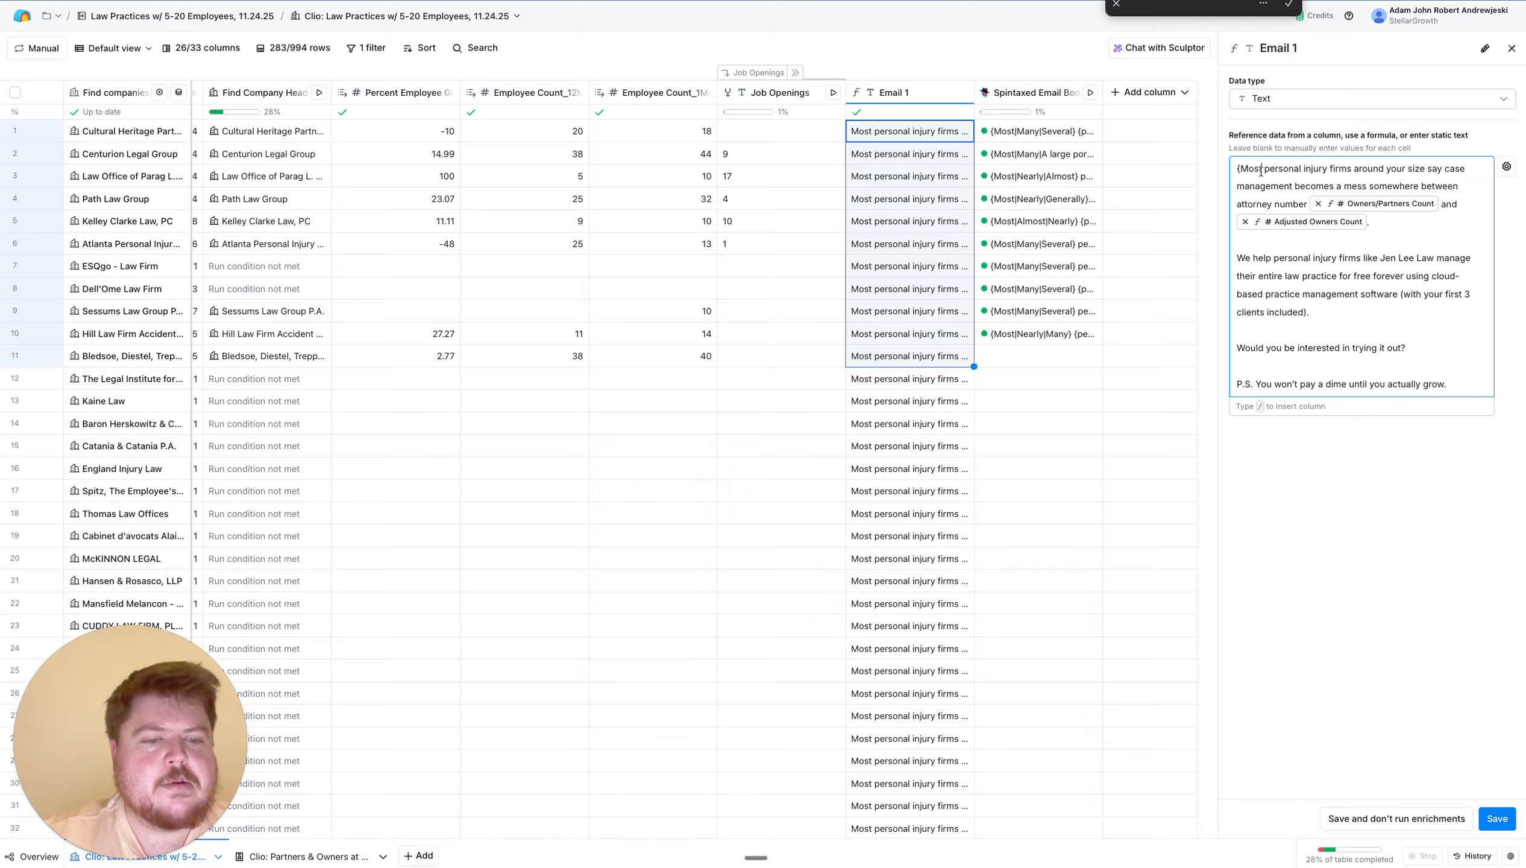
text(|Many|)
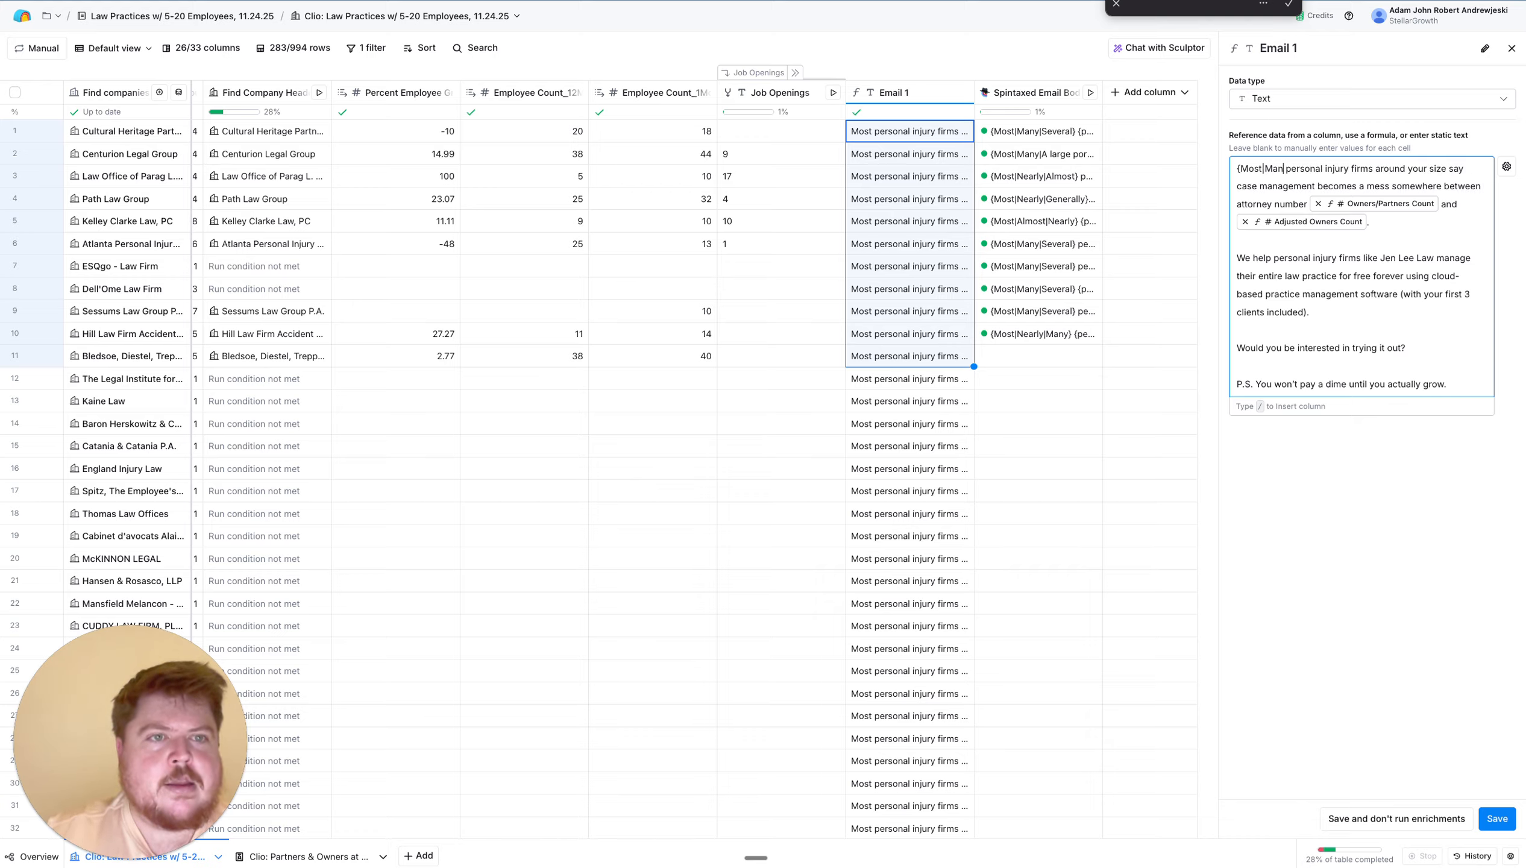
text(A lot of t)
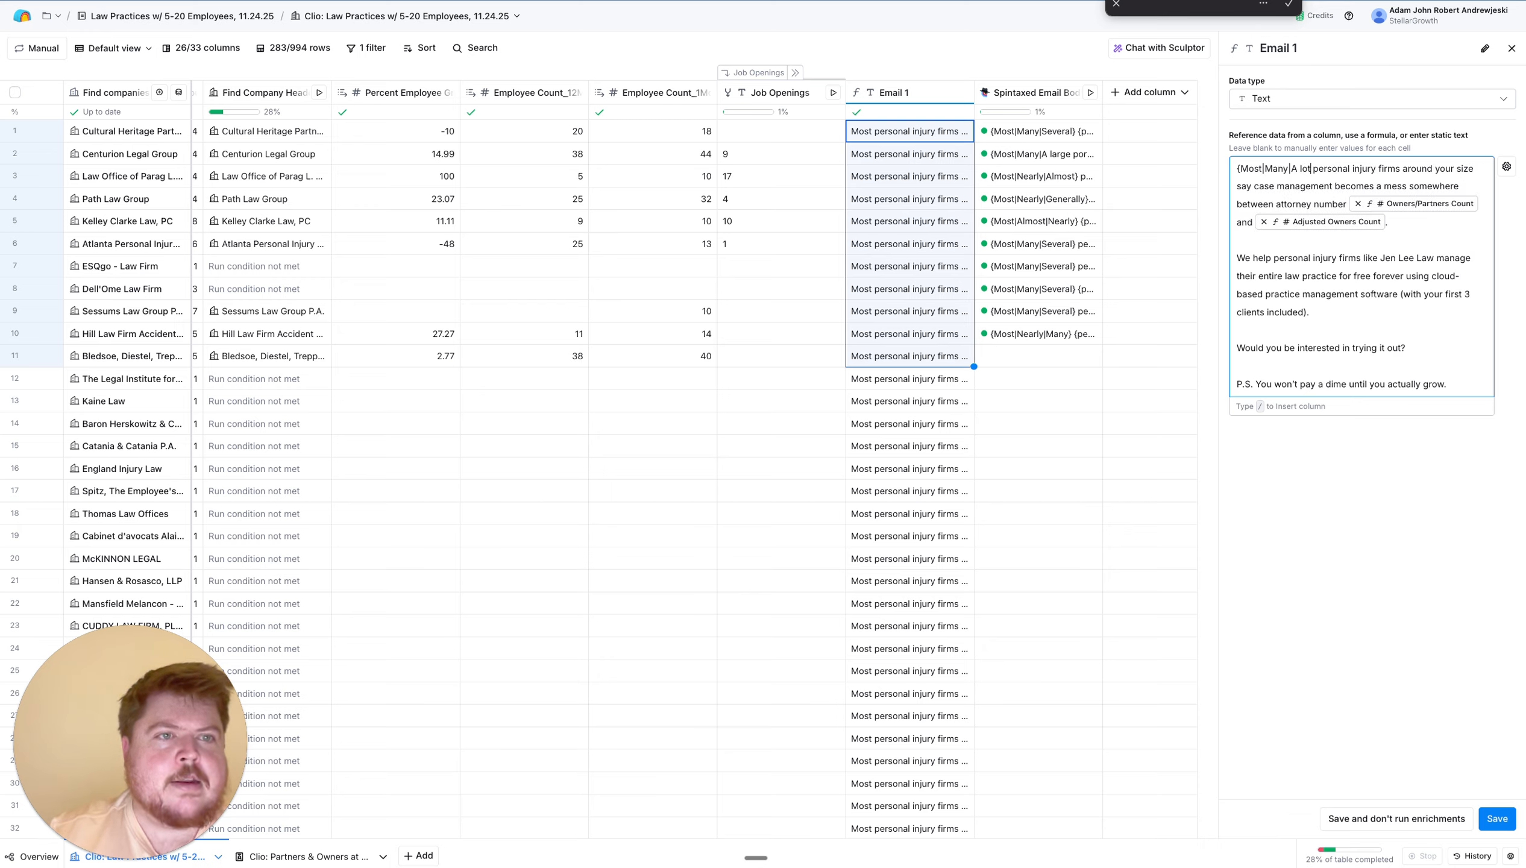
text(he)
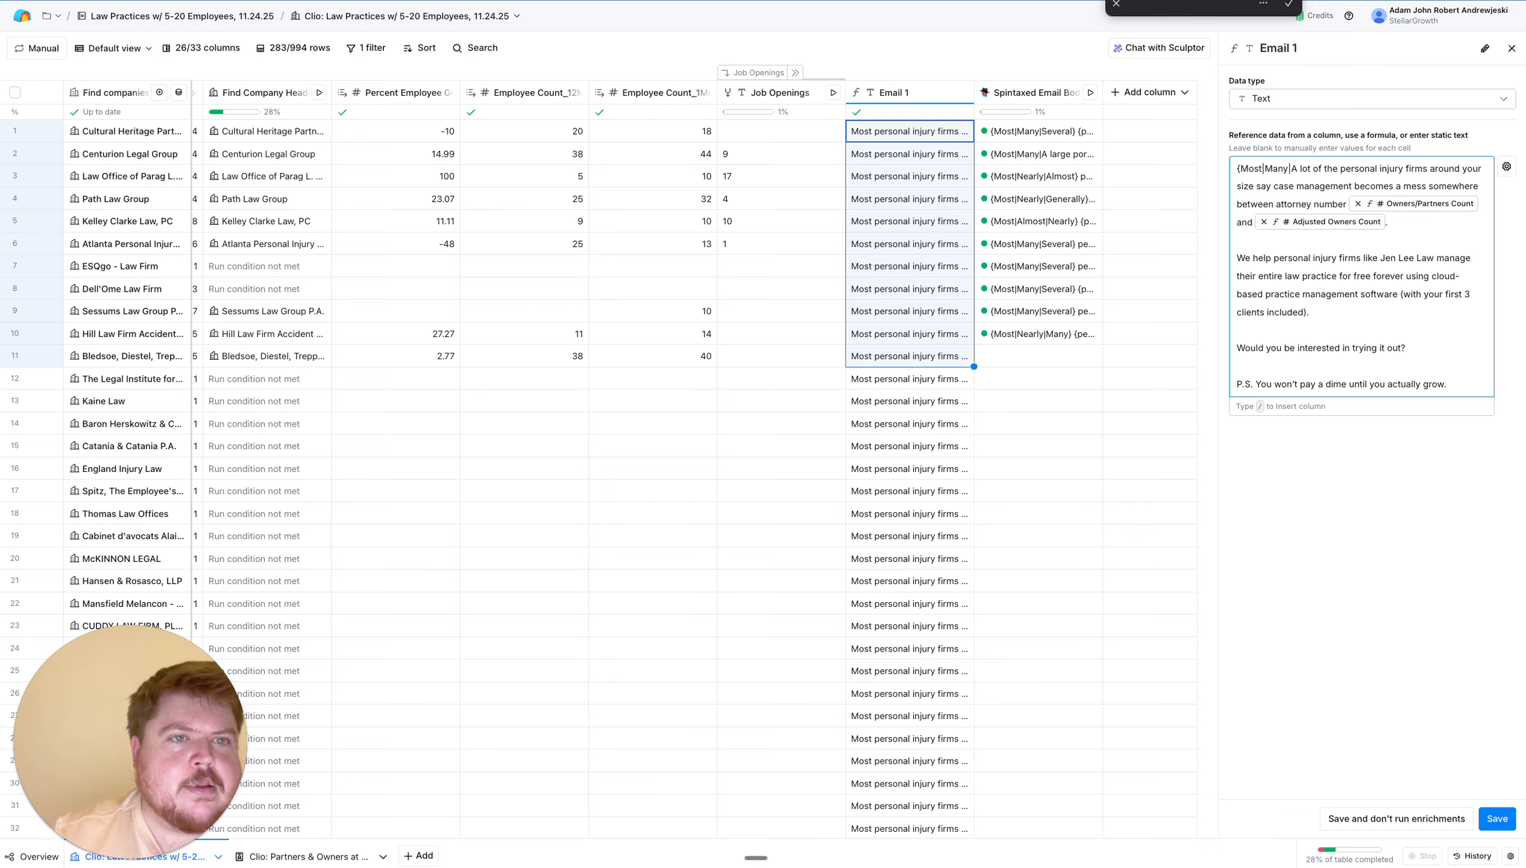
text(})
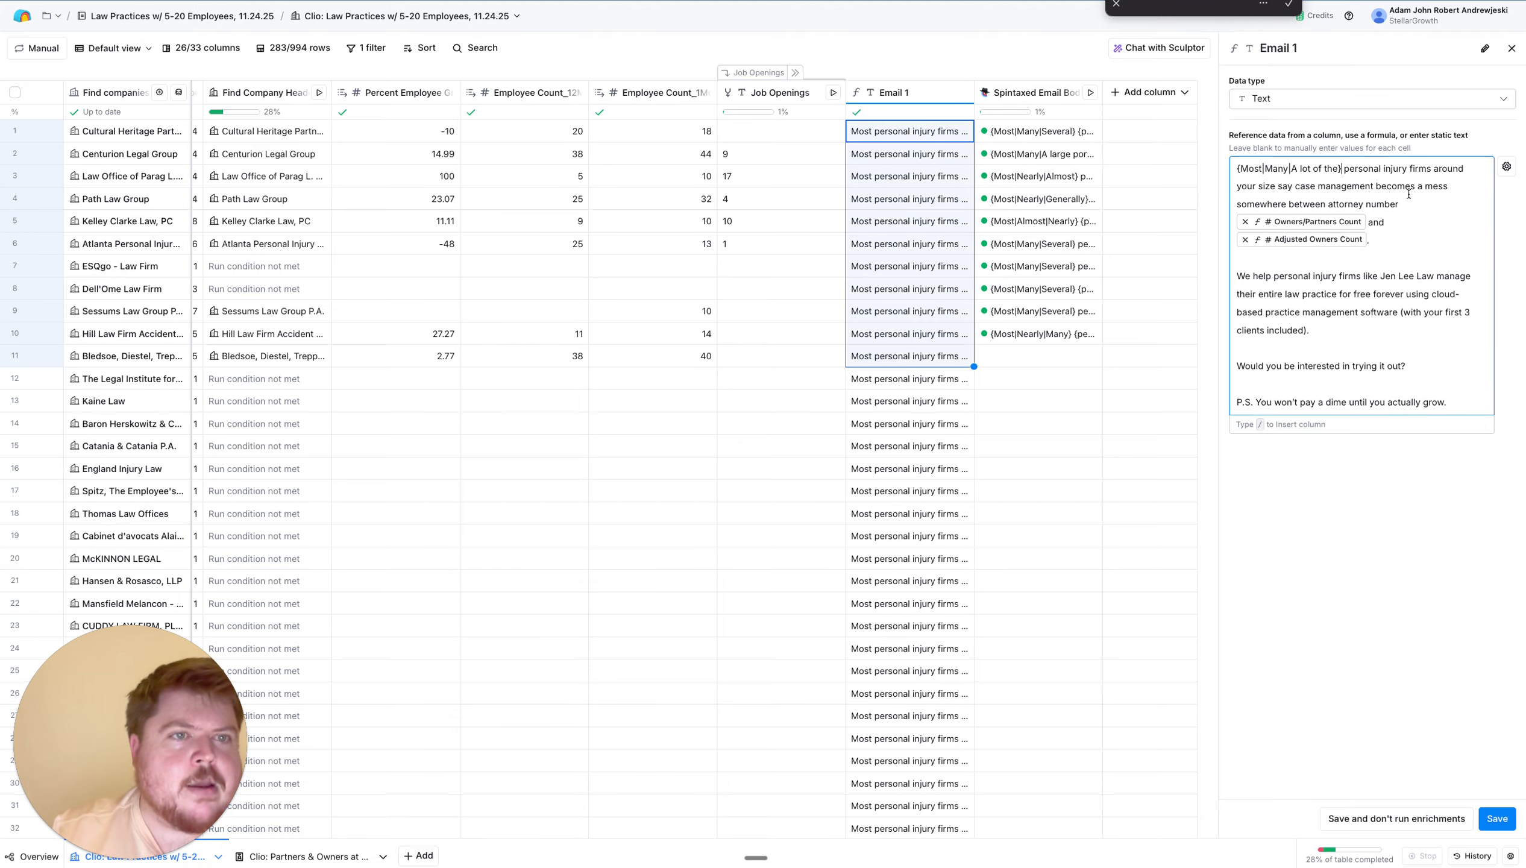
Wrap "personal injury" in the first sentence as the spintax group {personal injury|PI}
click(1345, 171)
text({)
click(1411, 171)
text(|Pl)
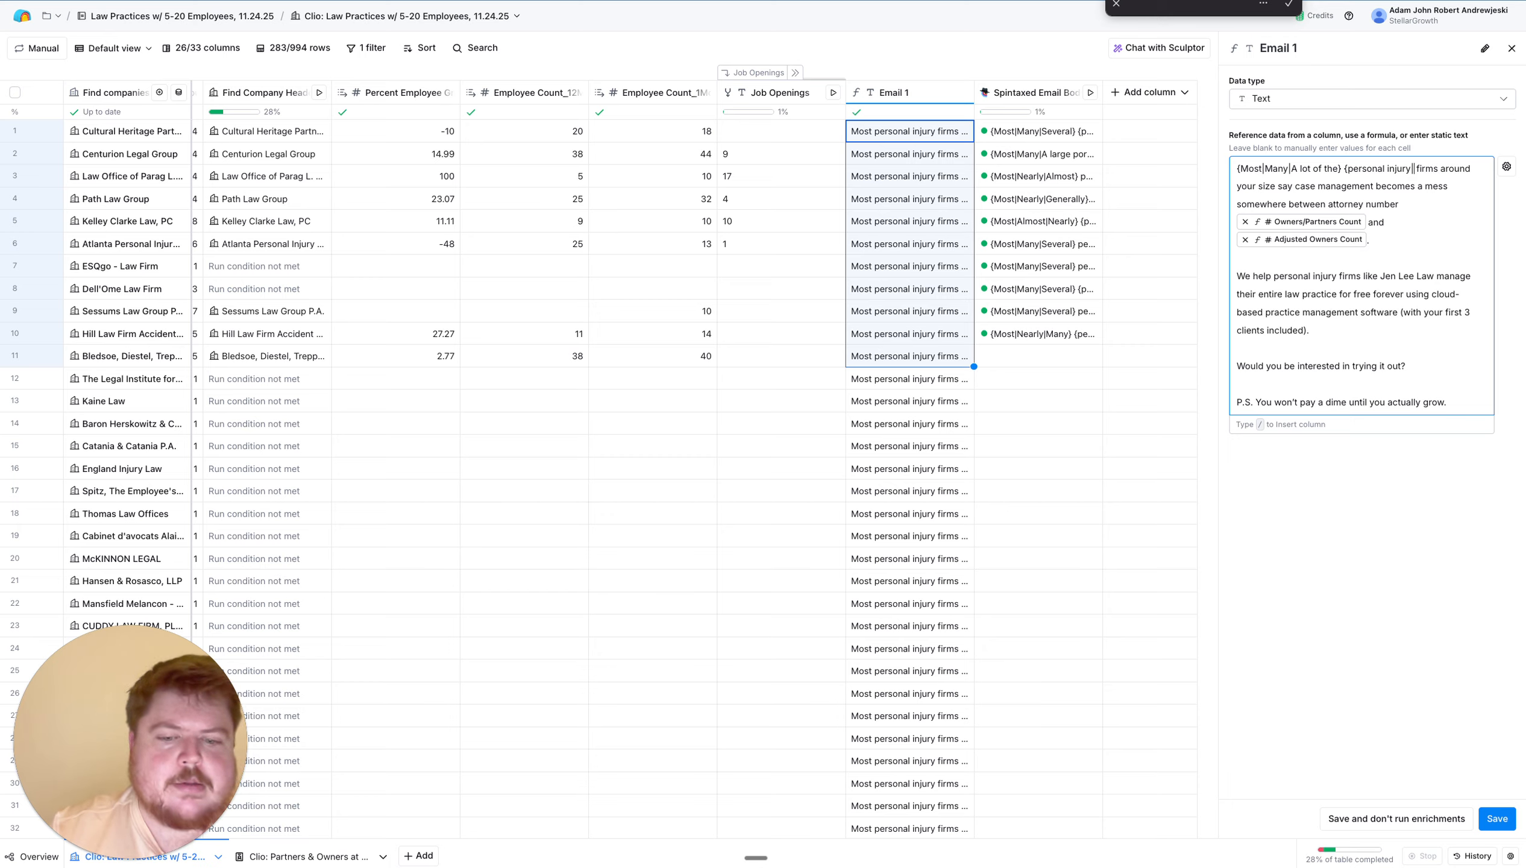
text(})
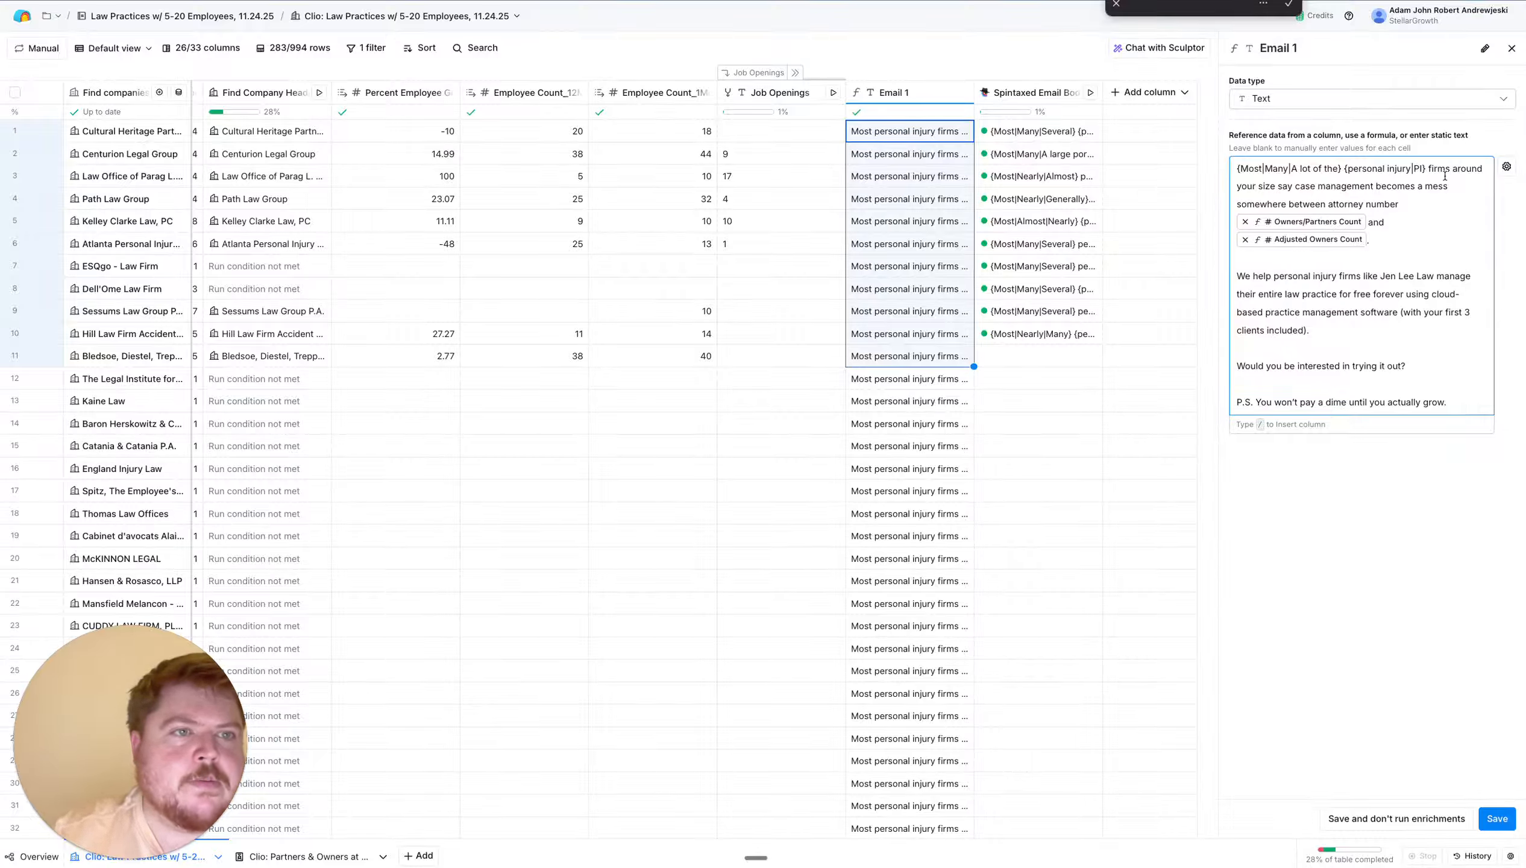
Turn "management" after "case" in the first sentence into the spintax group {management|handling|organization}
click(1319, 189)
text({)
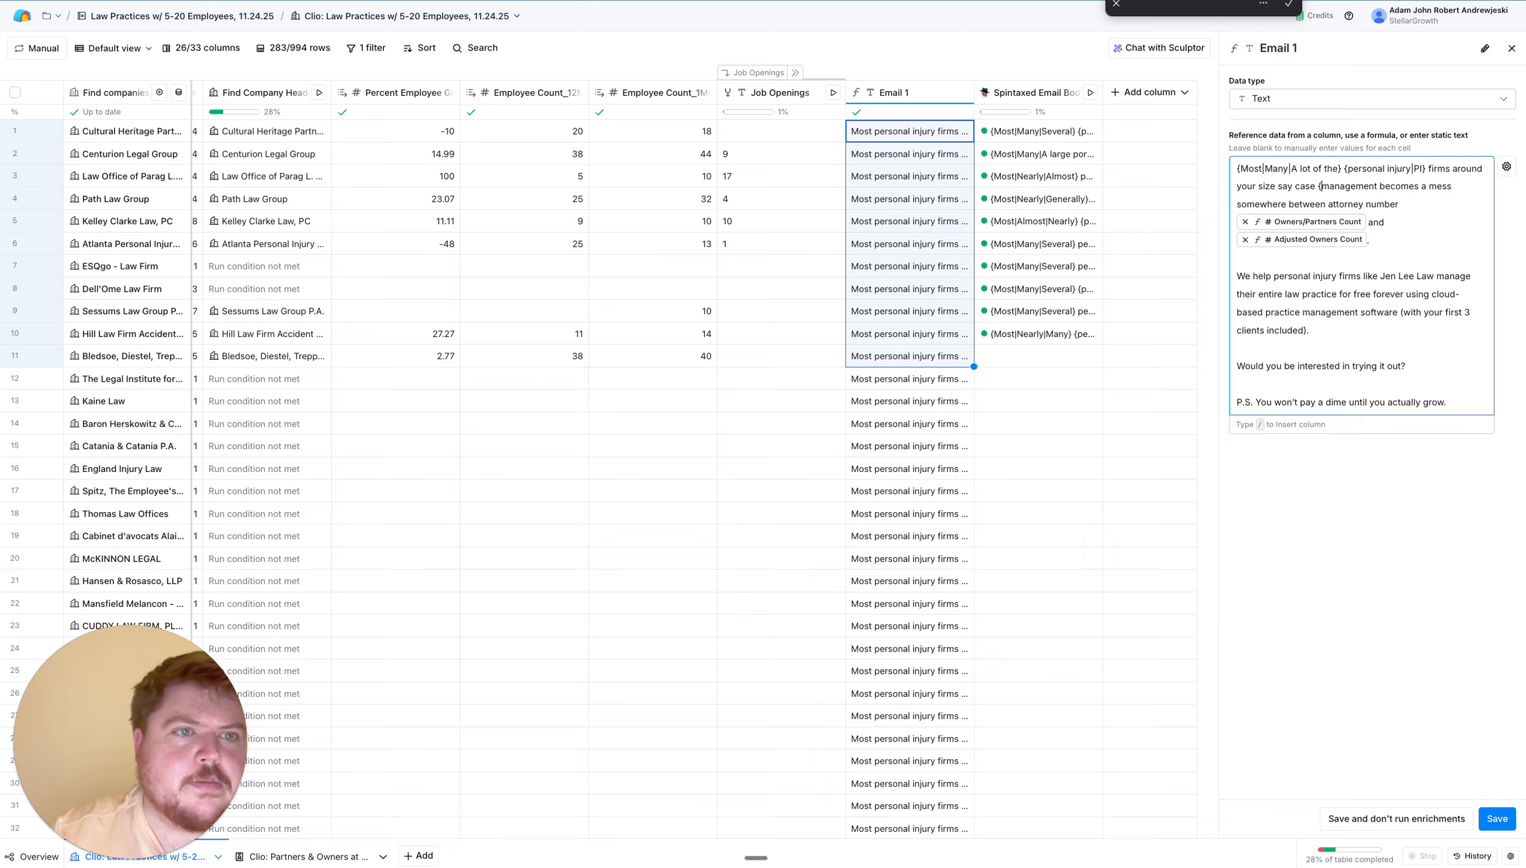
click(1378, 187)
text(|)
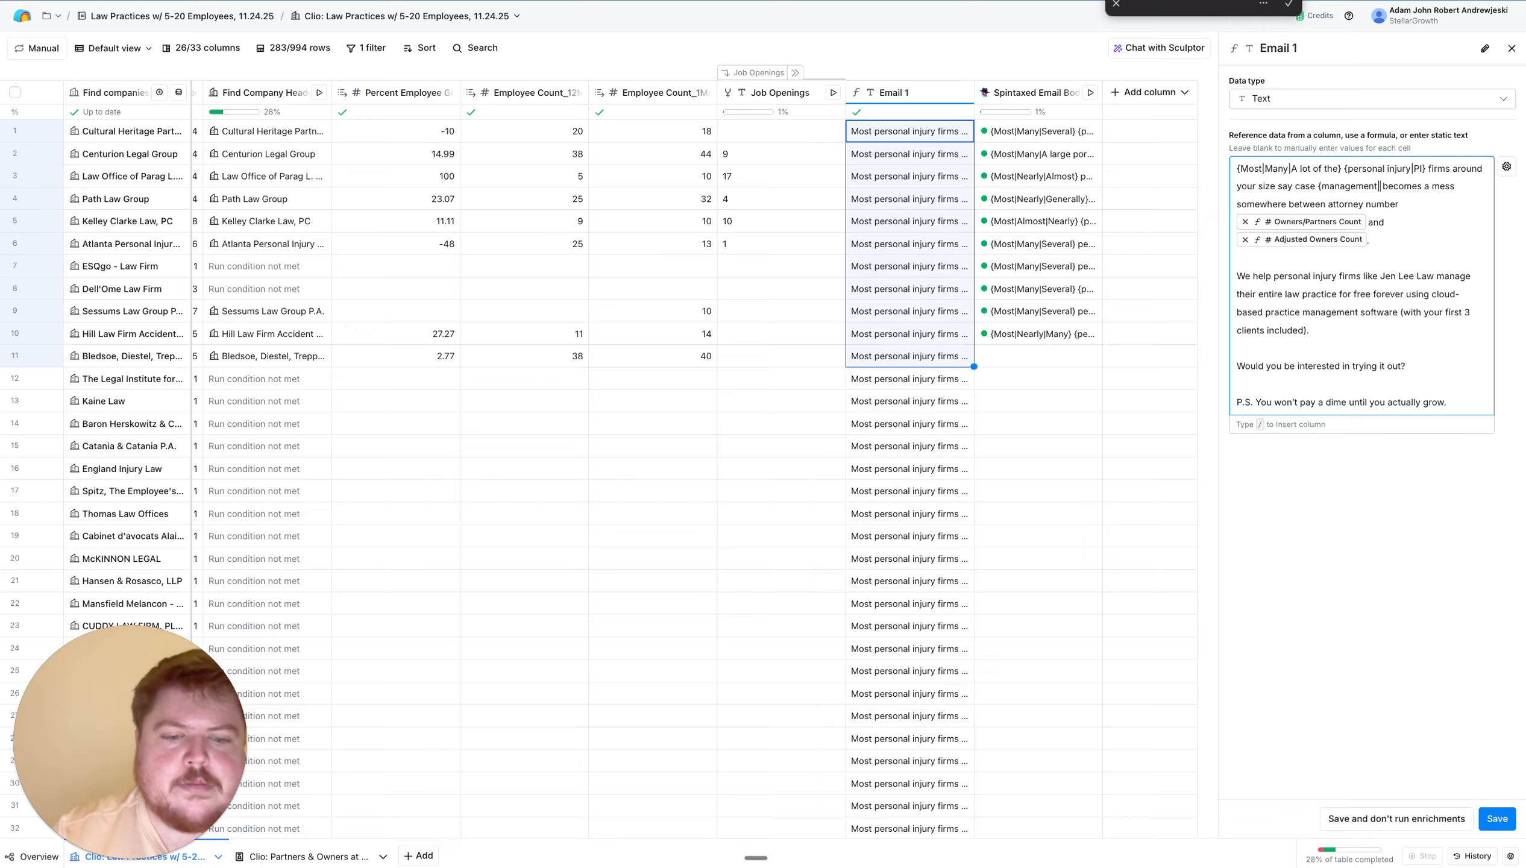
text(o)
key(BackSpace)
text(handling|organization})
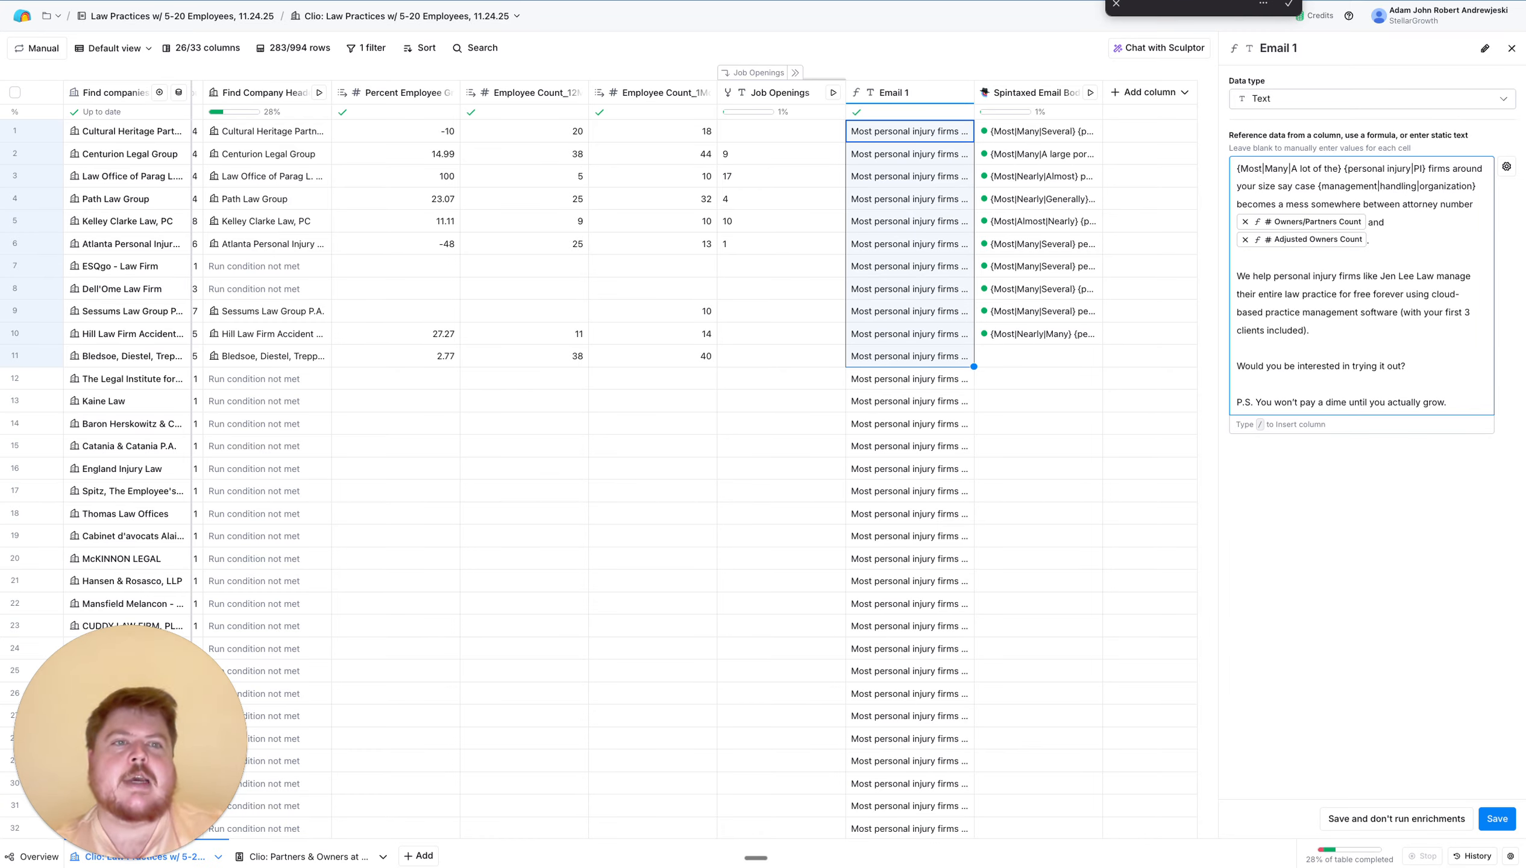
Turn "becomes" in the first sentence into the spintax group {becomes|turns into}
click(1238, 205)
text({)
click(1279, 206)
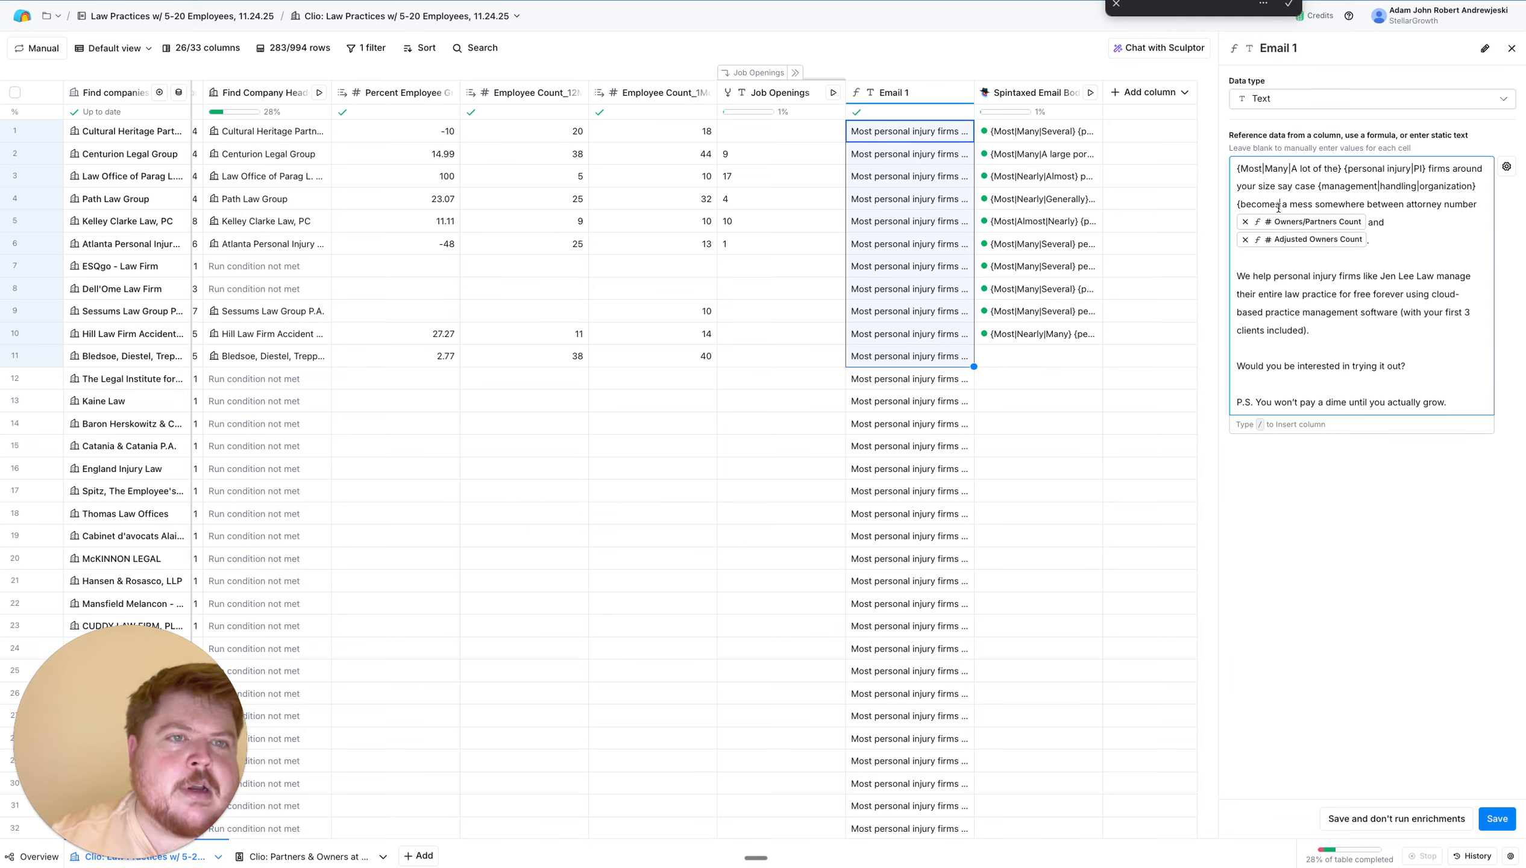
text(|turns)
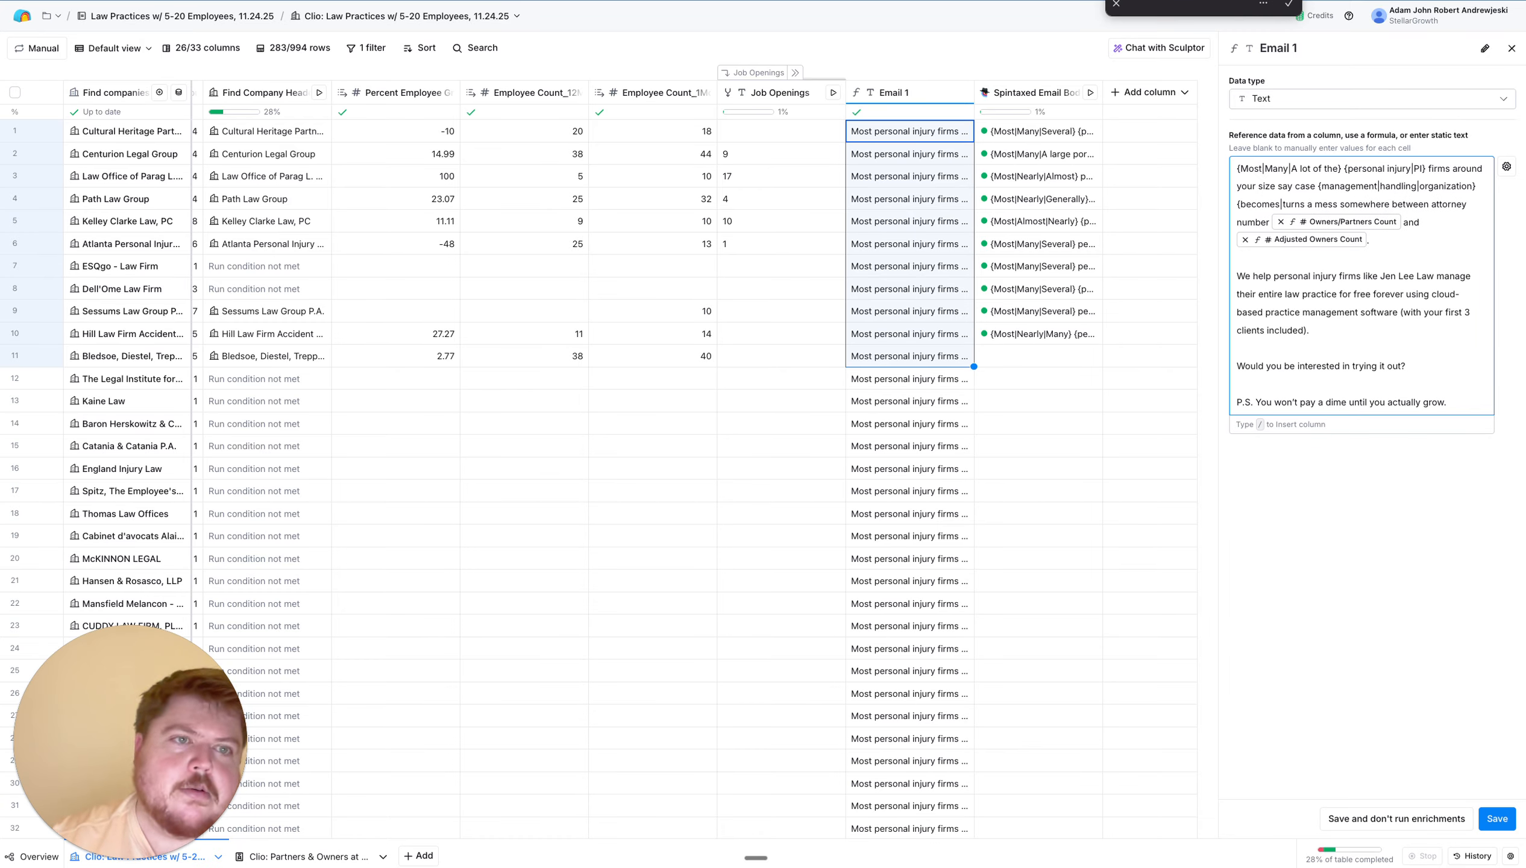
text( into)
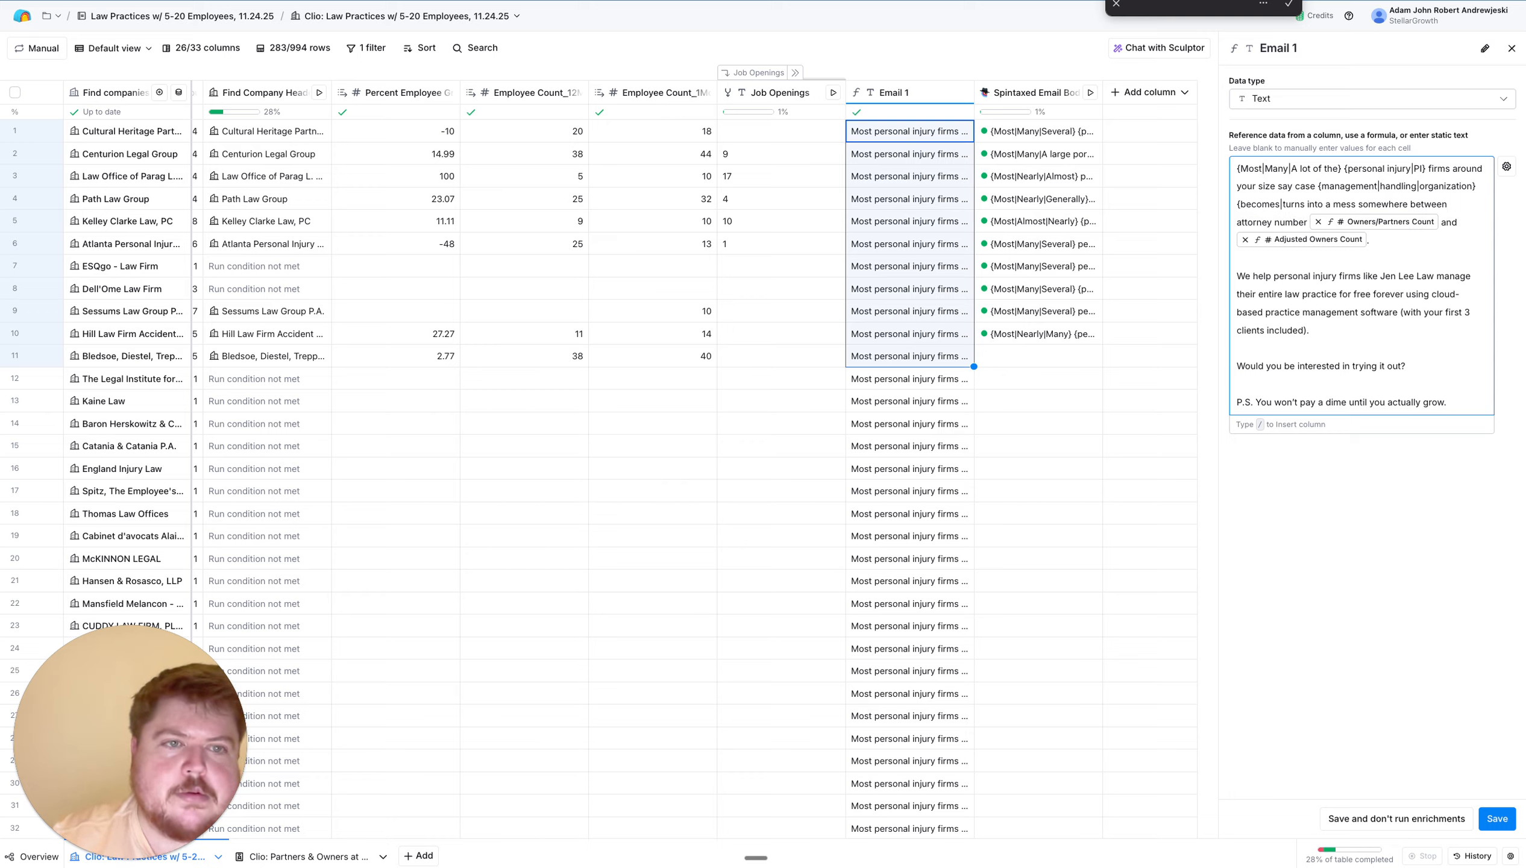
text(})
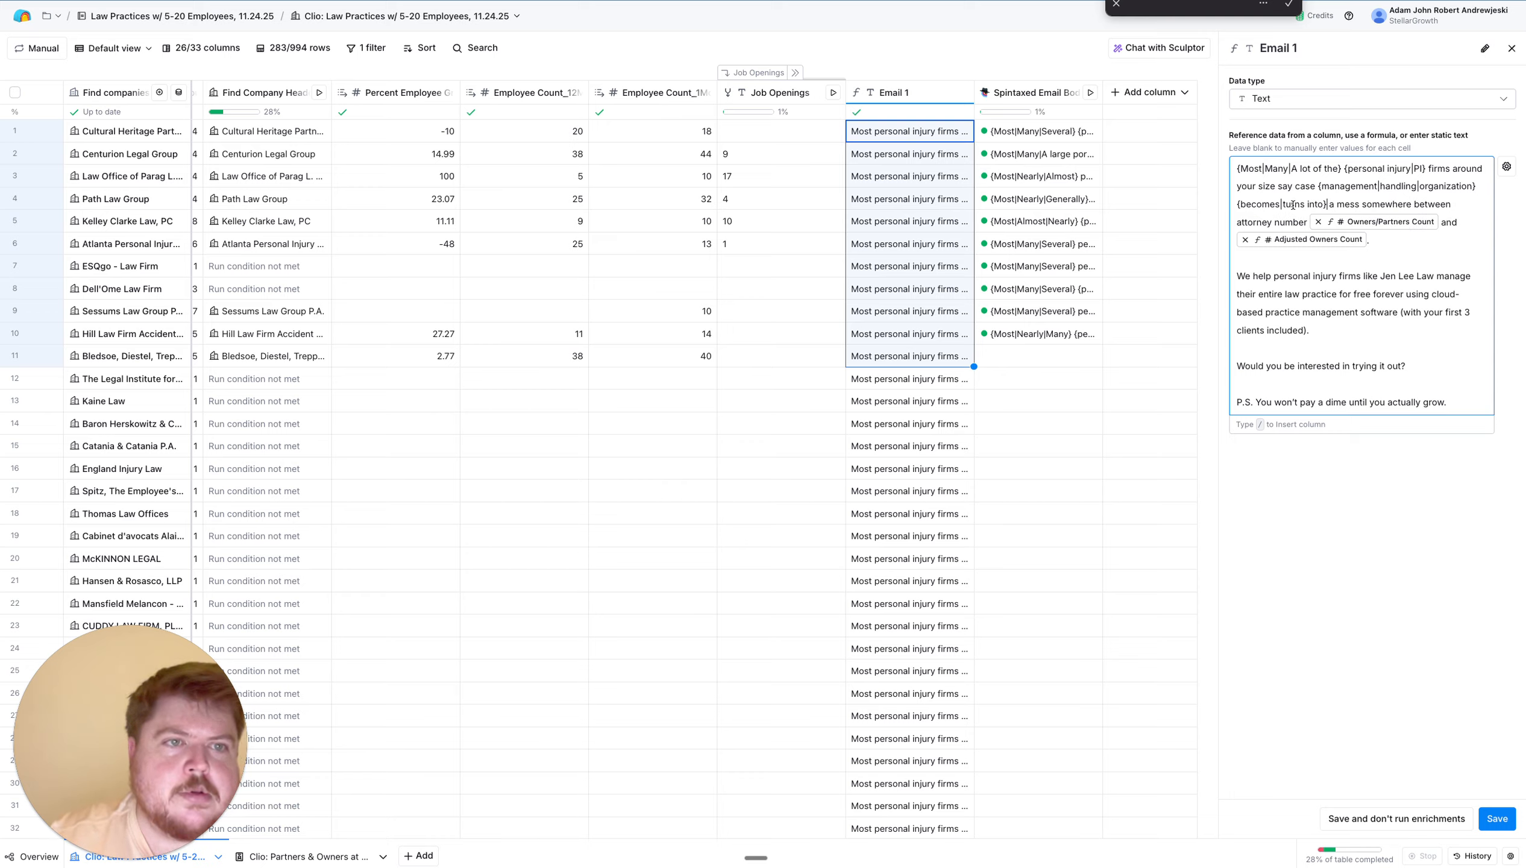
Turn "mess" in the first sentence into the spintax group {mess|big hassle}
click(1337, 205)
text({mess)
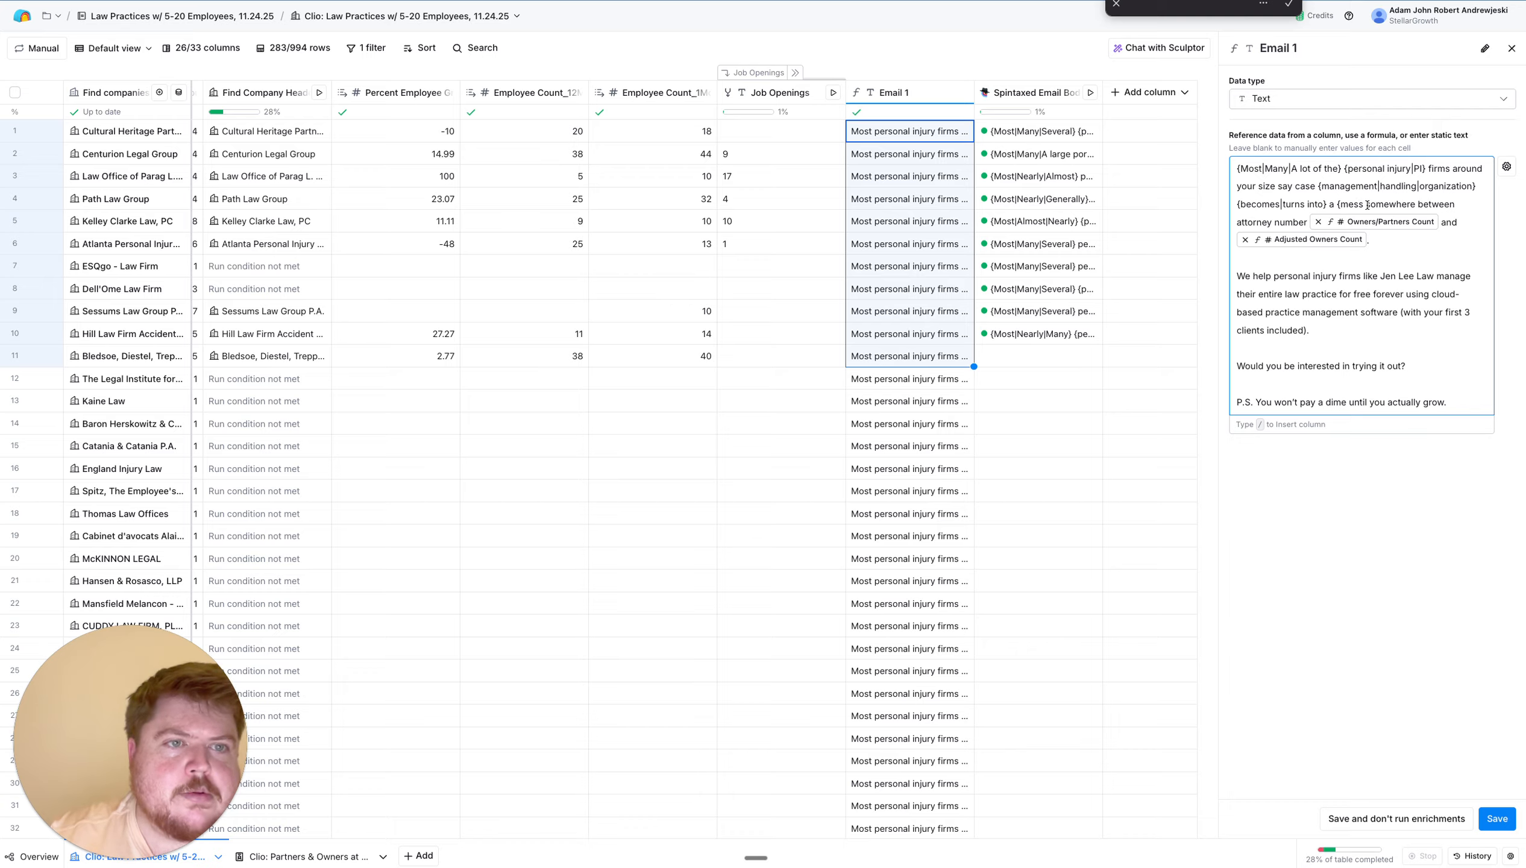
text(|big)
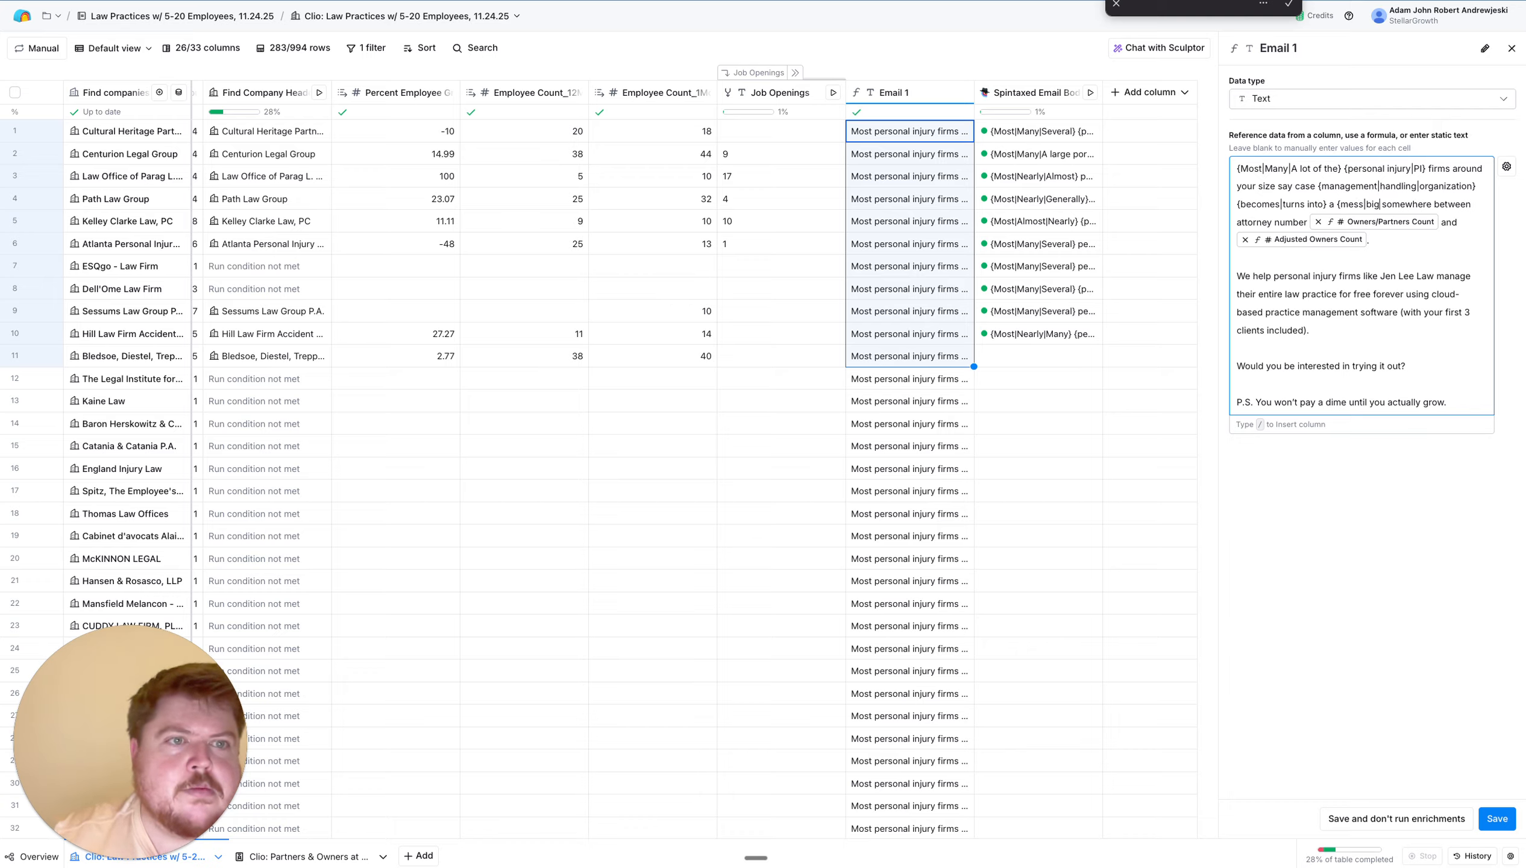
text( hassle|)
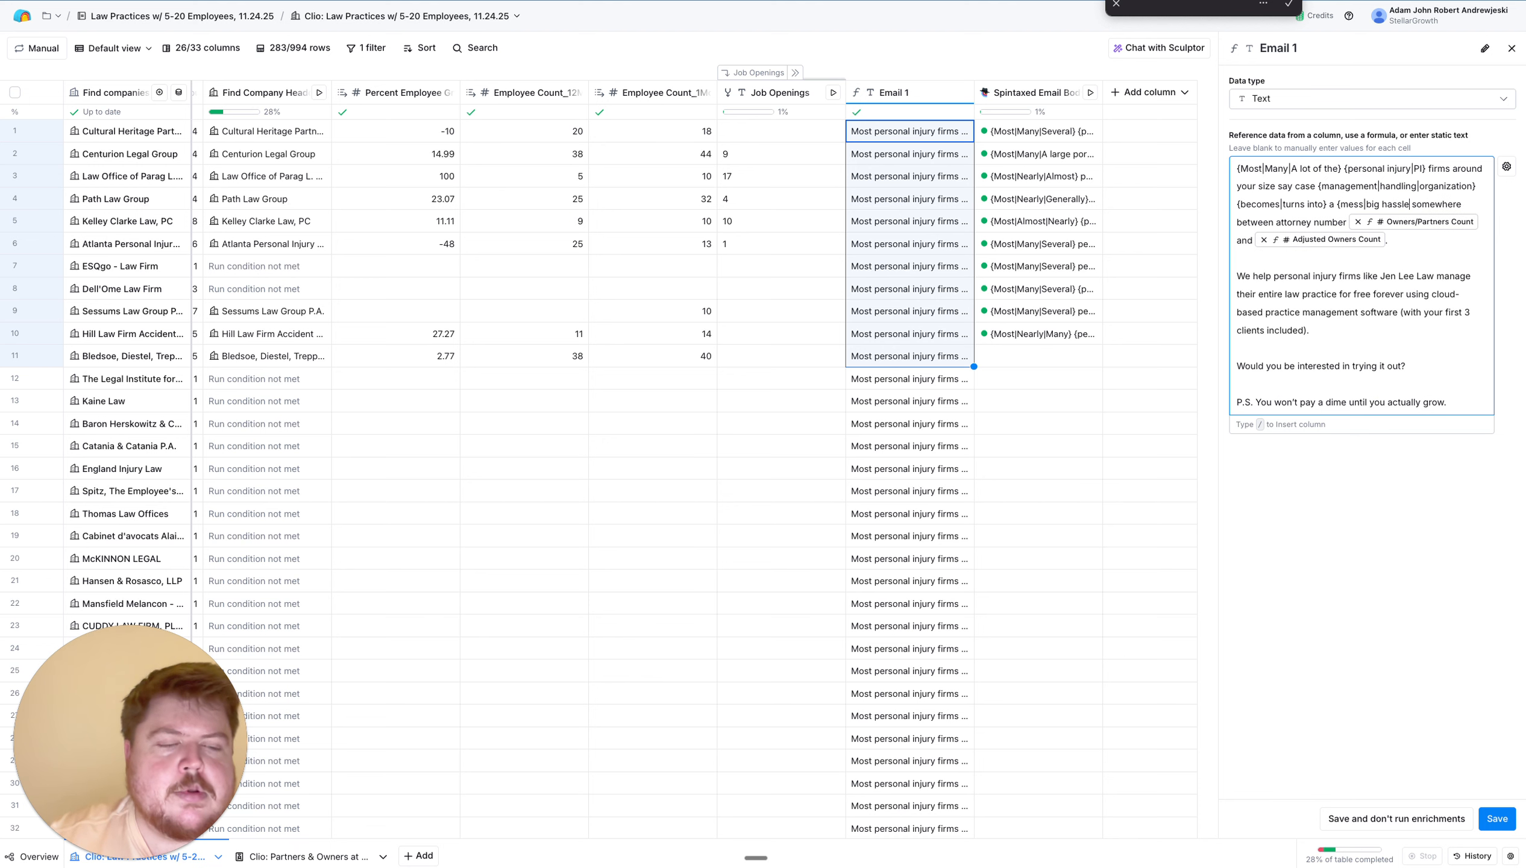
key(BackSpace)
text(})
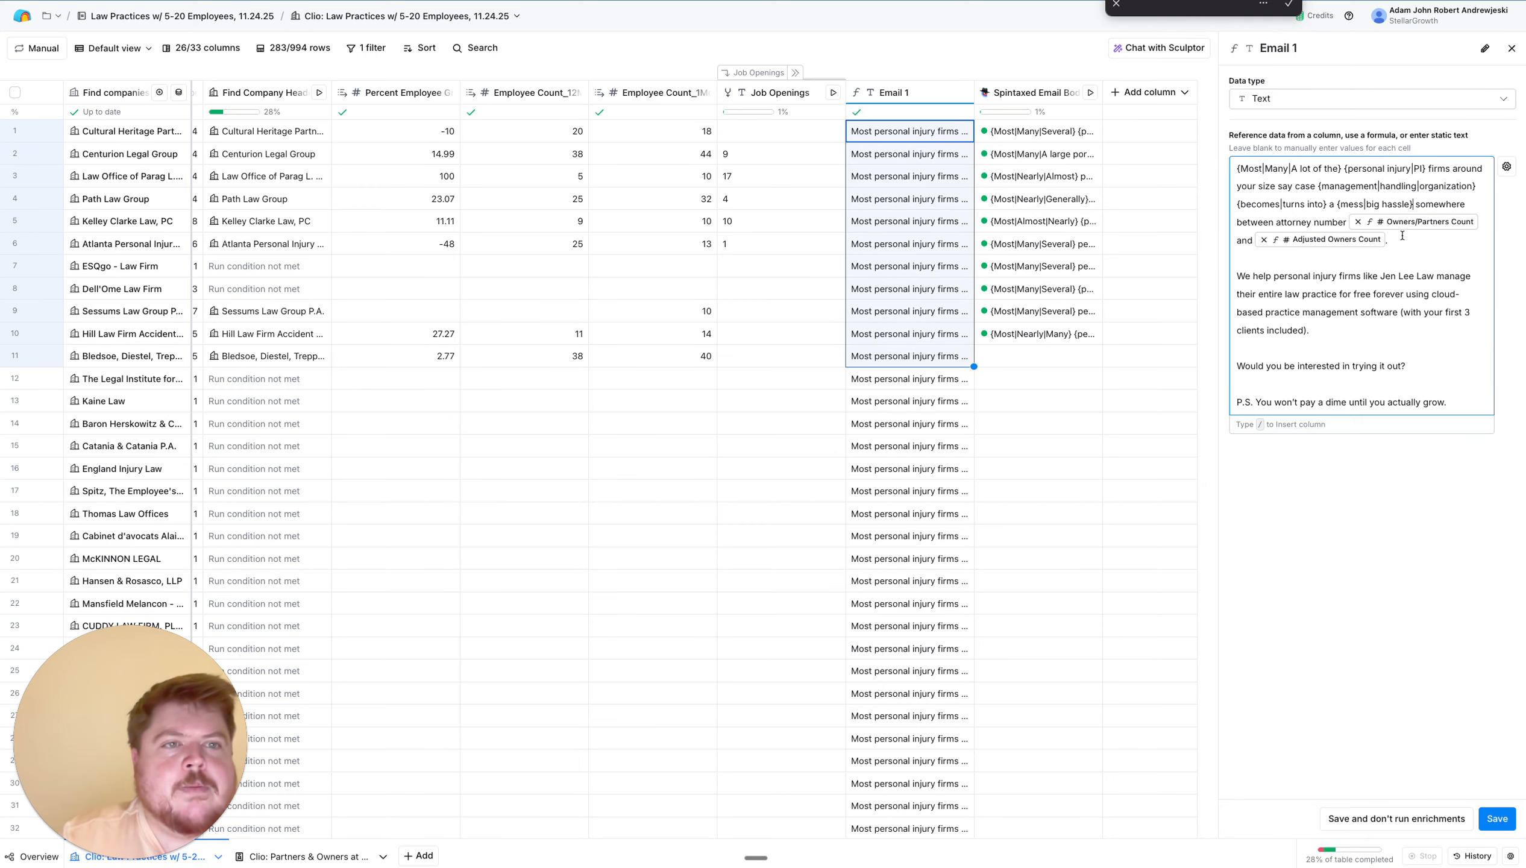
Wrap "personal injury" in the "We help" paragraph as the spintax group {personal injury|PI}
mouse_move(1432, 225)
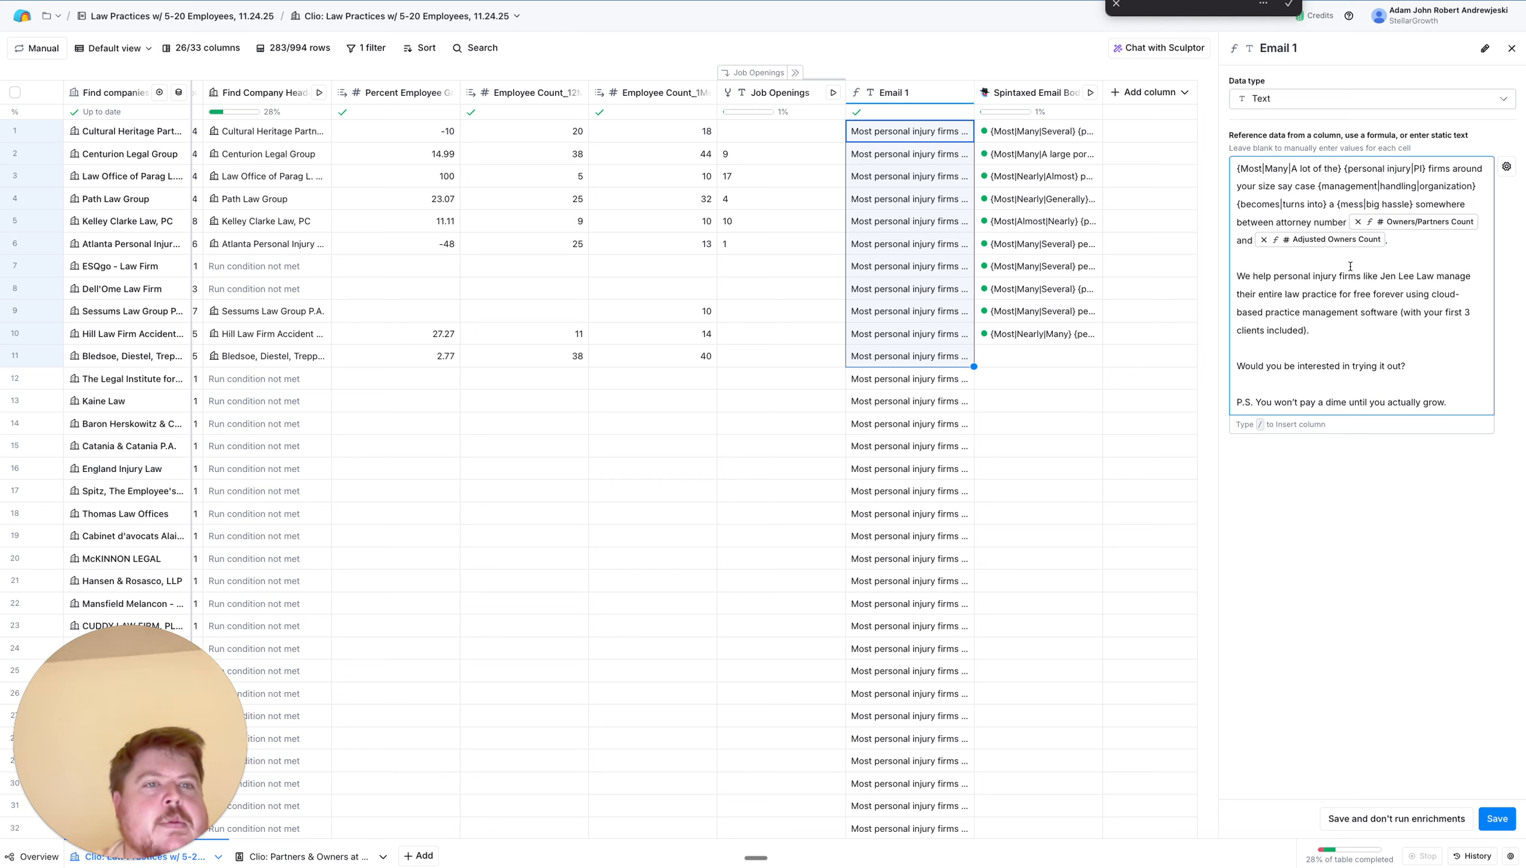
click(1276, 278)
text({)
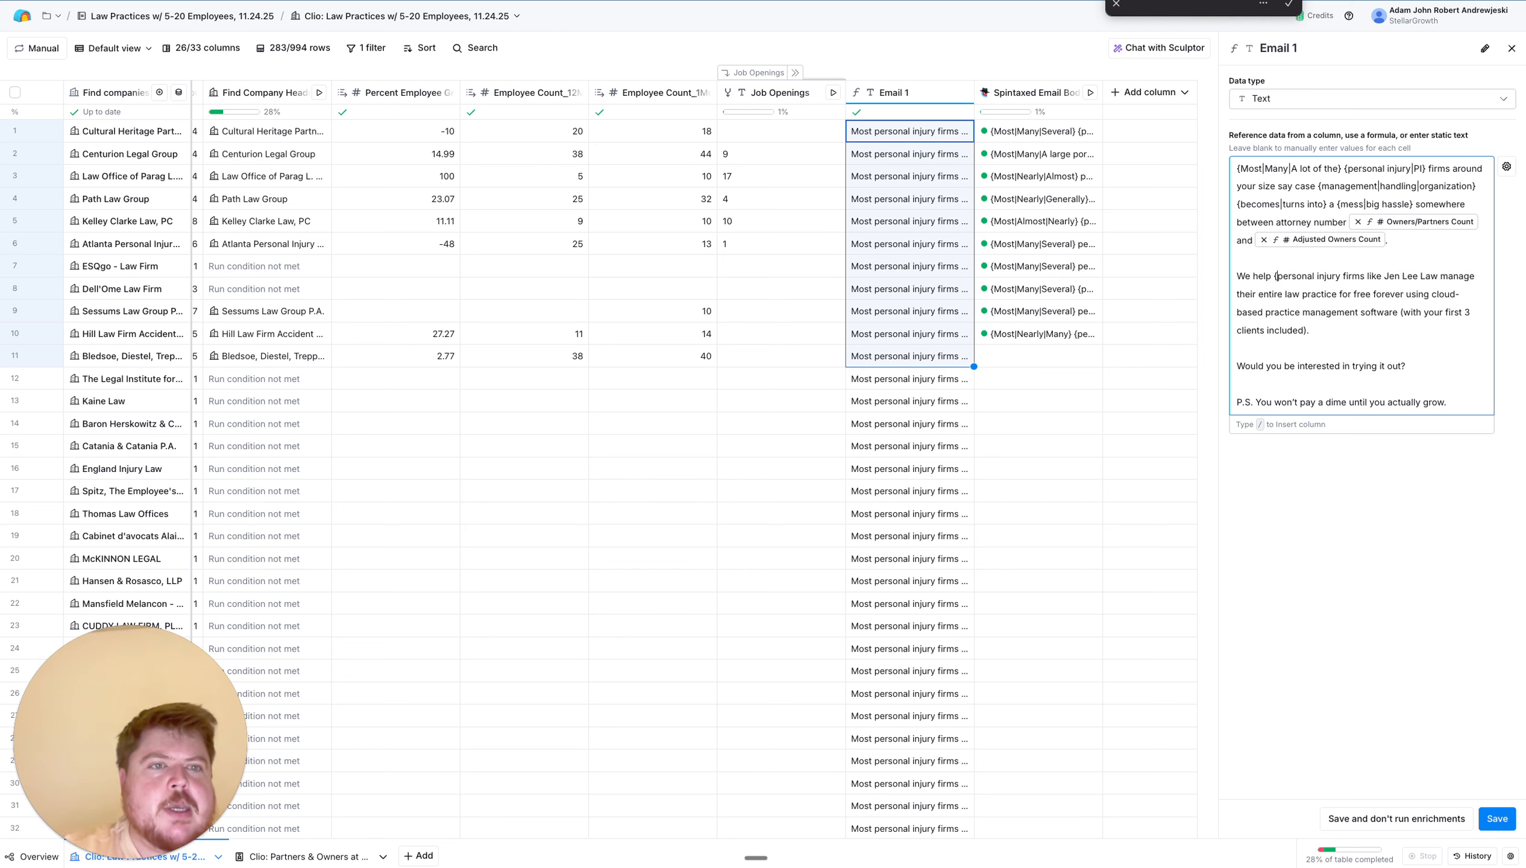
click(1340, 277)
text(|PI})
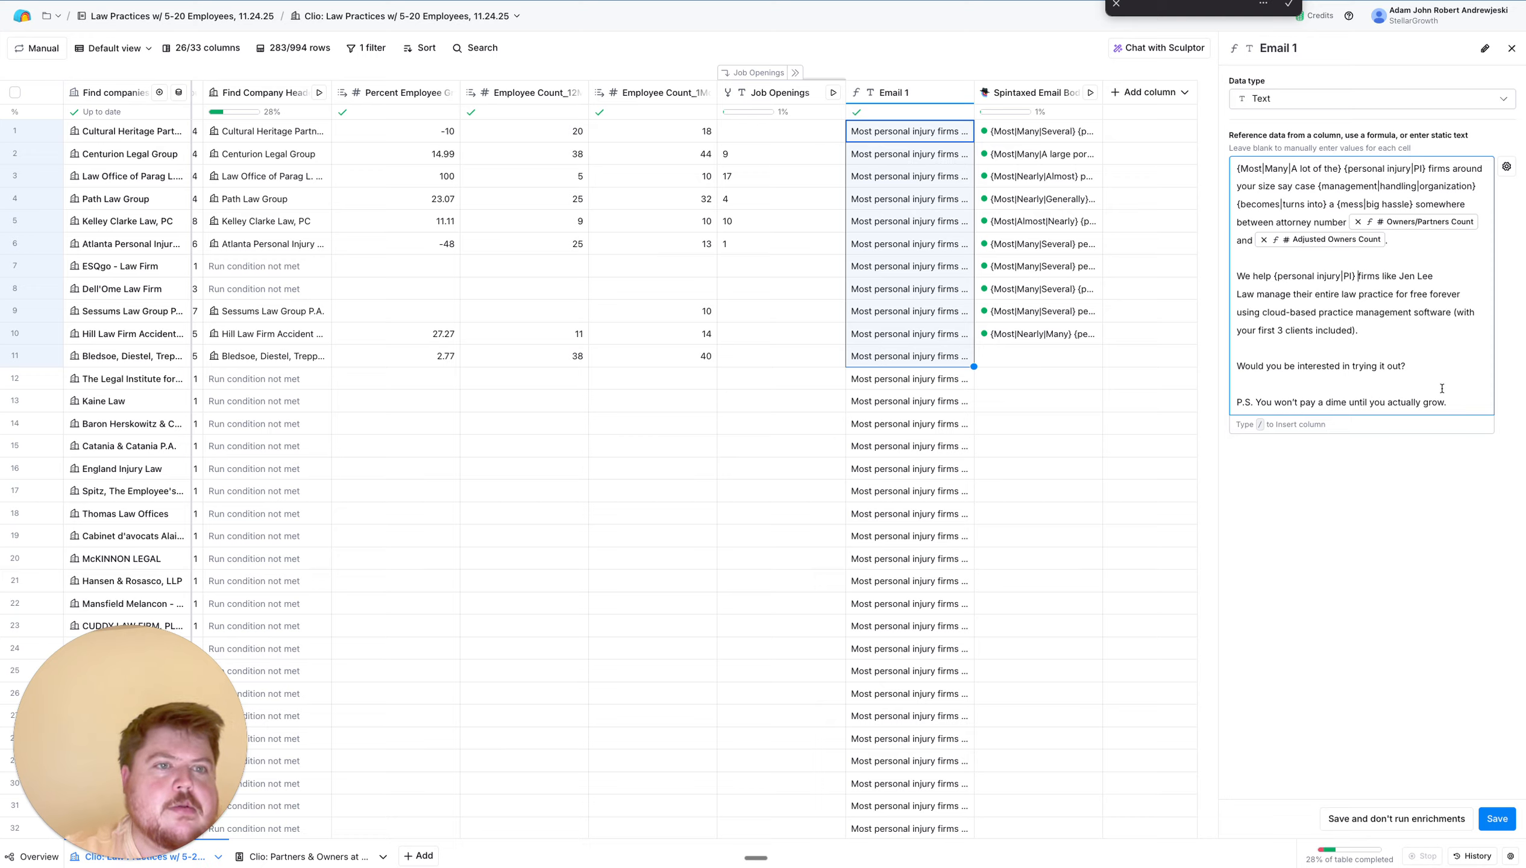
Turn the example firm name in the "We help" paragraph into the spintax group {Jen Lee Law|Big Texas Law}
click(1400, 277)
text({Jen Lee Law)
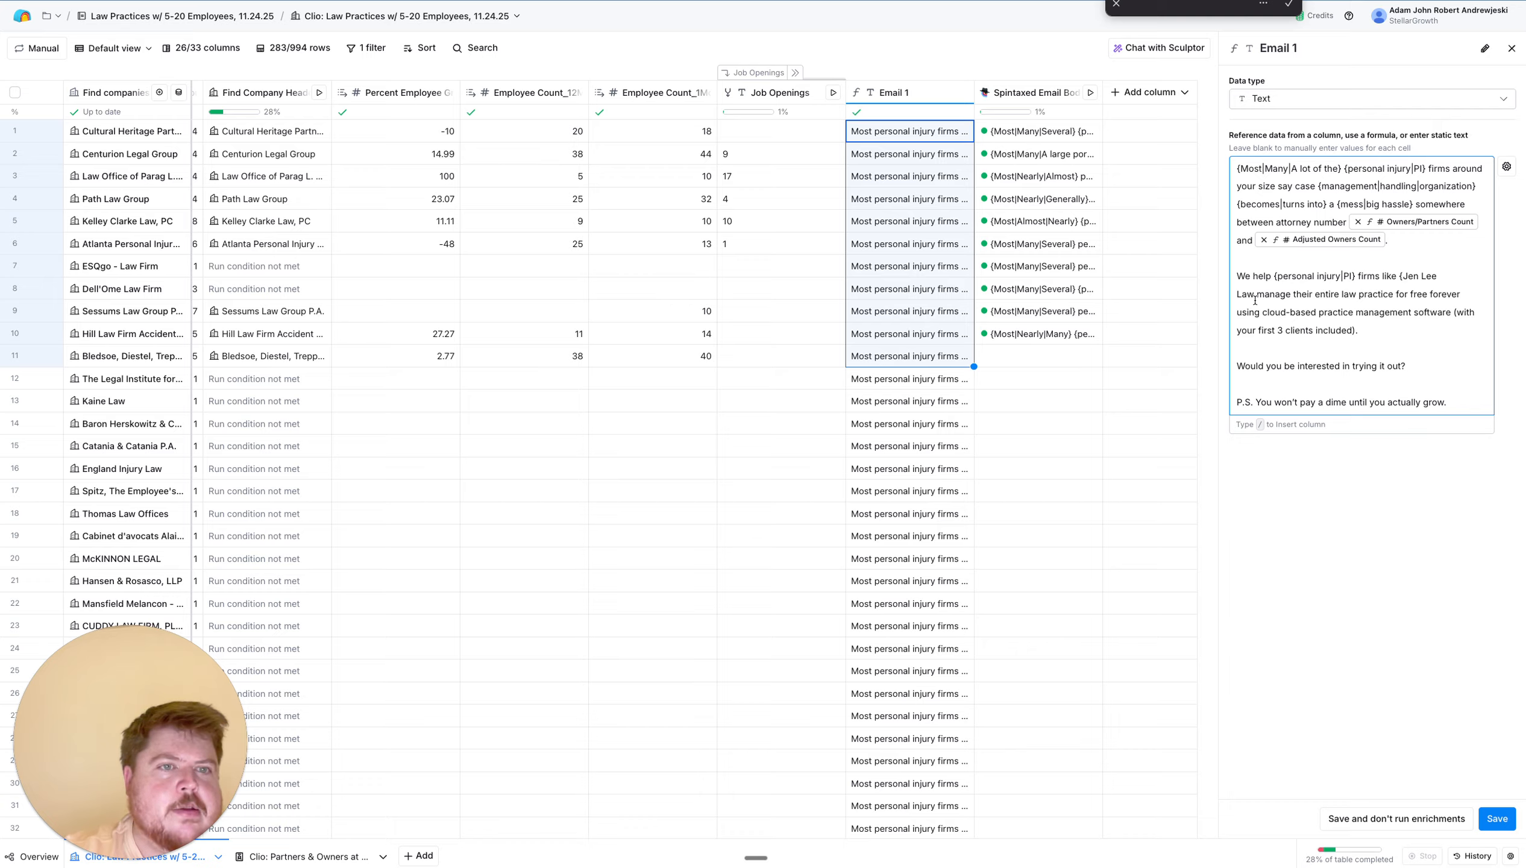
text(|)
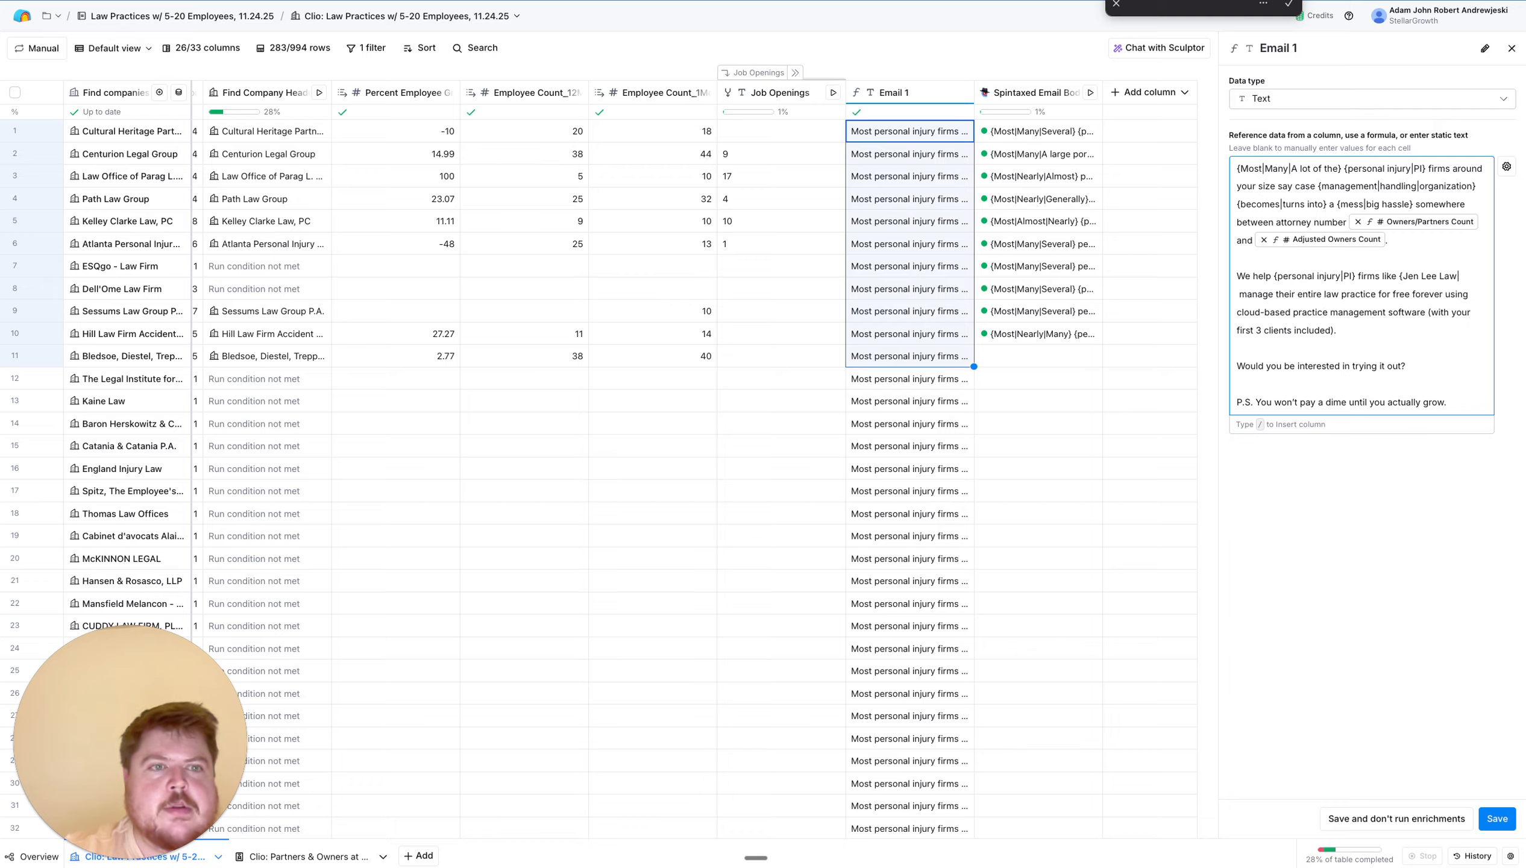
text(Big Te)
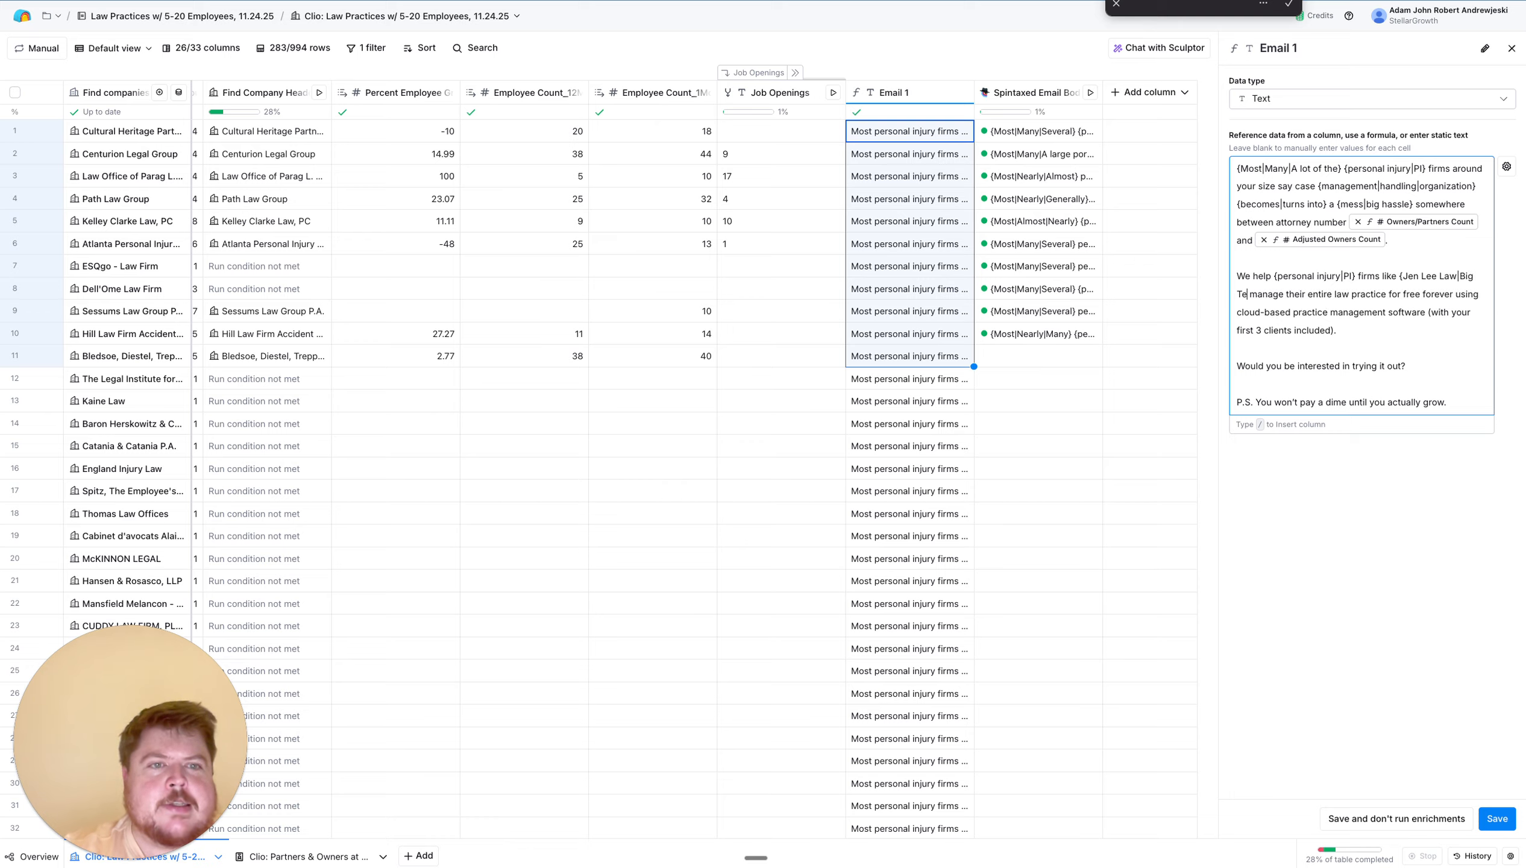
text(xas law)
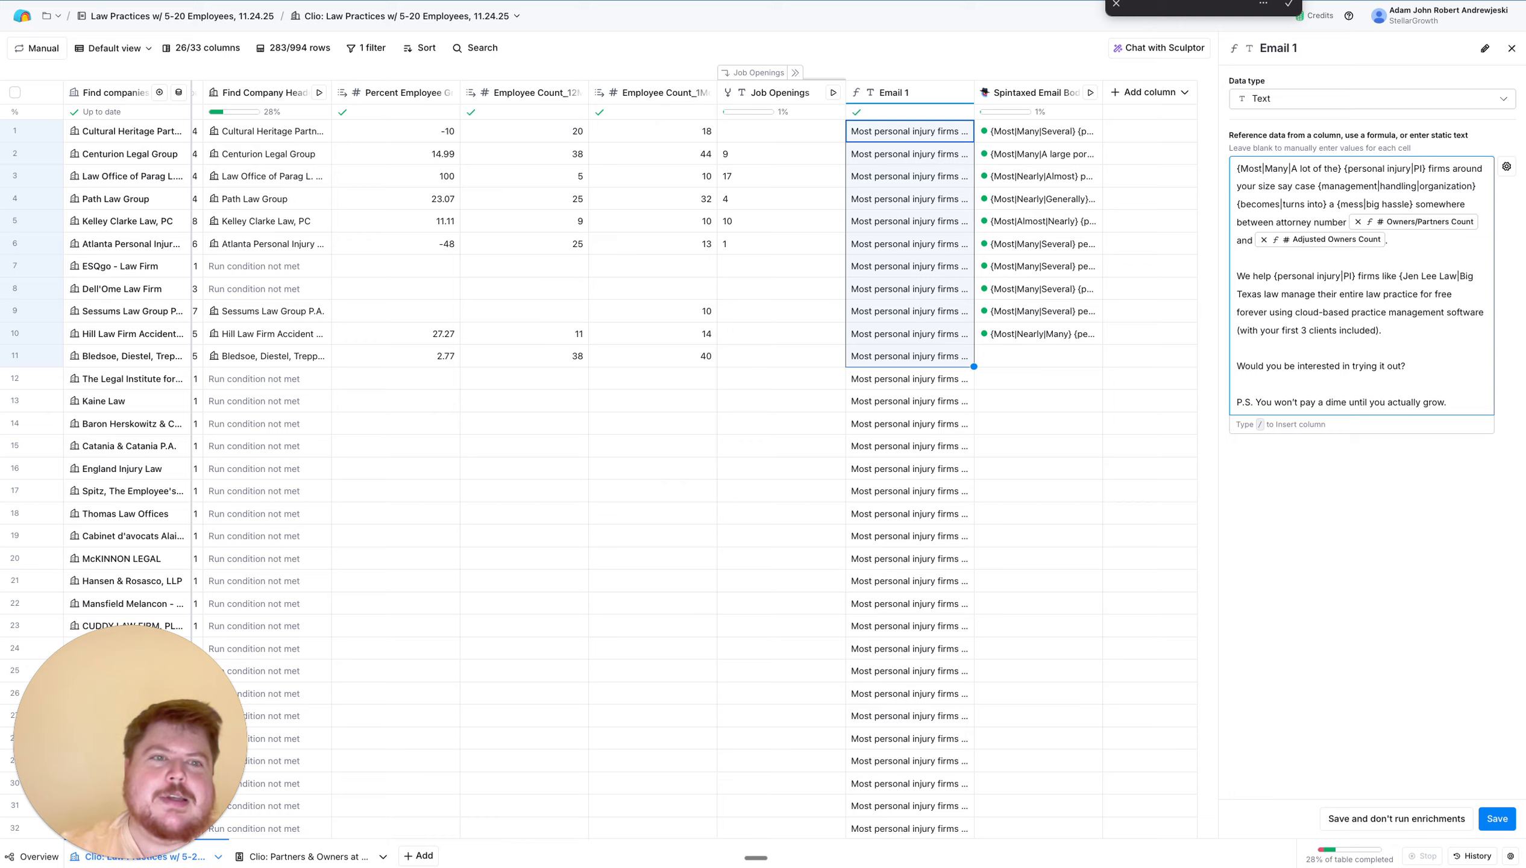
key(BackSpace)
key(BackSpace)
key(BackSpace)
text(Law)
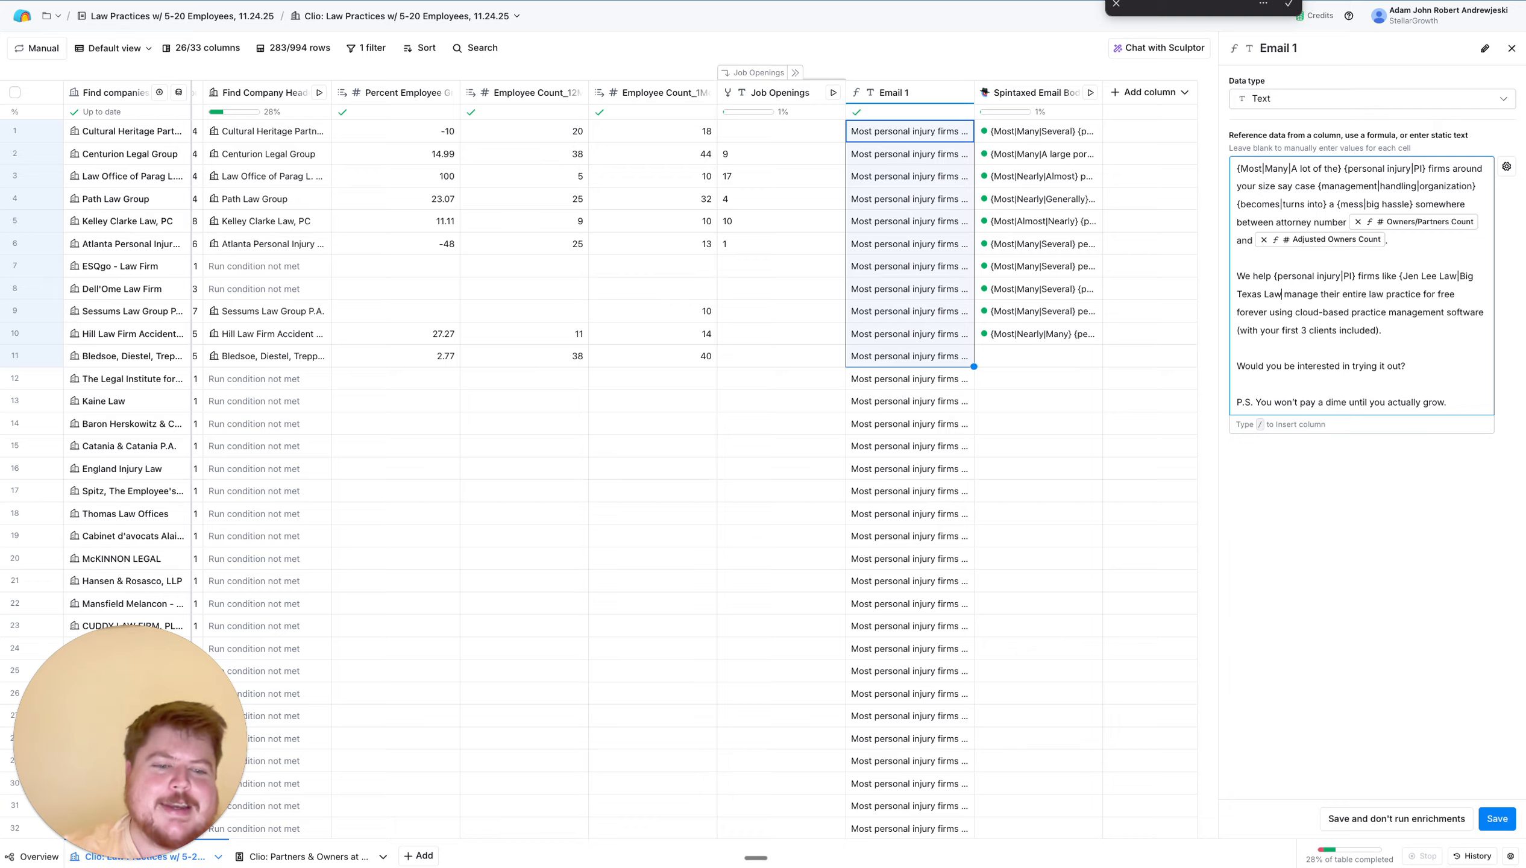
text(})
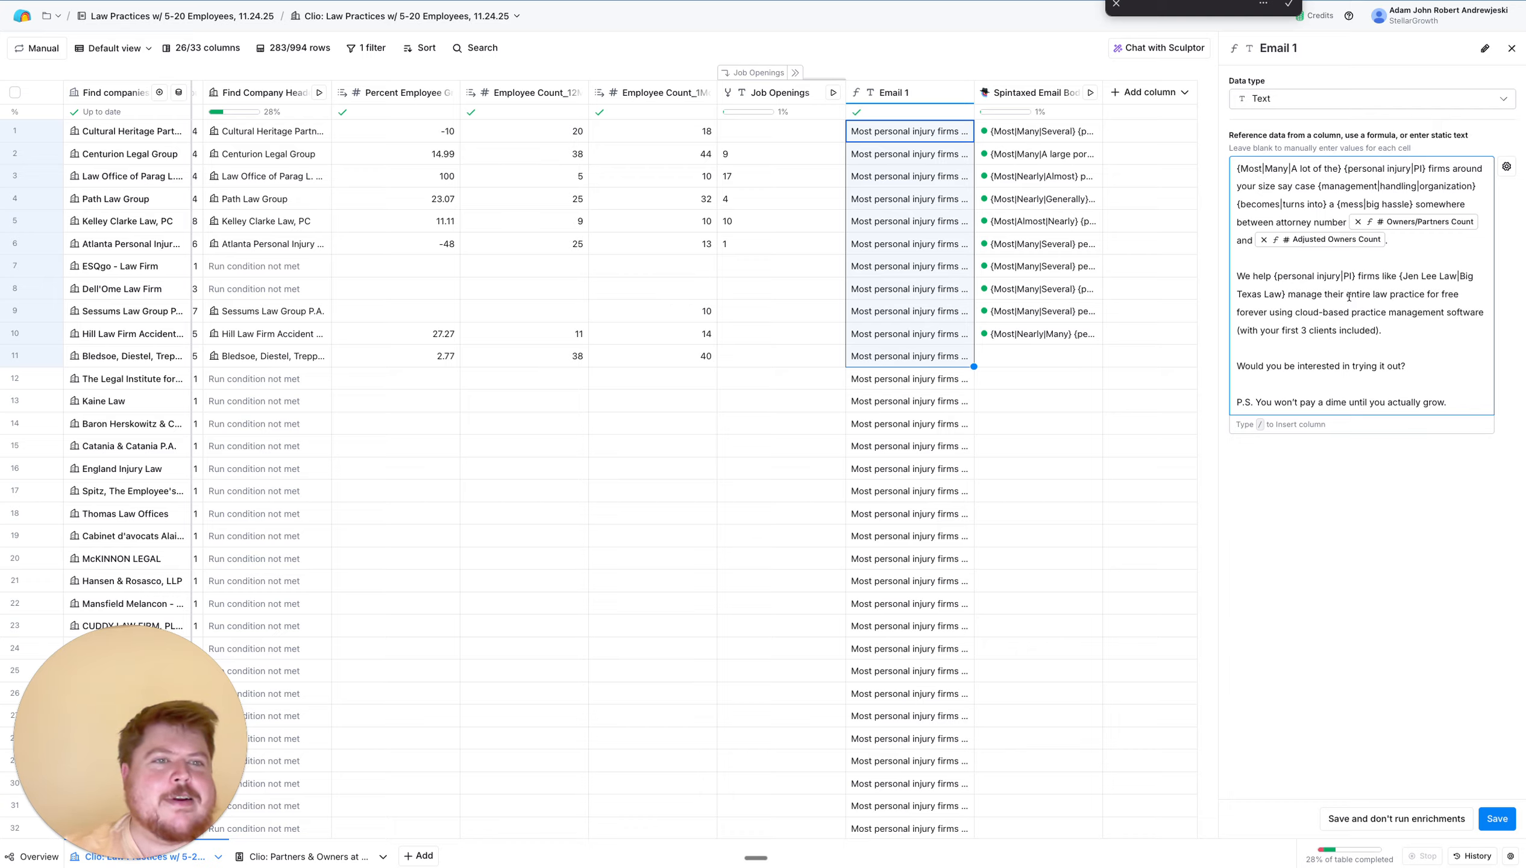
Turn "entire" before "law practice" into the spintax group {entire|full}
text({)
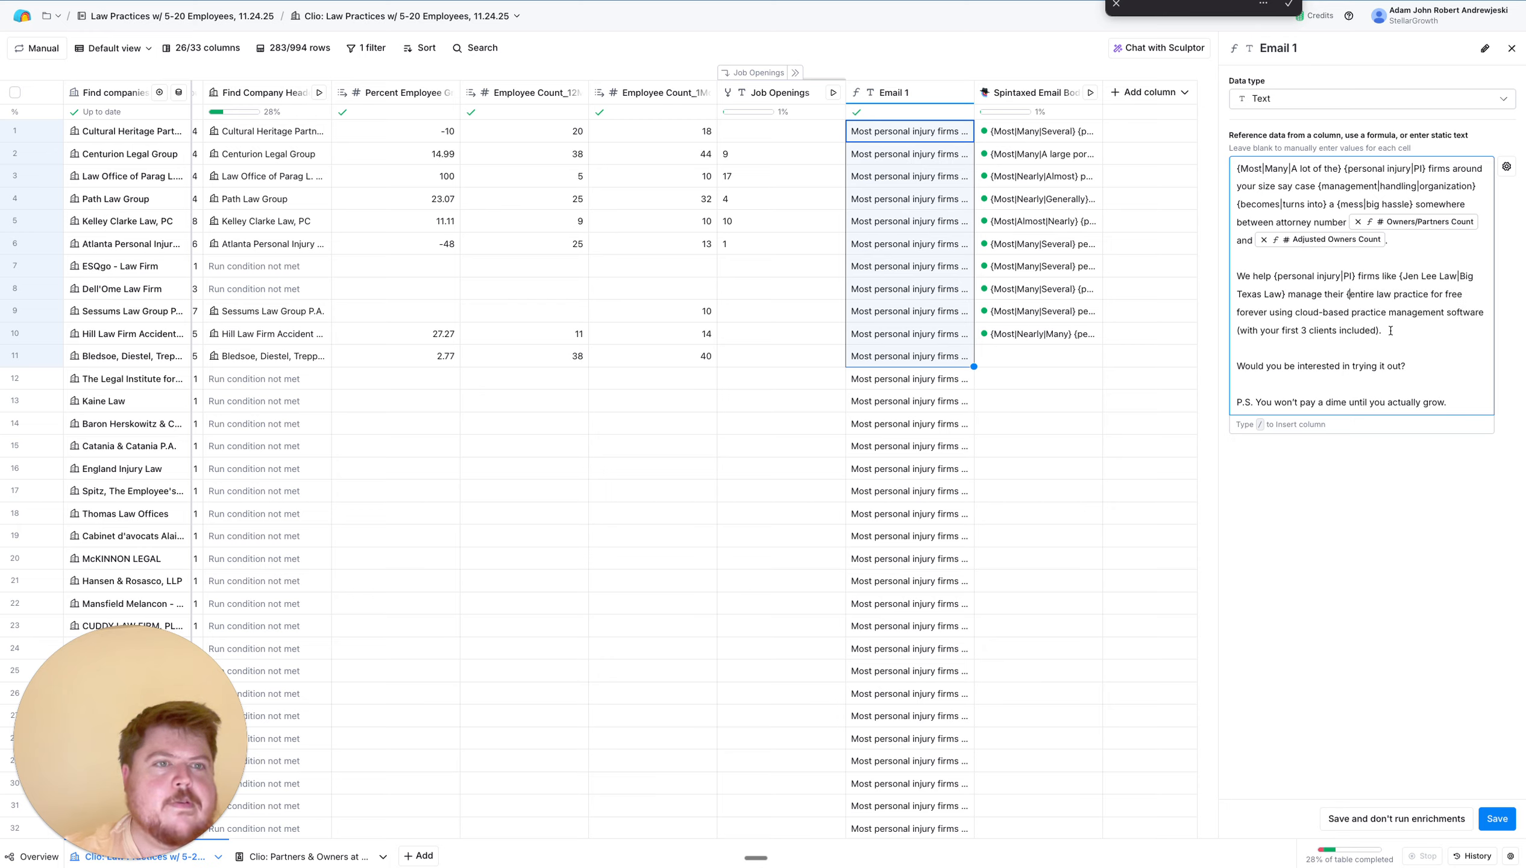
click(1376, 296)
text(|)
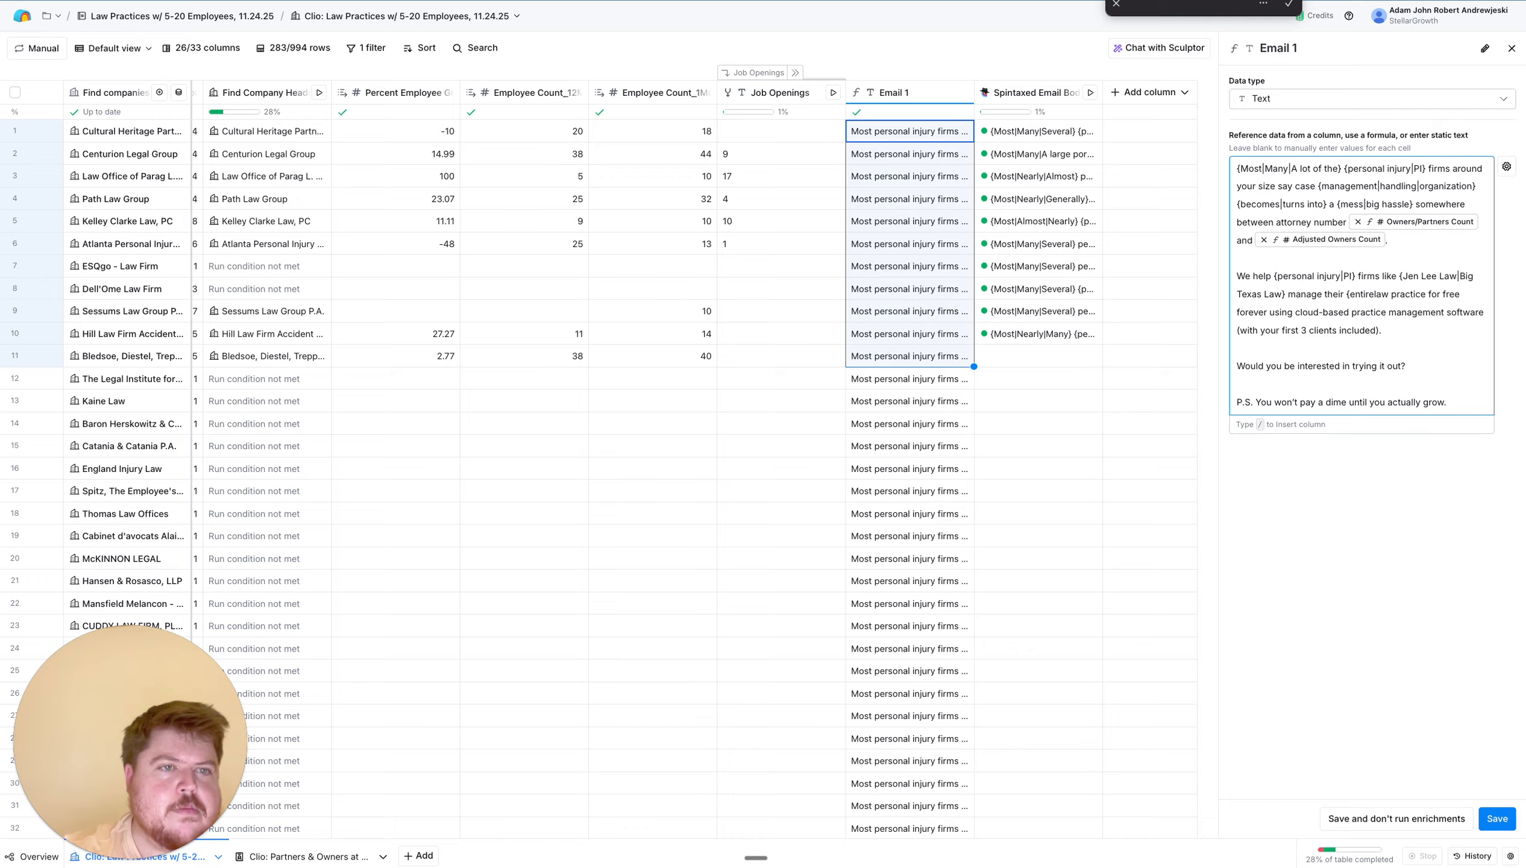
key(Return)
key(BackSpace)
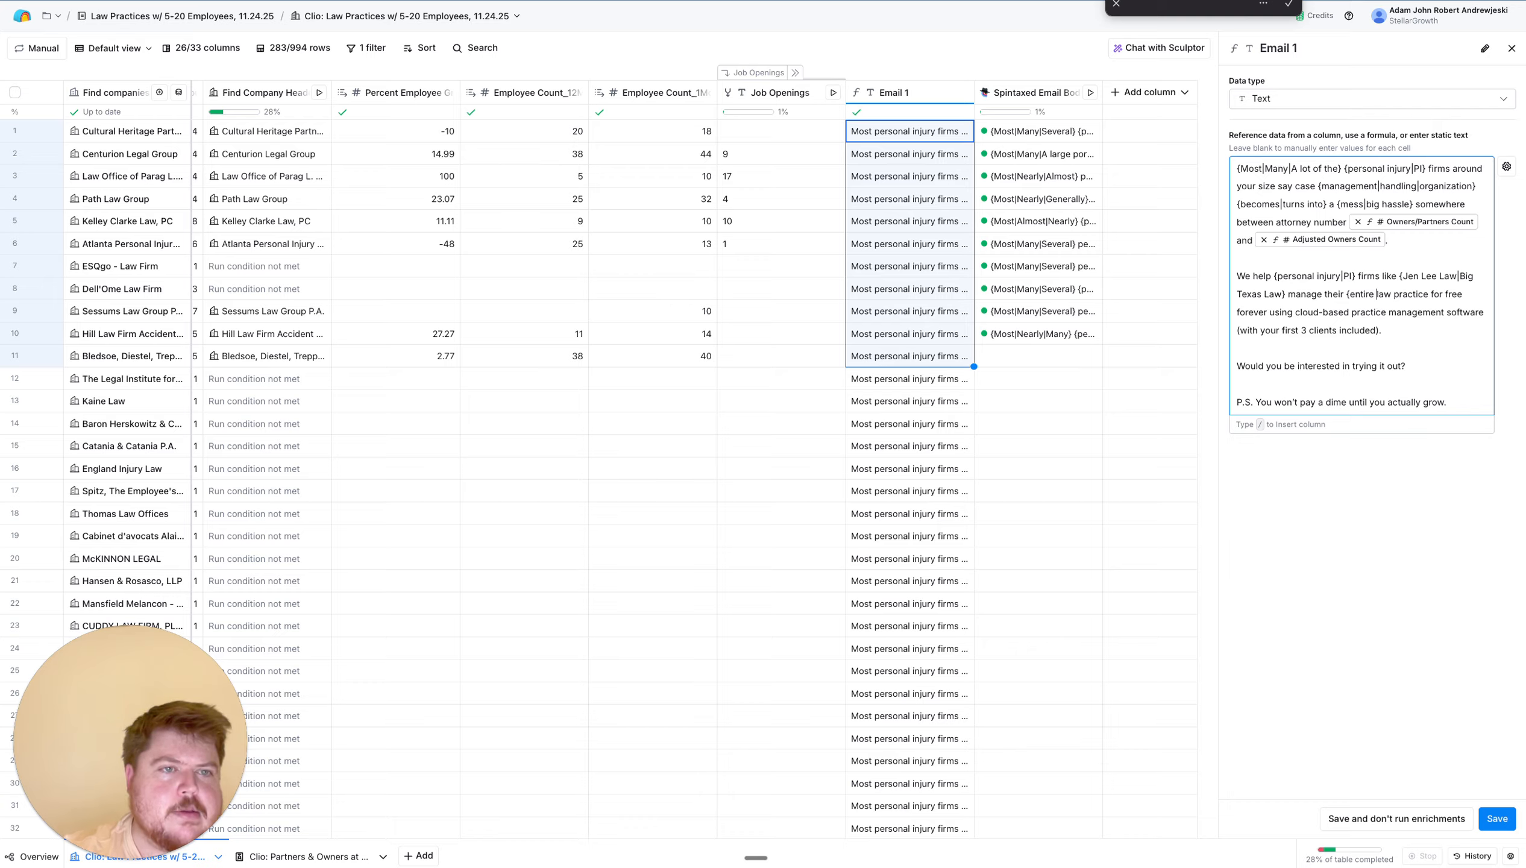
key(BackSpace)
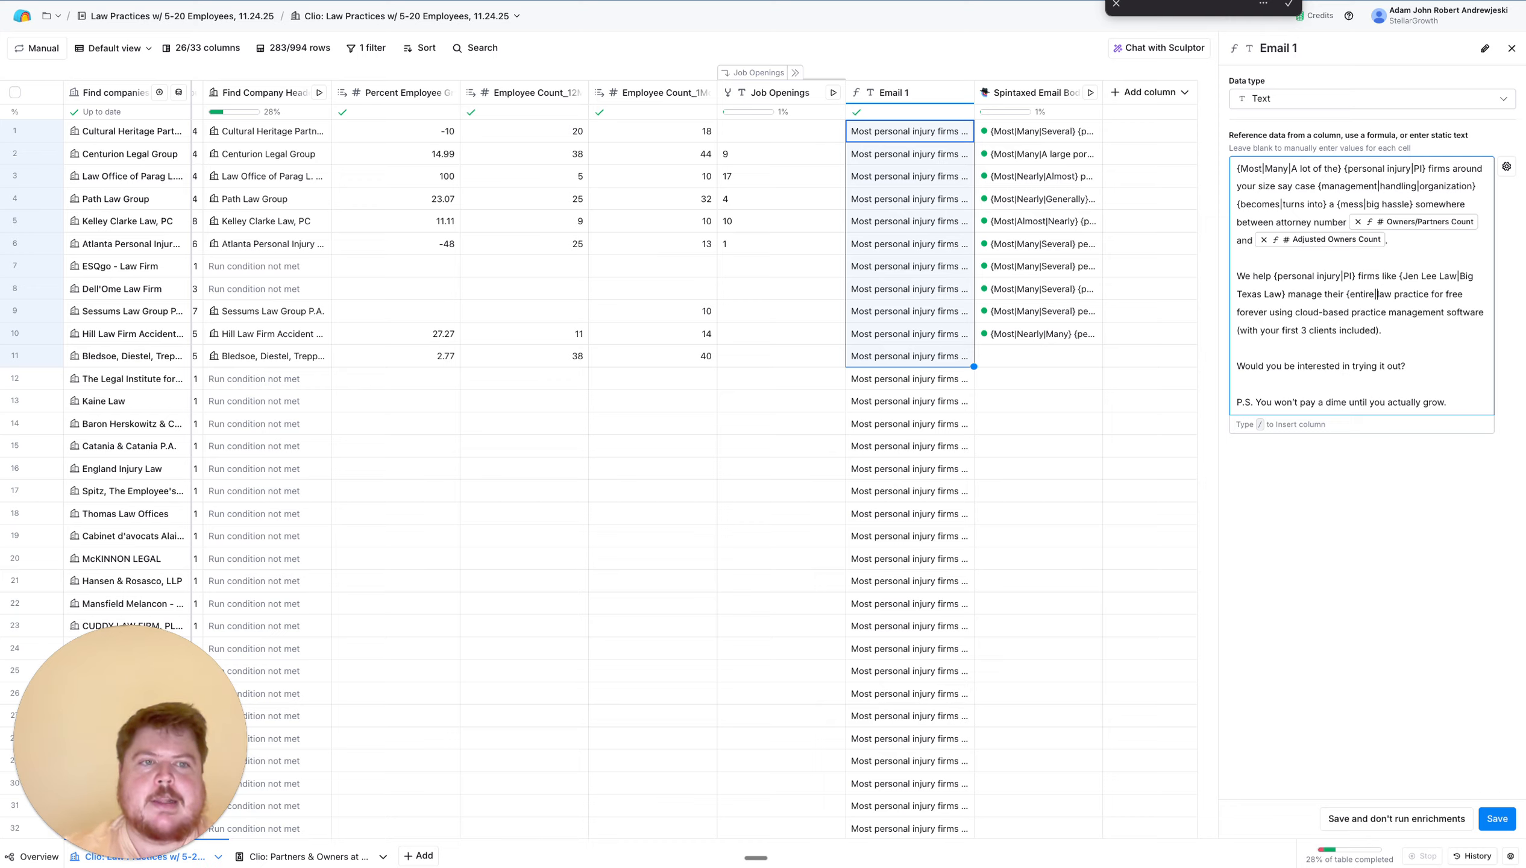
text(full})
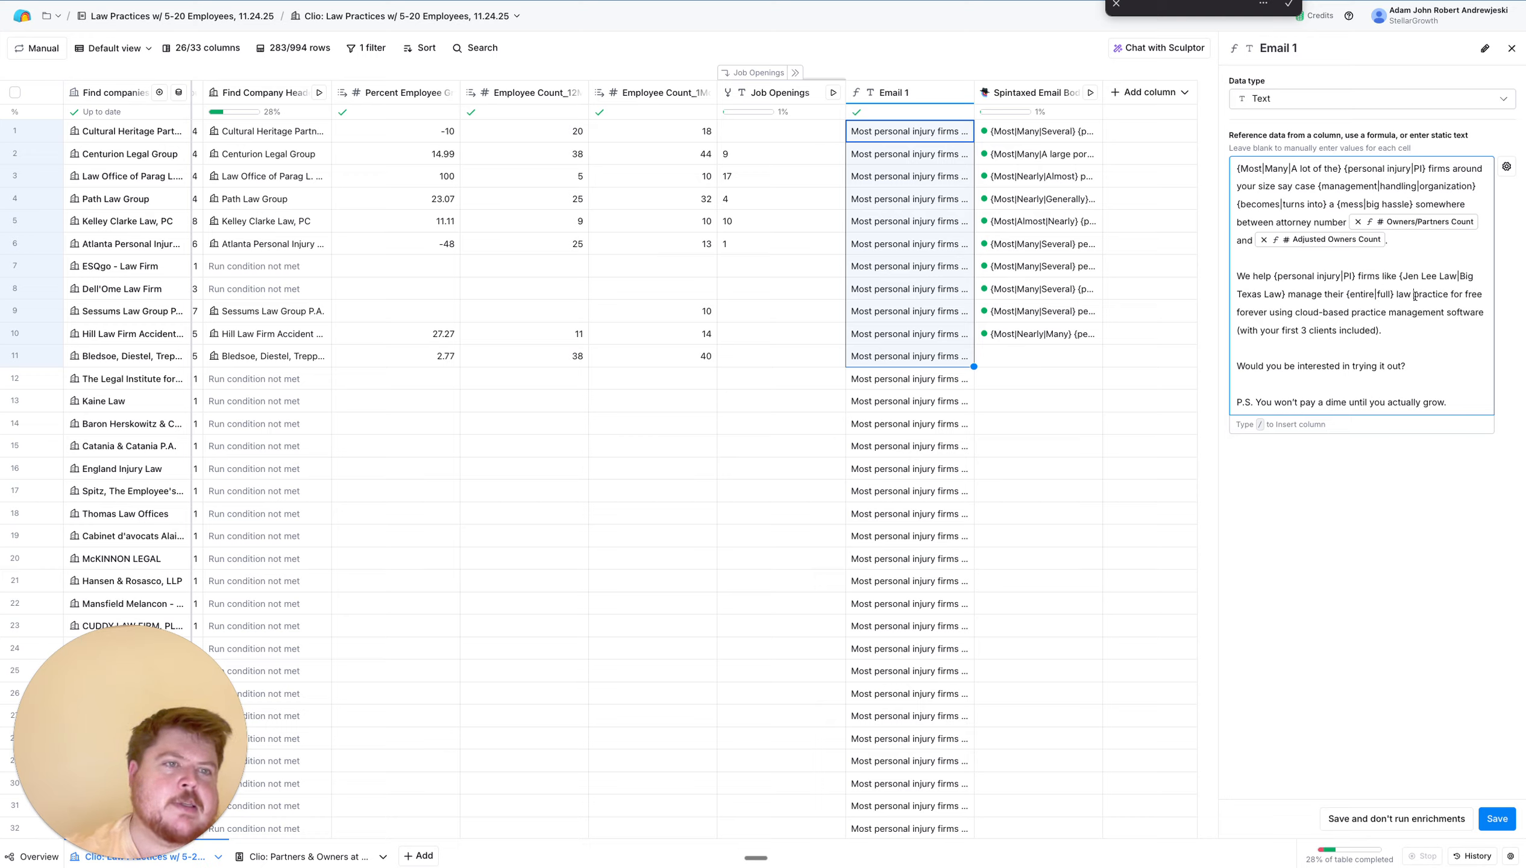
Replace "free" in the "We help" paragraph with the spintax group {no-cost|no-commitment|no-obligation}
double_click(1463, 298)
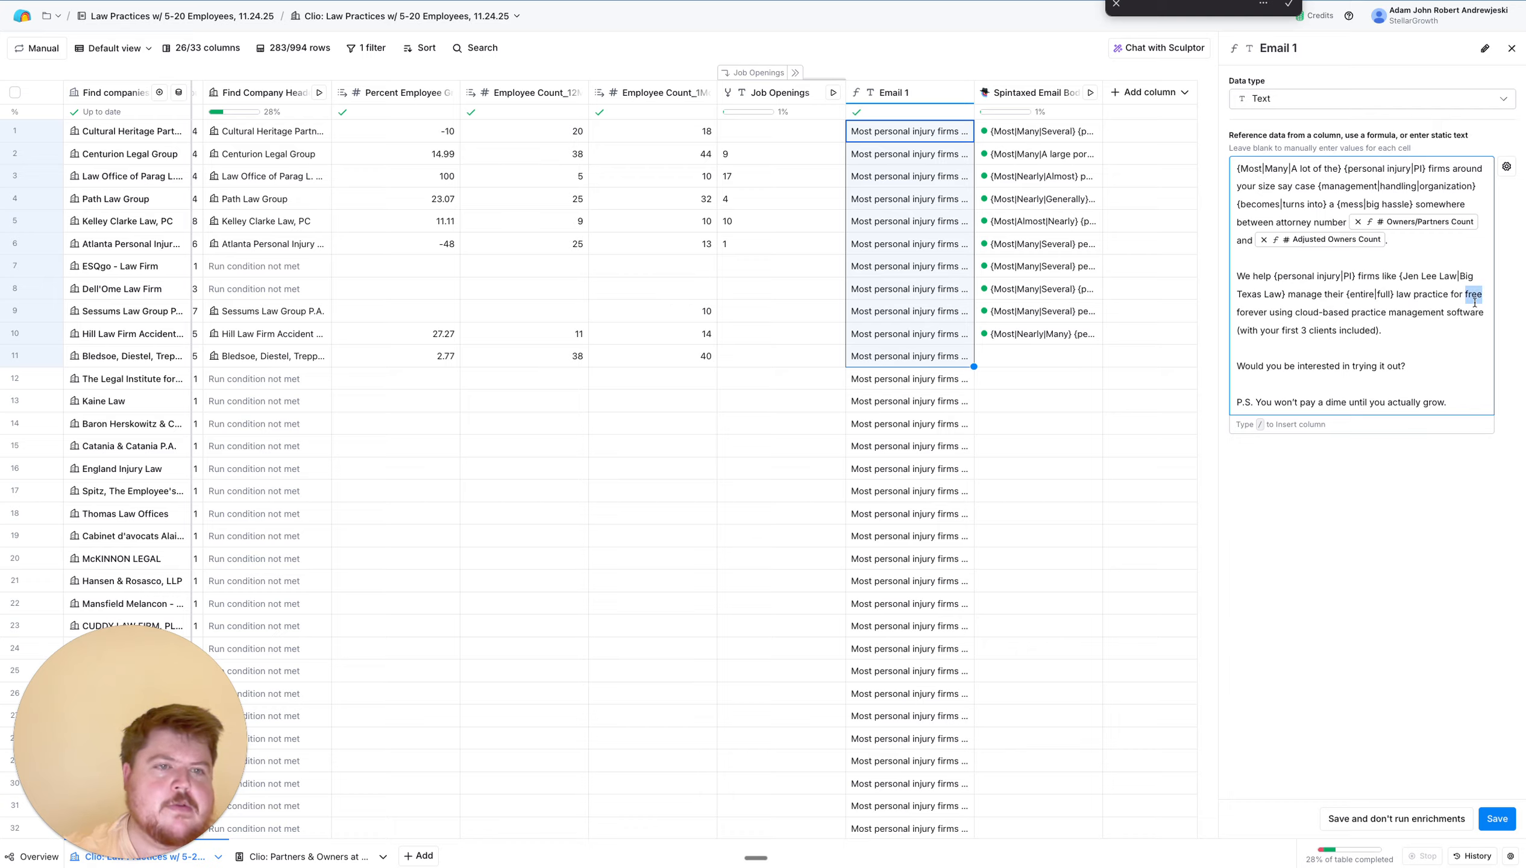
text({no)
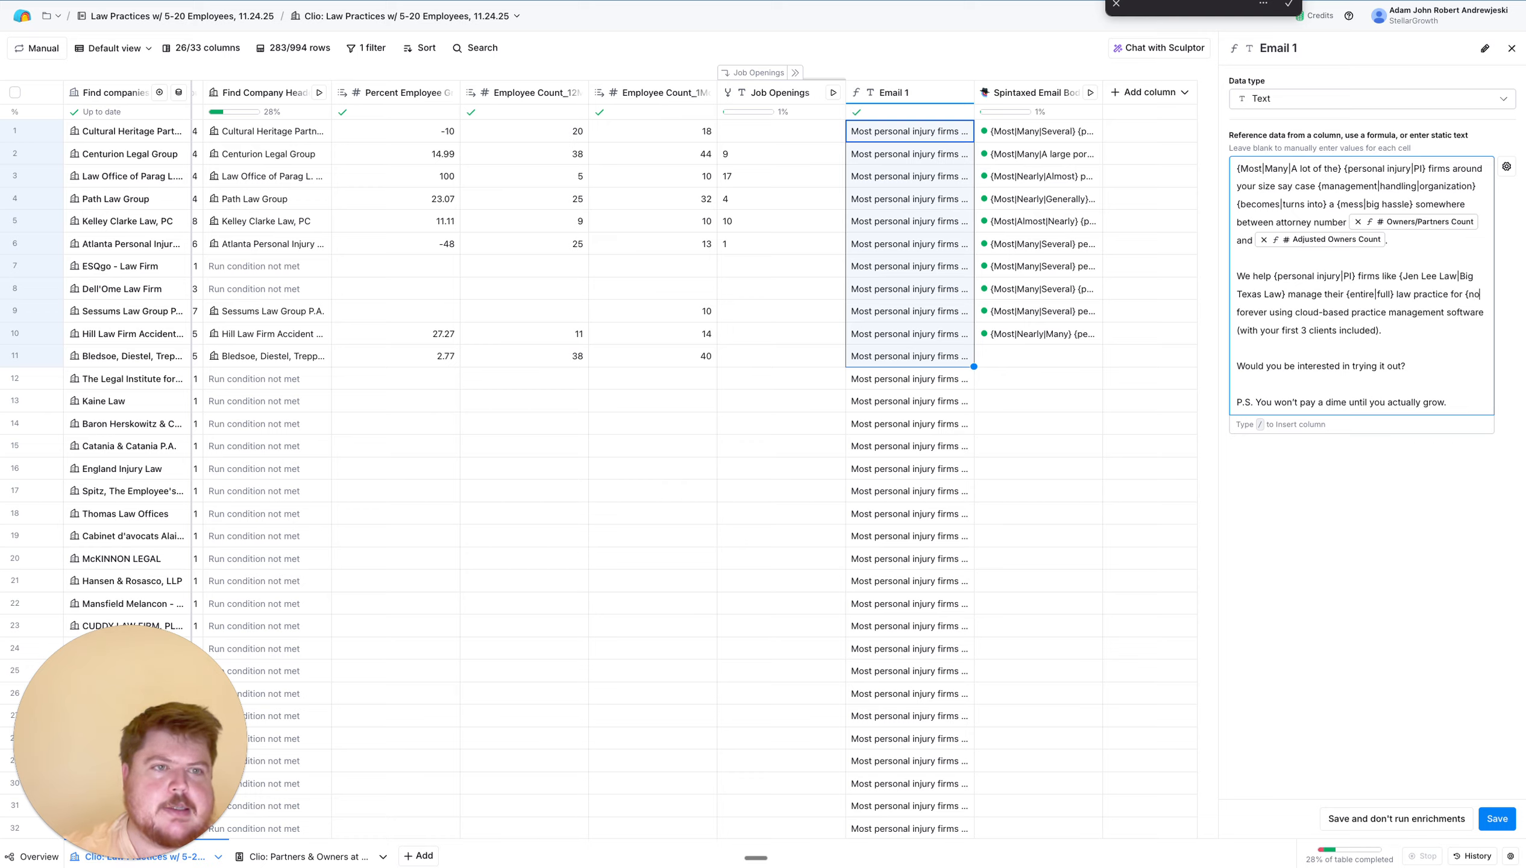
text(-cost|no)
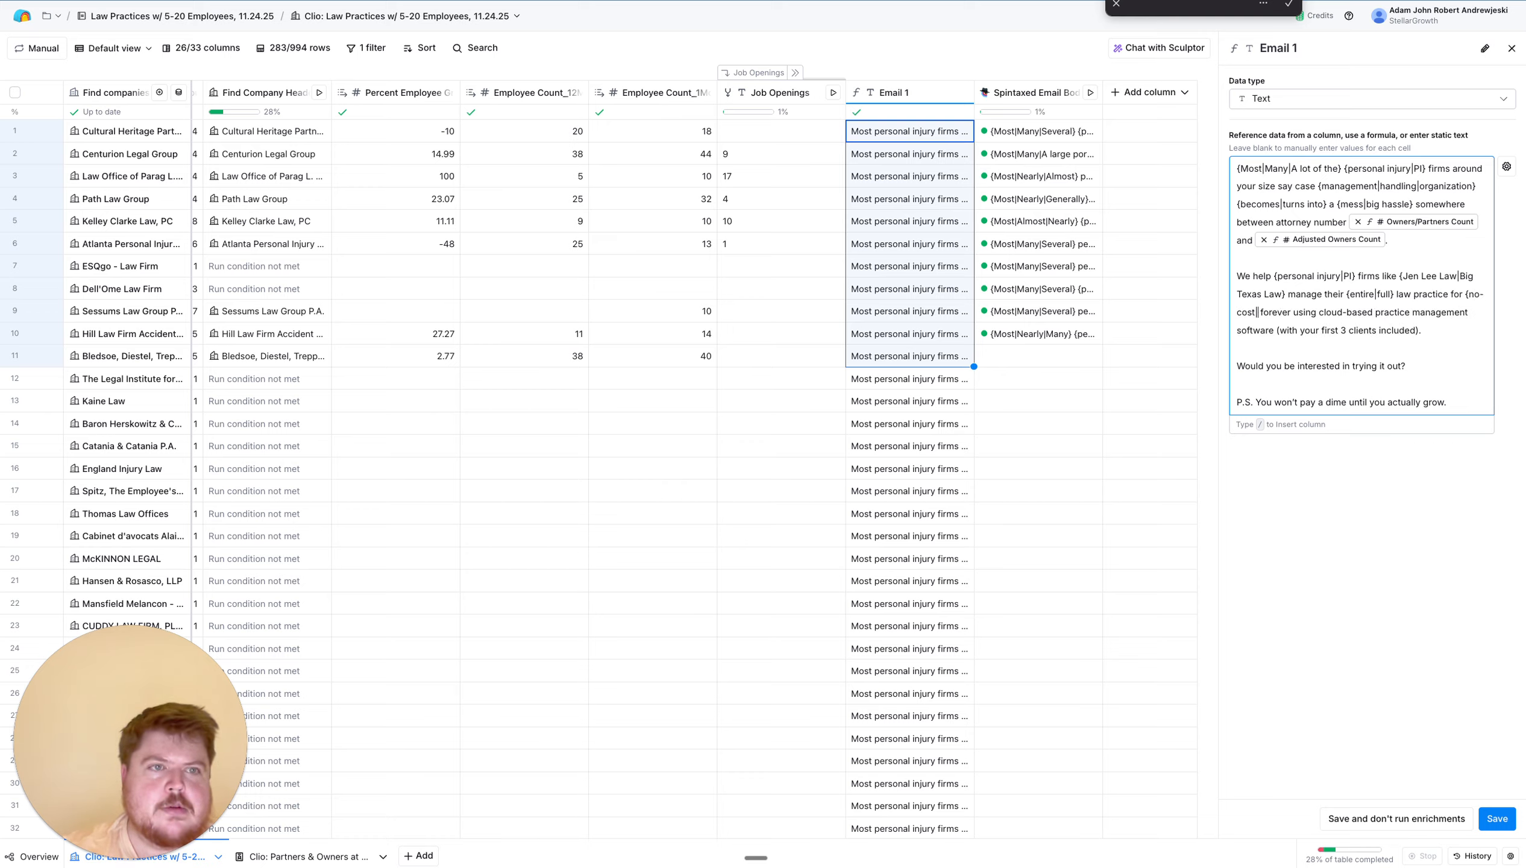
text(-)
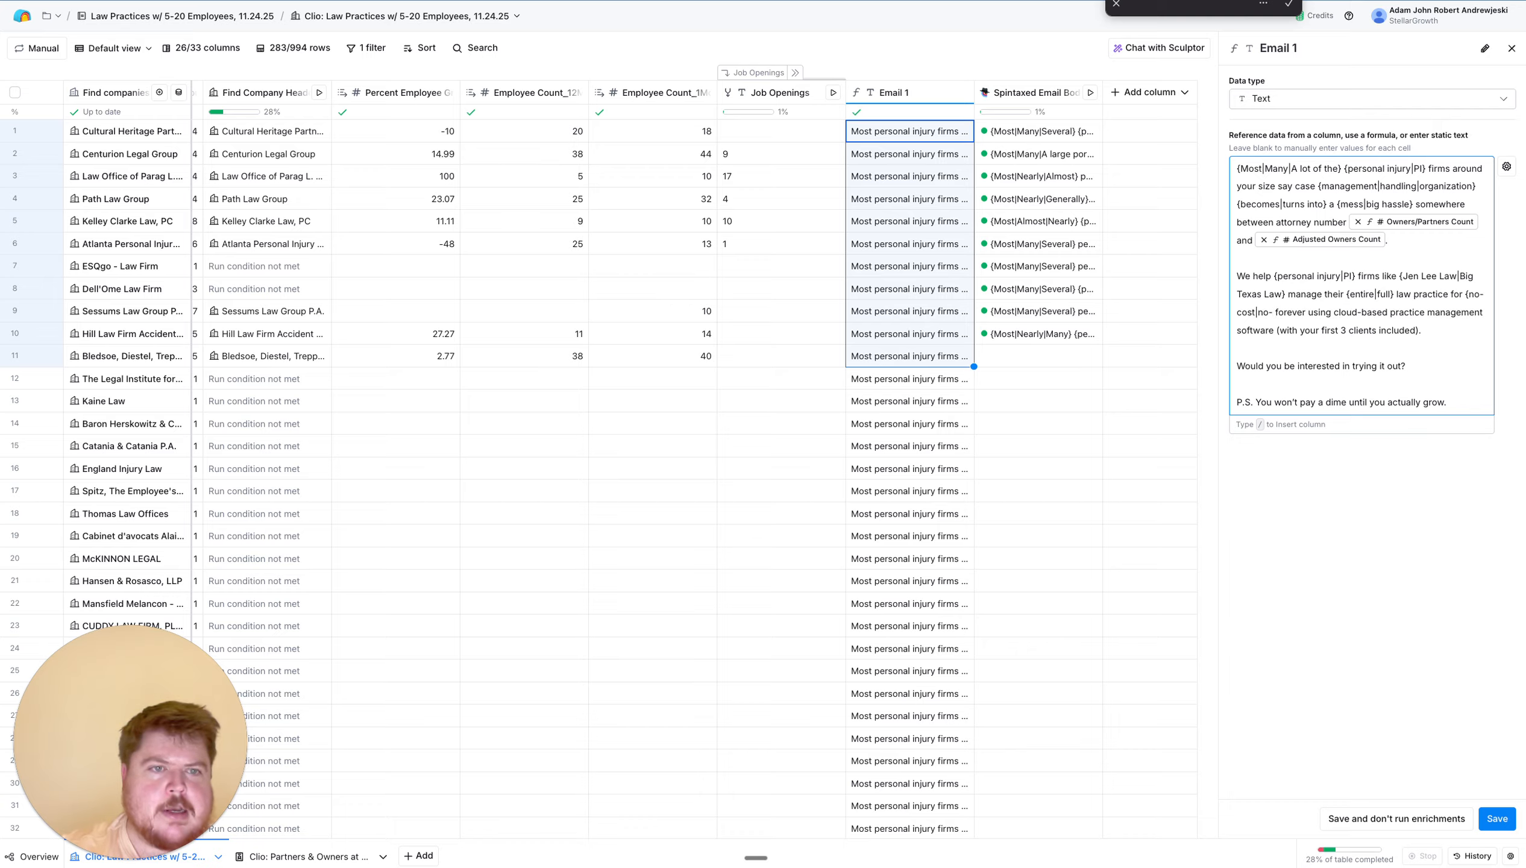
text(commitm)
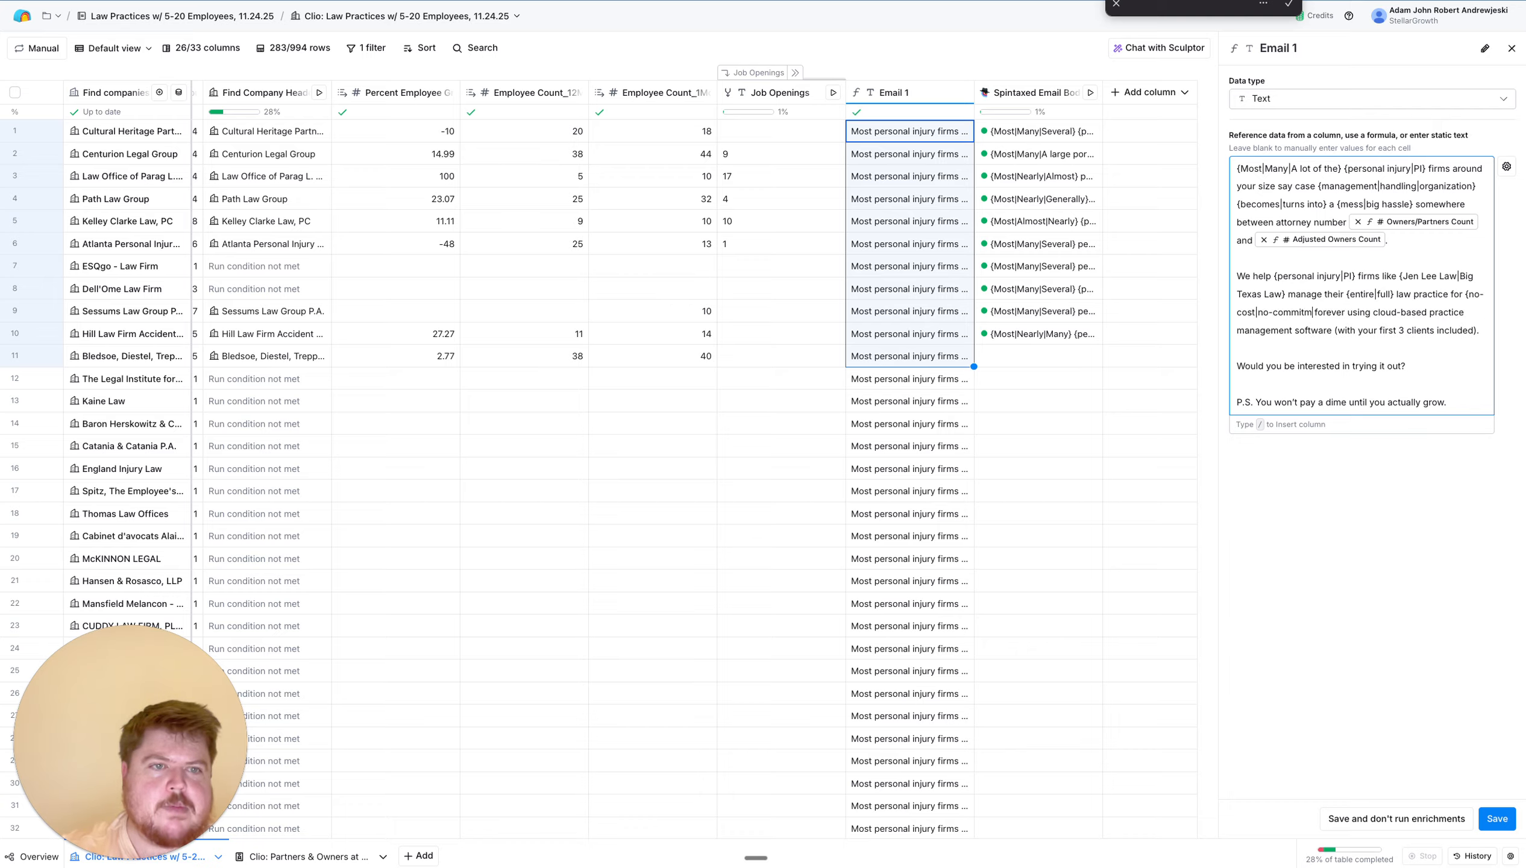
text(ent|no-obl)
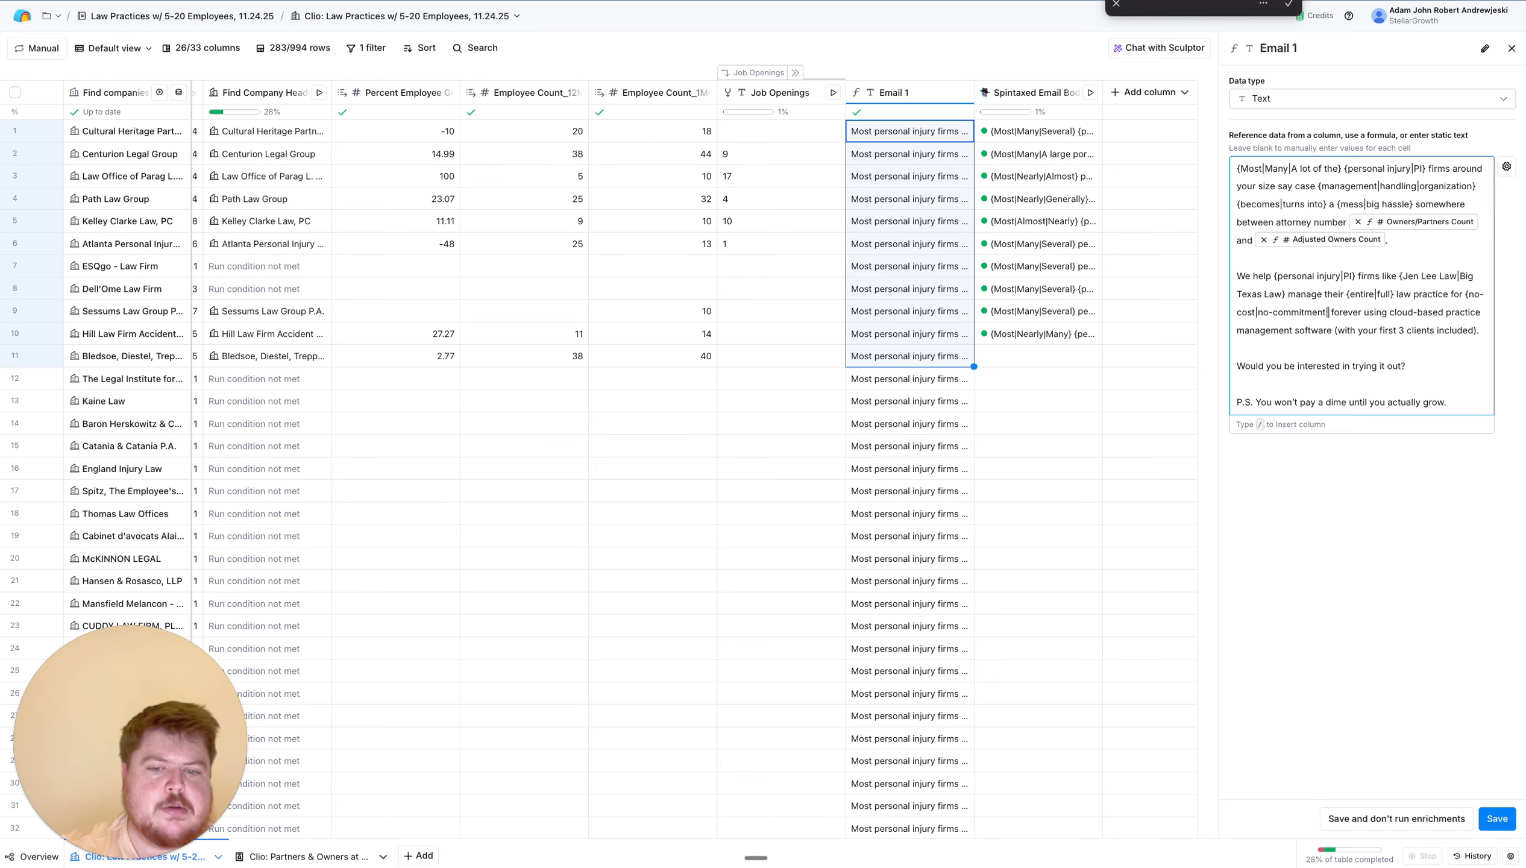
text(igation)
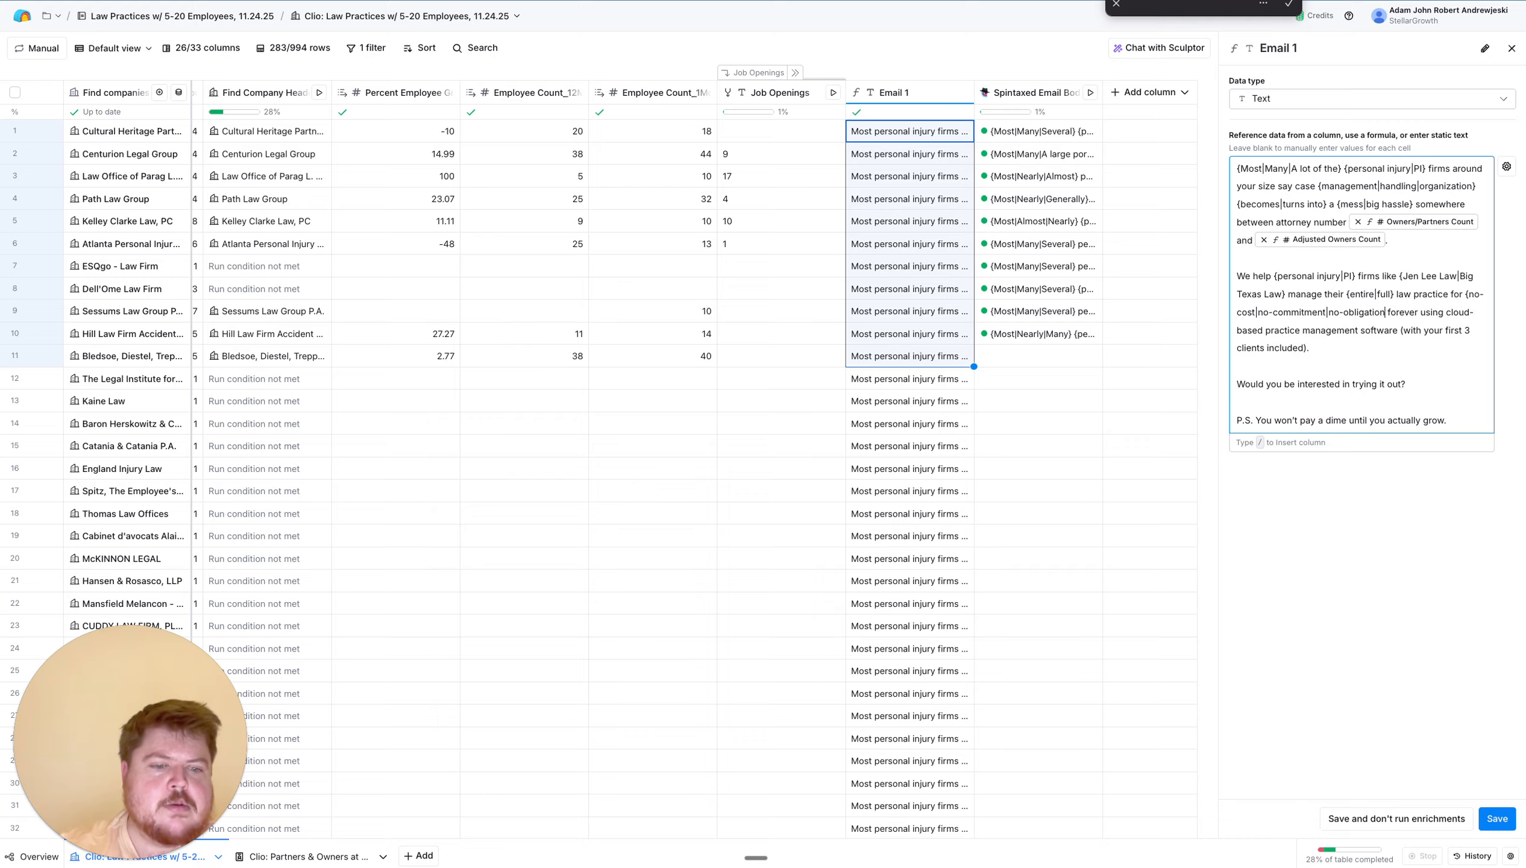
text(} )
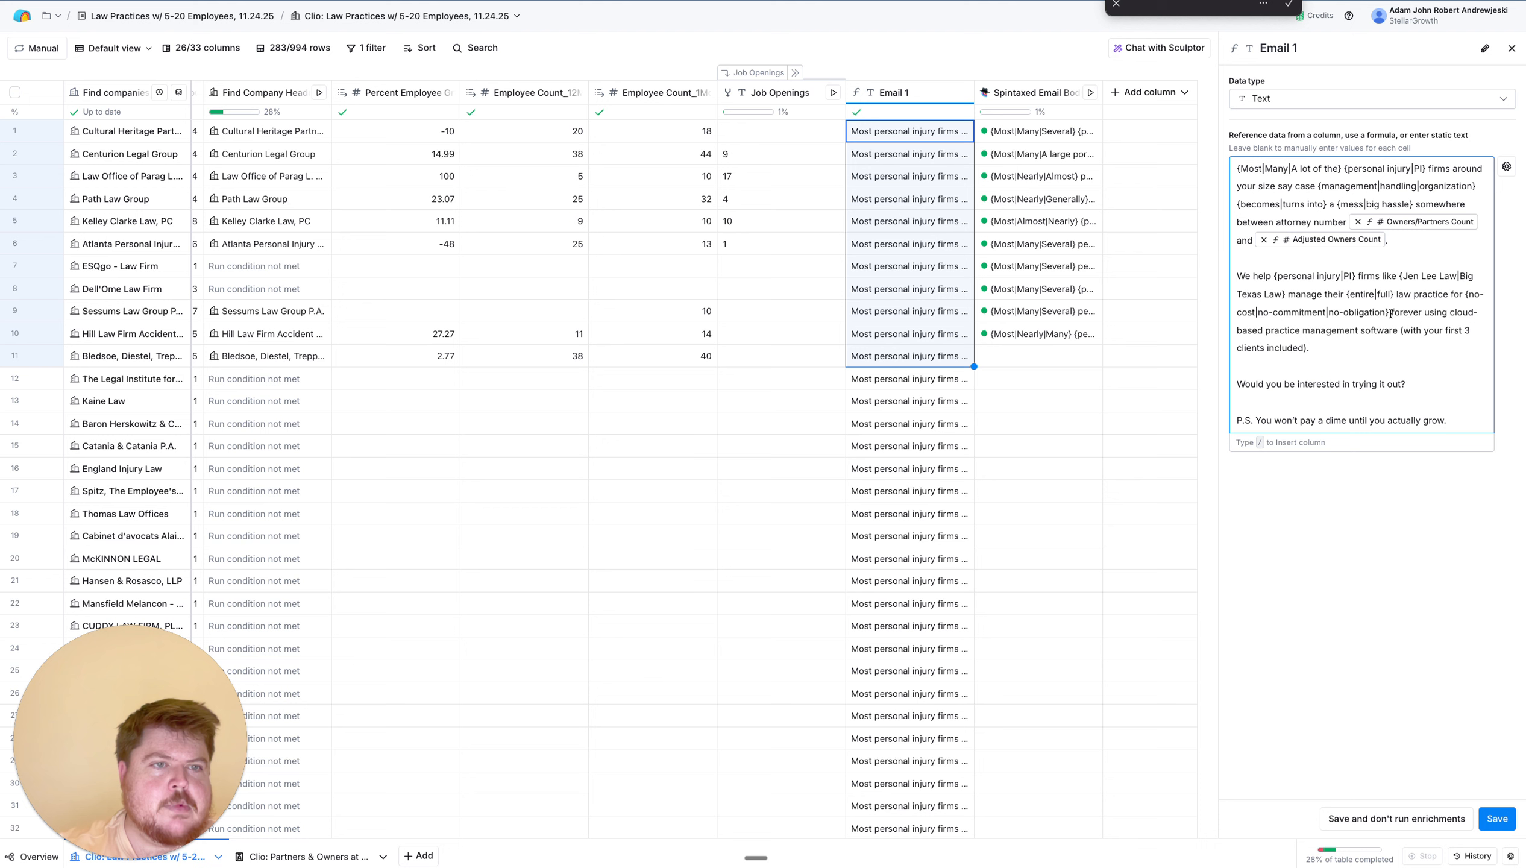
Turn "forever" in the "We help" paragraph into the spintax group {forever|indefinitely} and save the Email 1 column
text({forever)
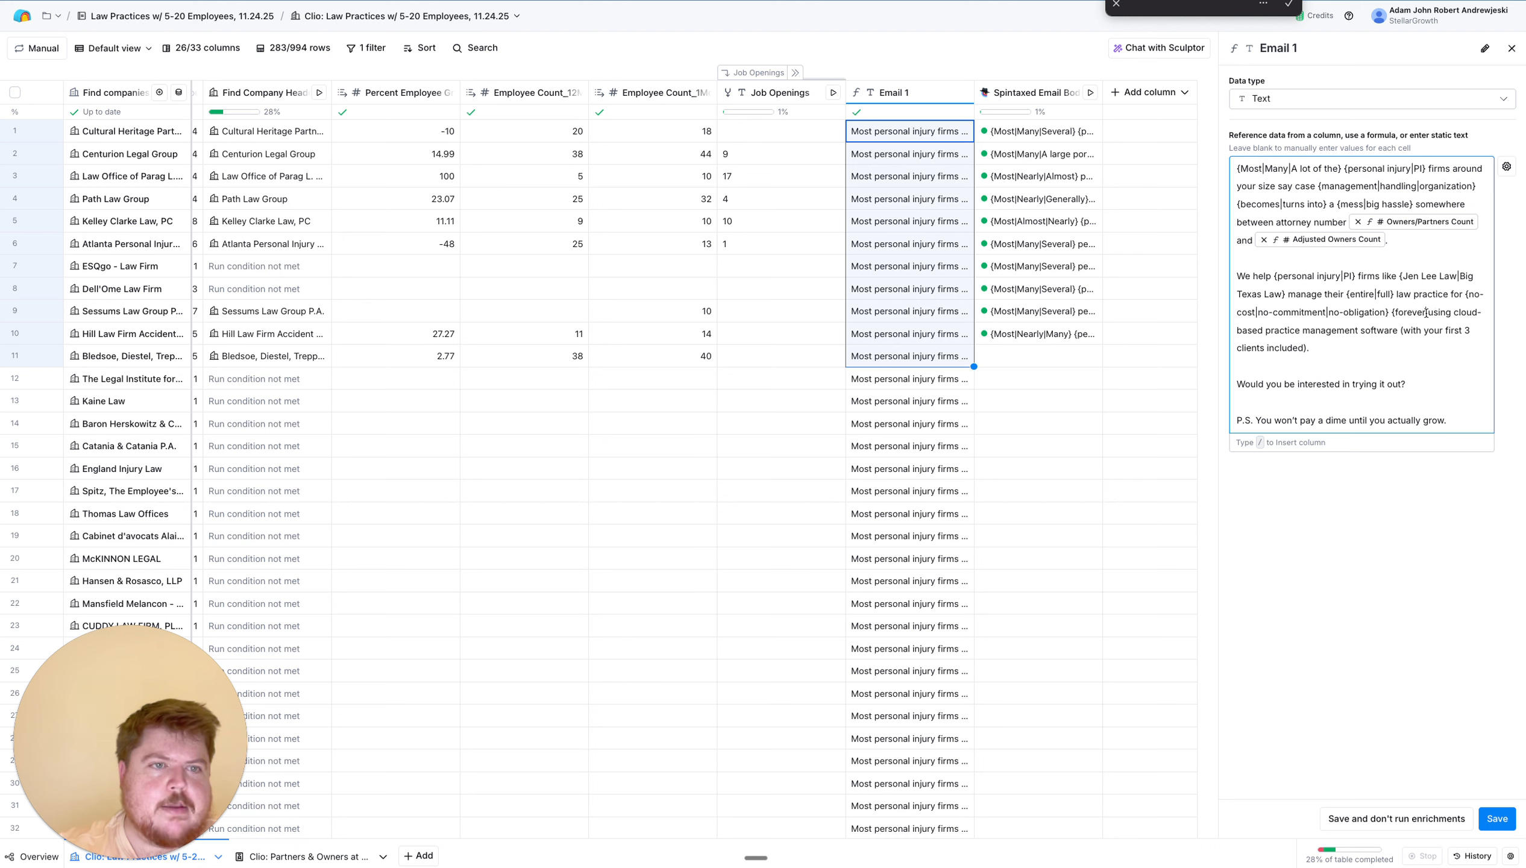
text(|indefinitely)
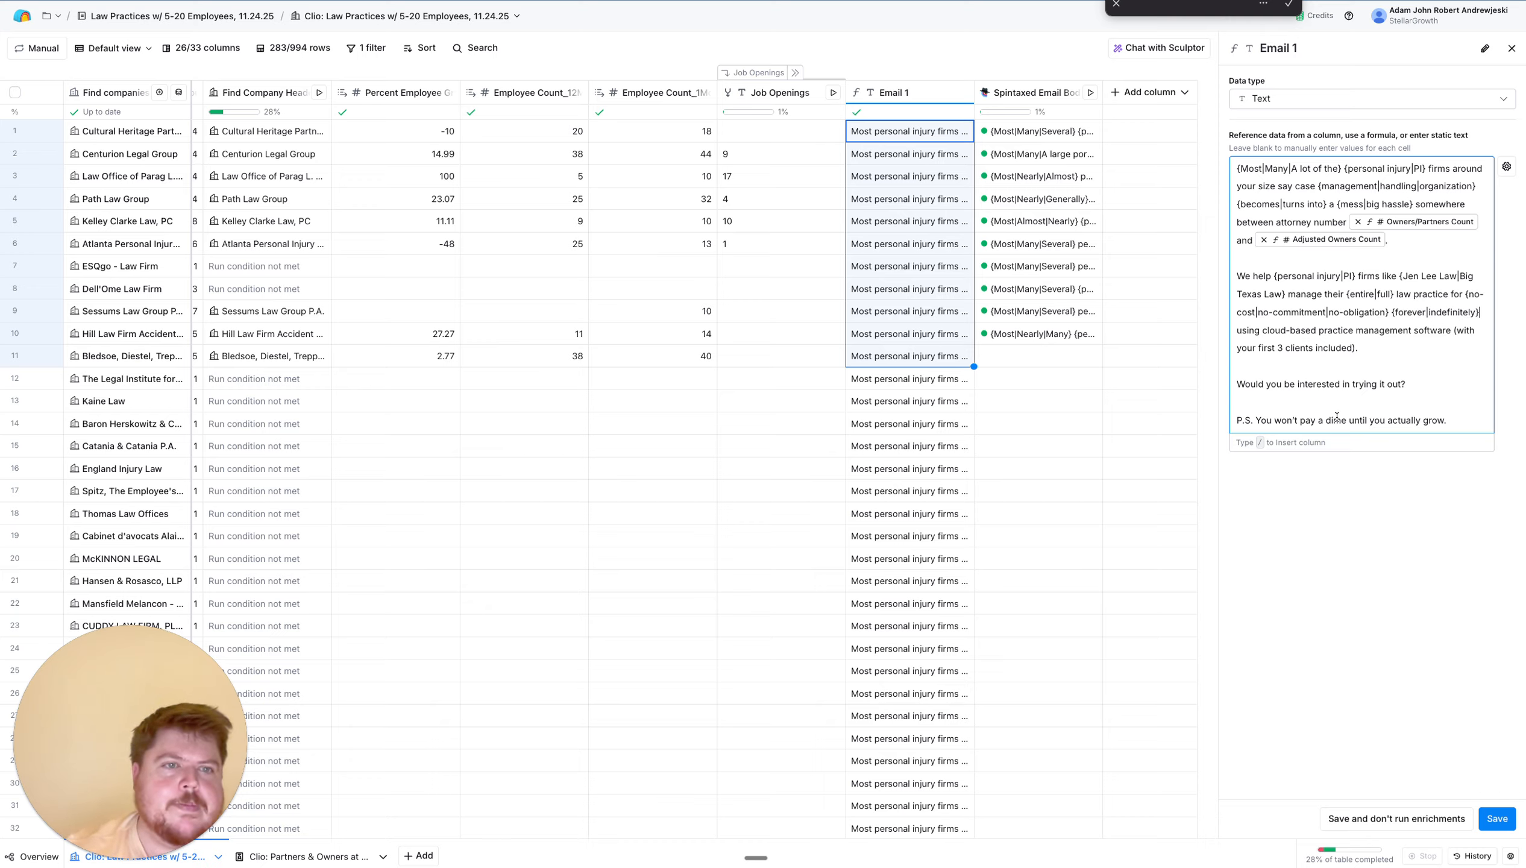
click(1495, 819)
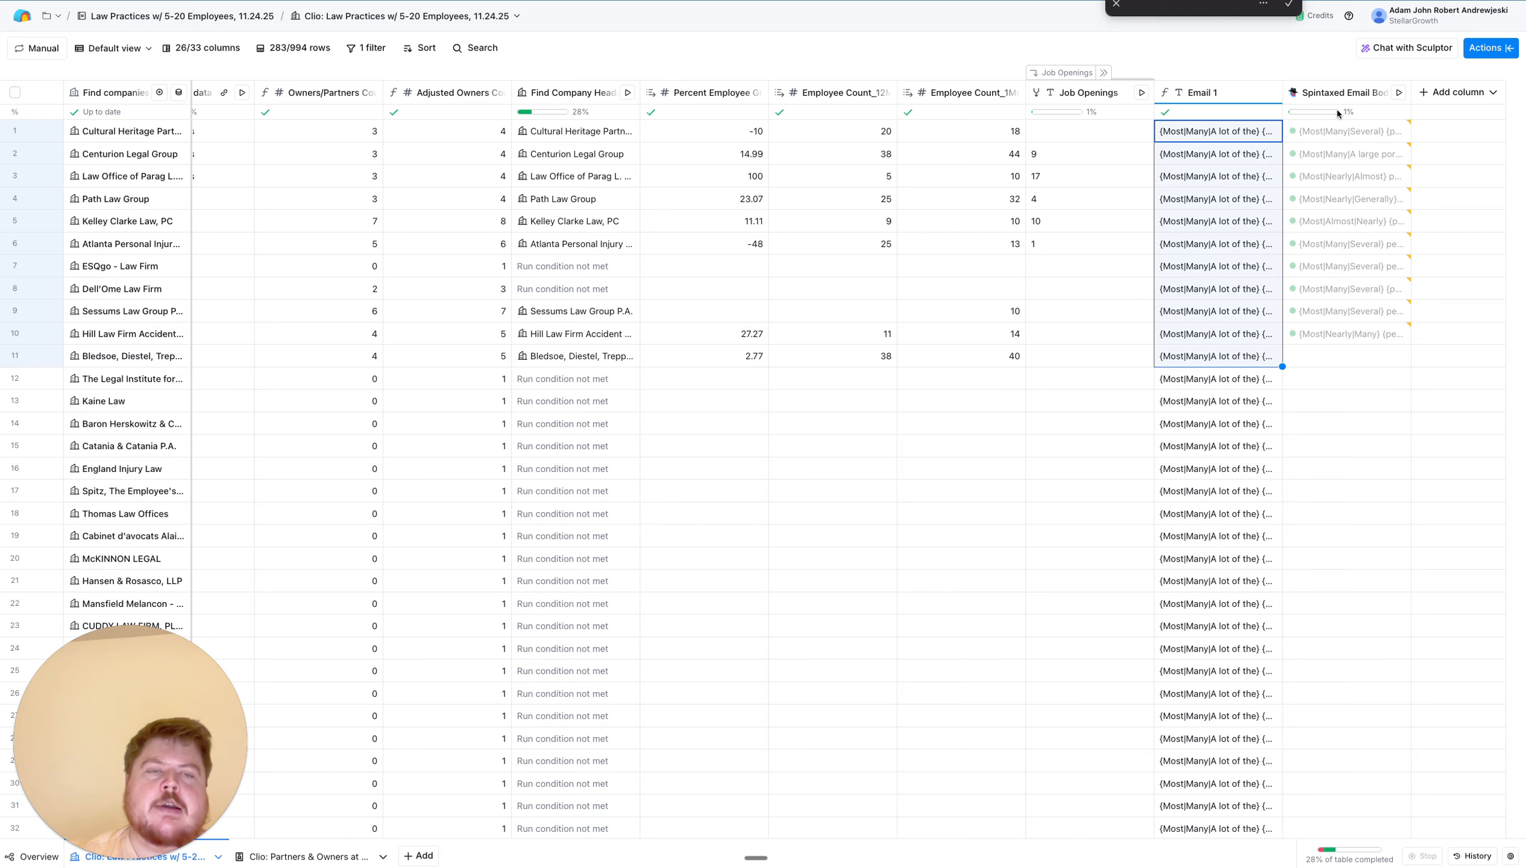
Review the Spintaxed Email Body column's Claygent model and prompt, leaving its configuration without edits
click(1341, 91)
click(1336, 144)
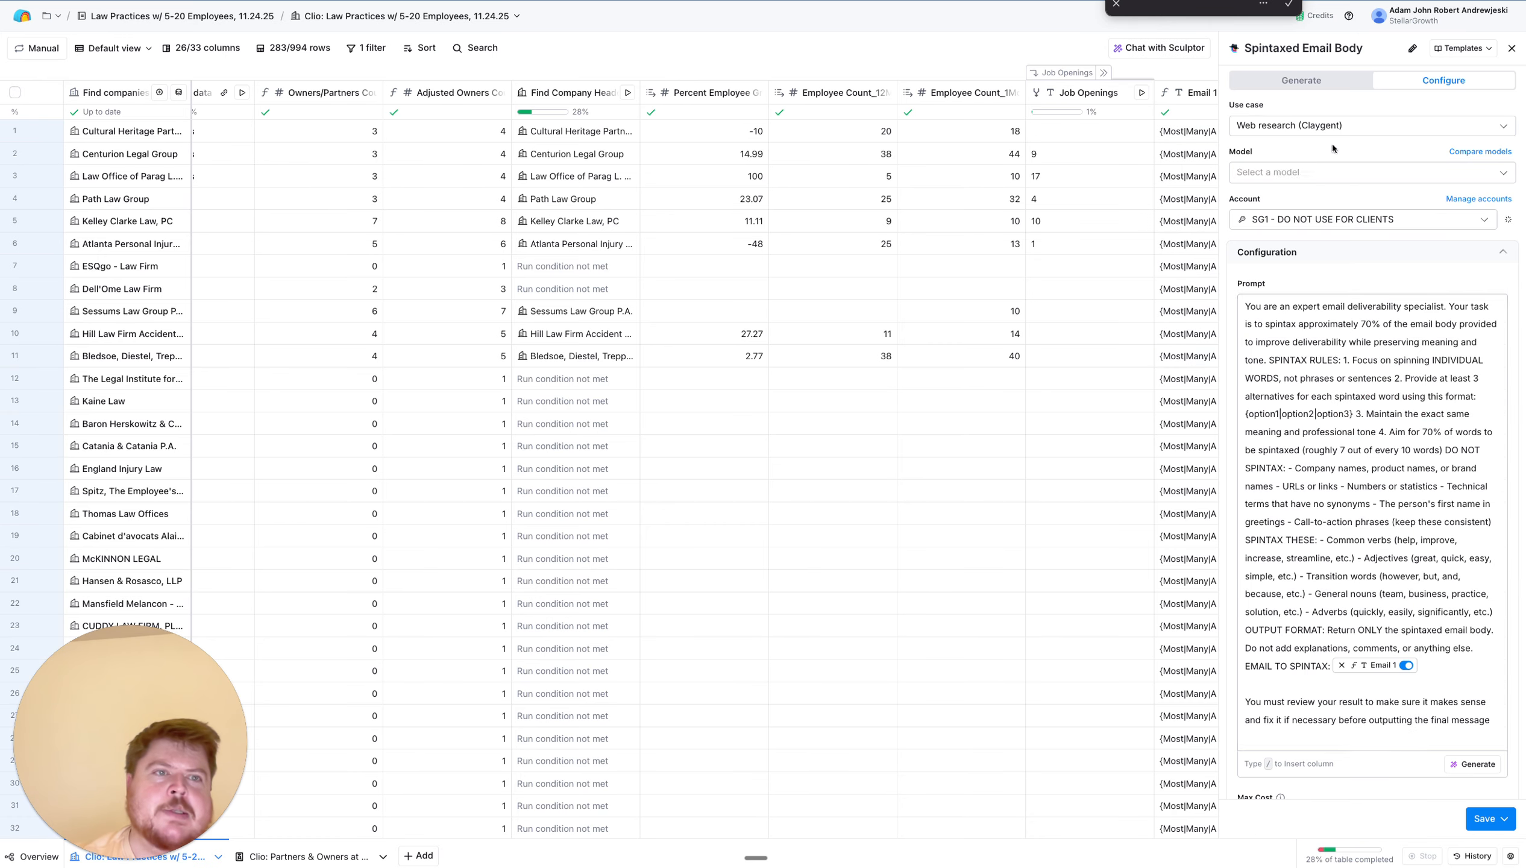
scroll(1372, 451, down, 2)
scroll(1358, 463, up, 2)
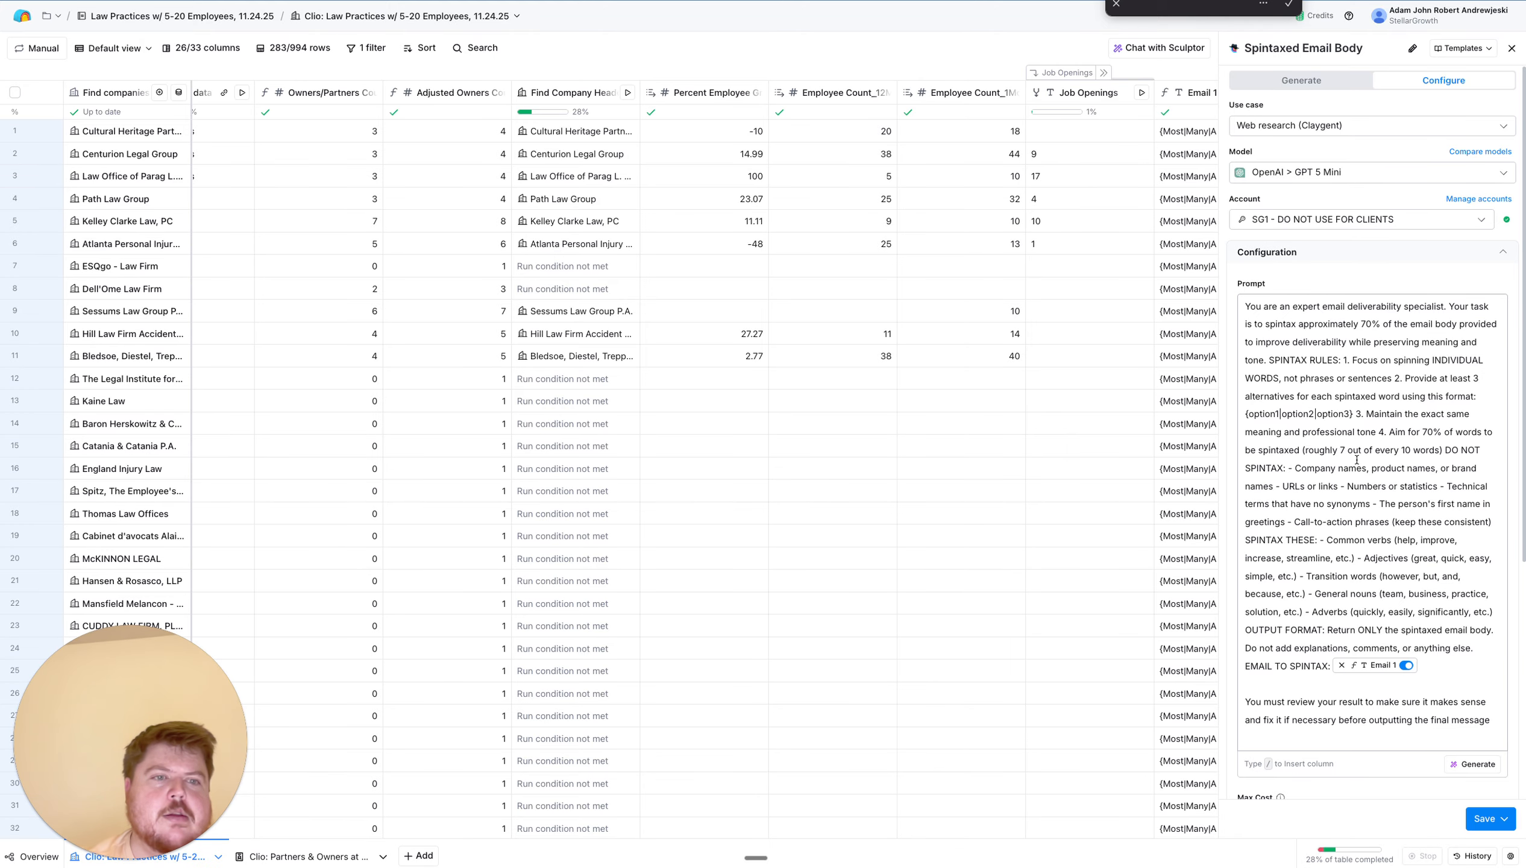
click(1512, 47)
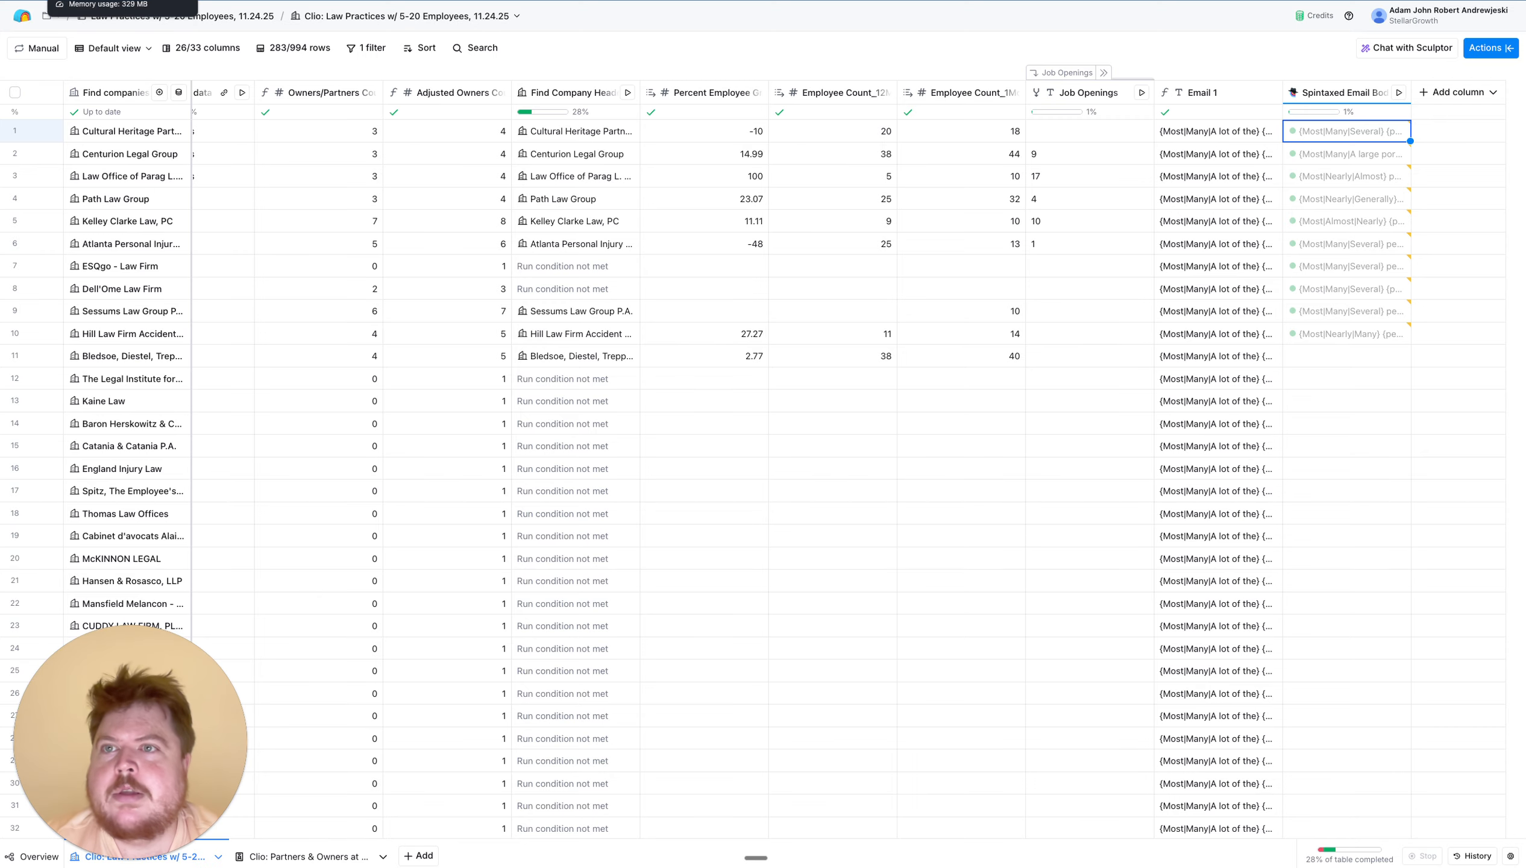
Check the workspace's available credits
scroll(535, 378, left, 5)
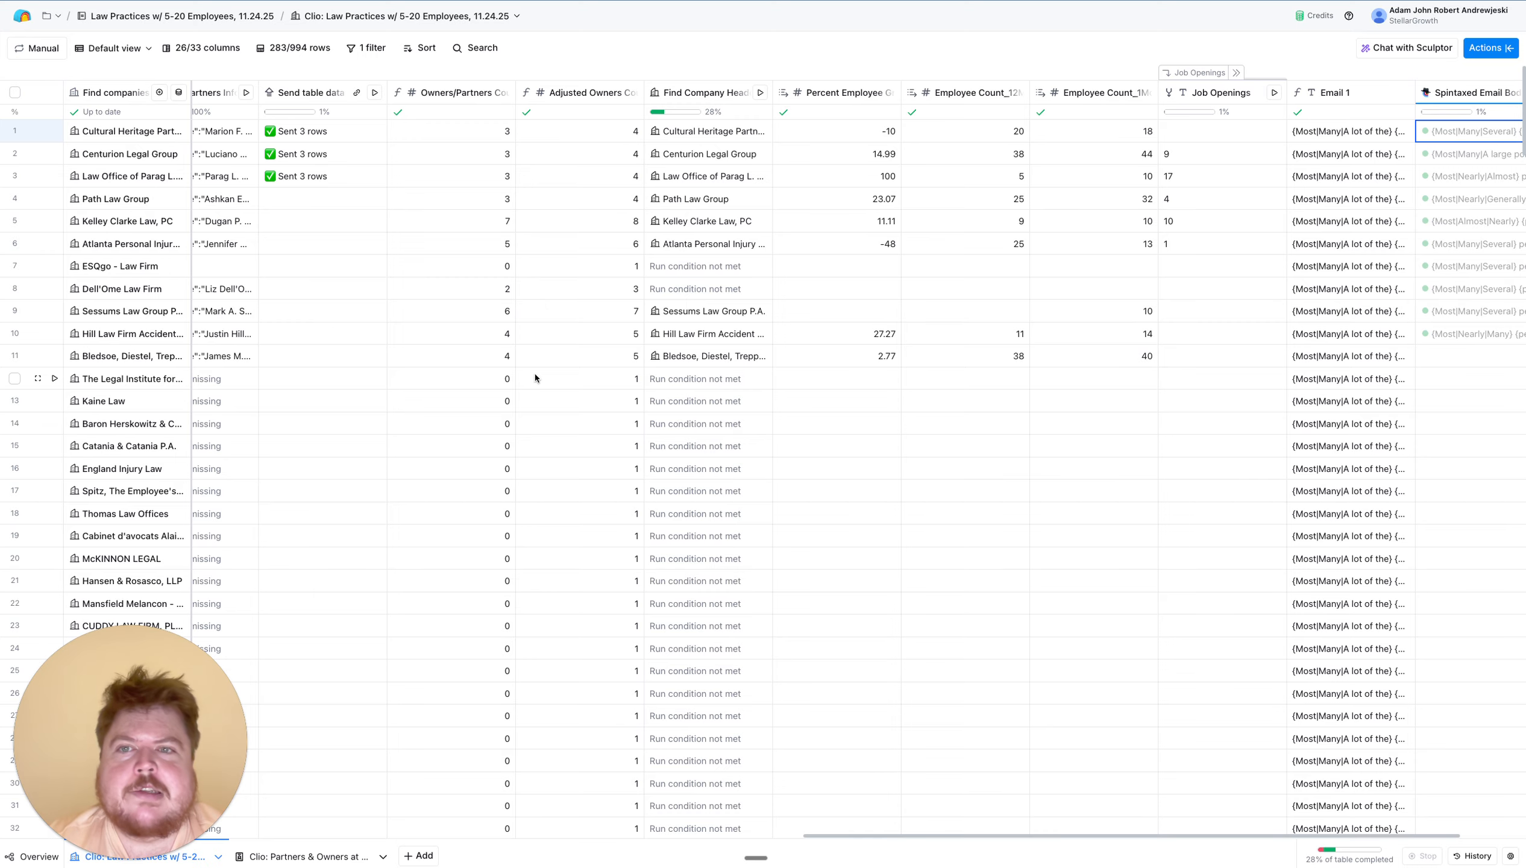
scroll(535, 378, right, 5)
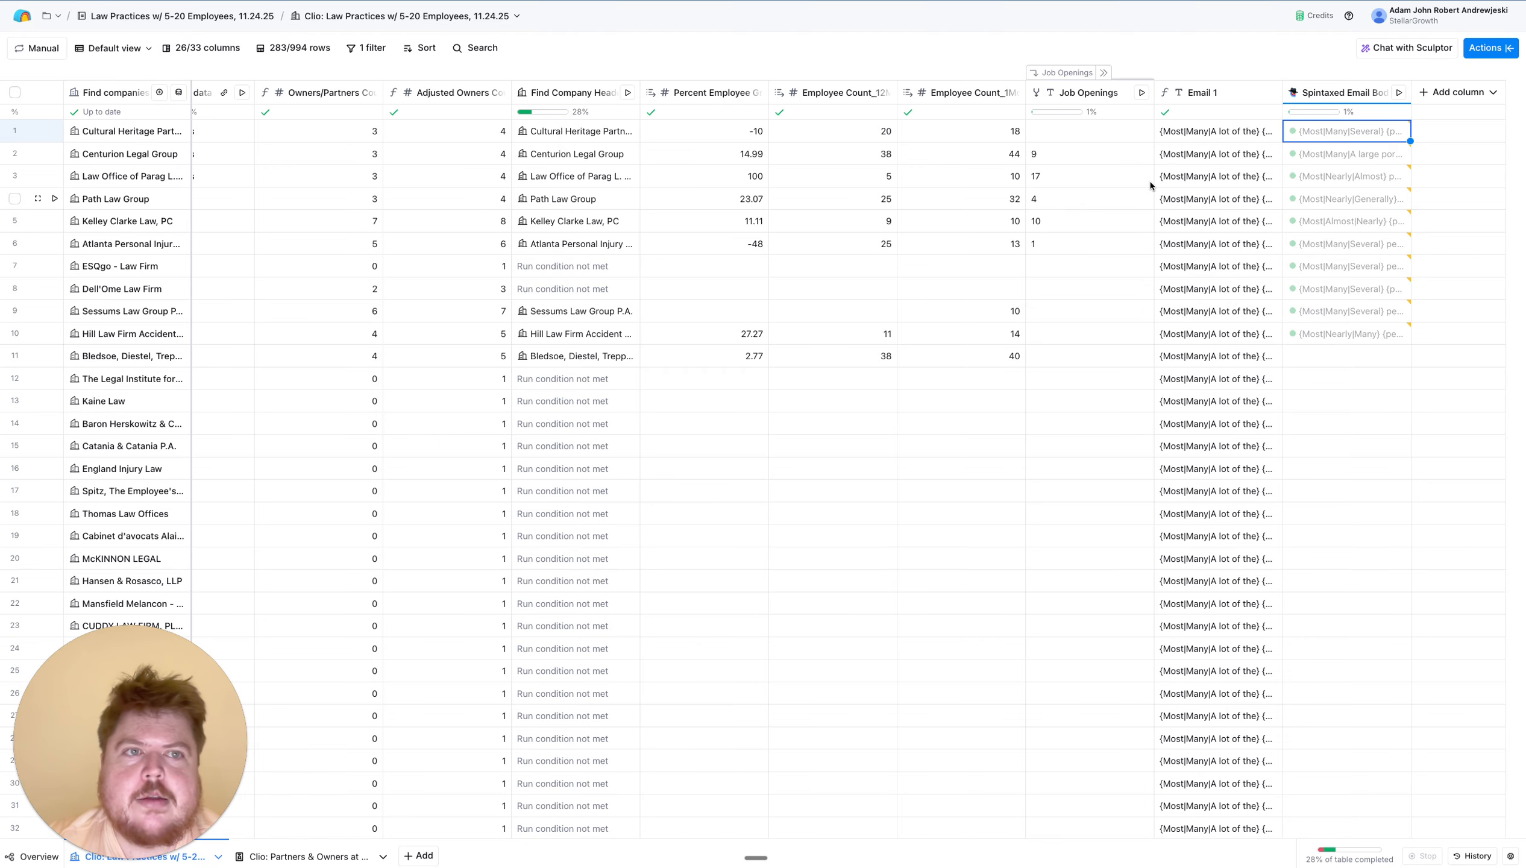
click(1314, 15)
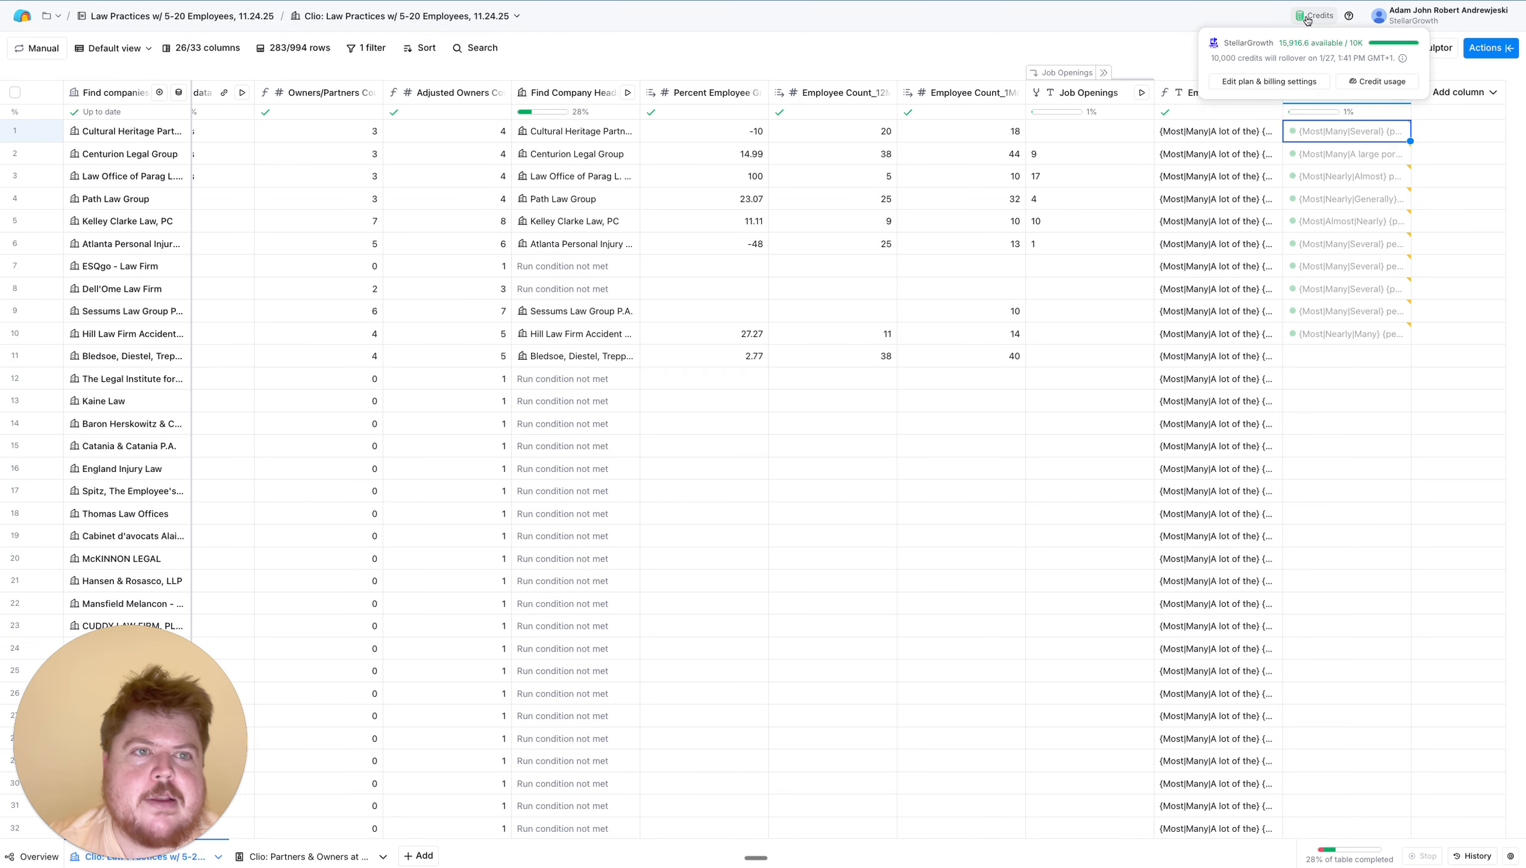
click(1006, 44)
scroll(727, 394, left, 2)
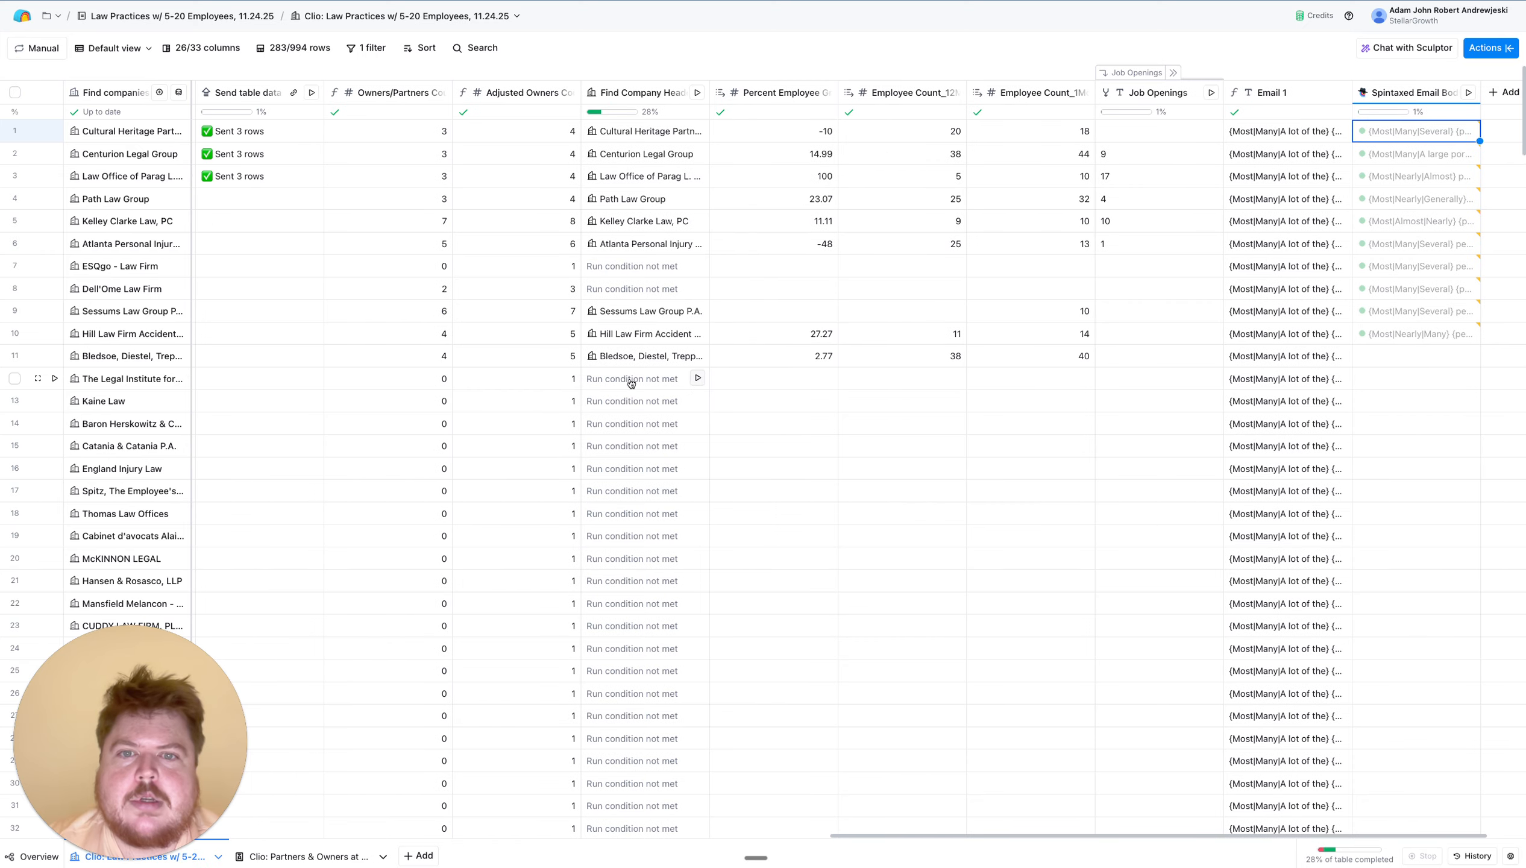
click(698, 93)
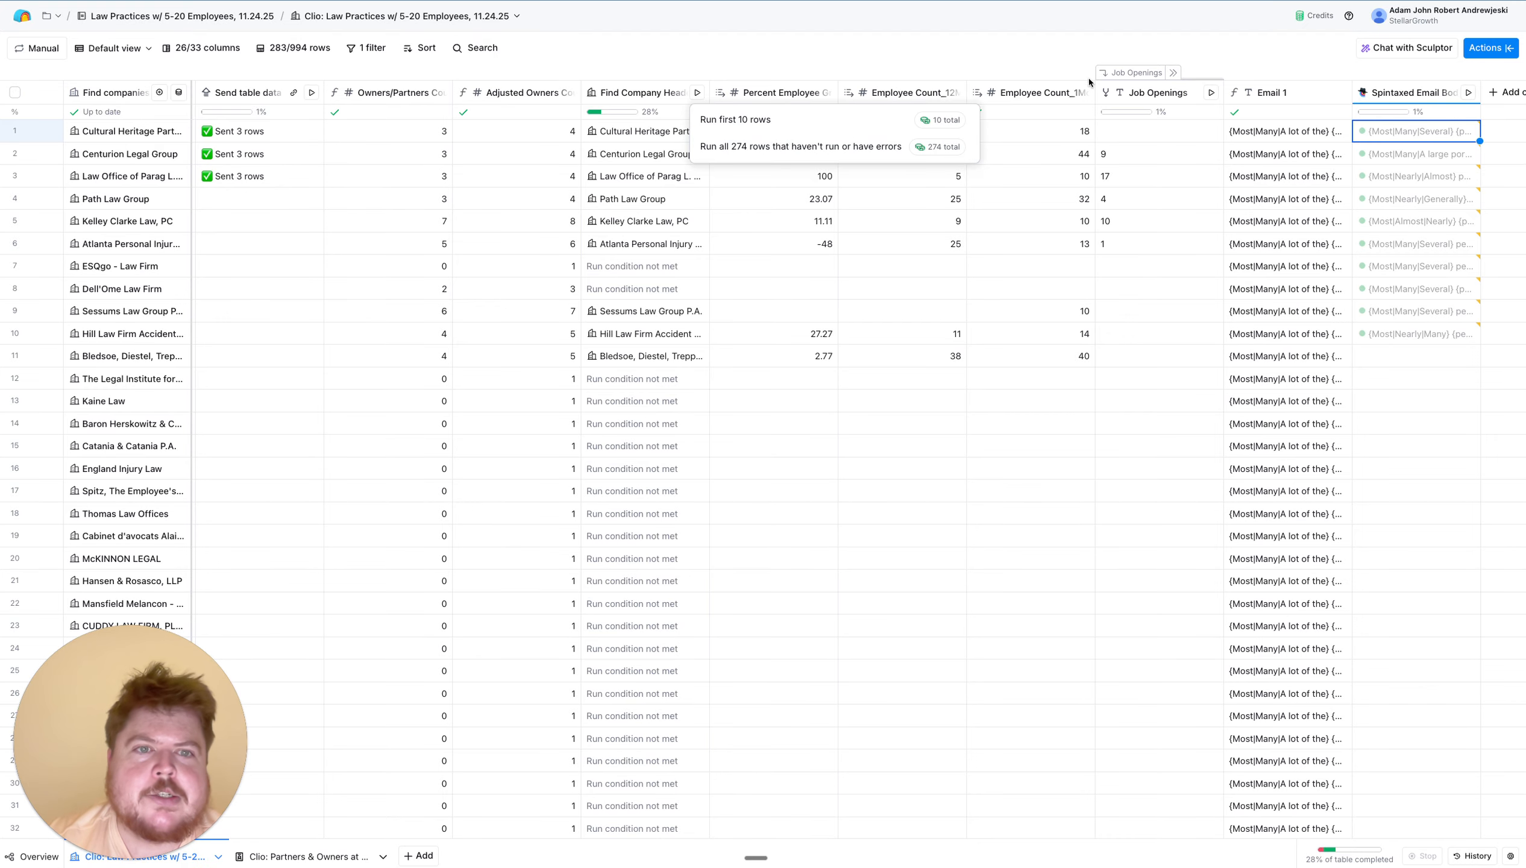
click(1205, 37)
click(1210, 94)
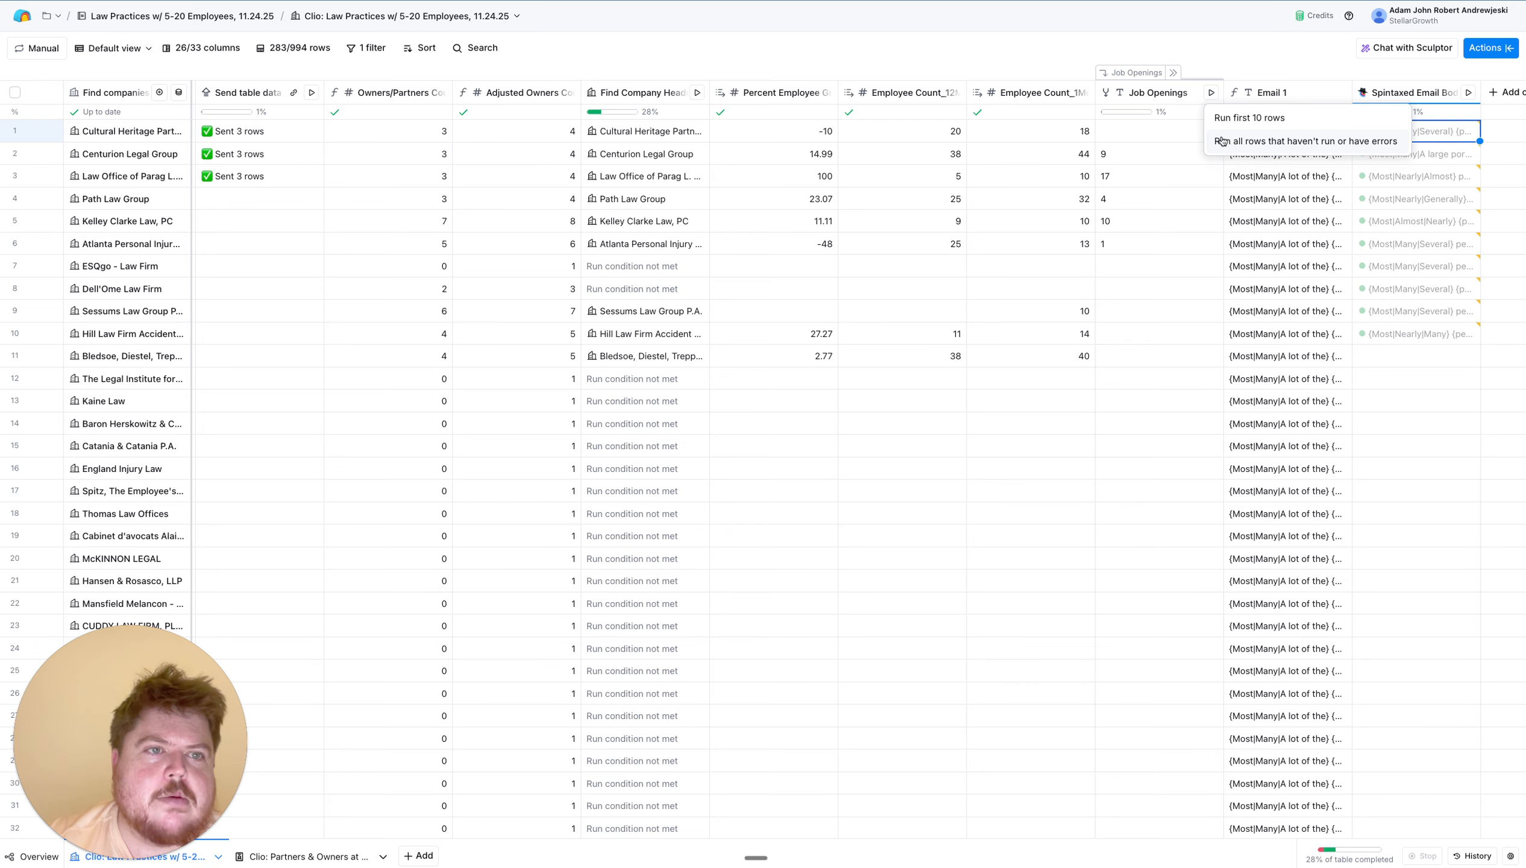
click(1147, 92)
click(1147, 92)
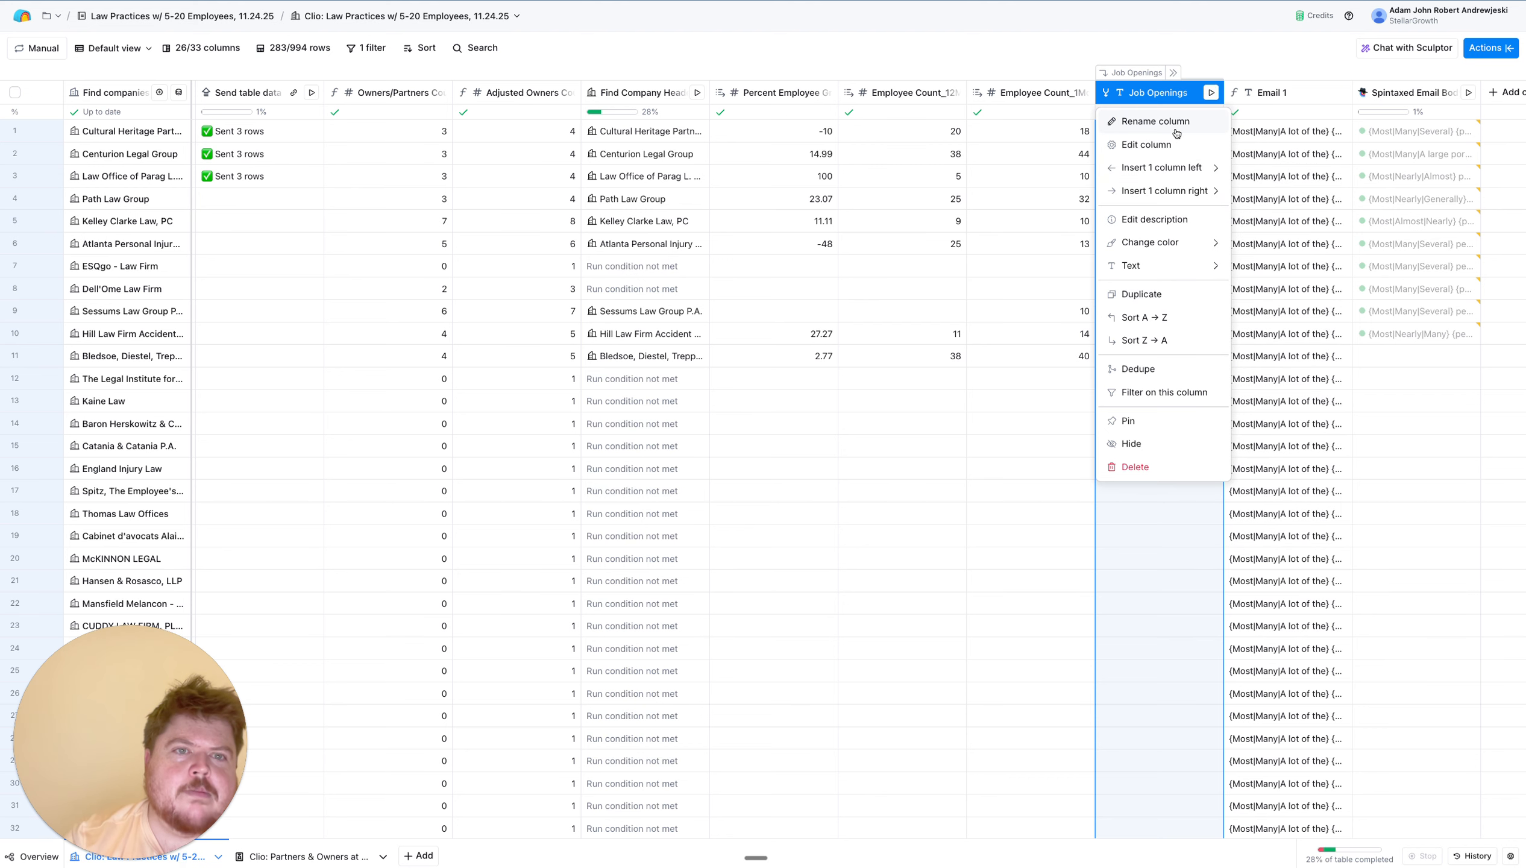
click(1211, 60)
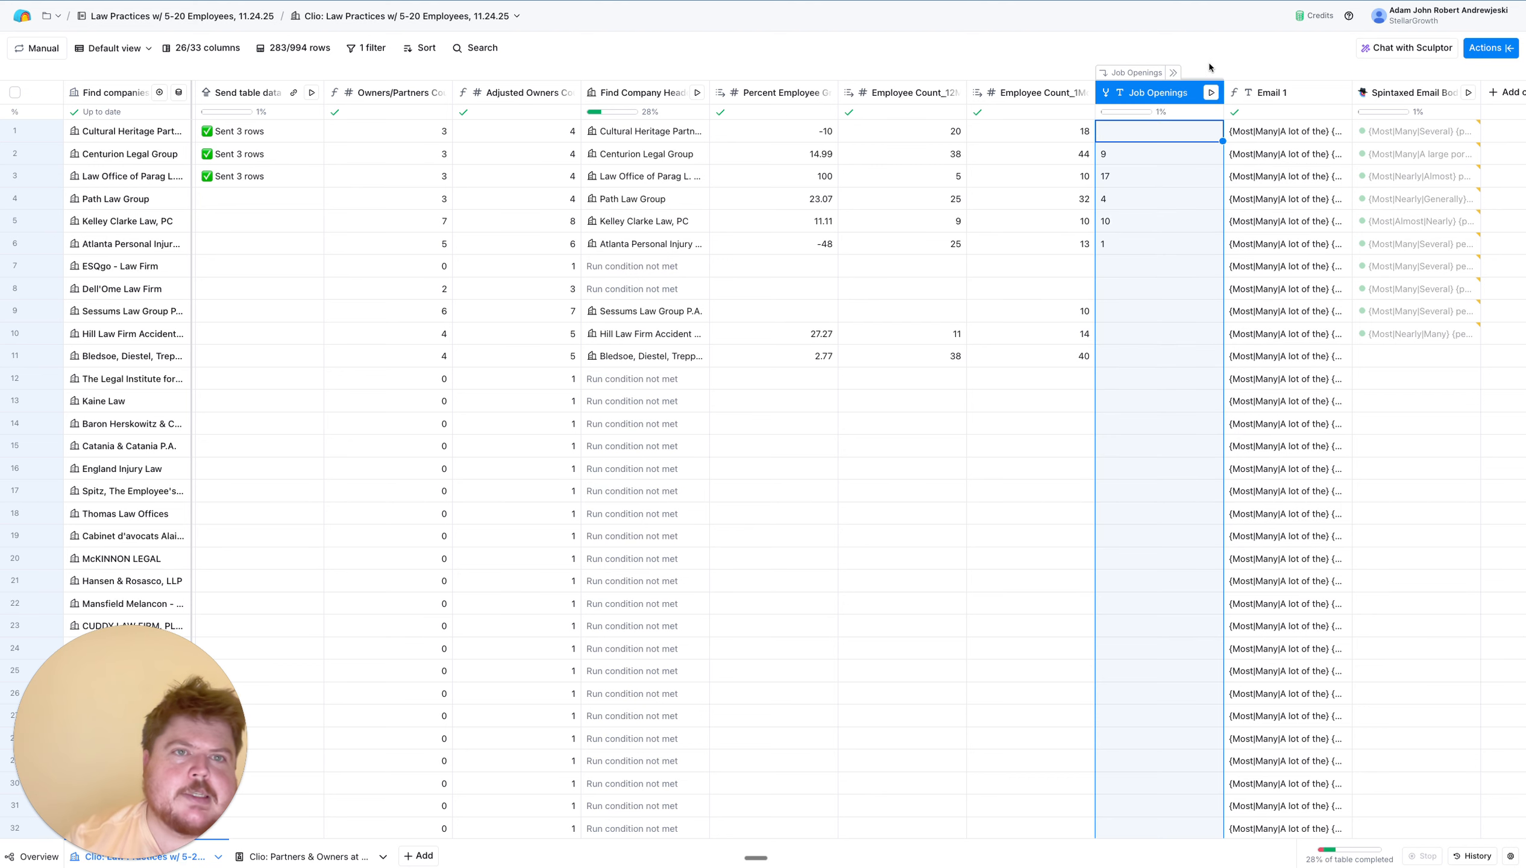
Expand the collapsed Job Openings column group into its individual job-search enrichment columns
click(1175, 74)
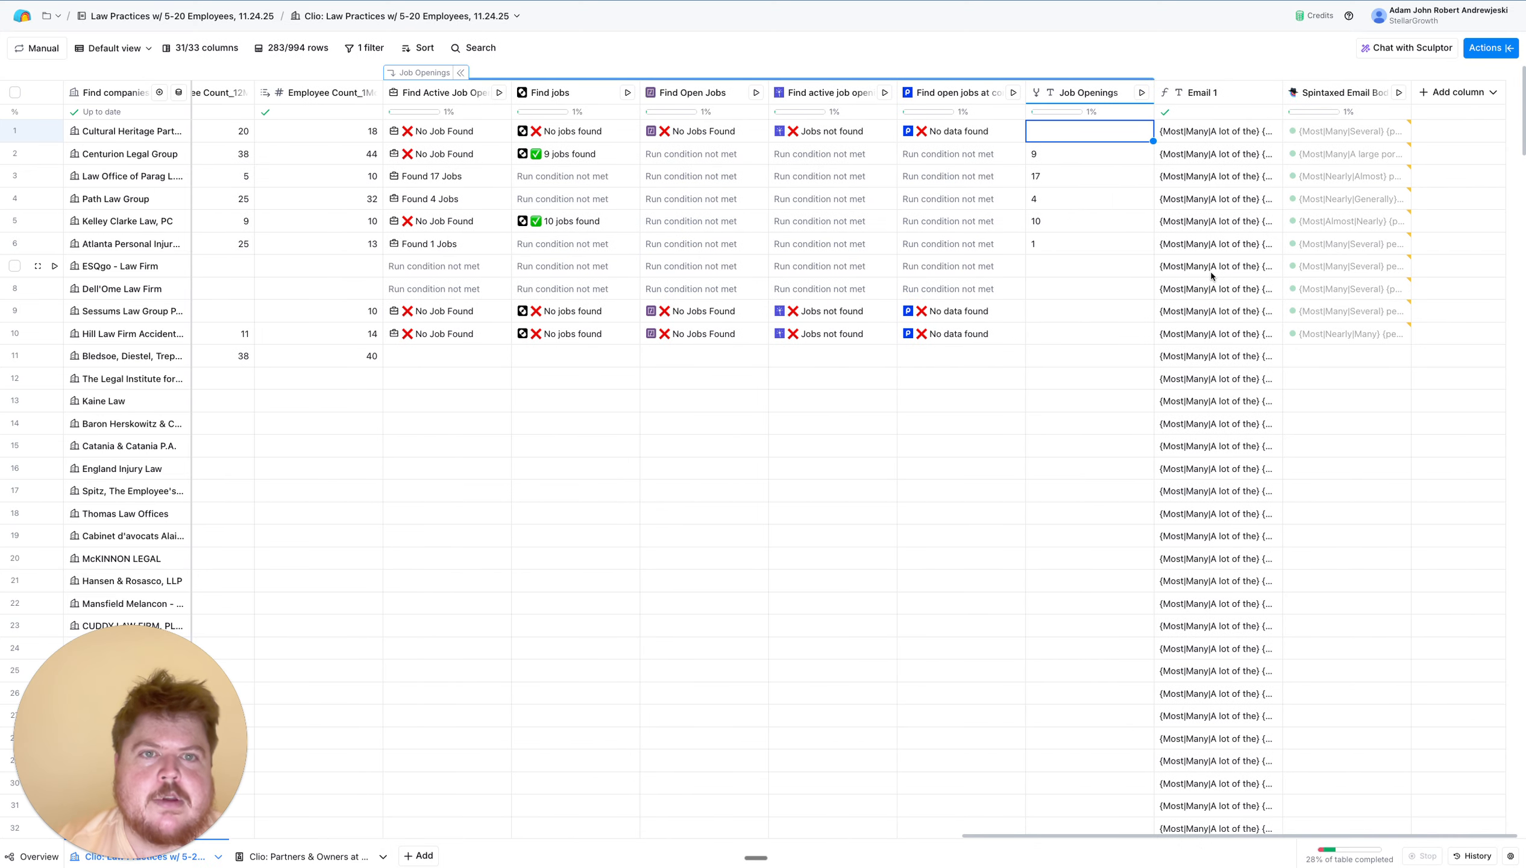
click(1098, 93)
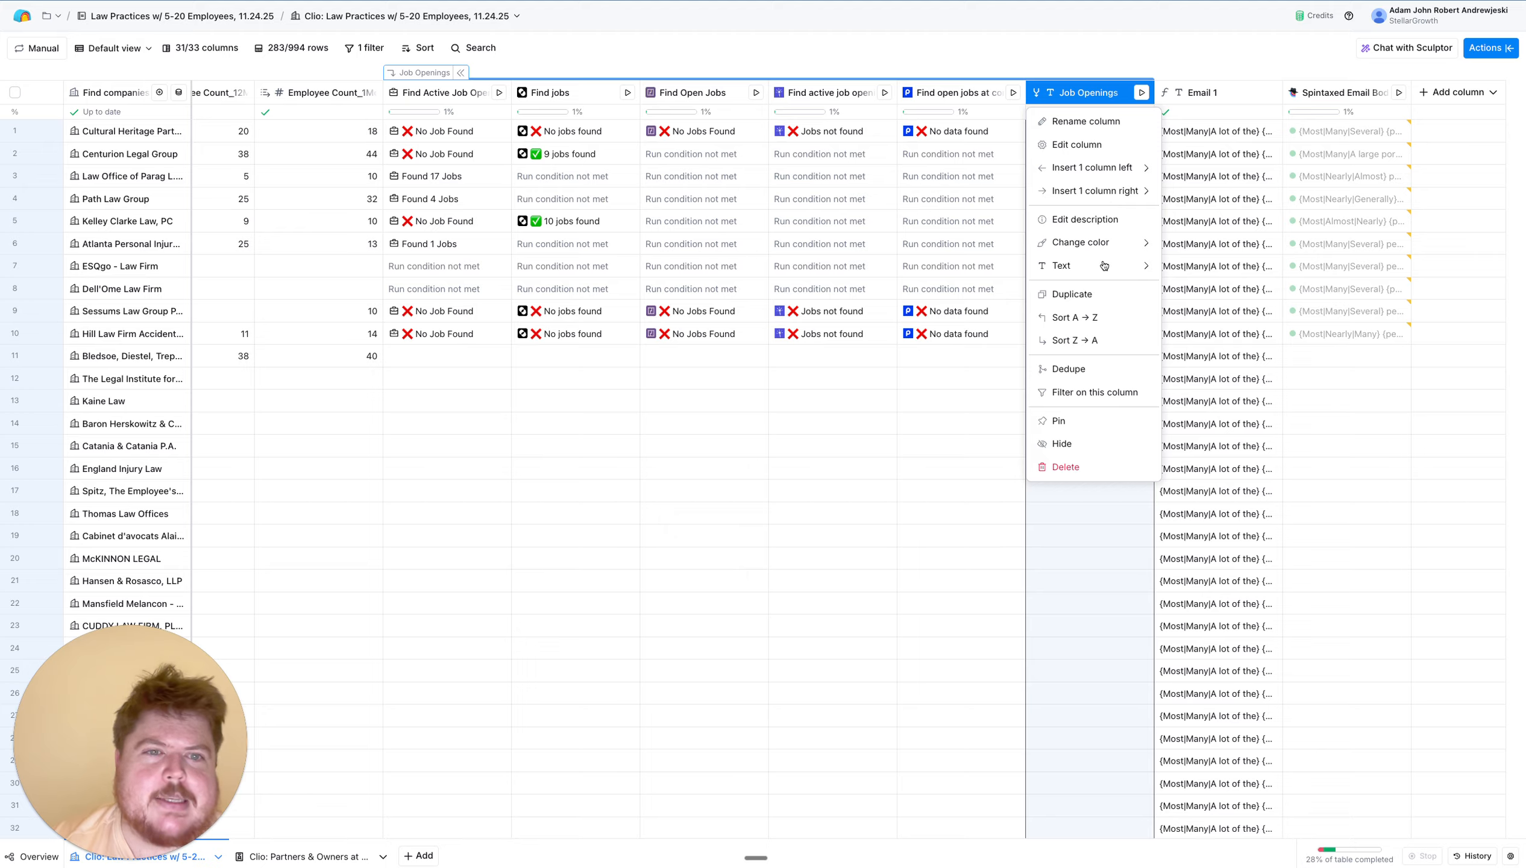
click(1142, 92)
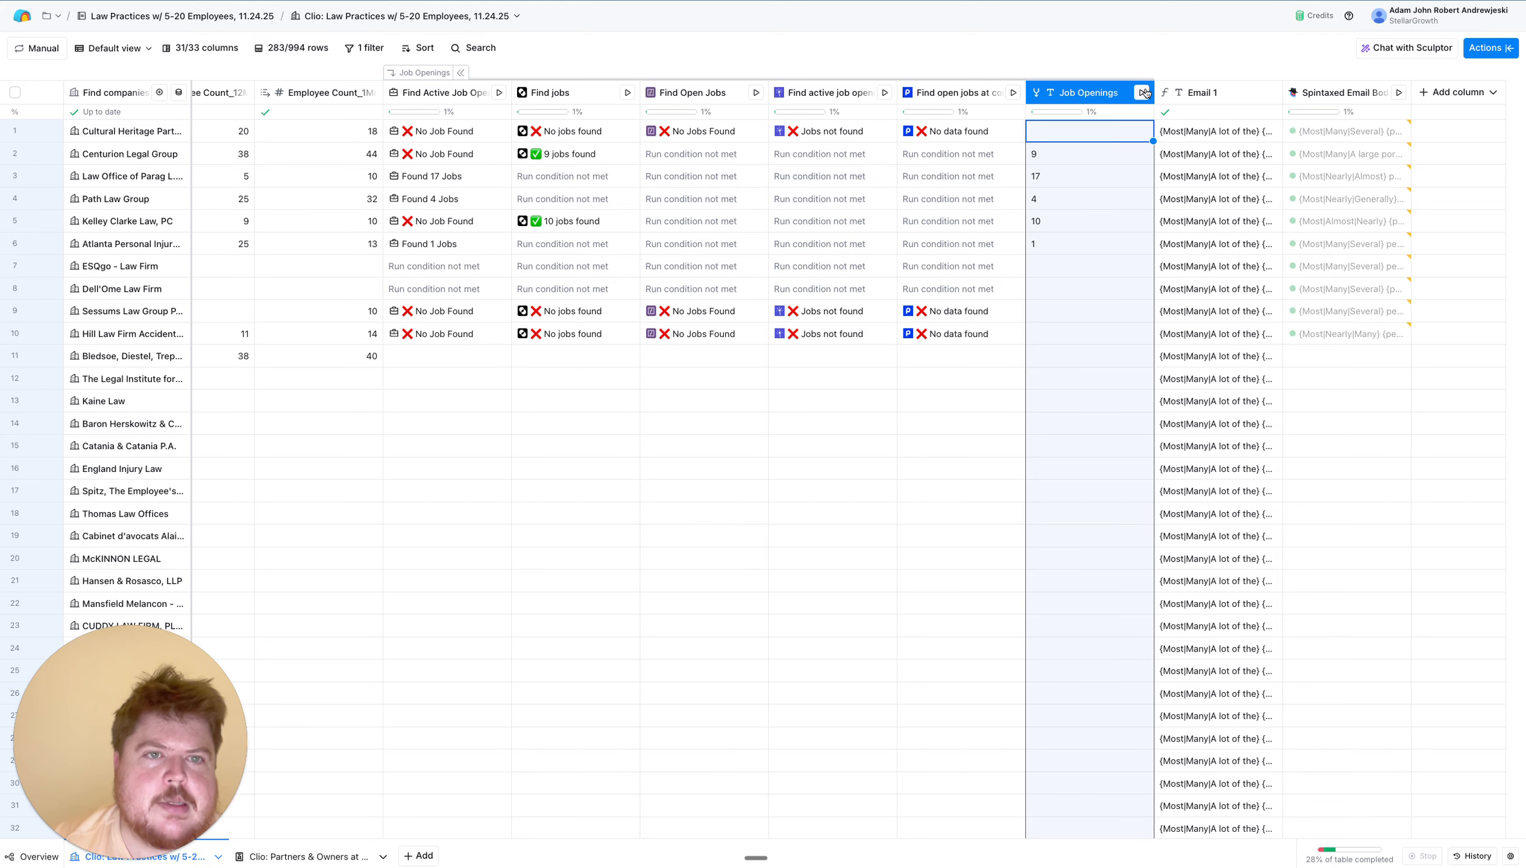
click(1142, 92)
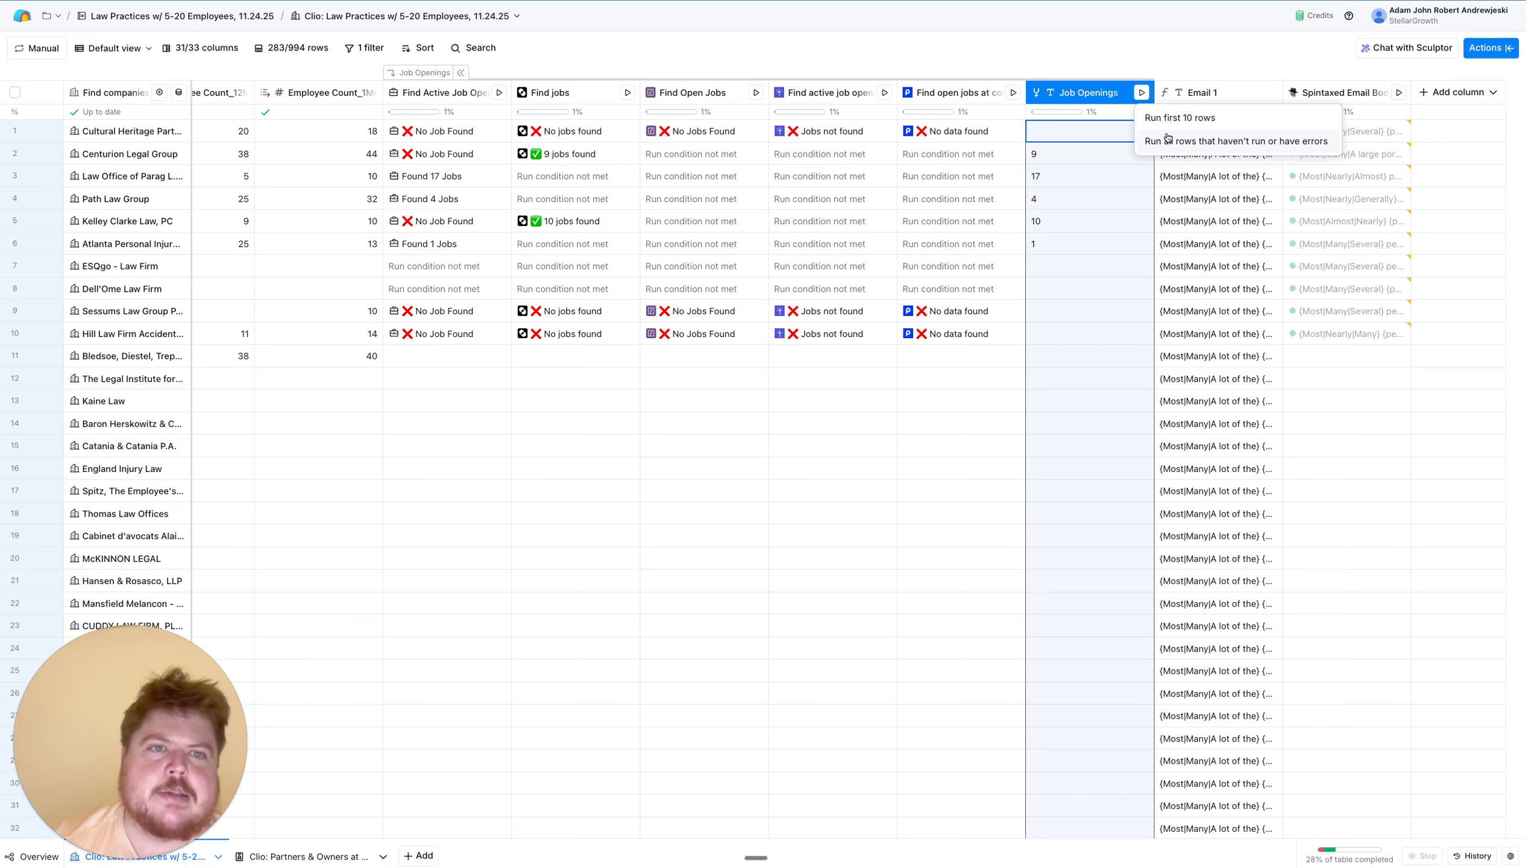
click(1151, 140)
click(1074, 92)
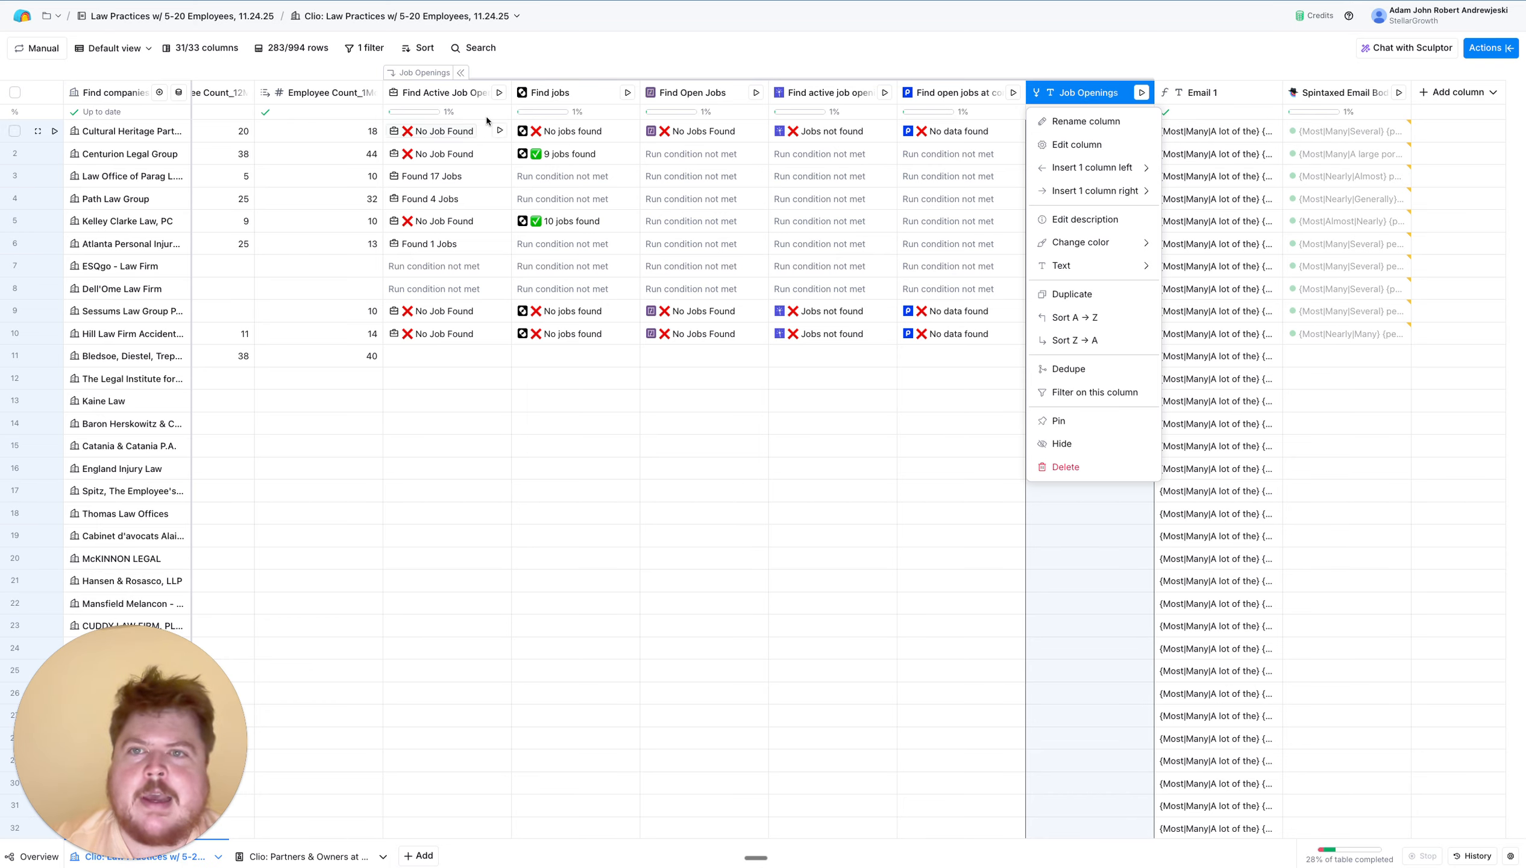
Run the Find Active Job Openings enrichment on 40 rows starting from row 11
click(468, 94)
click(468, 94)
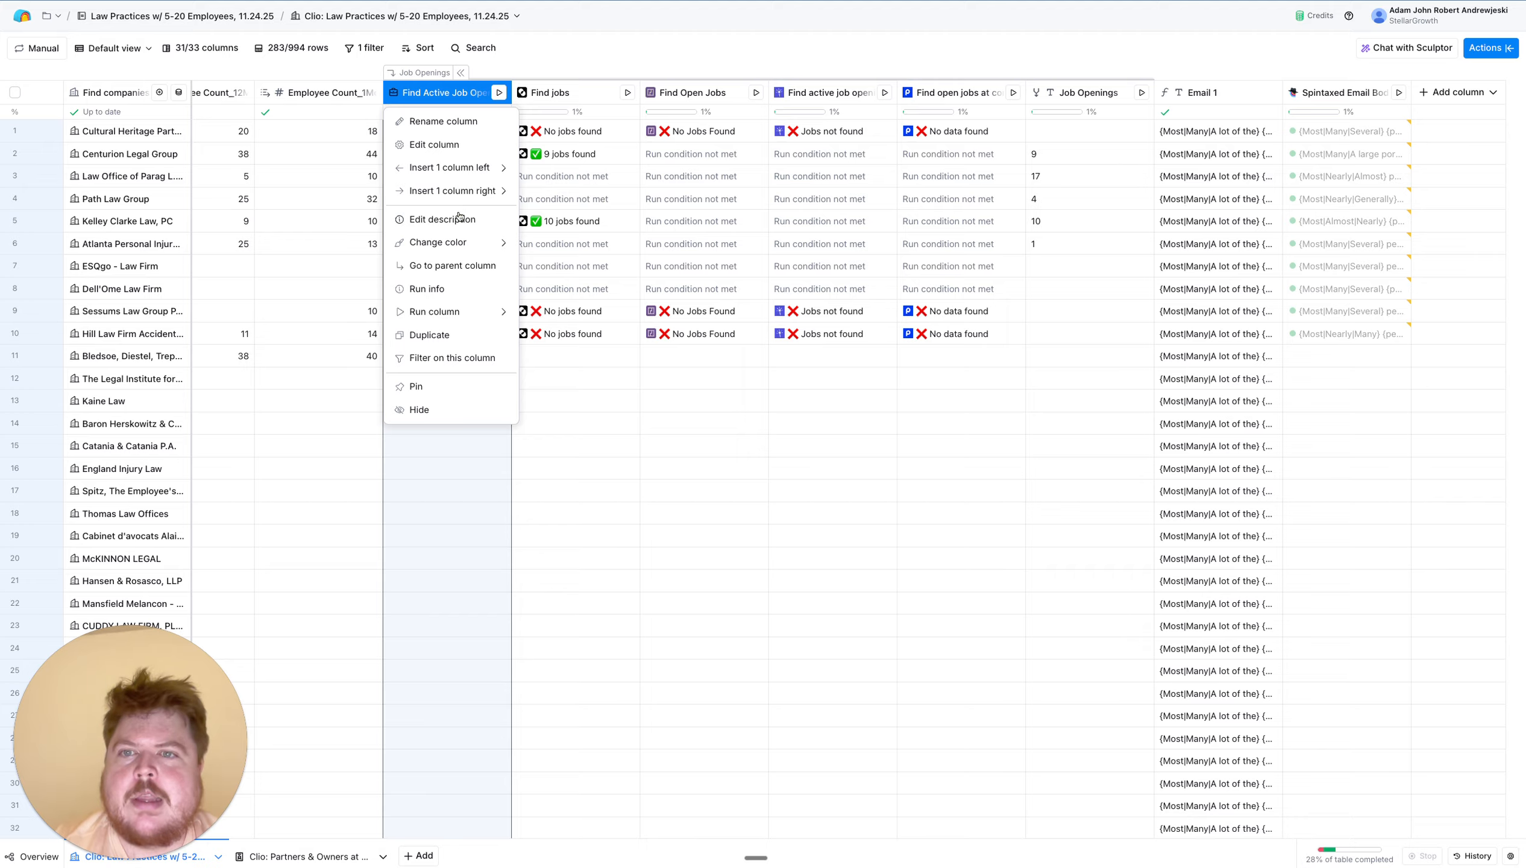
mouse_move(468, 311)
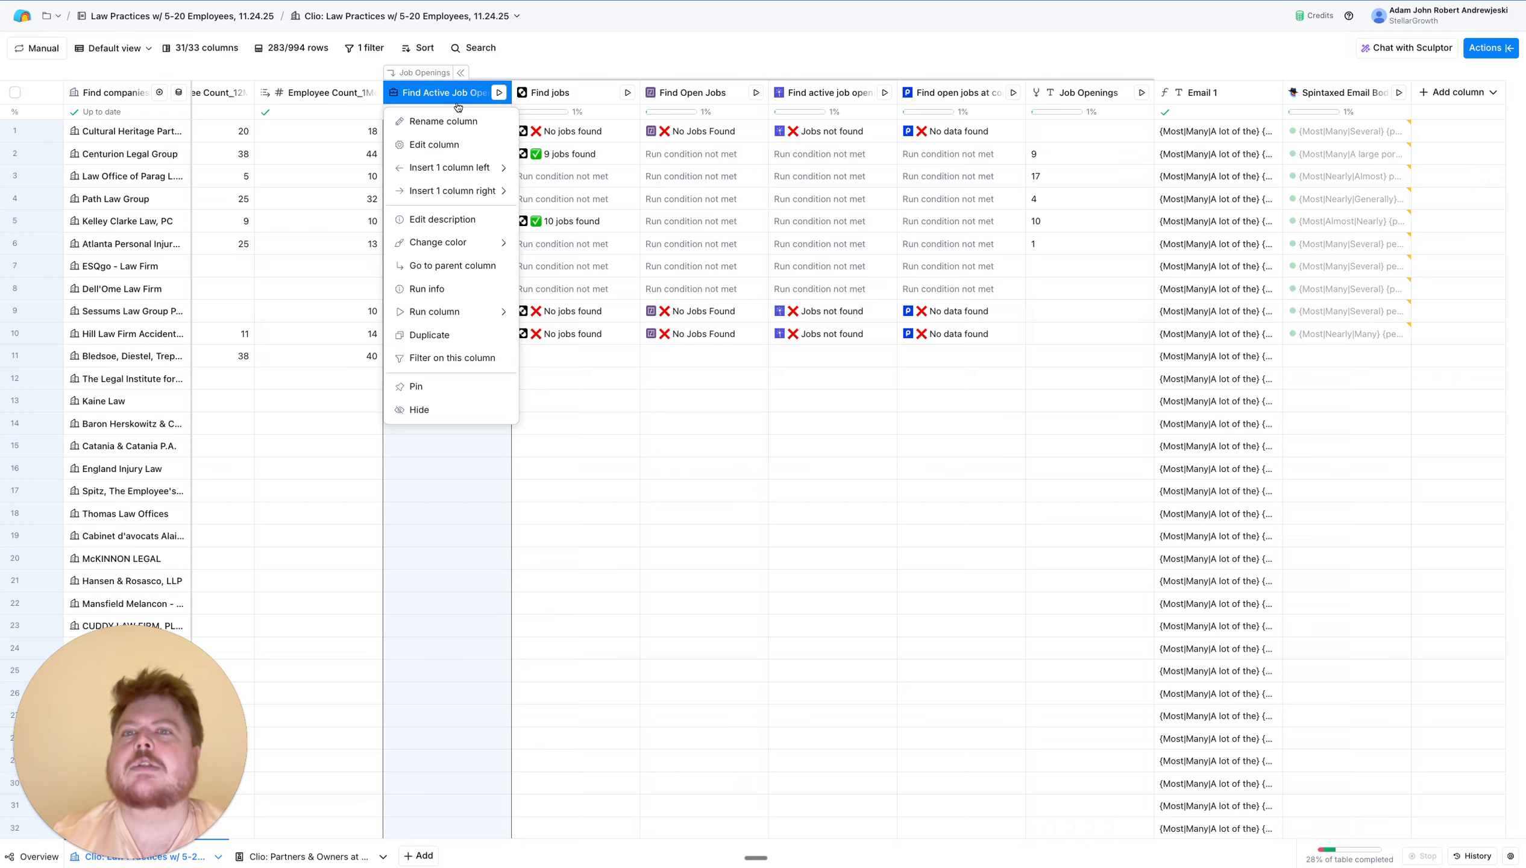
mouse_move(500, 186)
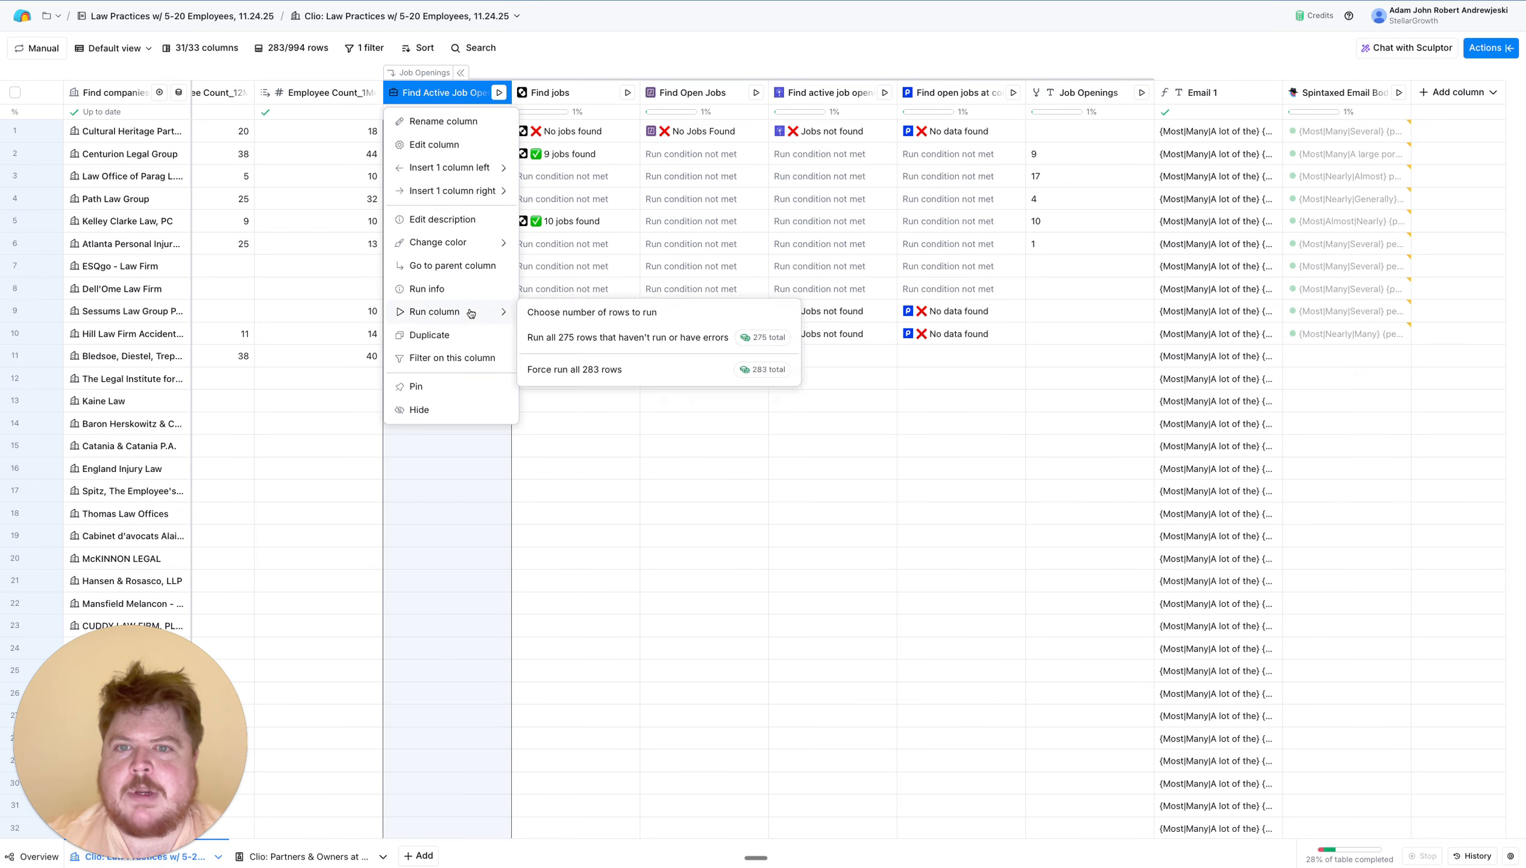
click(596, 311)
double_click(666, 268)
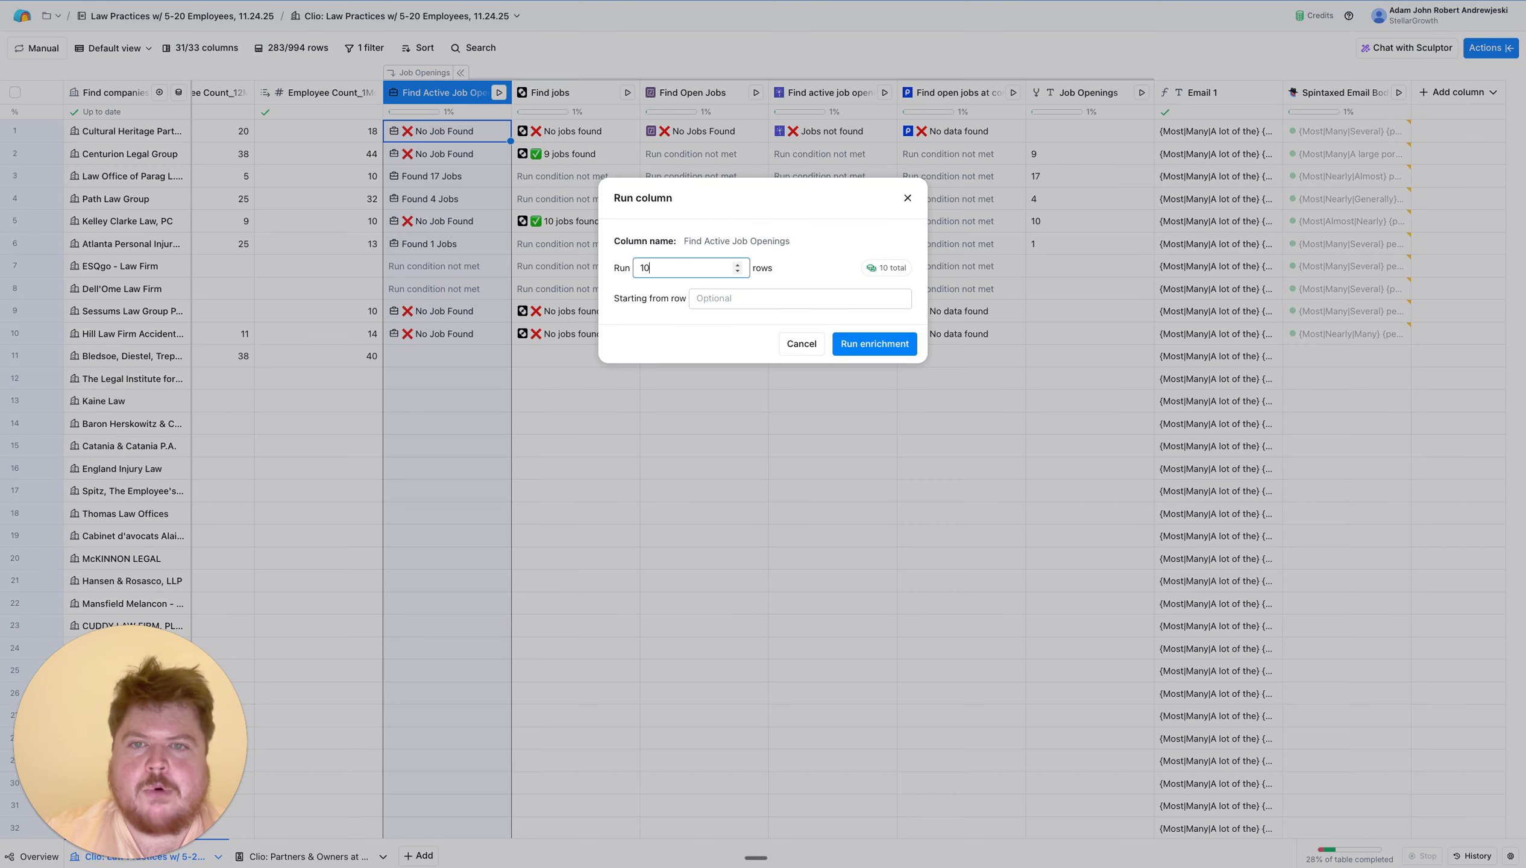
text(40)
click(718, 297)
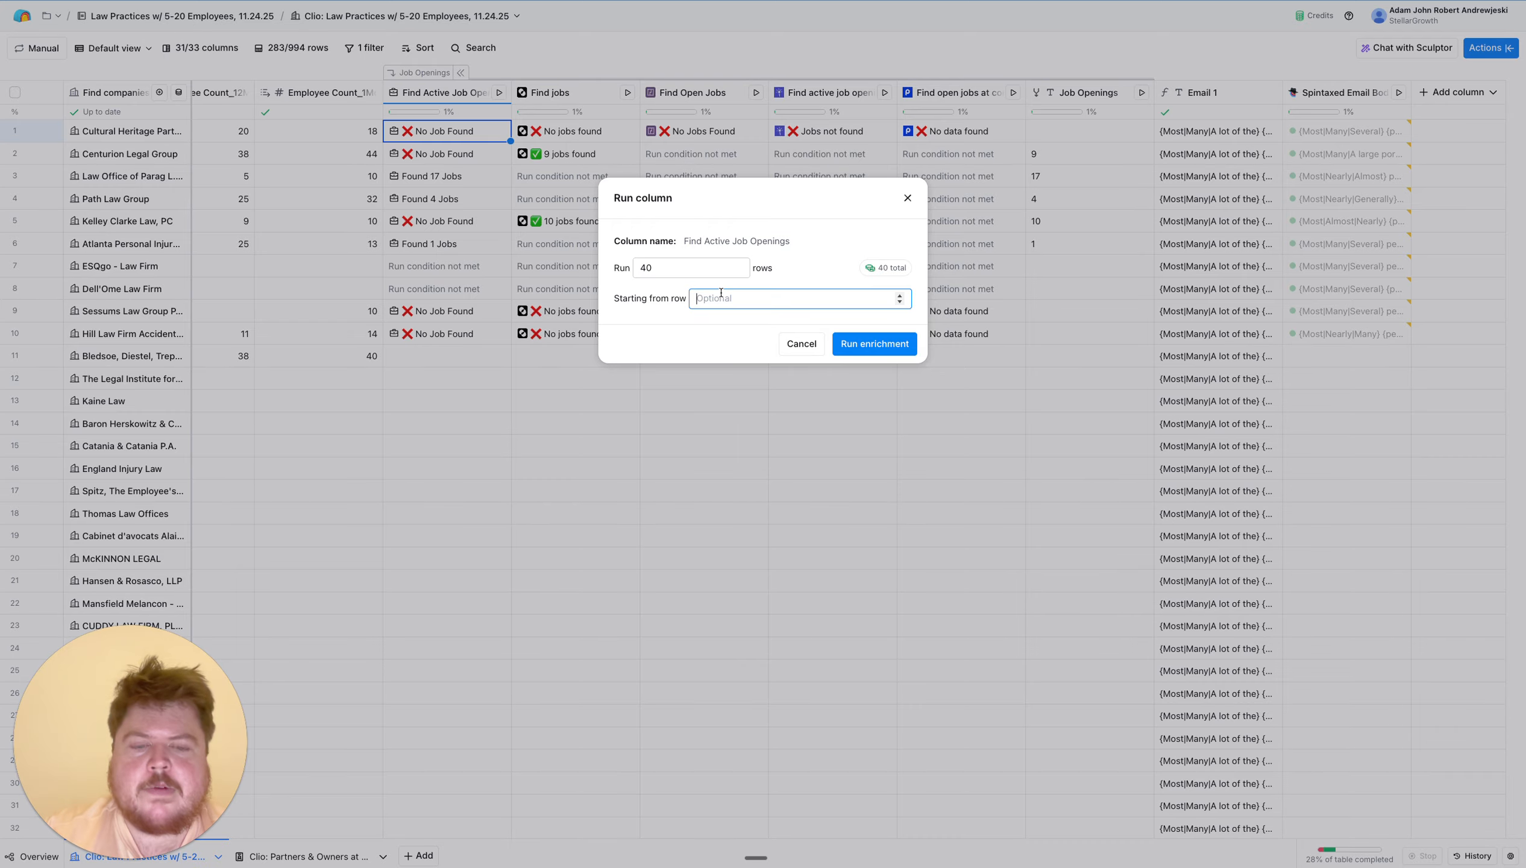
text(10)
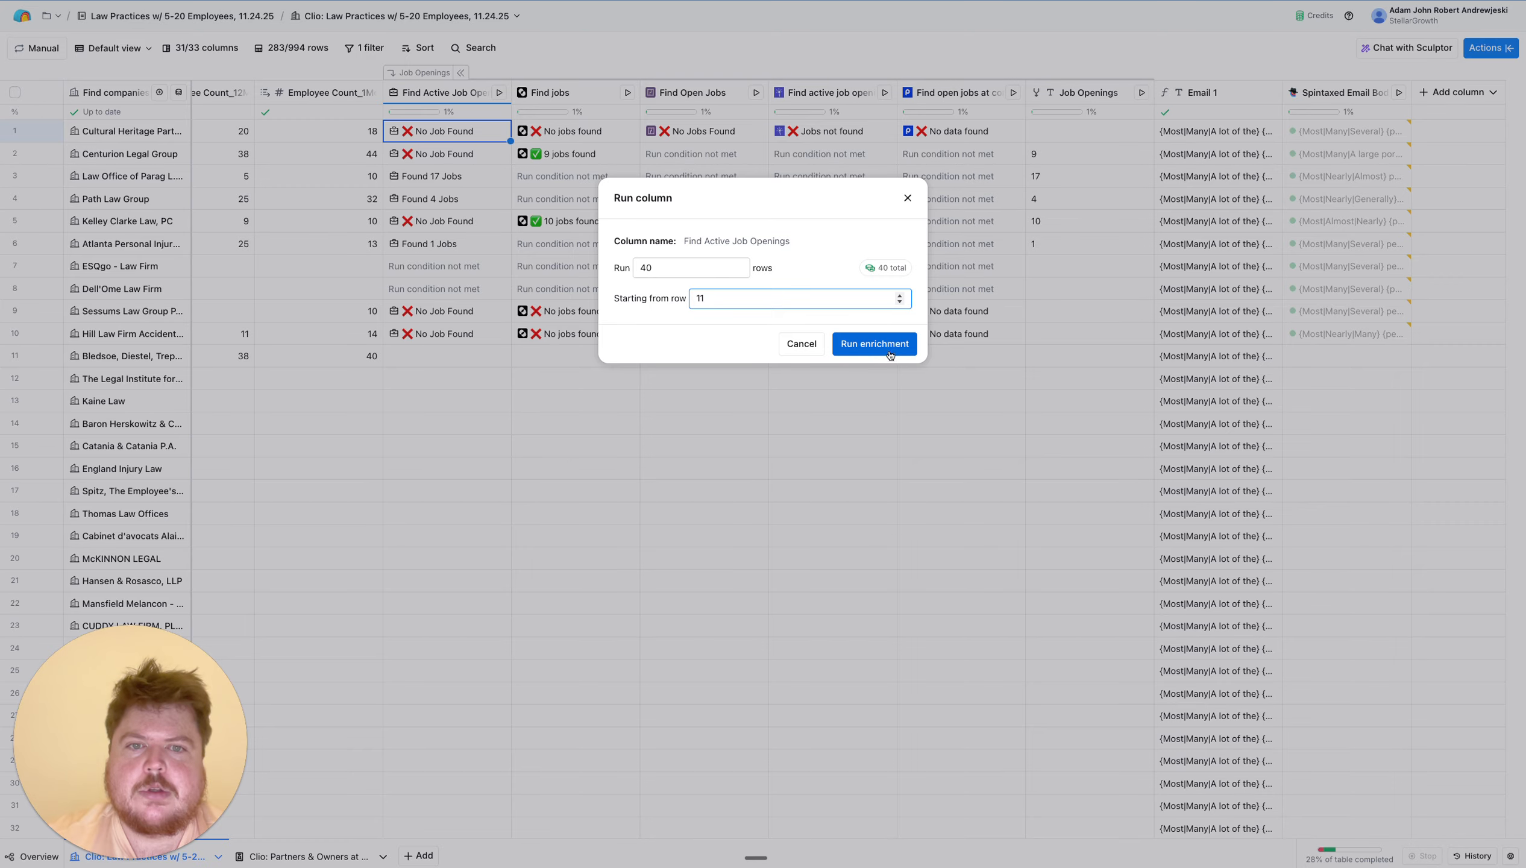
click(888, 353)
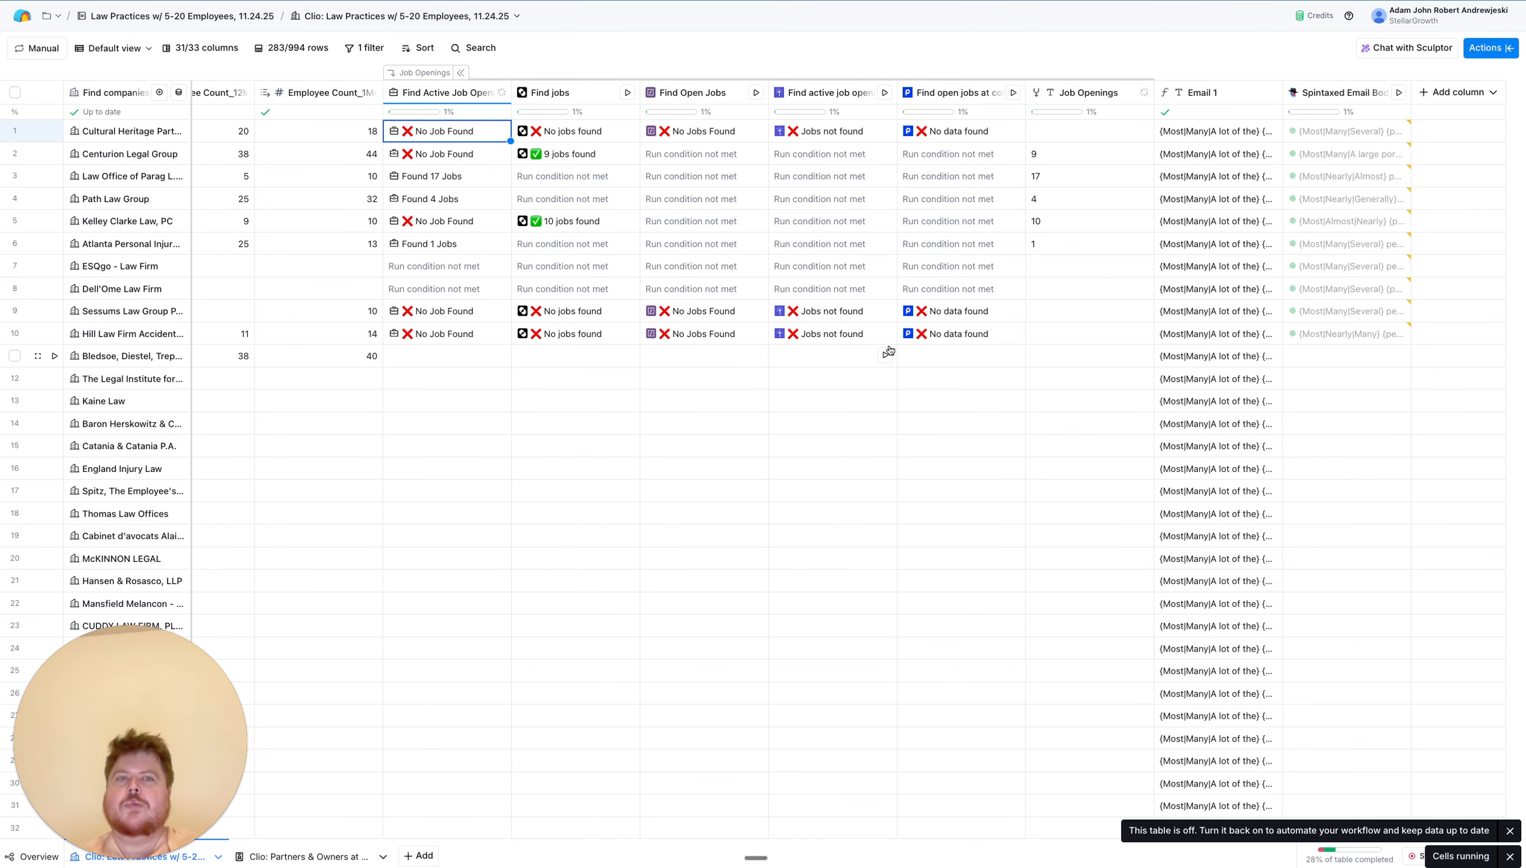
scroll(455, 337, left, 3)
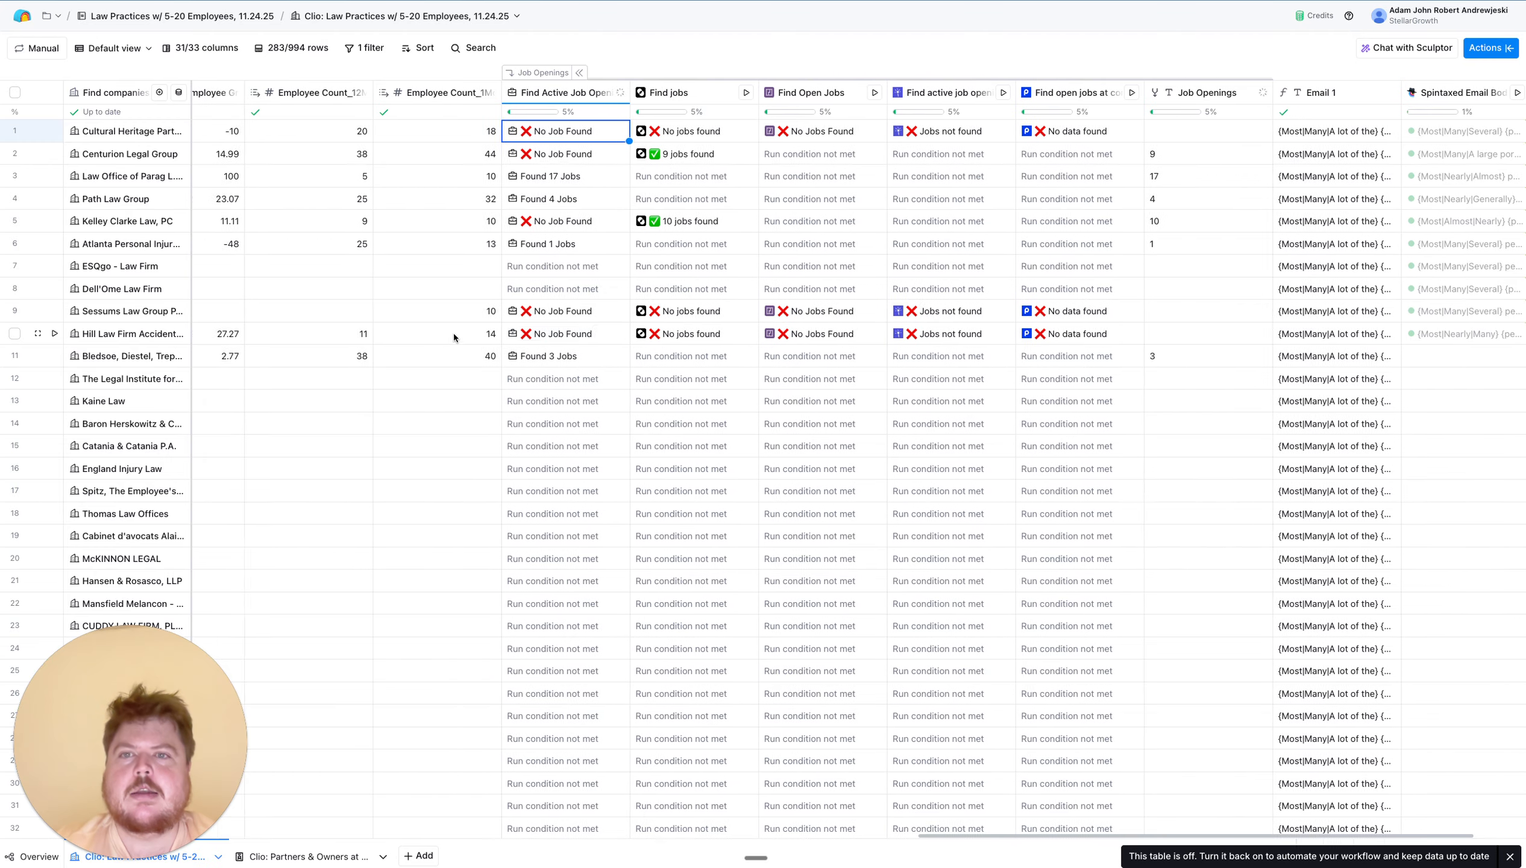
Review the Job Openings waterfall's run settings and its run condition, leaving the configuration without edits
scroll(454, 338, left, 4)
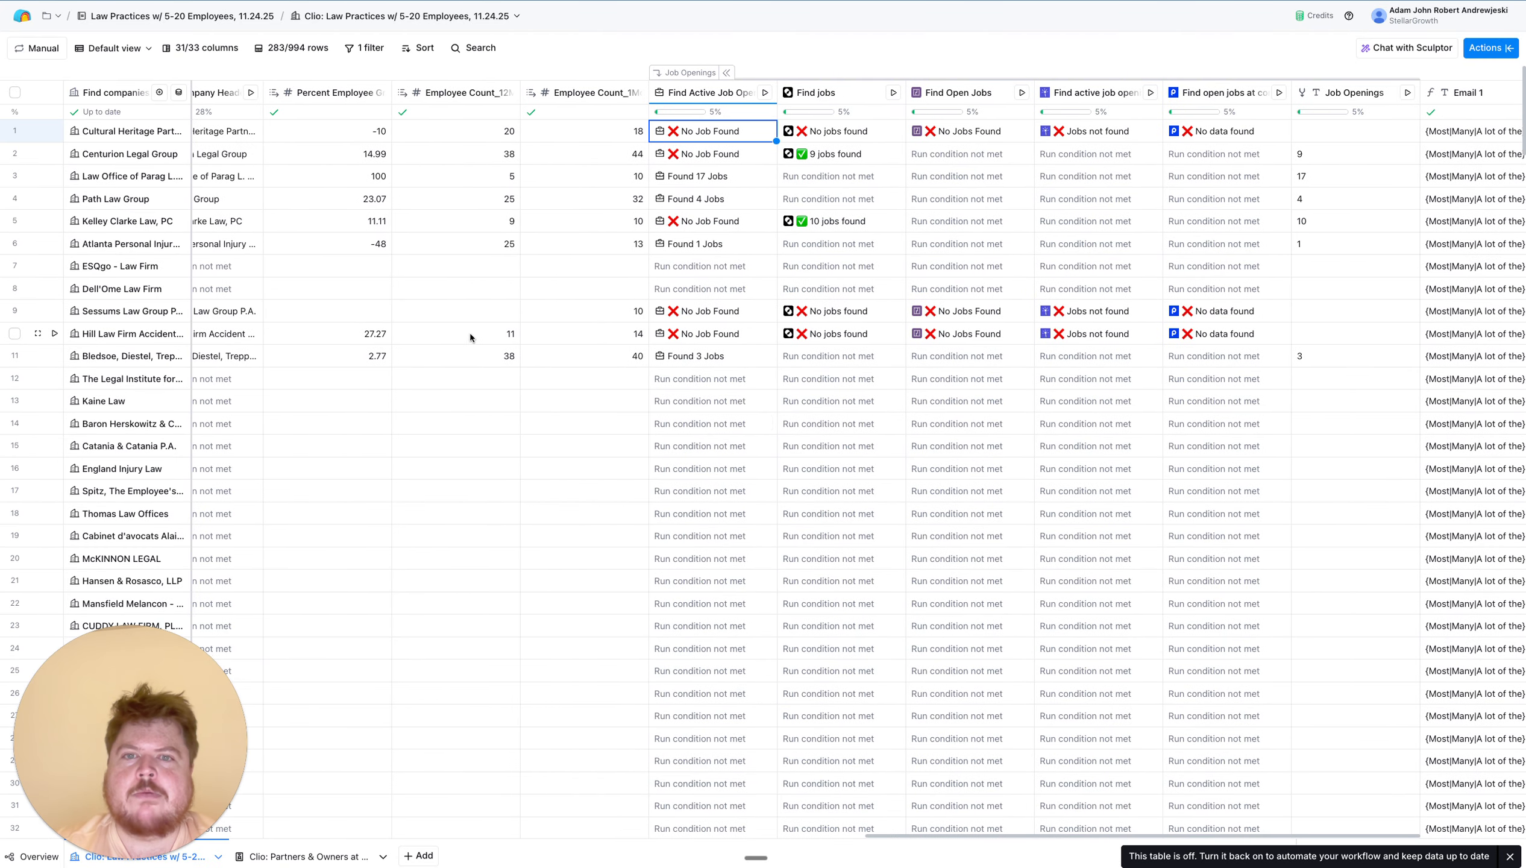
click(705, 92)
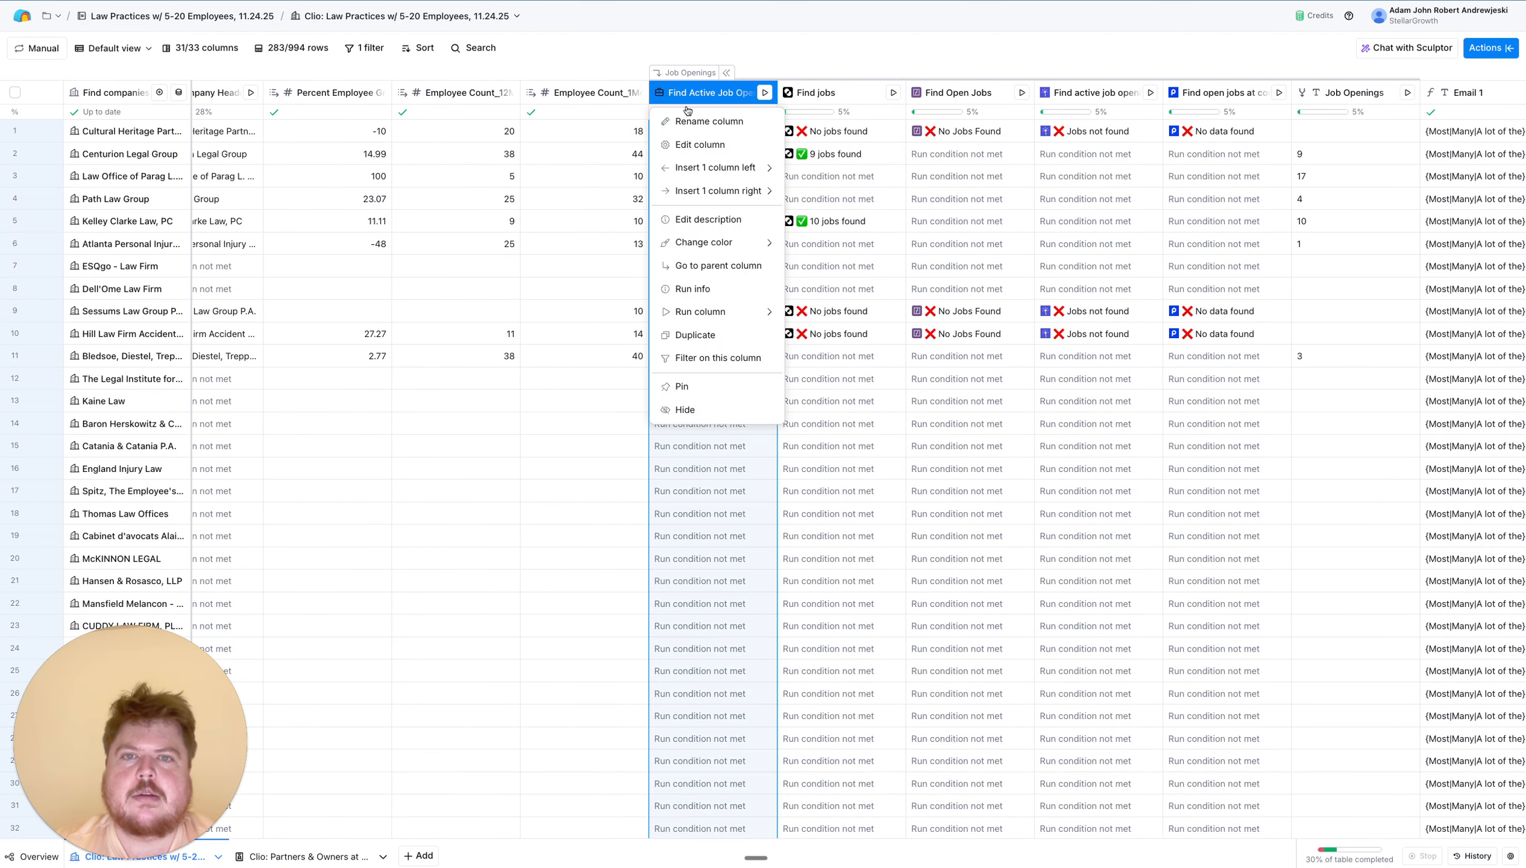
click(690, 146)
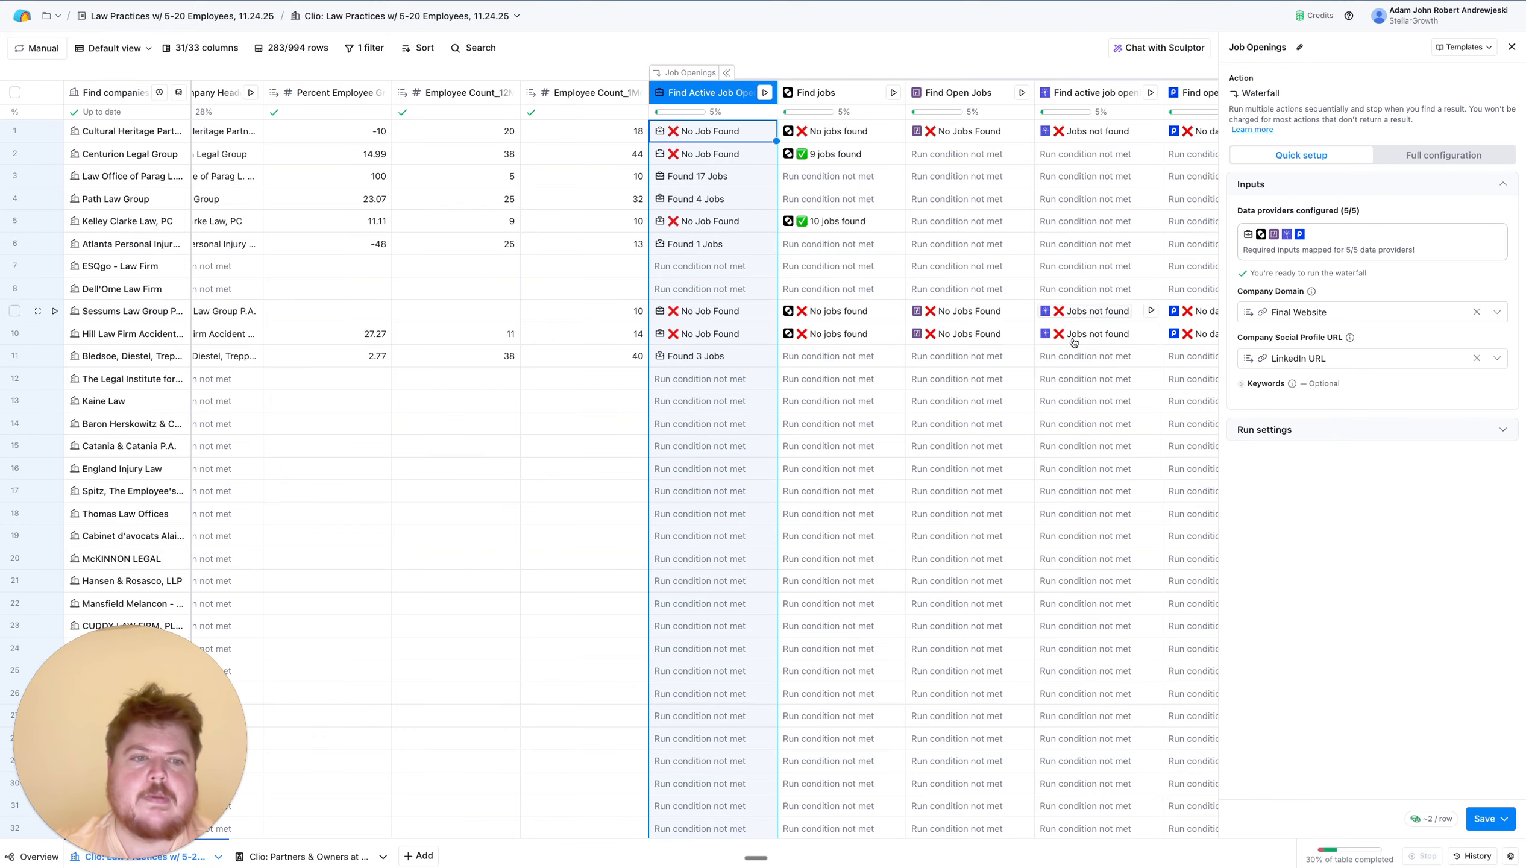
click(1434, 437)
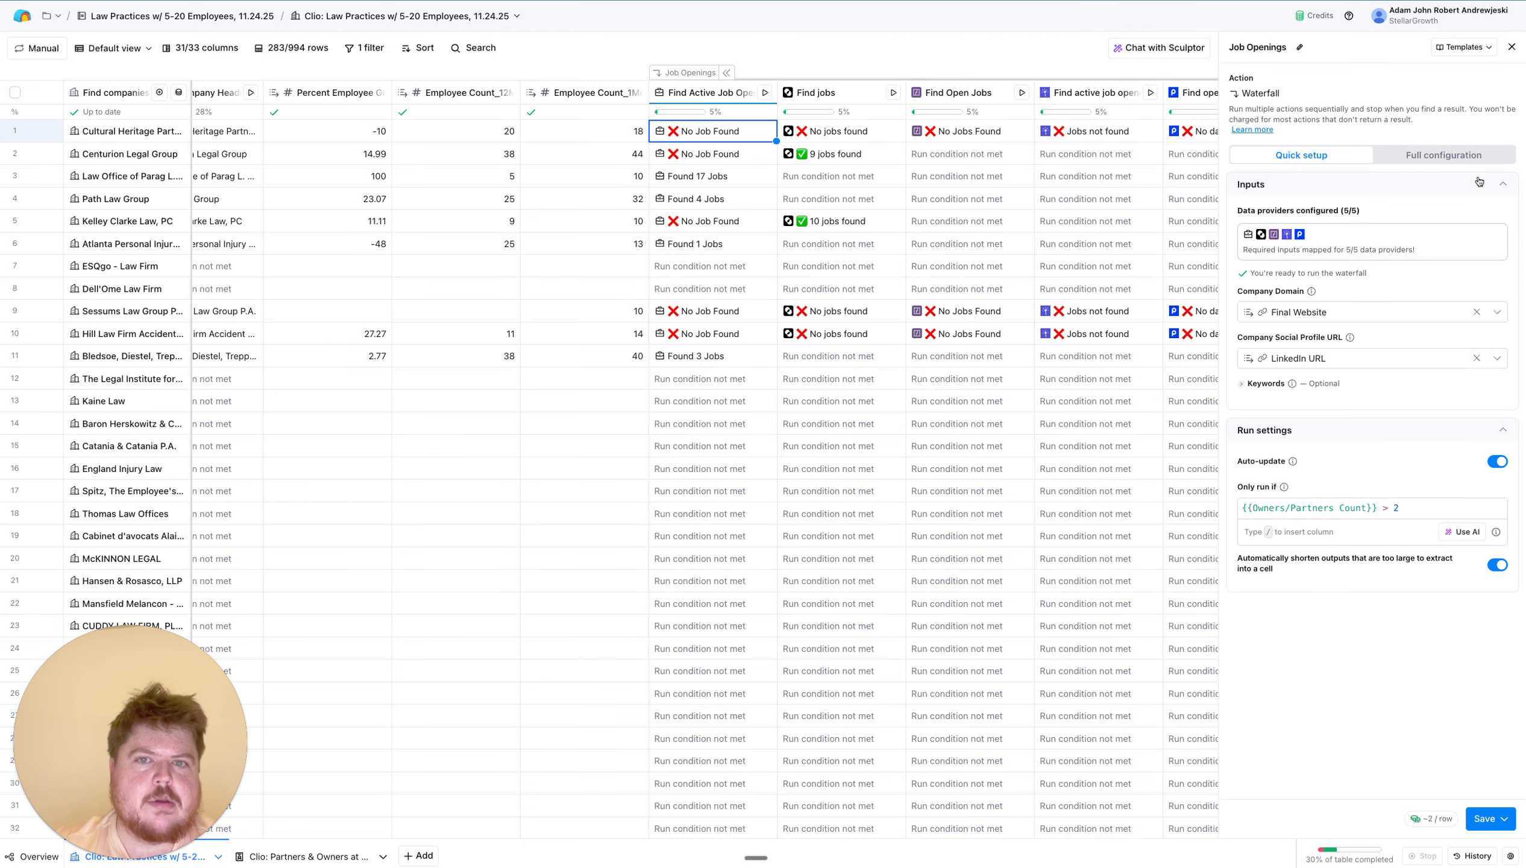
click(1511, 46)
Run the Owners/Partners Information enrichment on 40 rows starting from row 11
scroll(690, 492, left, 10)
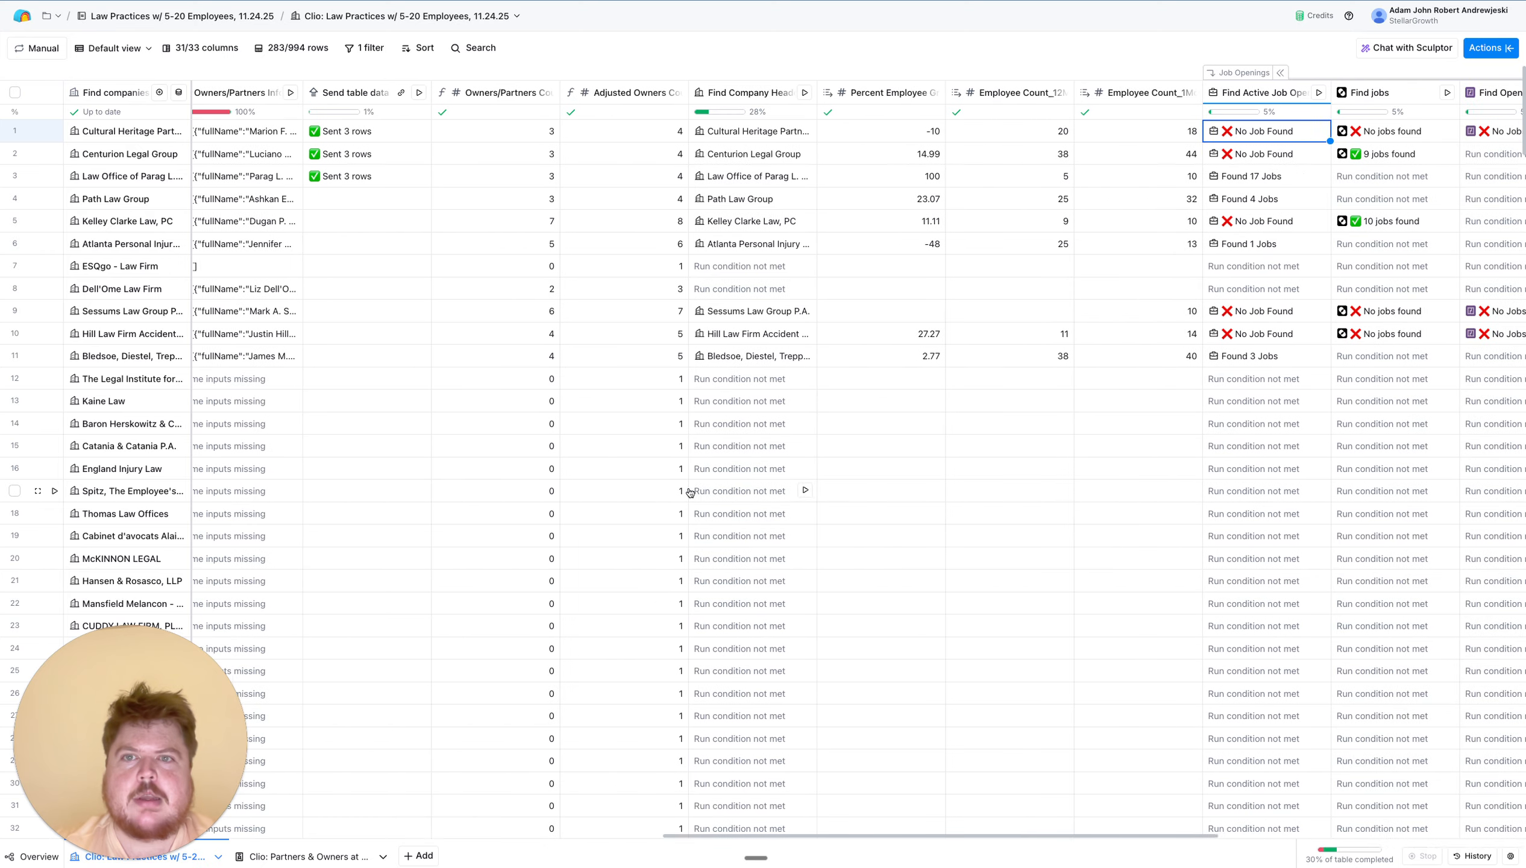
scroll(689, 492, left, 15)
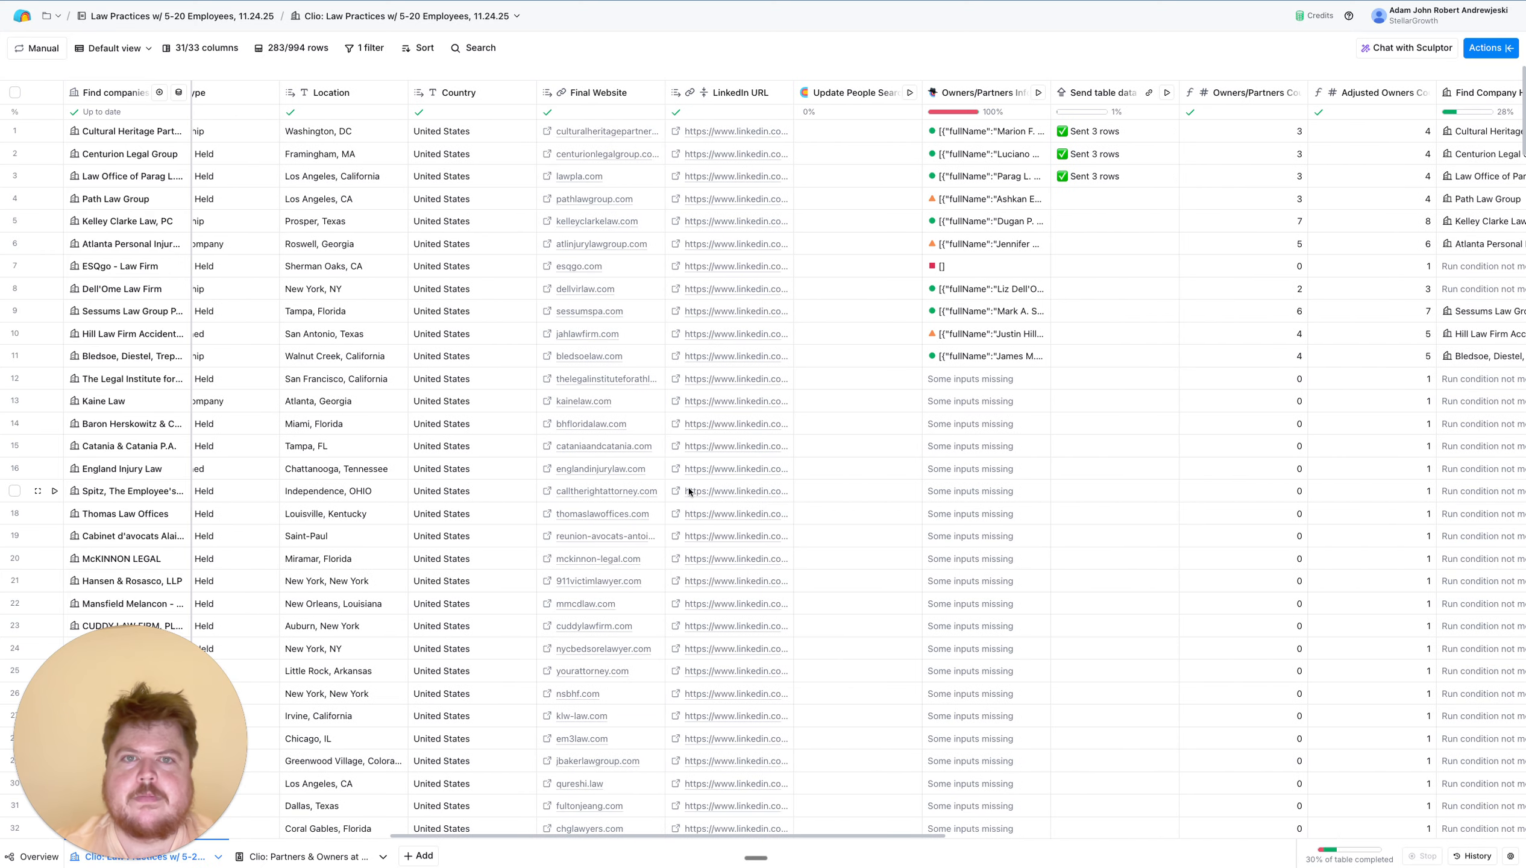
scroll(688, 485, right, 10)
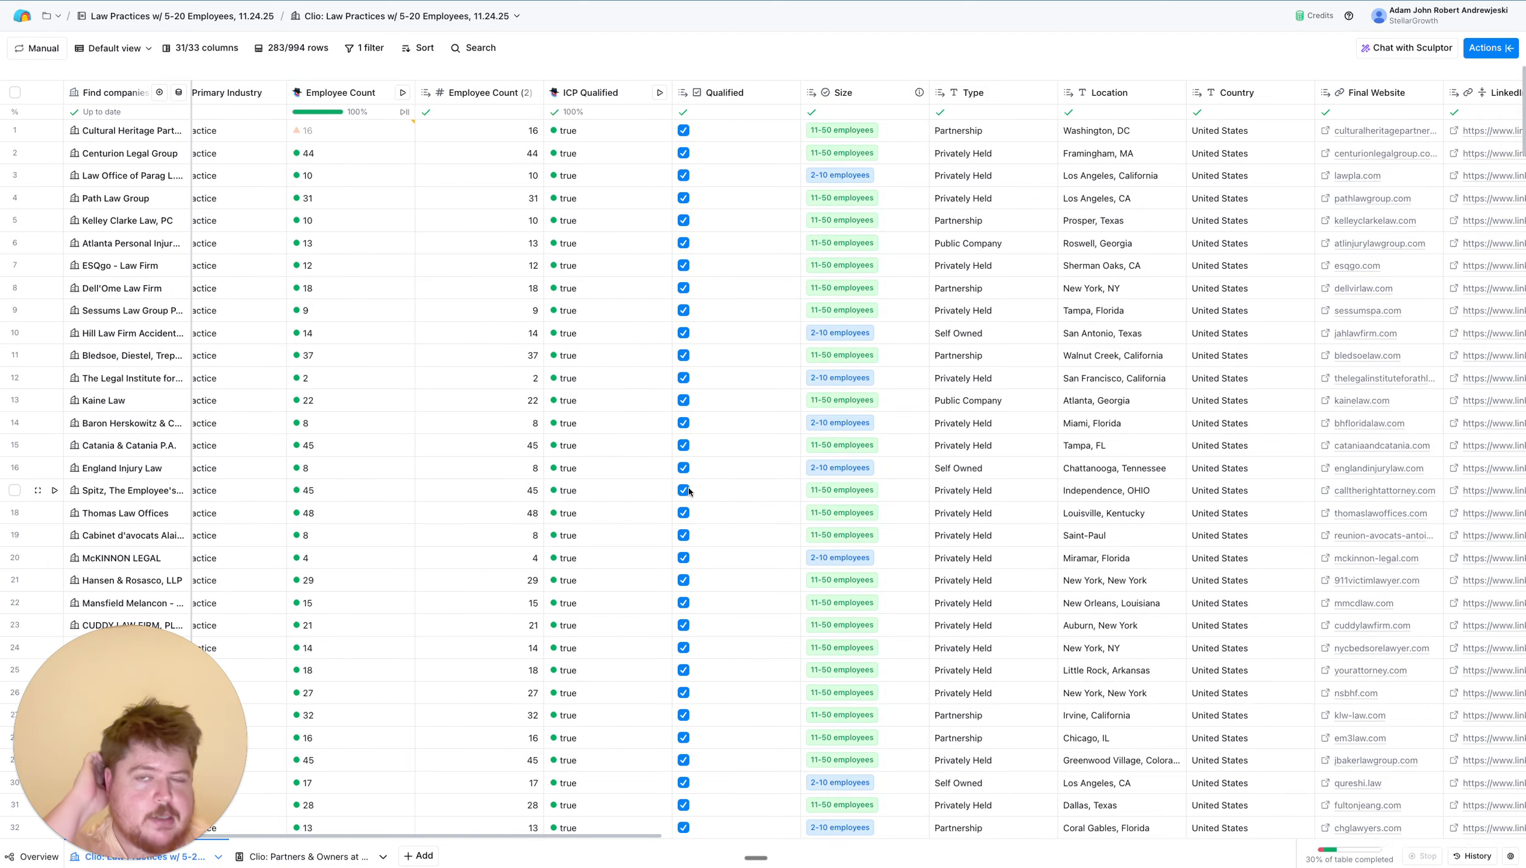
scroll(689, 491, right, 10)
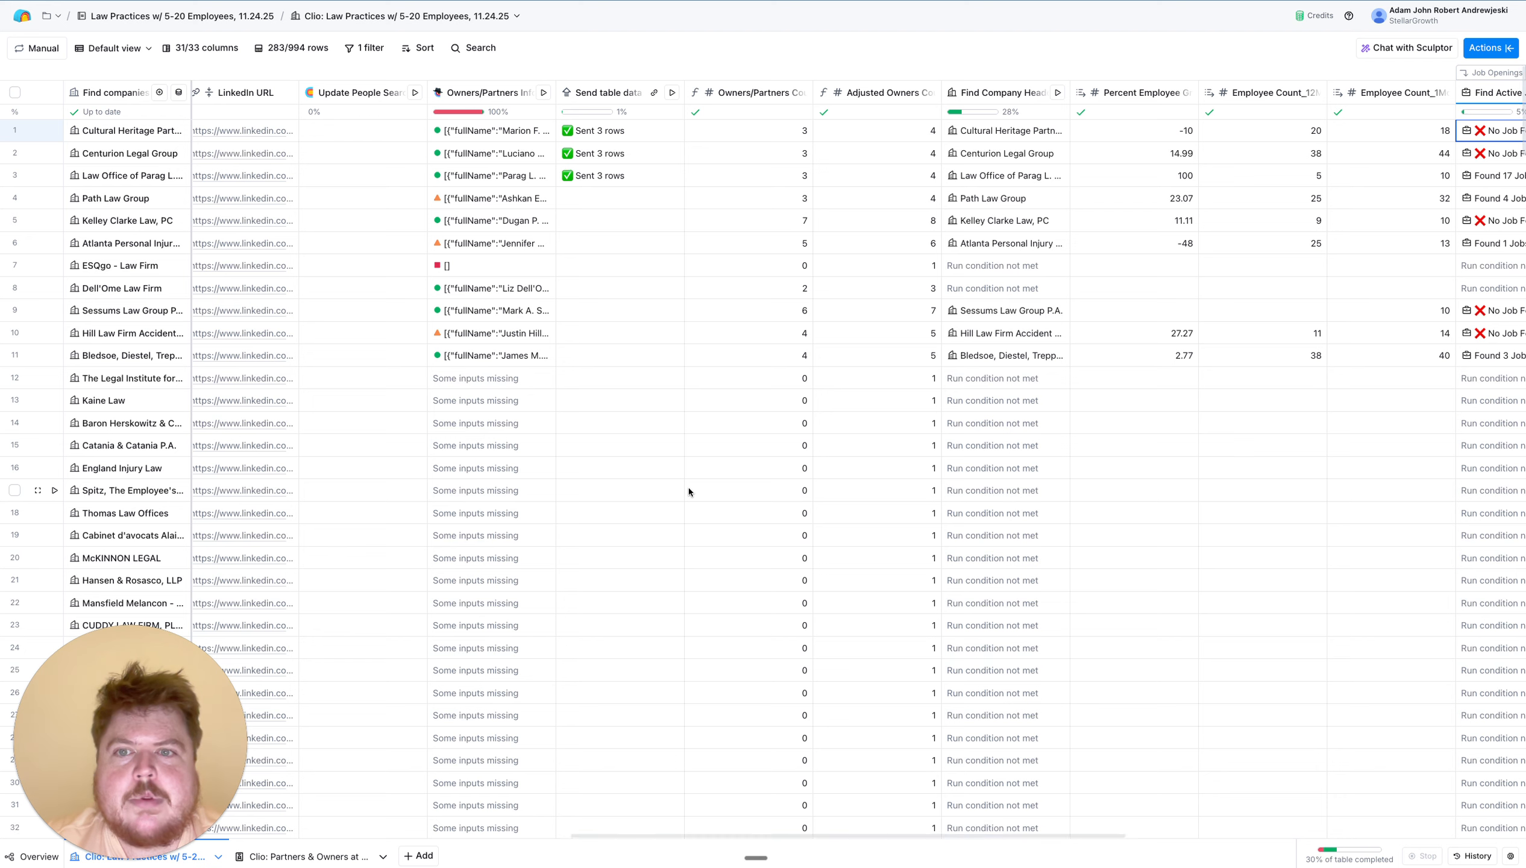
click(542, 93)
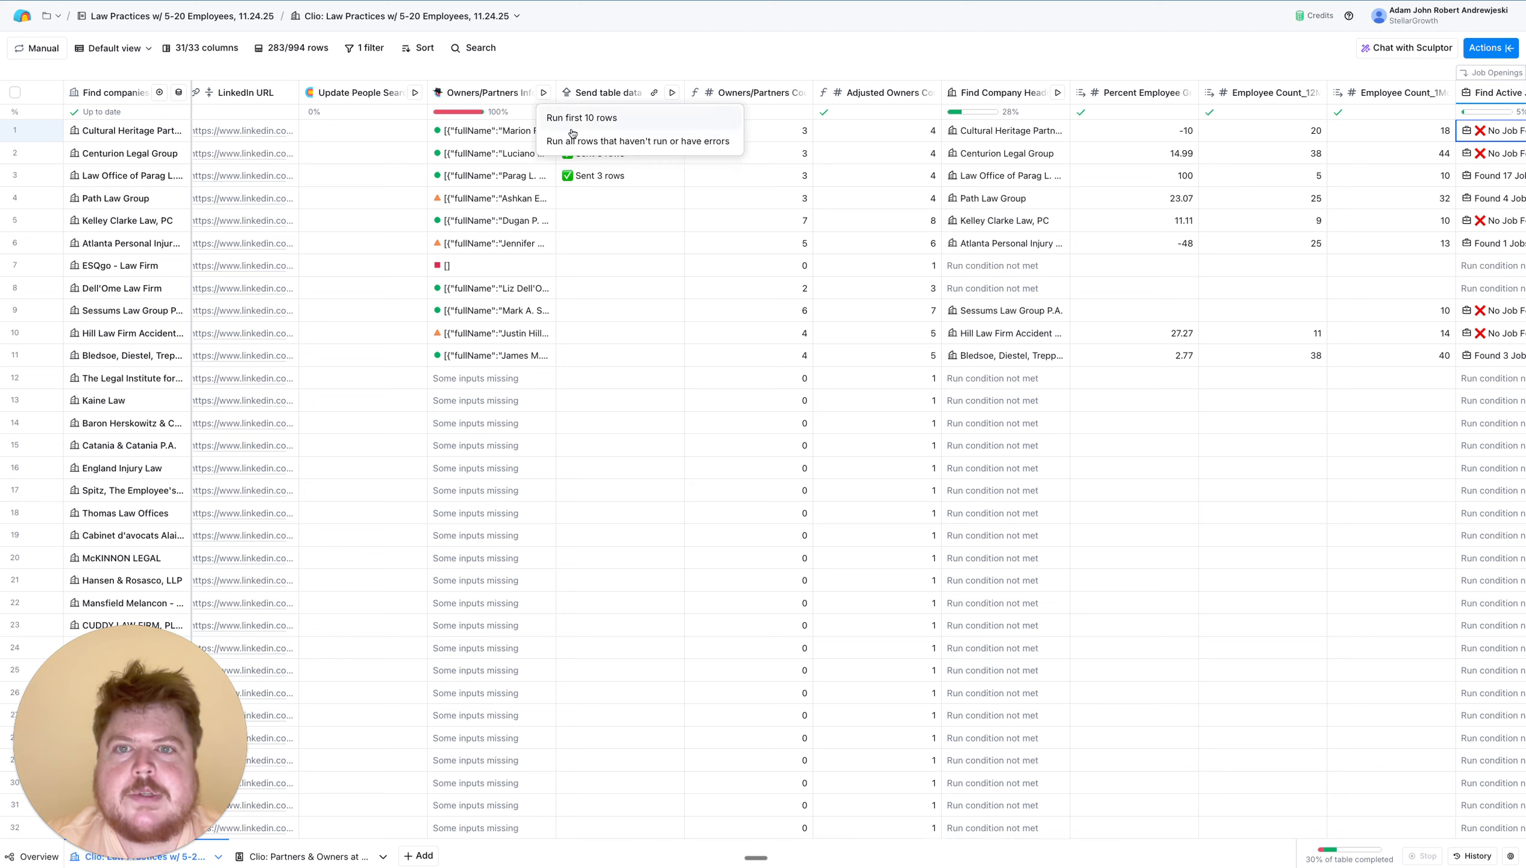
click(491, 97)
click(494, 97)
mouse_move(508, 296)
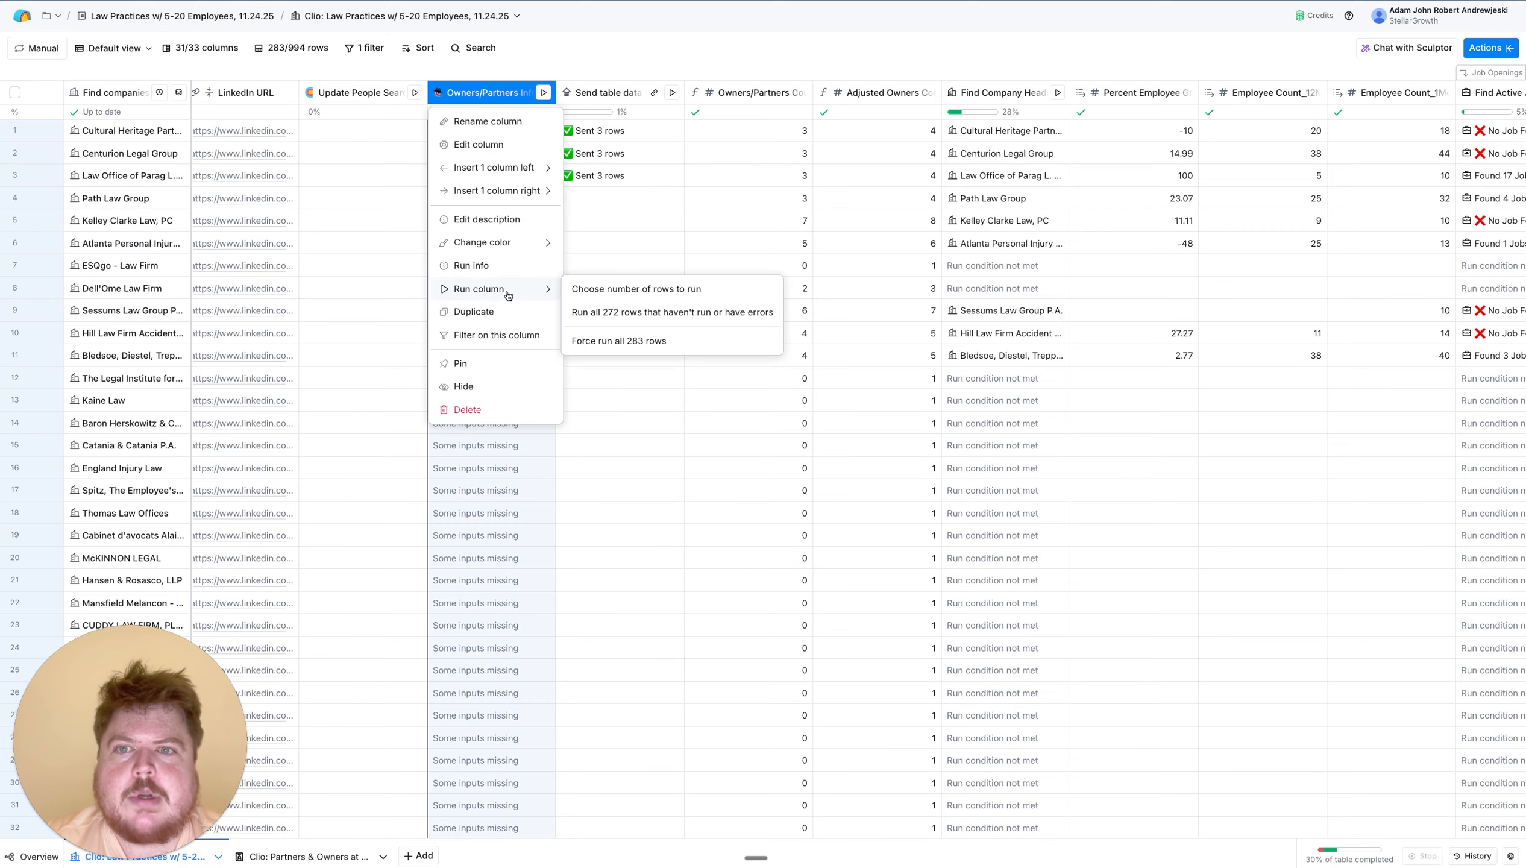
click(627, 301)
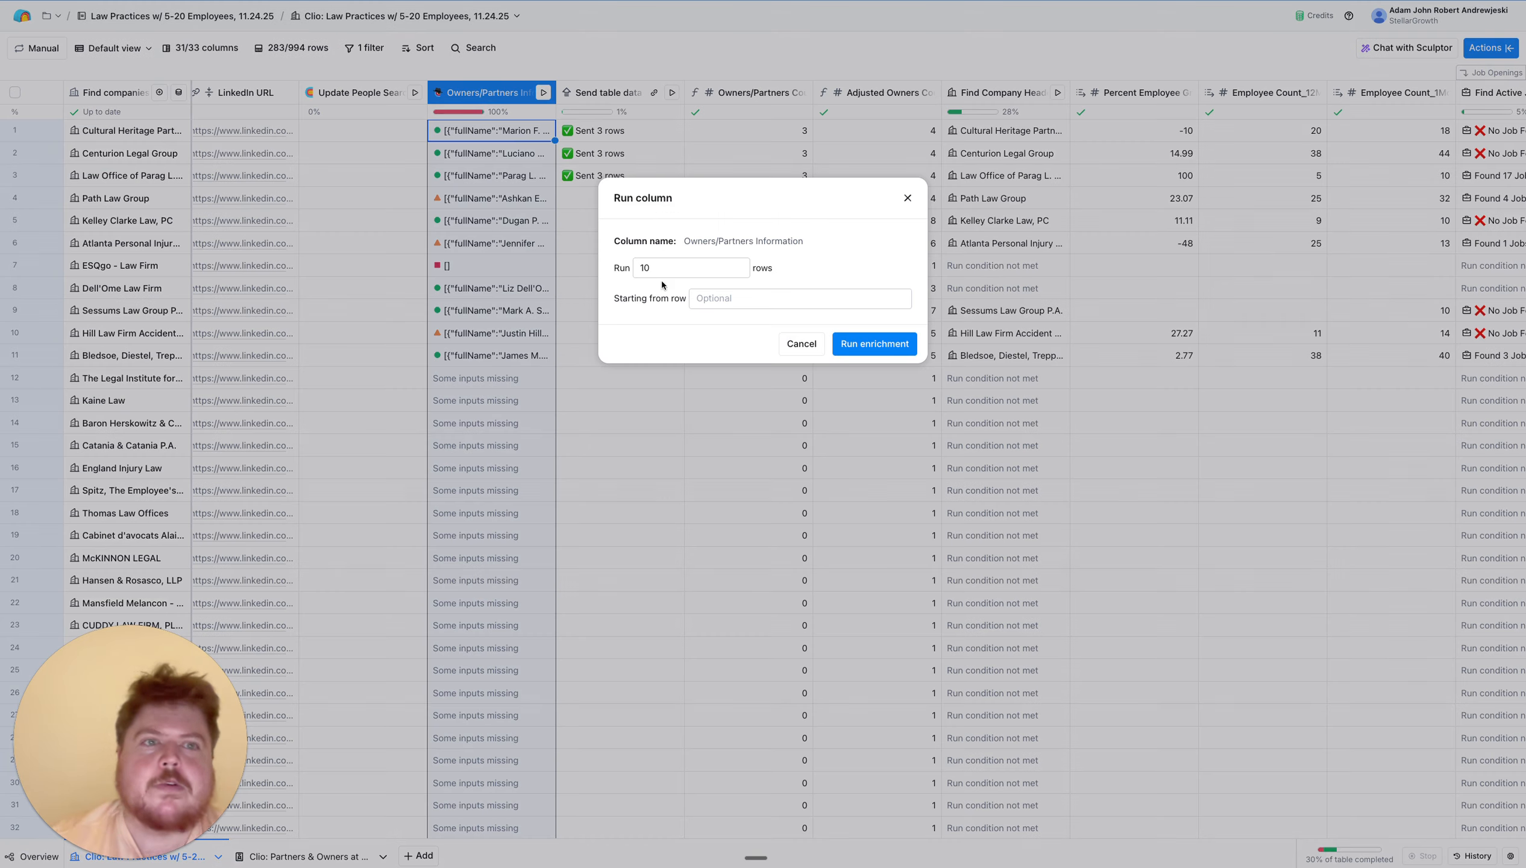
click(666, 269)
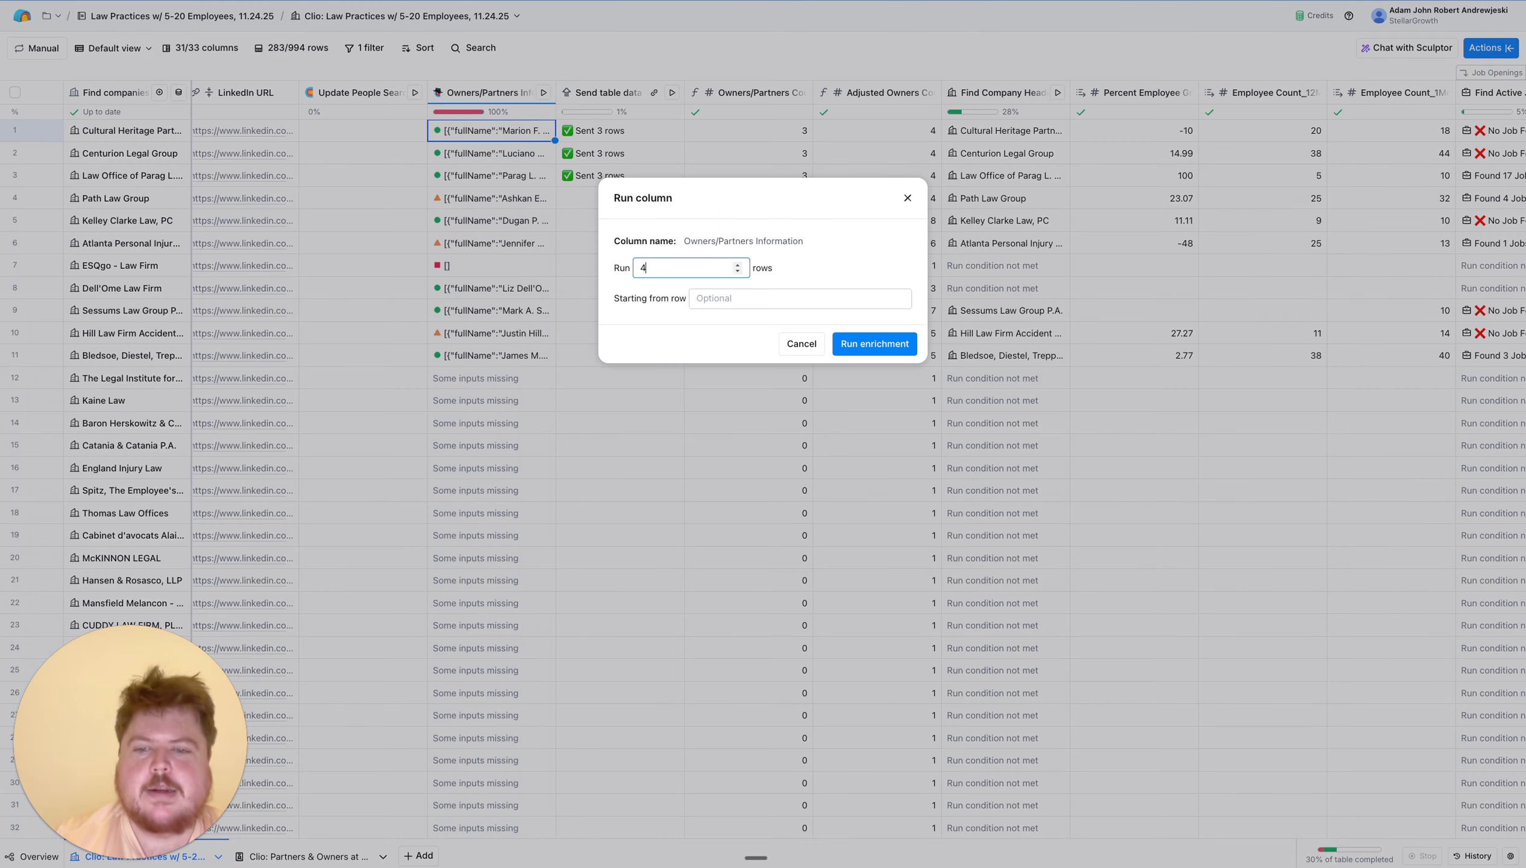
text(40)
click(712, 298)
text(11)
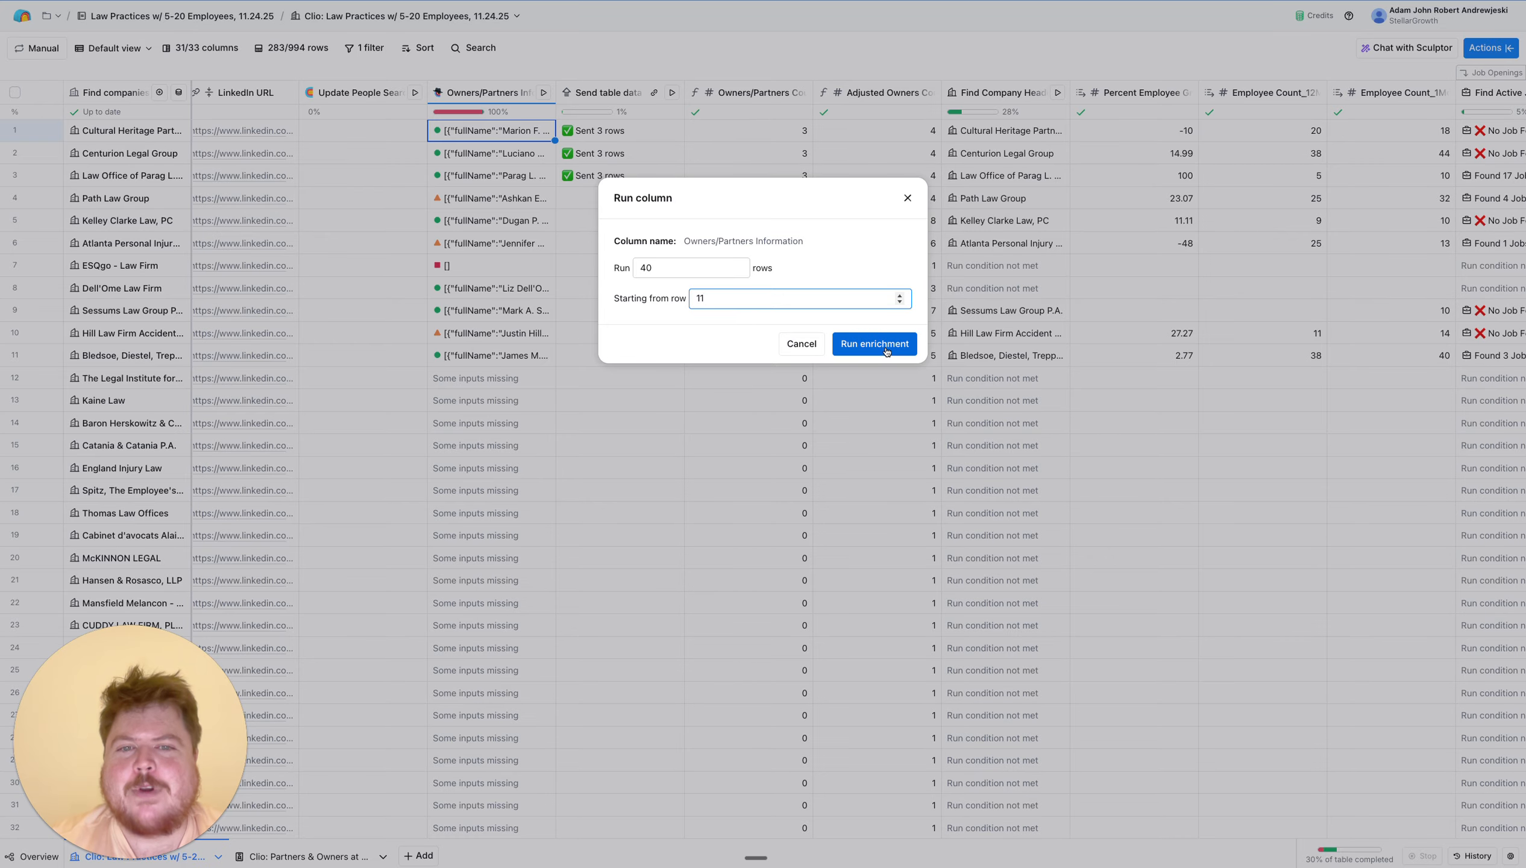
click(885, 344)
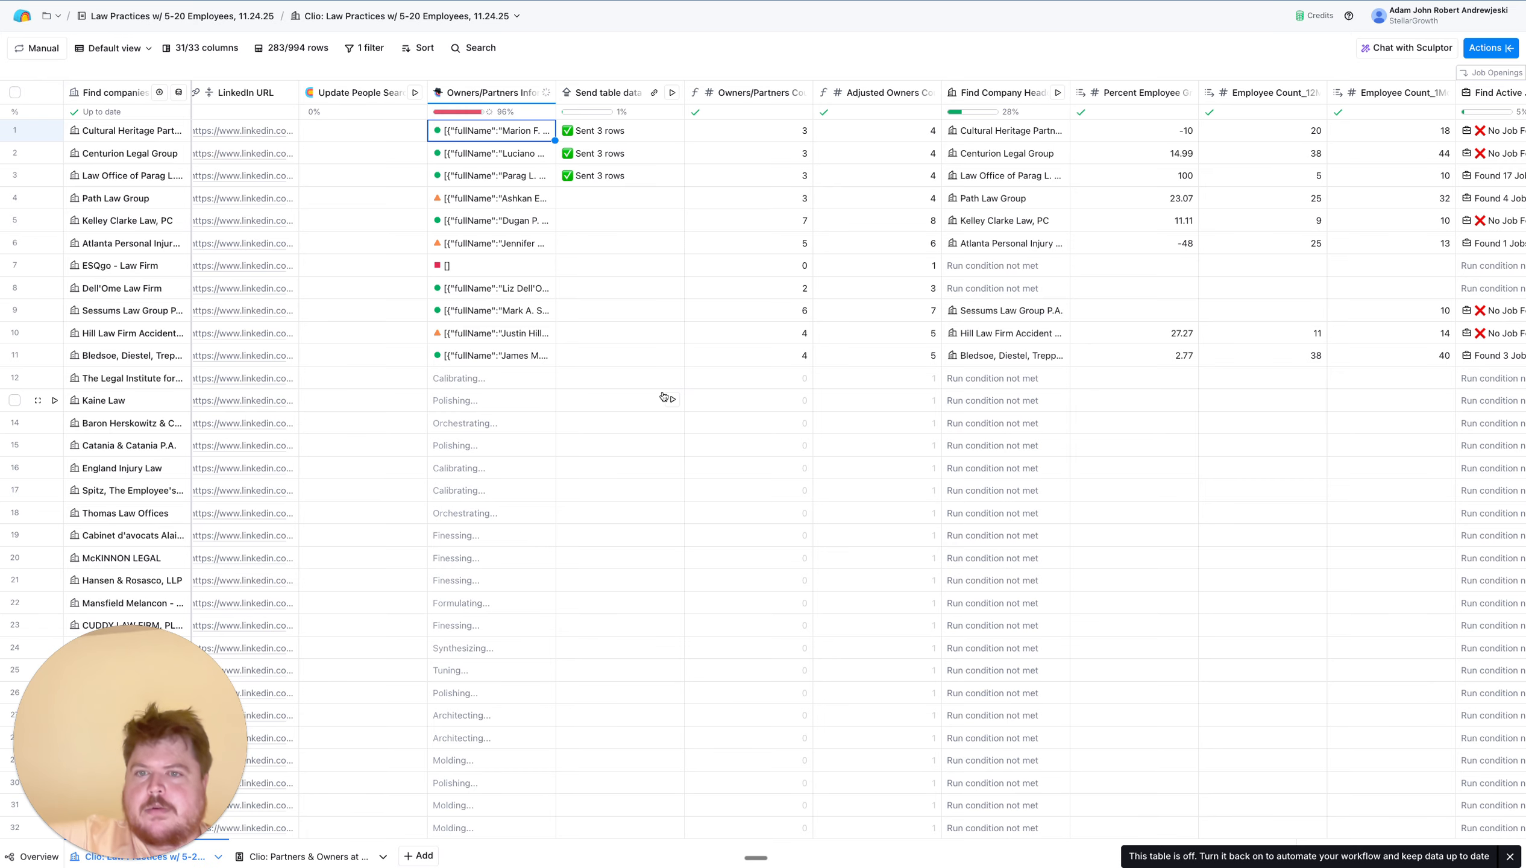
Examine the Owners/Partners Information results and owner counts for the newly run rows
scroll(607, 486, left, 2)
scroll(607, 486, left, 6)
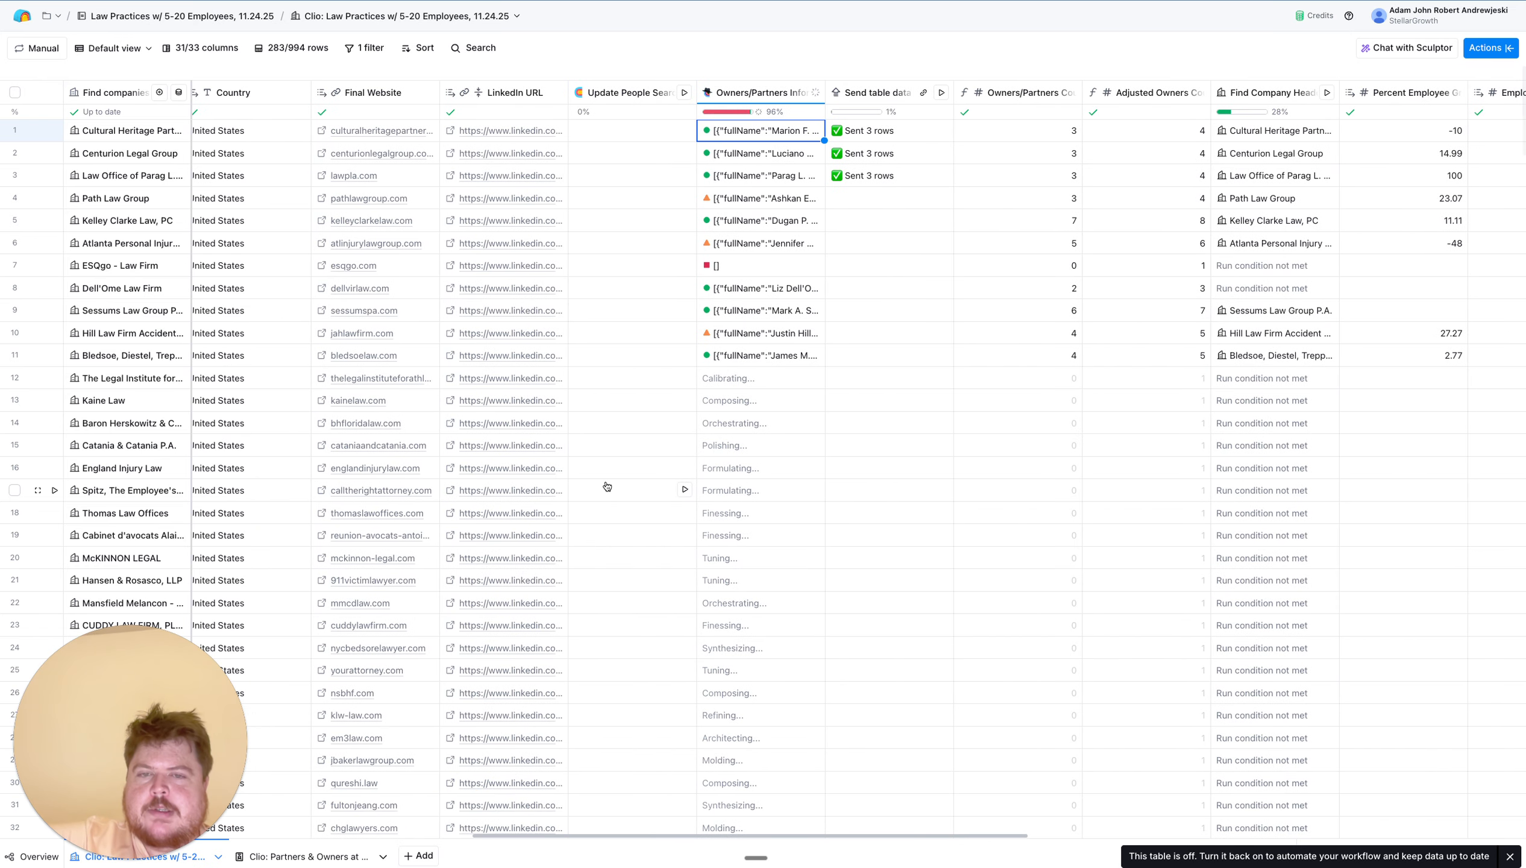
scroll(702, 548, down, 5)
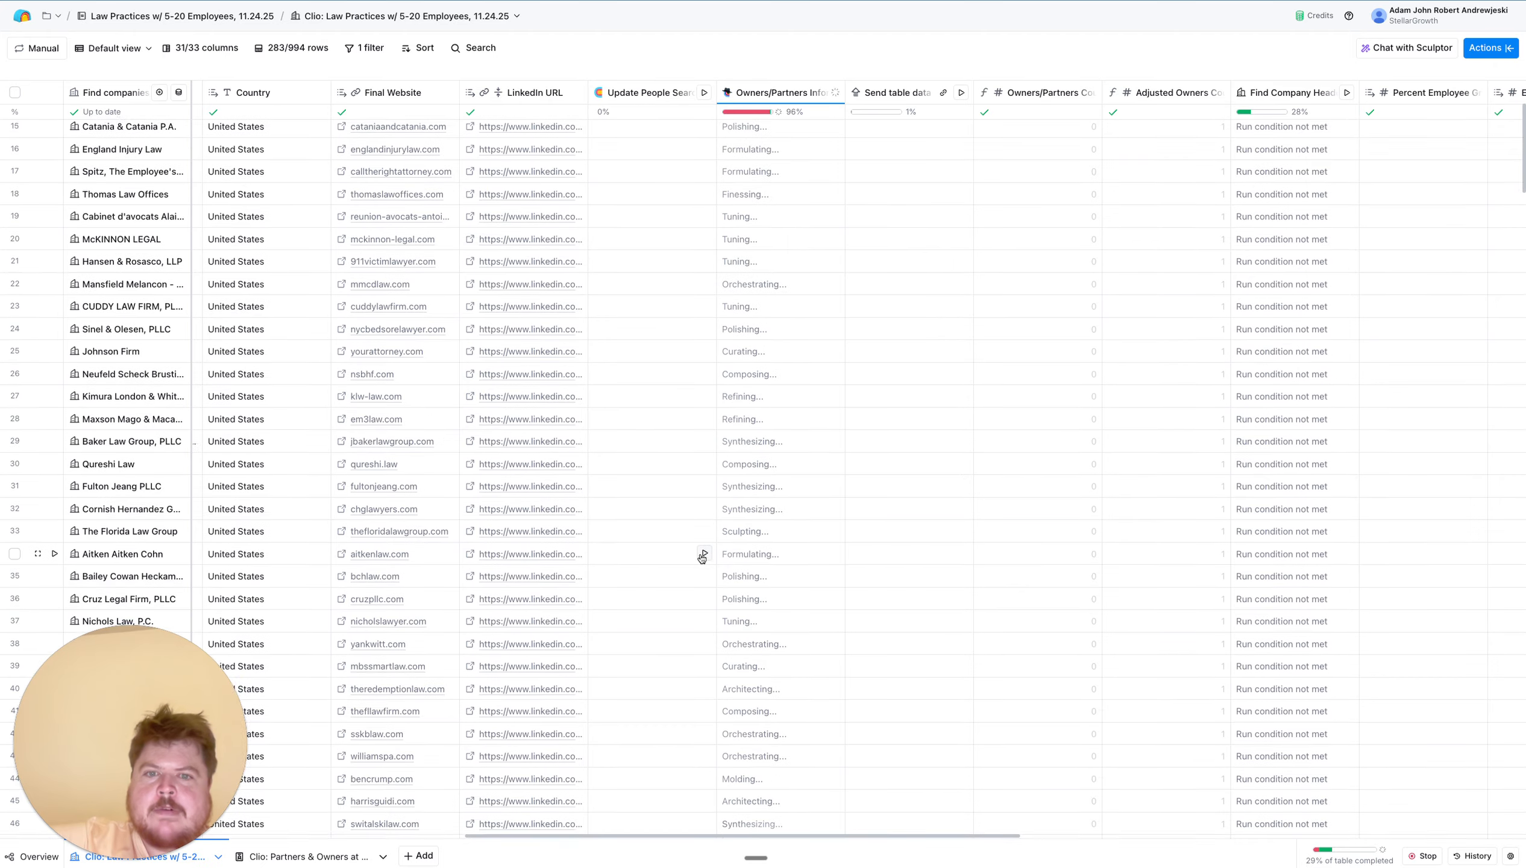
scroll(702, 557, up, 4)
scroll(702, 558, up, 1)
scroll(702, 558, right, 2)
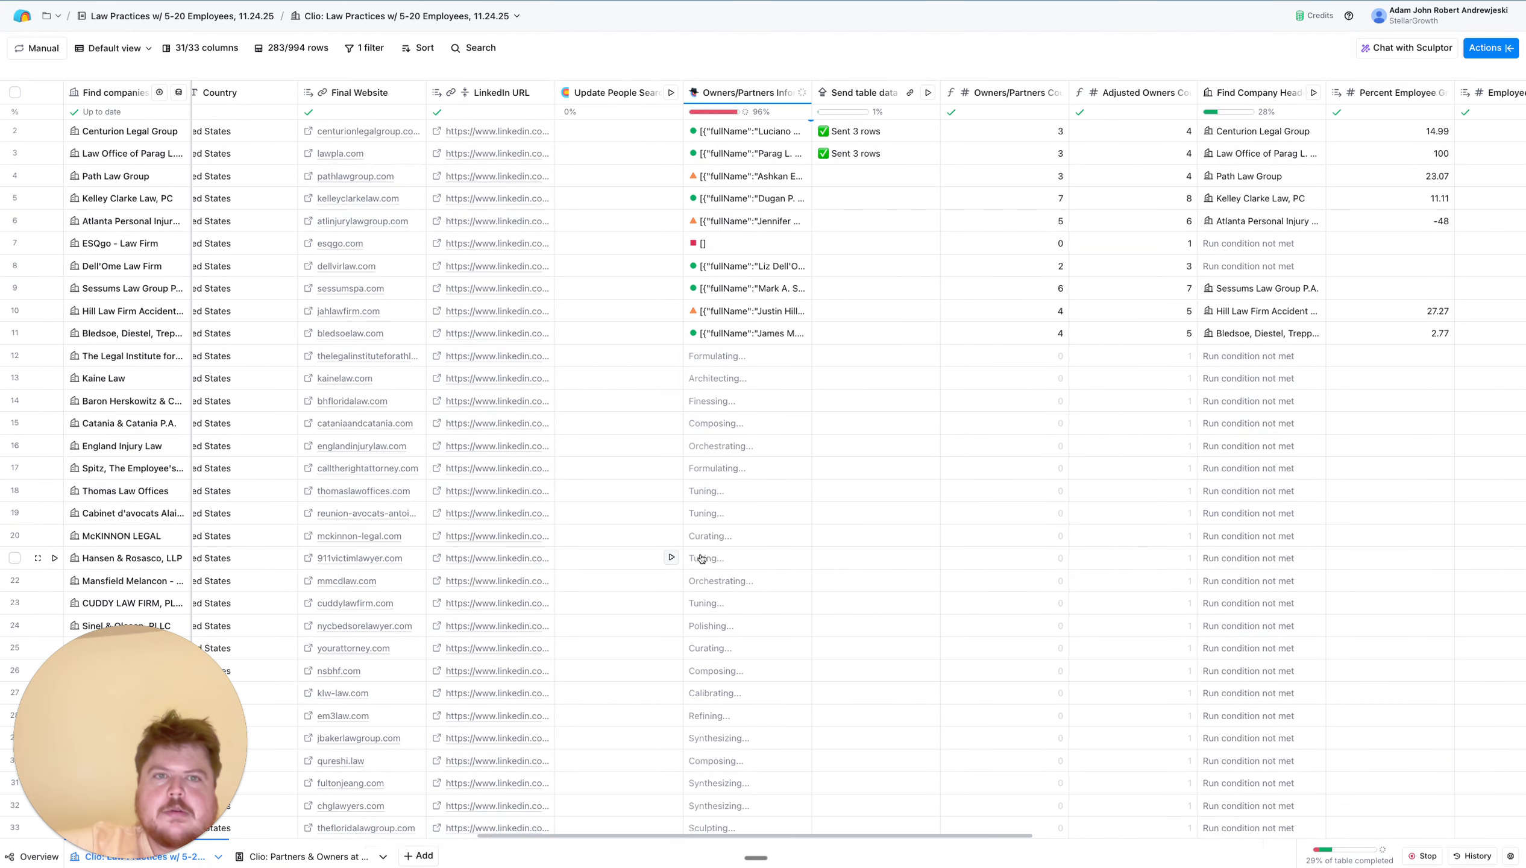
scroll(702, 558, right, 6)
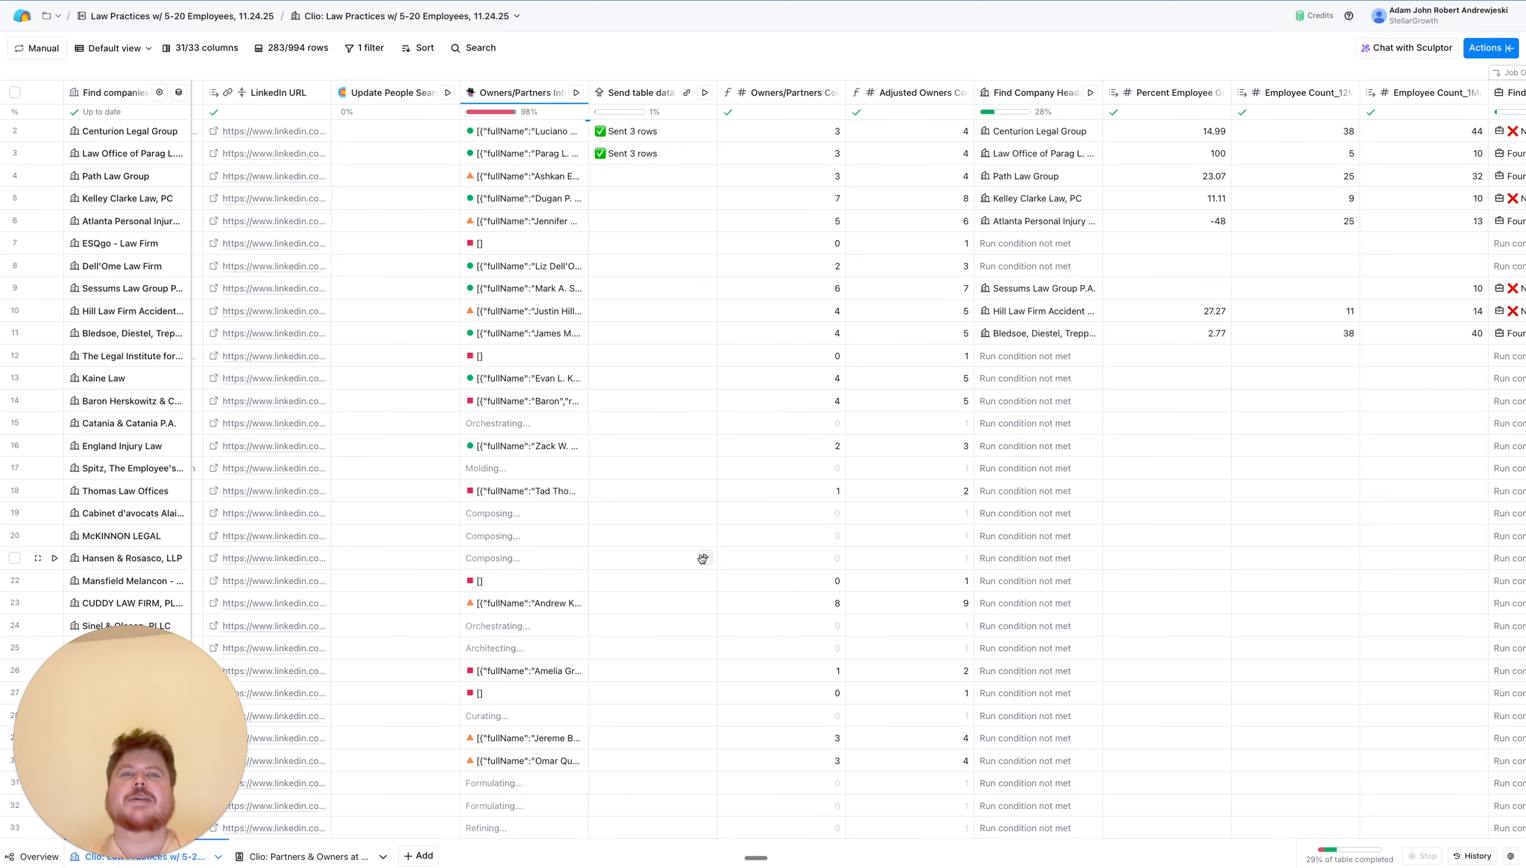
scroll(679, 600, down, 6)
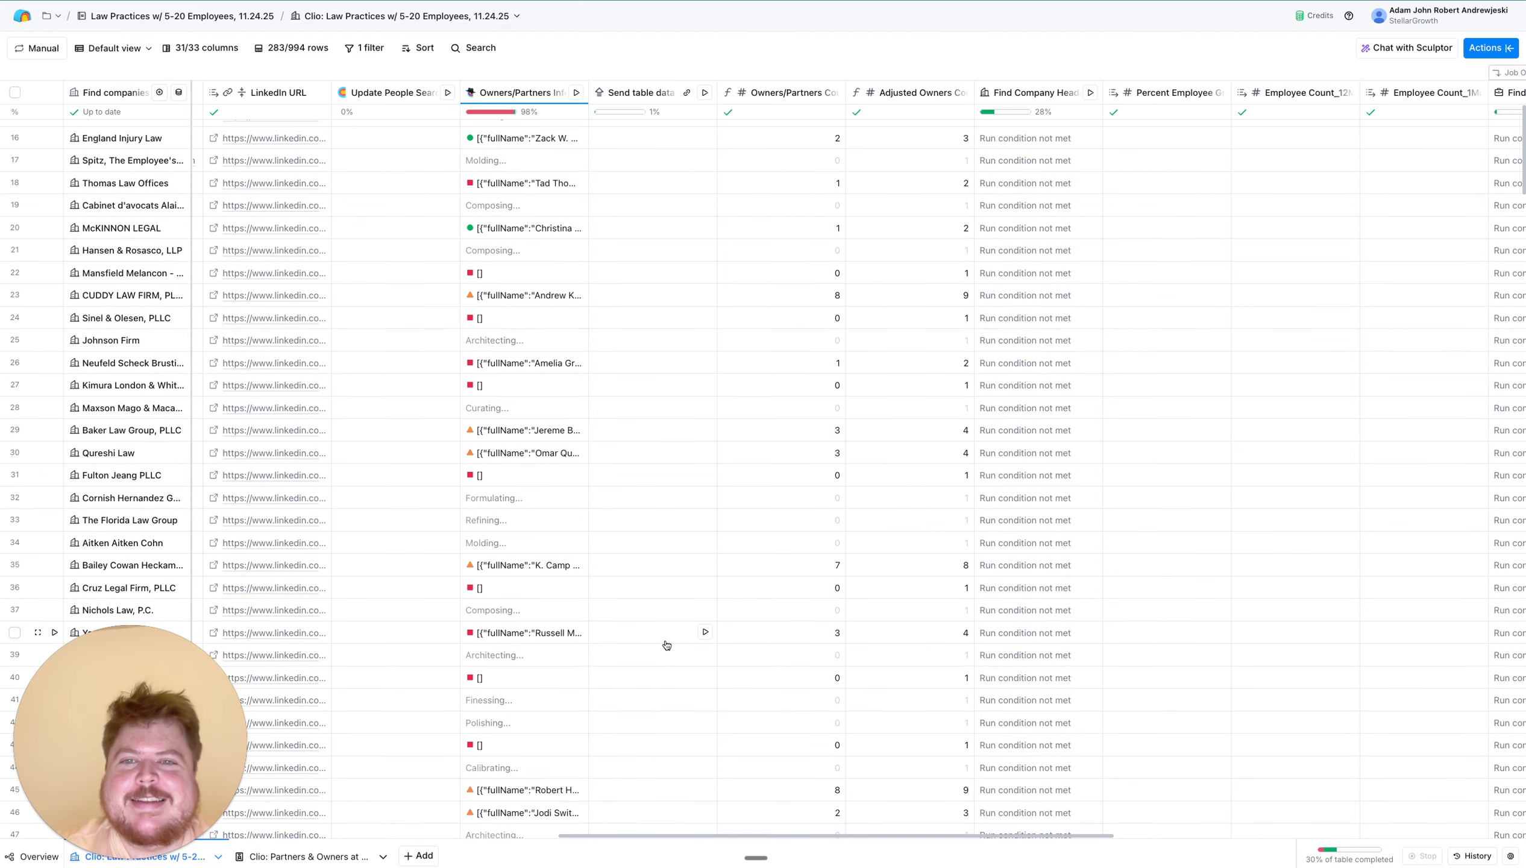
scroll(667, 645, up, 6)
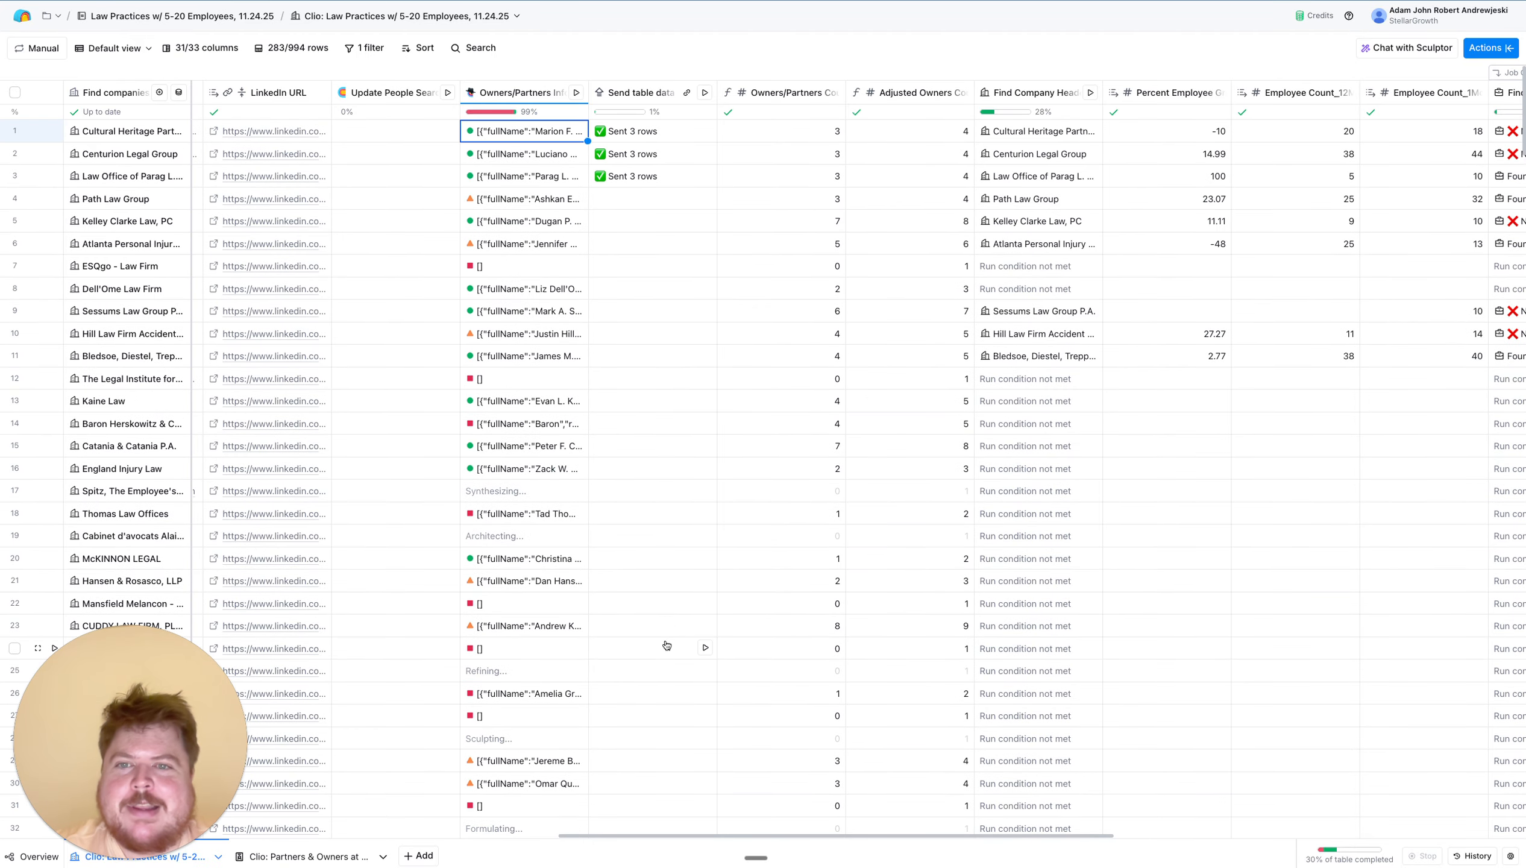
scroll(586, 472, down, 5)
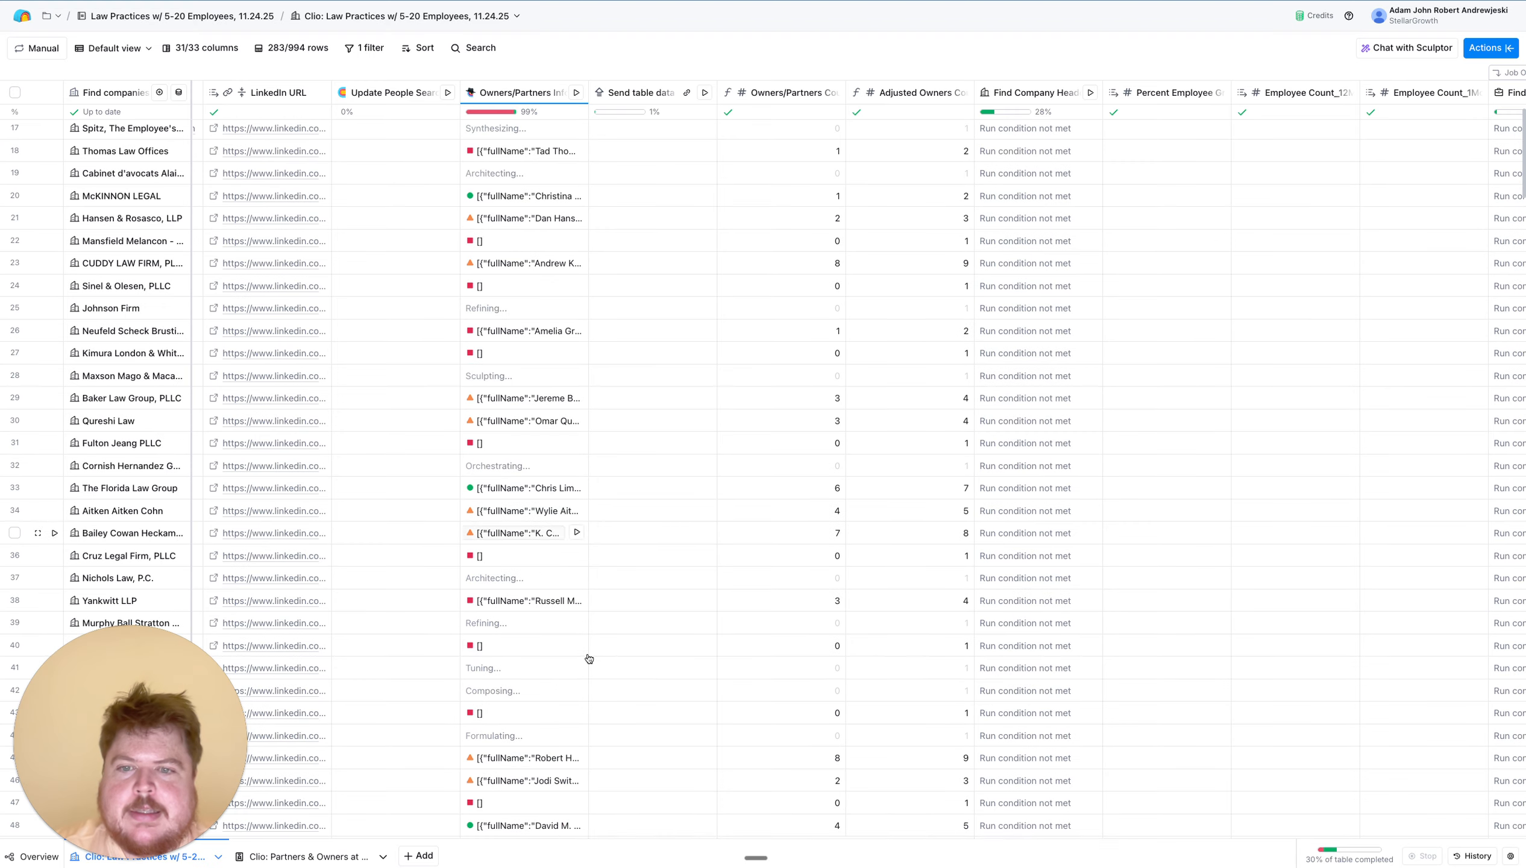
scroll(570, 428, up, 1)
scroll(570, 428, up, 5)
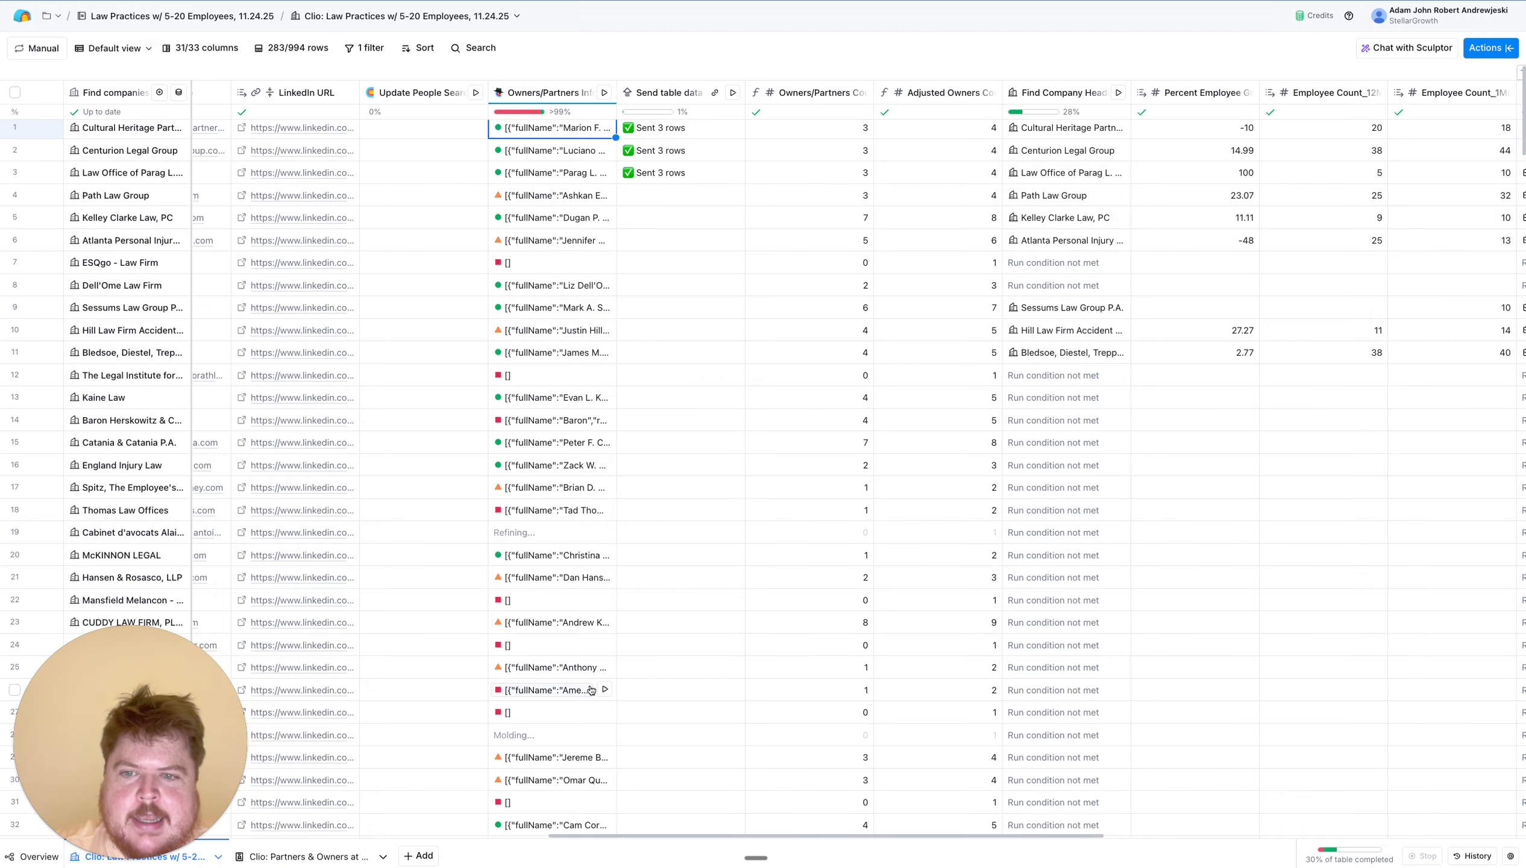
Open row 26's final website, nsbhf.com, and look through its Our Team page for partners
scroll(599, 672, left, 2)
scroll(624, 699, left, 6)
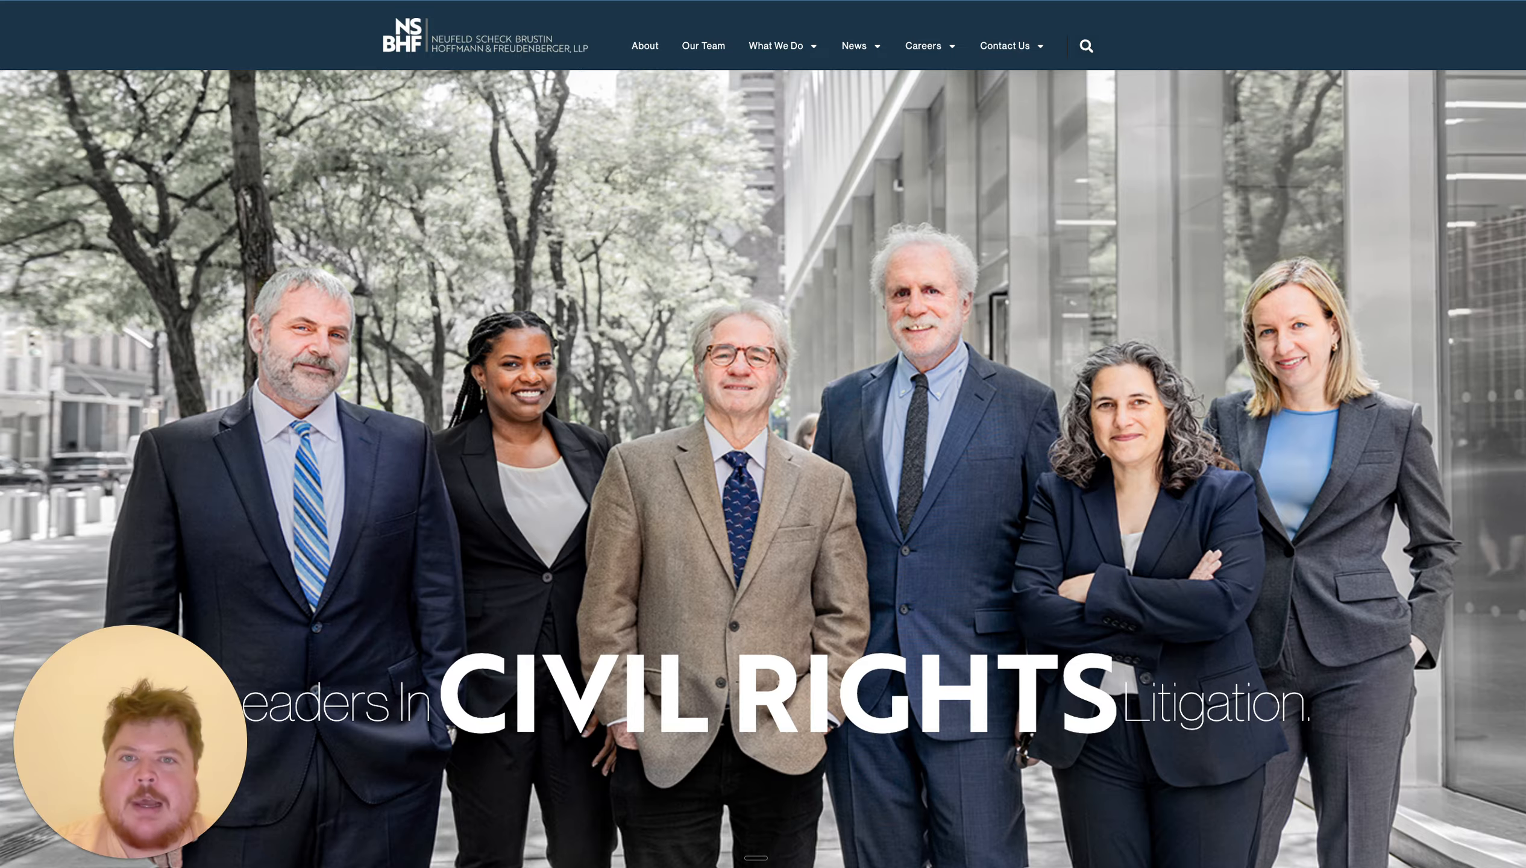
click(701, 52)
scroll(796, 482, down, 6)
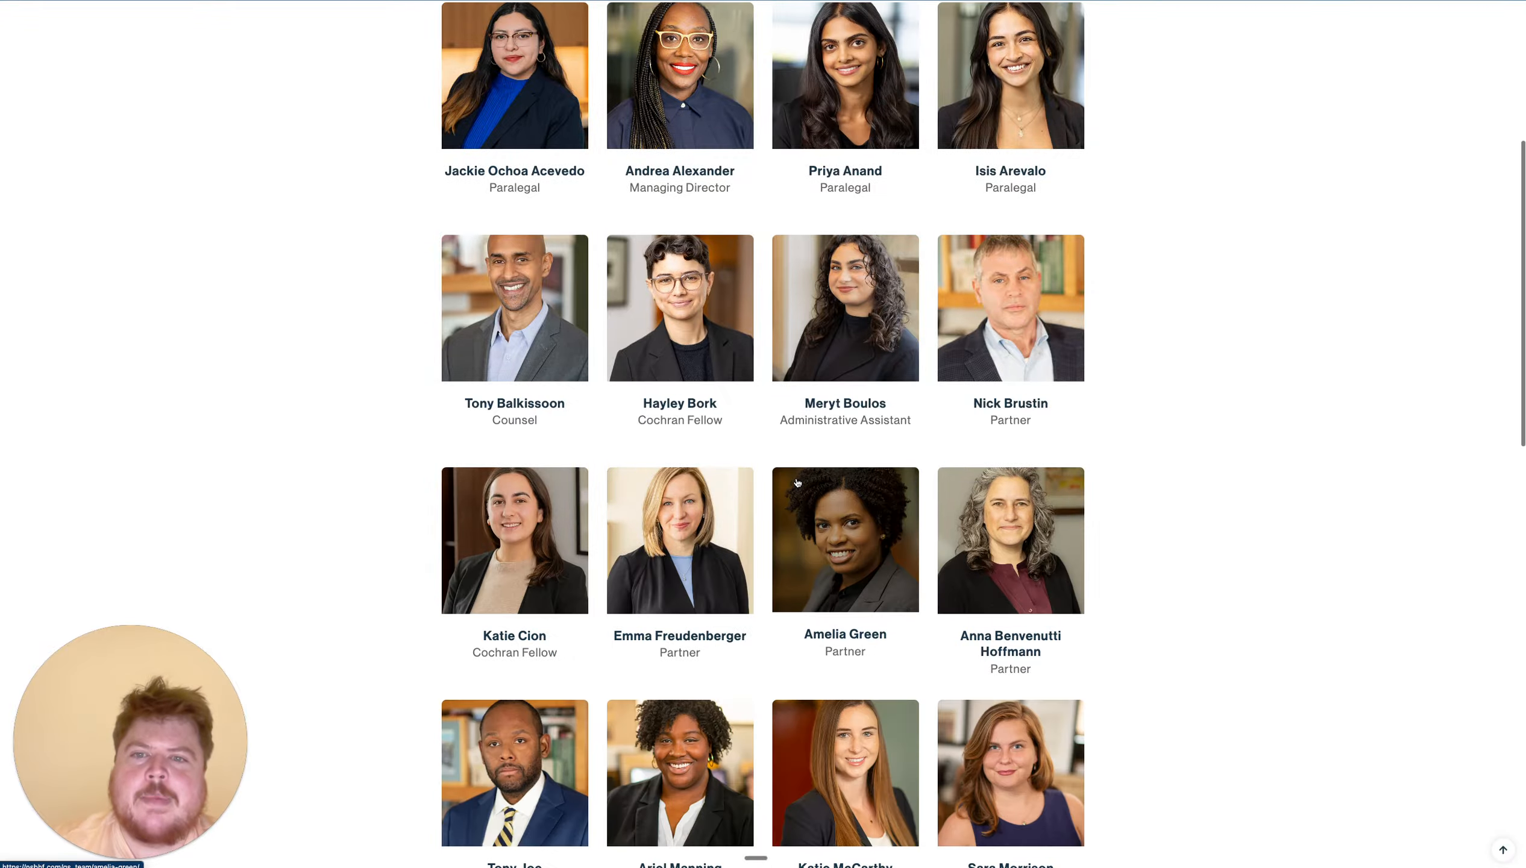
scroll(797, 482, down, 15)
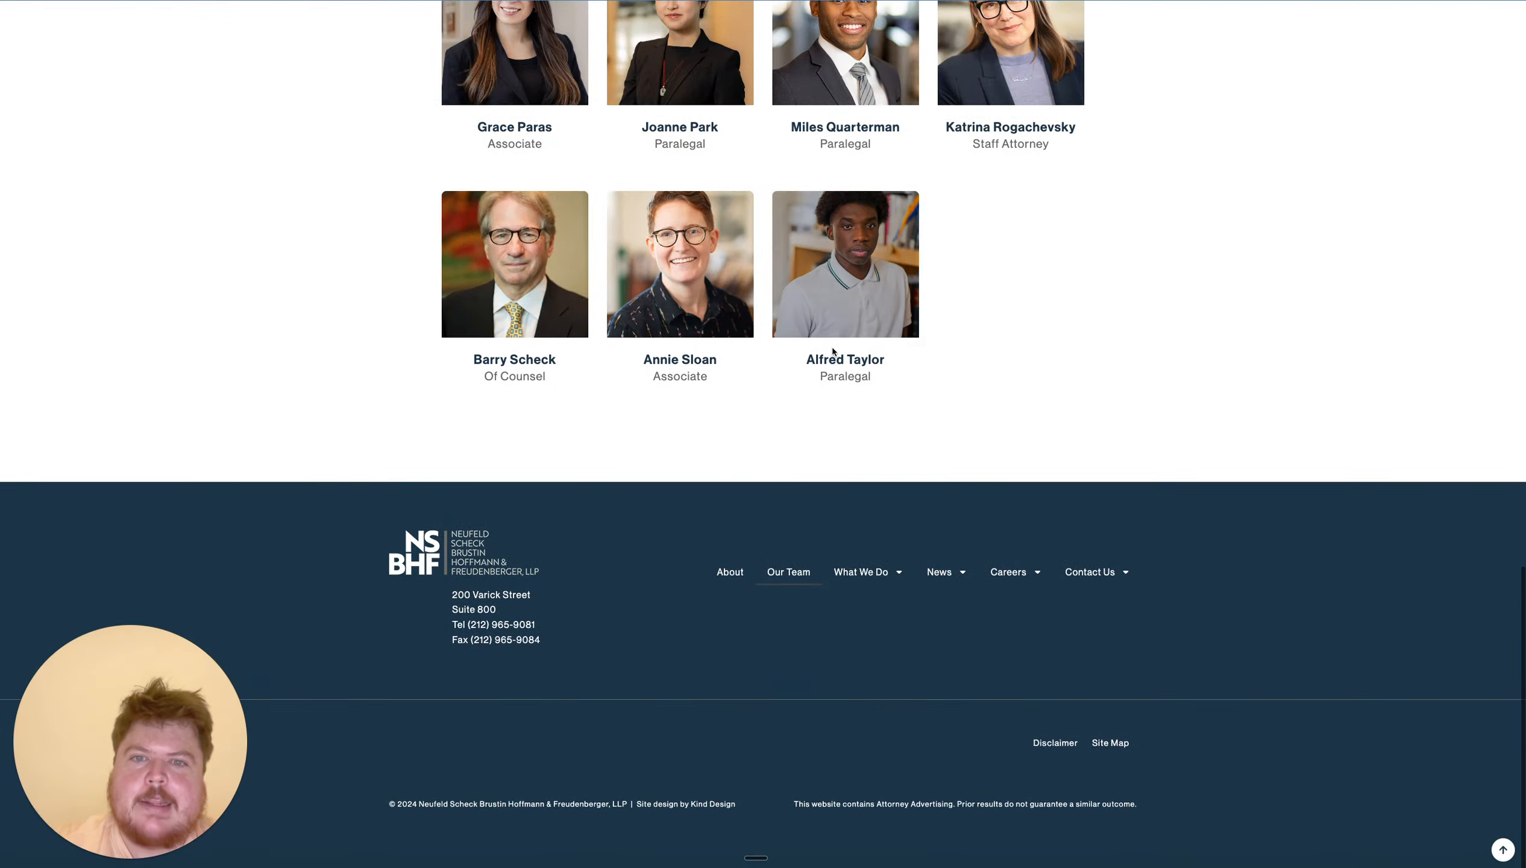
scroll(684, 340, up, 20)
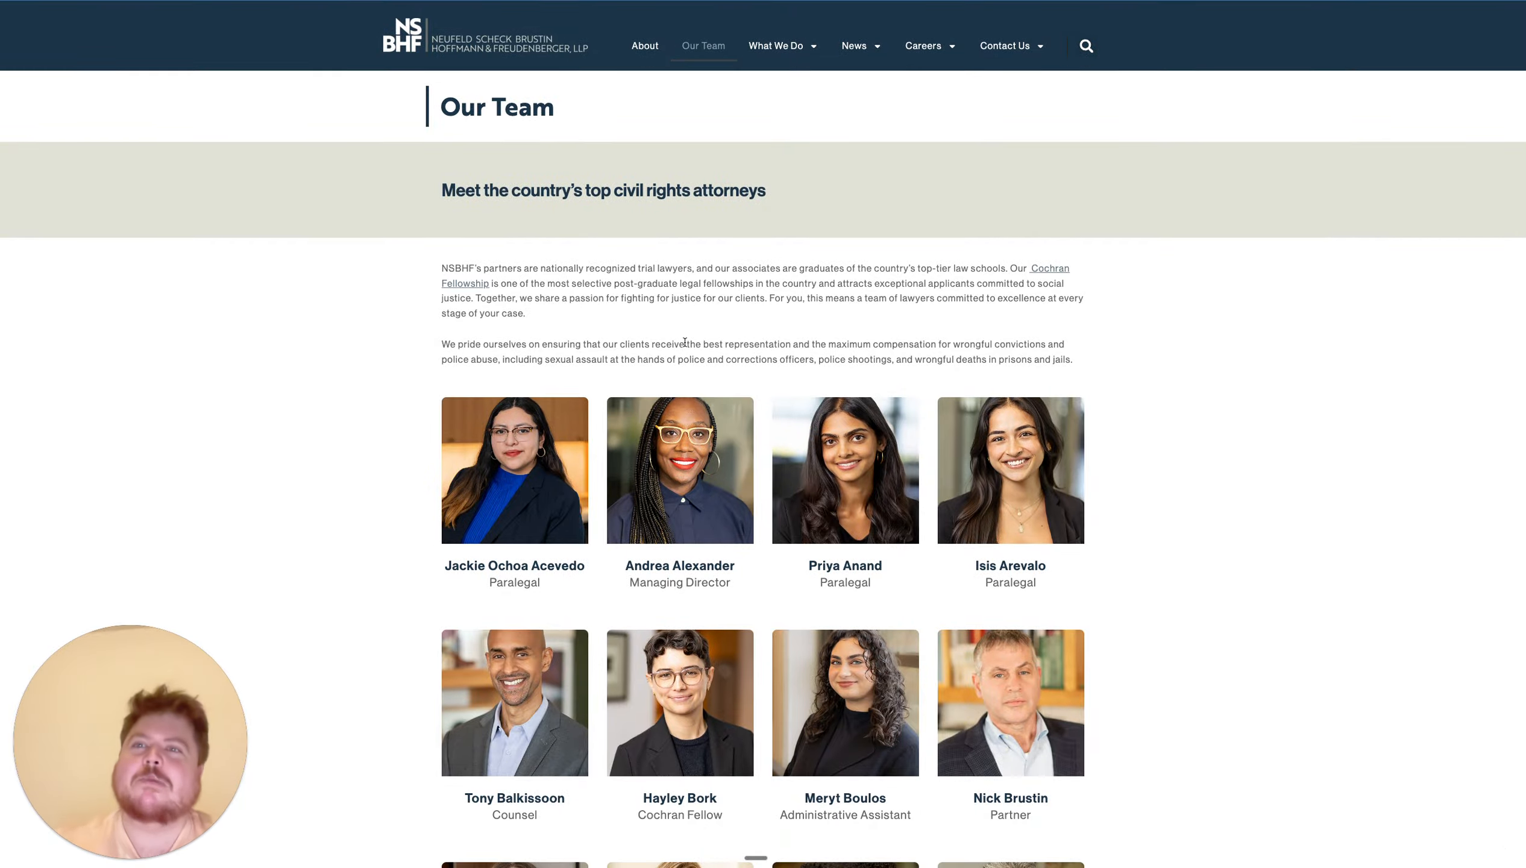
scroll(220, 133, down, 1)
scroll(572, 126, up, 1)
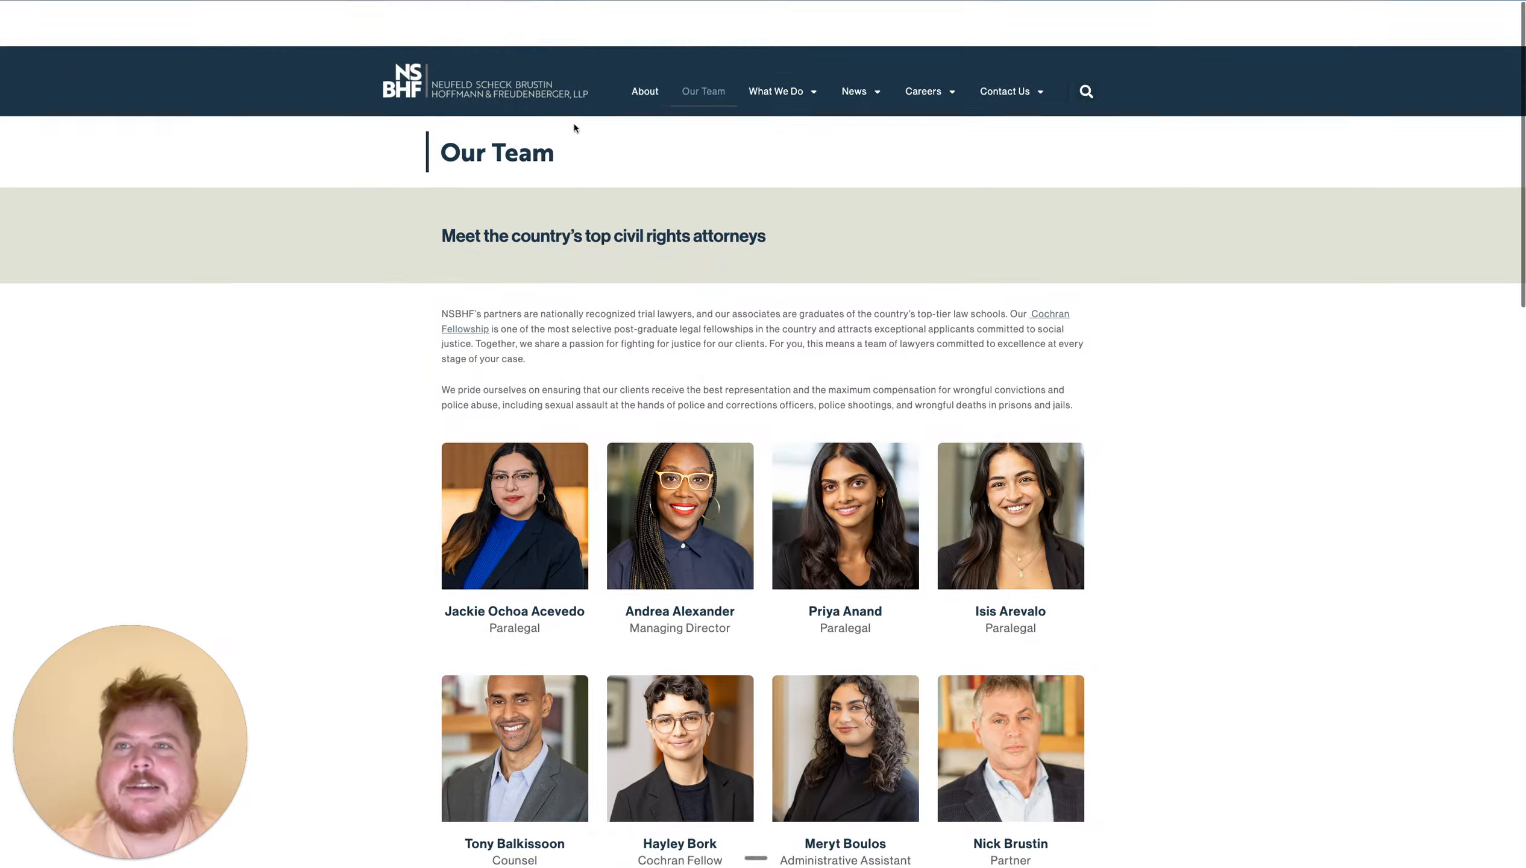
key(super+w)
Read the reasoning and confidence in row 26's Owners/Partners Information cell and compare them with the partners on the firm's Our Team page
scroll(630, 593, left, 1)
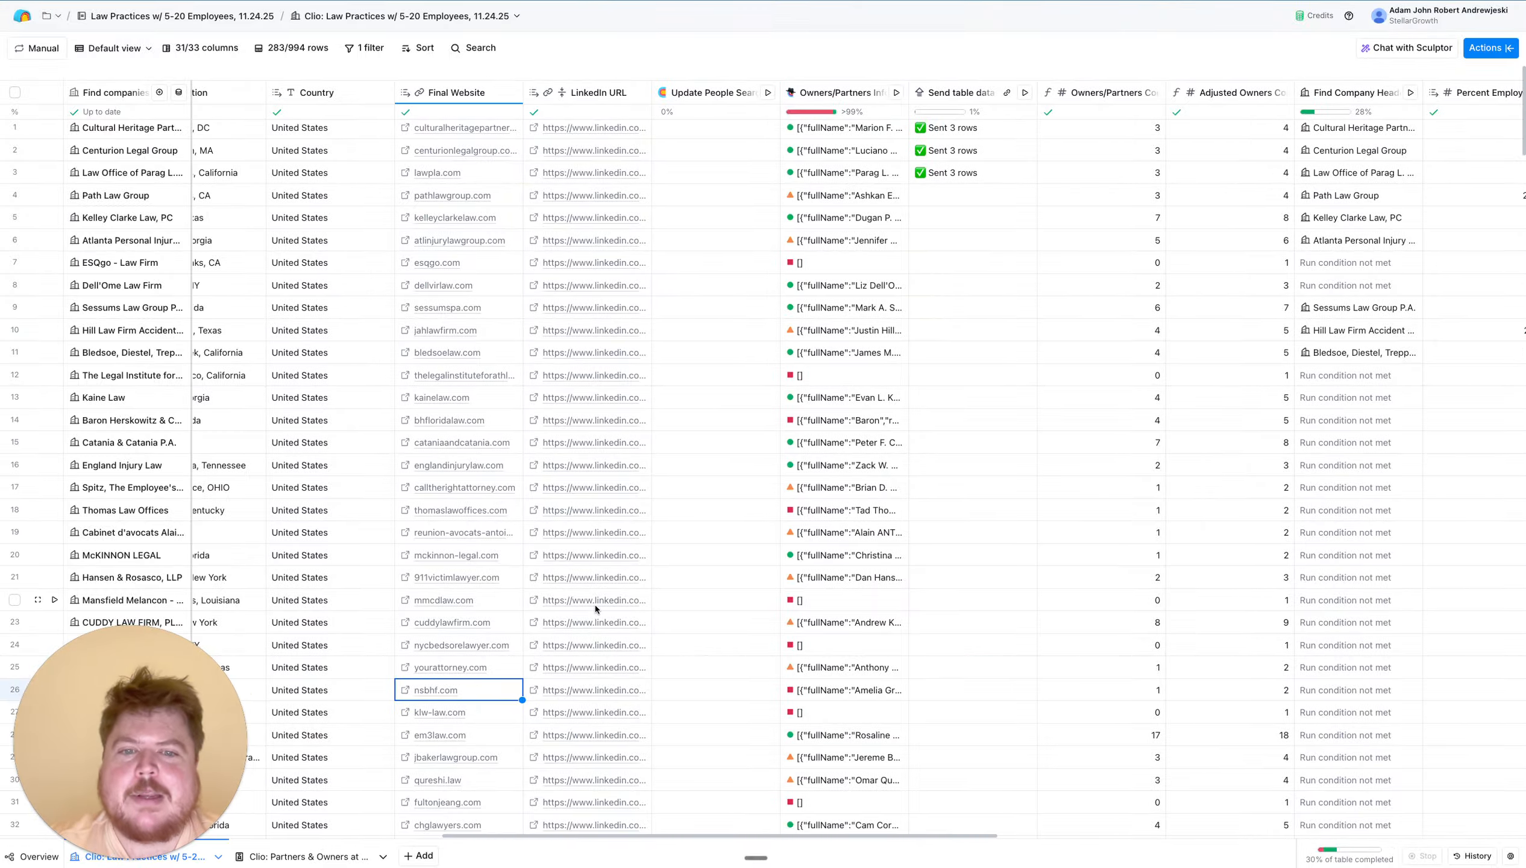
click(807, 697)
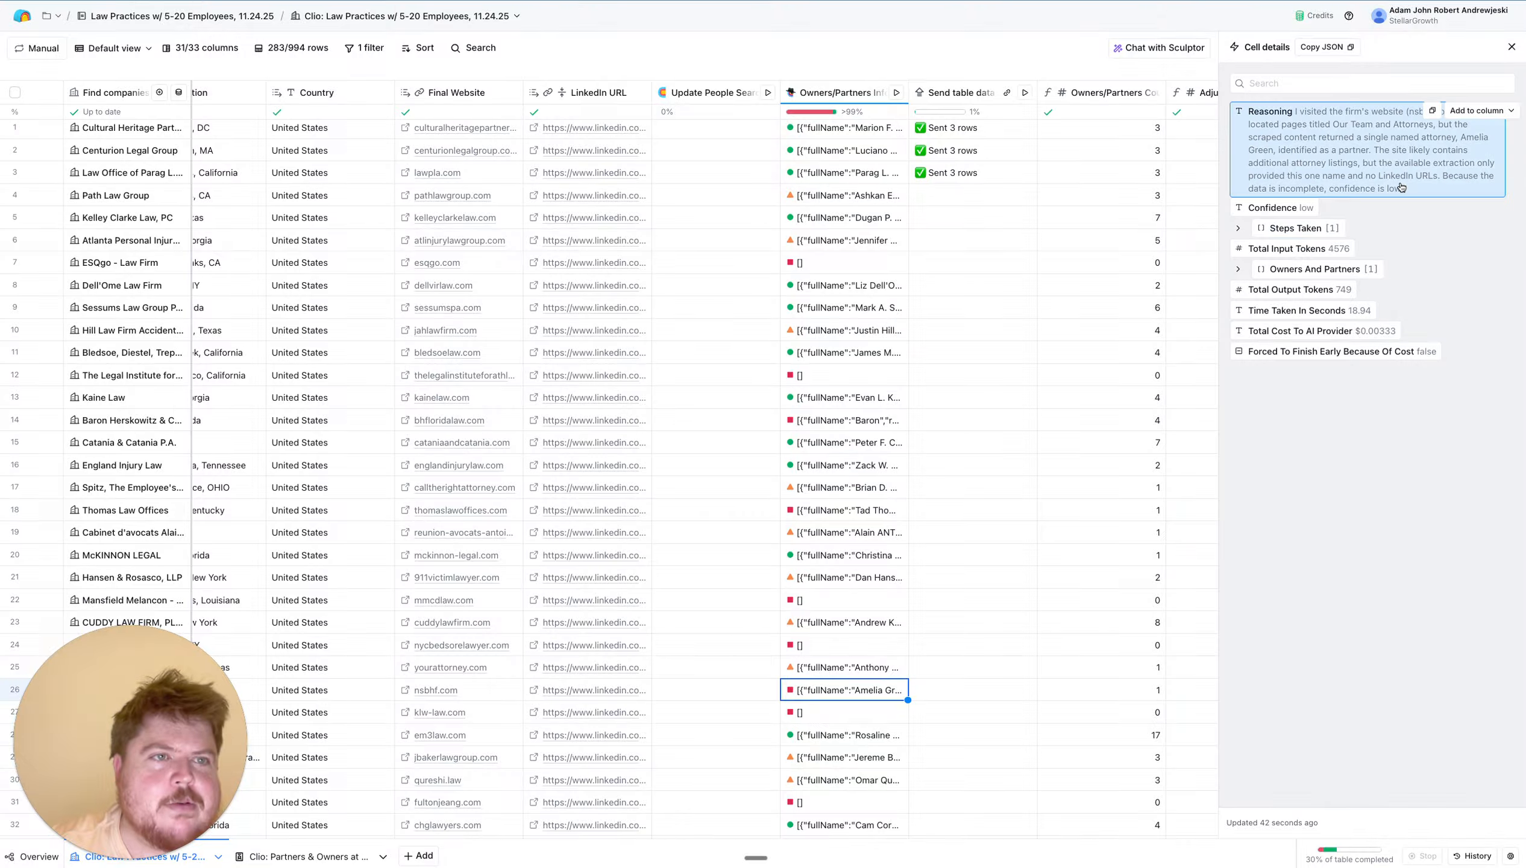
key(ctrl+Tab)
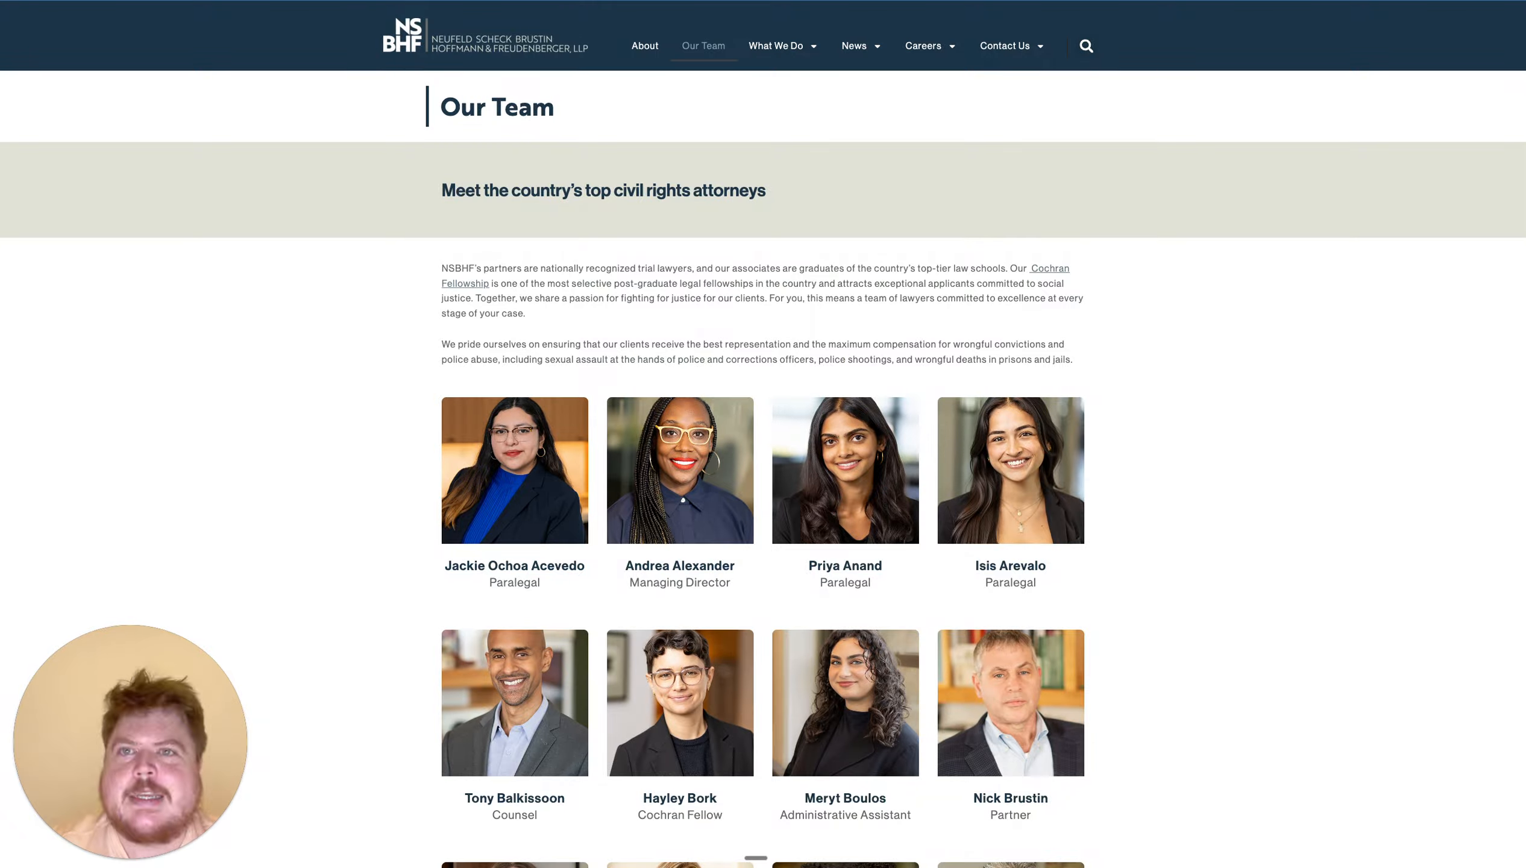
scroll(762, 560, down, 1)
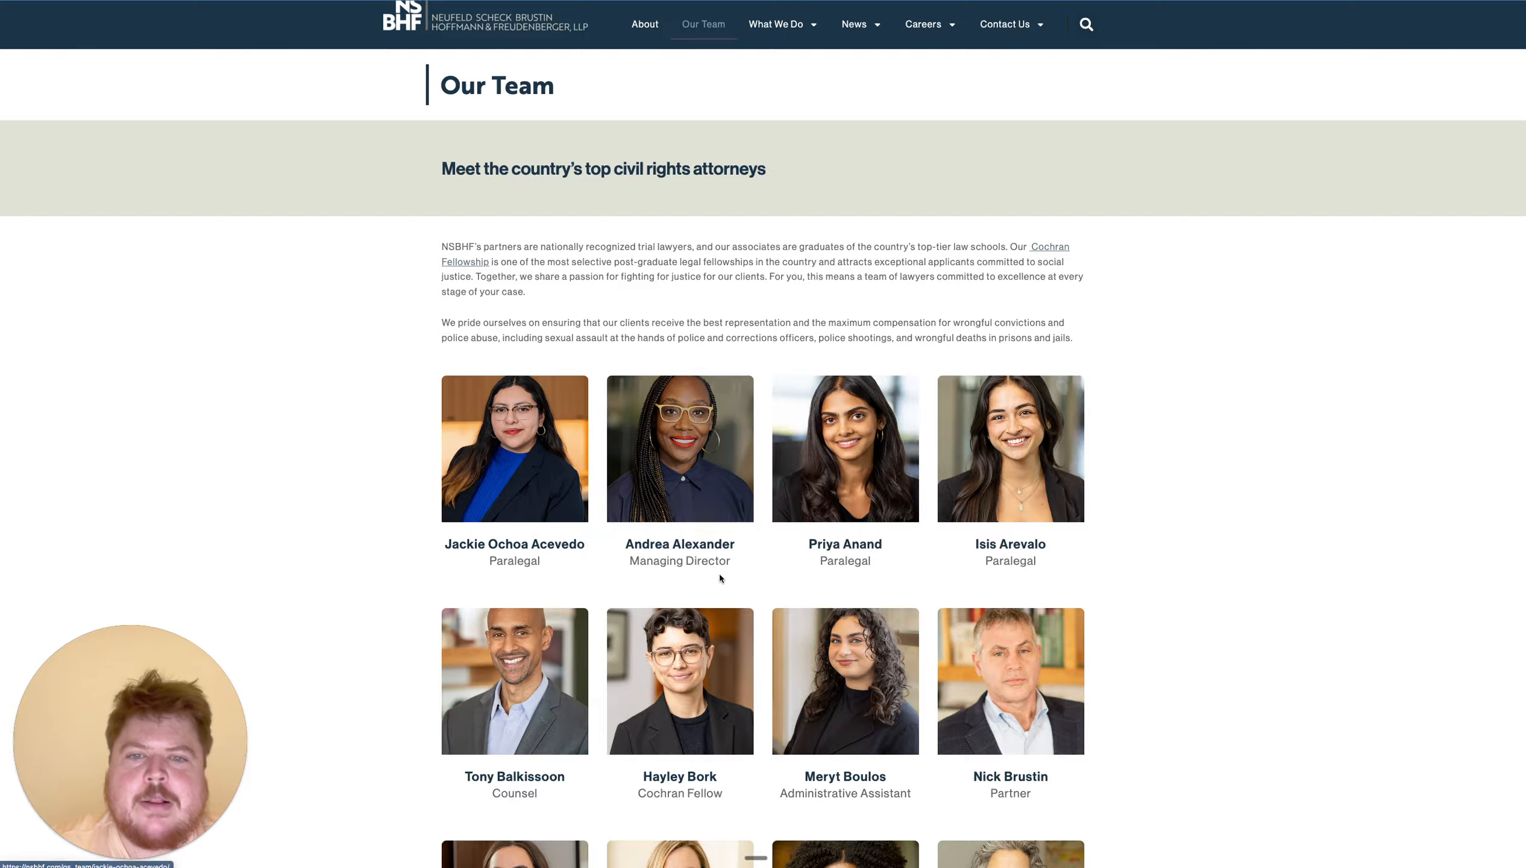
scroll(967, 576, down, 3)
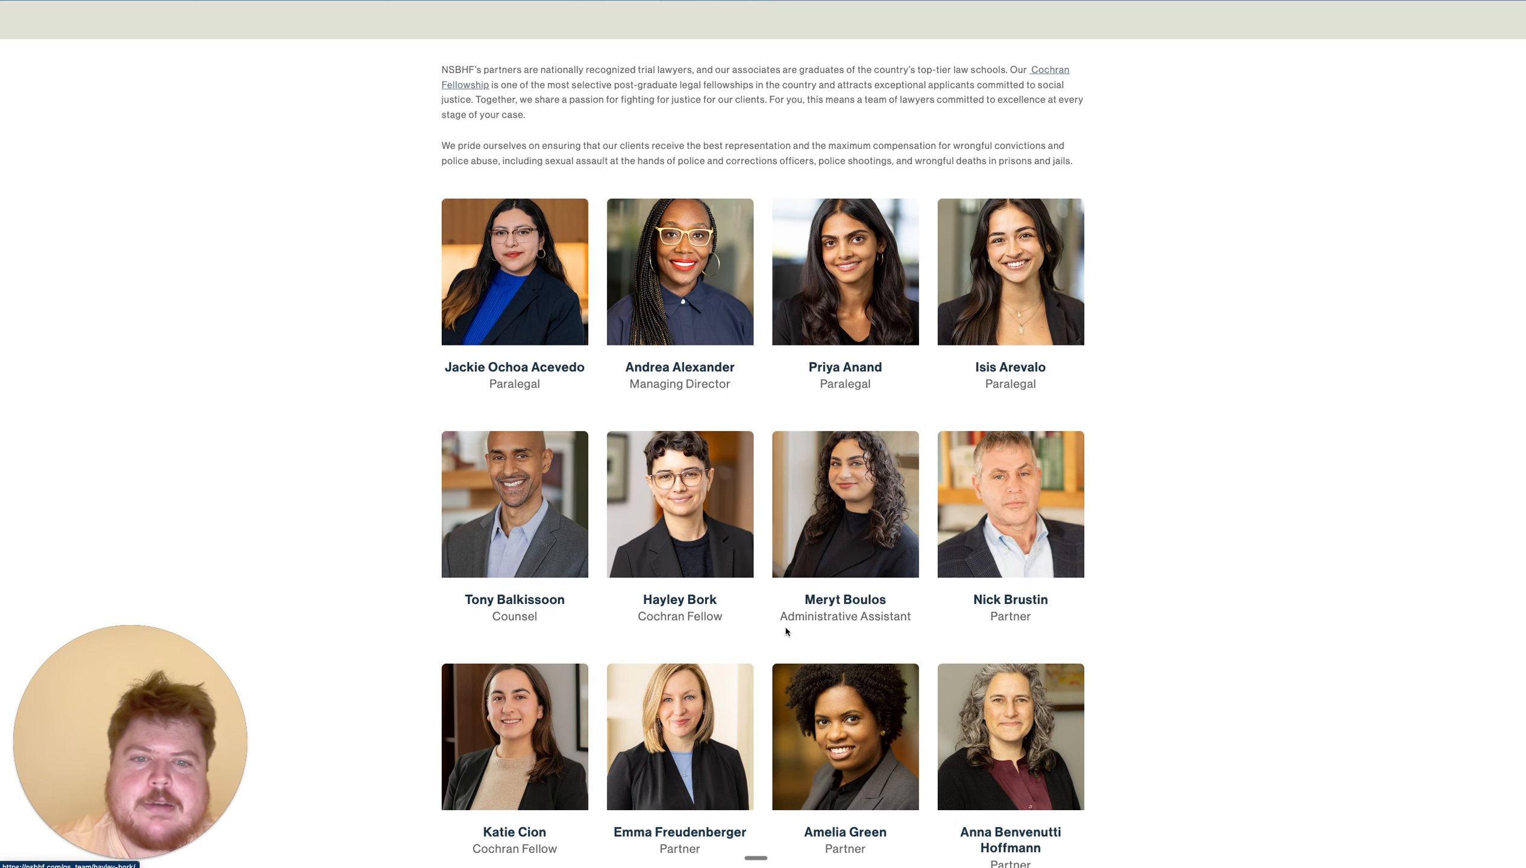
scroll(712, 611, down, 2)
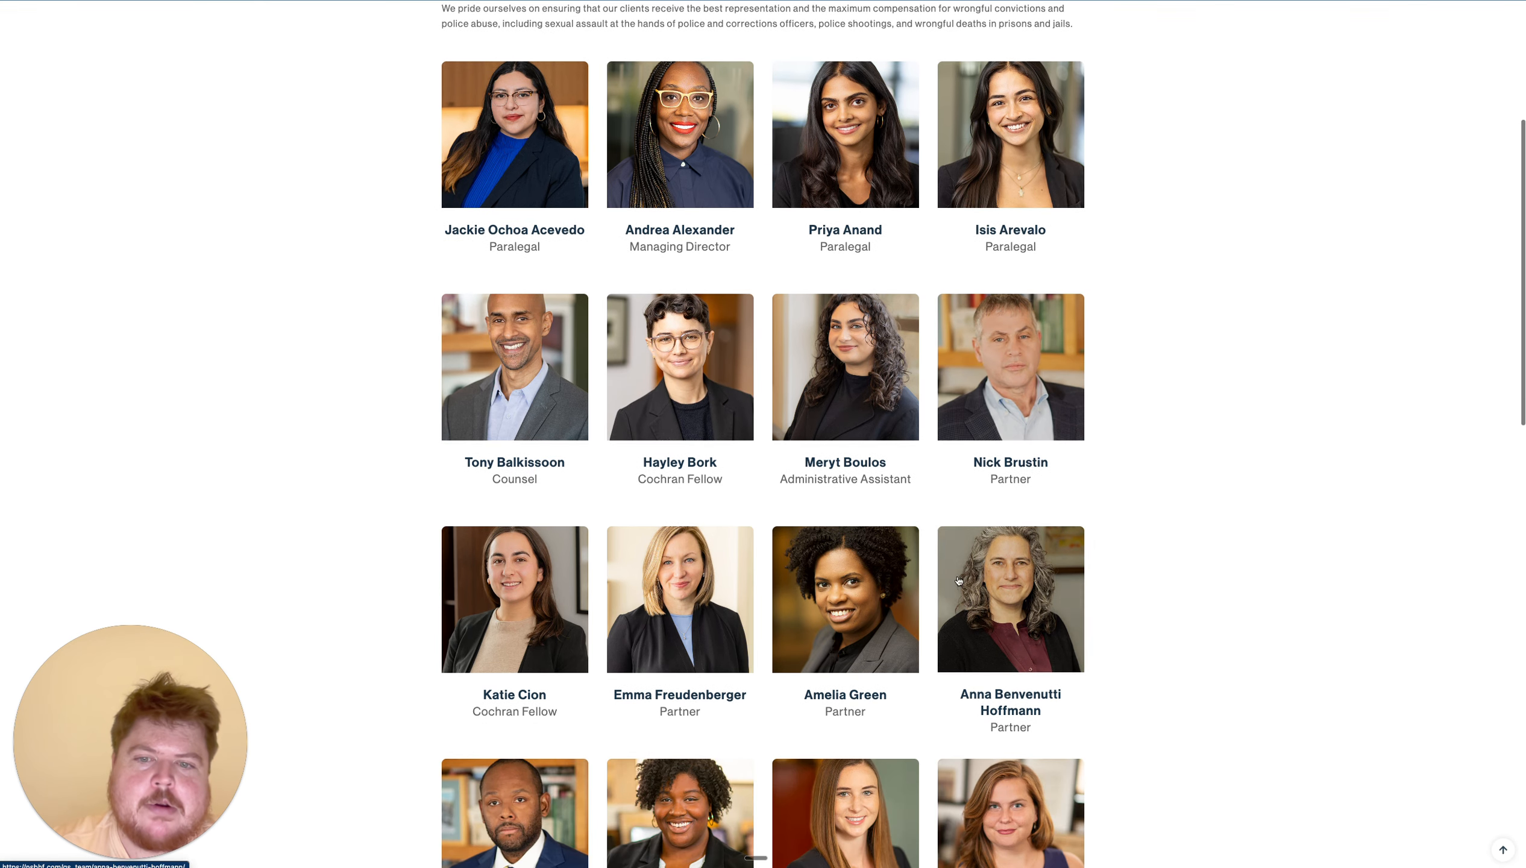
click(419, 1)
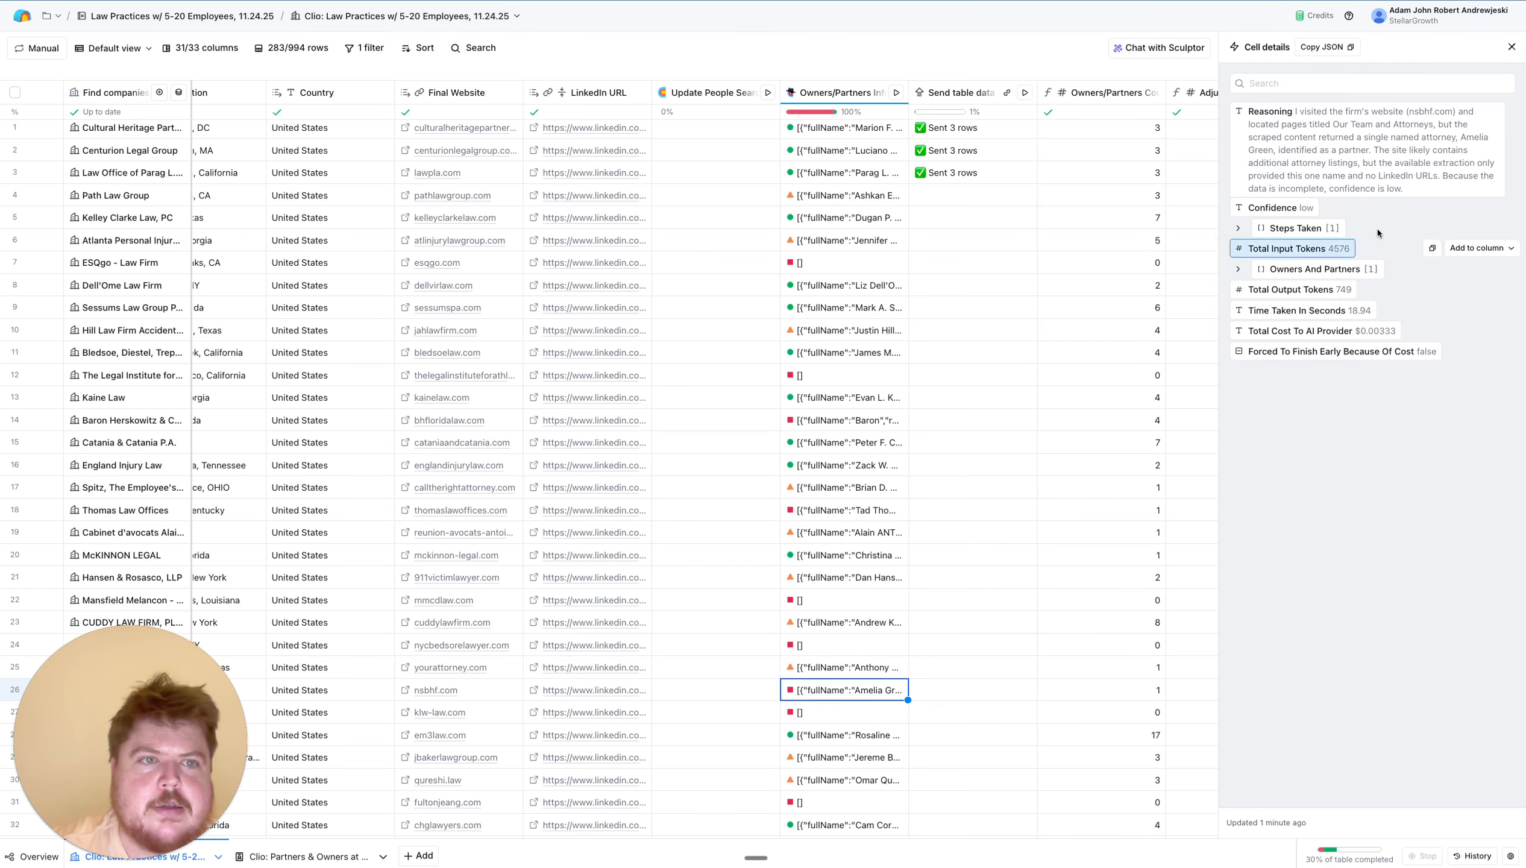
click(1512, 47)
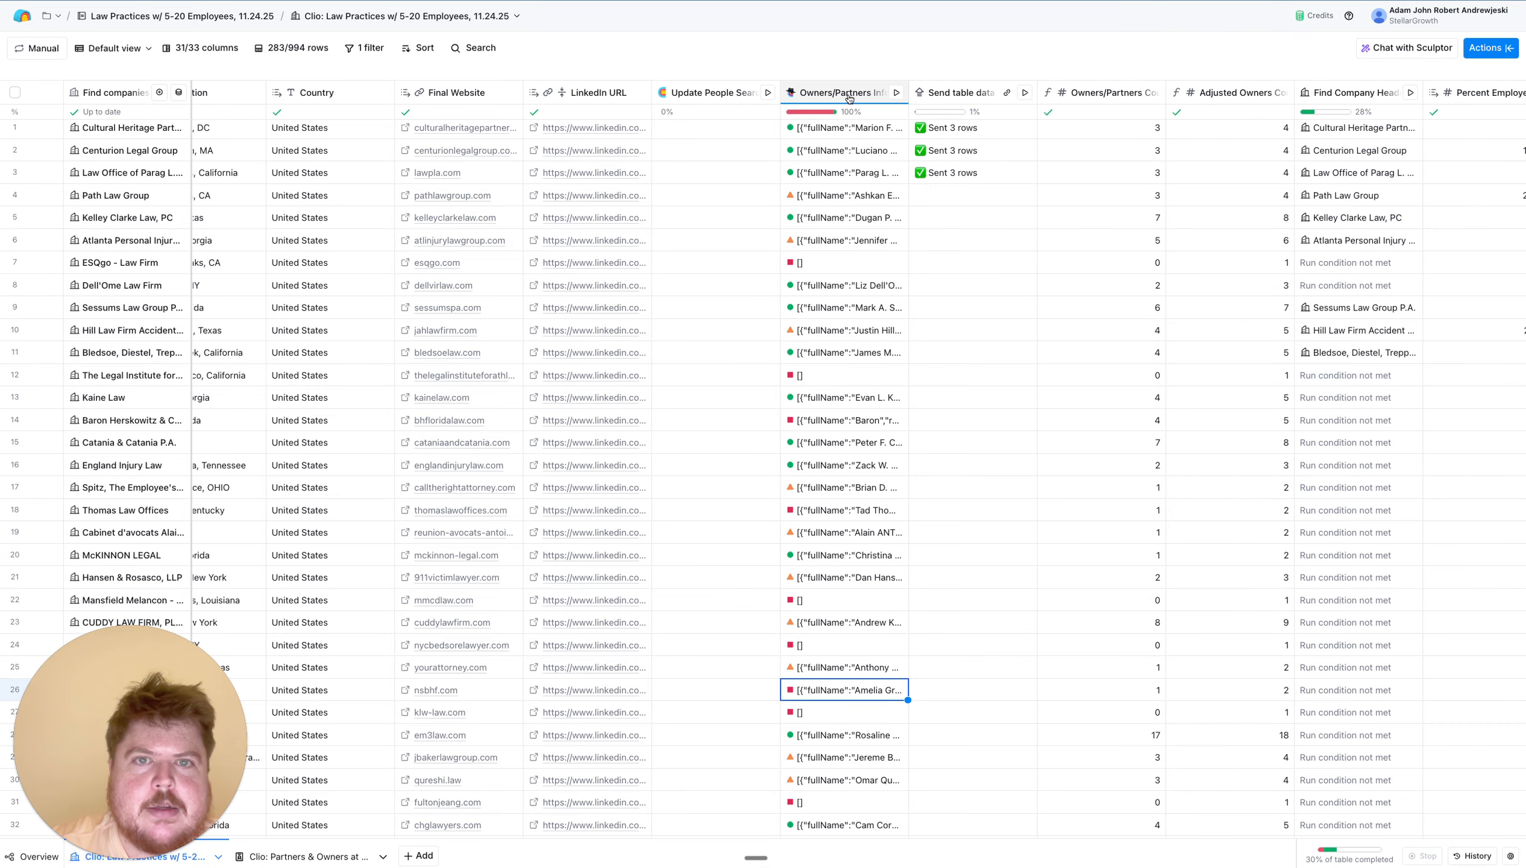
Add "lawyer, counsel" to the full-name return item in the Owners/Partners Information prompt and save the column without running it
click(849, 97)
click(849, 145)
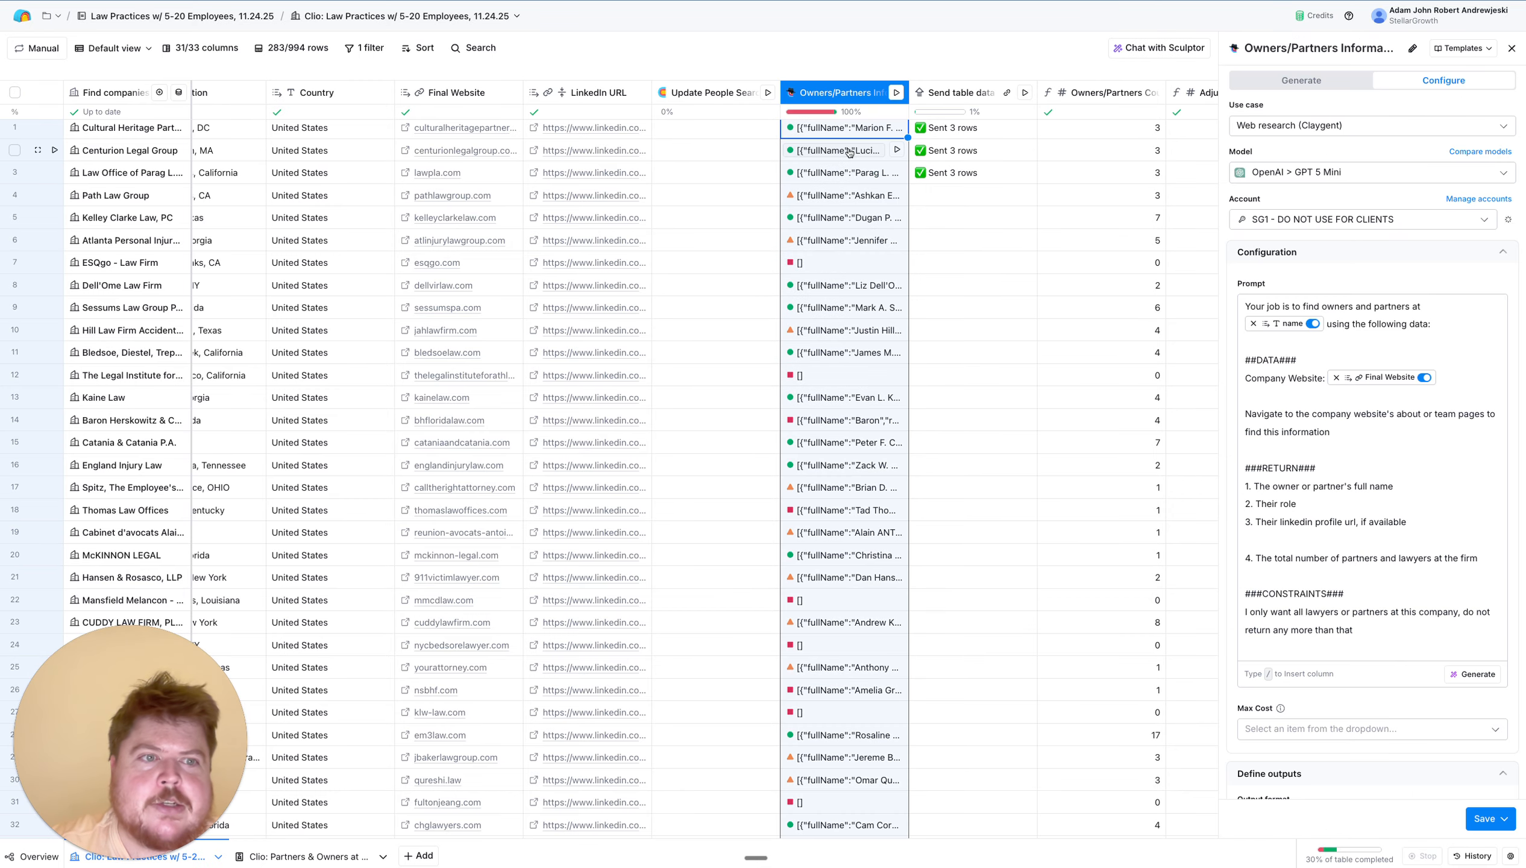
scroll(1388, 545, down, 1)
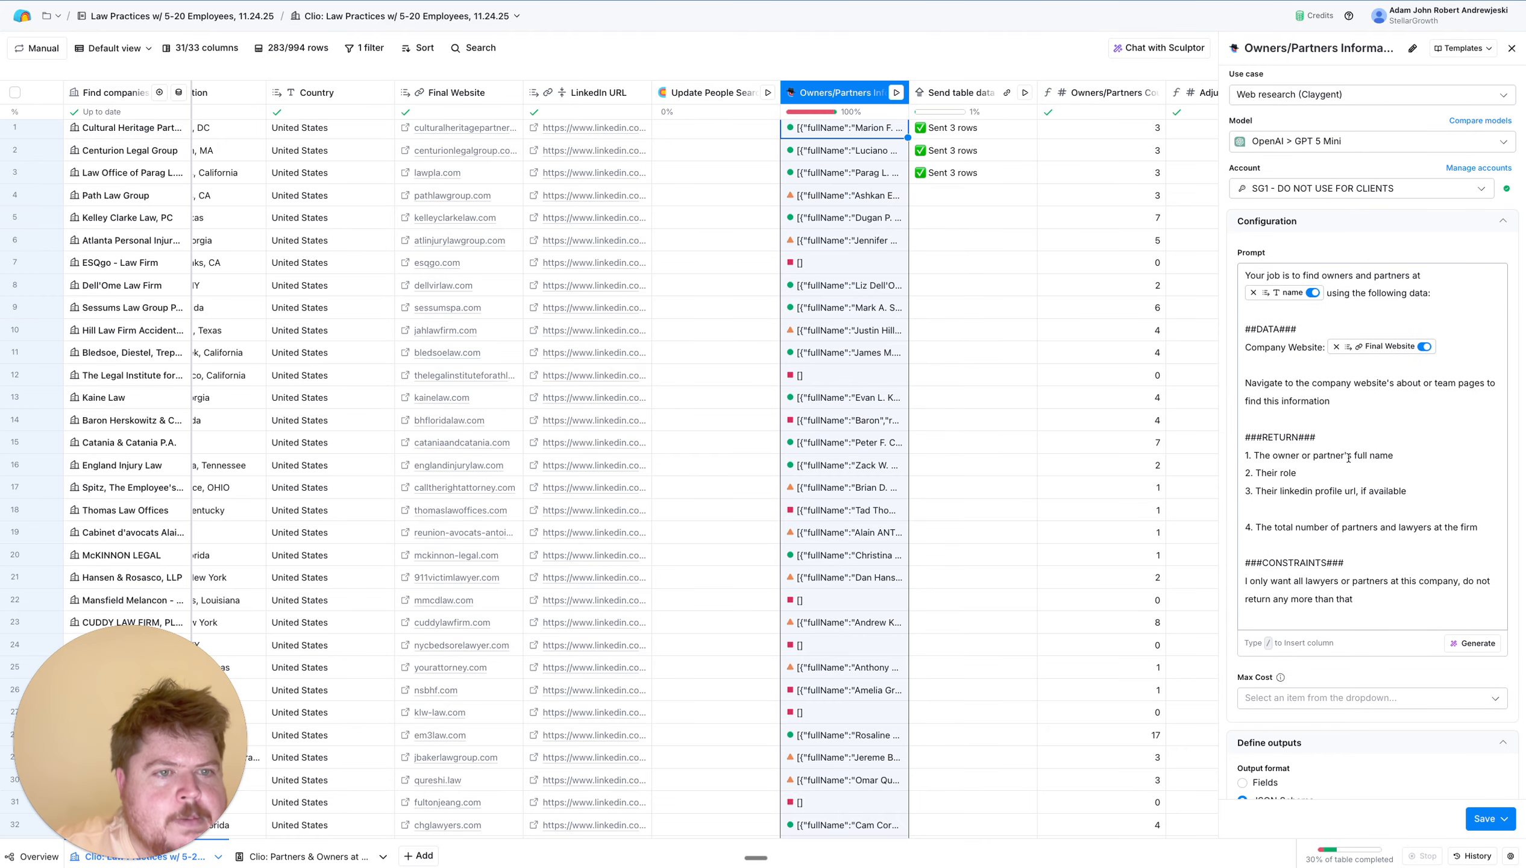
click(1278, 459)
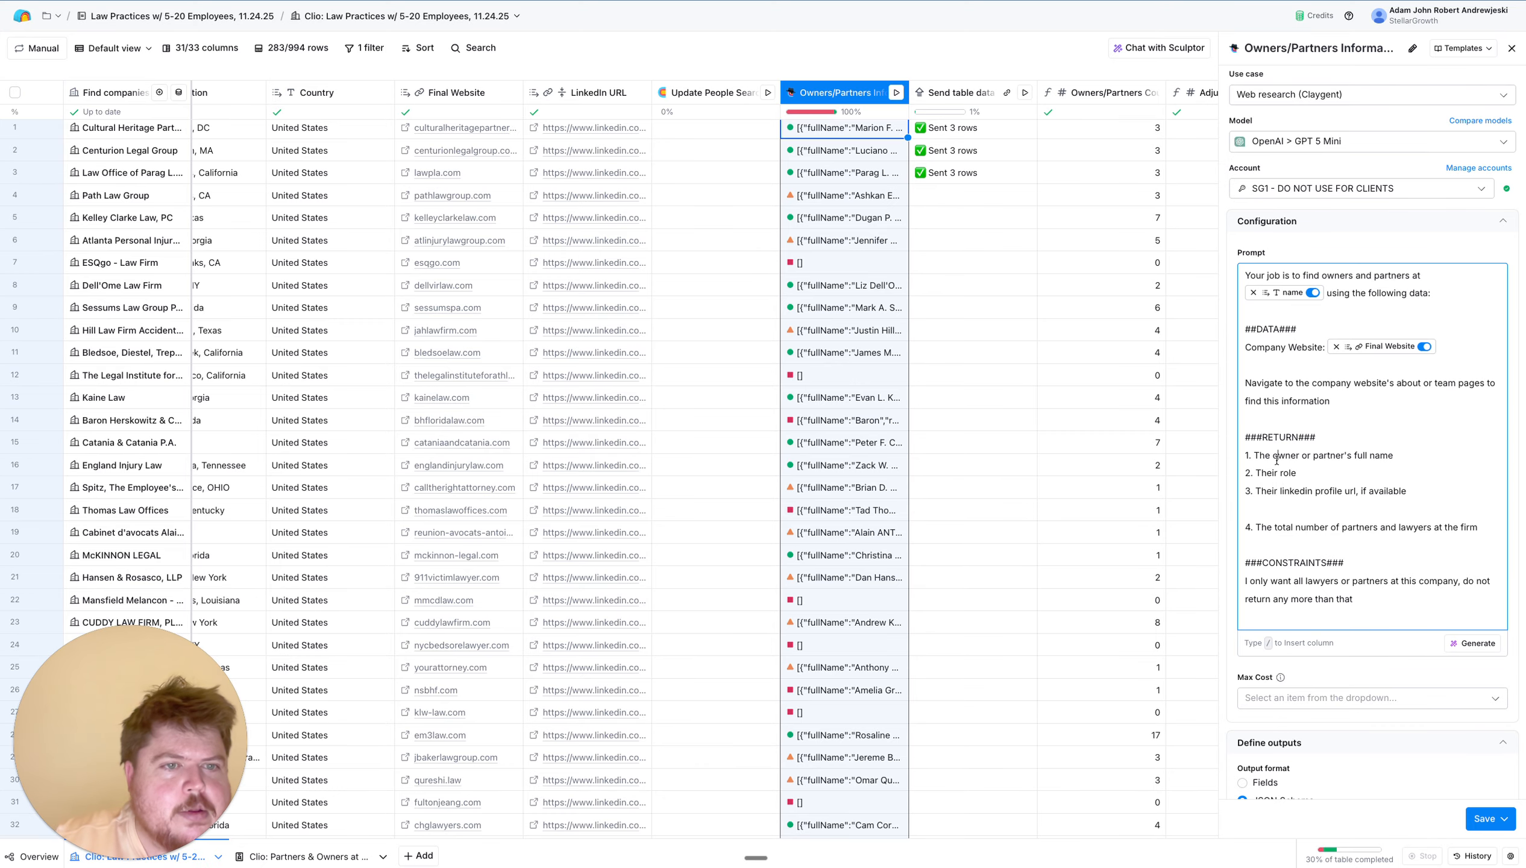
text(, lawyer, c)
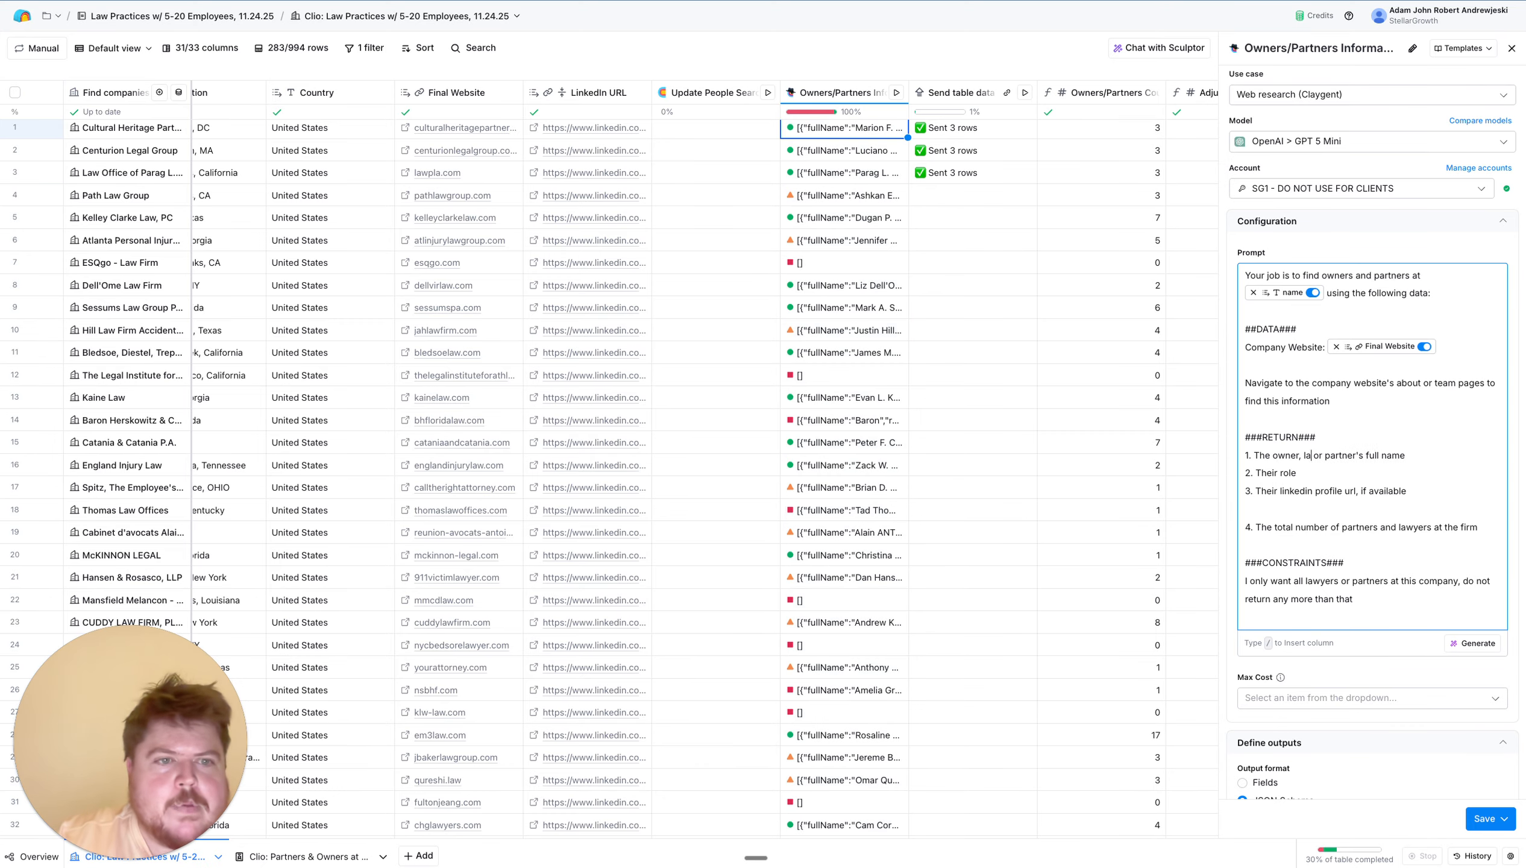
text(ounsel)
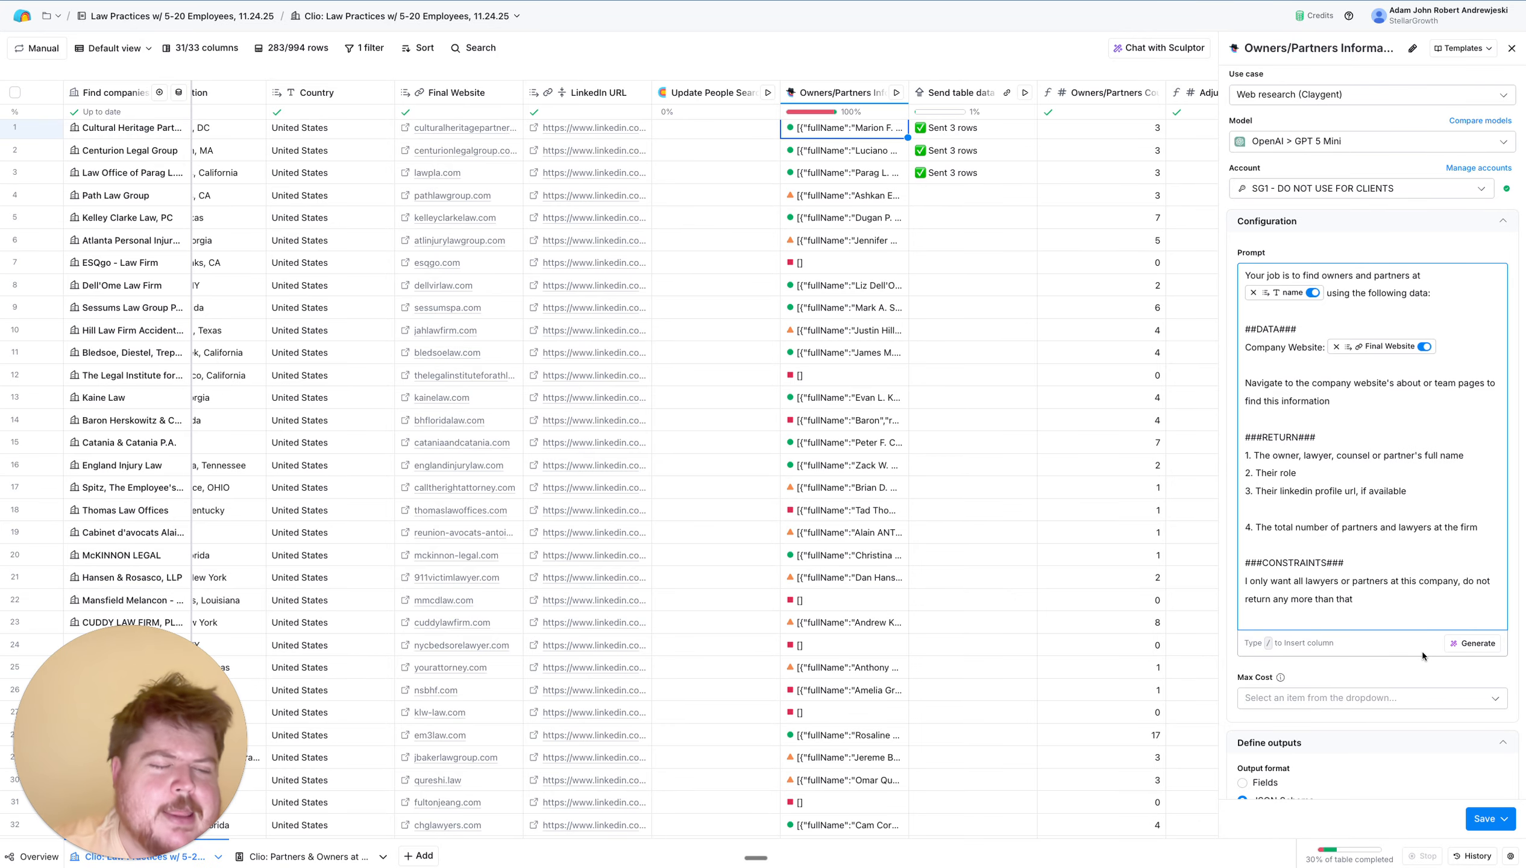
click(1493, 818)
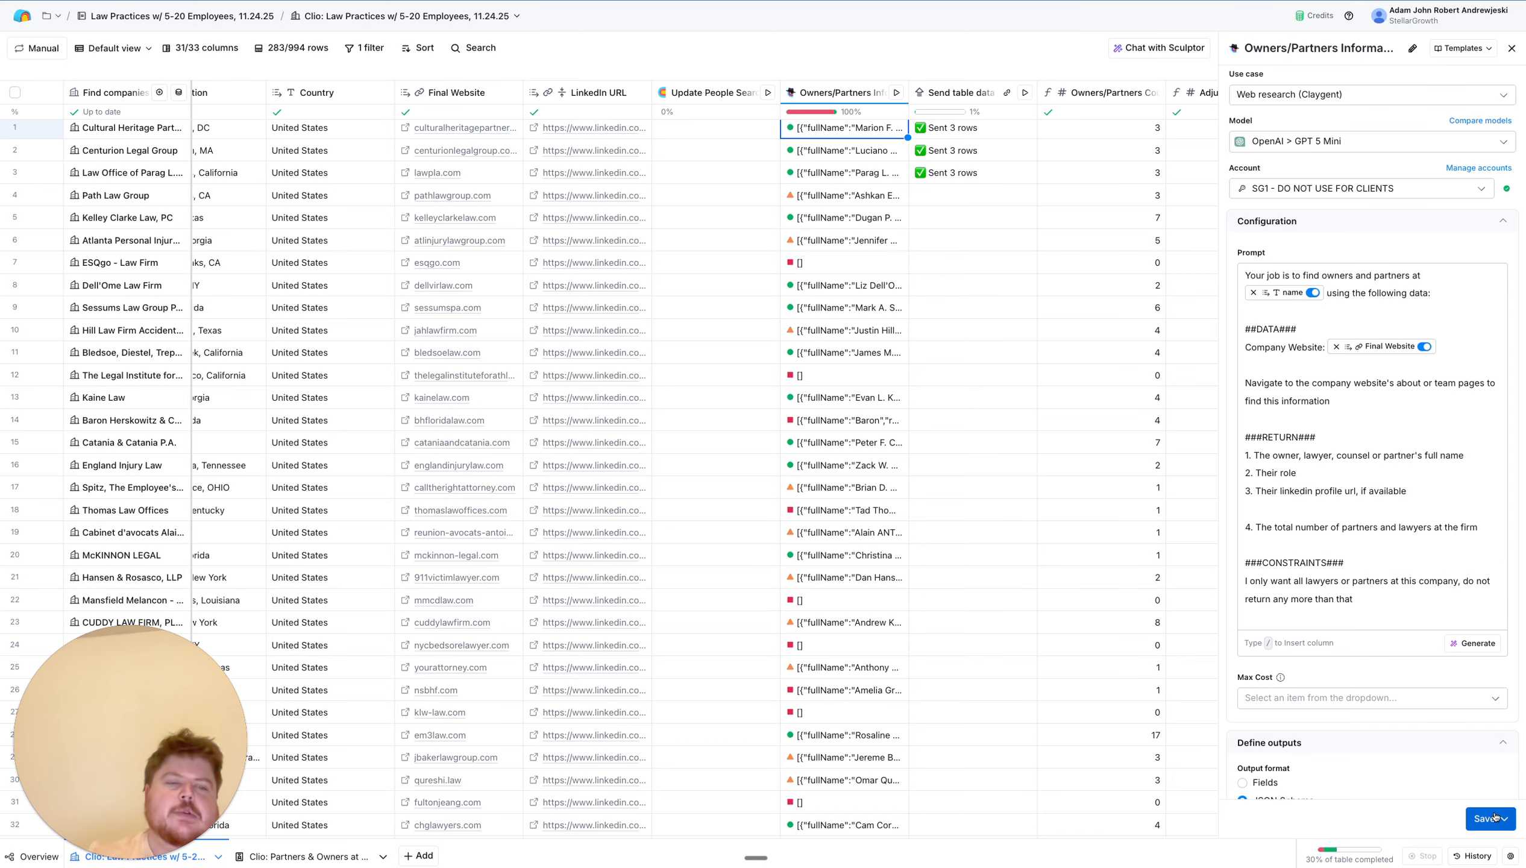
click(1387, 789)
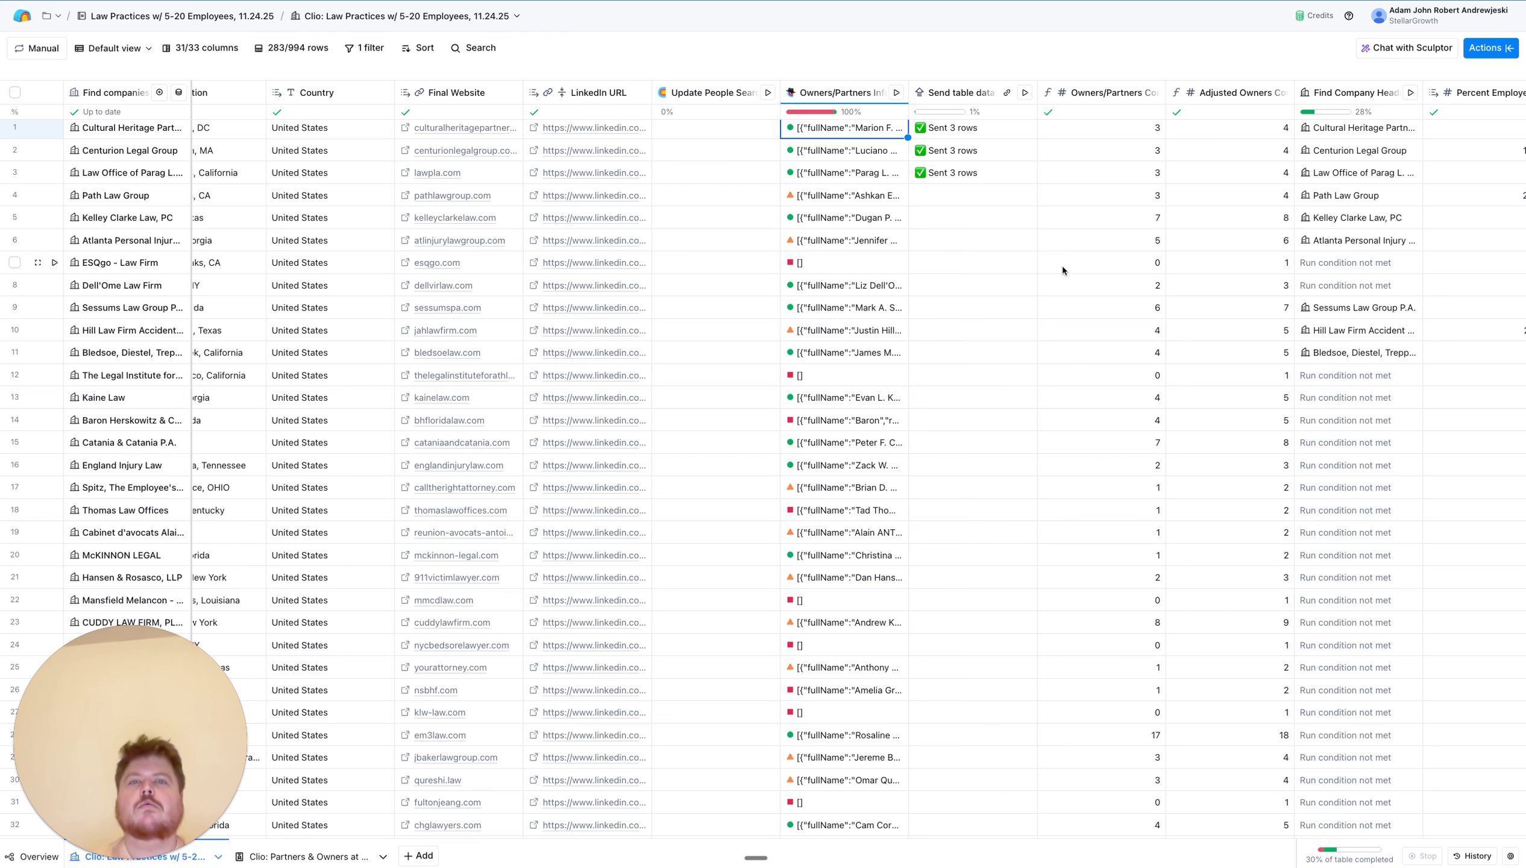
Reword the first return item of the Owners/Partners Information prompt to "Each owner, lawyer, counsel or partner's full name"
click(818, 94)
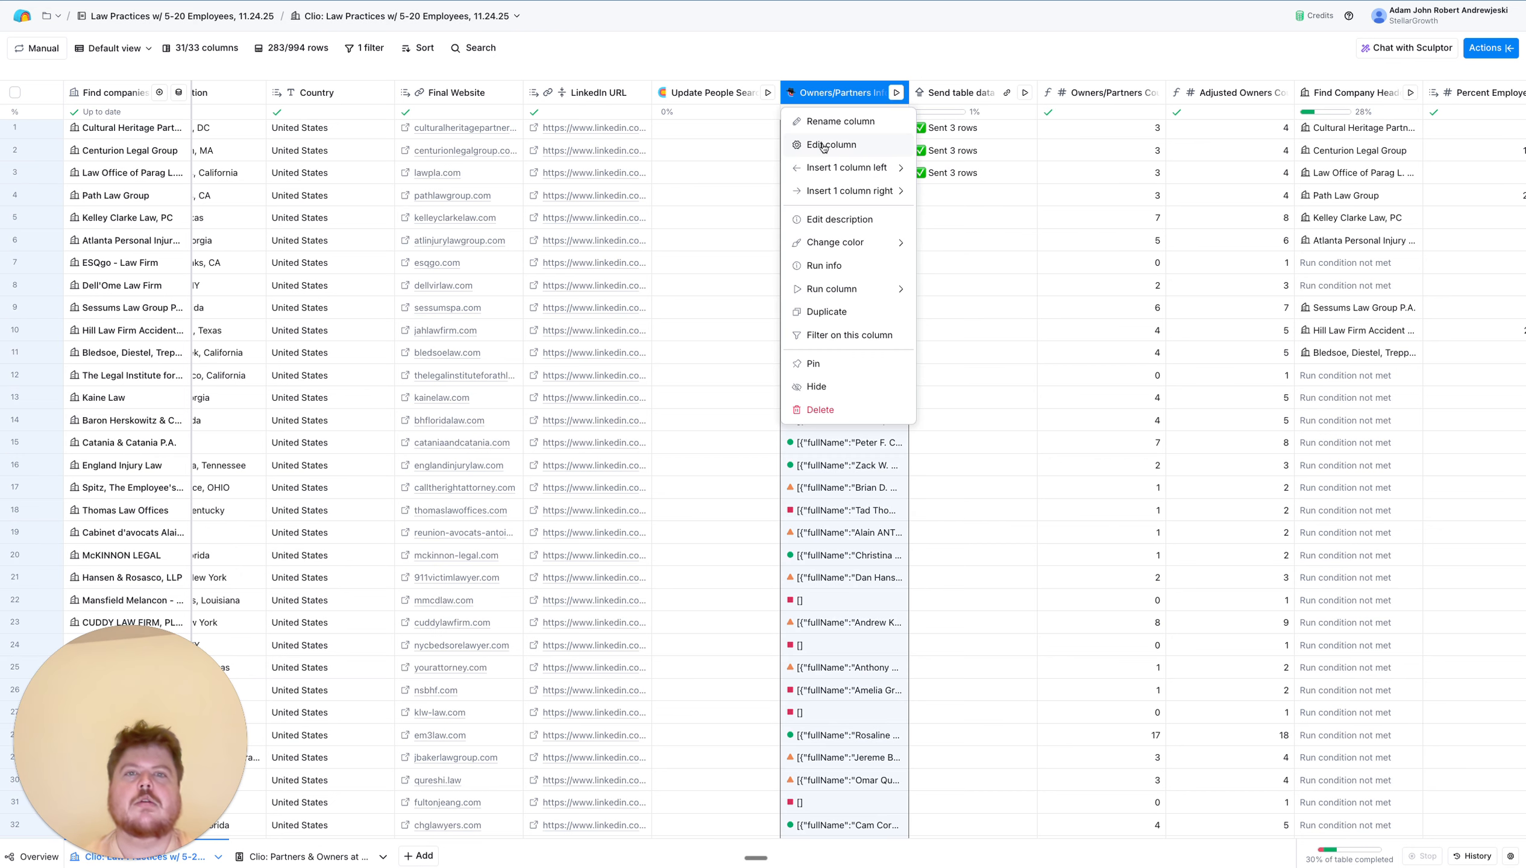
click(824, 145)
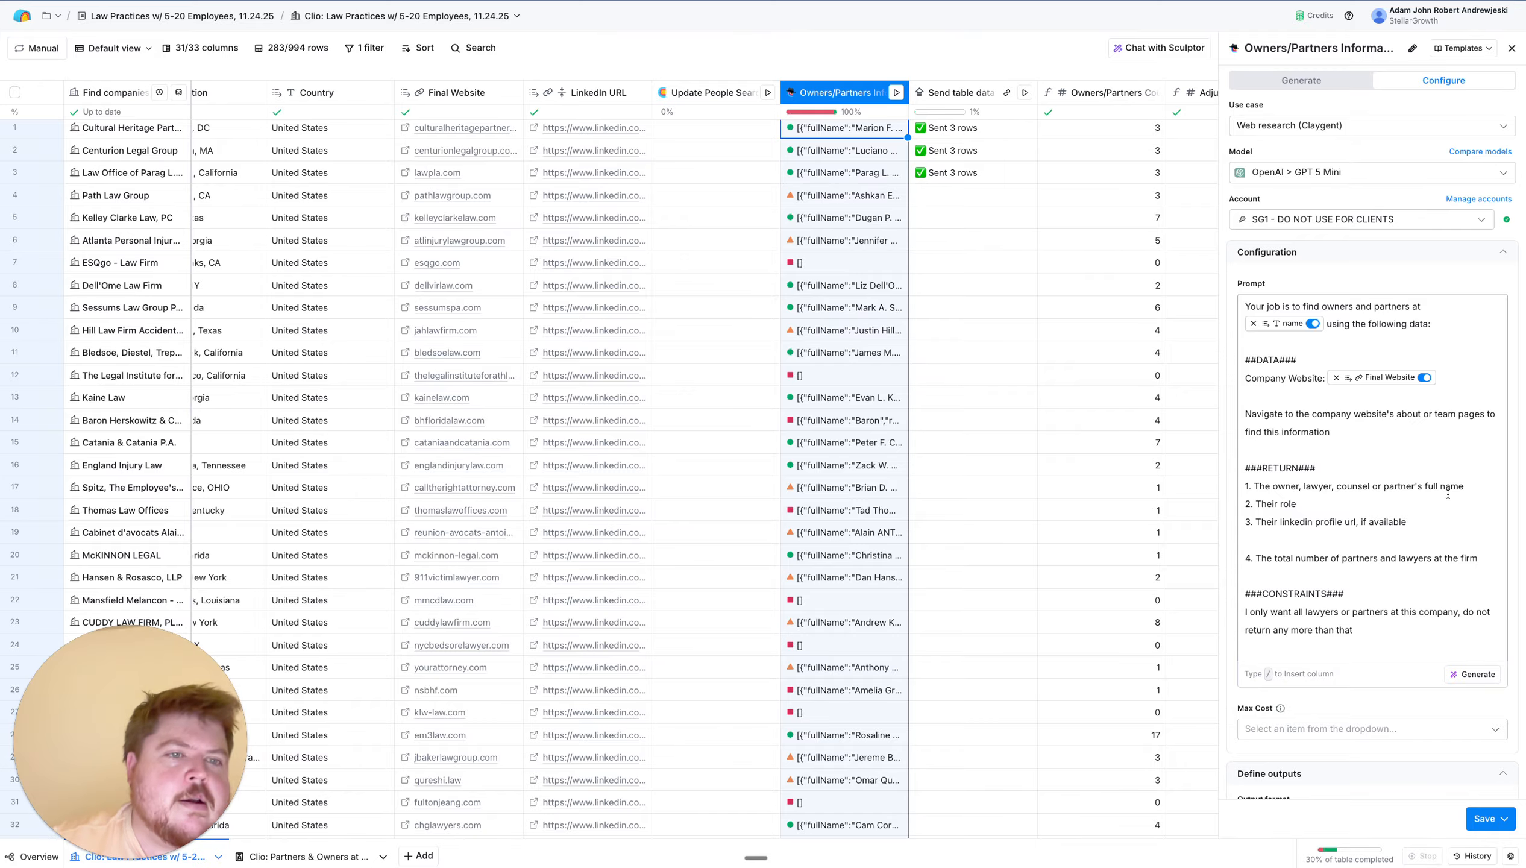
click(1266, 487)
key(BackSpace)
key(BackSpace)
key(BackSpace)
key(BackSpace)
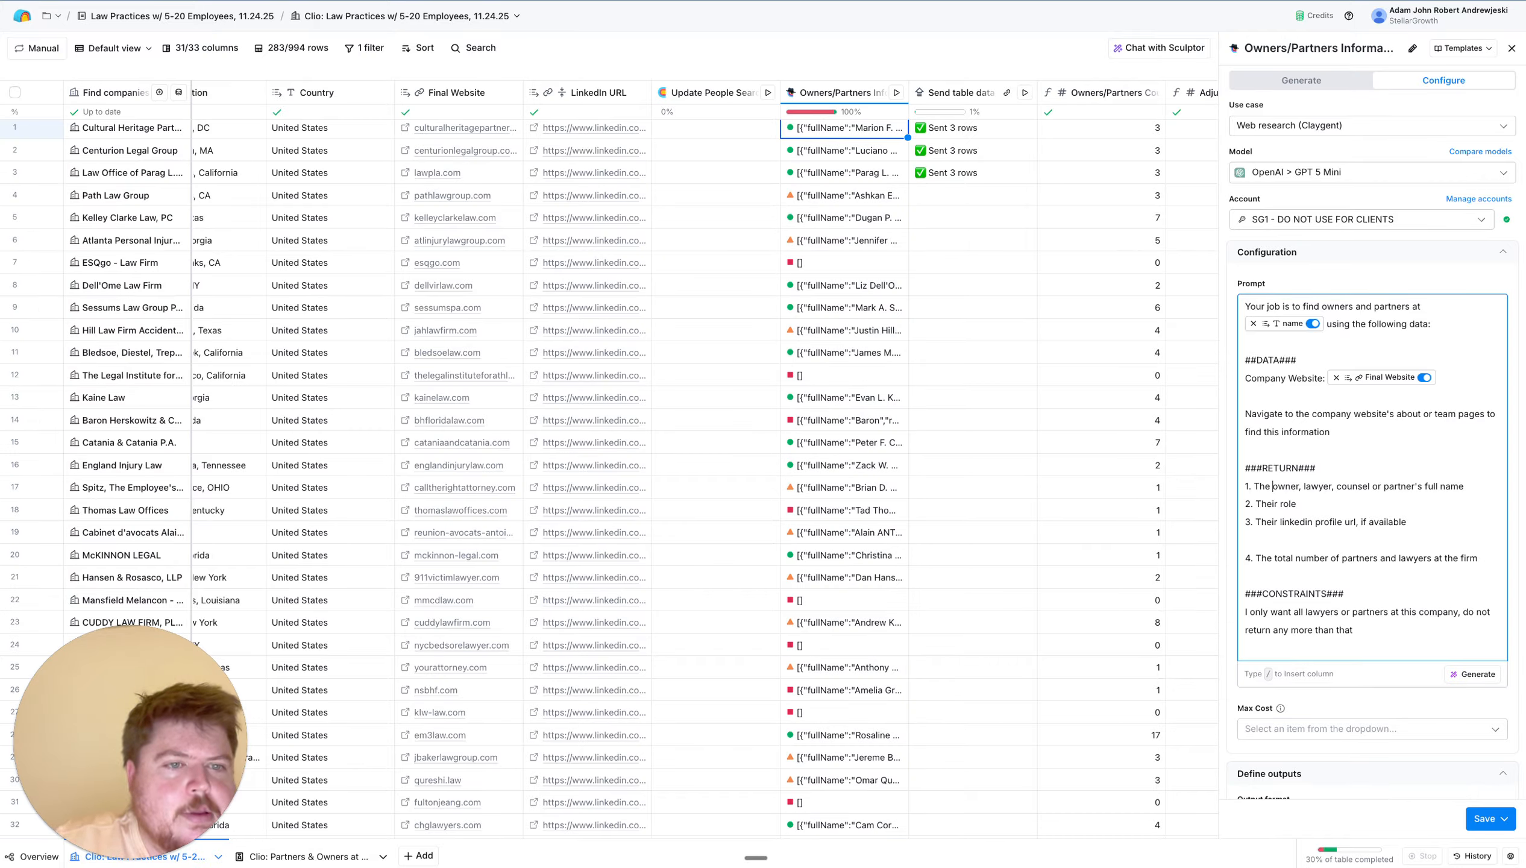
text(Each)
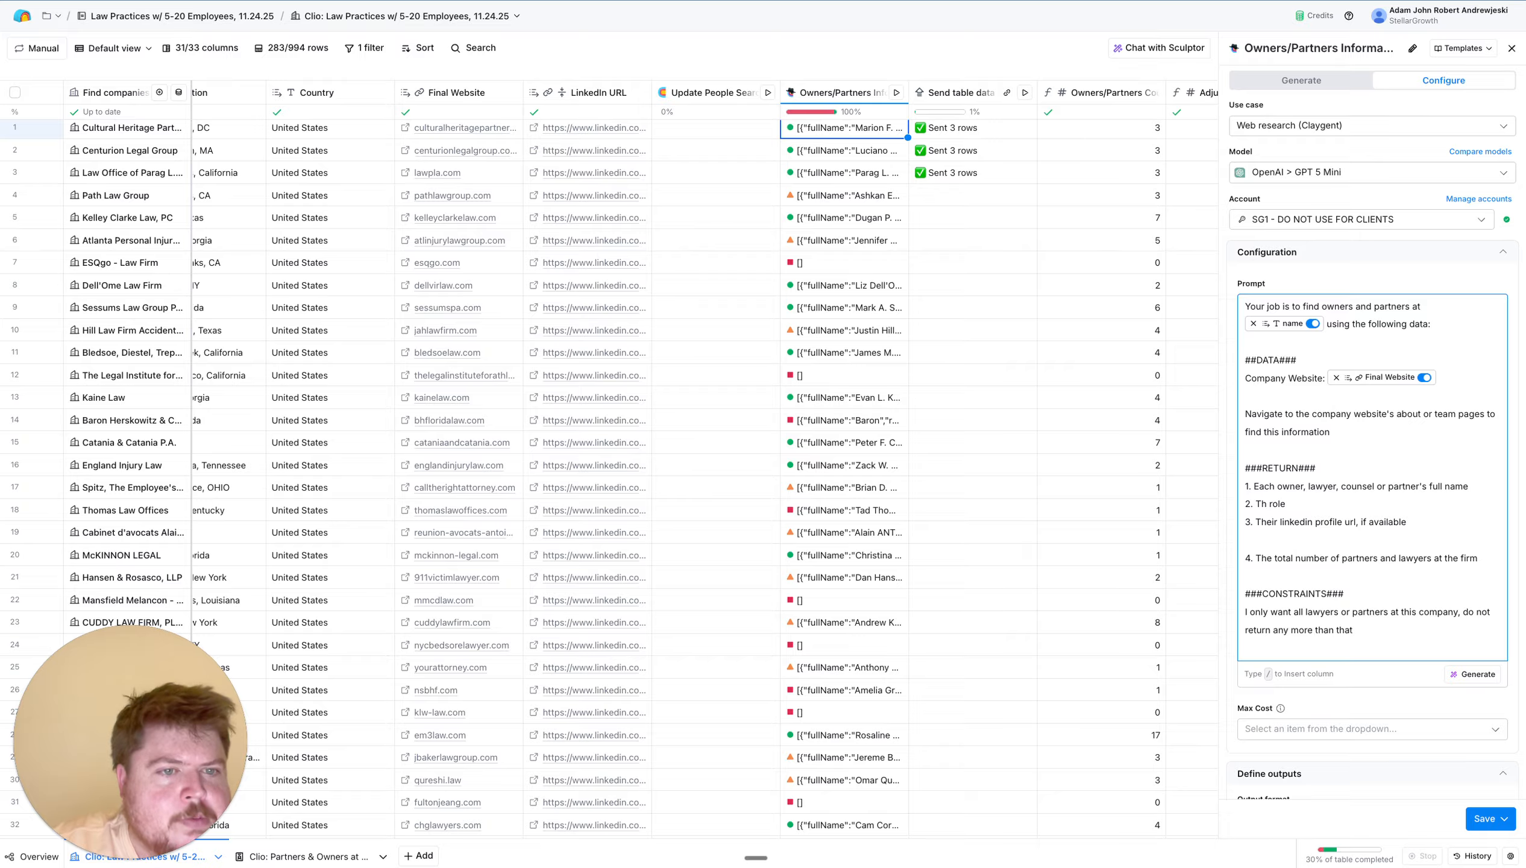
Reword return items 2 and 3 to "Each role" and "Each linkedin profile url, if available", and save the column without running it
key(BackSpace)
key(BackSpace)
text(Each)
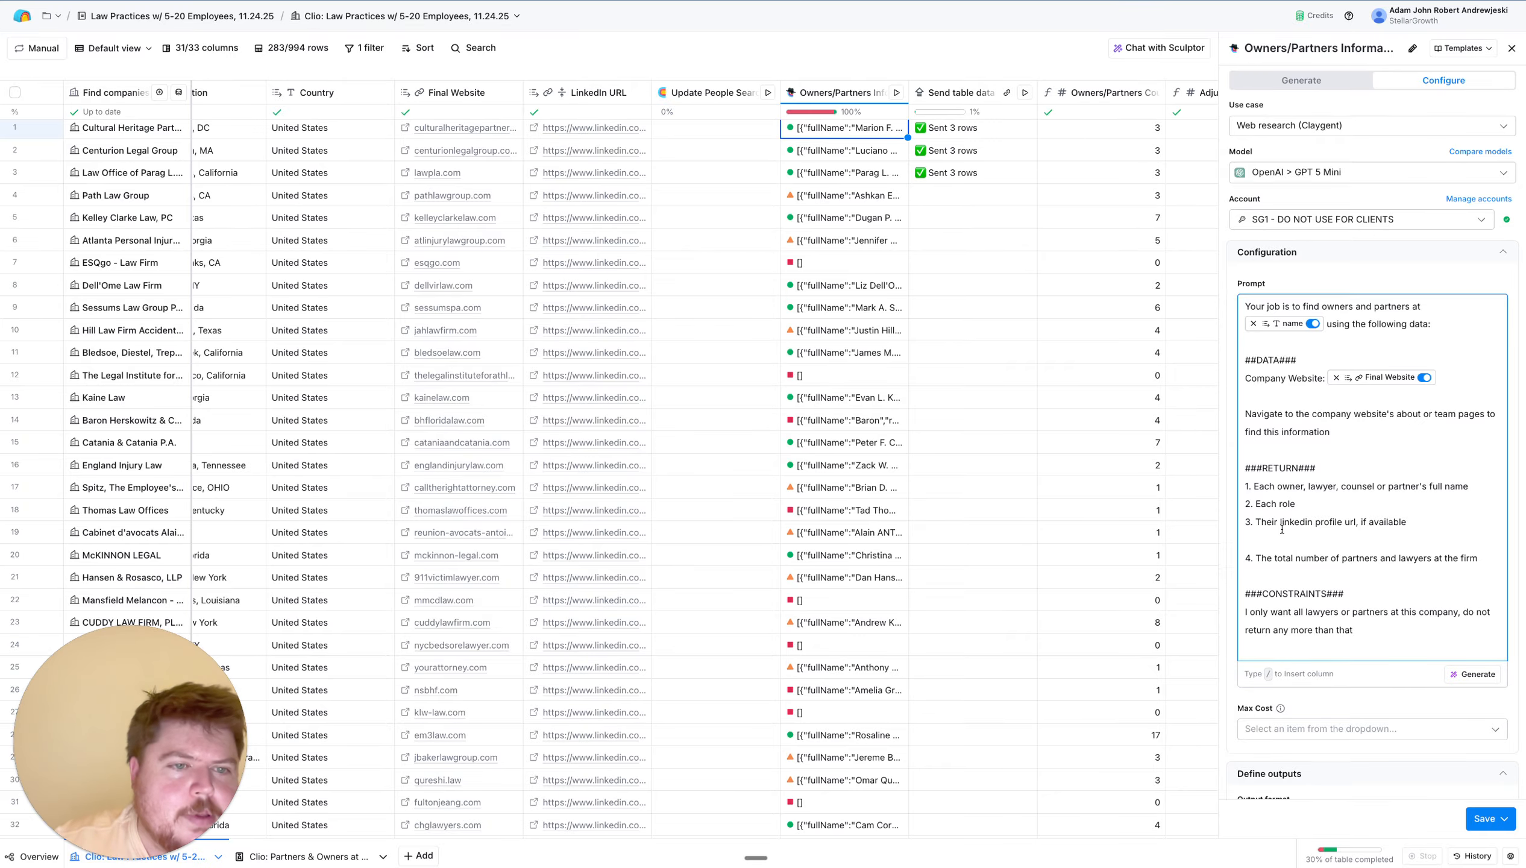
key(BackSpace)
key(BackSpace)
key(BackSpace)
key(BackSpace)
key(BackSpace)
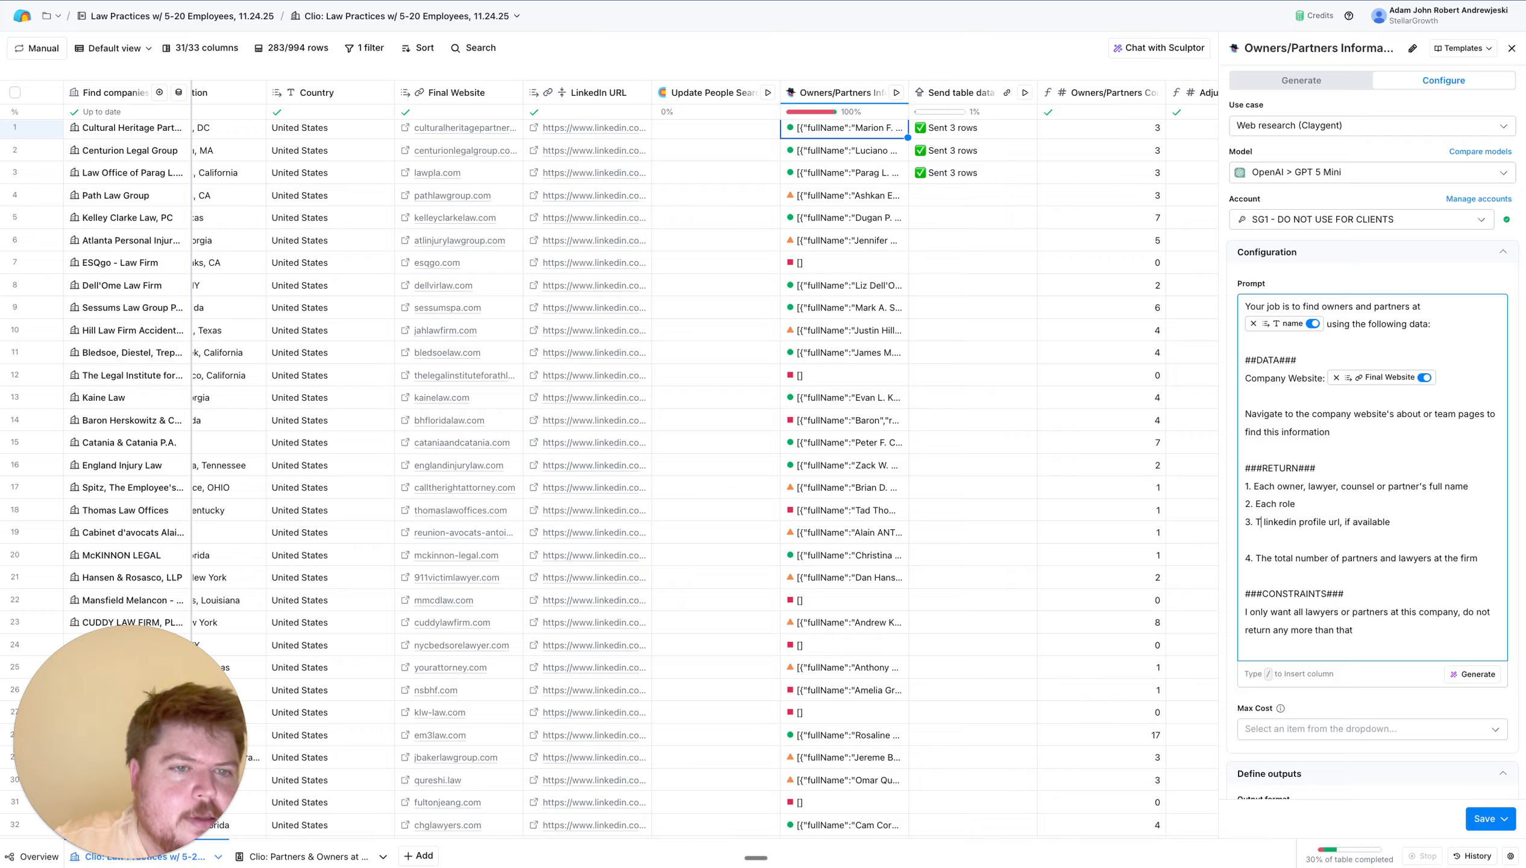
text(Each)
scroll(1449, 558, down, 1)
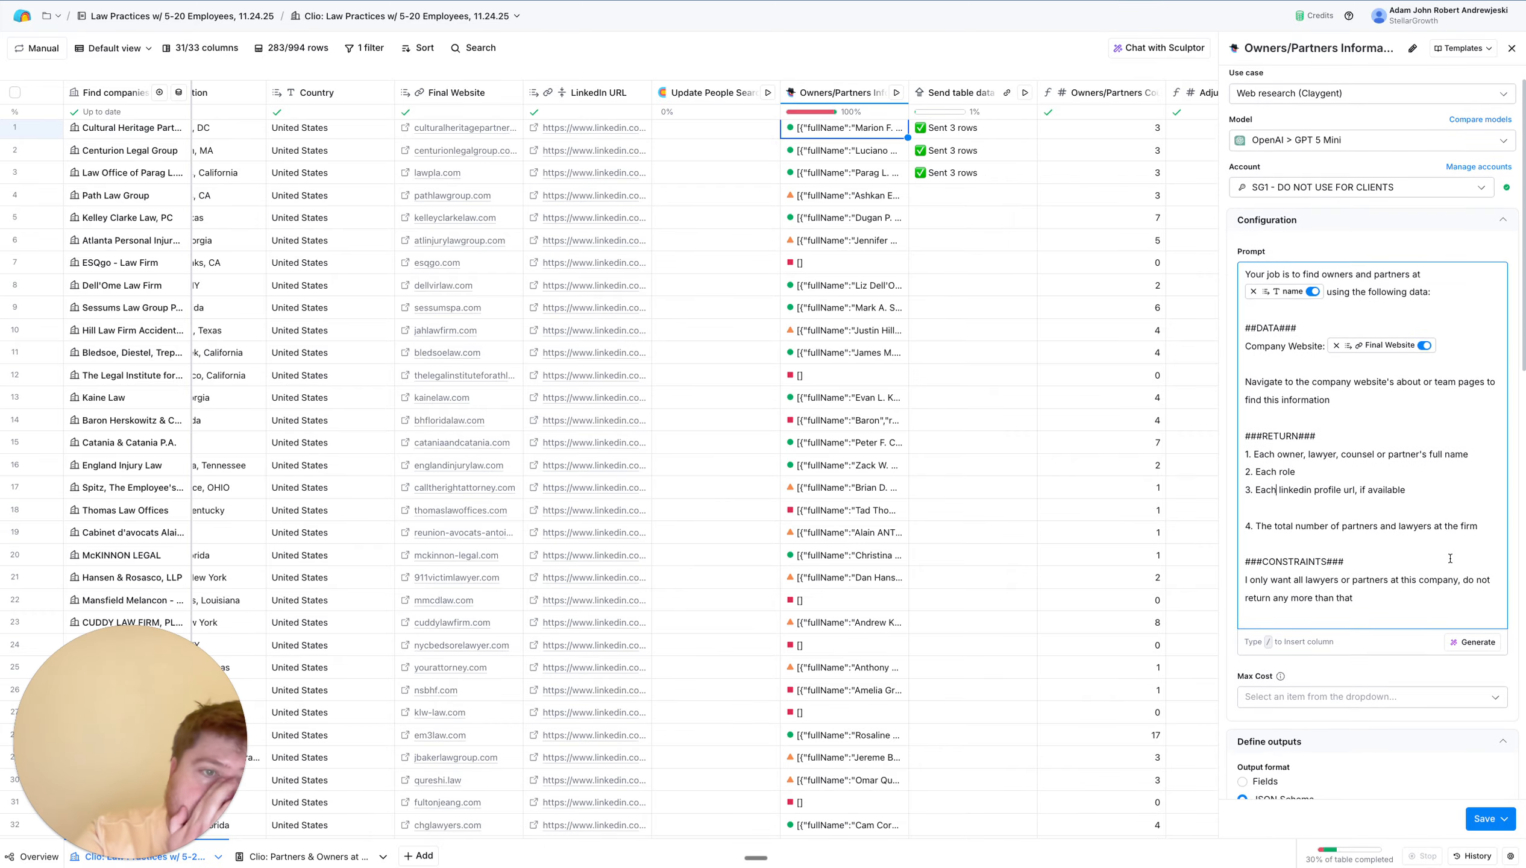
click(1487, 819)
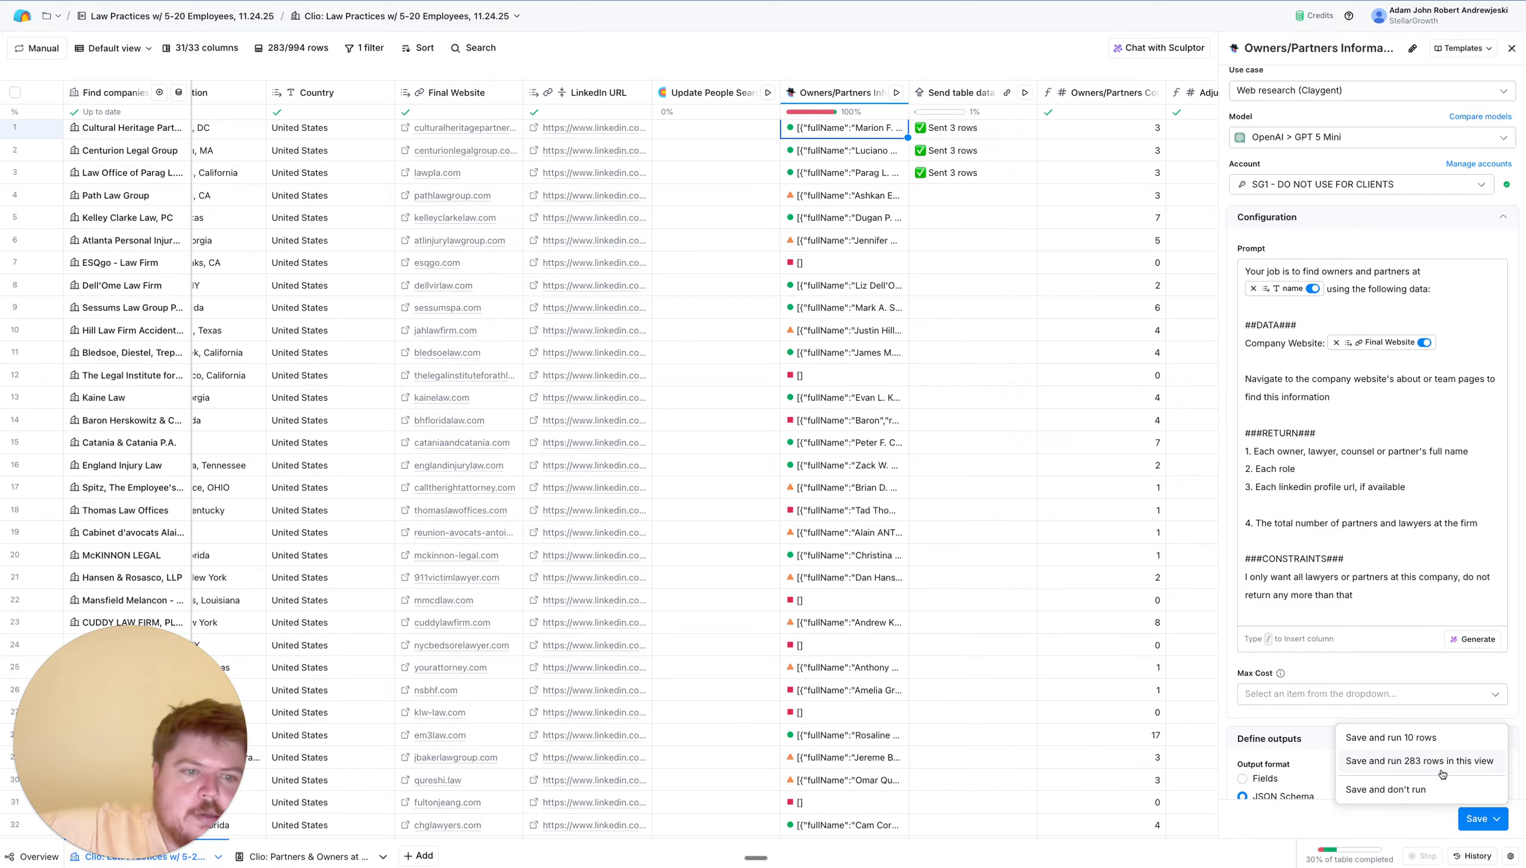
click(1436, 791)
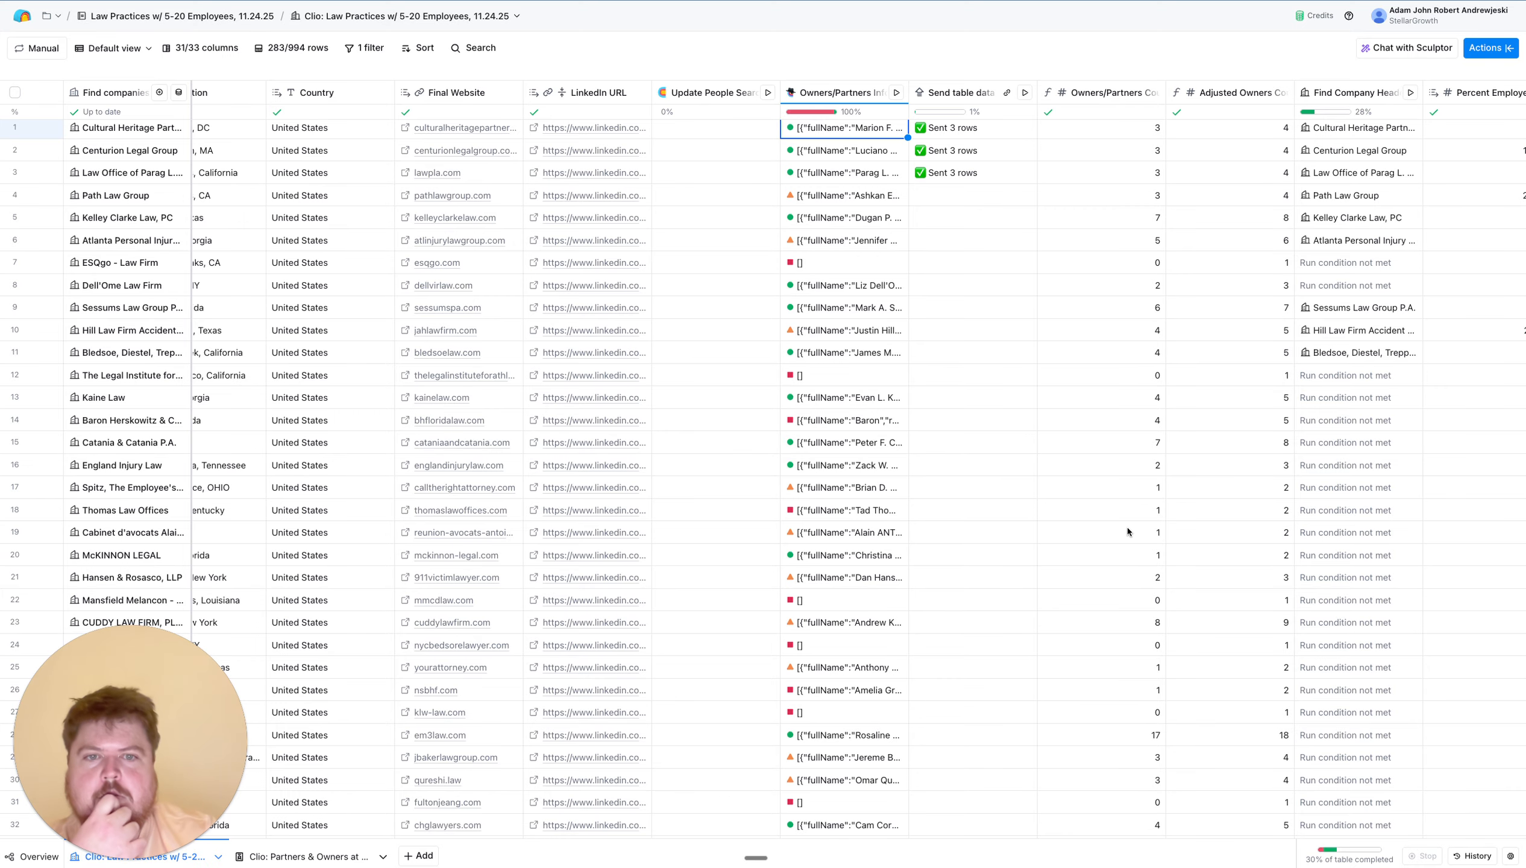
Look over the Owners/Partners Information results across the rows and reread the column's saved prompt
scroll(942, 548, down, 6)
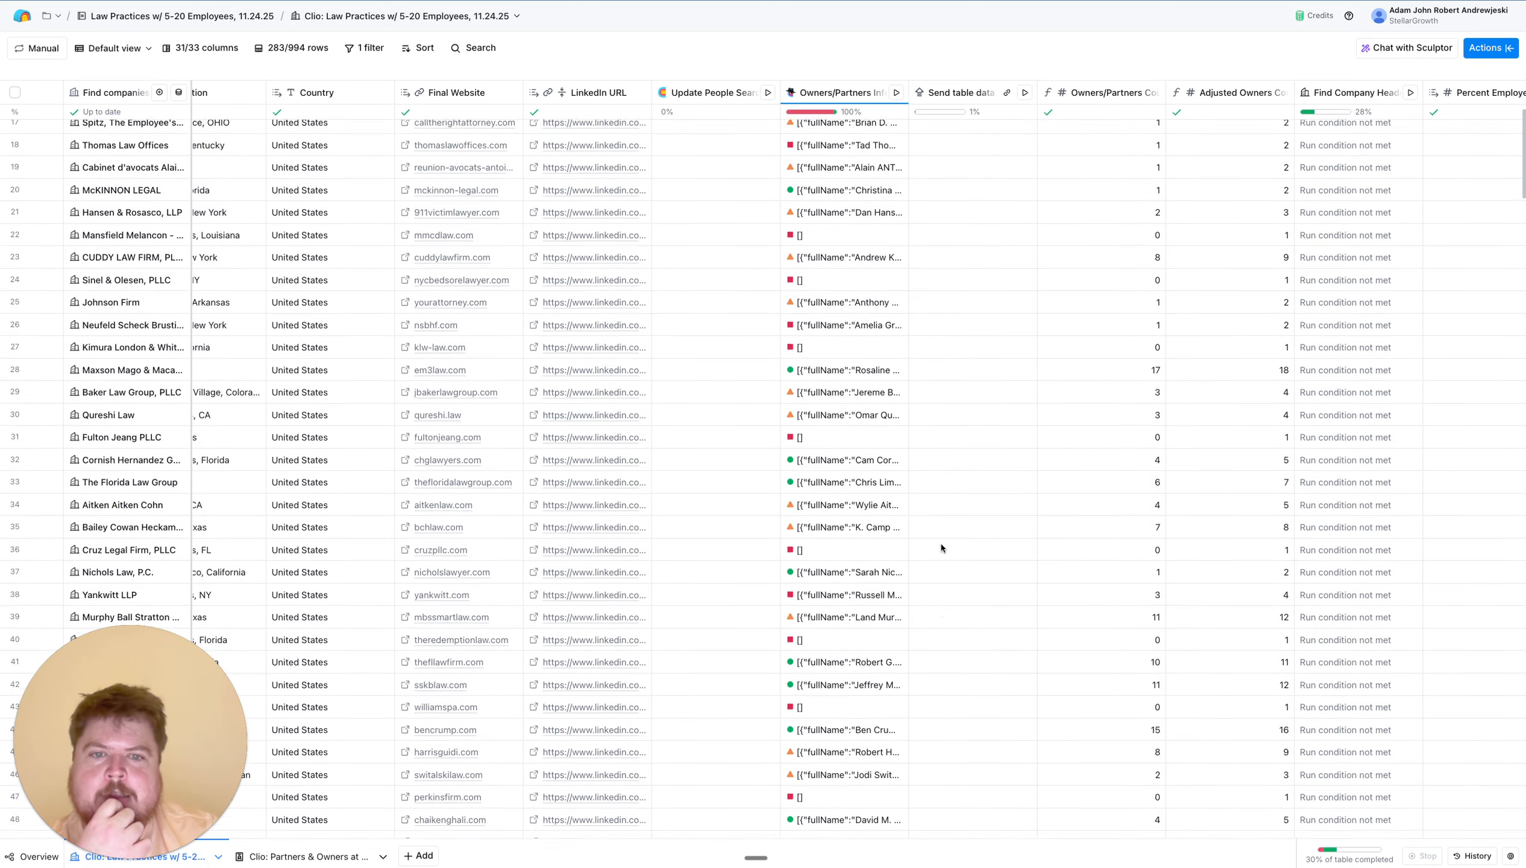
scroll(941, 548, down, 7)
scroll(941, 548, up, 7)
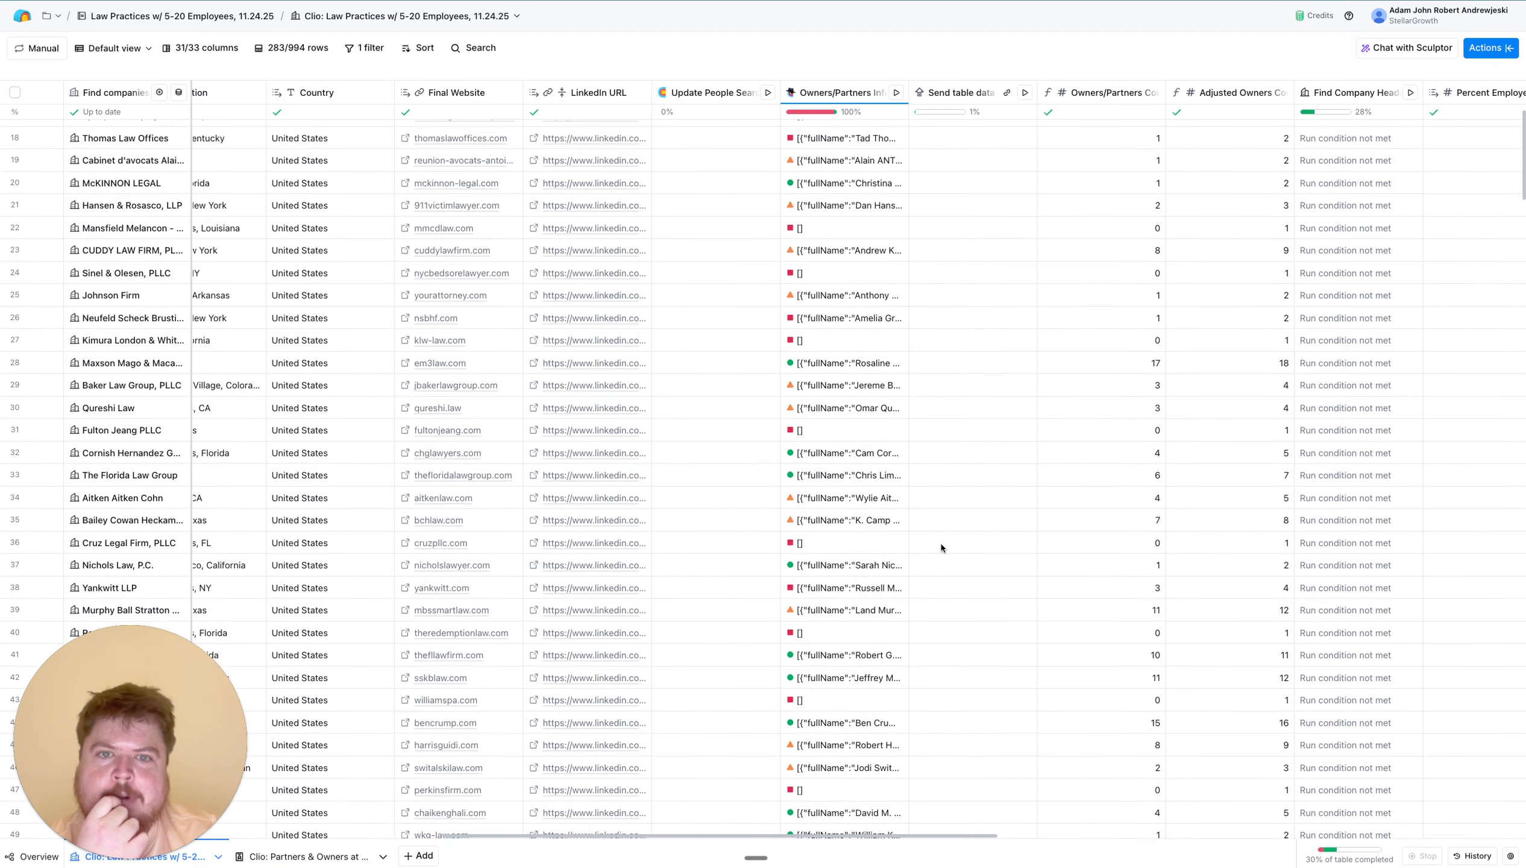
scroll(941, 548, up, 6)
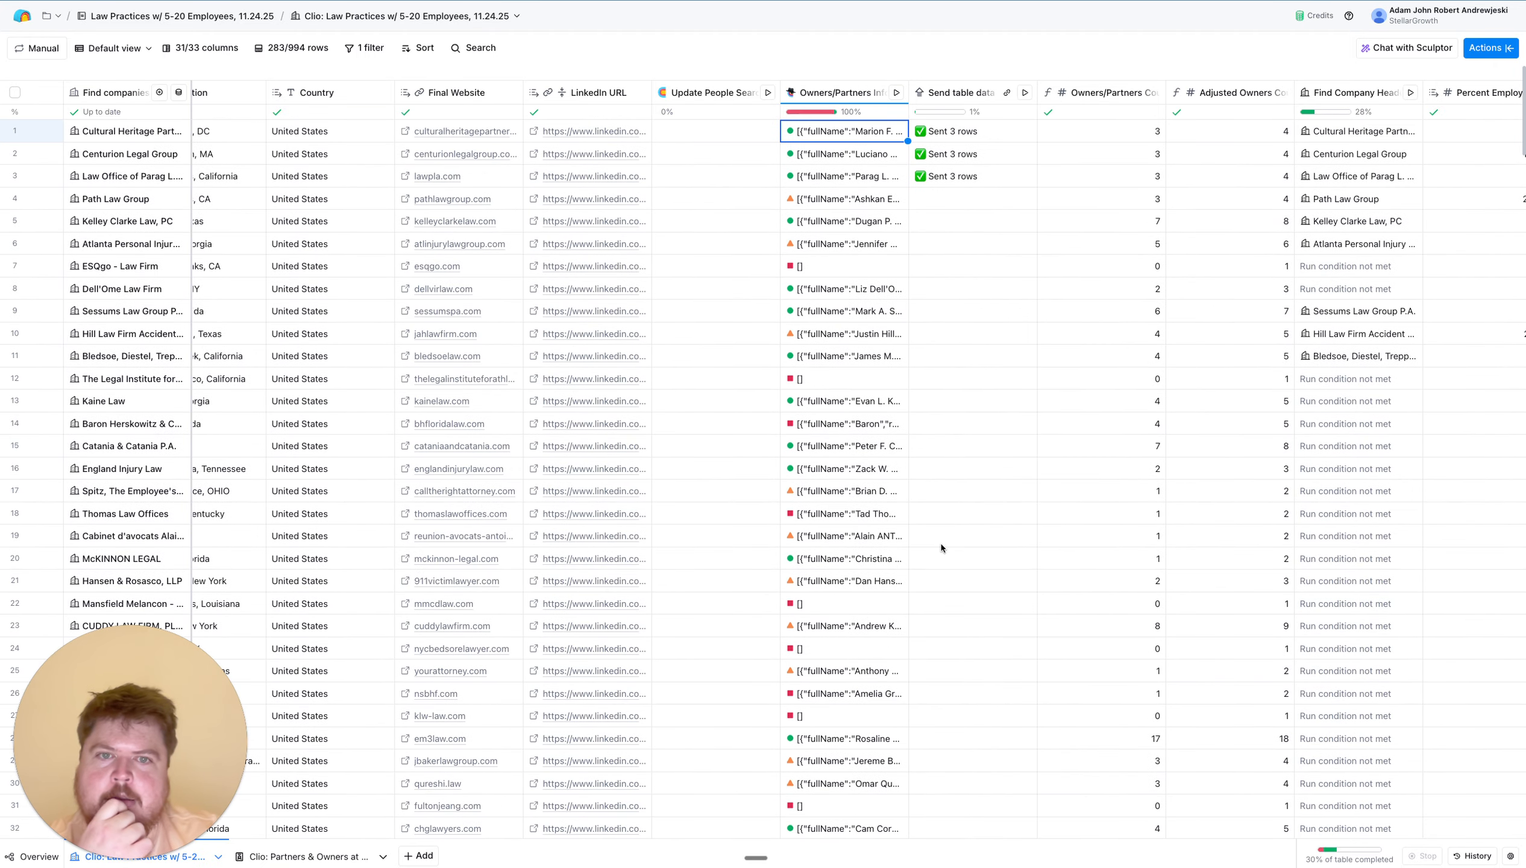
click(839, 92)
click(847, 145)
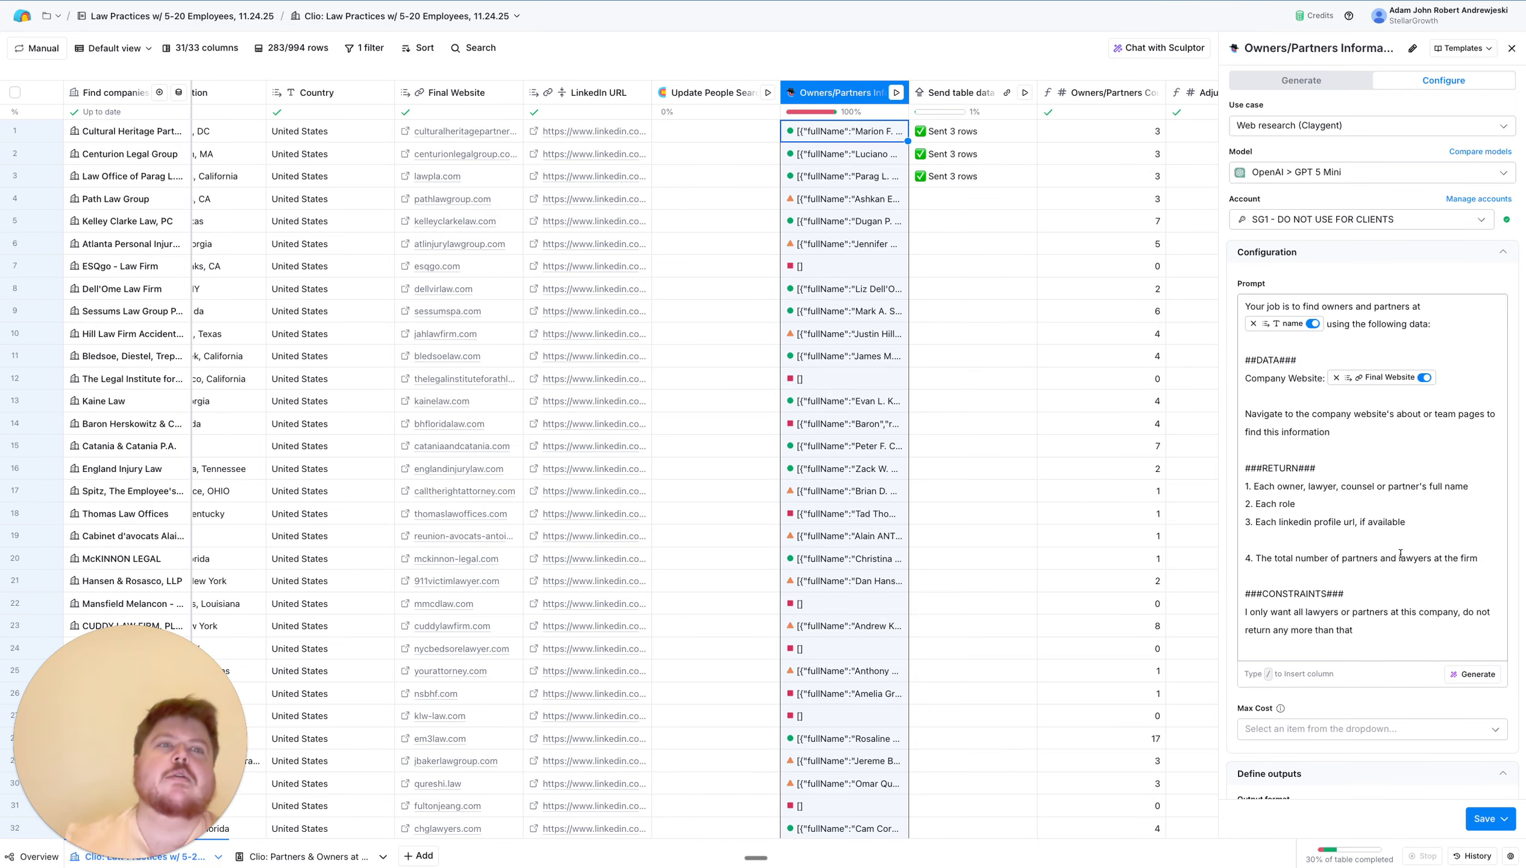
click(1512, 48)
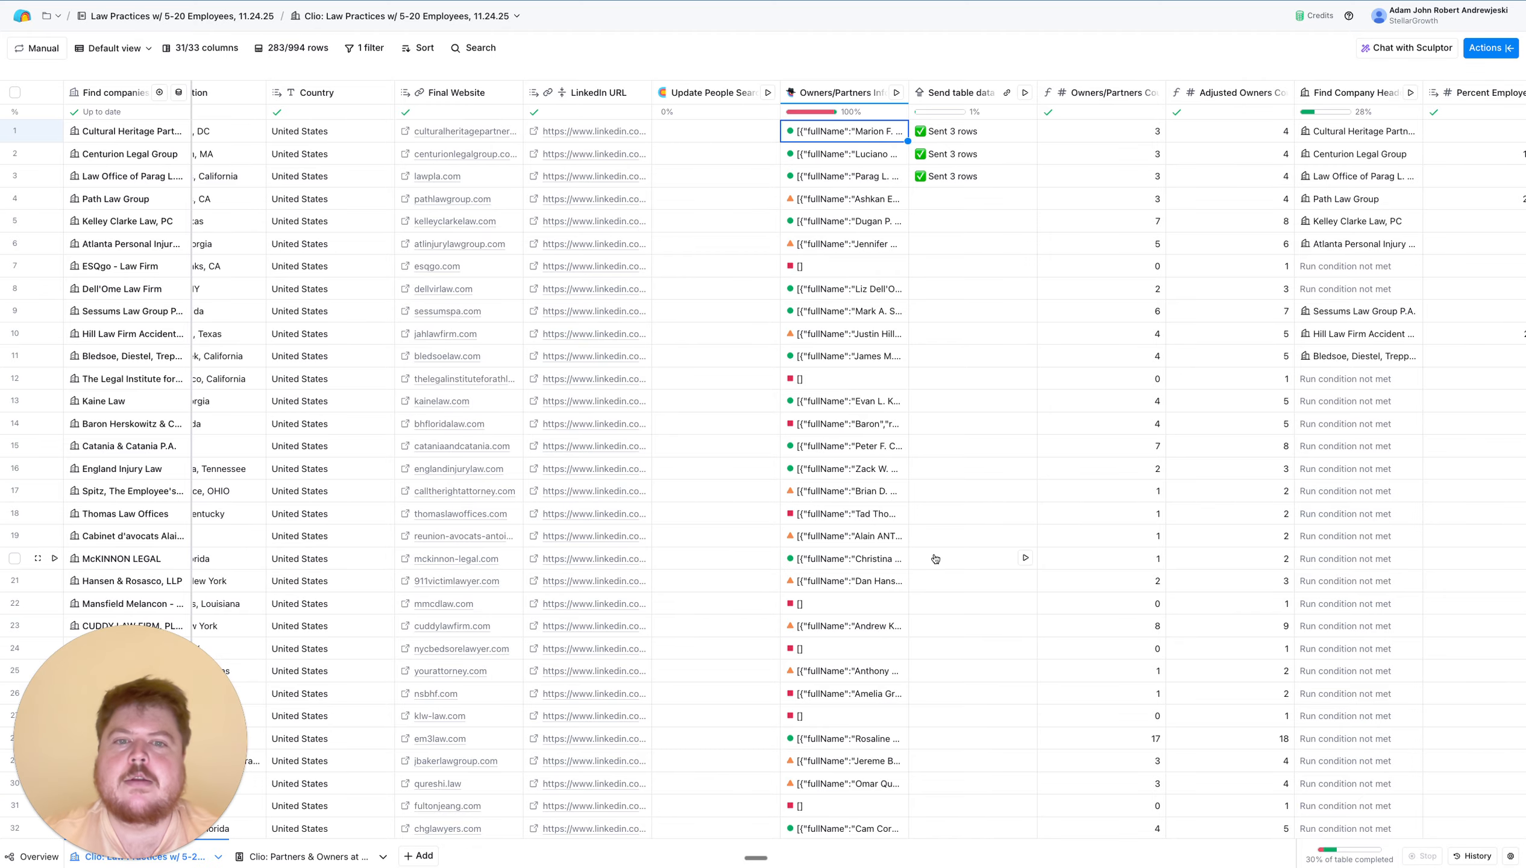
Examine the owner counts, company headcount and job openings columns for the rows after row 11
scroll(954, 539, down, 2)
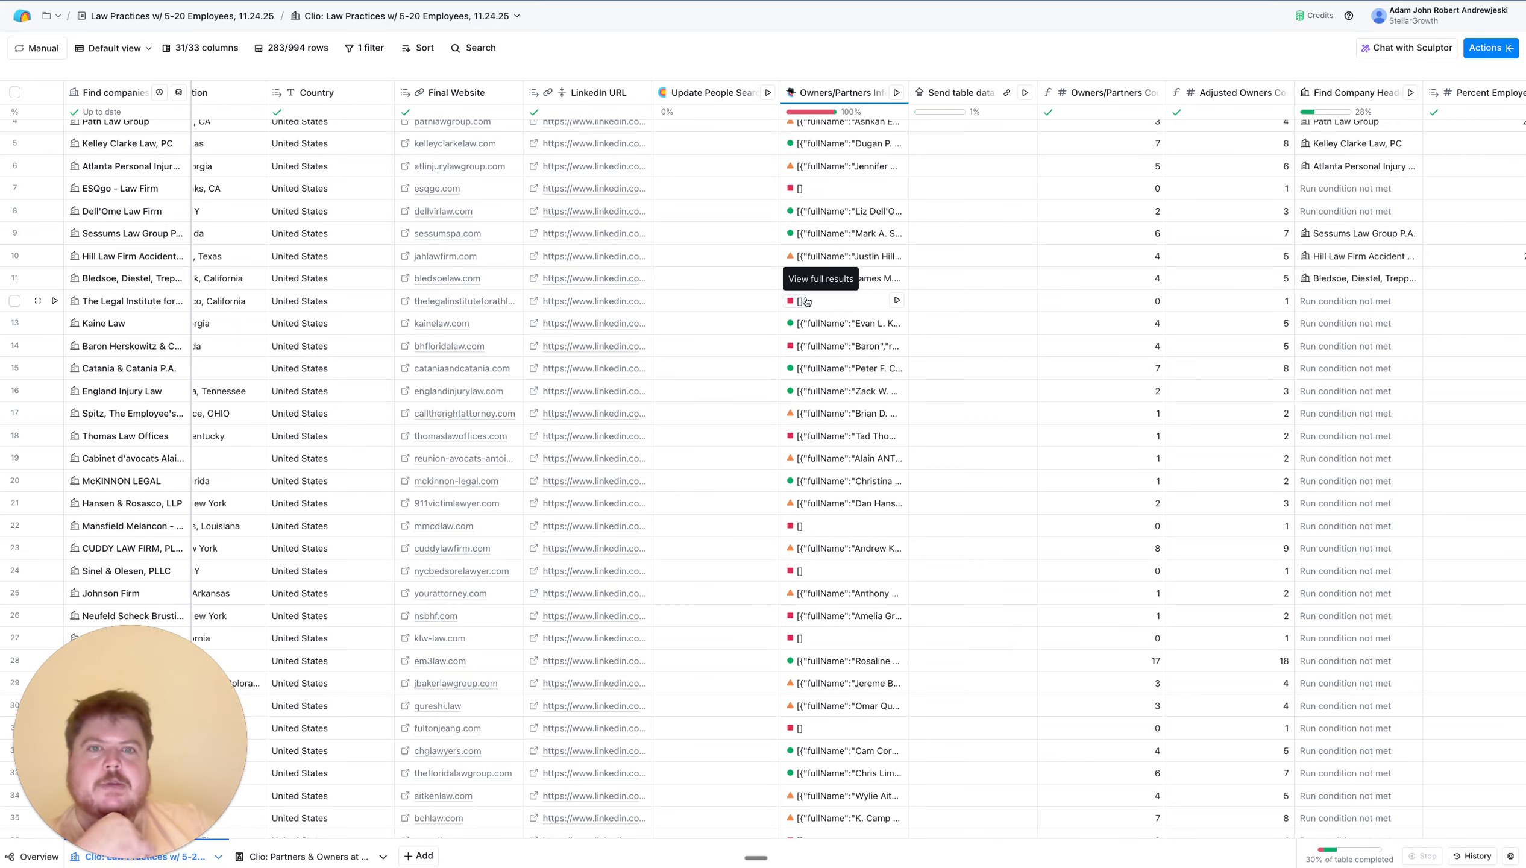
scroll(1078, 269, right, 10)
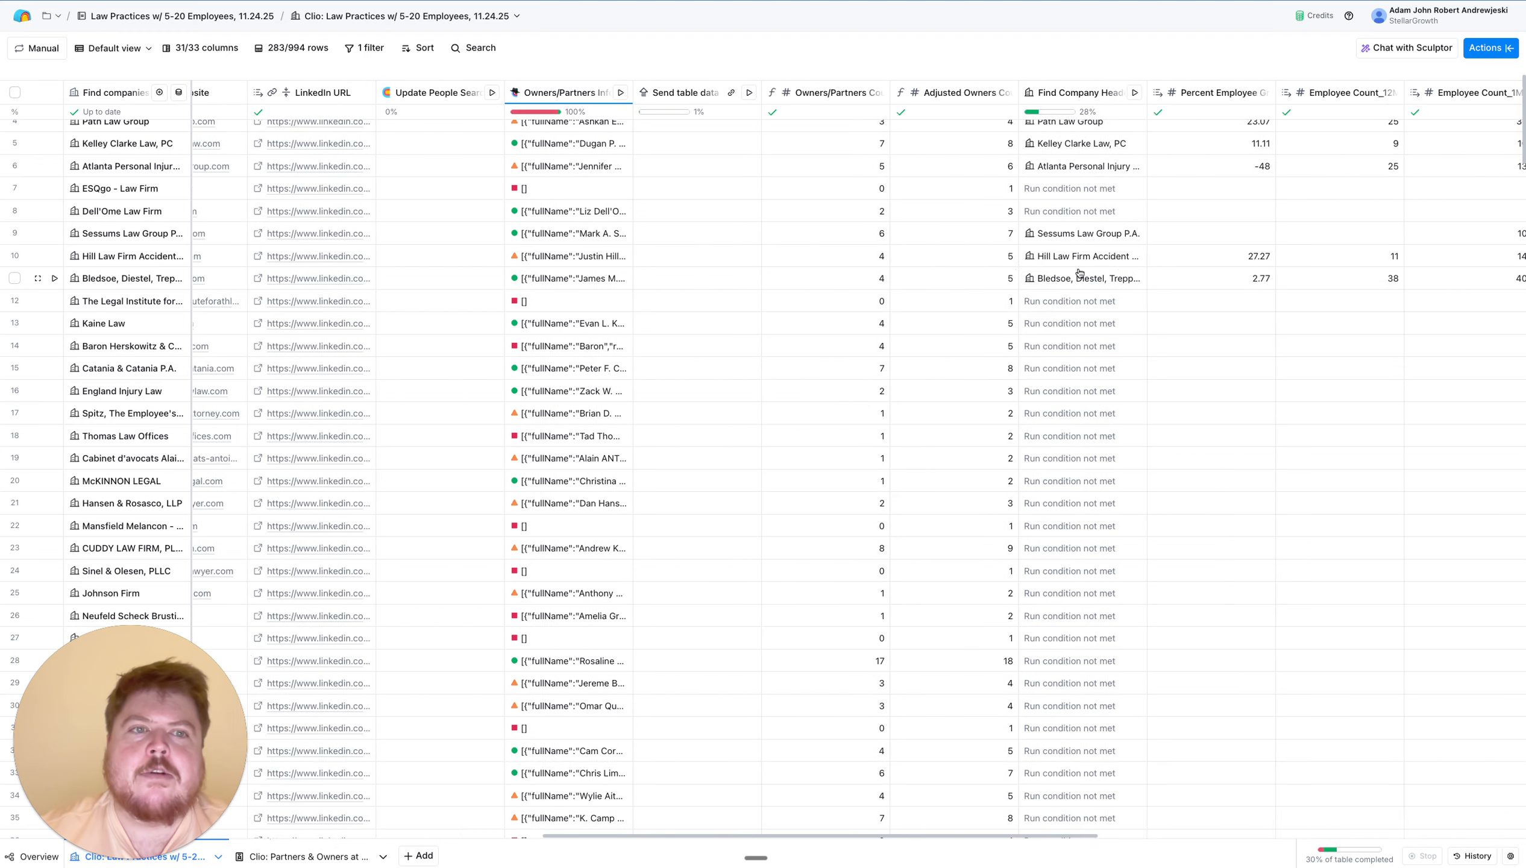
scroll(1077, 273, right, 3)
scroll(969, 284, up, 2)
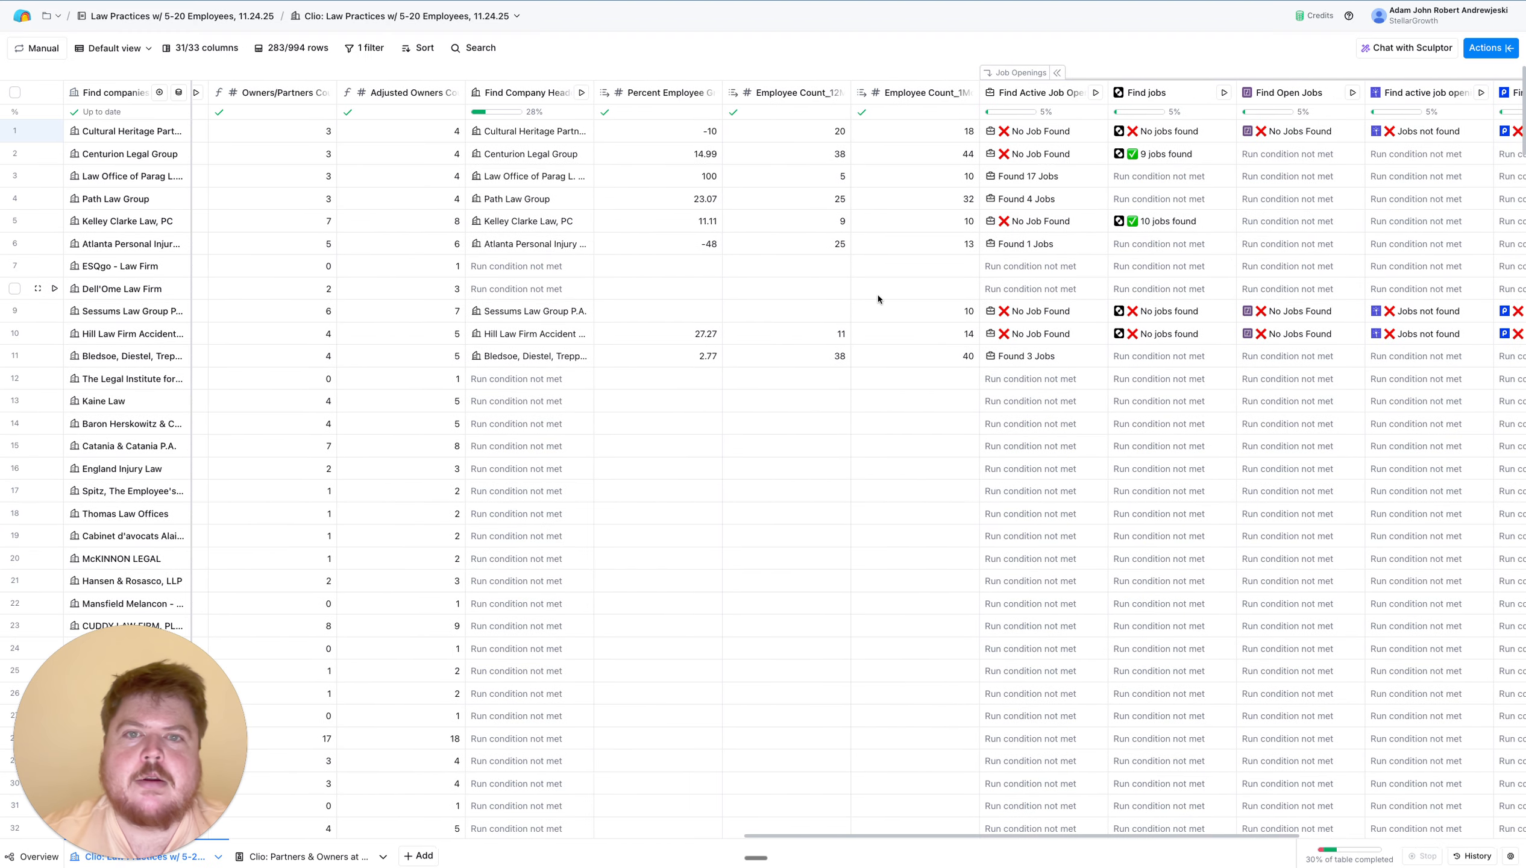
scroll(878, 294, left, 10)
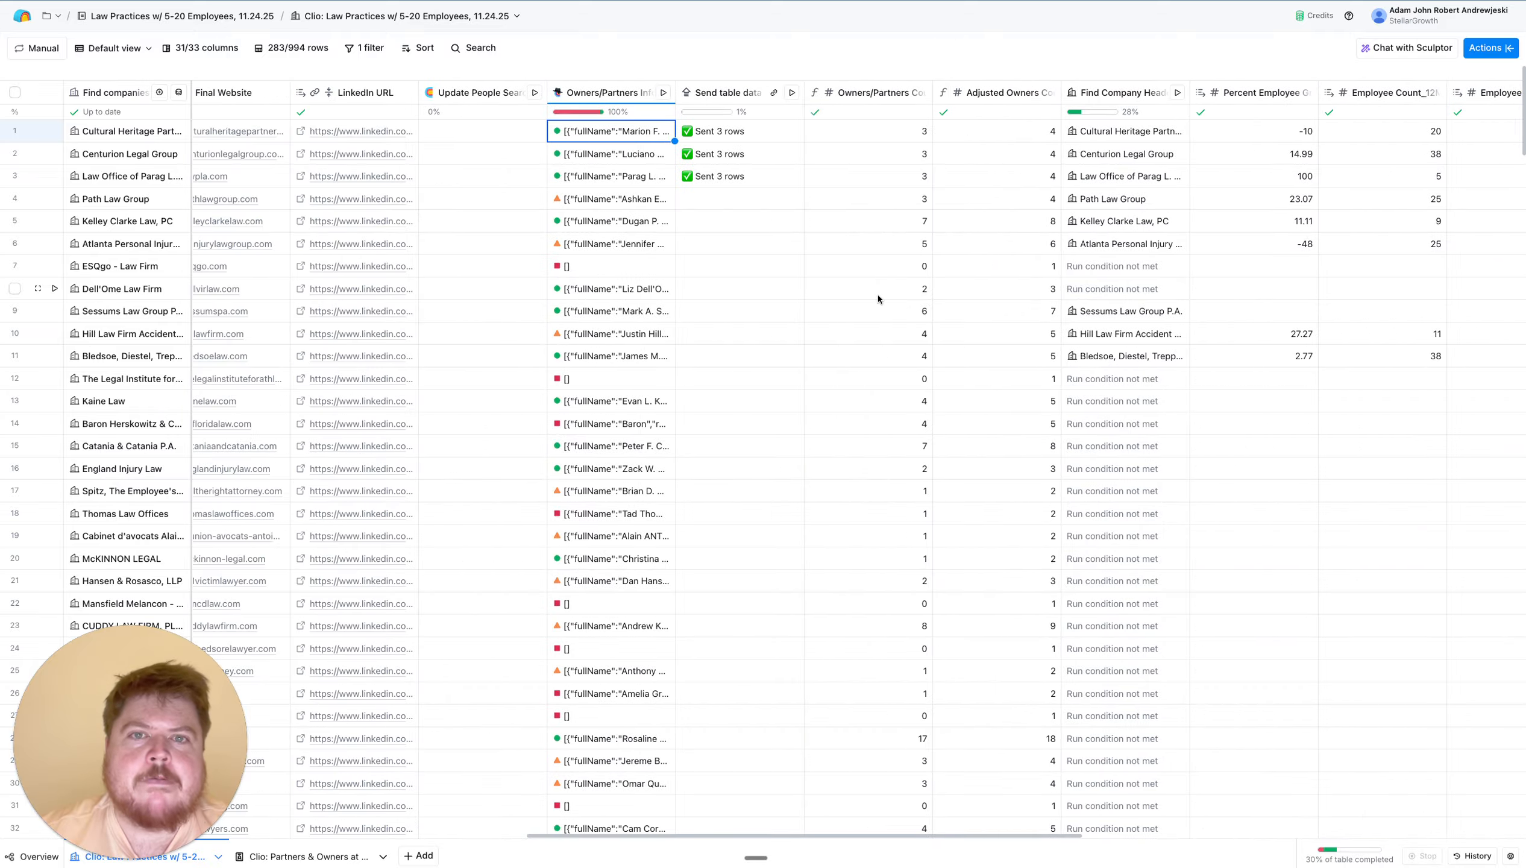
scroll(877, 297, down, 4)
scroll(909, 393, right, 4)
scroll(940, 522, down, 5)
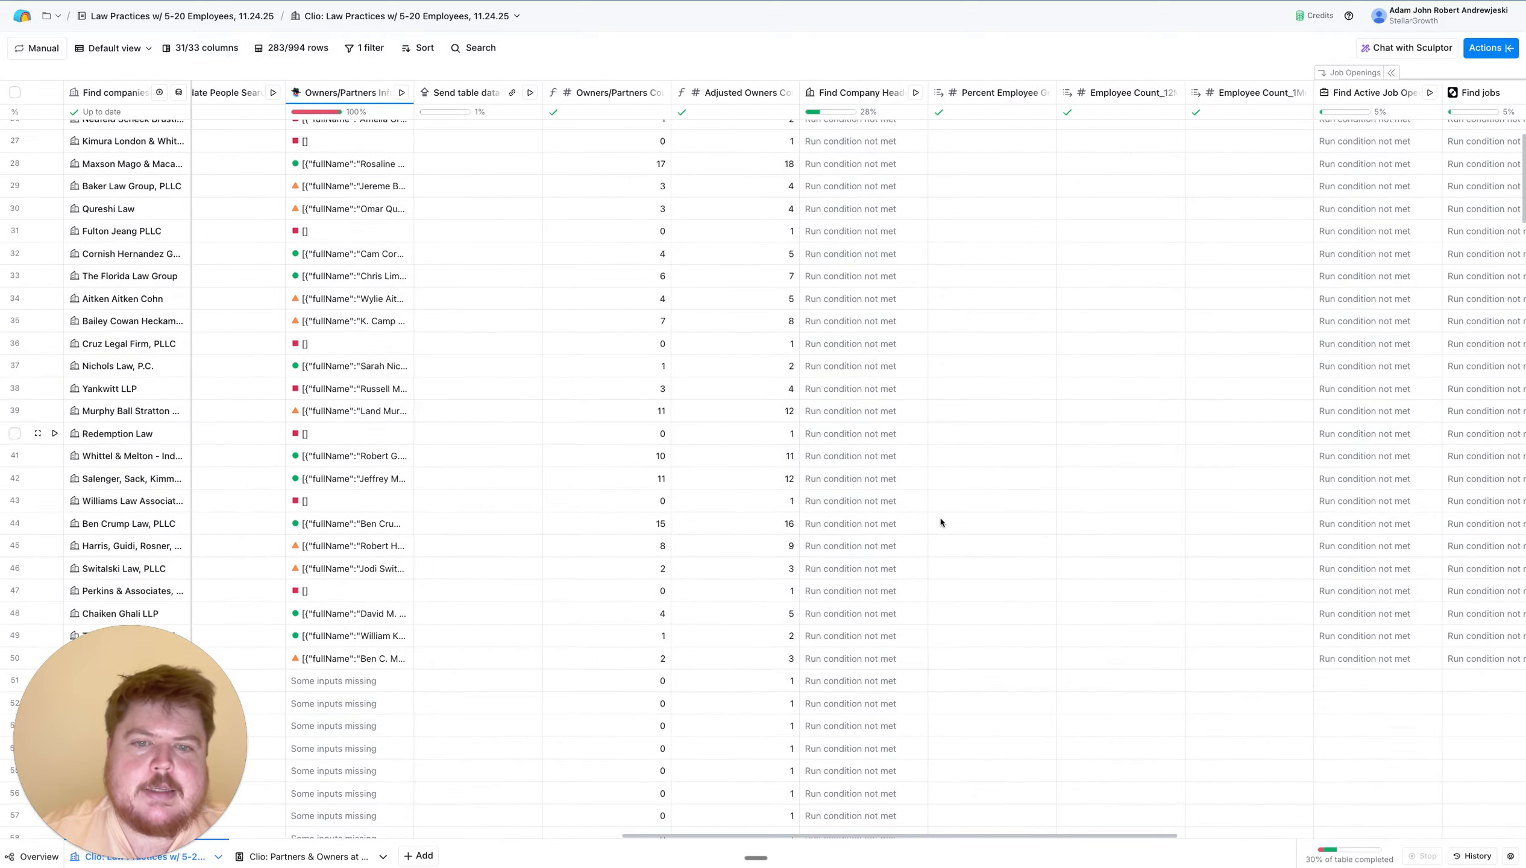
scroll(940, 522, right, 8)
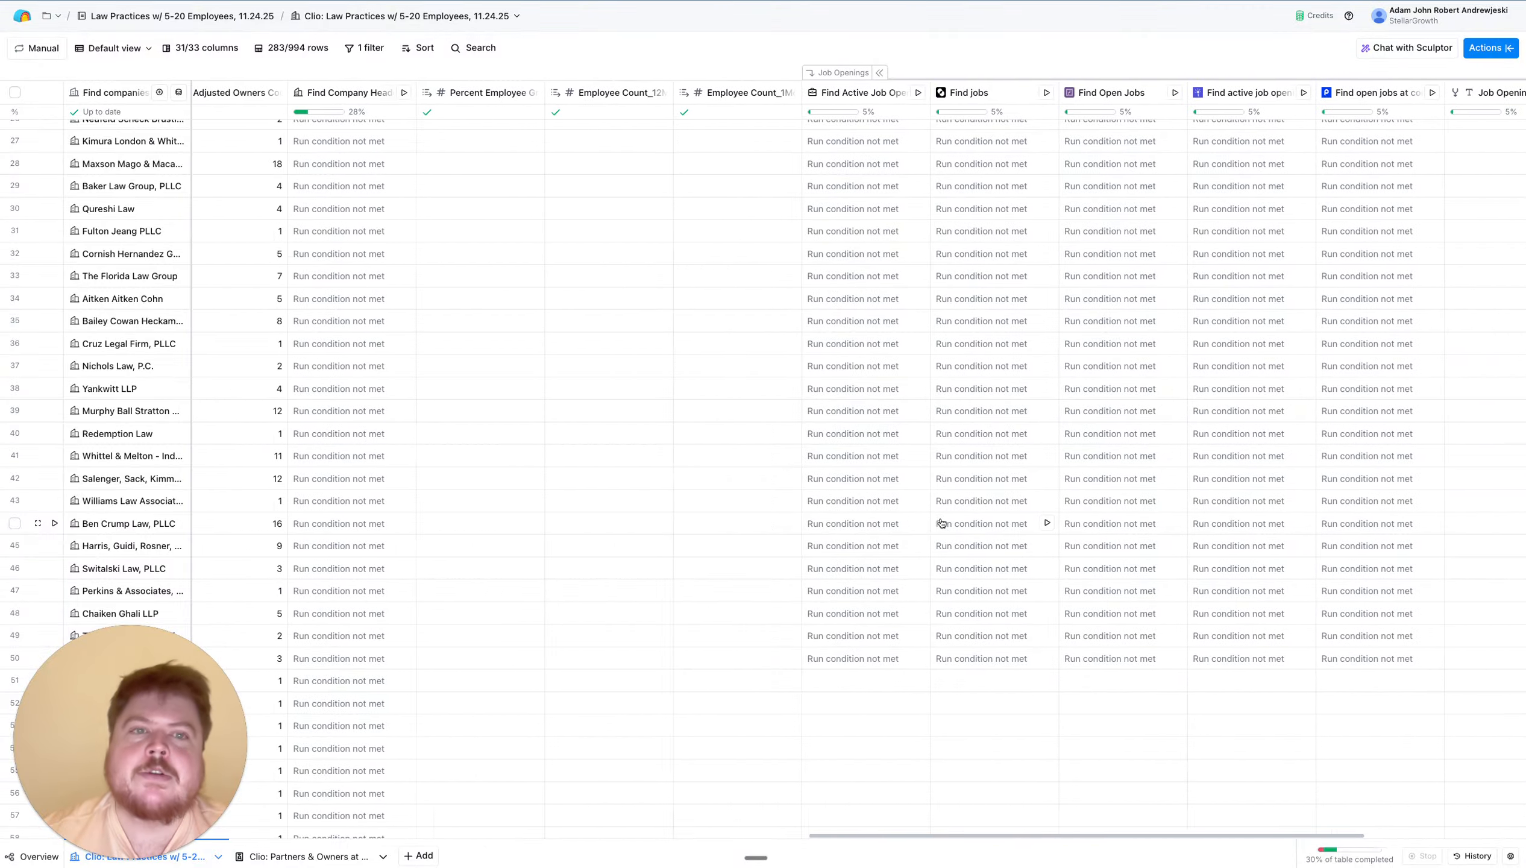
scroll(941, 522, right, 7)
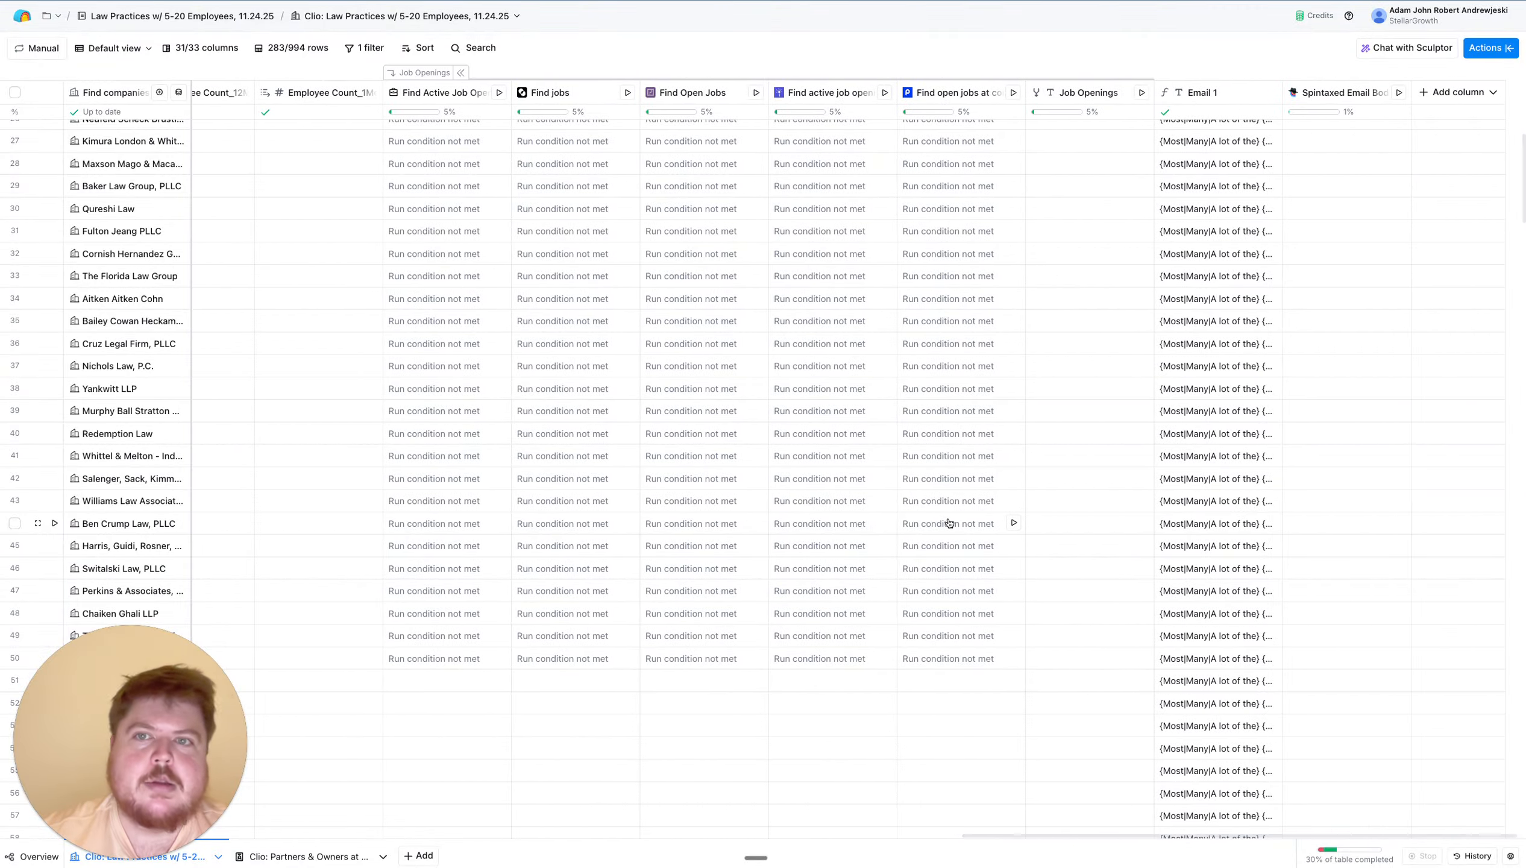
scroll(940, 522, left, 3)
scroll(970, 517, up, 5)
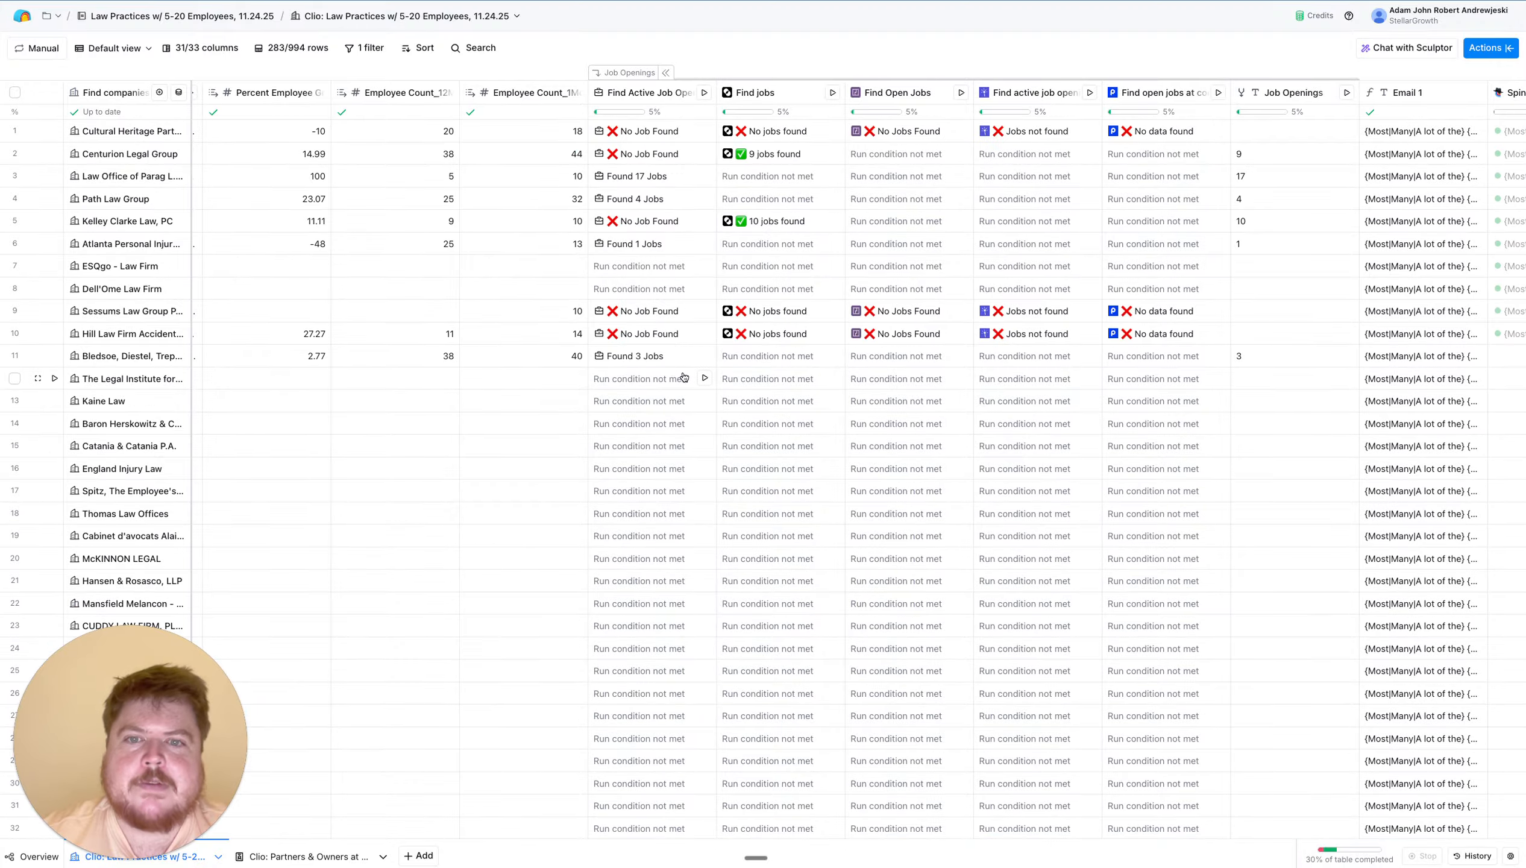
Run the Find Active Job Openings column on 40 rows starting from row 11
click(664, 88)
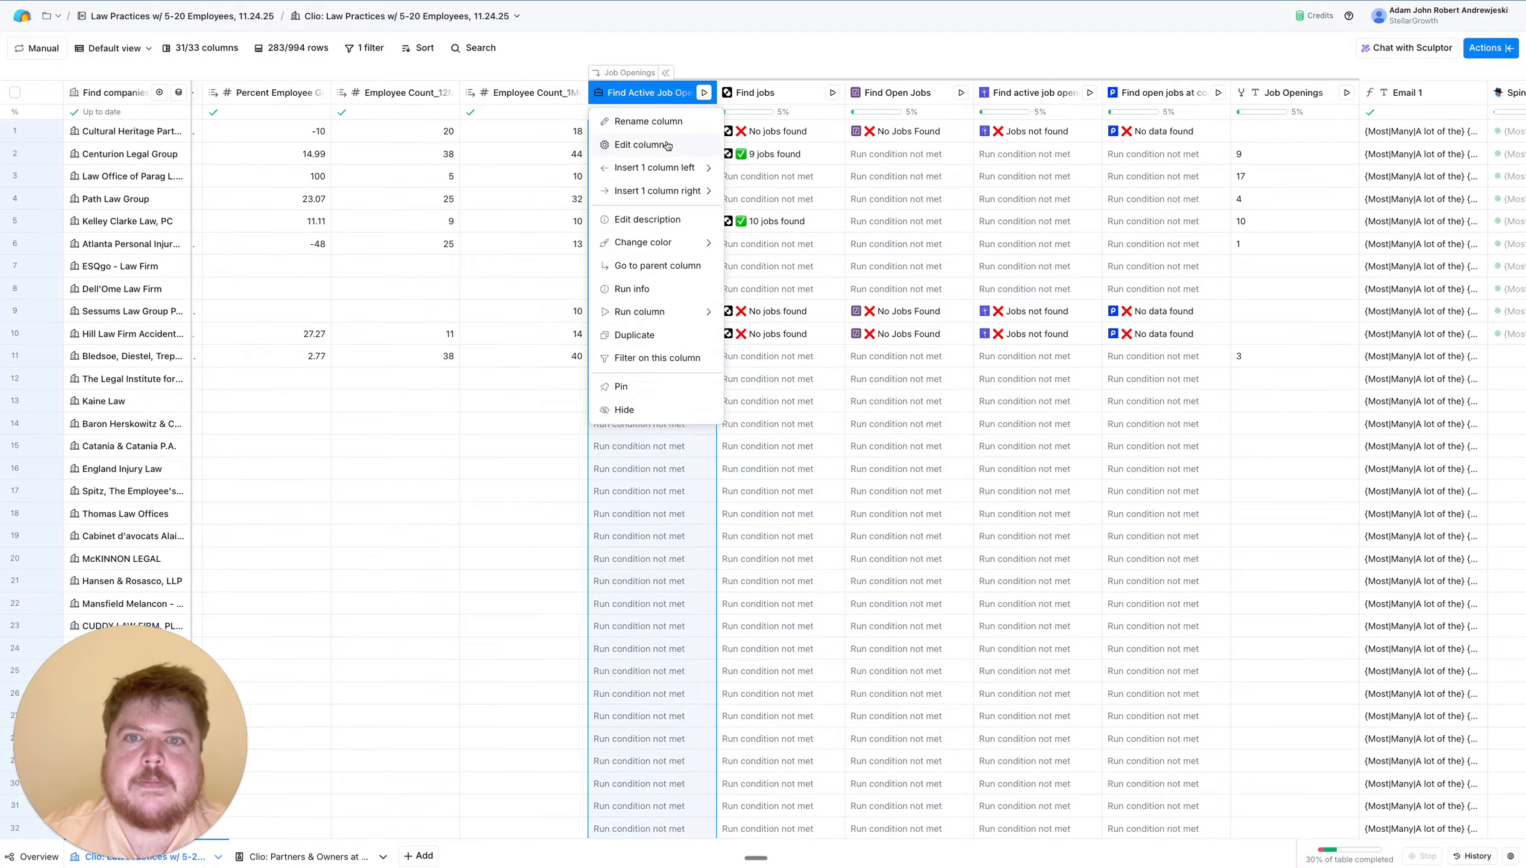
mouse_move(666, 189)
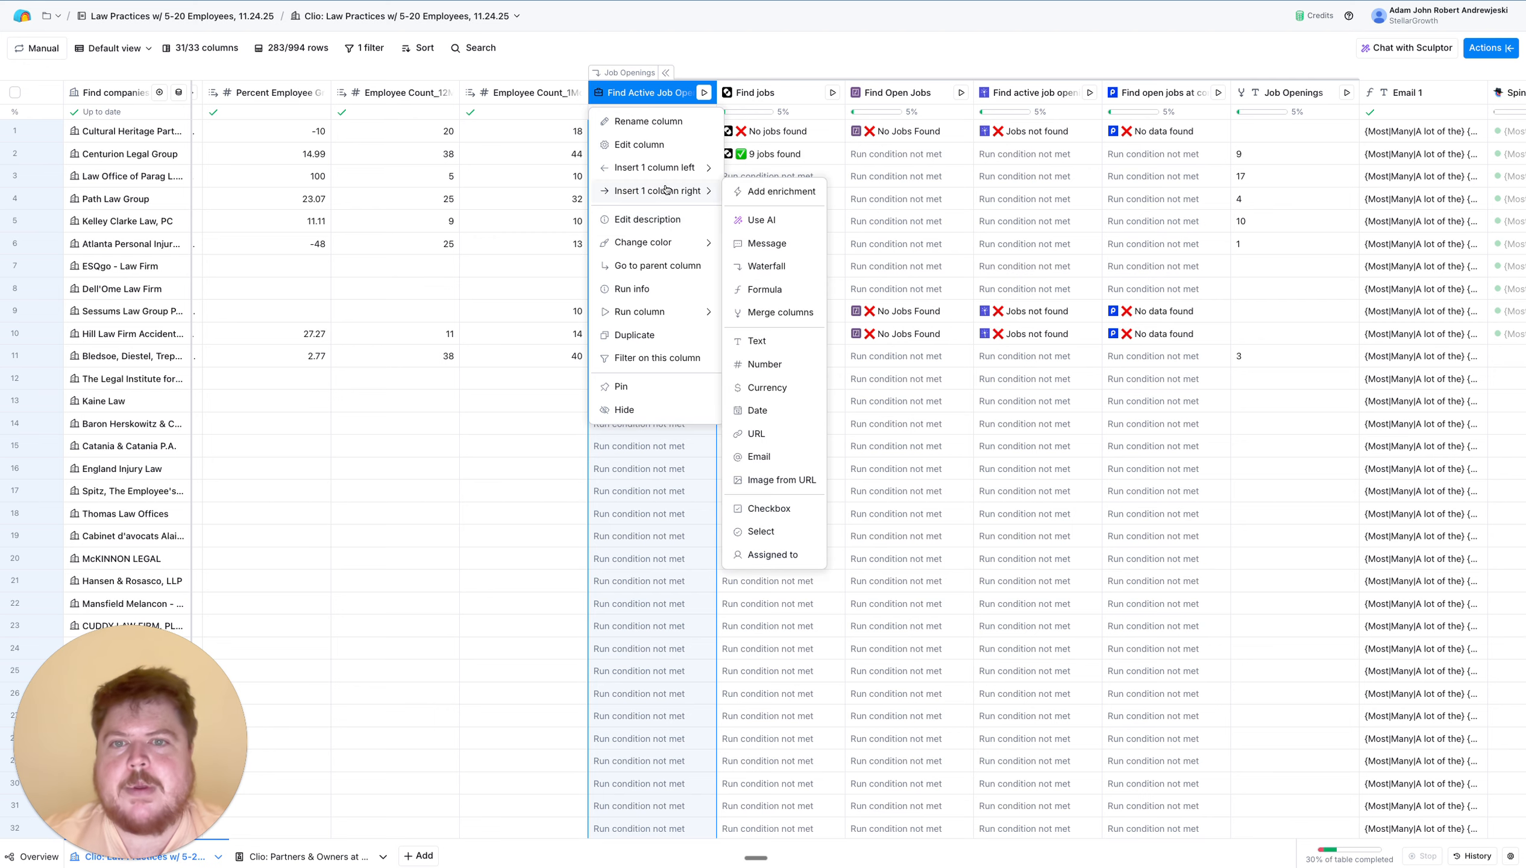
mouse_move(673, 312)
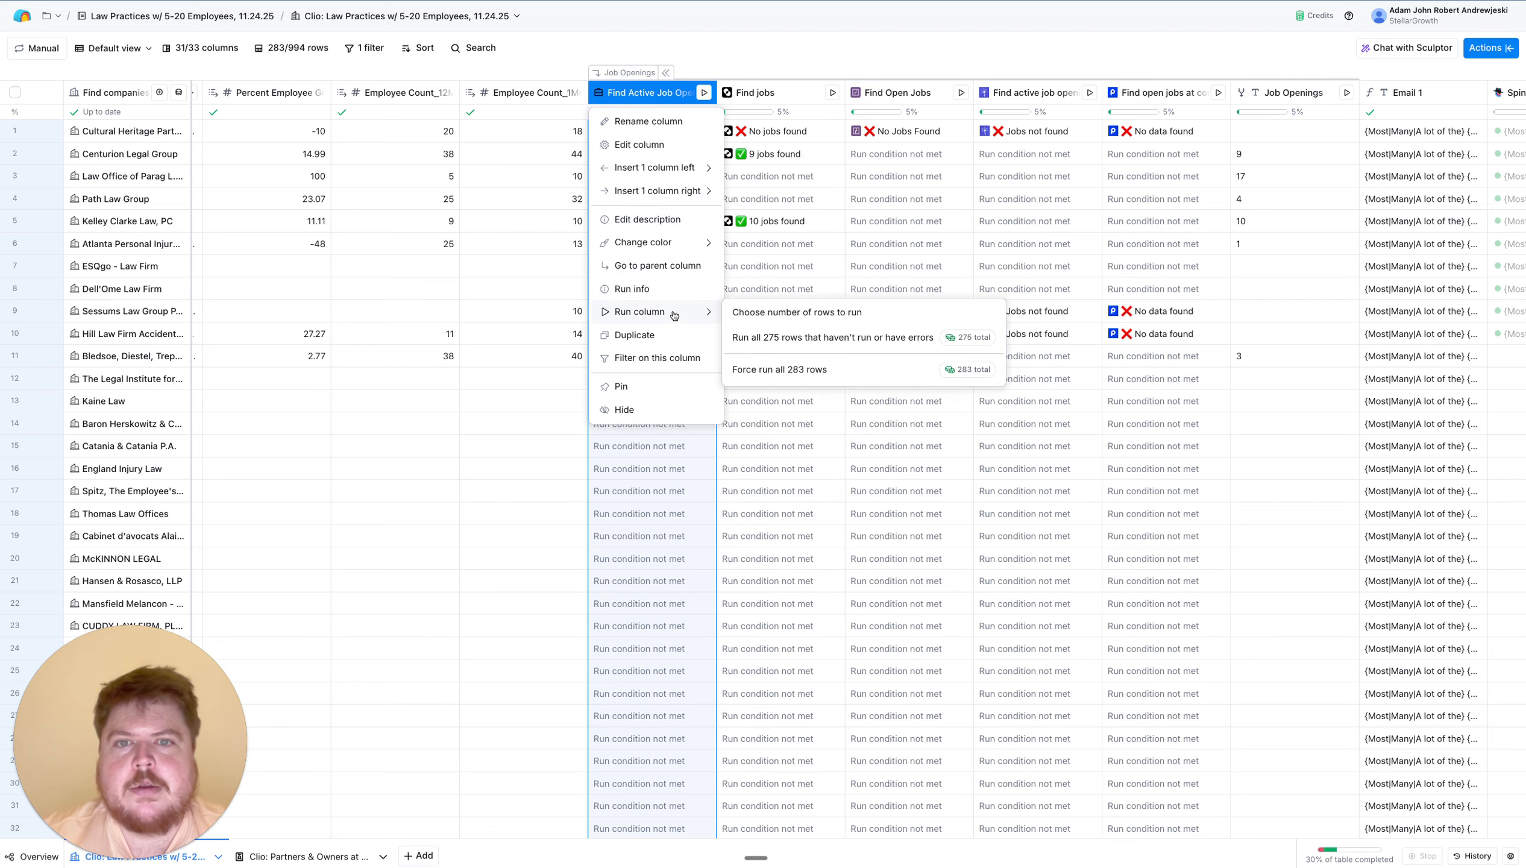
click(817, 313)
click(725, 301)
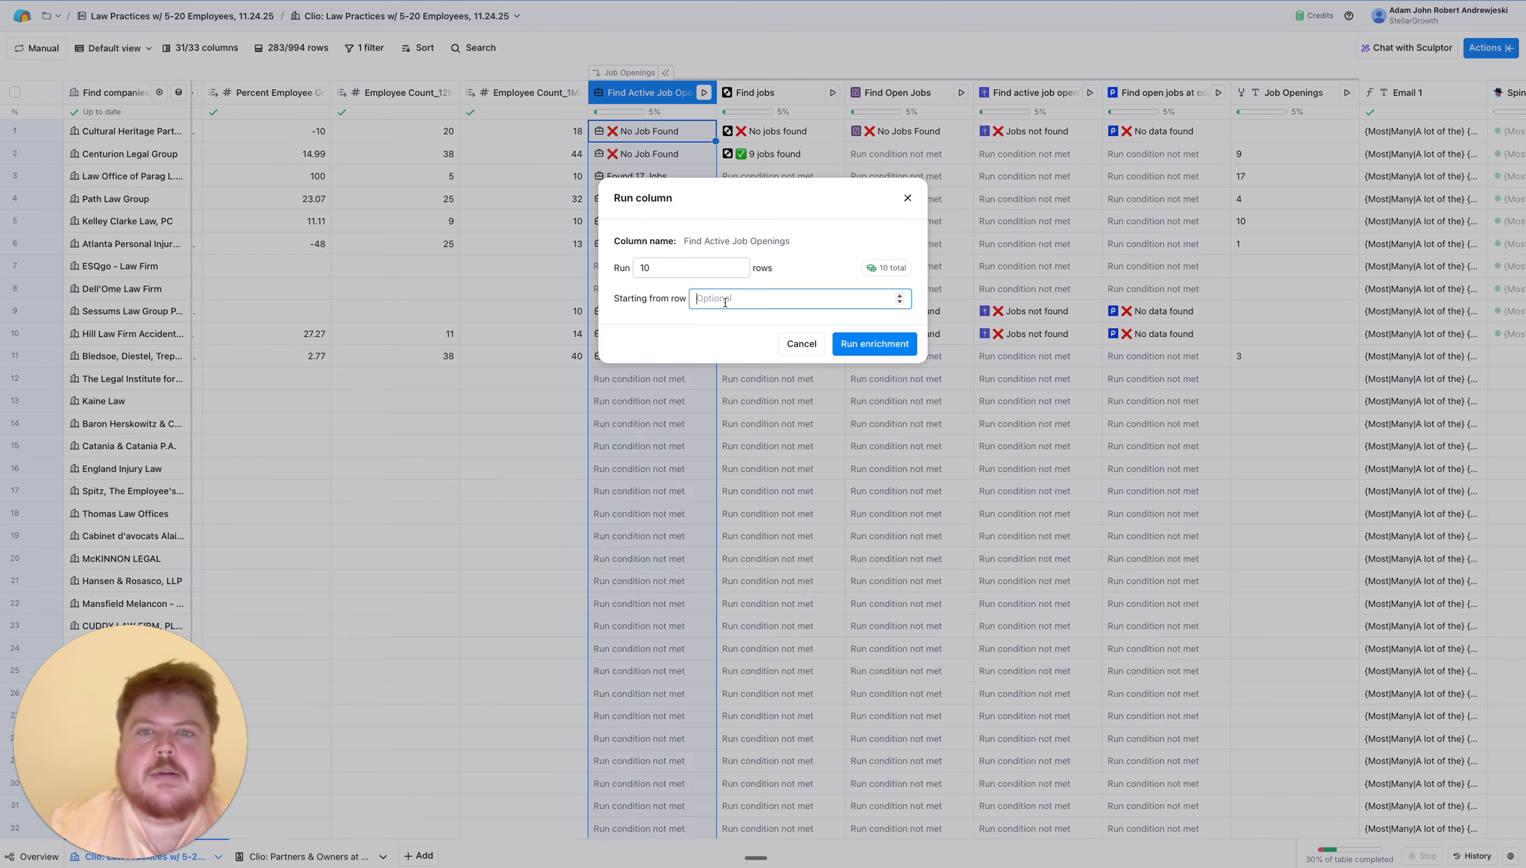
double_click(685, 270)
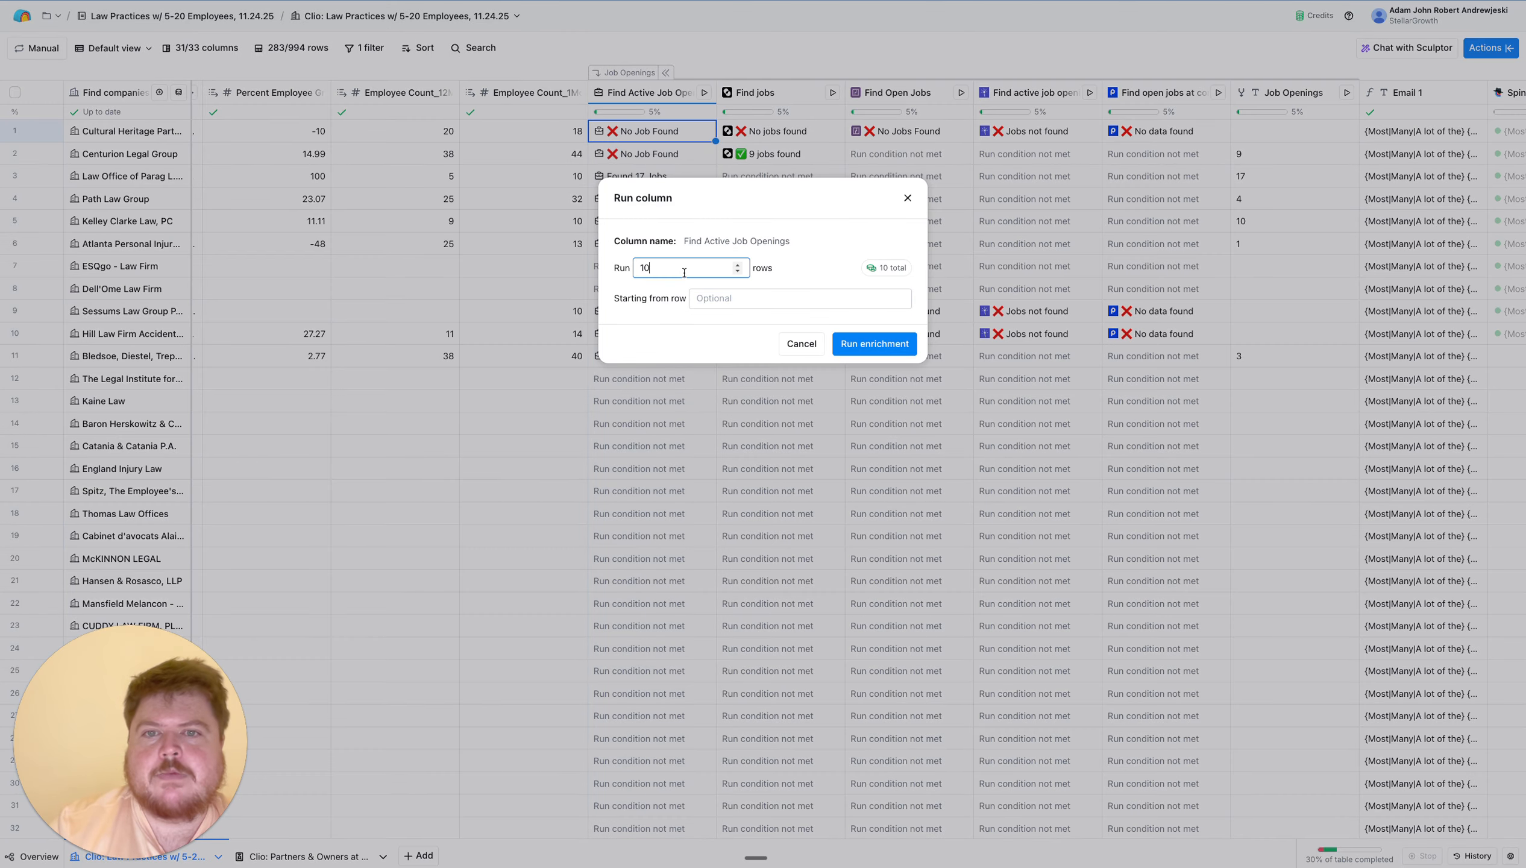
text(40)
click(711, 299)
text(11)
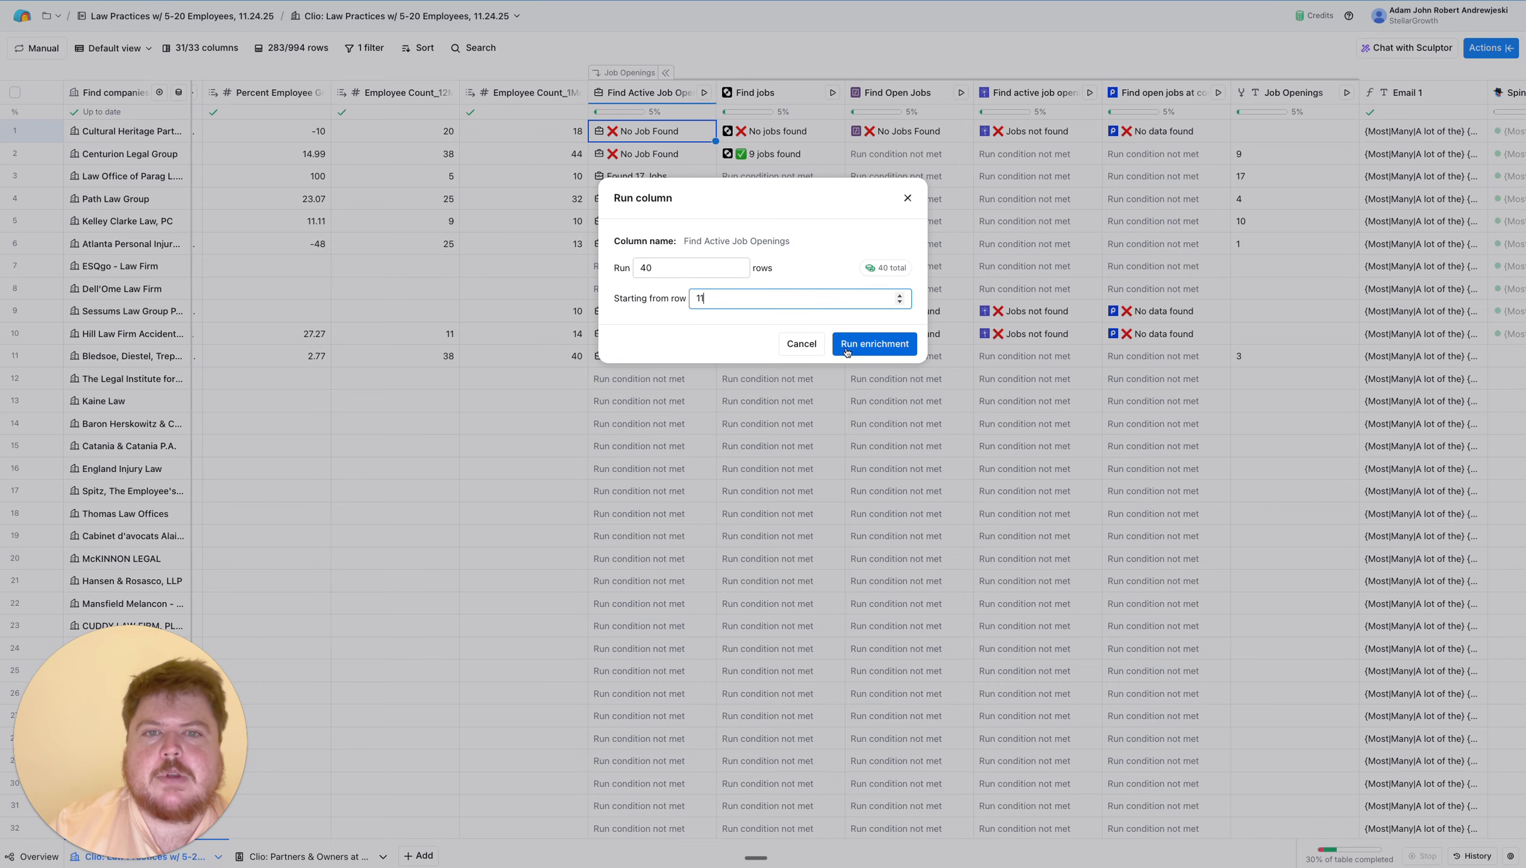
click(851, 347)
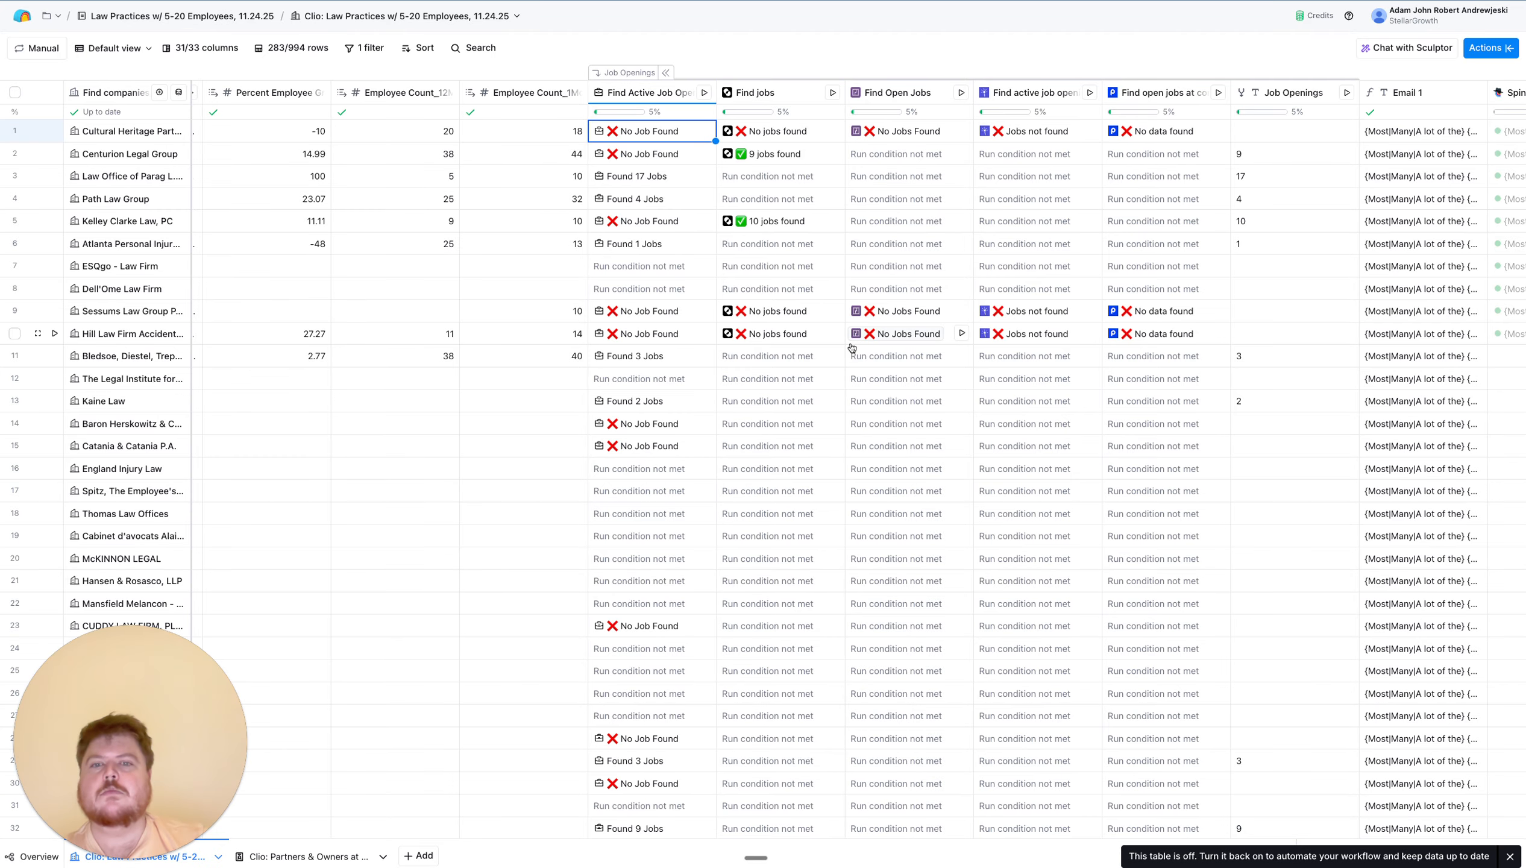
Look over the job openings results for rows 12 through 50
scroll(852, 347, down, 5)
scroll(852, 347, up, 5)
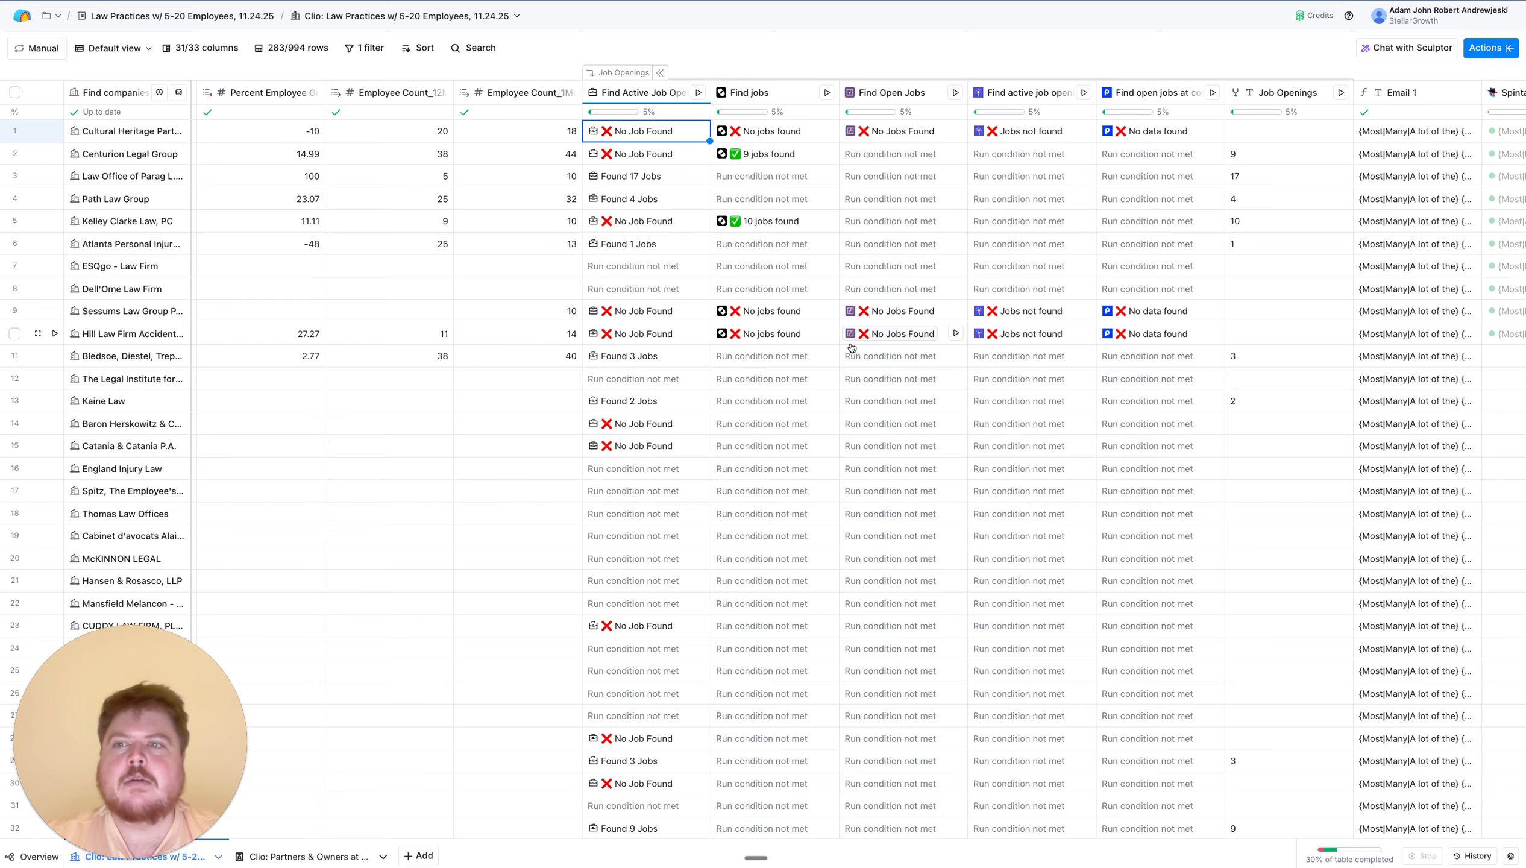
scroll(853, 347, down, 10)
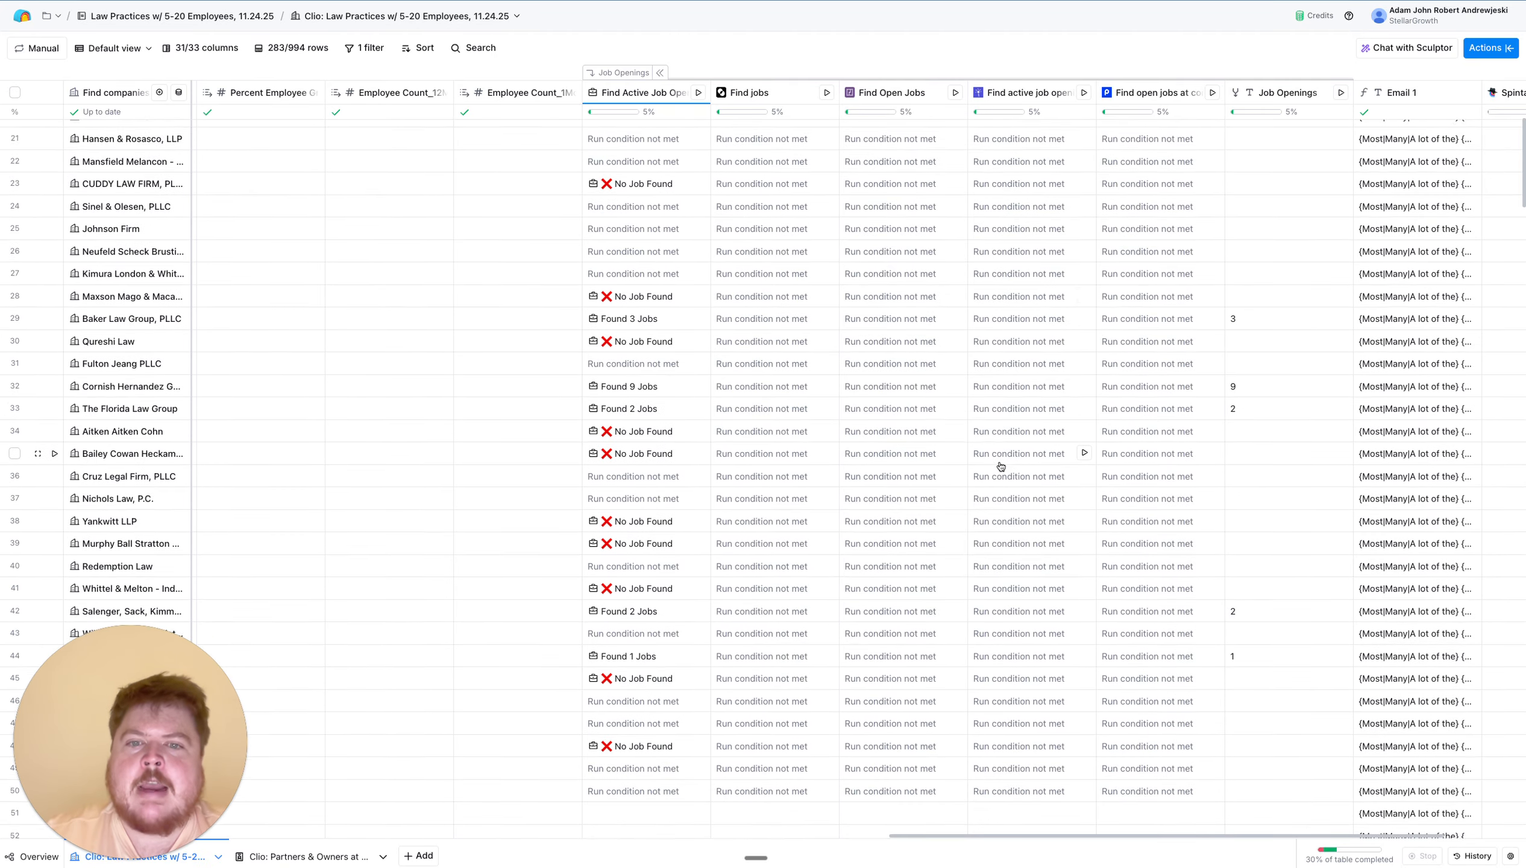
scroll(910, 354, up, 10)
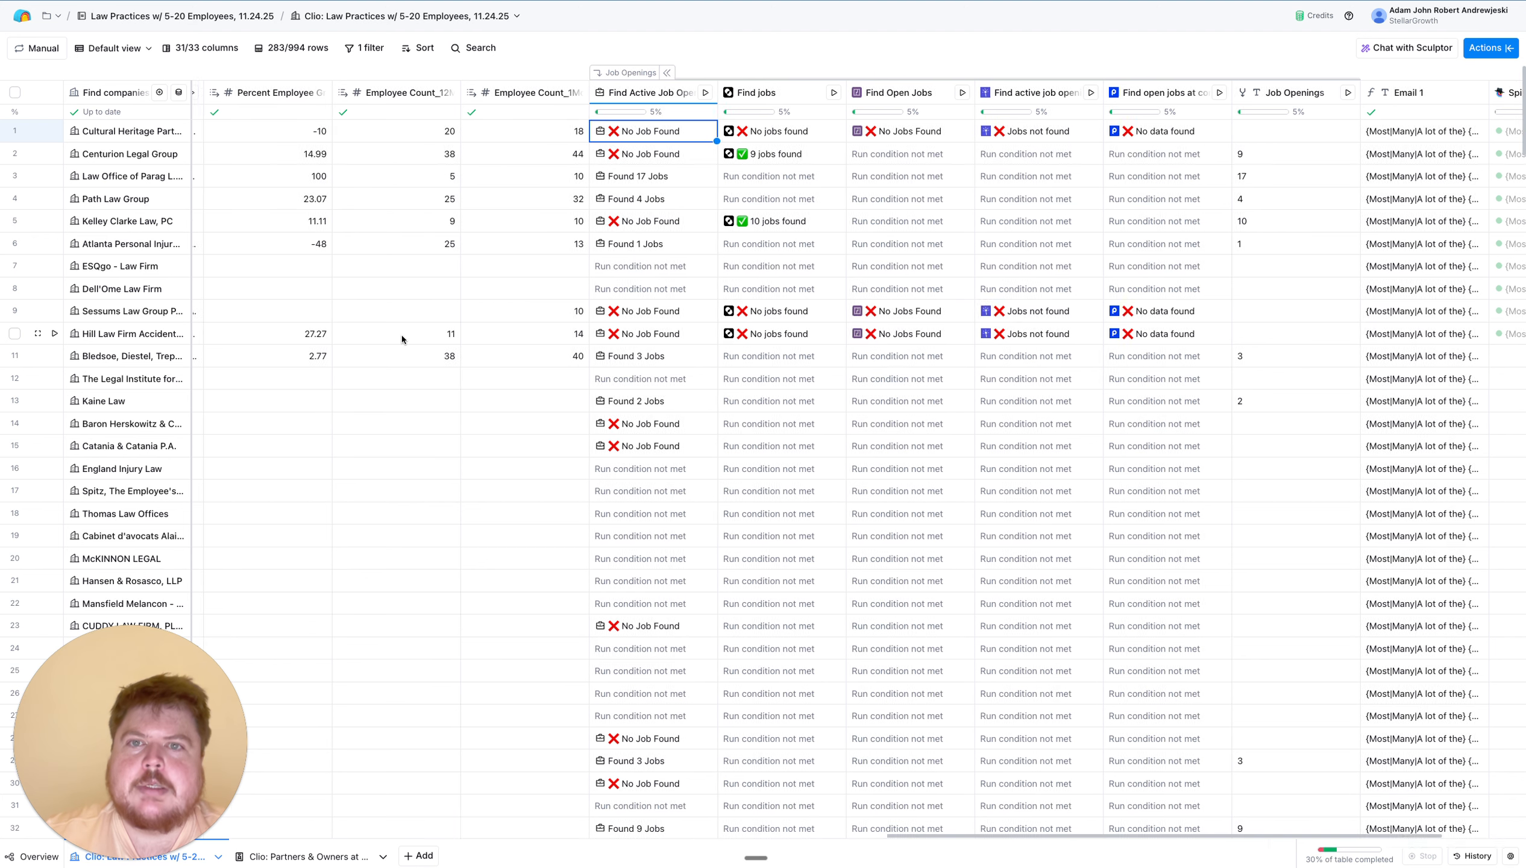
scroll(402, 334, left, 1)
scroll(326, 176, right, 1)
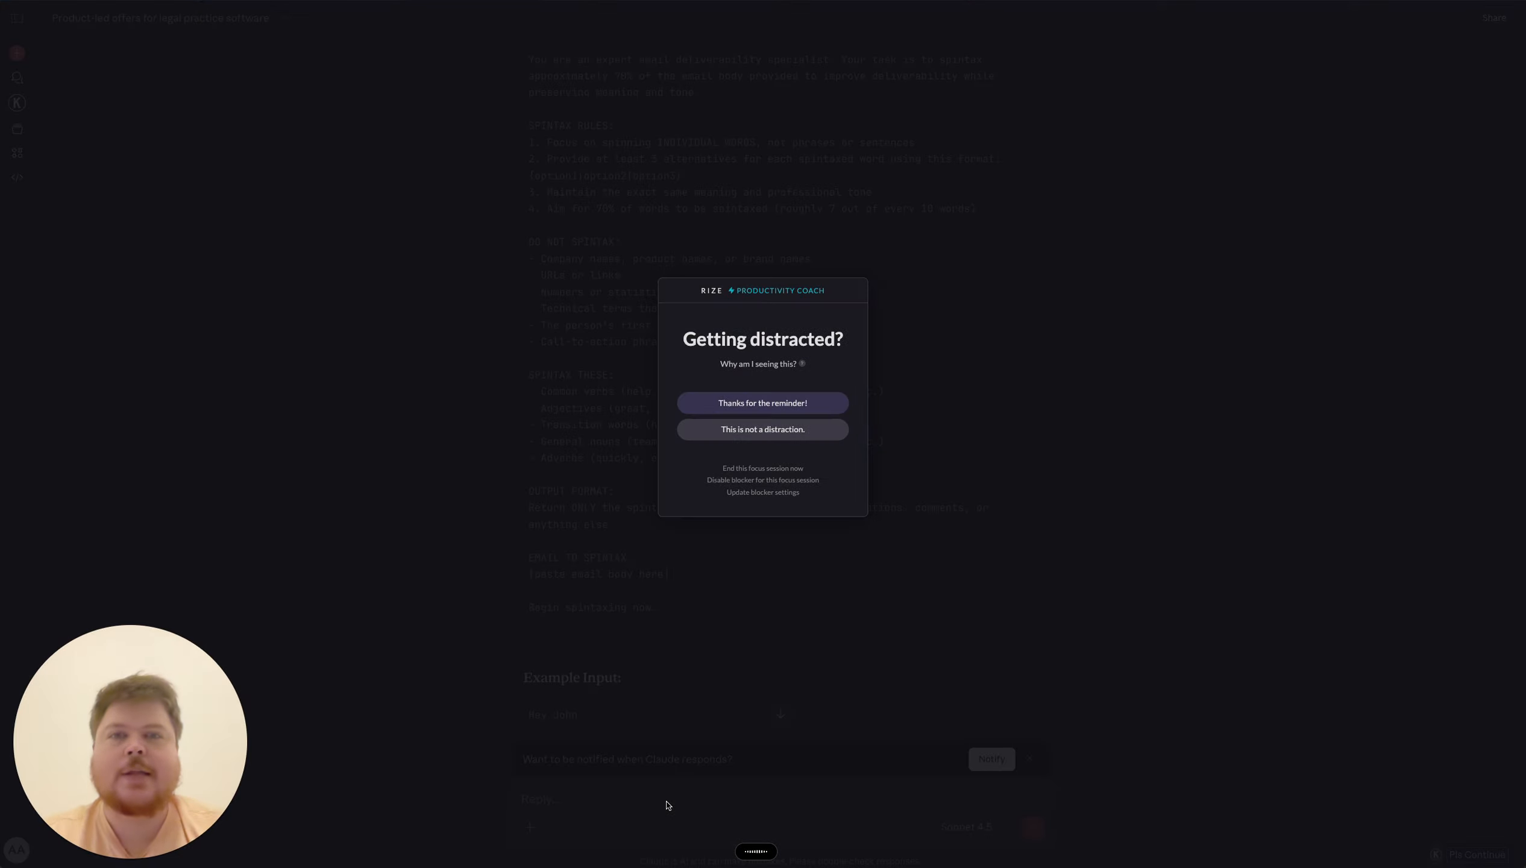
Switch to Claude, dismiss the distraction reminder and draft a message listing each law firm's location, number of lawyers and partners, and last-year growth
click(780, 430)
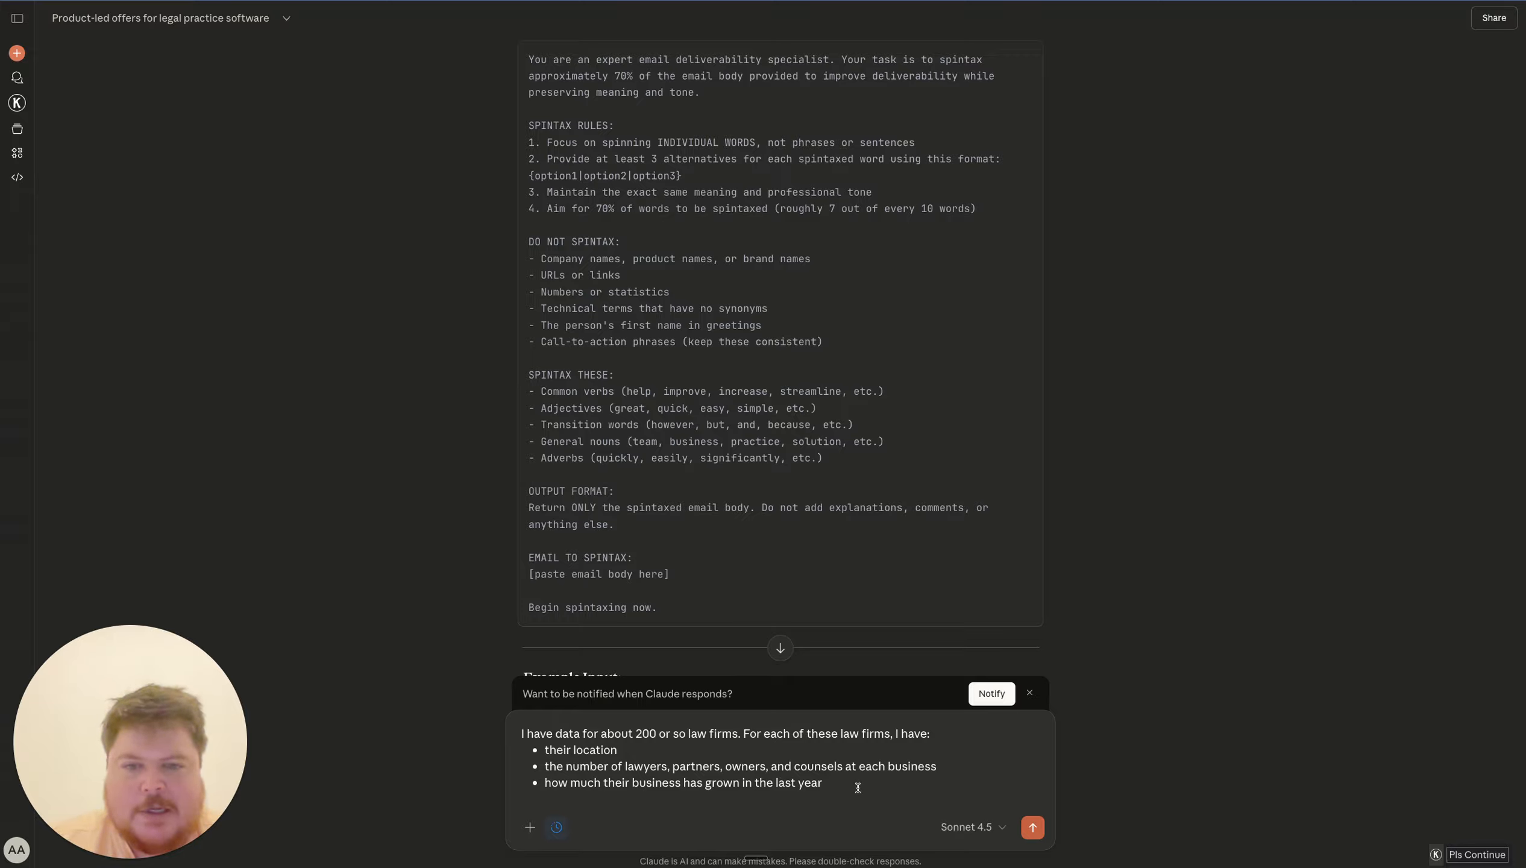
key(Return)
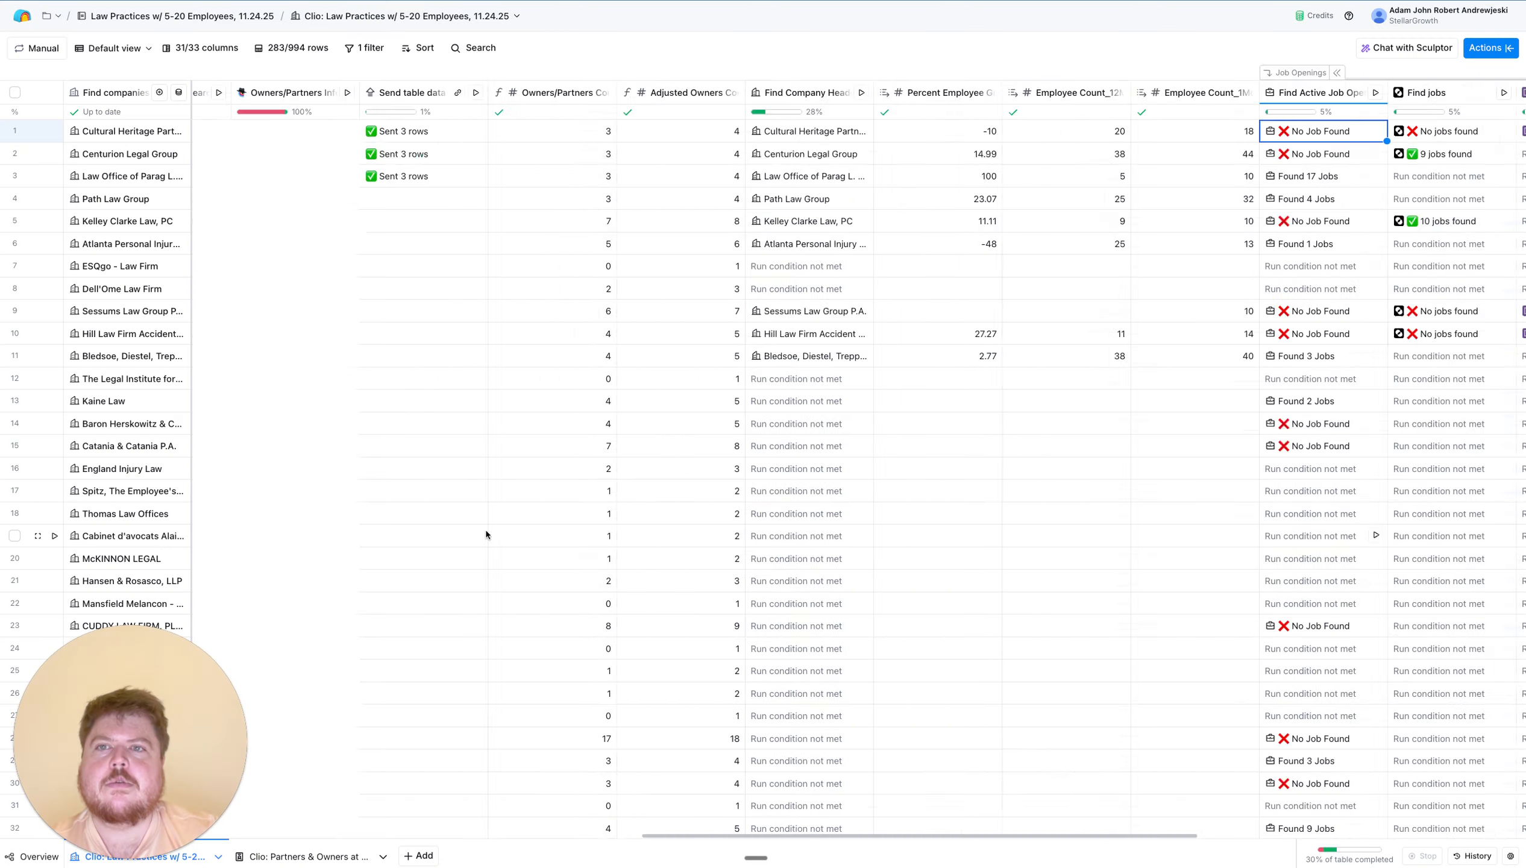
Switch to the Clay table and review which data columns exist for each law firm
scroll(486, 534, left, 10)
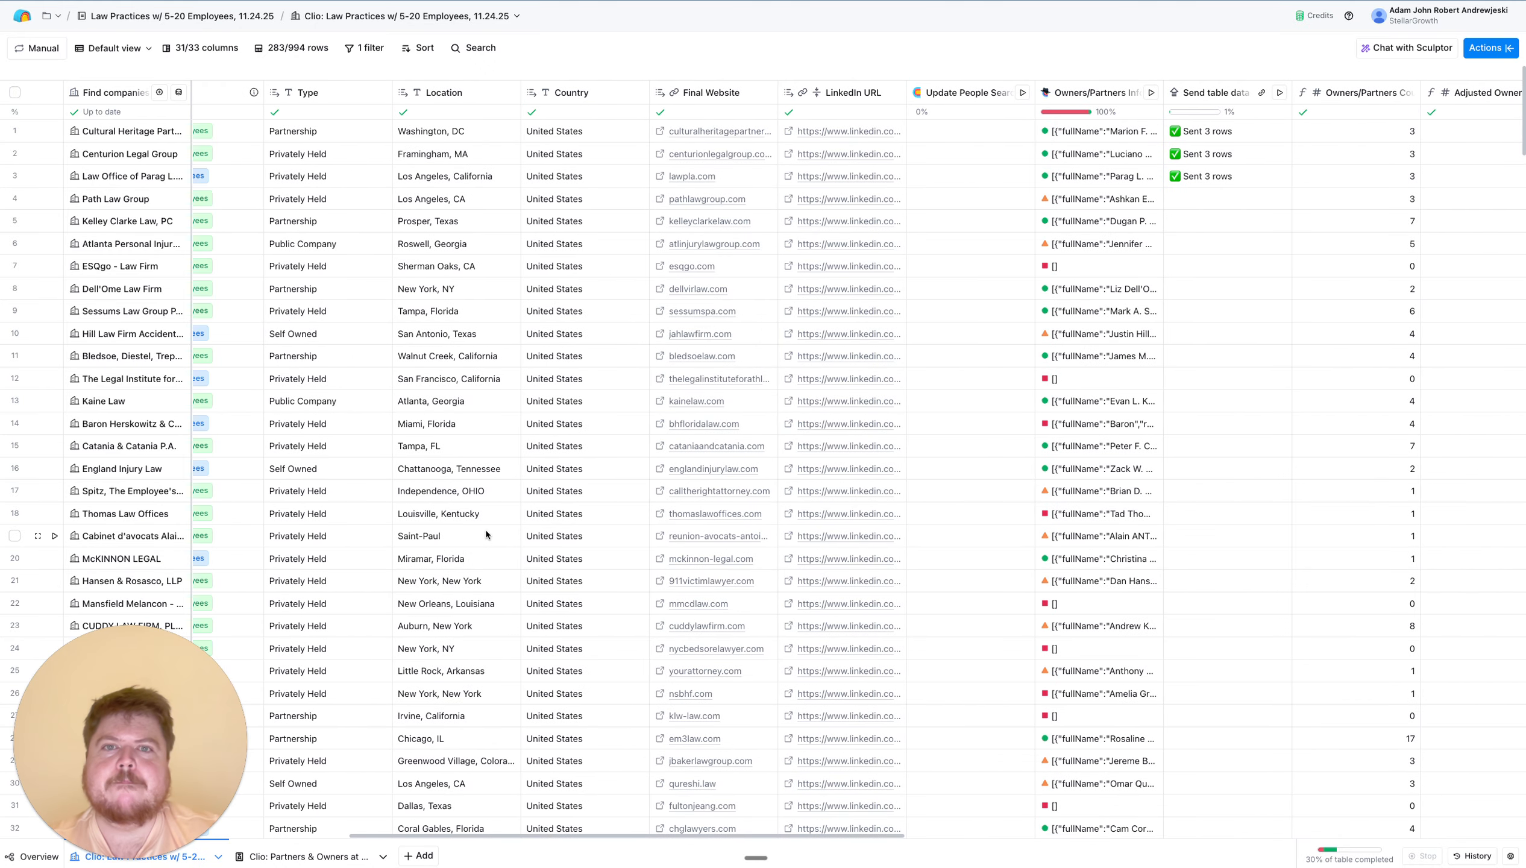
scroll(485, 529, right, 15)
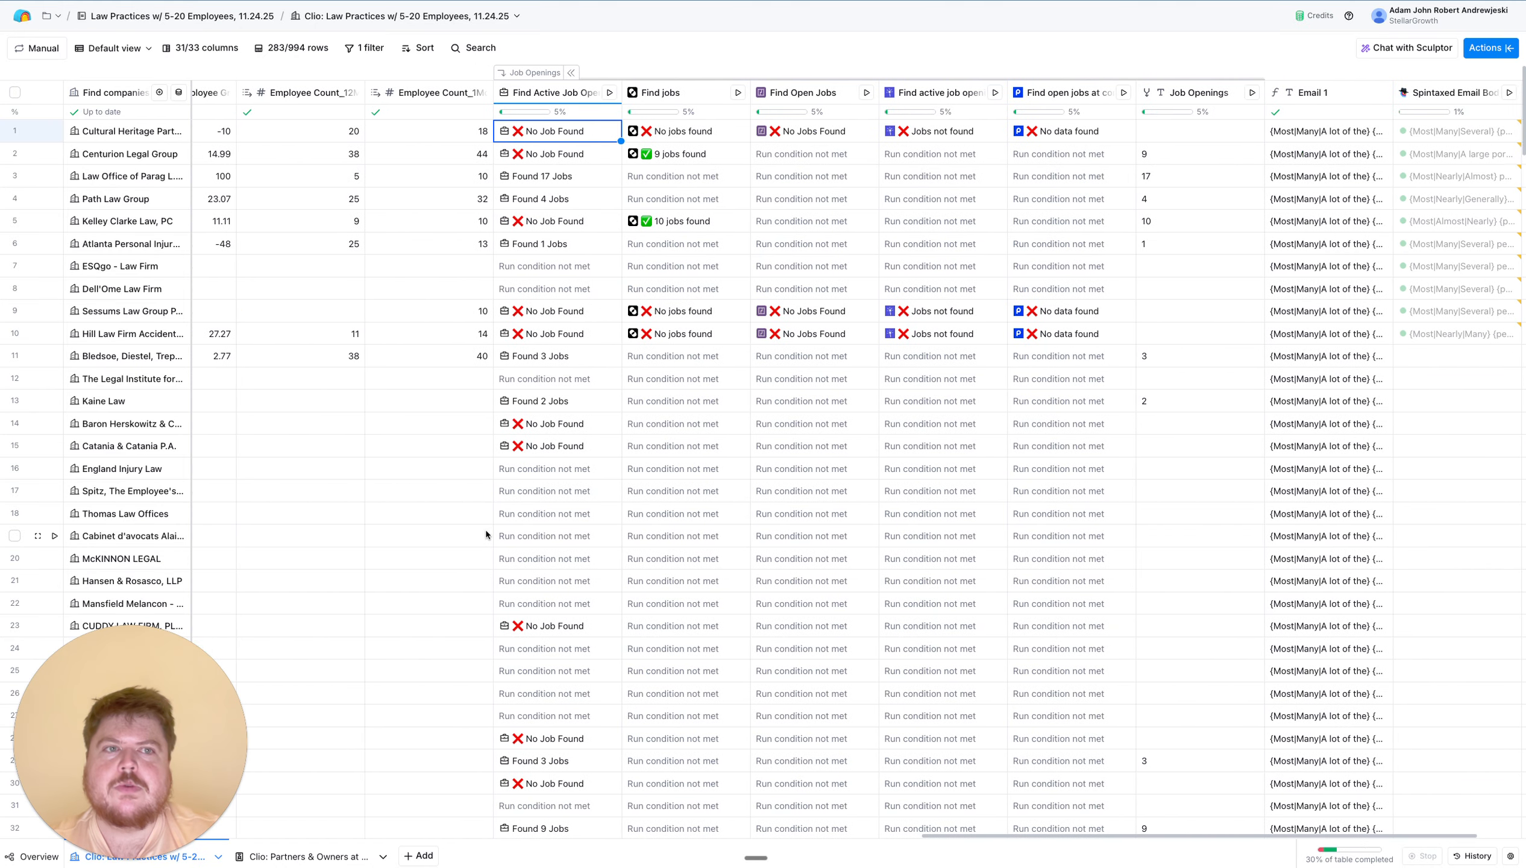
scroll(485, 529, right, 3)
scroll(486, 534, left, 1)
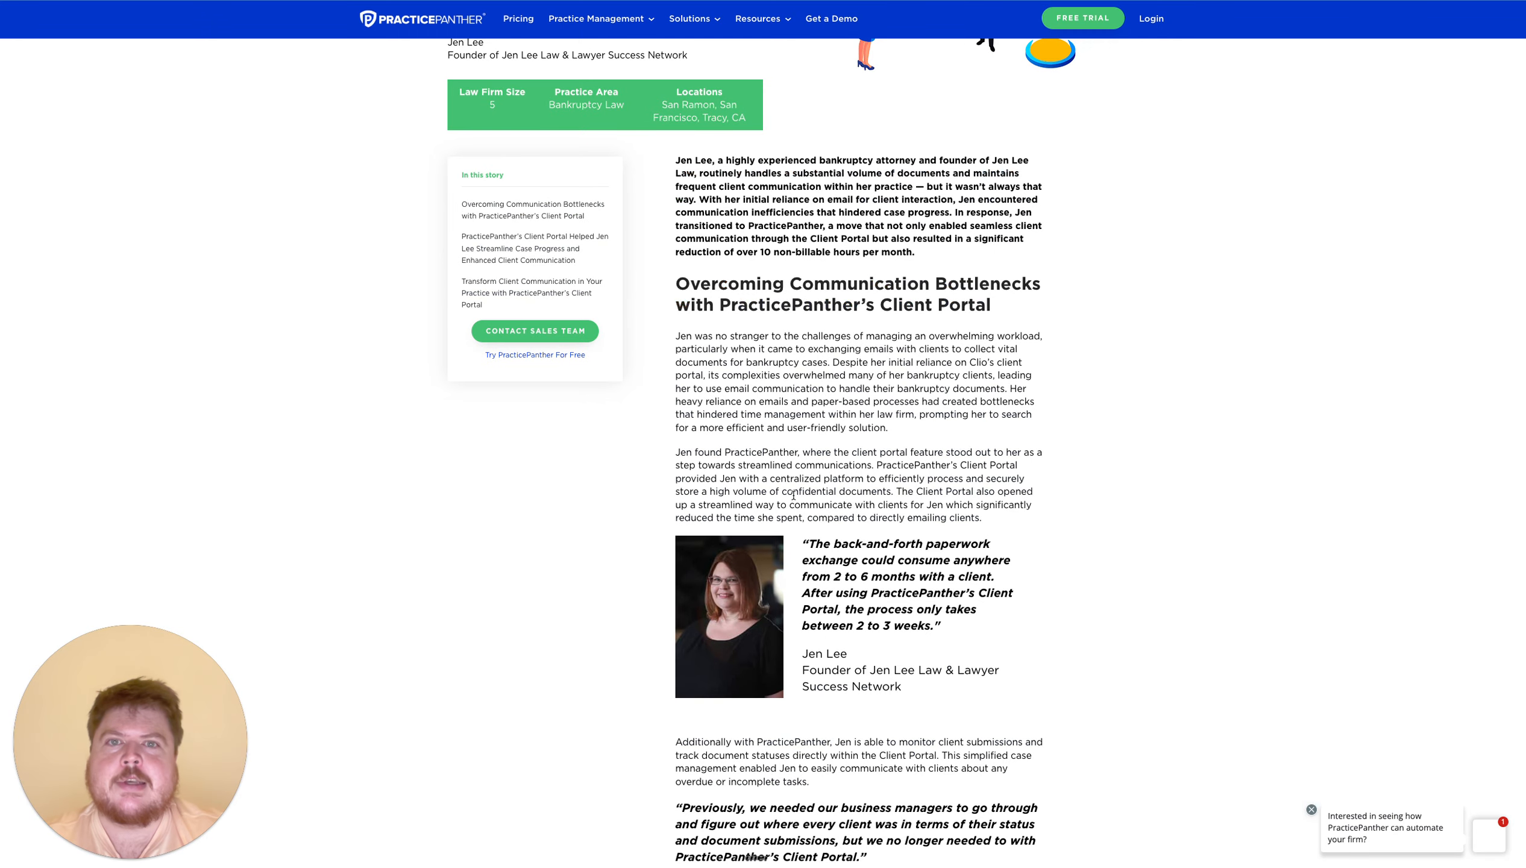
Switch to the PracticePanther Client Portal case study and read through its sections
scroll(793, 494, up, 5)
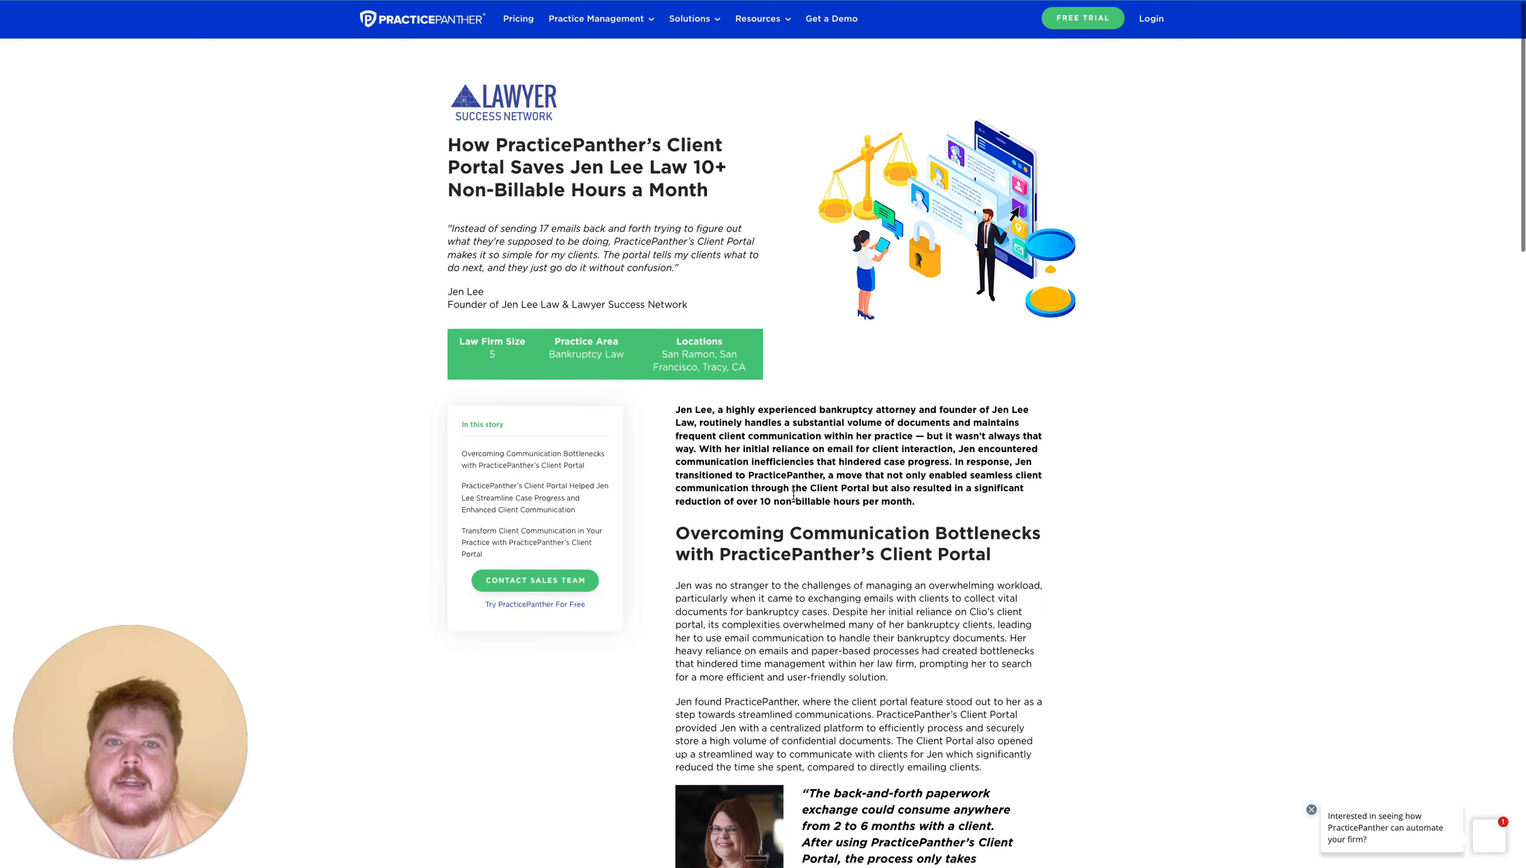
scroll(763, 687, down, 5)
scroll(763, 687, down, 5)
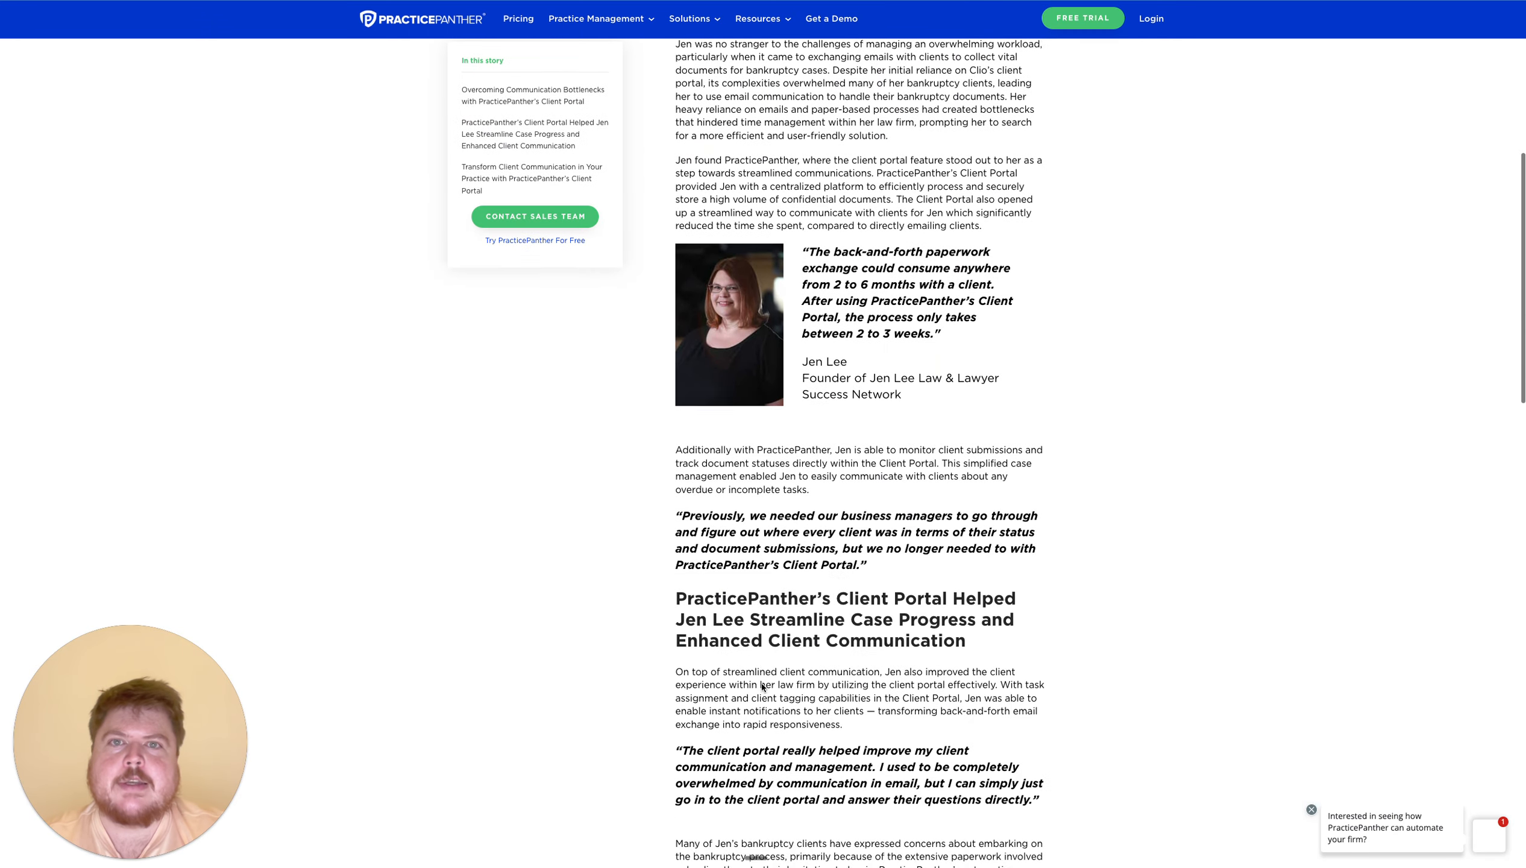
scroll(762, 681, up, 9)
scroll(758, 672, down, 17)
scroll(758, 672, up, 12)
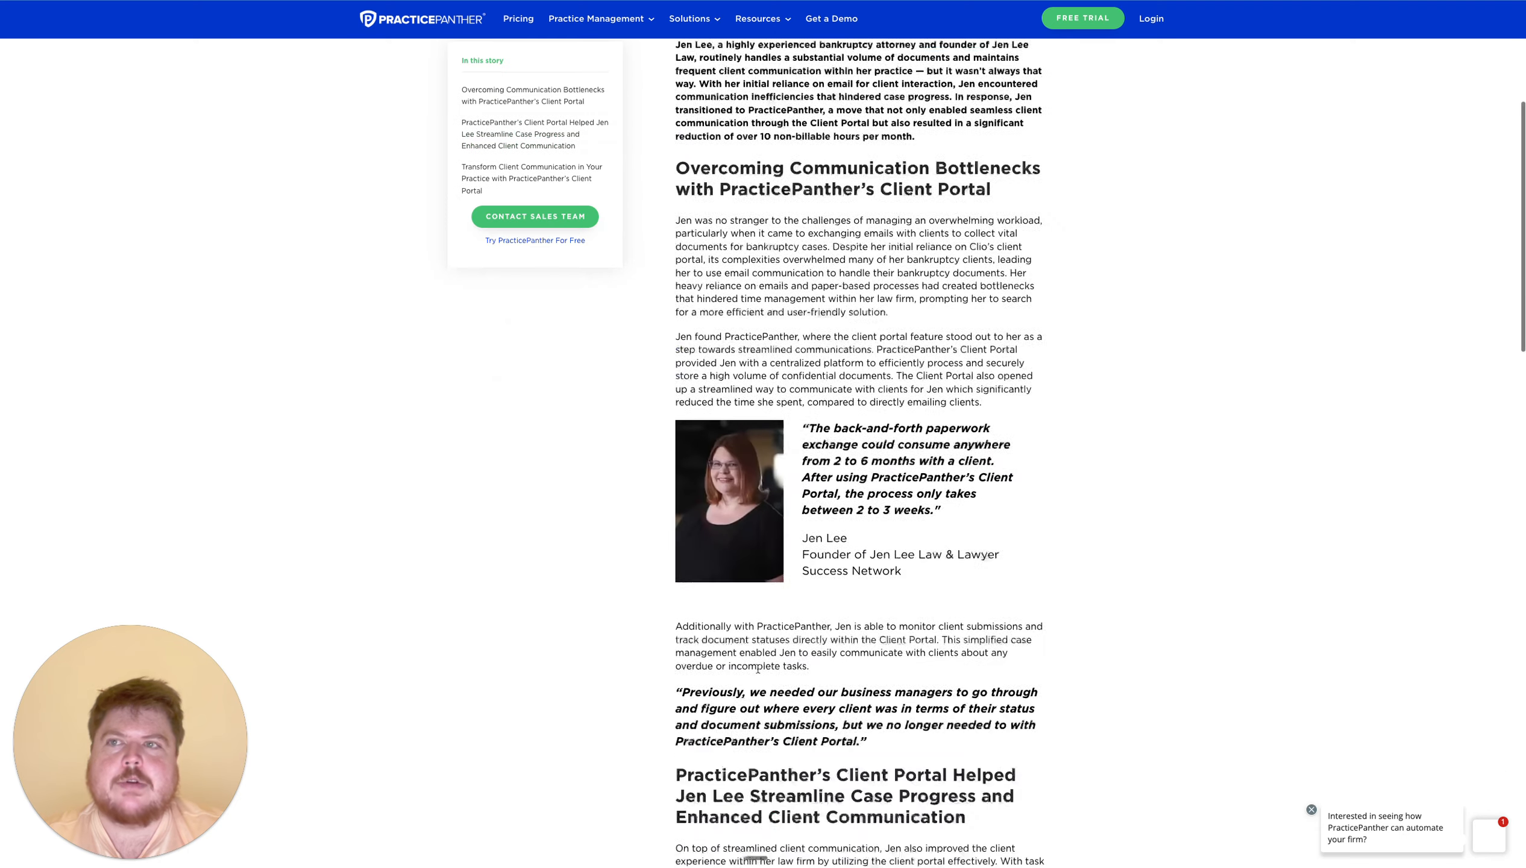
scroll(569, 427, down, 9)
scroll(567, 426, down, 8)
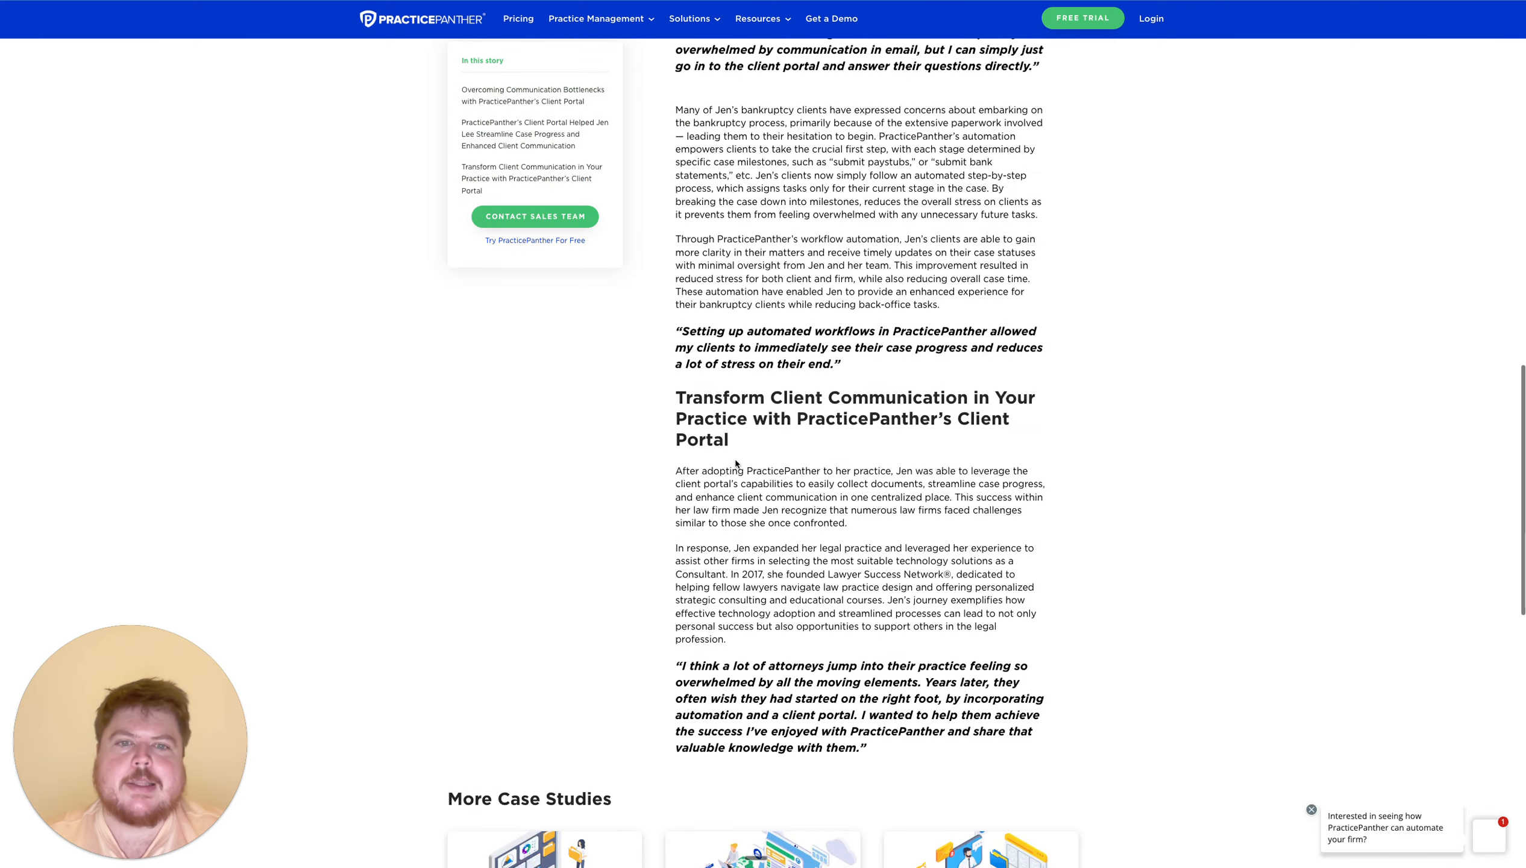
Copy the case study's body text, from the opening summary to the closing quote
scroll(821, 510, up, 3)
drag(890, 756, 677, 392)
scroll(819, 515, up, 9)
scroll(814, 526, up, 6)
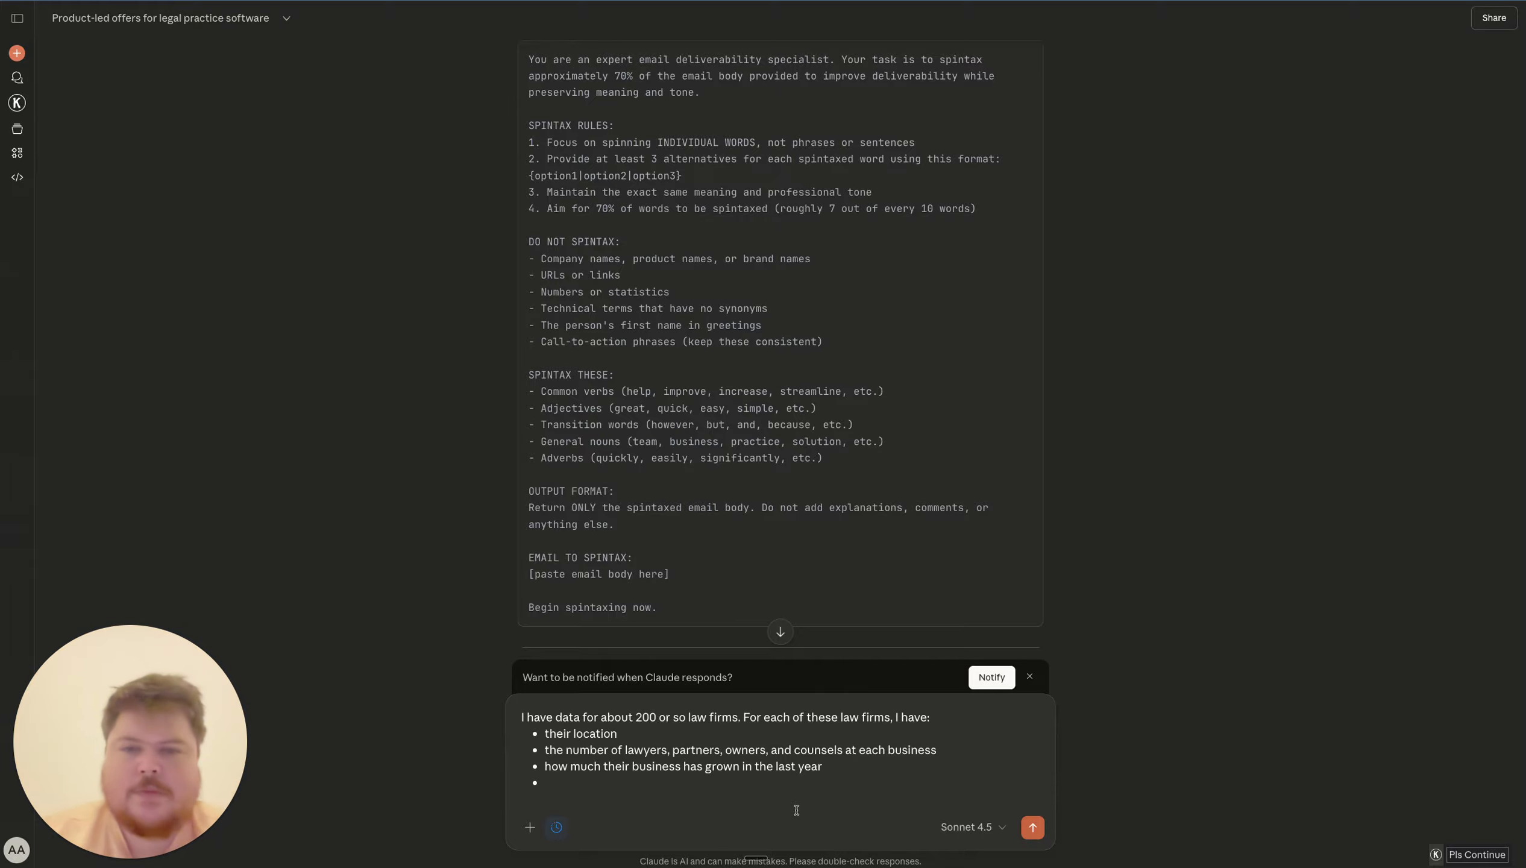
Return to the Claude message and insert the opening line "We are practice panther, here is a case study:" above the draft
key(Return)
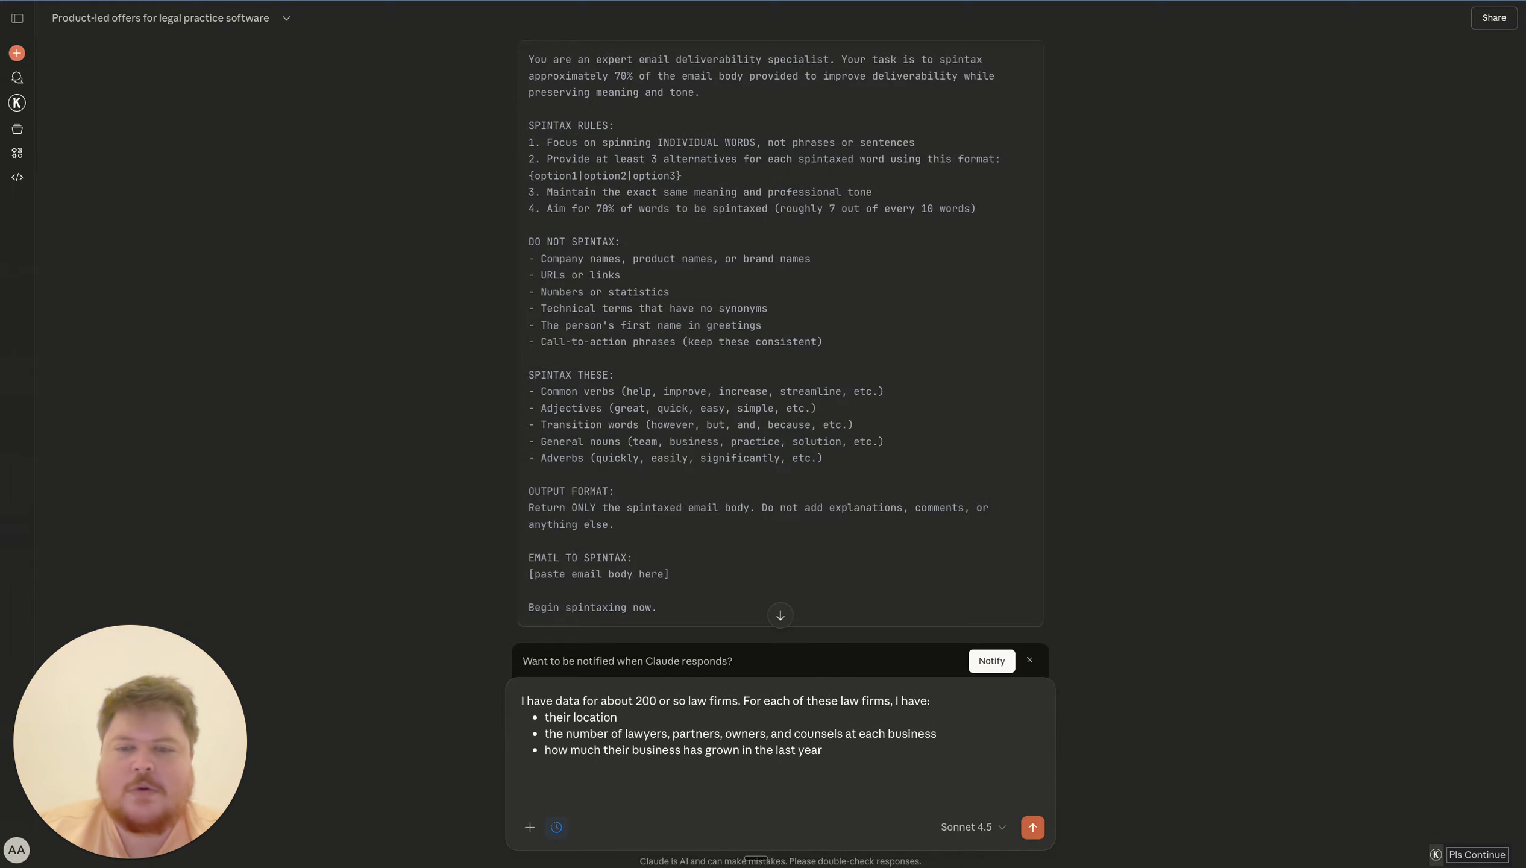
click(522, 702)
key(shift+Return)
key(shift+Return)
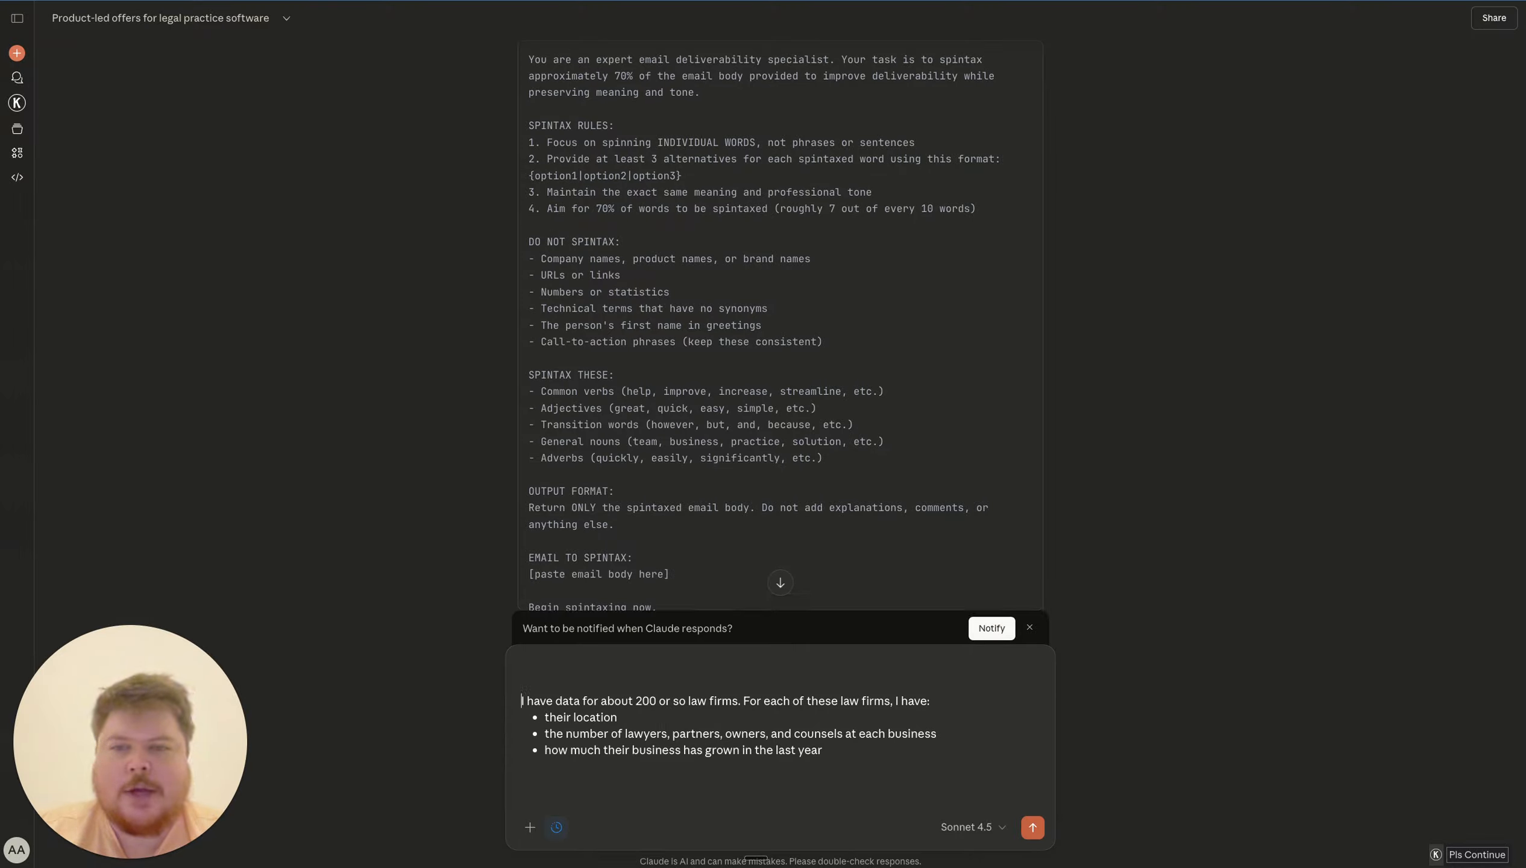
click(554, 671)
text(We are )
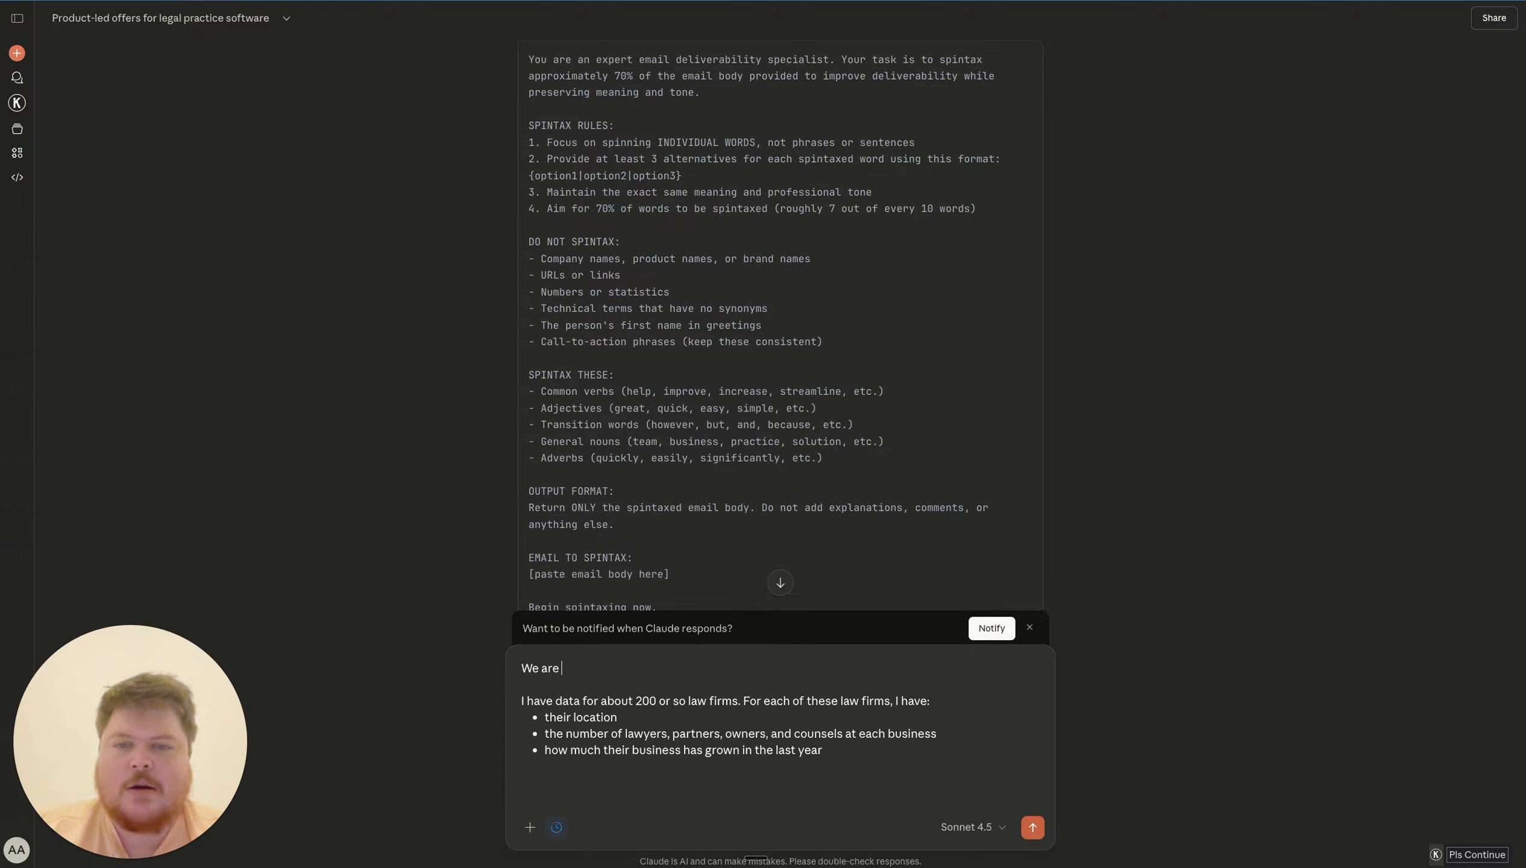
text(practice panther)
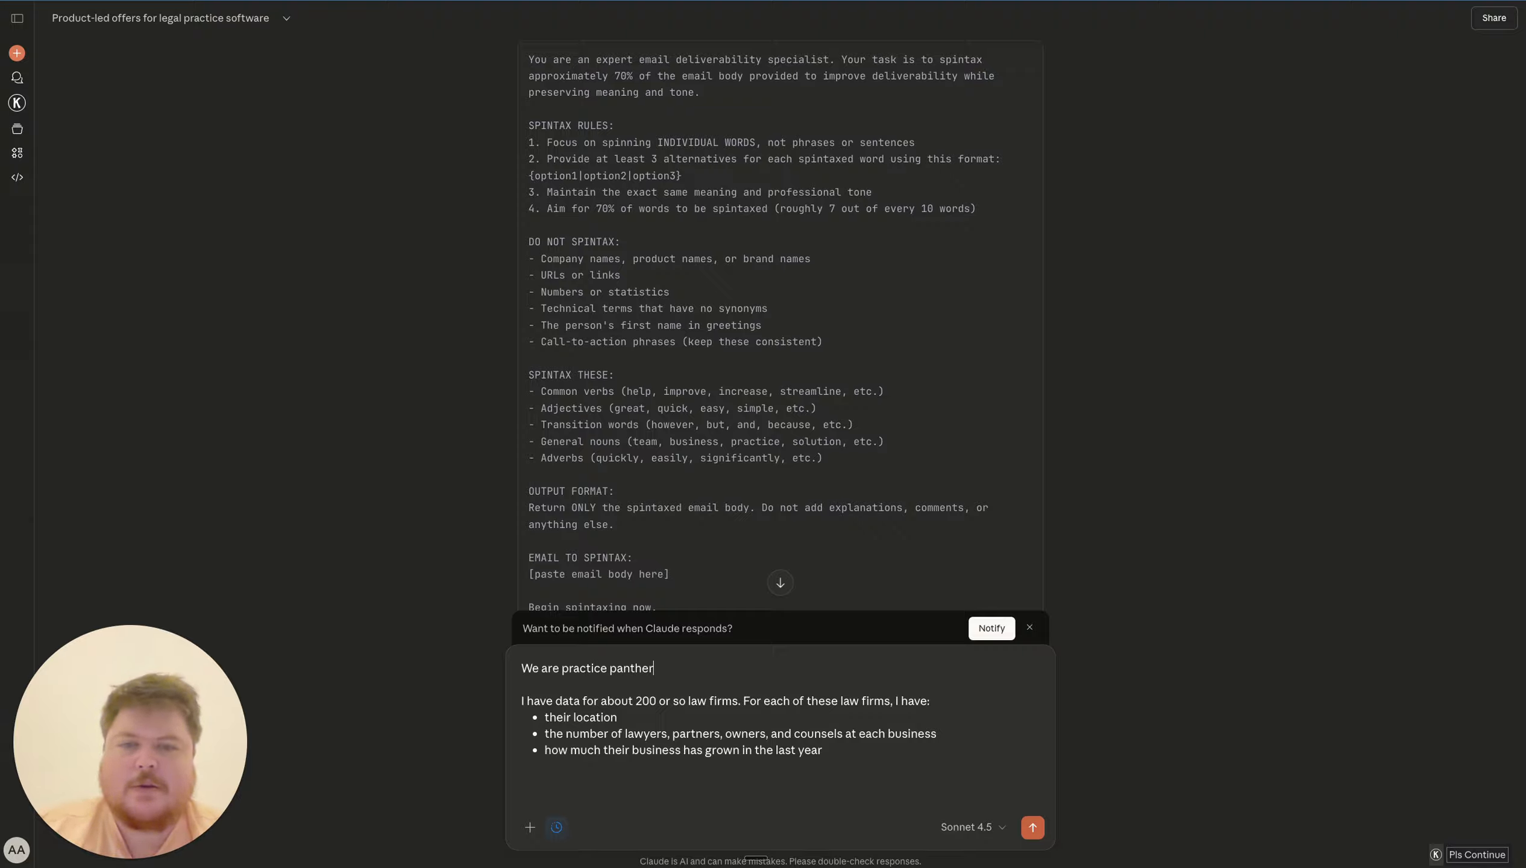
text(, here is a case study:)
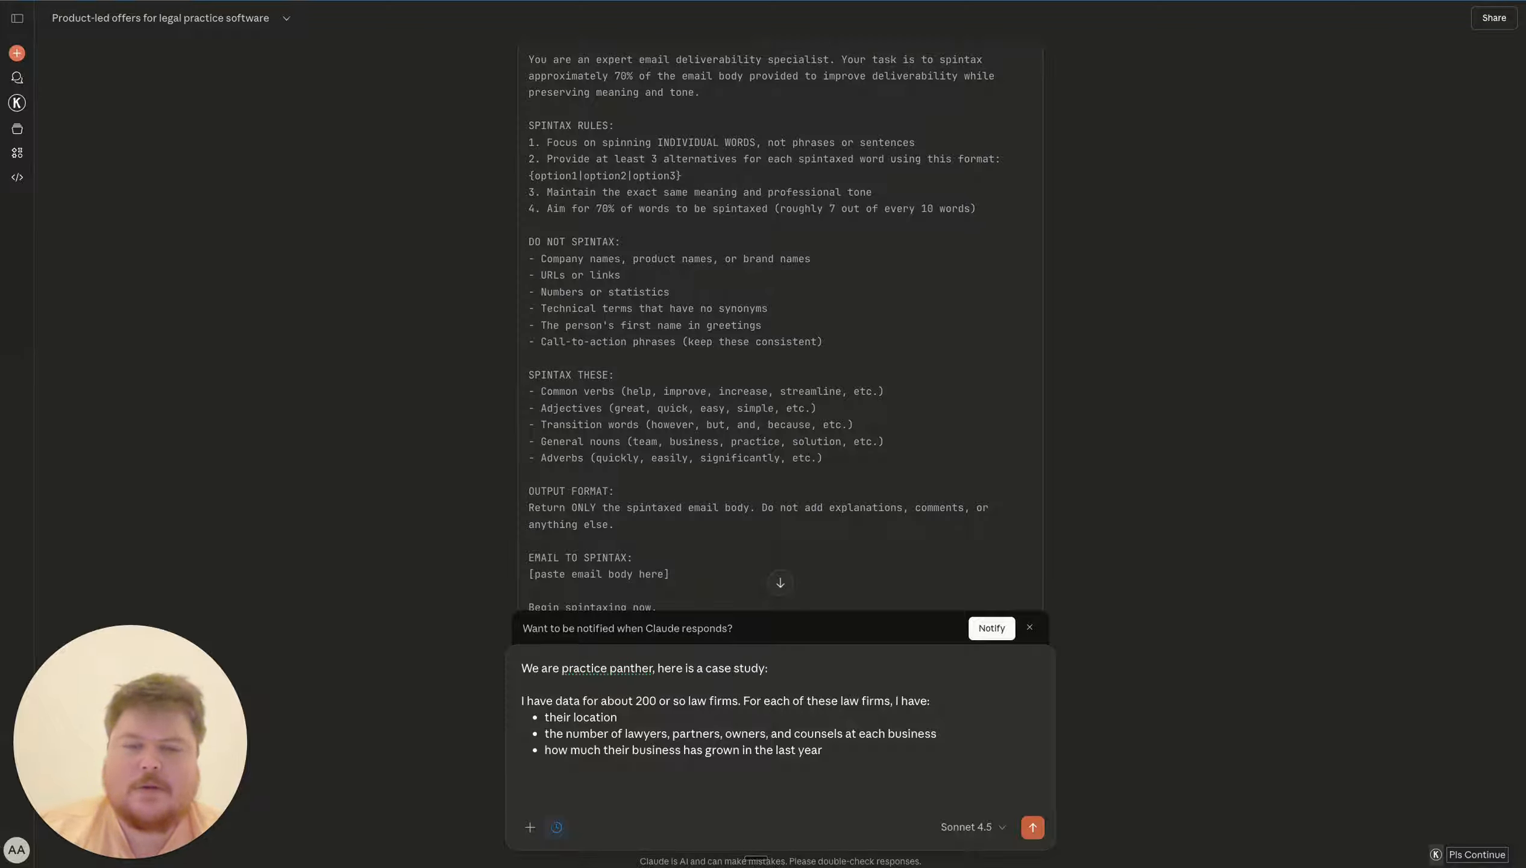
Attach the copied case study text, end the opening line with "(attached)" instead of the colon, and remove the extra blank line
key(Return)
key(ctrl+v)
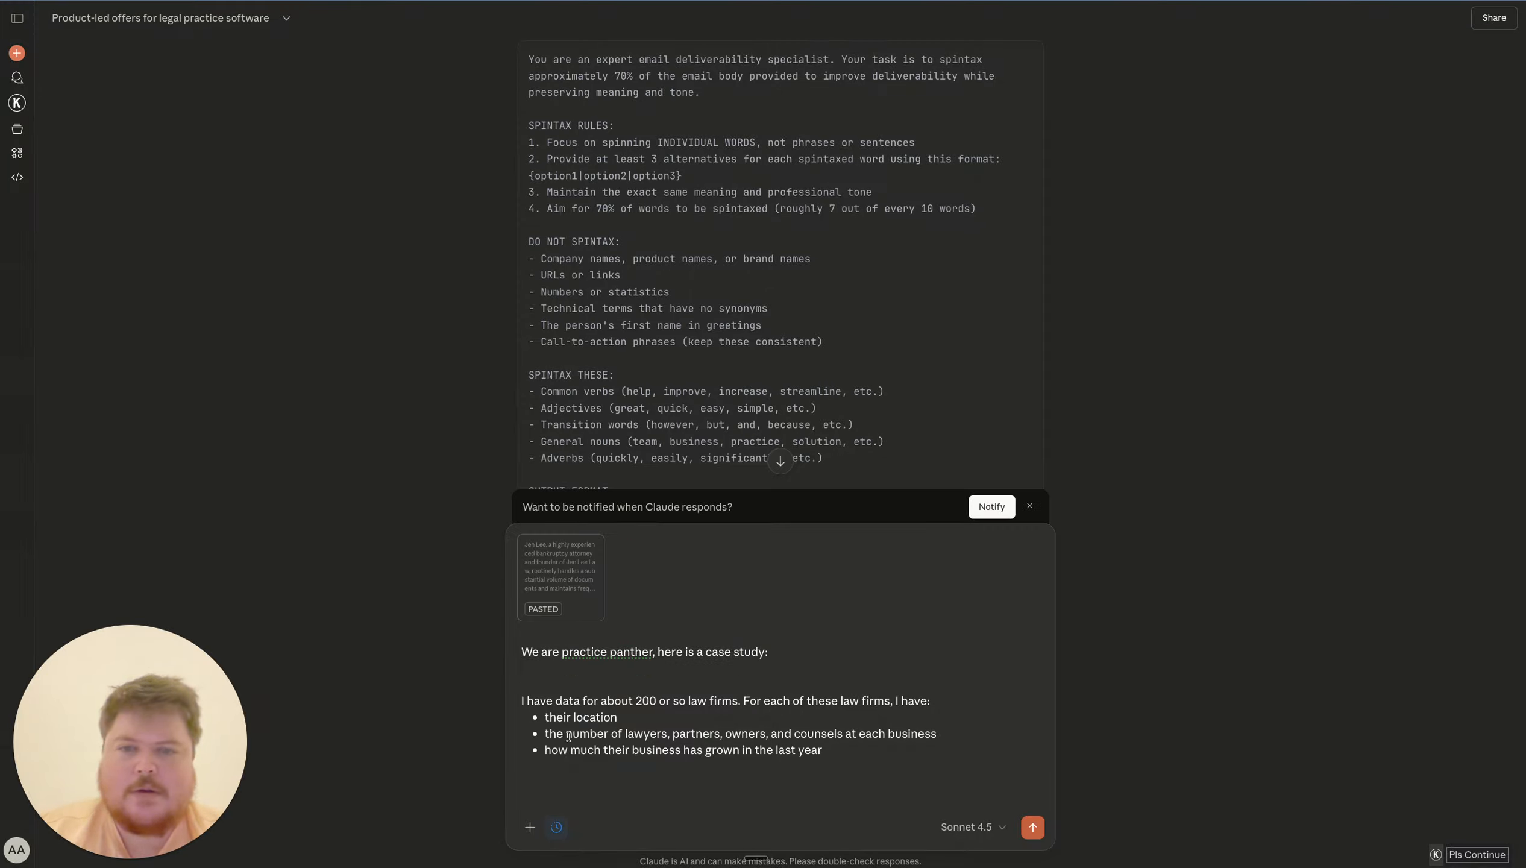
click(774, 661)
key(BackSpace)
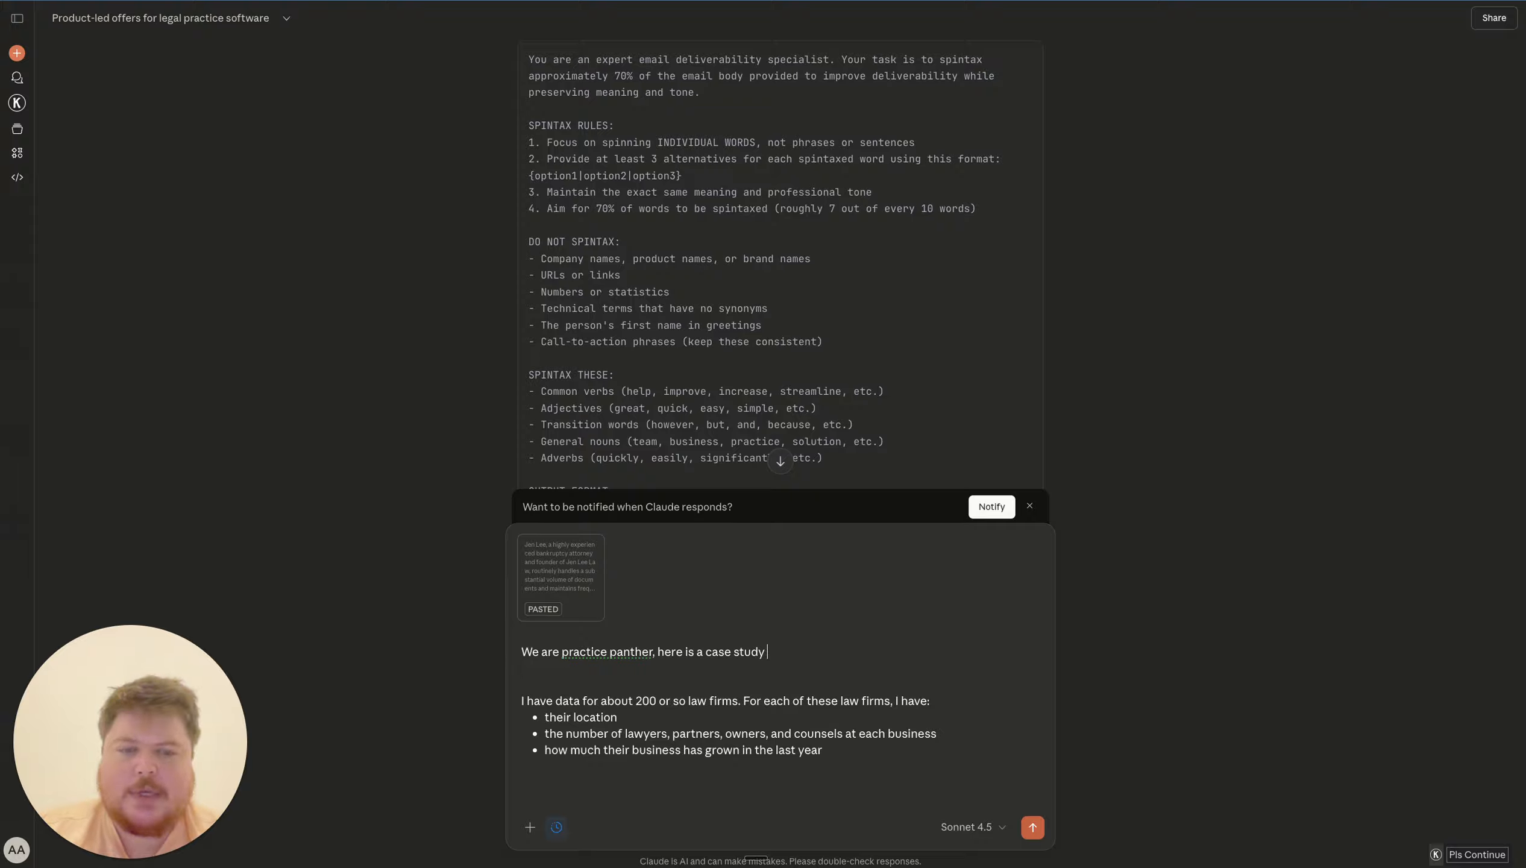
text((attached))
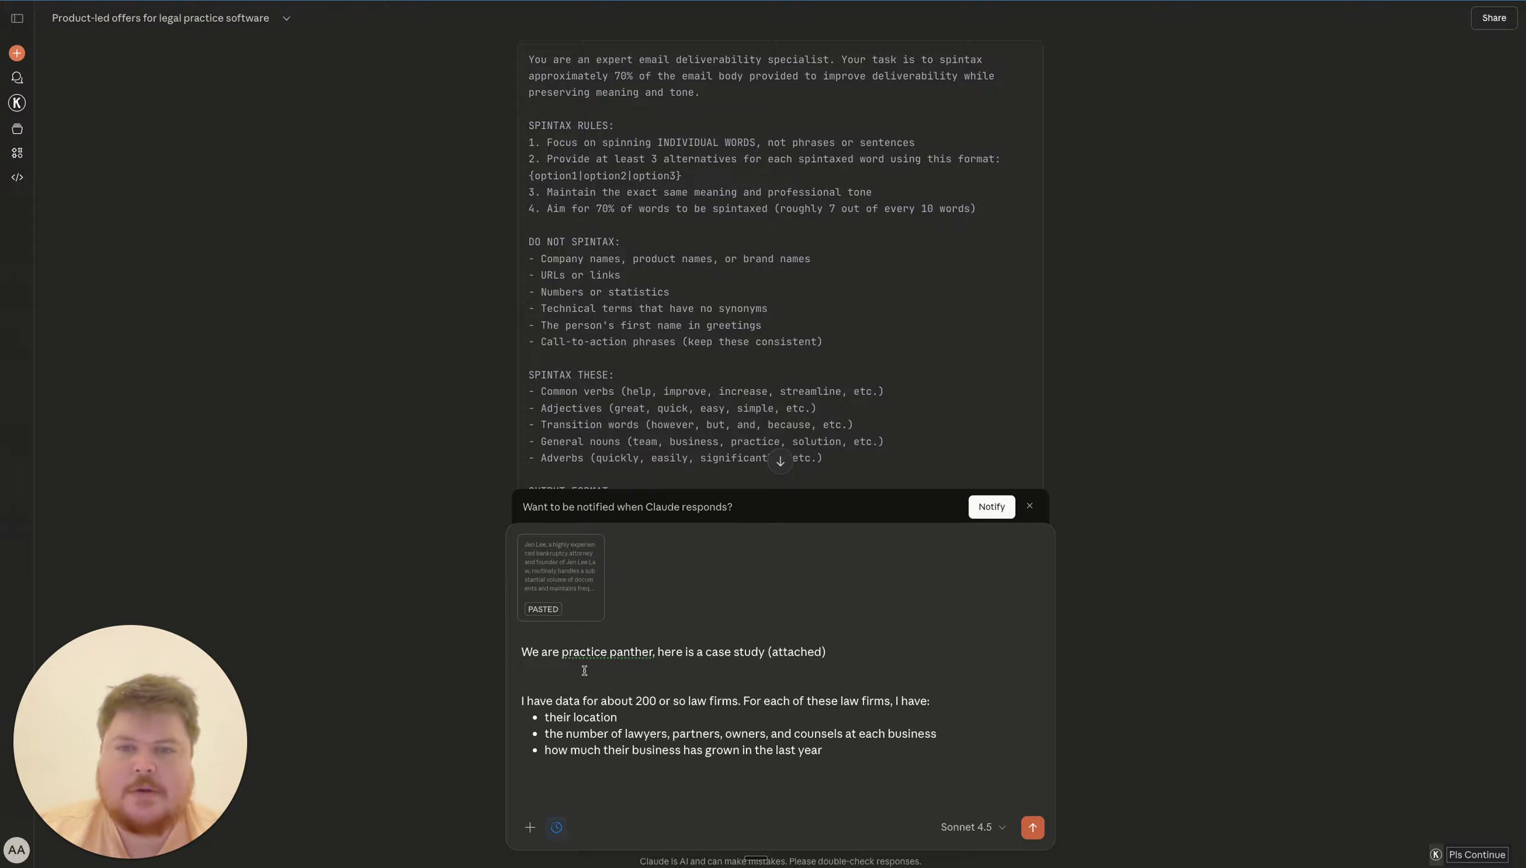
click(560, 669)
key(BackSpace)
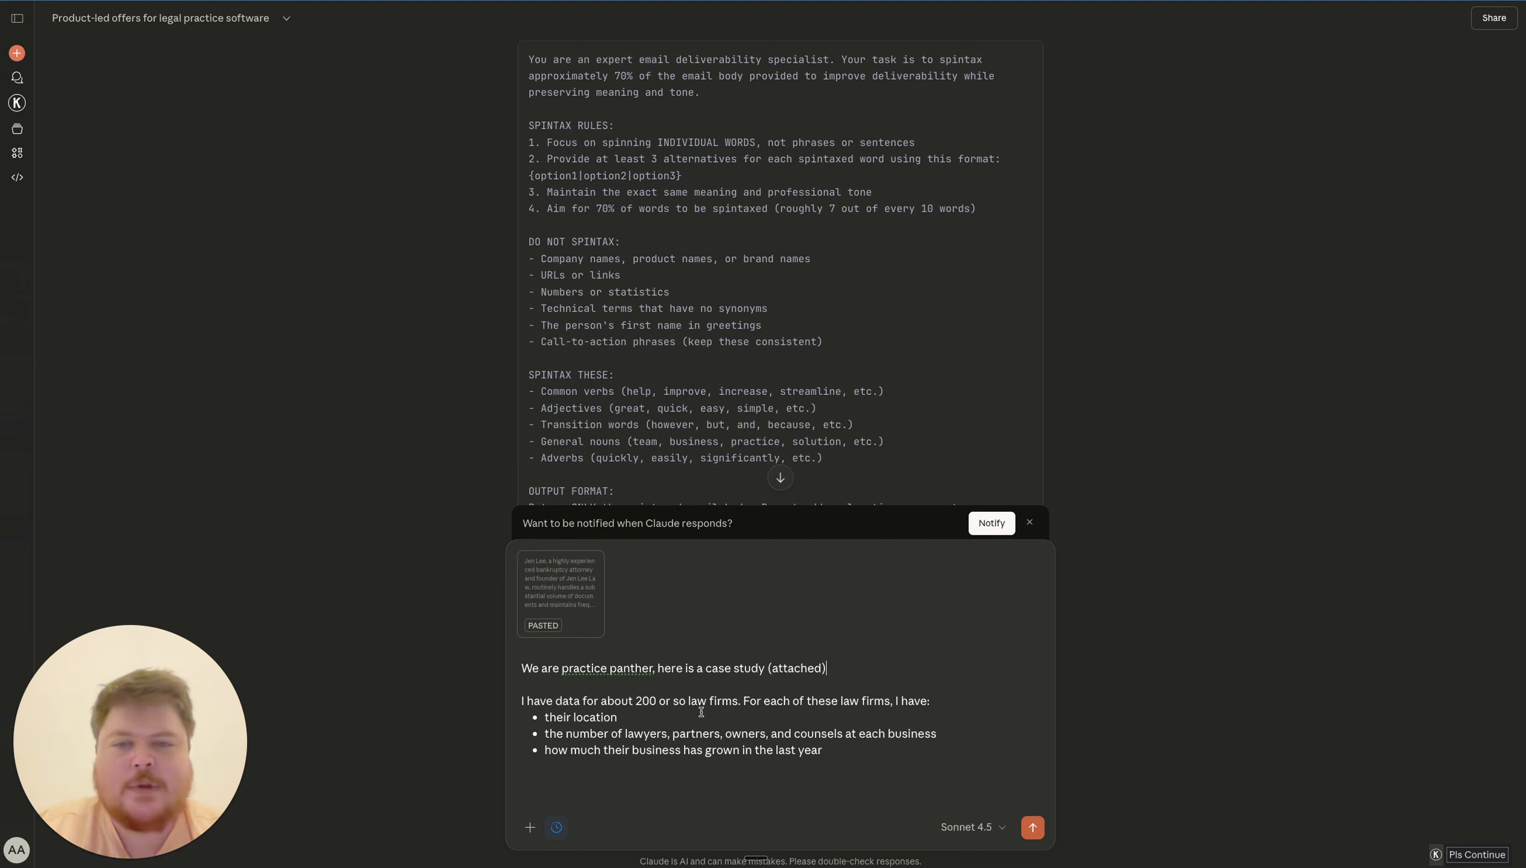
Specify "personal injury" law firms in the message and add the bullet "if they are hiring and for how many lawyers"
click(686, 700)
text(personal injury)
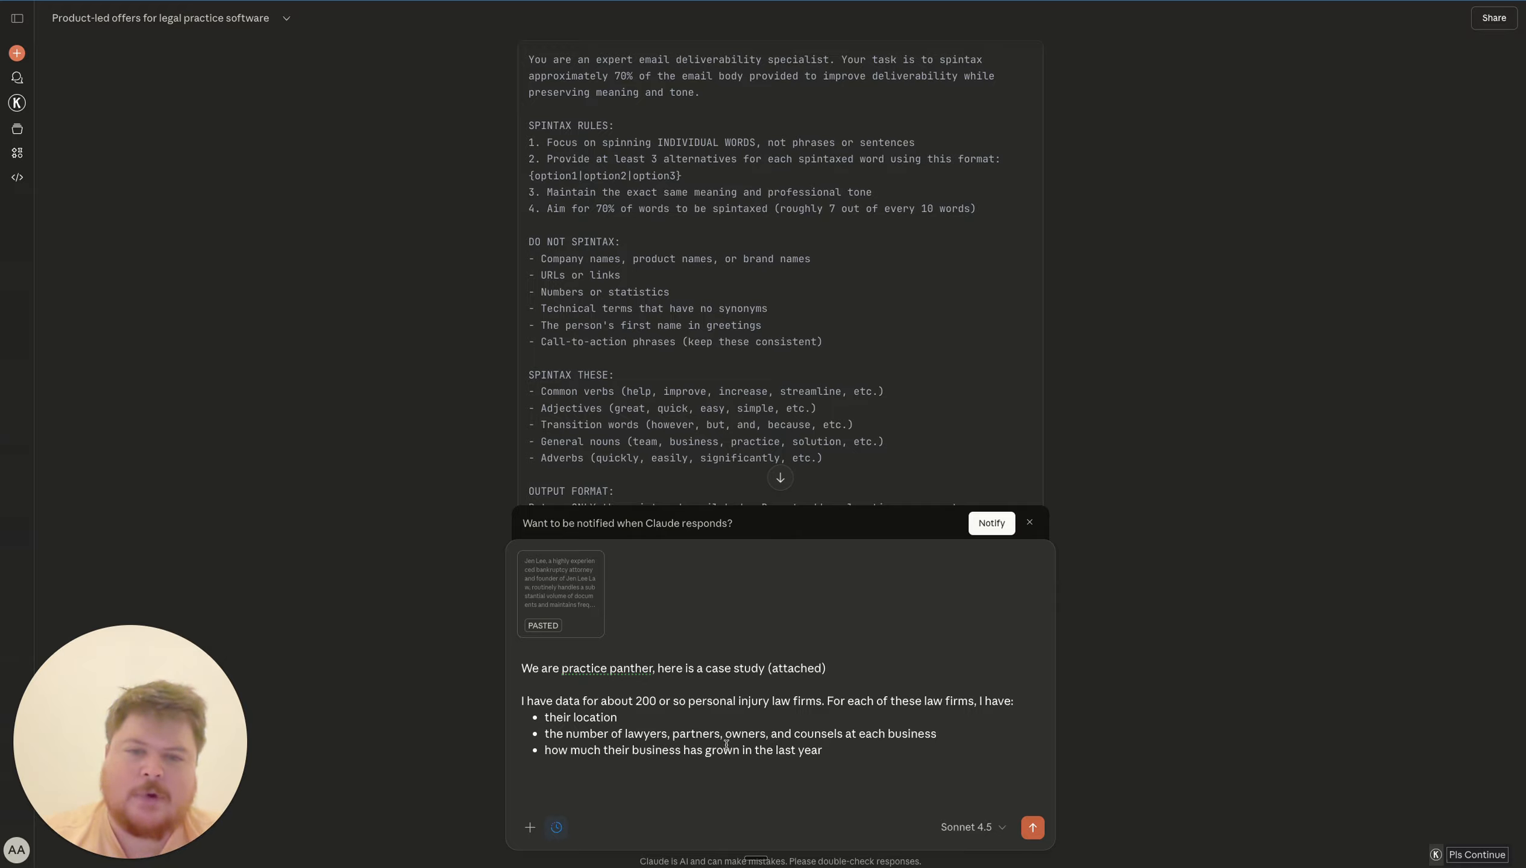
click(830, 752)
key(Return)
text(if the)
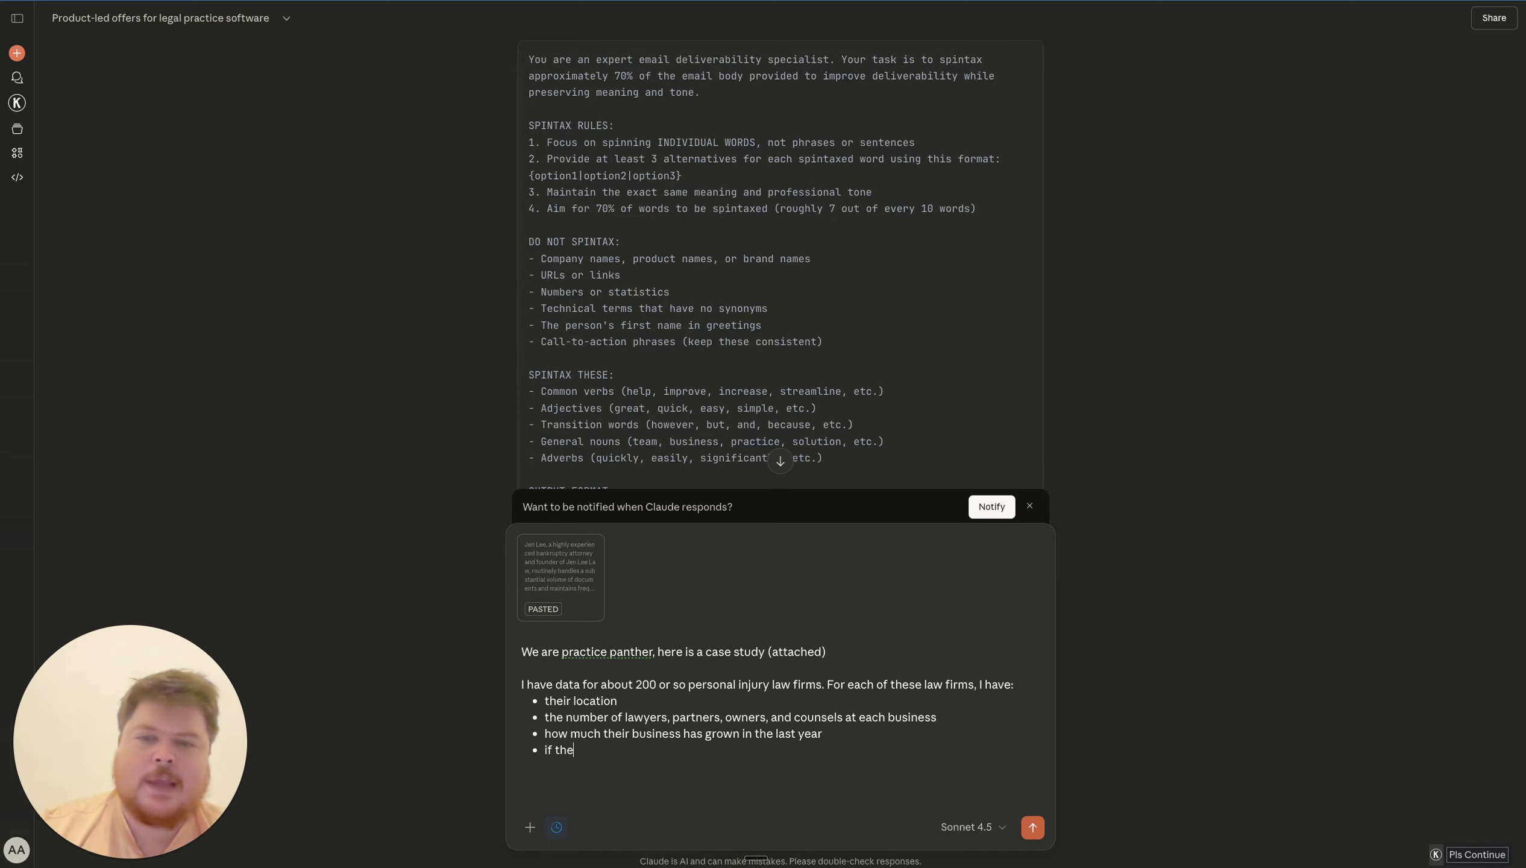
text(y are hiring )
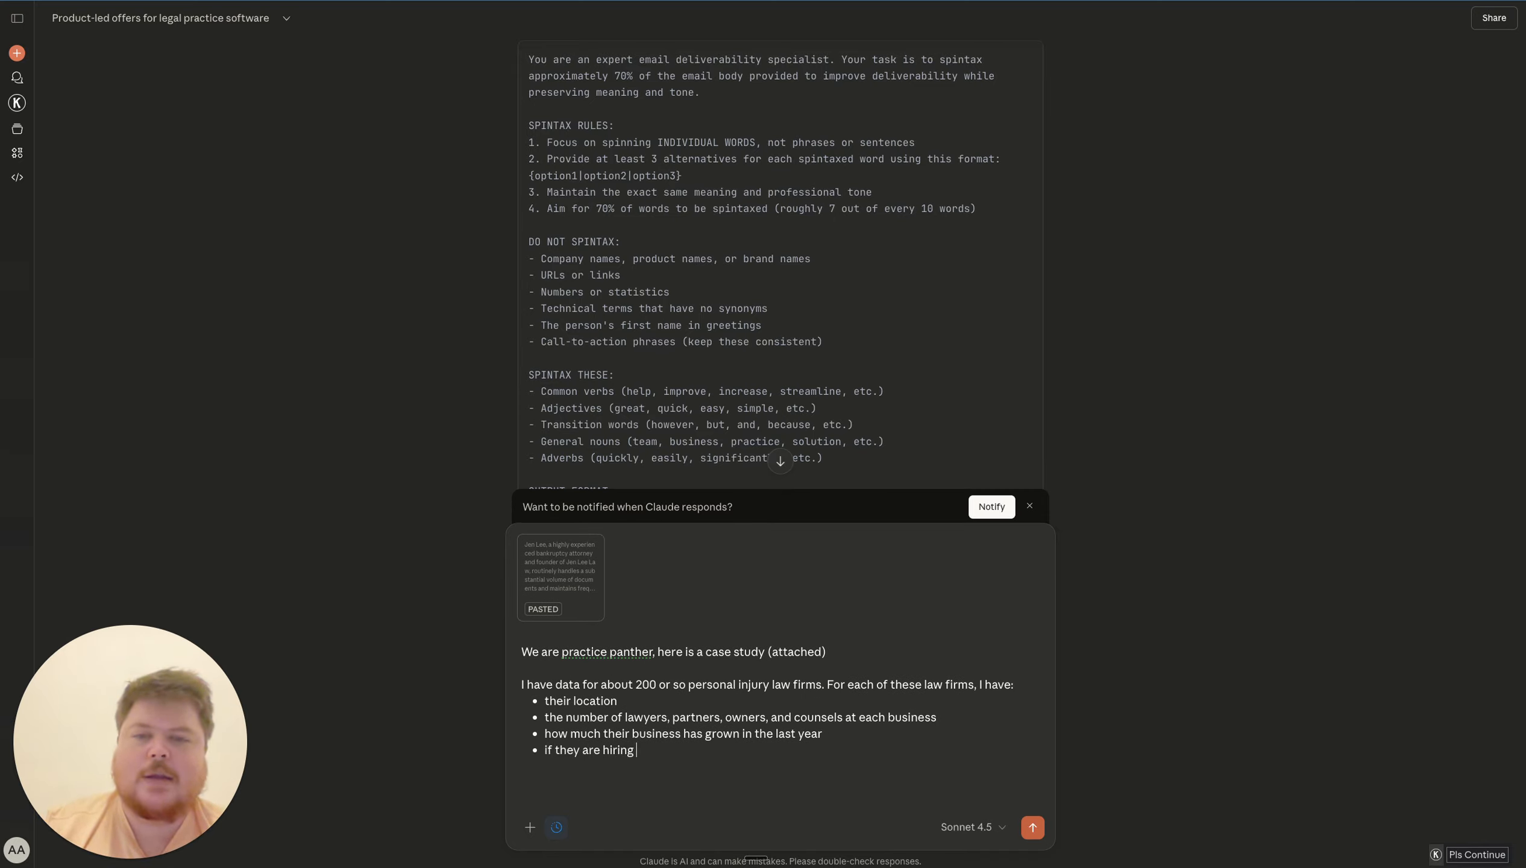
text(and for how ma)
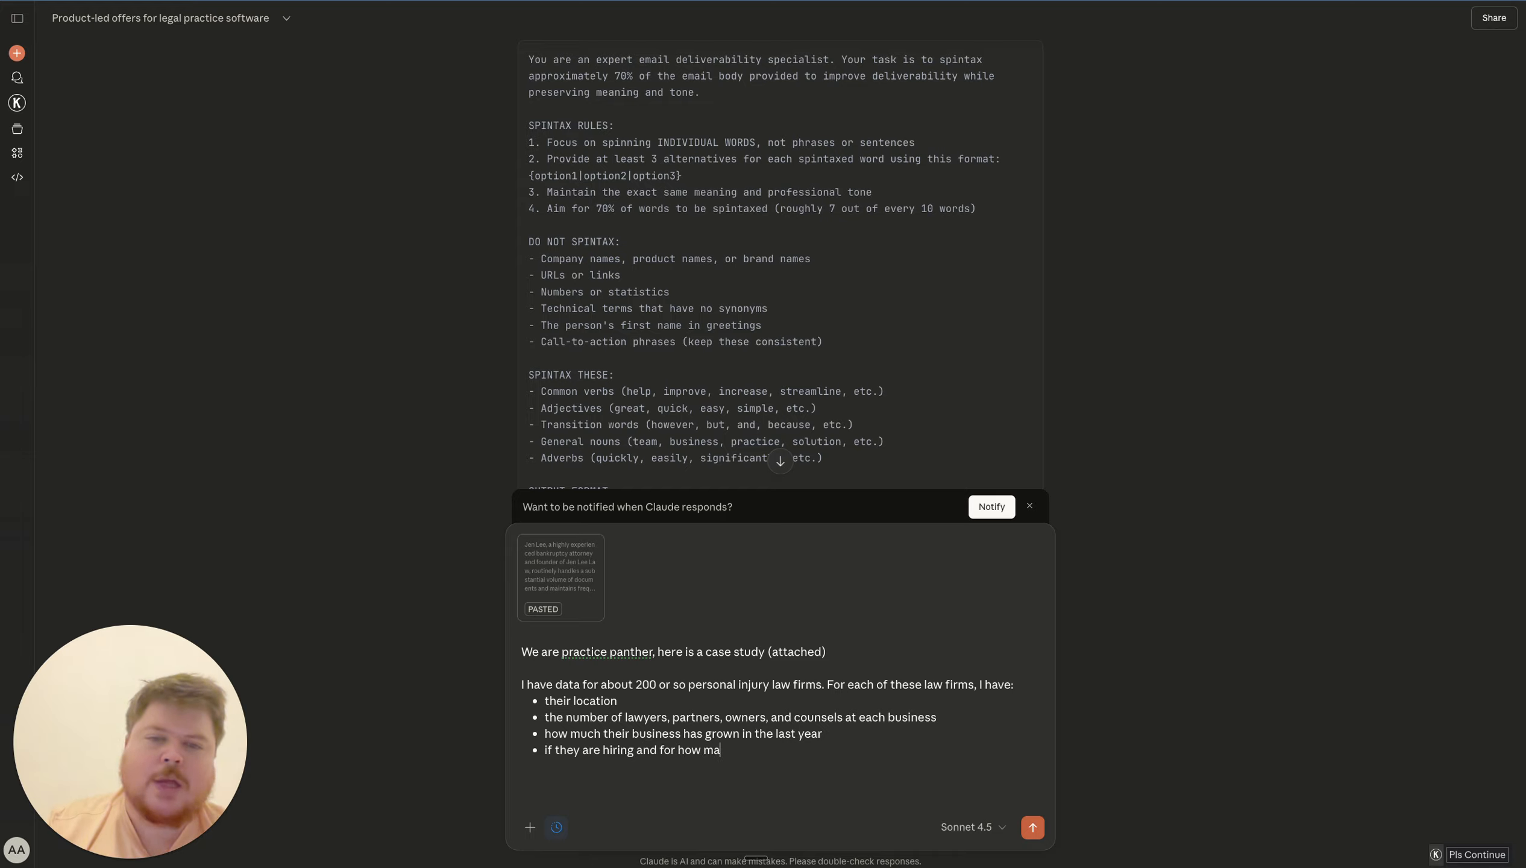
text(ny lawyers)
key(Return)
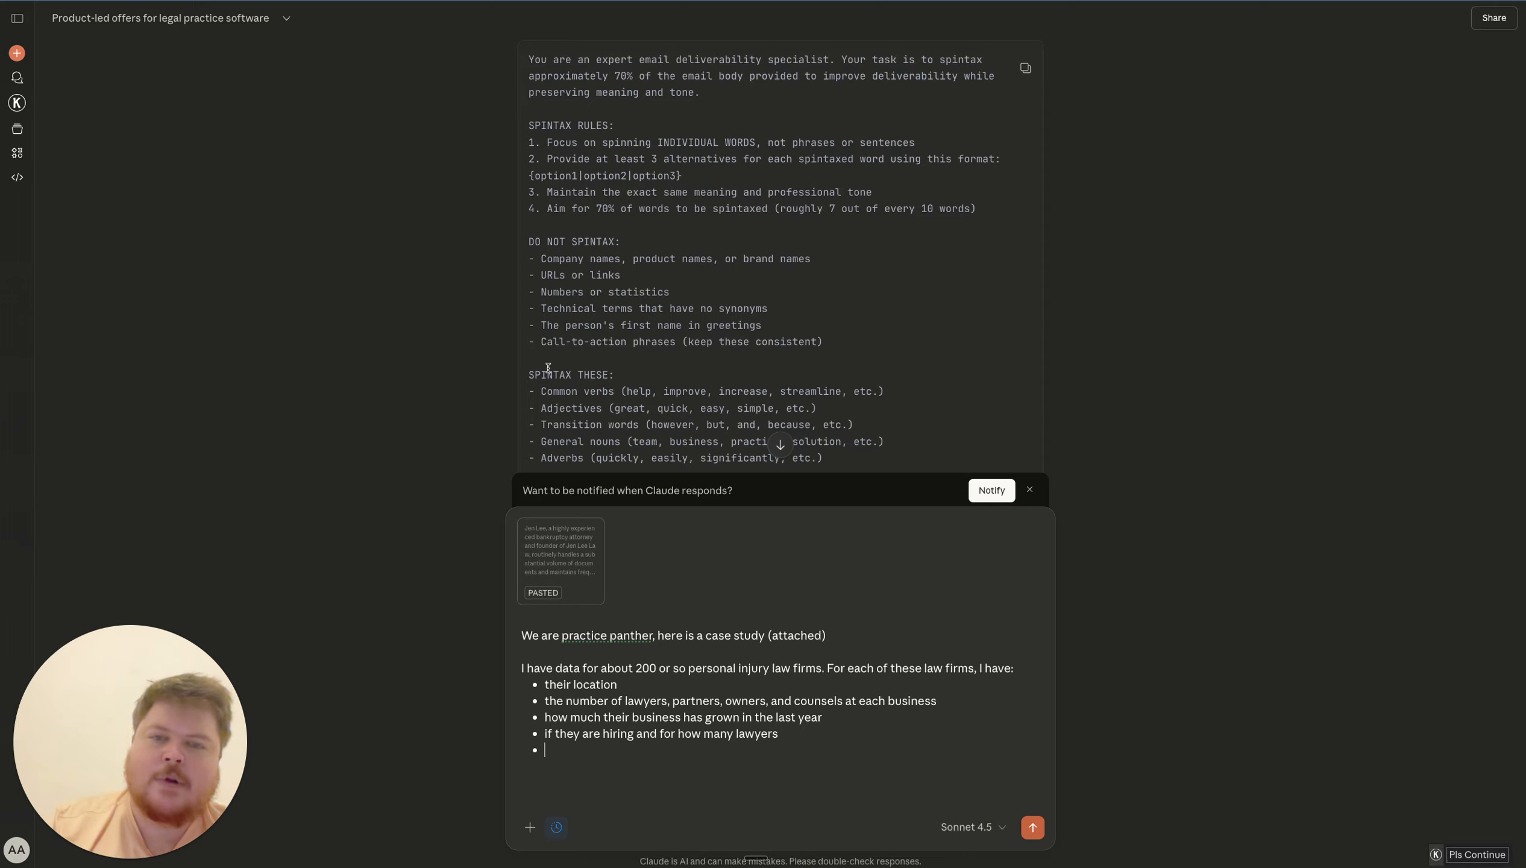
Add the bullet "their webpage" to the list of available law firm data in the Claude message
text(their web)
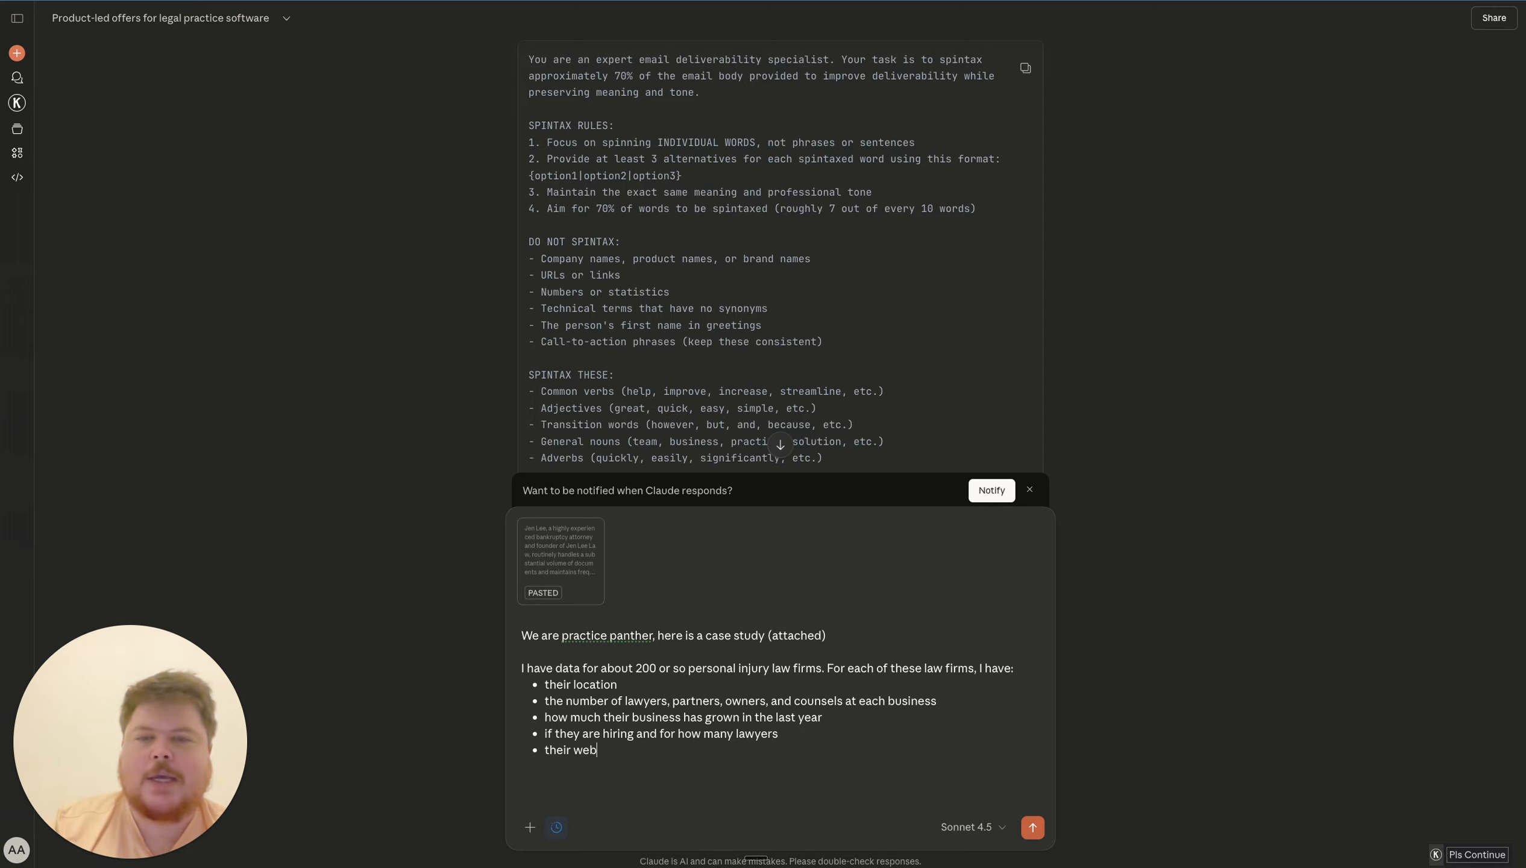
text(page)
key(Return)
Add the bullet "their company linkedin/individual linkedin pages" and end the list with a new paragraph below it
text(their )
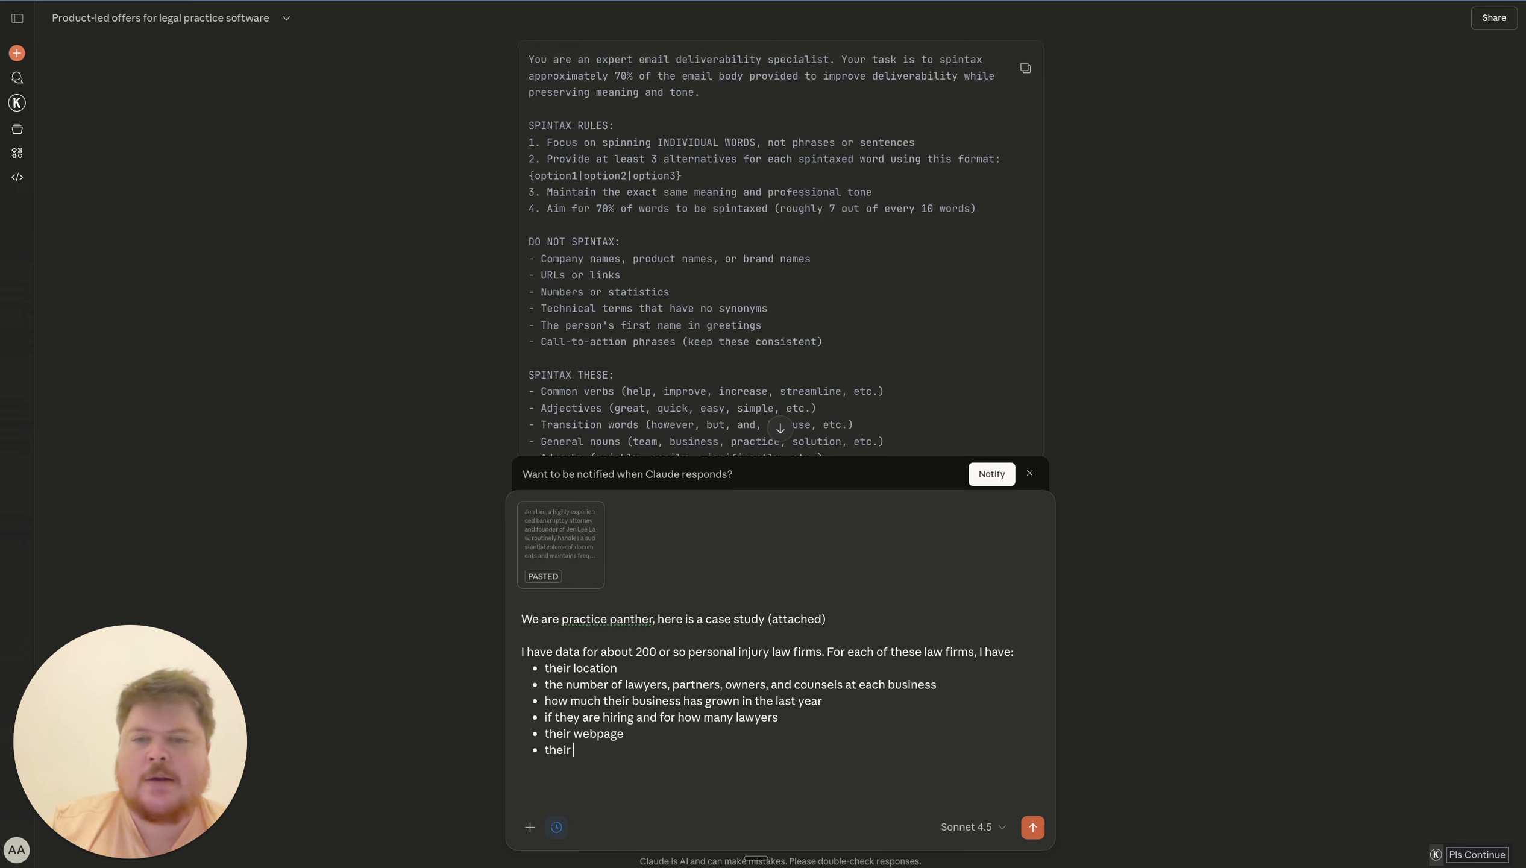
text(company l)
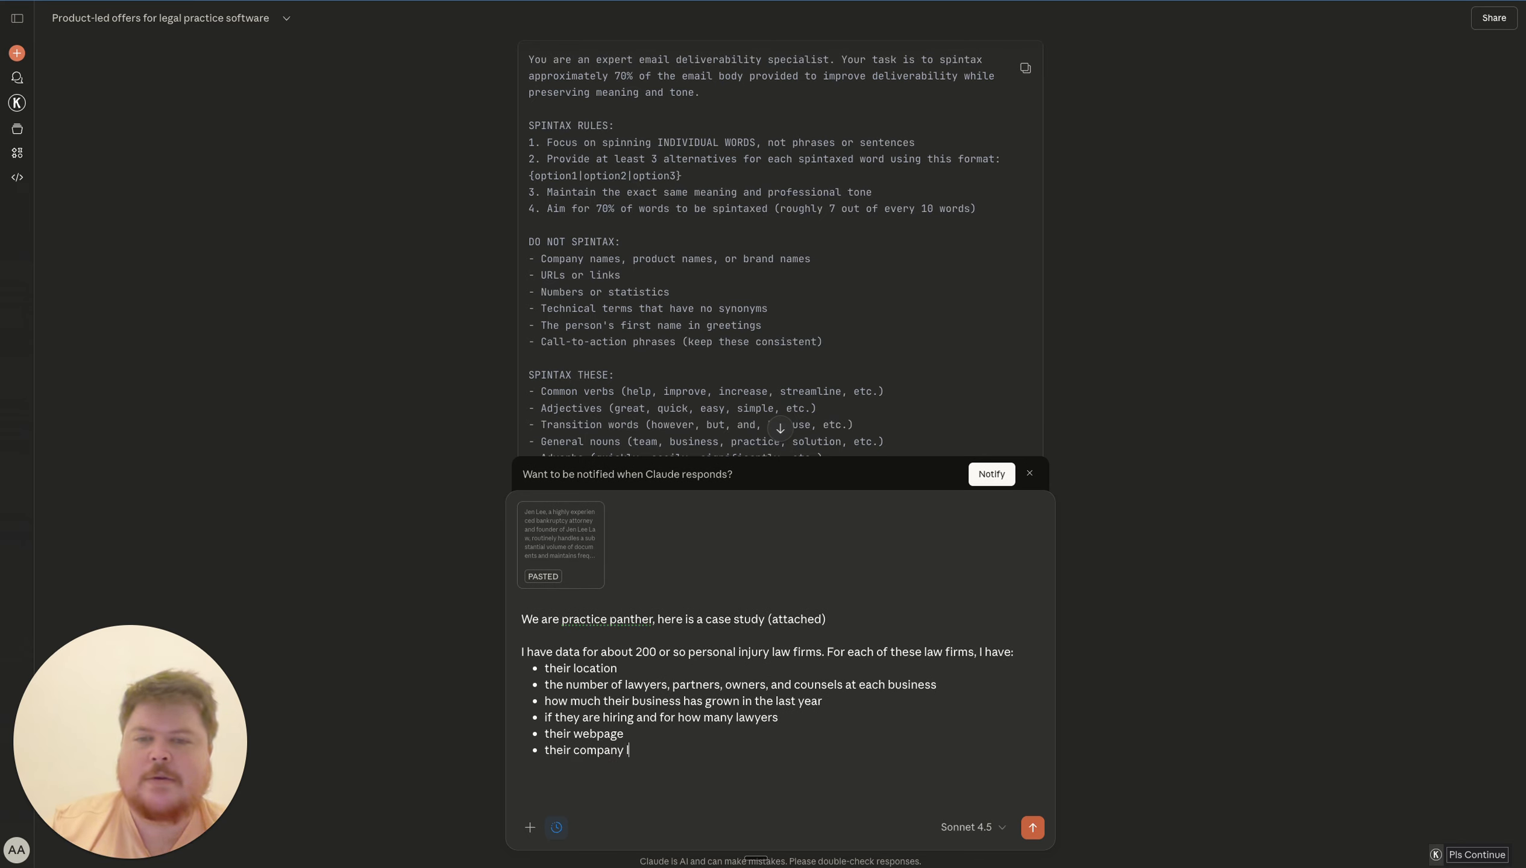
text(inkedin/indi)
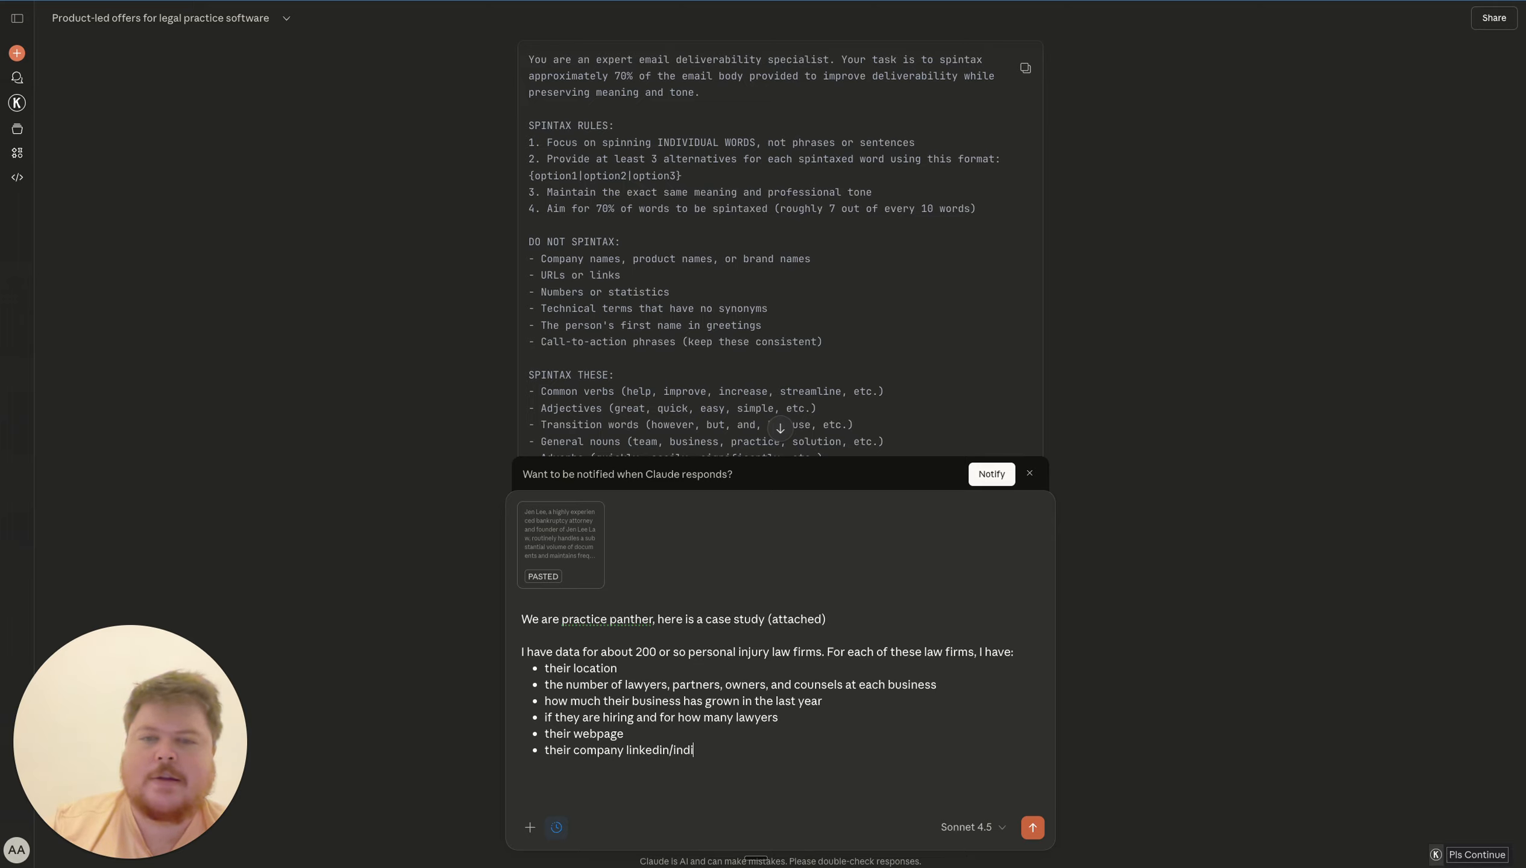
text(vidual linkedin pages for)
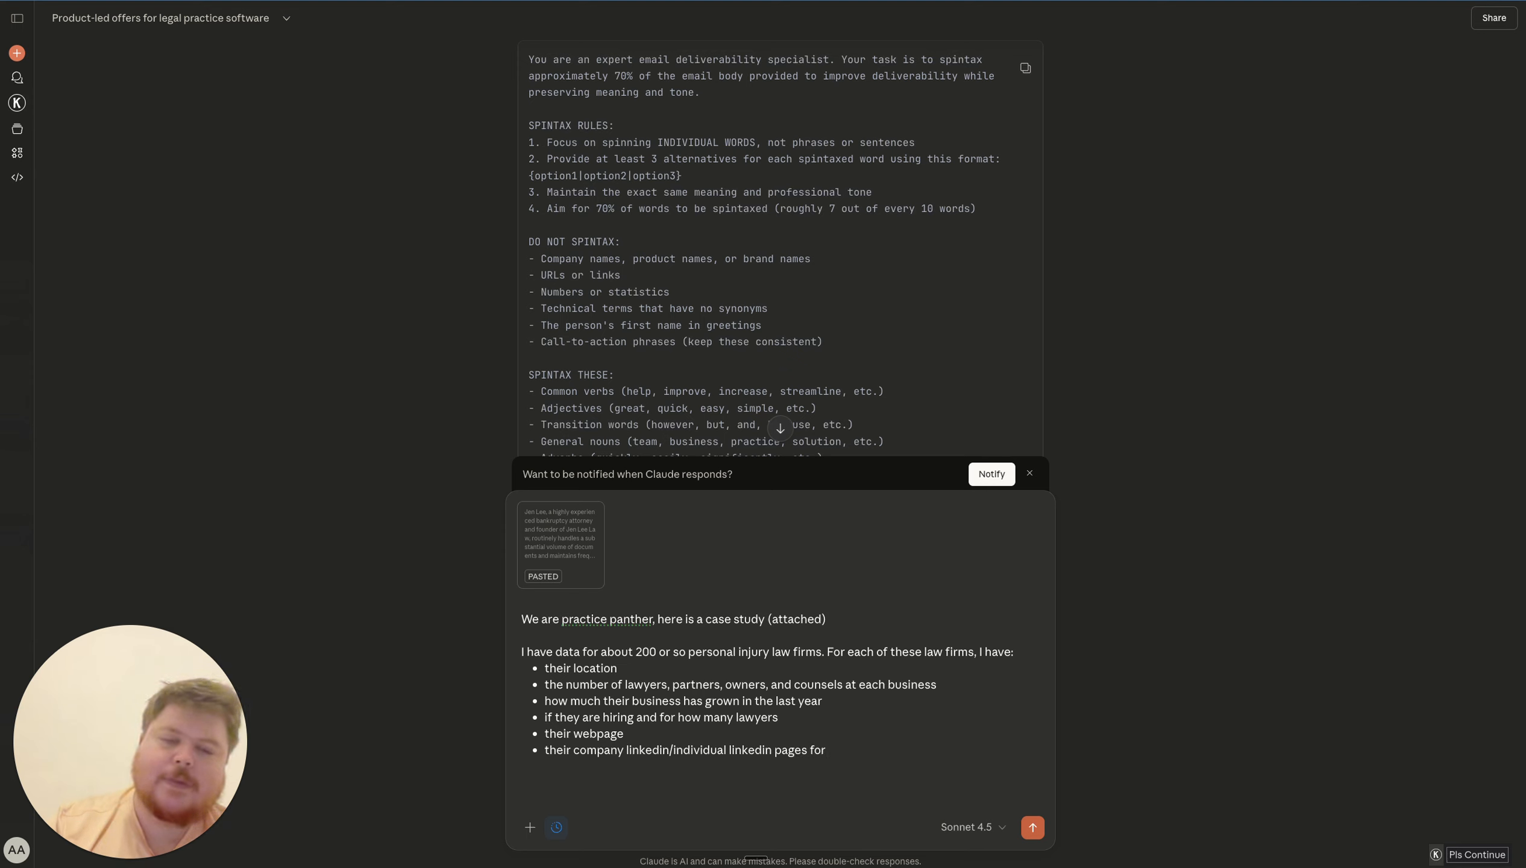
key(BackSpace)
key(BackSpace)
key(BackSpace)
key(BackSpace)
key(BackSpace)
key(Return)
key(Return)
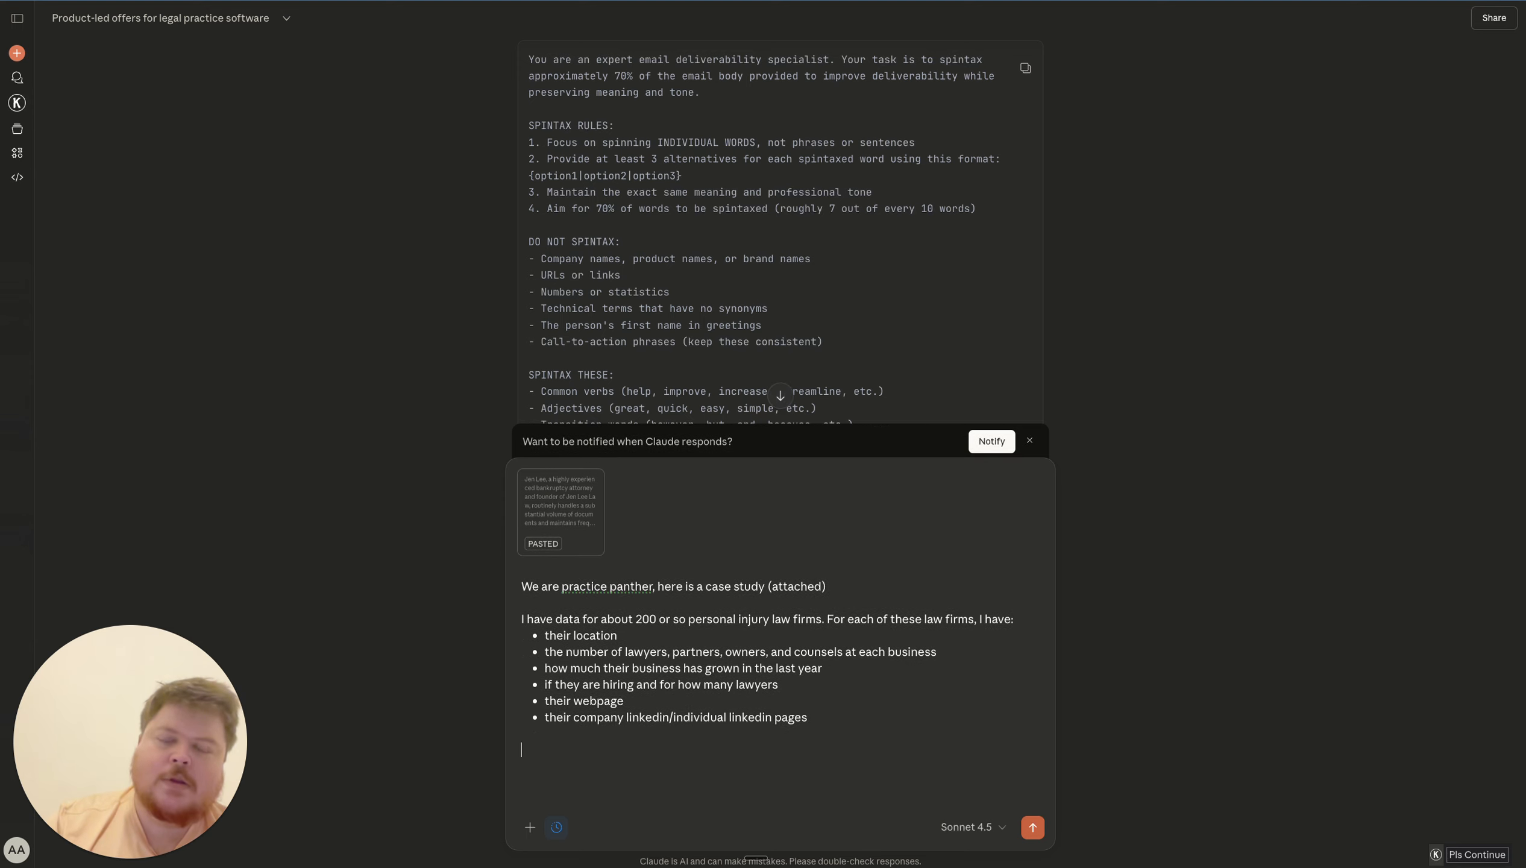